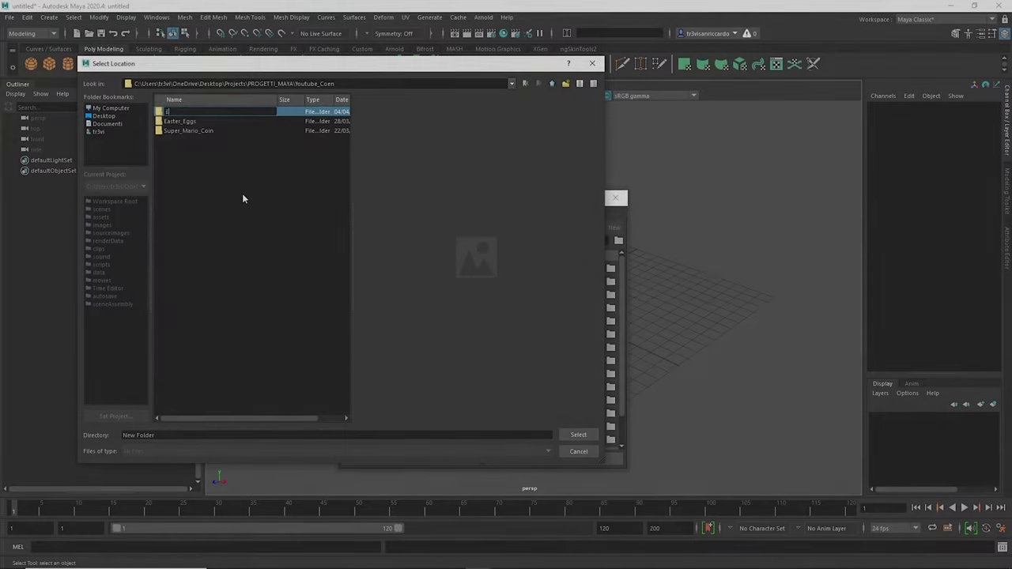
Save the scene as 3D_Character and add a polygon sphere for the head.
text(3D_Character)
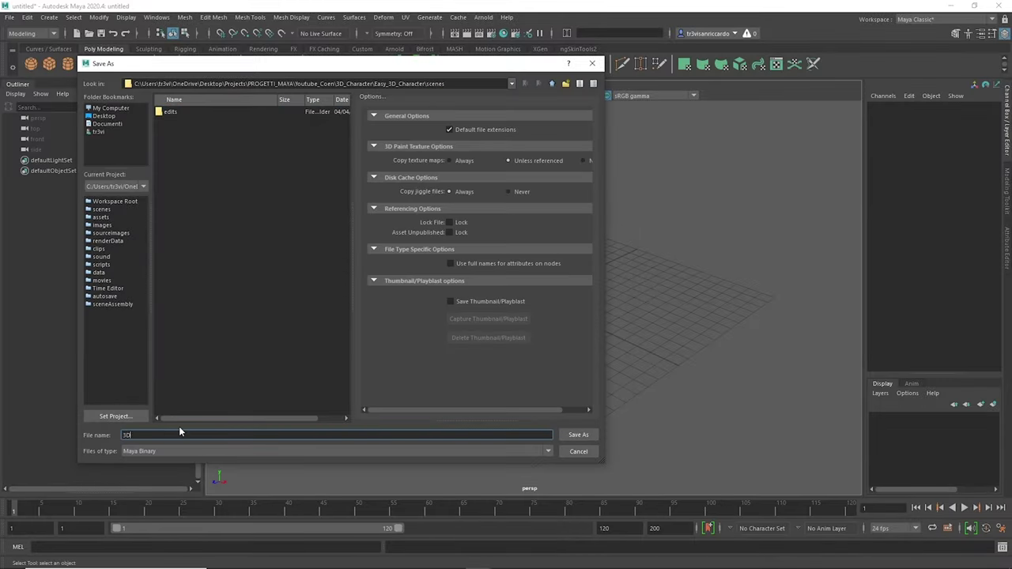
key(Return)
click(31, 65)
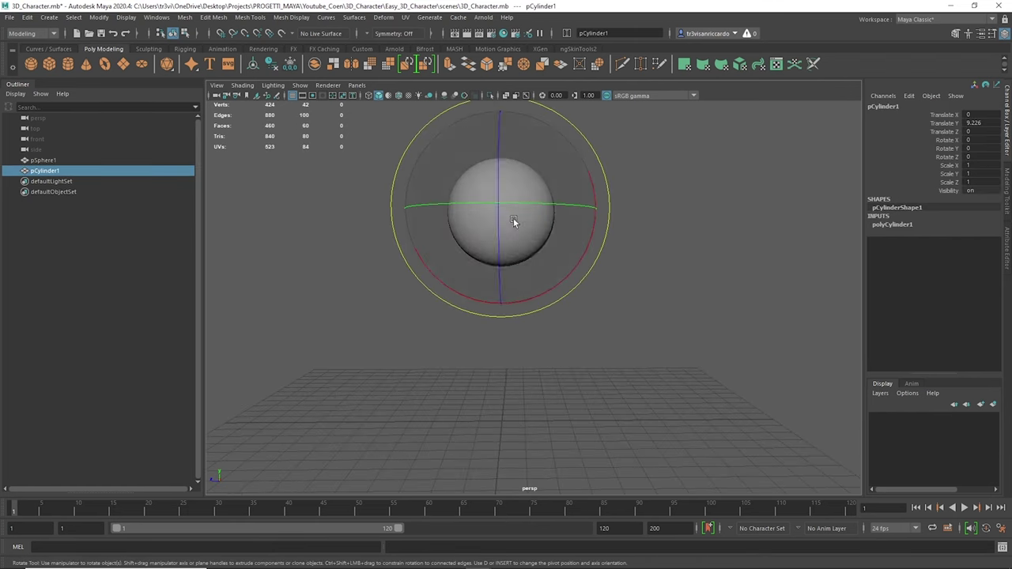
Move and scale the cylinder beside the sphere, then select its cap faces.
drag(456, 211, 538, 261)
alt+drag(538, 261, 622, 318)
key(r)
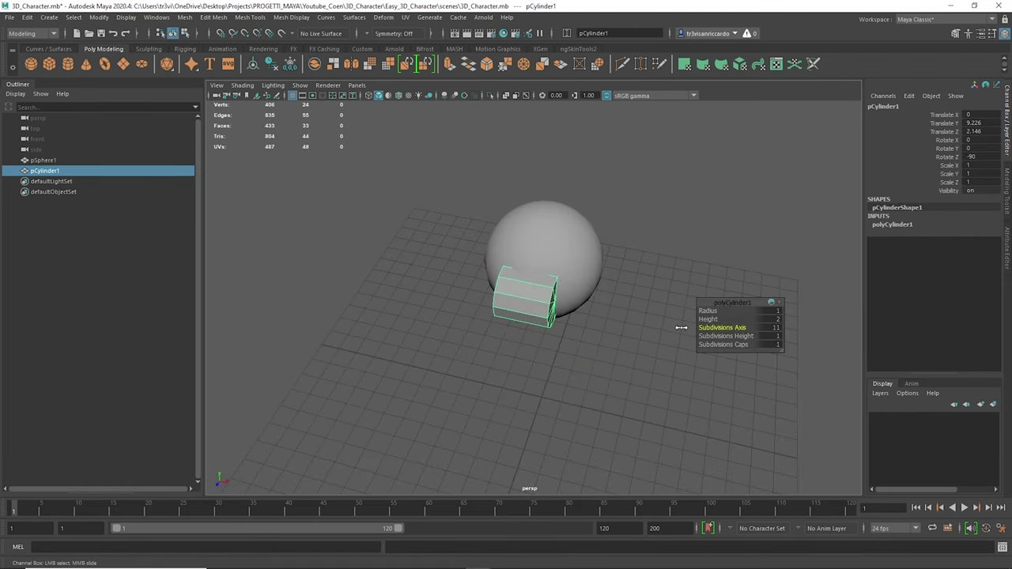
alt+drag(429, 185, 403, 180)
click(395, 178)
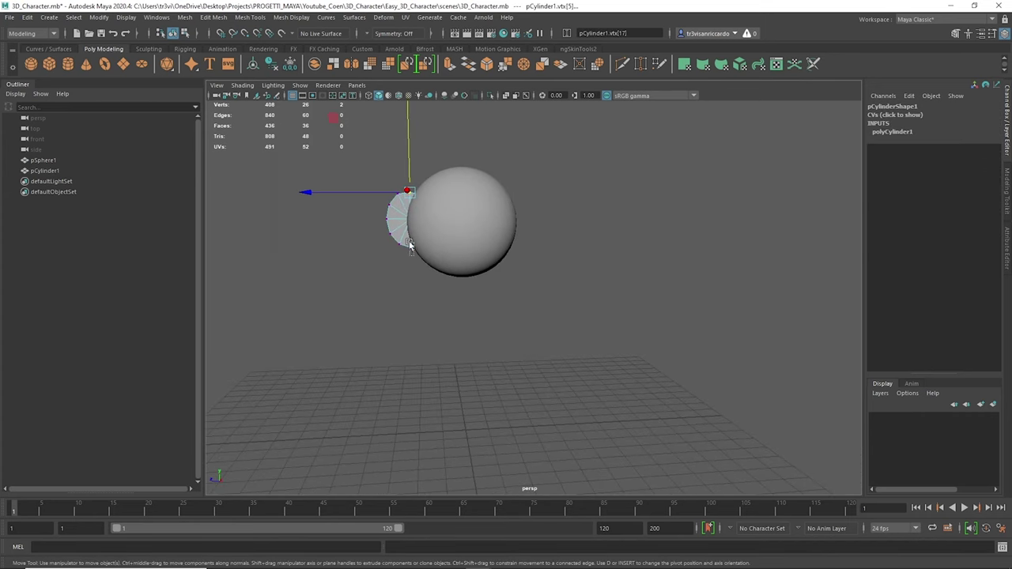
key(F8)
key(r)
alt+drag(471, 280, 604, 251)
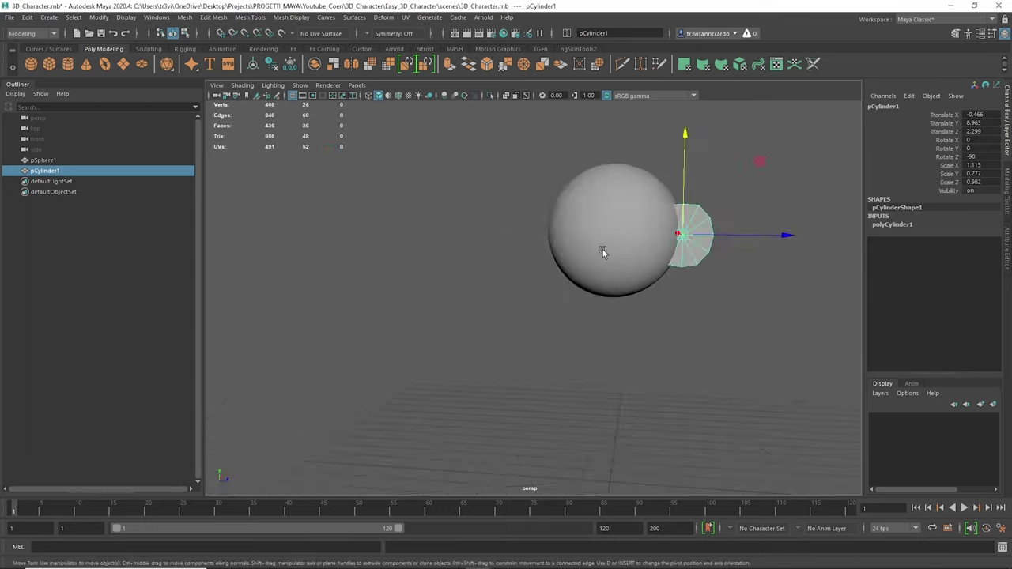
scroll(603, 250, up, 3)
right_drag(484, 289, 485, 309)
Isolate the cylinder, then extrude and reshape its cap faces into a flat ear.
key(ctrl+1)
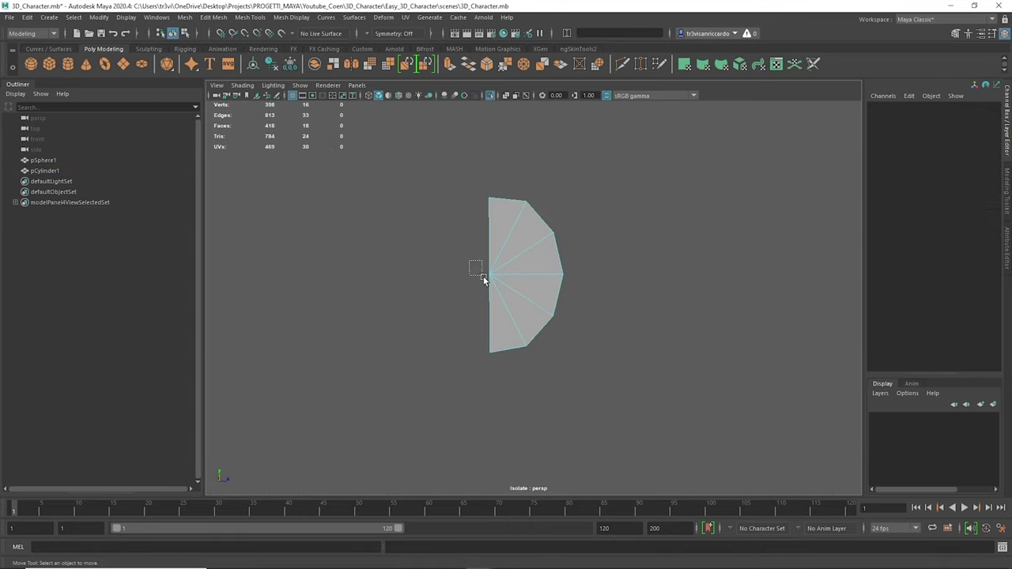
key(ctrl+e)
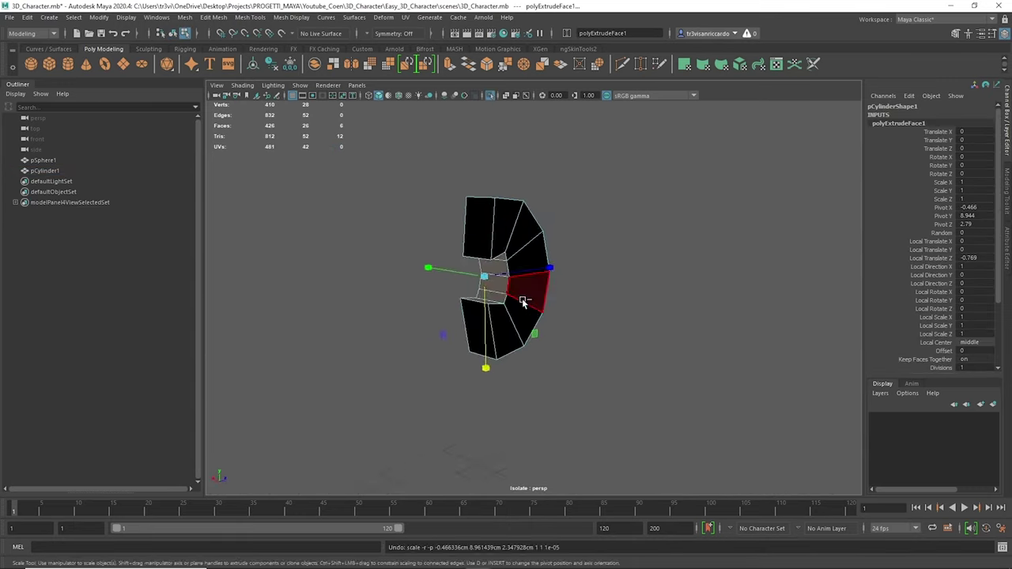
click(495, 263)
drag(493, 368, 484, 431)
key(ctrl+z)
key(q)
key(w)
alt+drag(479, 348, 462, 239)
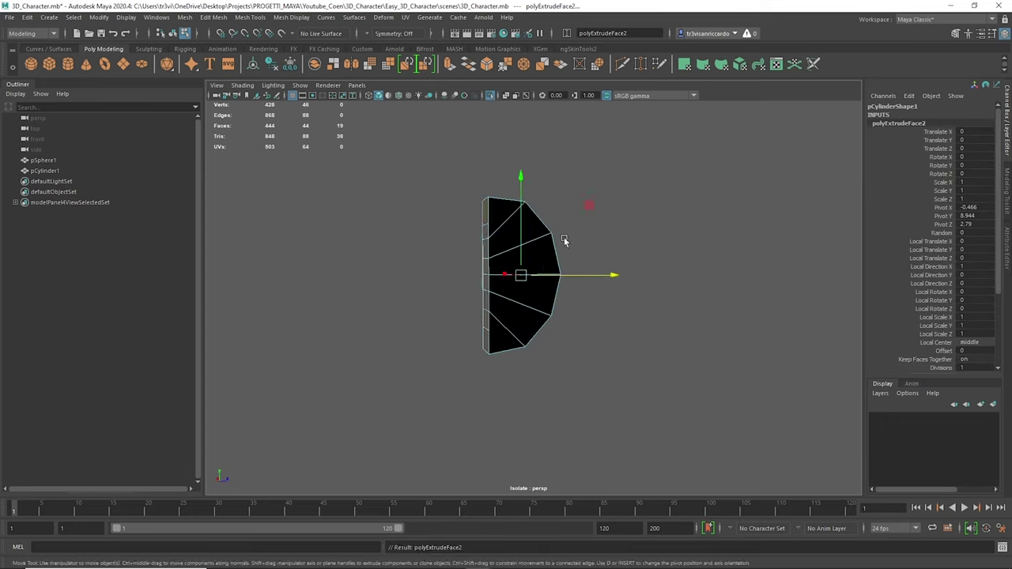
key(ctrl+z)
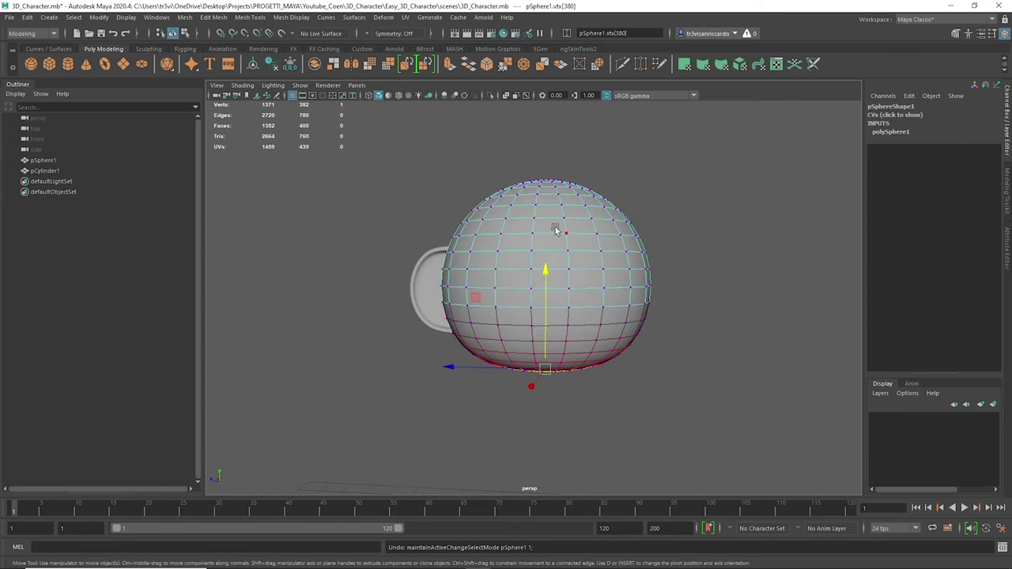
Extrude a face on the head for the nose, undoing the extra extrusions.
click(687, 186)
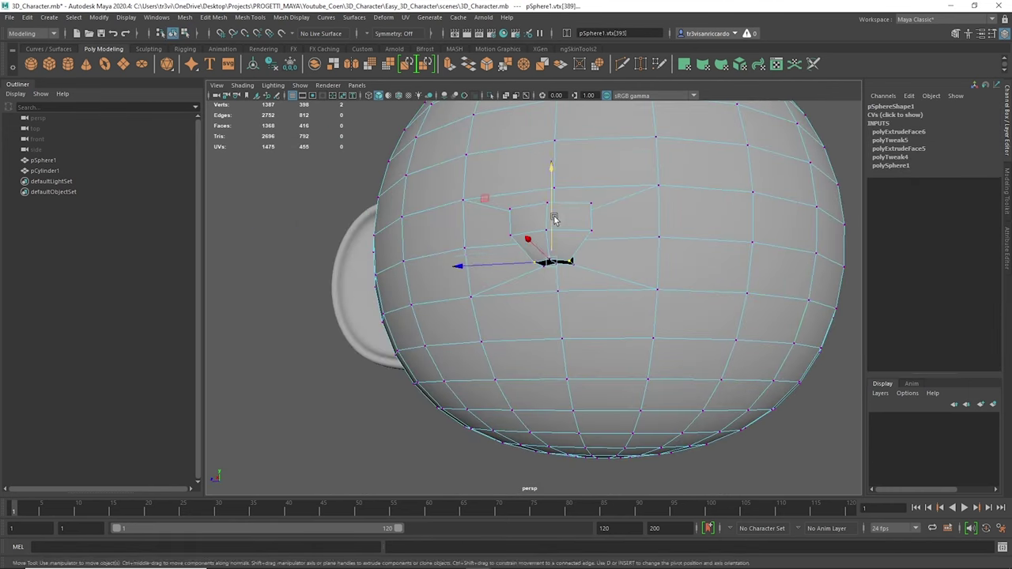
alt+drag(556, 220, 536, 215)
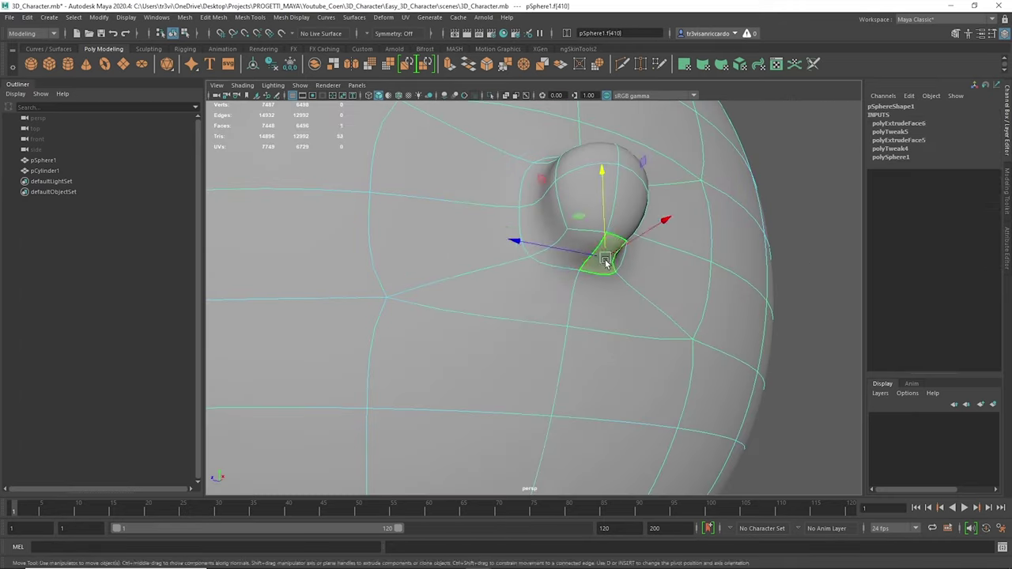
key(ctrl+e)
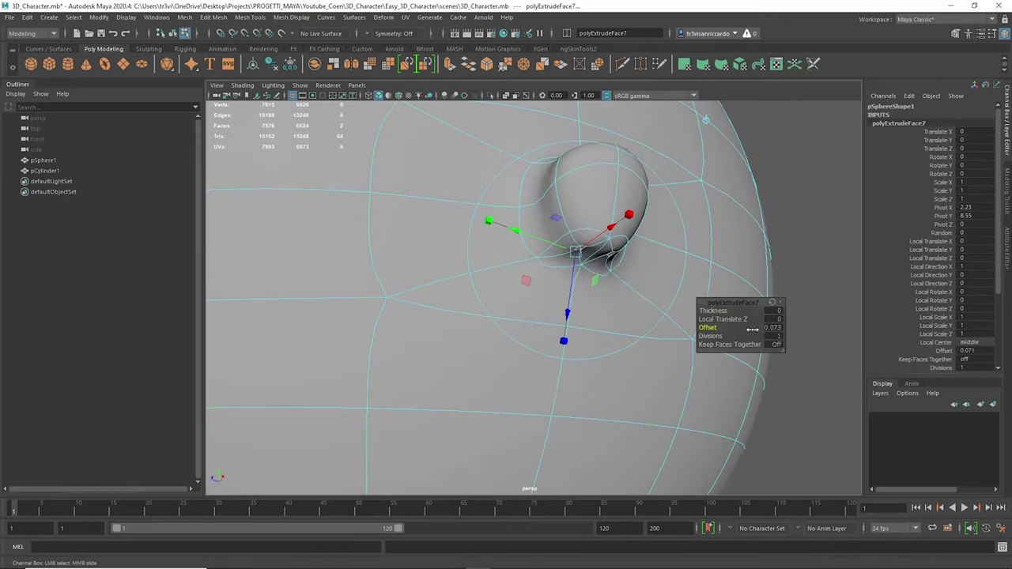
key(ctrl+z)
key(ctrl+z)
key(ctrl+z)
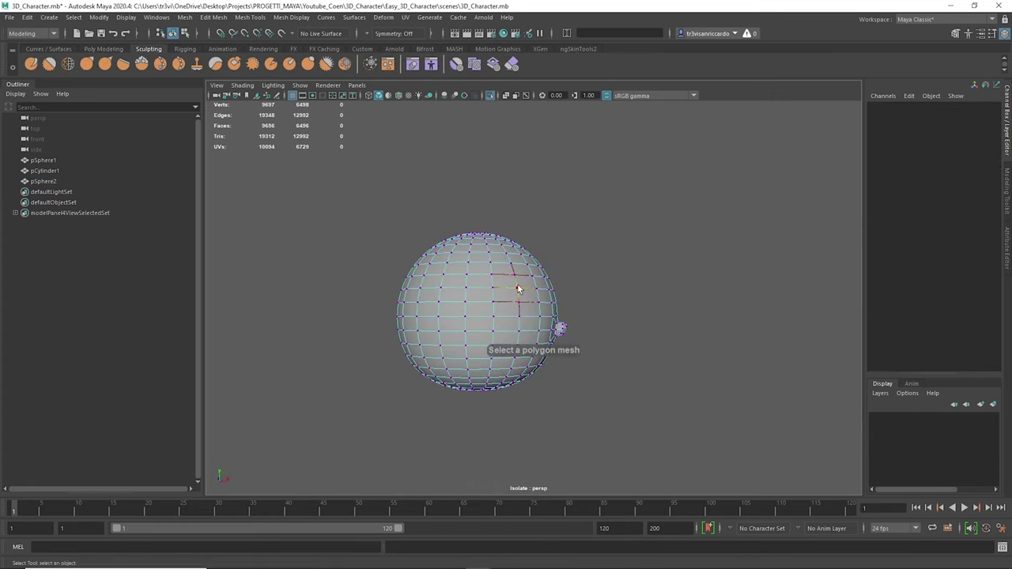
Set the sculpt symmetry to Object Z.
click(394, 34)
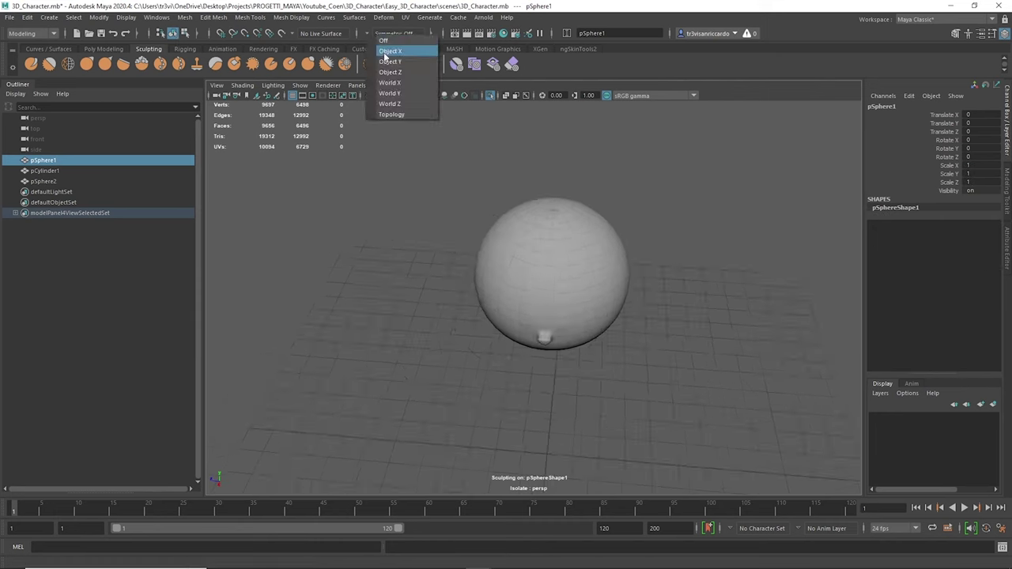
click(395, 79)
click(390, 68)
Rotate the eye sphere to -22.548° in Y and move it onto the face.
alt+drag(553, 261, 621, 276)
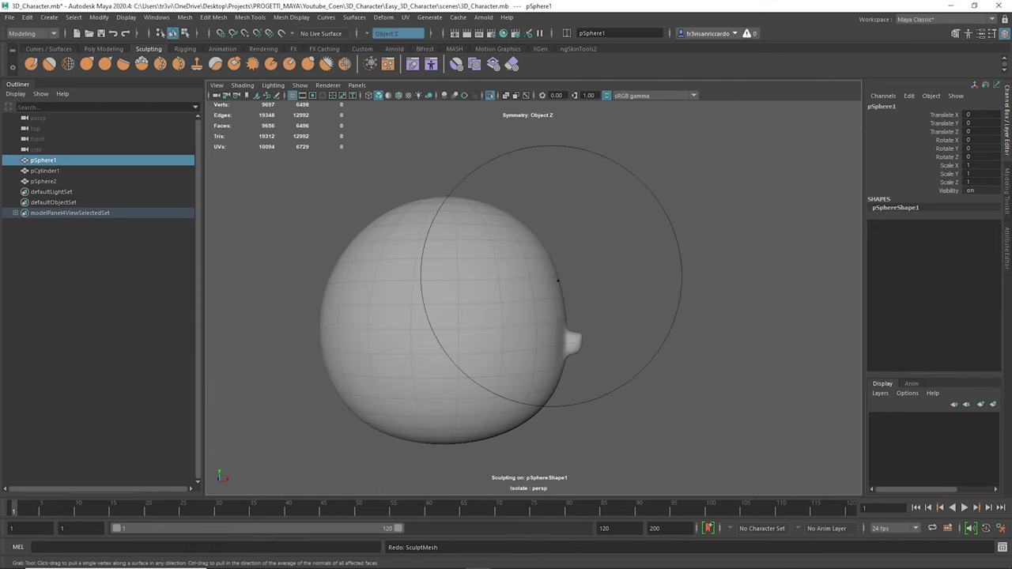
mouse_move(538, 323)
mouse_down()
mouse_move(530, 360)
mouse_move(672, 237)
mouse_up()
key(w)
right_click(707, 227)
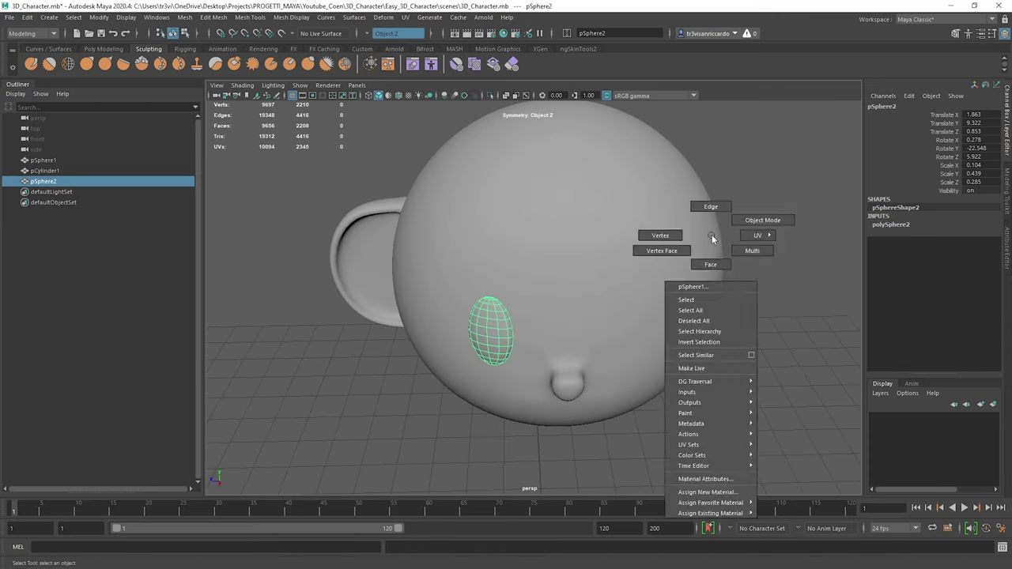
Nudge the eye sideways and mirror it to the other side of the face.
drag(474, 336, 445, 336)
key(e)
scroll(590, 284, down, 3)
shift+right_drag(429, 181, 421, 289)
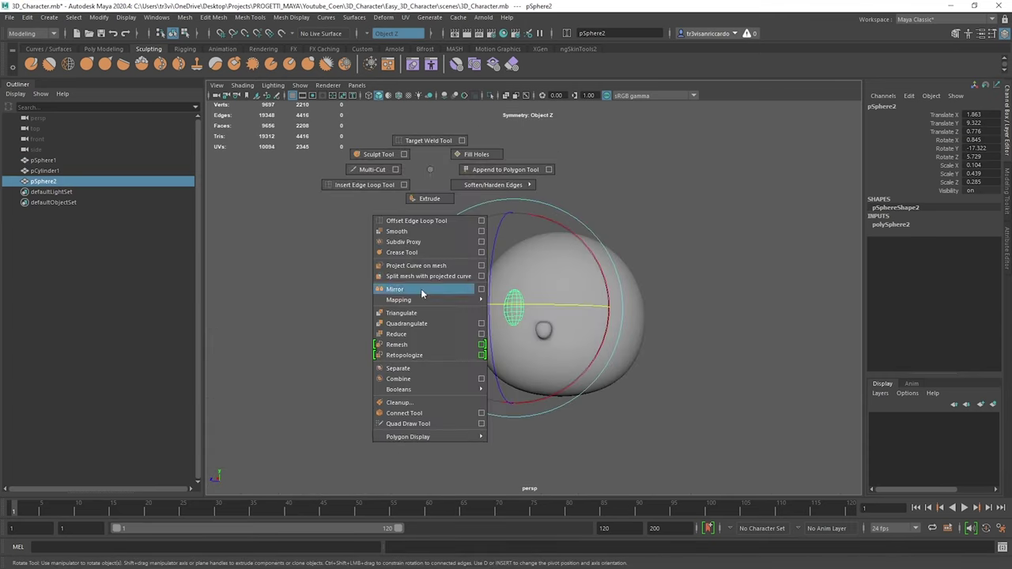
Scale the ear's faces and shift its bottom vertices.
click(427, 297)
scroll(356, 293, up, 3)
mouse_move(355, 292)
alt+mouse_down()
mouse_move(286, 290)
mouse_move(396, 261)
mouse_move(398, 399)
alt+mouse_up()
key(F11)
key(r)
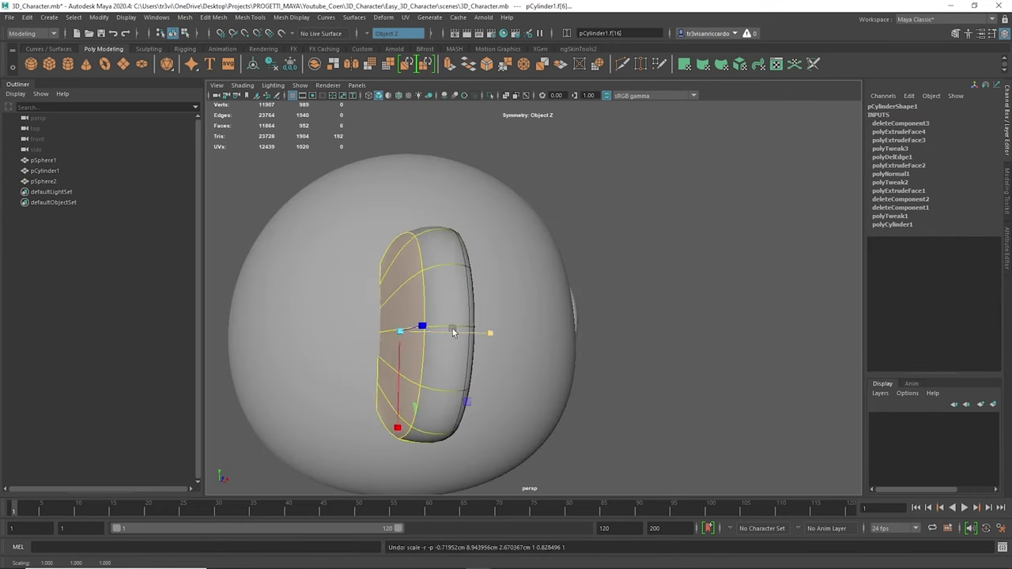
scroll(622, 210, down, 5)
alt+drag(621, 210, 443, 317)
click(463, 313)
right_drag(397, 280, 319, 267)
drag(363, 340, 427, 387)
key(w)
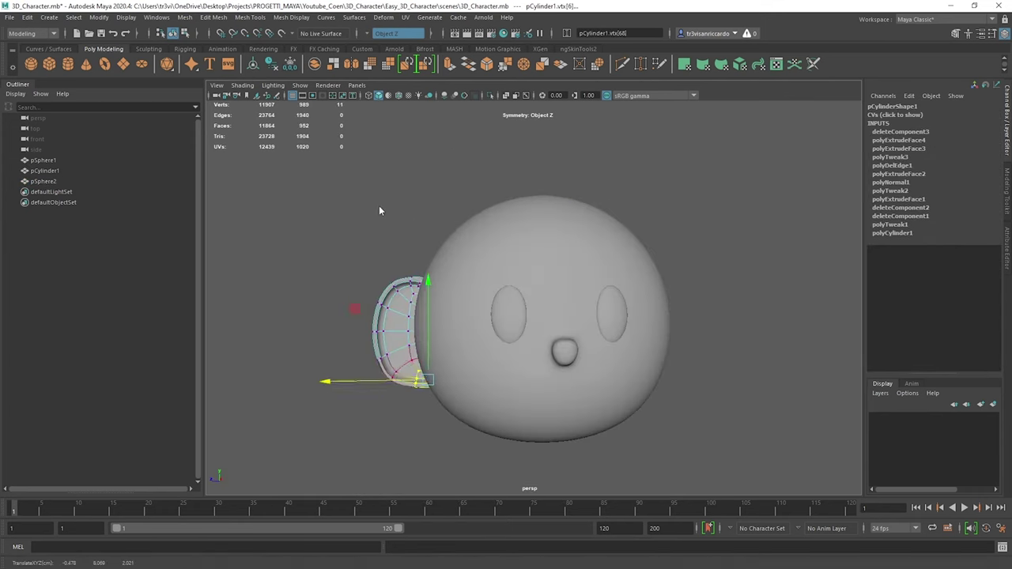
Thin the ear, set it against the head, and mirror it to the other side.
key(F8)
alt+drag(389, 211, 325, 420)
key(r)
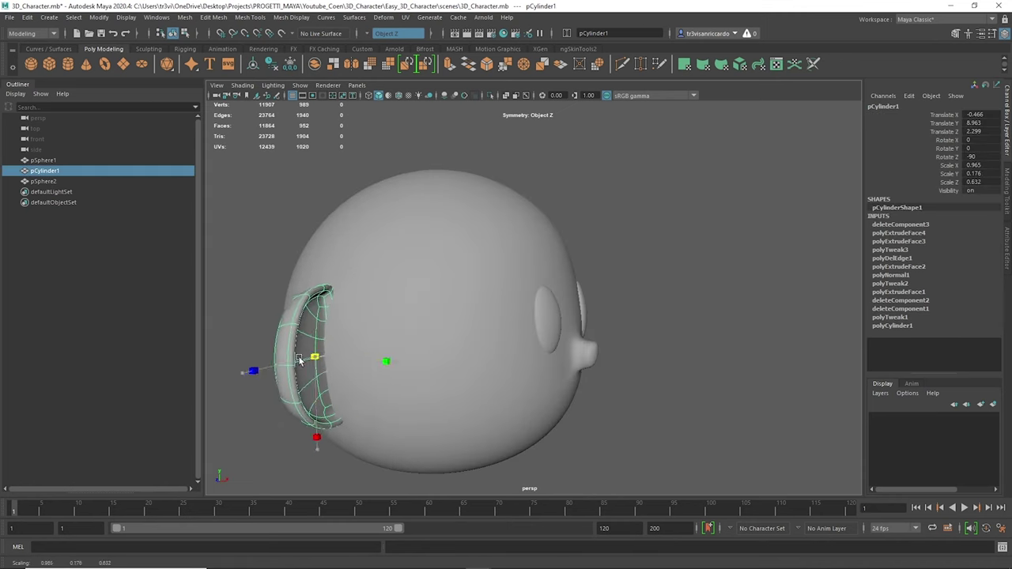
alt+drag(303, 360, 393, 208)
click(393, 208)
click(332, 358)
key(w)
mouse_move(332, 358)
alt+mouse_down()
mouse_move(377, 389)
mouse_move(438, 352)
alt+mouse_up()
shift+right_drag(438, 353, 484, 342)
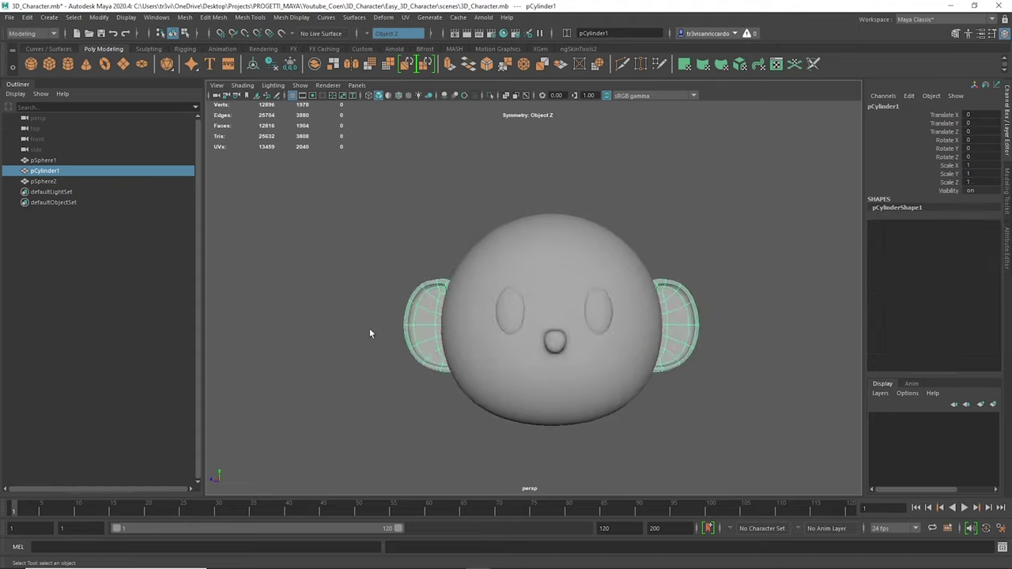
Add a new cylinder, pCylinder2, below the head for the neck.
alt+right_drag(393, 292, 335, 230)
click(334, 230)
mouse_move(430, 290)
alt+mouse_down()
mouse_move(474, 300)
mouse_move(493, 348)
mouse_move(329, 268)
alt+mouse_up()
click(67, 63)
alt+right_drag(570, 412, 528, 372)
Shrink the cylinder and move it up under the head as the neck.
key(space)
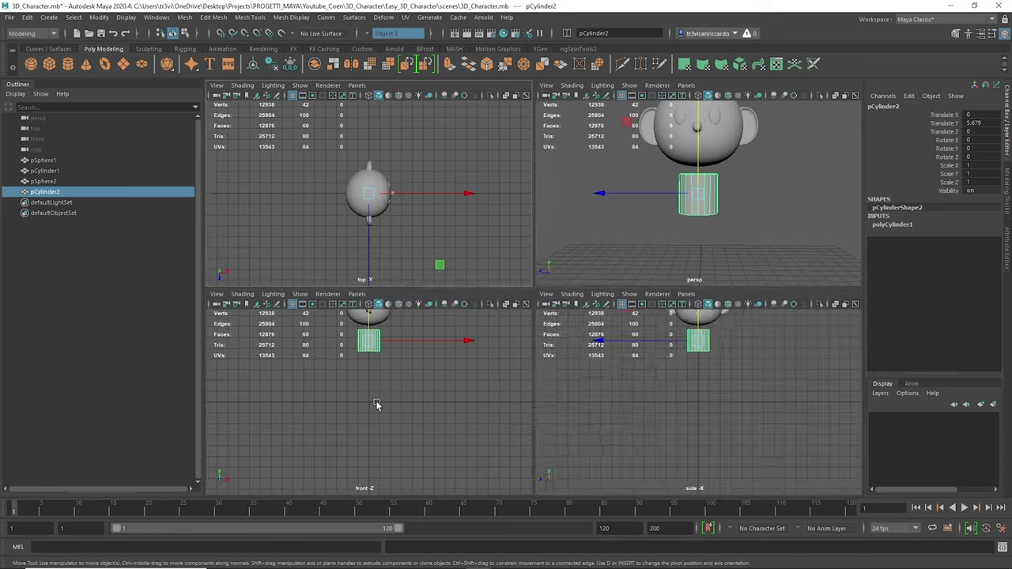
key(space)
scroll(643, 312, up, 5)
middle_drag(521, 300, 522, 265)
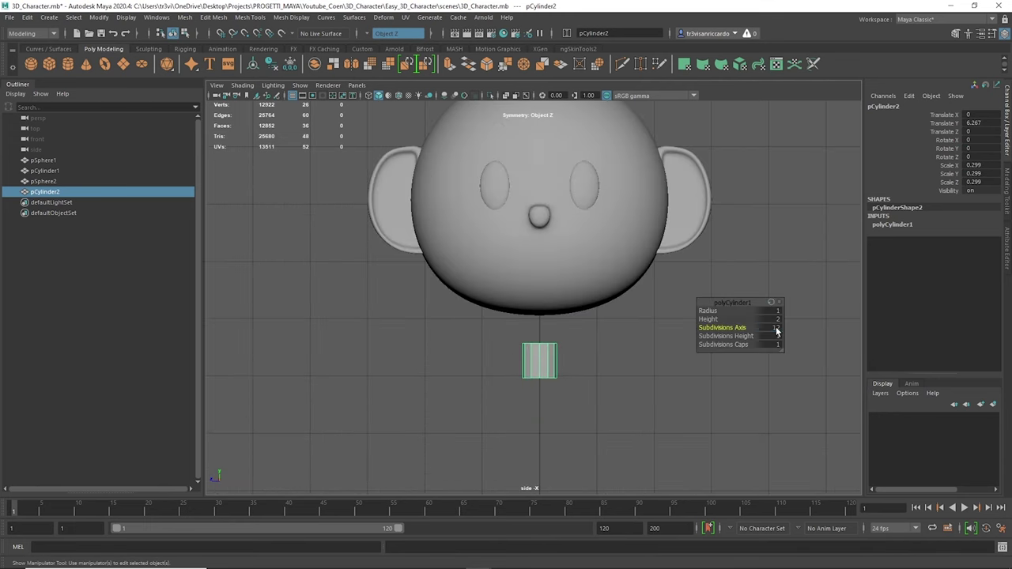
key(Return)
scroll(426, 296, up, 2)
drag(512, 316, 496, 247)
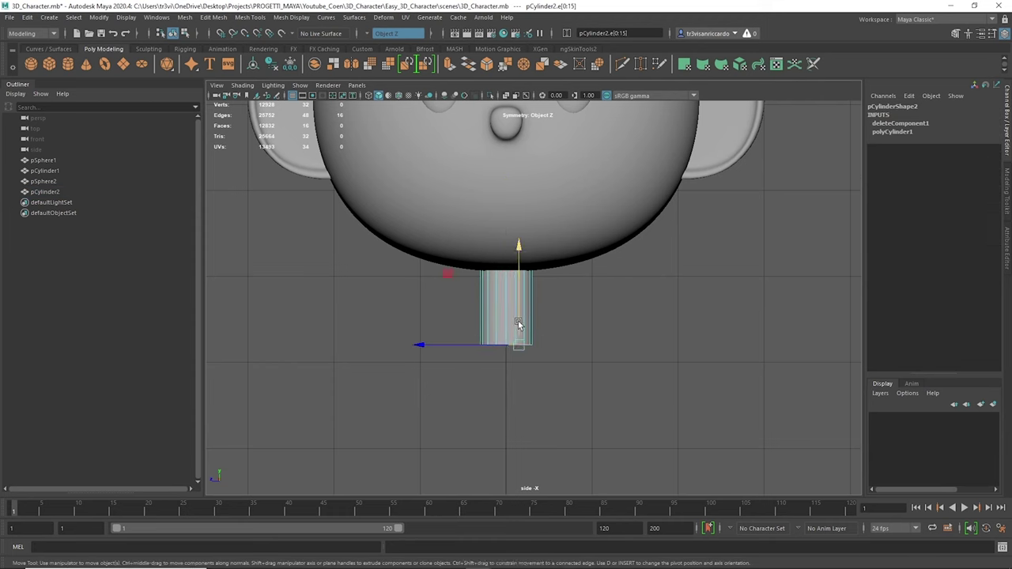
Delete a face of the neck, undoing an accidental deletion and reselecting the neck.
key(Delete)
click(507, 263)
key(ctrl+z)
scroll(696, 357, up, 2)
scroll(529, 320, up, 2)
click(481, 309)
click(514, 283)
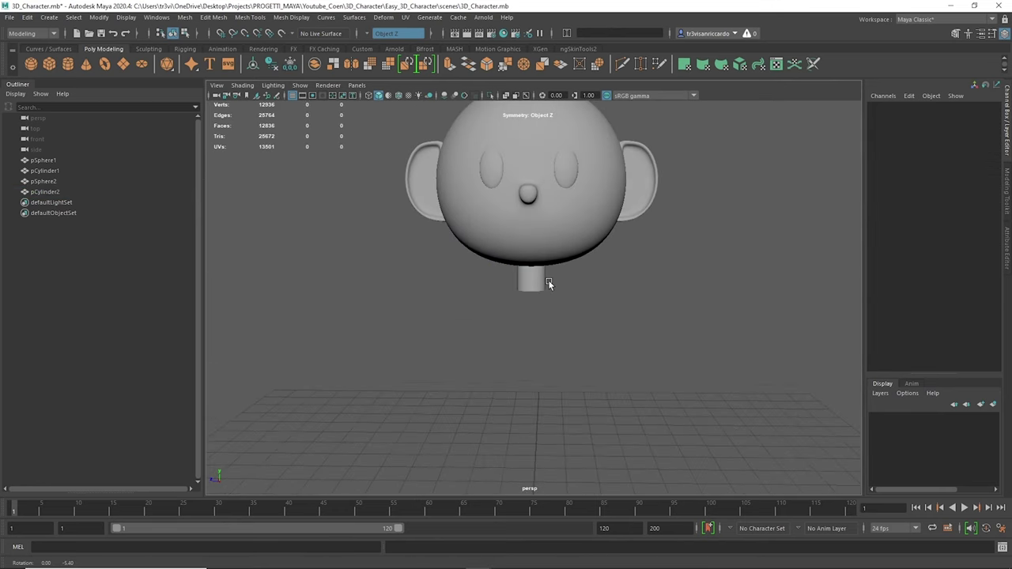
alt+drag(548, 284, 585, 317)
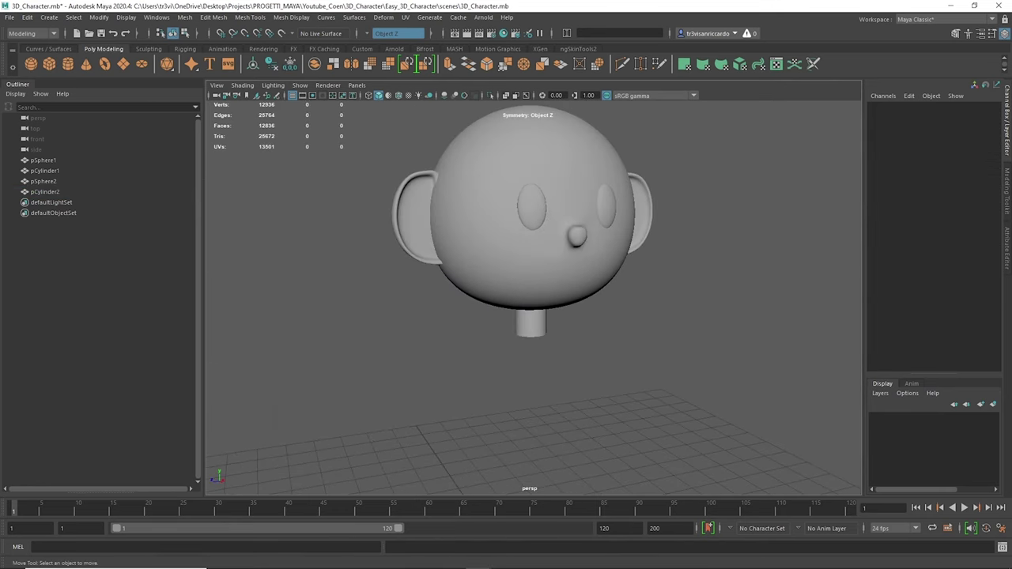
Create the body cylinder and select its top edge ring and two faces.
click(68, 64)
key(ctrl+z)
click(68, 64)
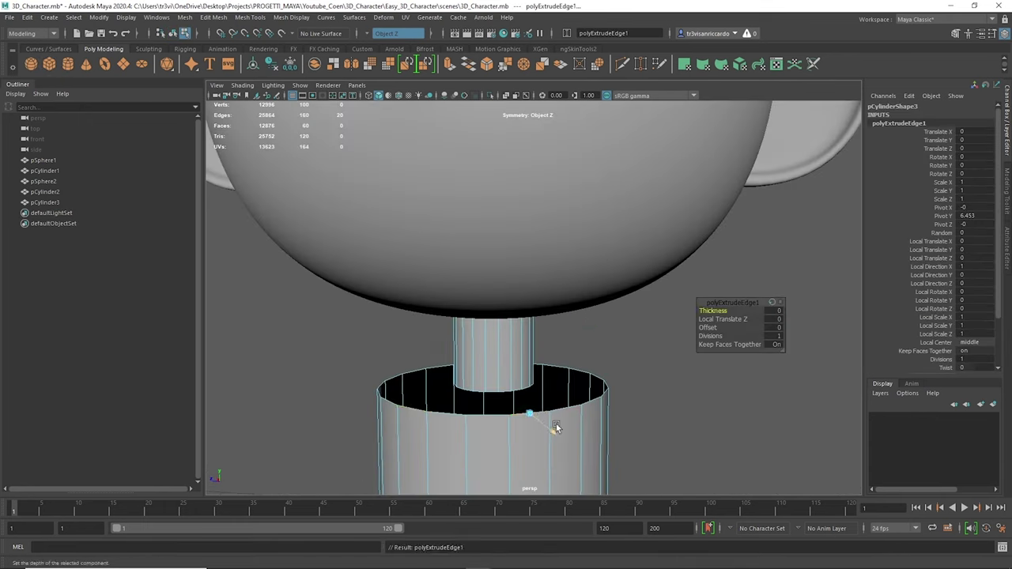
right_drag(517, 364, 518, 332)
scroll(510, 317, down, 5)
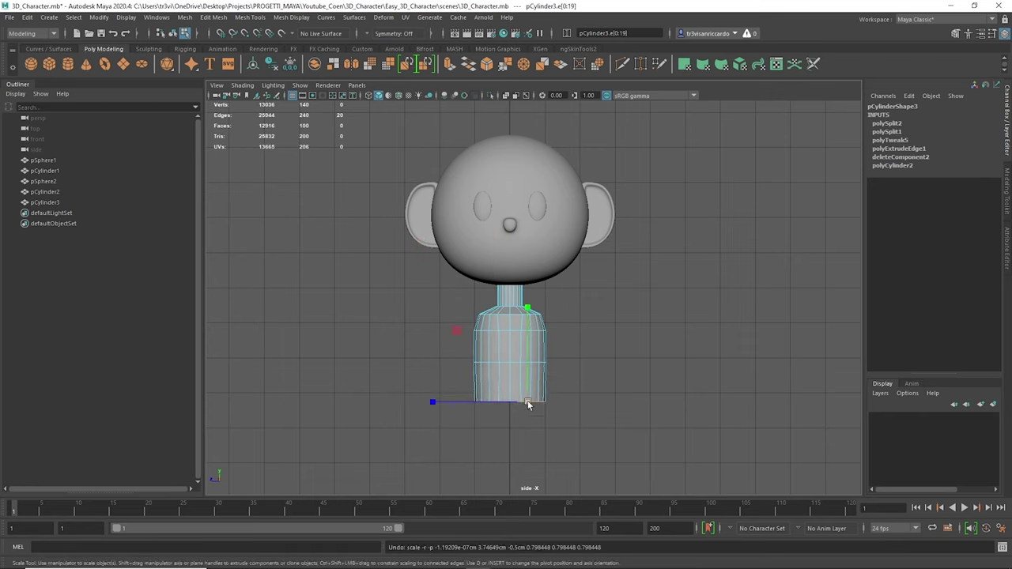
scroll(567, 279, down, 5)
scroll(542, 284, up, 5)
mouse_move(530, 255)
mouse_down()
mouse_move(542, 293)
mouse_move(516, 253)
mouse_move(542, 278)
mouse_move(520, 373)
mouse_up()
Bridge the selected open edges across the torso's bottom.
mouse_move(563, 321)
shift+right_down()
mouse_move(563, 417)
mouse_move(539, 449)
shift+right_up()
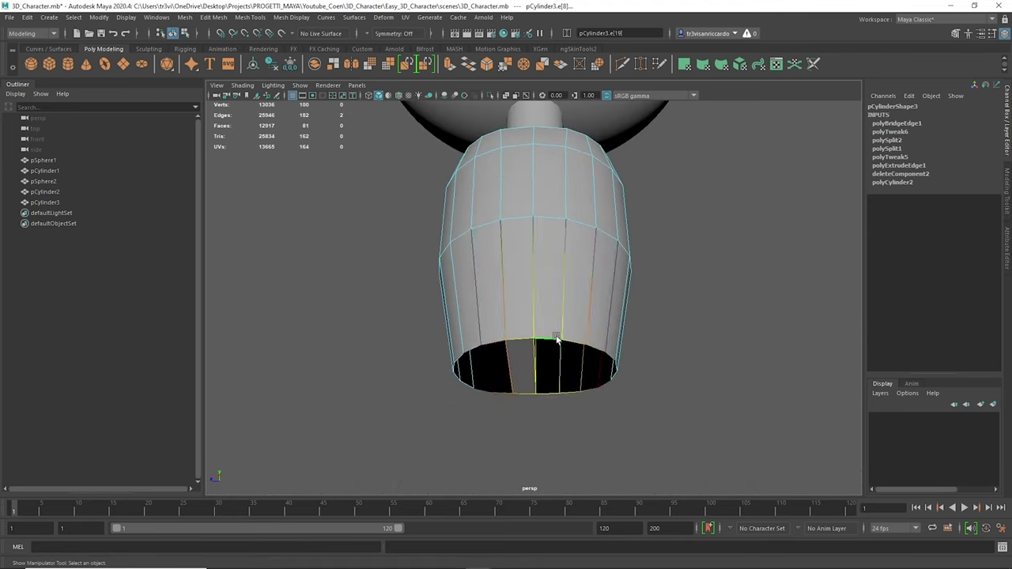
alt+drag(580, 344, 652, 255)
key(Return)
alt+drag(520, 324, 615, 326)
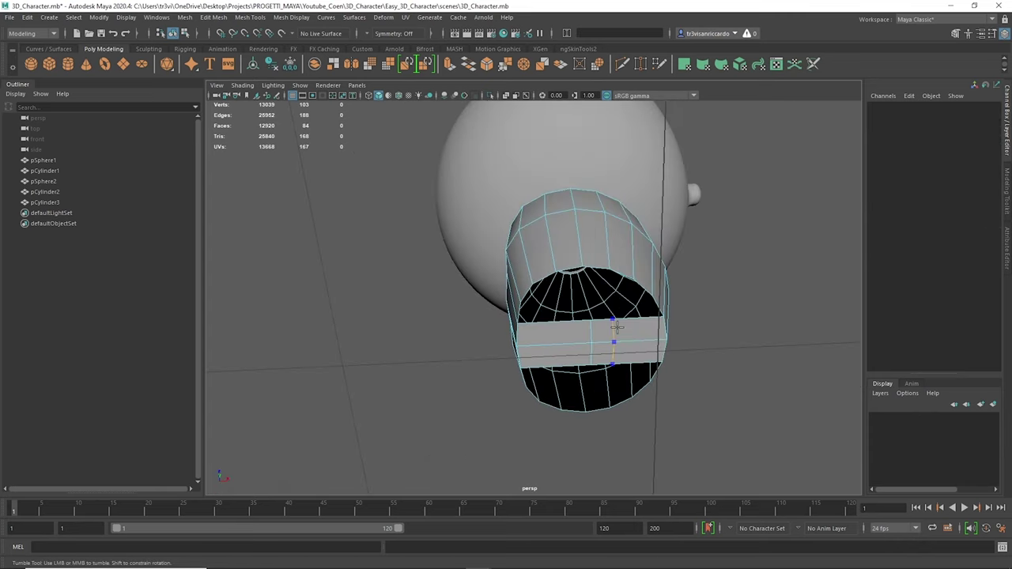
mouse_move(669, 347)
alt+mouse_down()
mouse_move(631, 400)
mouse_move(583, 332)
mouse_move(680, 264)
alt+mouse_up()
Insert an edge loop near the torso's bottom and adjust its vertices.
click(508, 318)
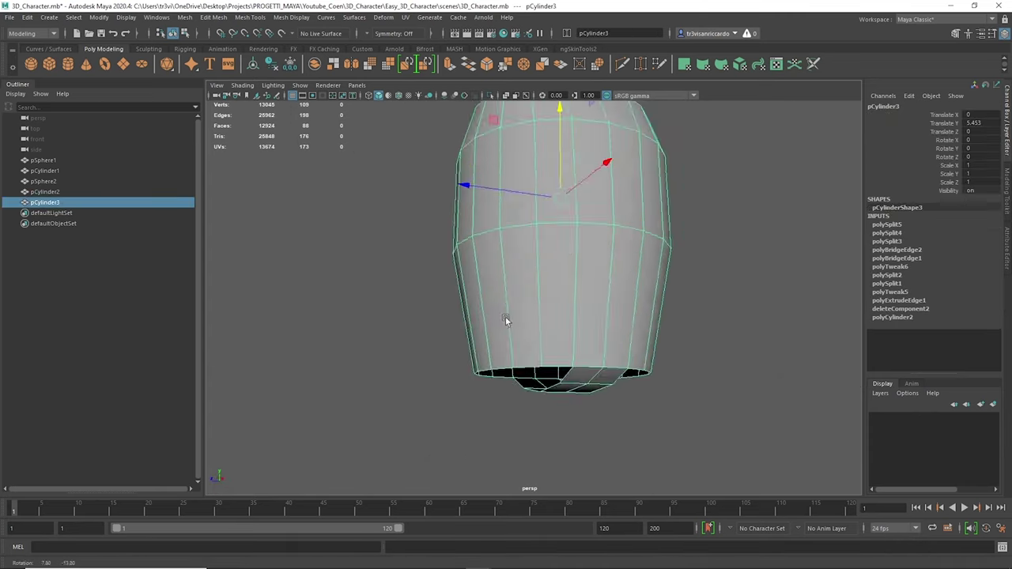
click(580, 317)
key(Return)
alt+drag(553, 346, 506, 316)
mouse_move(596, 283)
alt+mouse_down()
mouse_move(553, 261)
mouse_move(586, 309)
alt+mouse_up()
key(F9)
mouse_move(532, 354)
alt+mouse_down()
mouse_move(454, 323)
mouse_move(674, 383)
mouse_move(802, 369)
mouse_move(378, 261)
mouse_move(474, 293)
alt+mouse_up()
click(675, 383)
Create a new cylinder for the leg beneath the torso.
scroll(475, 294, down, 5)
click(67, 63)
scroll(639, 274, up, 5)
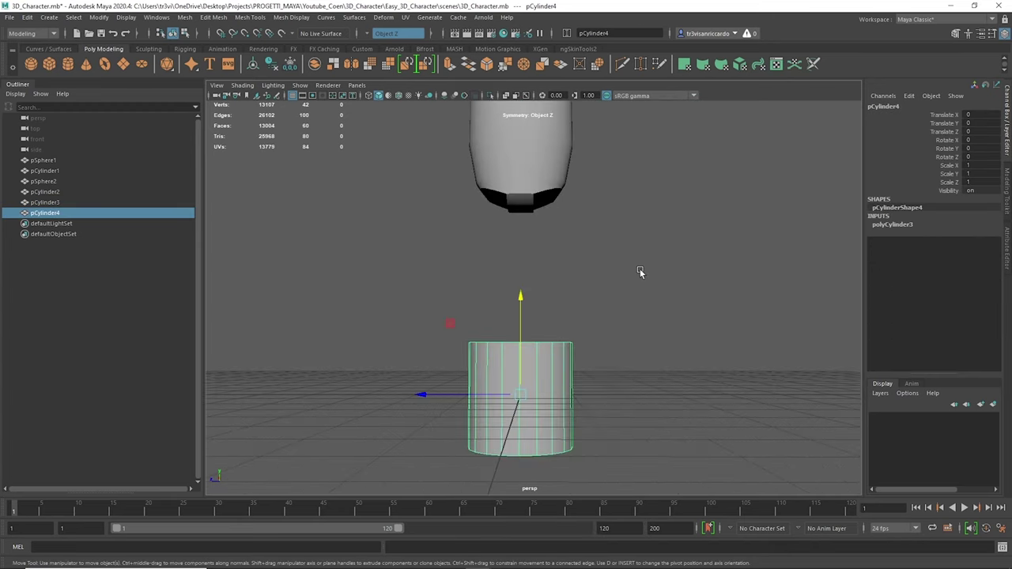
scroll(441, 287, down, 5)
scroll(526, 332, up, 5)
key(F8)
key(q)
mouse_move(488, 314)
alt+mouse_down()
mouse_move(448, 303)
mouse_move(489, 289)
alt+mouse_up()
key(ctrl+z)
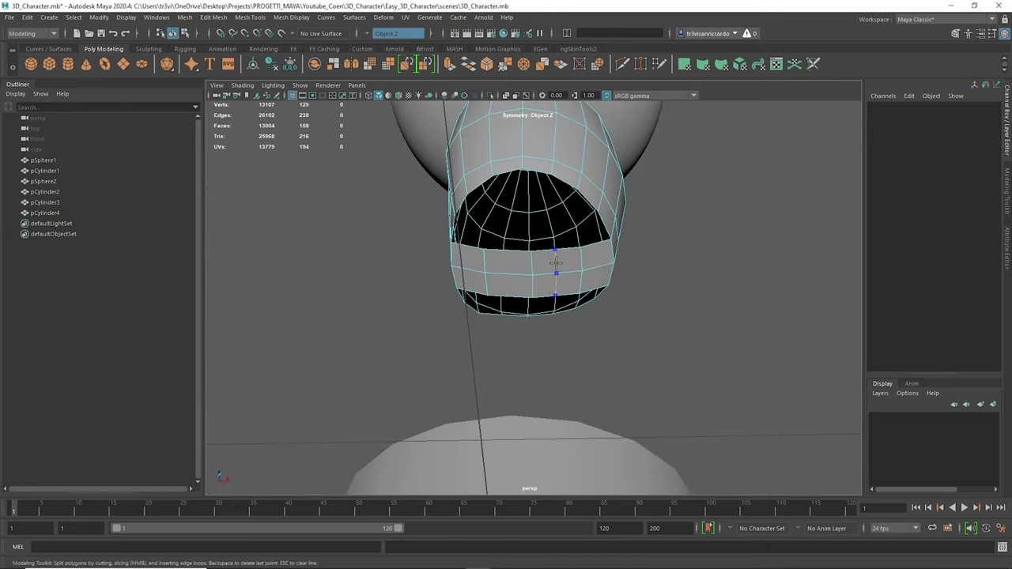
alt+drag(591, 253, 585, 277)
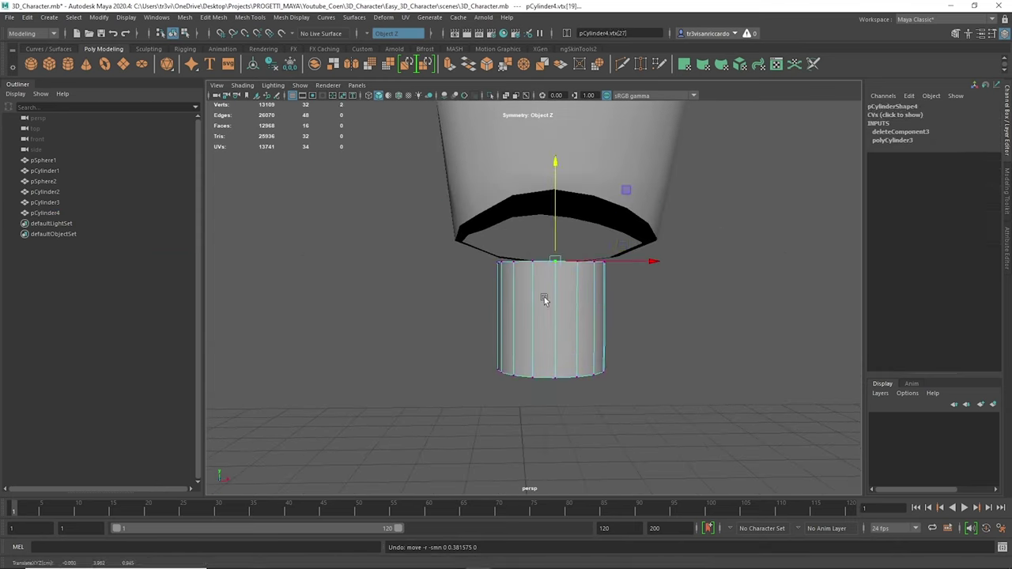
Select the leg's top edge loop.
right_click(527, 281)
click(583, 263)
alt+drag(584, 263, 540, 243)
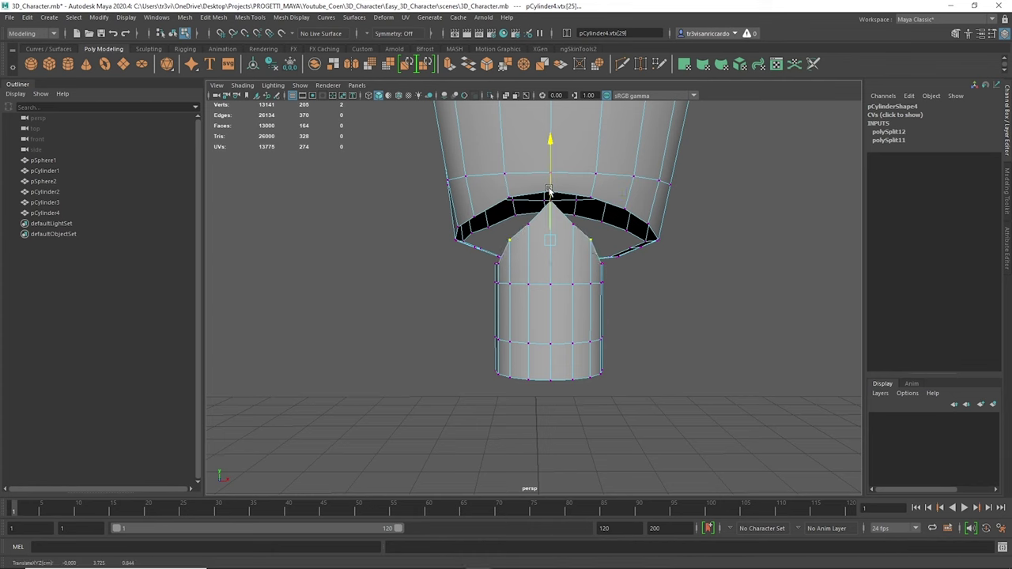
right_click(545, 266)
click(502, 266)
mouse_move(520, 277)
alt+mouse_down()
mouse_move(605, 260)
mouse_move(513, 219)
alt+mouse_up()
right_click(542, 260)
click(543, 226)
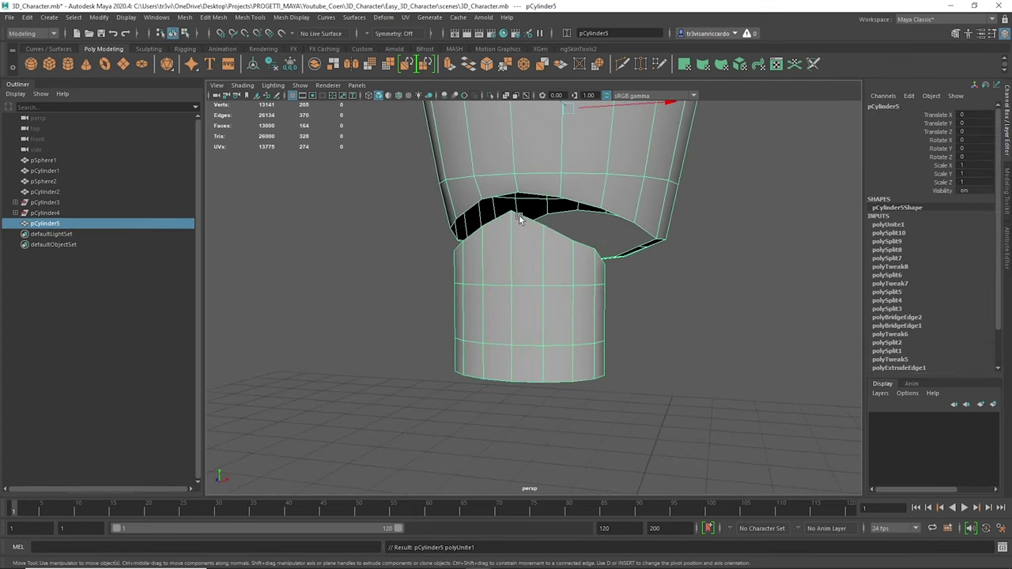
double_click(484, 178)
Bridge the leg to the torso opening with offset 2 and tidy the joint.
shift+right_drag(484, 178, 501, 337)
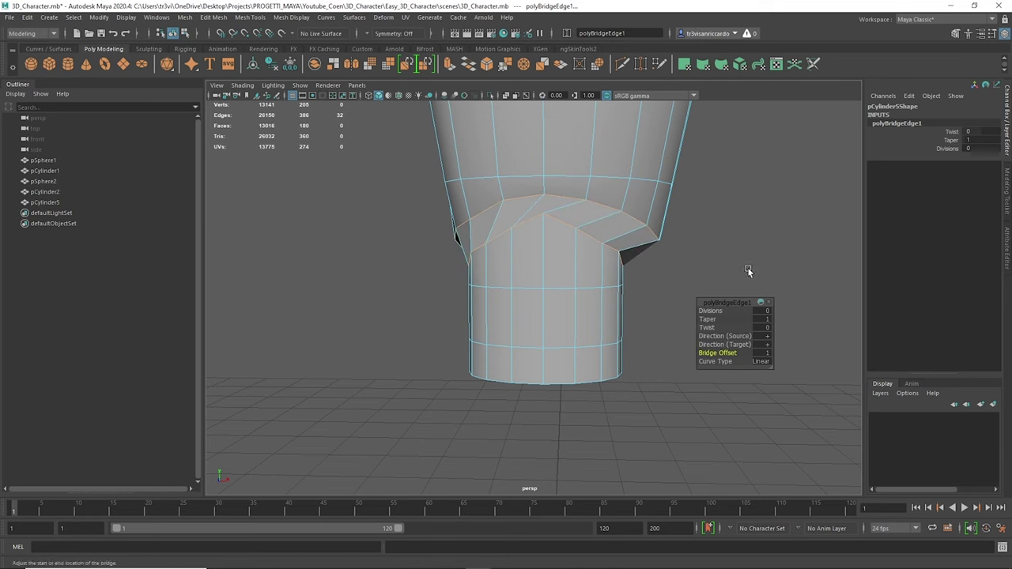
alt+drag(761, 304, 654, 246)
double_click(480, 278)
shift+right_drag(481, 279, 421, 288)
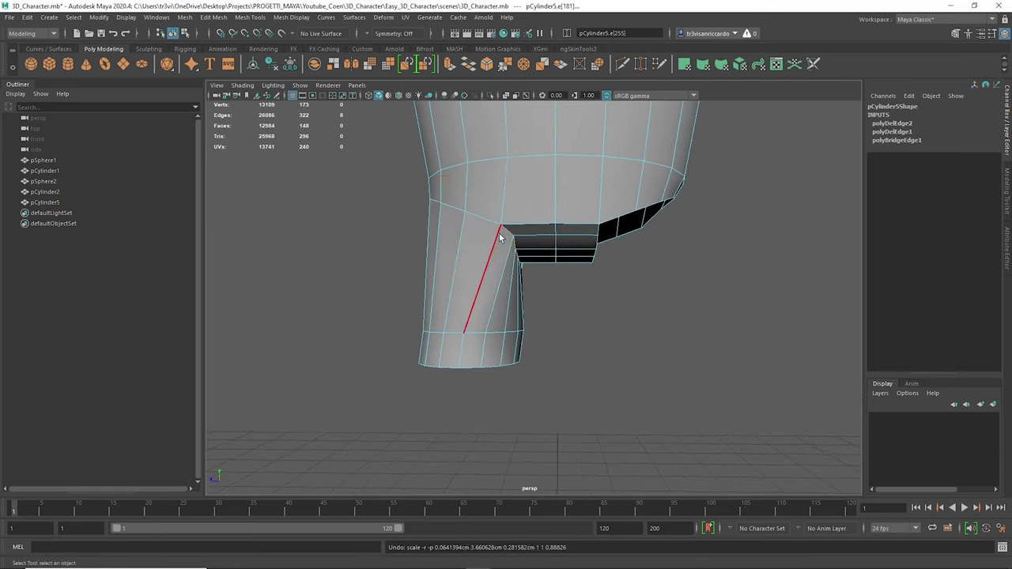
key(w)
mouse_move(514, 228)
alt+mouse_down()
mouse_move(543, 287)
mouse_move(545, 244)
mouse_move(520, 282)
alt+mouse_up()
Extrude a leg edge loop, soften the body edges, and widen the leg's vertex rings.
right_drag(520, 282, 519, 253)
double_click(474, 282)
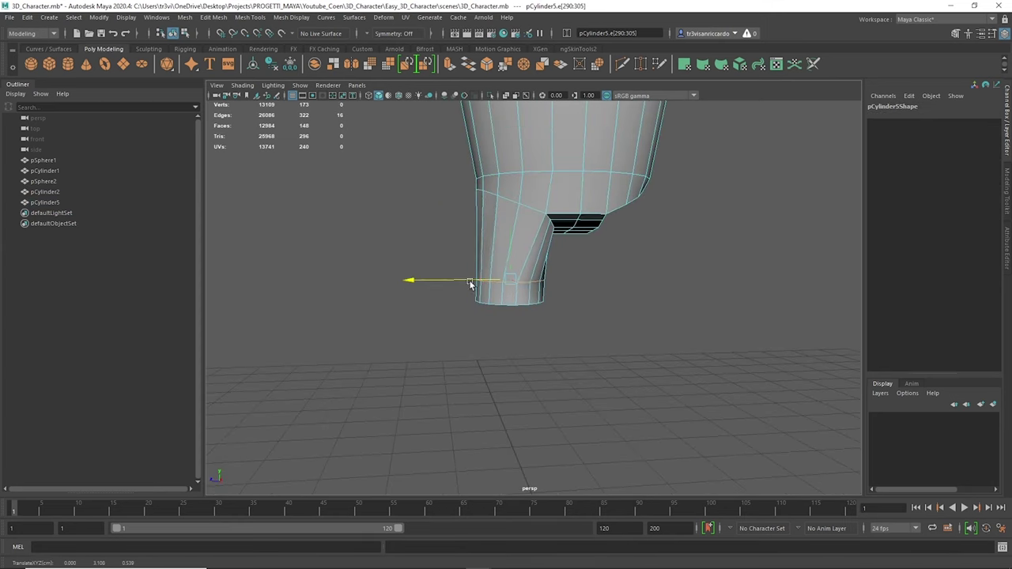
alt+drag(474, 282, 552, 193)
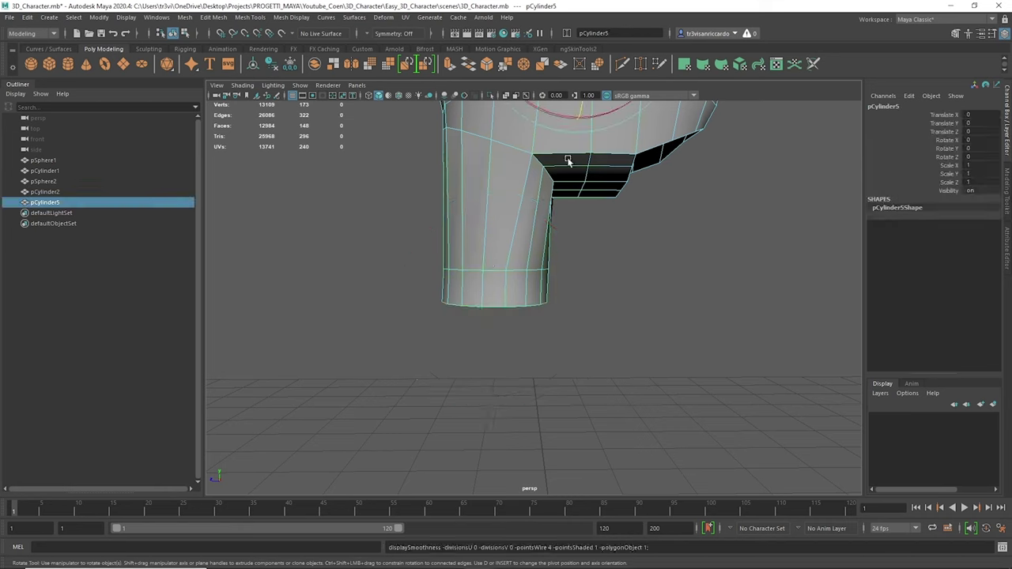
scroll(506, 285, down, 5)
key(ctrl+e)
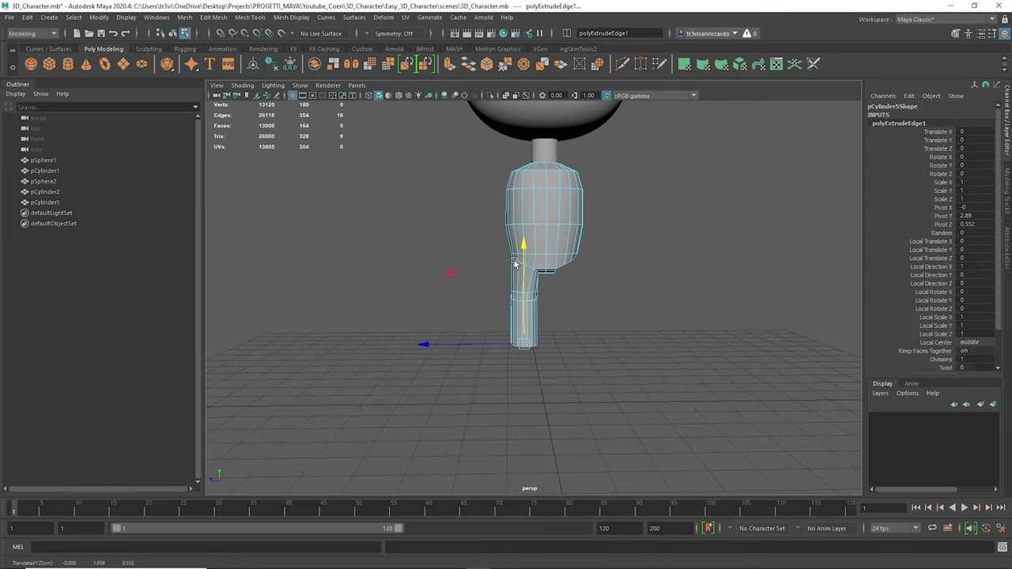
key(F8)
shift+right_drag(605, 306, 606, 308)
scroll(583, 281, up, 5)
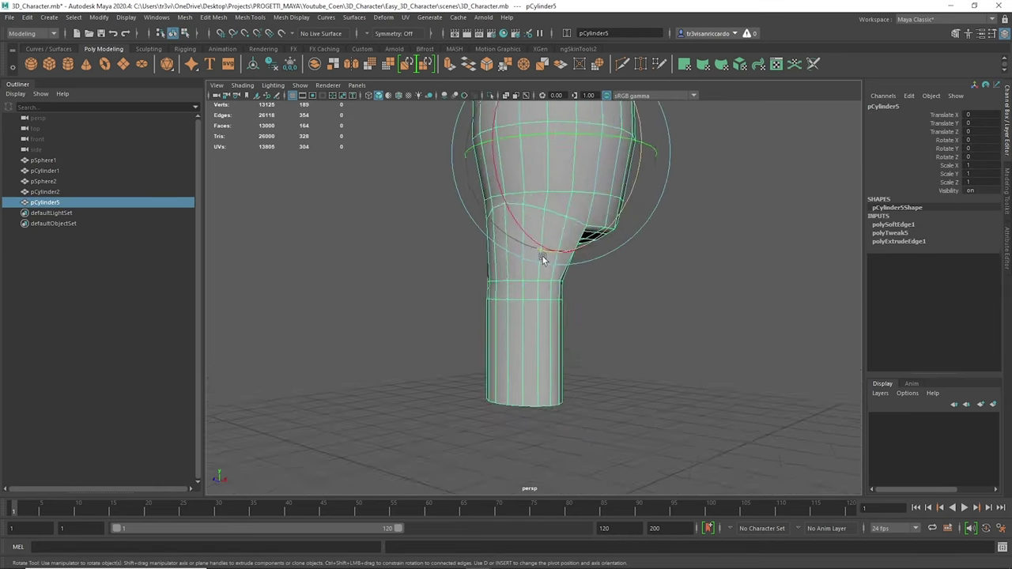
right_drag(704, 213, 743, 200)
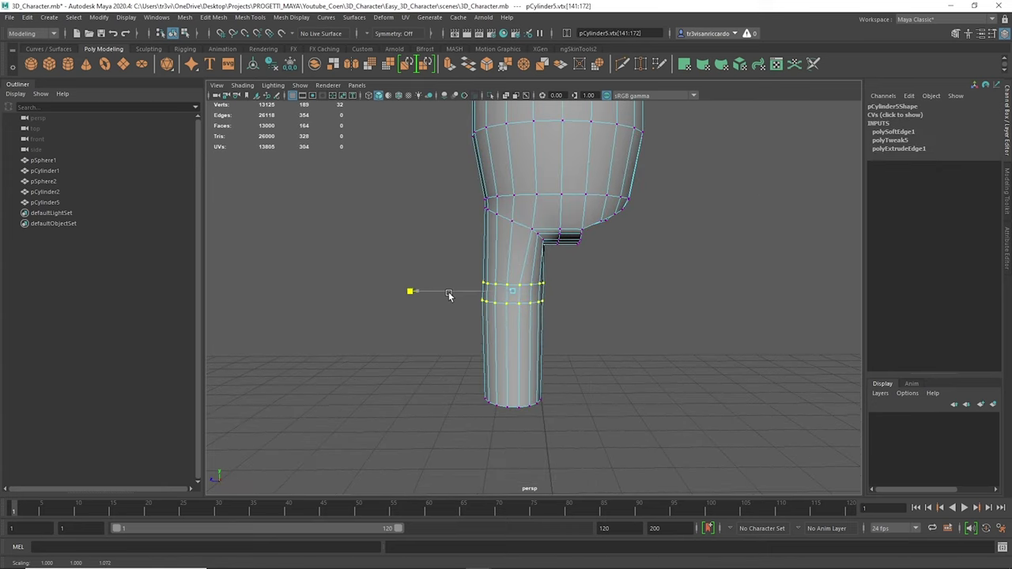
Mirror the leg to create the second leg.
shift+right_click(556, 221)
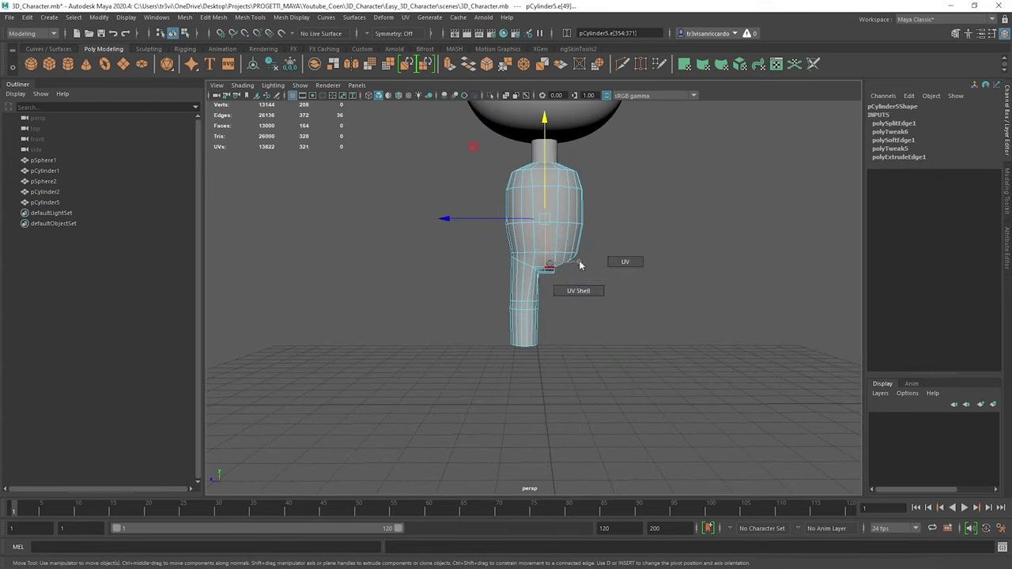
right_drag(575, 271, 601, 248)
click(235, 379)
click(330, 380)
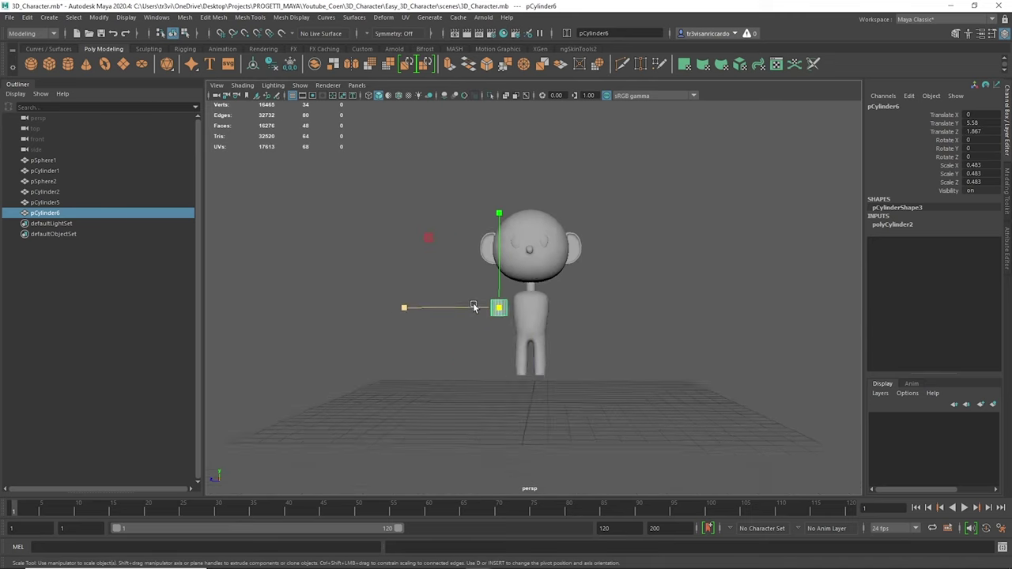
Turn the new cylinder onto its side and delete its end caps.
scroll(478, 308, up, 5)
drag(522, 392, 598, 369)
mouse_move(350, 249)
mouse_down()
mouse_move(440, 373)
mouse_move(419, 298)
mouse_move(553, 332)
mouse_move(438, 309)
mouse_move(554, 316)
mouse_up()
key(Delete)
scroll(456, 288, down, 3)
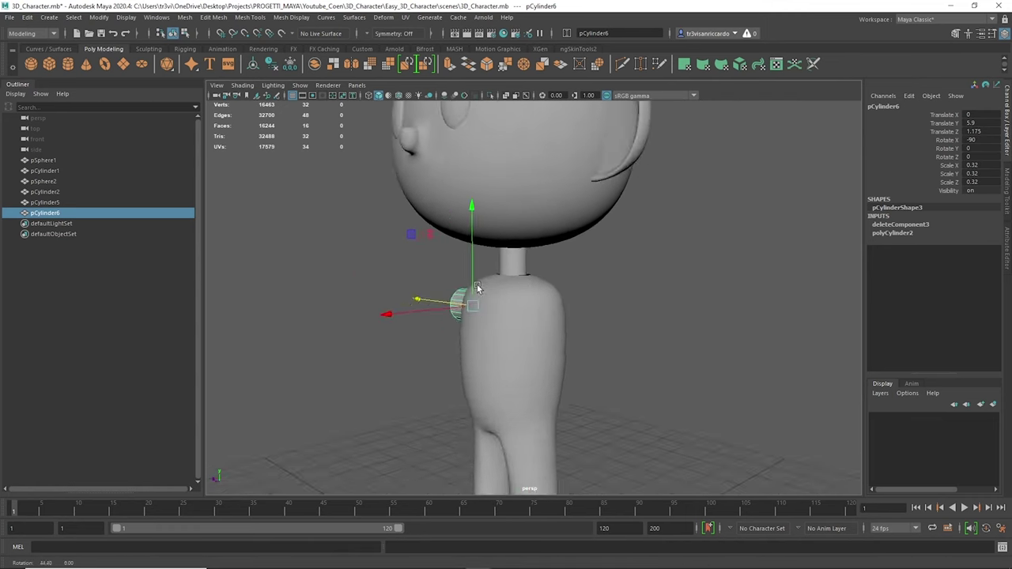
Select the body and scale a row of its vertices.
click(491, 356)
right_drag(448, 308, 419, 308)
drag(431, 332, 553, 350)
key(r)
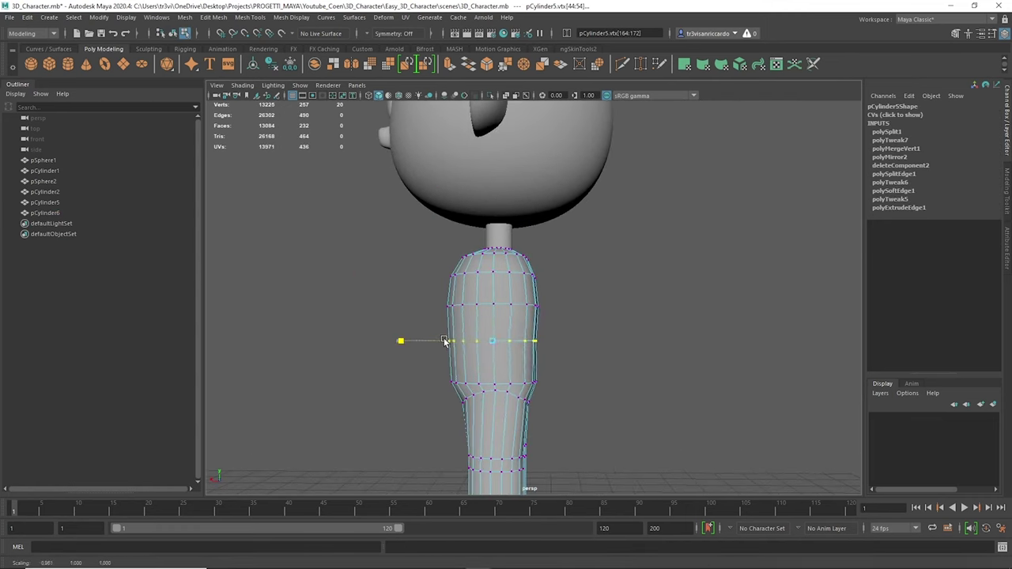
click(384, 260)
Cut new edges on the body's shoulder with Z-axis object symmetry enabled.
click(484, 332)
scroll(477, 283, up, 2)
click(477, 279)
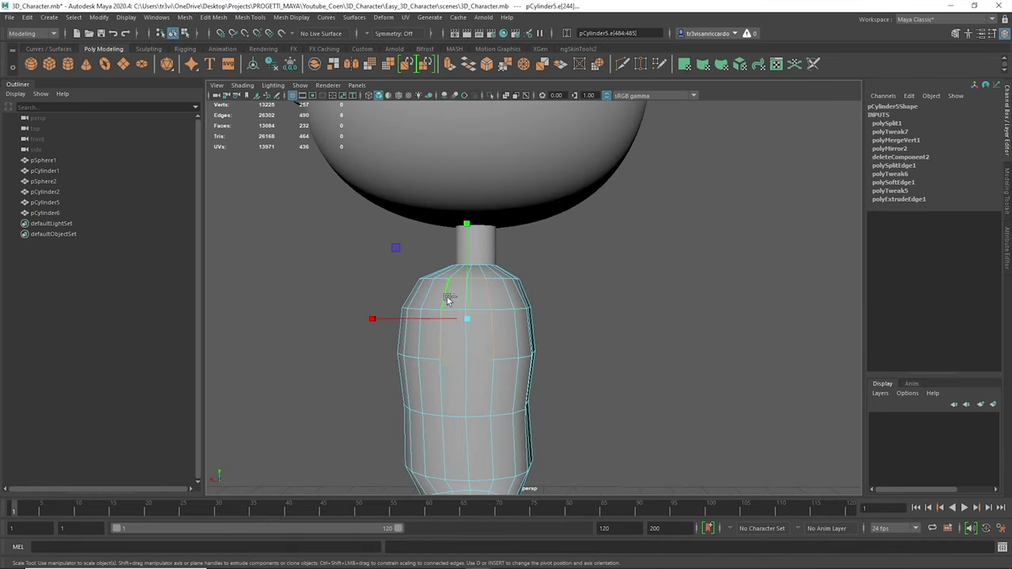
scroll(458, 296, down, 3)
scroll(458, 297, up, 3)
key(ctrl+z)
click(394, 33)
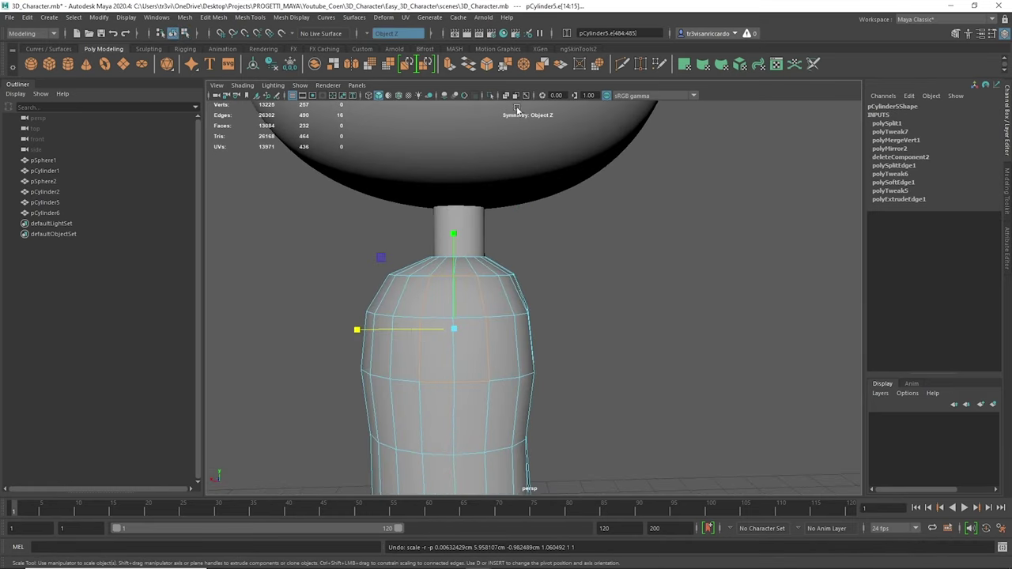
key(Return)
Delete the shoulder faces to open a hole for the arm.
alt+drag(451, 356, 490, 356)
right_drag(464, 260, 463, 316)
shift+right_drag(486, 282, 490, 336)
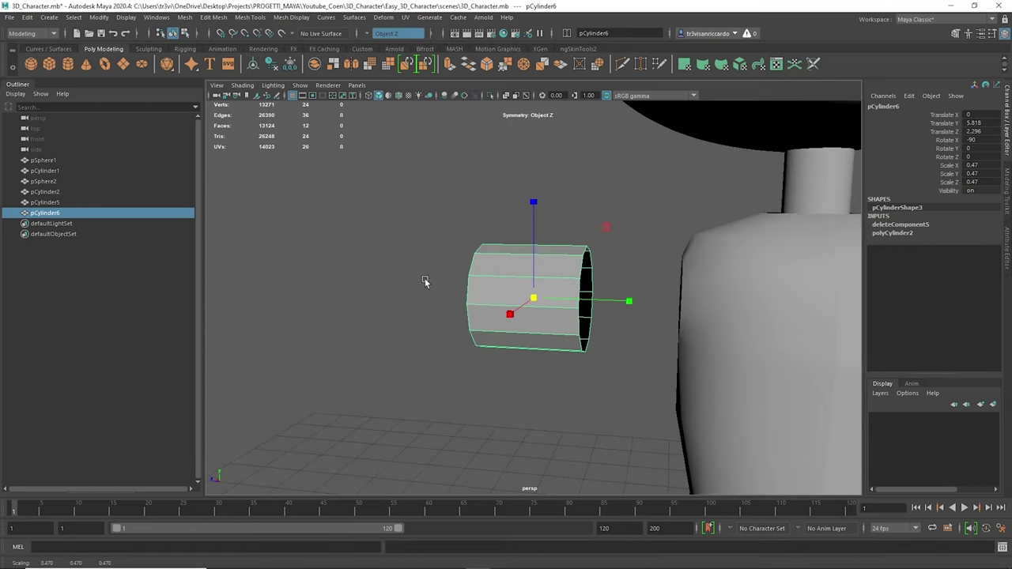
alt+drag(505, 253, 514, 231)
Add an edge loop to the arm cylinder.
right_drag(467, 175, 491, 163)
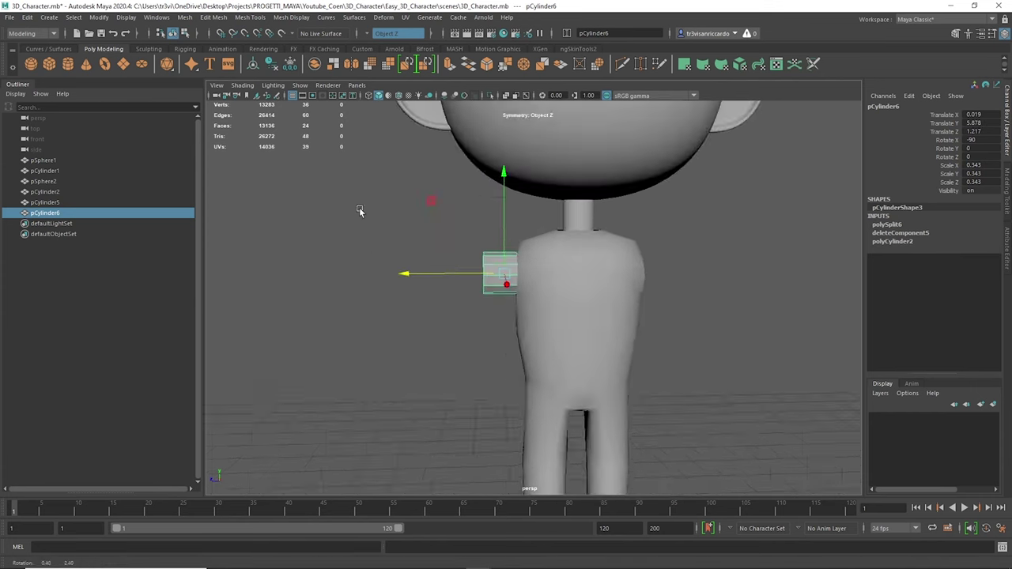
scroll(421, 230, down, 2)
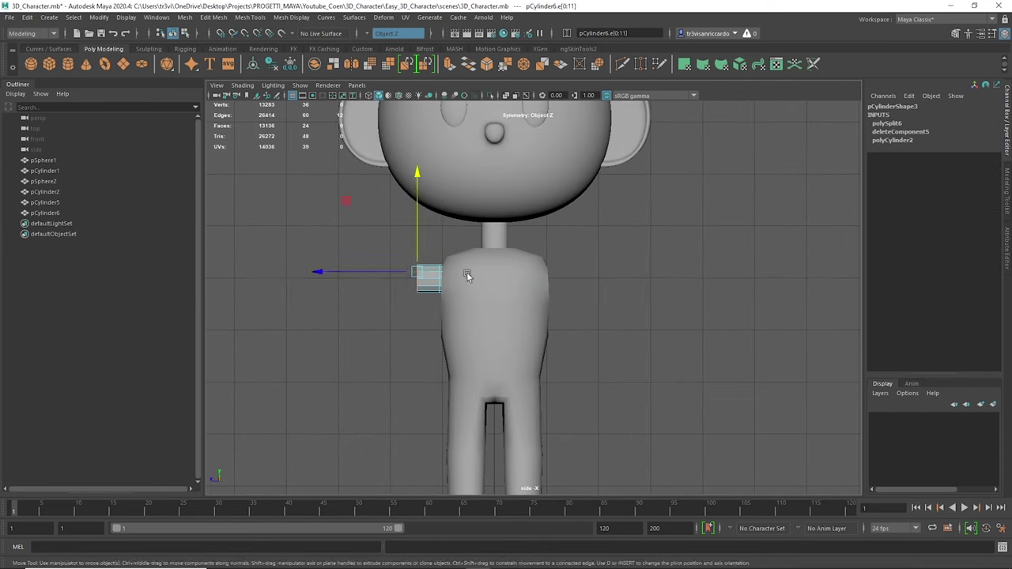
scroll(463, 275, down, 4)
key(w)
scroll(494, 259, up, 4)
key(F10)
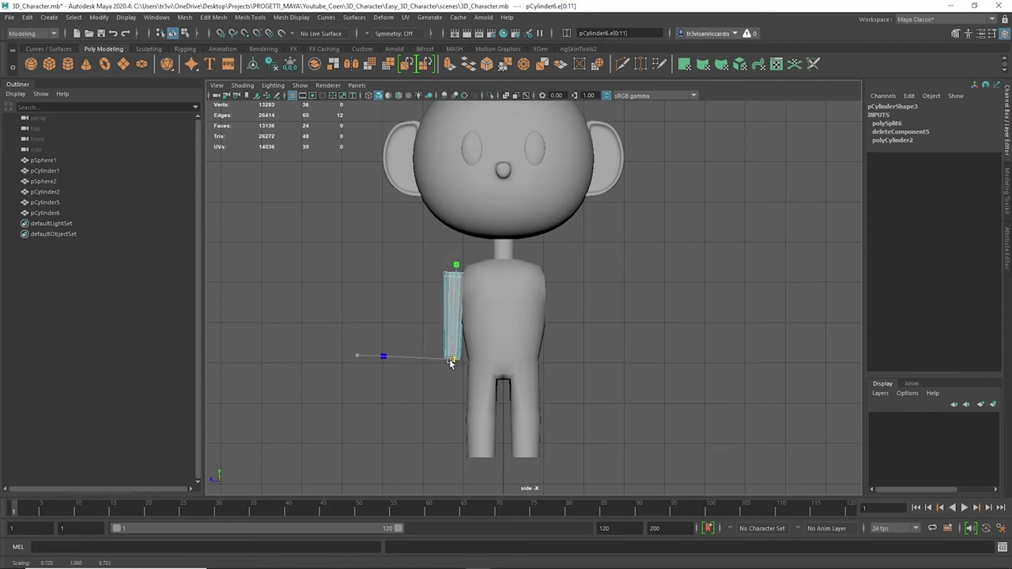
ctrl+click(461, 325)
Rotate the arm horizontal so it points straight out, then reselect the body.
key(F8)
key(e)
drag(513, 210, 551, 350)
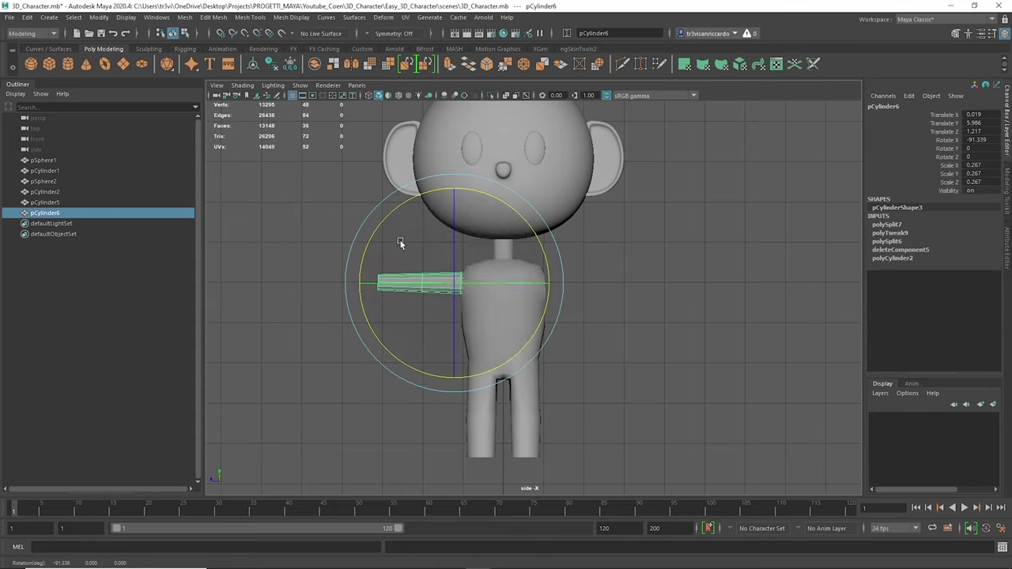
drag(467, 125, 470, 131)
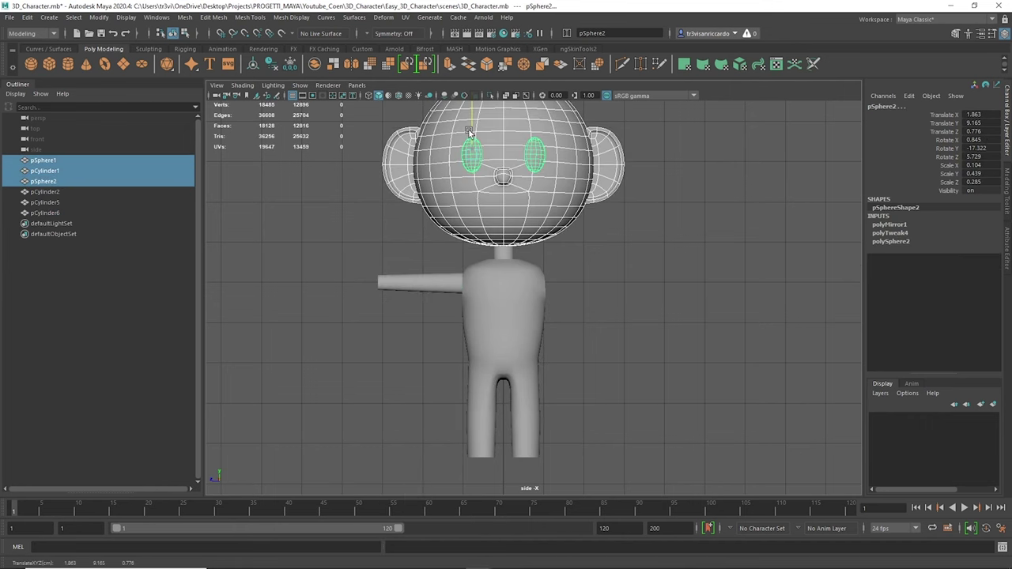
click(473, 332)
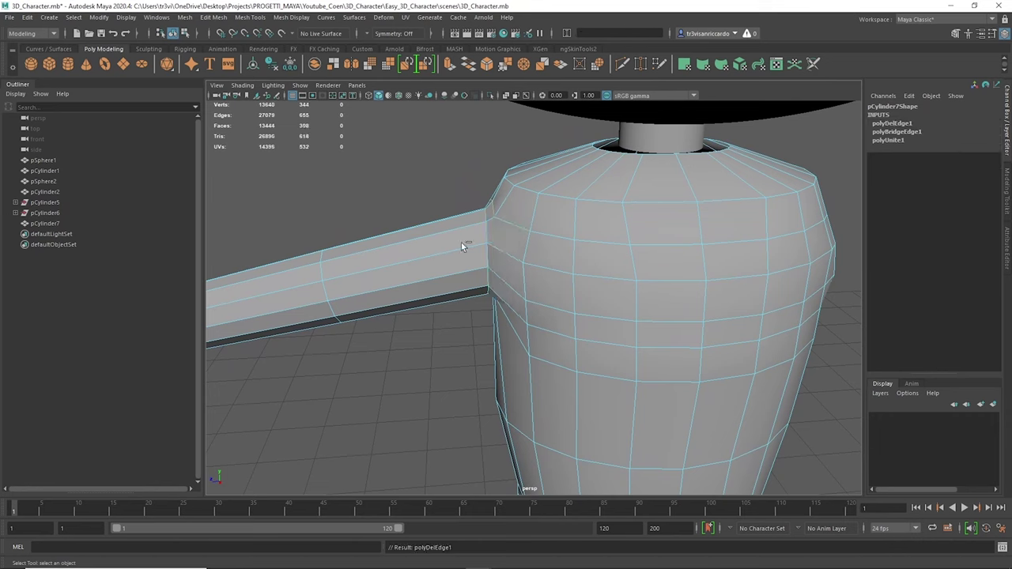
Extrude the body's top edge loop into a short collar.
right_drag(508, 183, 503, 154)
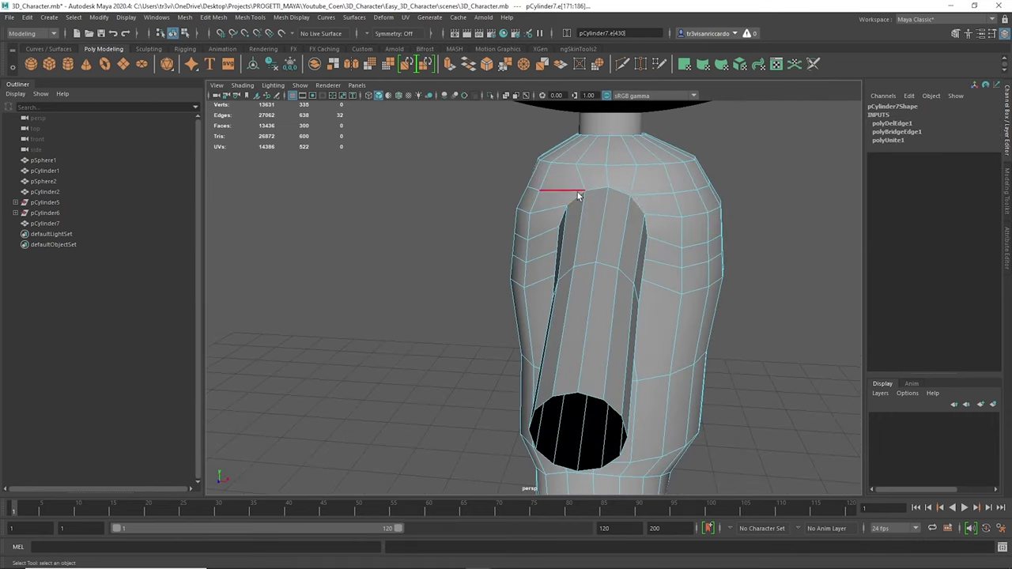
alt+drag(606, 172, 467, 250)
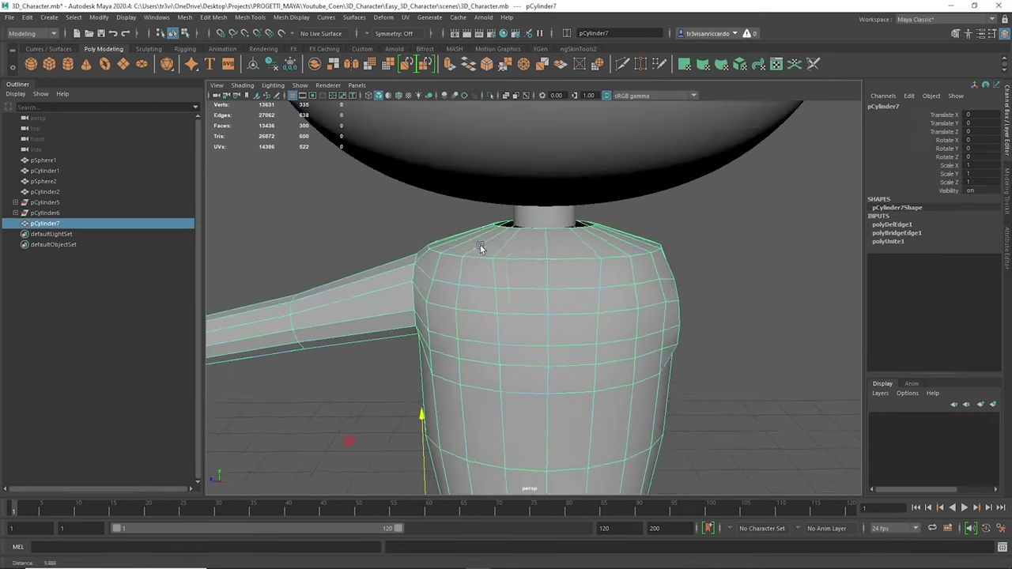
double_click(467, 249)
shift+drag(546, 219, 538, 133)
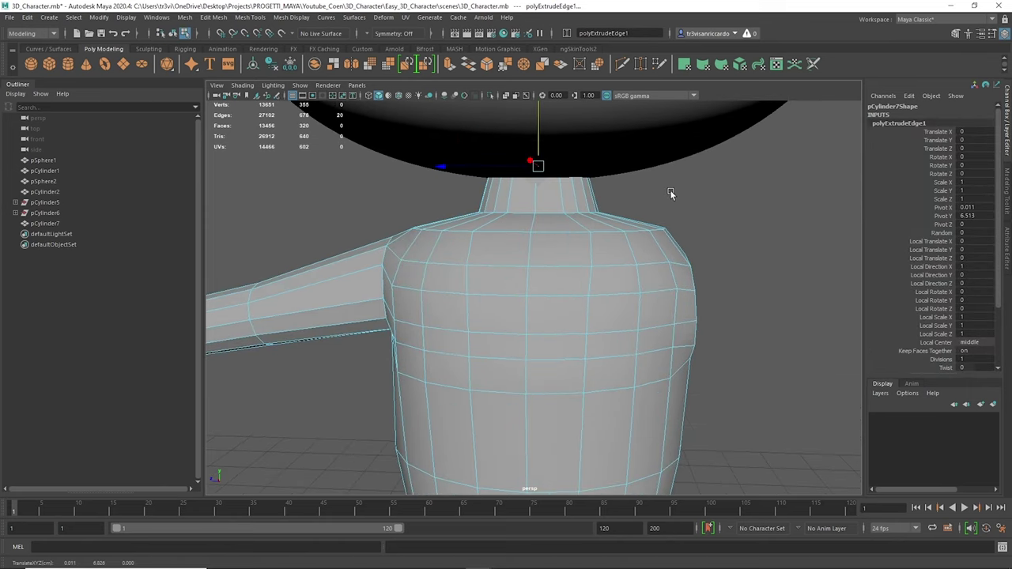
Mirror the arm to the right side and merge the centre seam vertices.
alt+drag(670, 193, 416, 237)
shift+right_drag(536, 287, 532, 459)
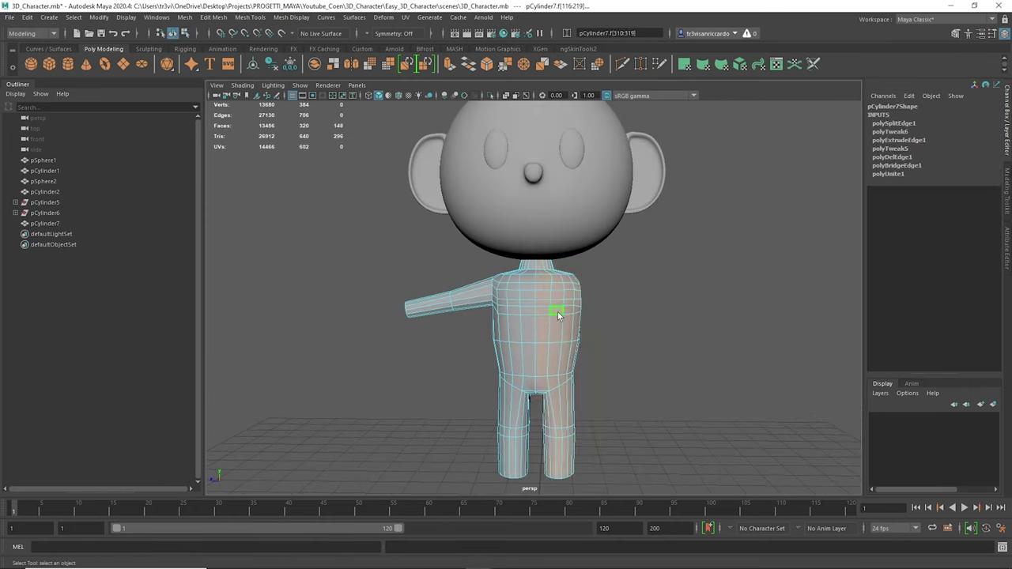
shift+right_drag(558, 314, 543, 469)
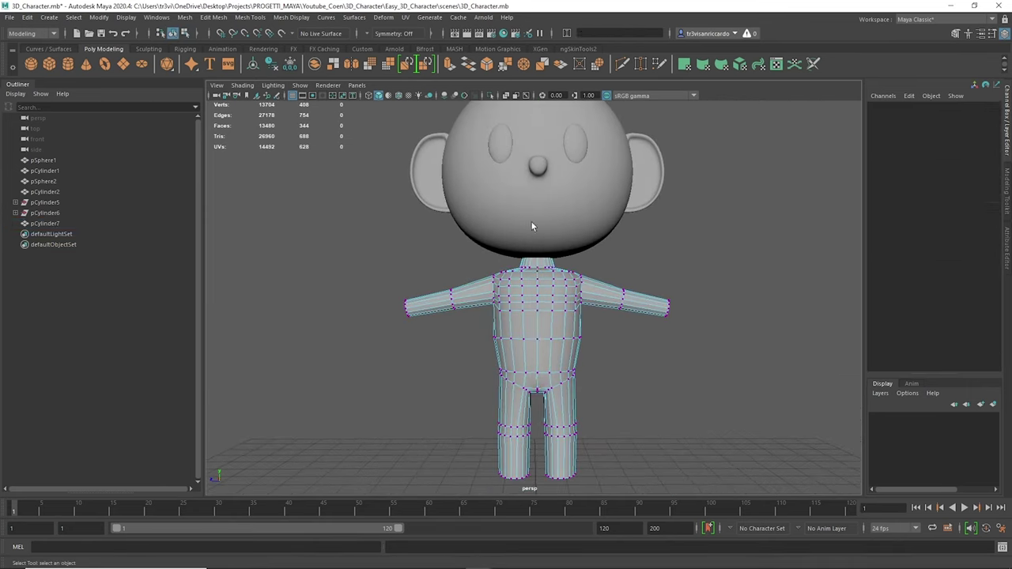
shift+right_drag(532, 227, 592, 288)
alt+drag(655, 348, 520, 352)
Delete the body's construction history and add an edge loop around the neck.
scroll(504, 314, up, 5)
key(alt+shift+d)
ctrl+click(542, 248)
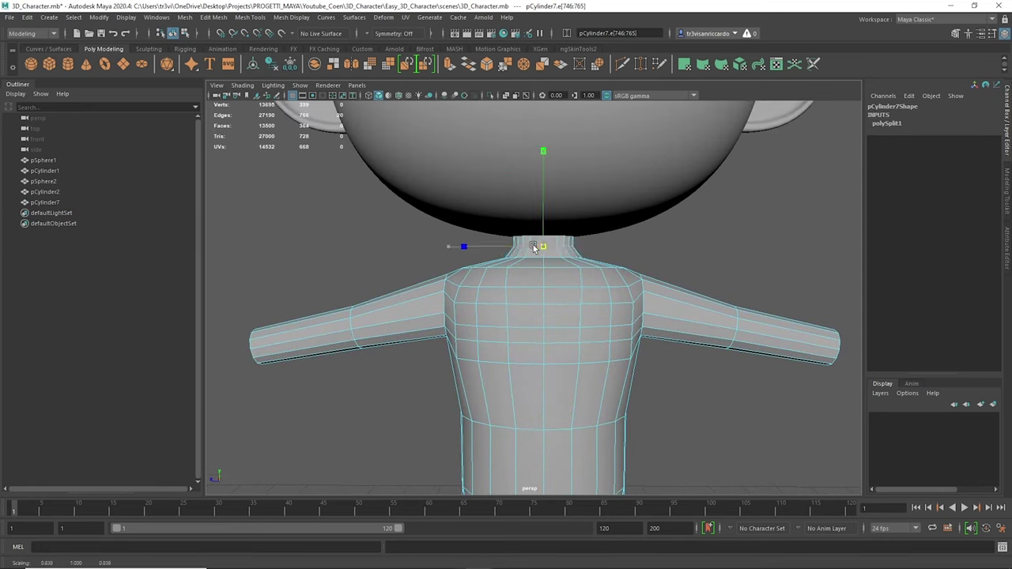
alt+drag(541, 247, 585, 261)
scroll(514, 332, up, 5)
Select and scale the edges around the base of the neck.
key(w)
click(511, 350)
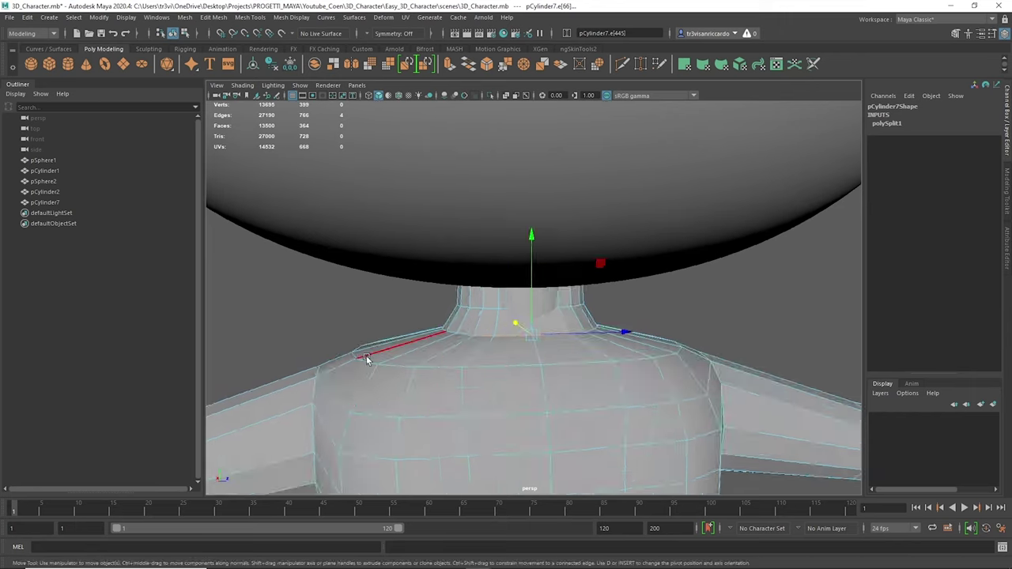
scroll(377, 367, down, 5)
scroll(380, 234, down, 4)
key(r)
drag(471, 144, 585, 180)
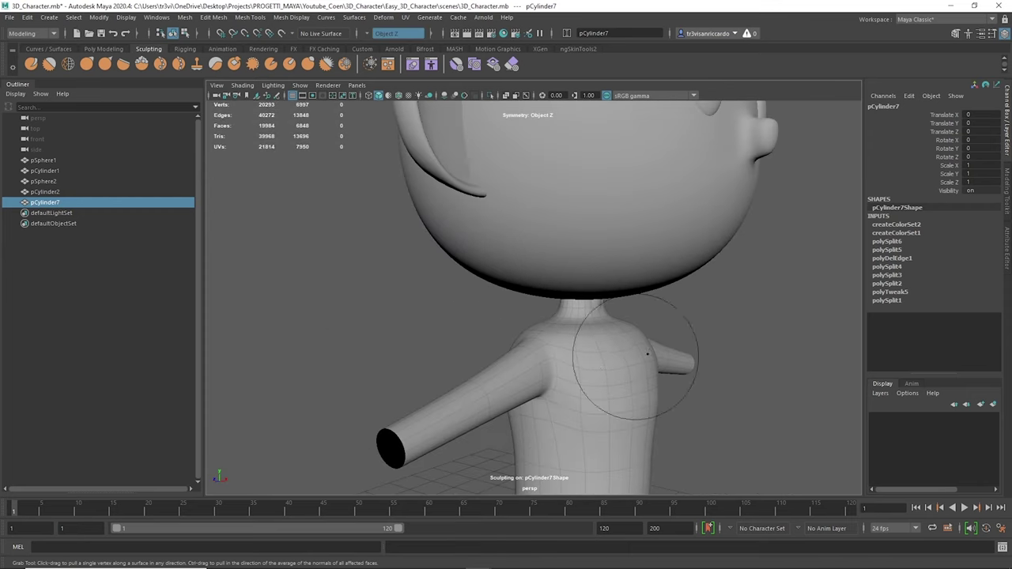
Smooth the body with the Relax sculpt tool, then select the head sphere.
click(68, 63)
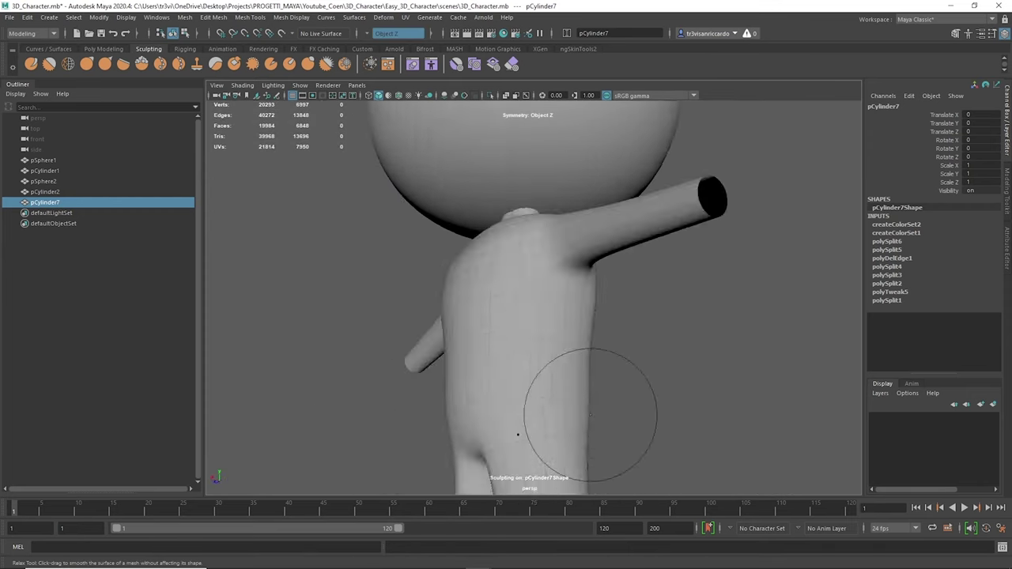
key(q)
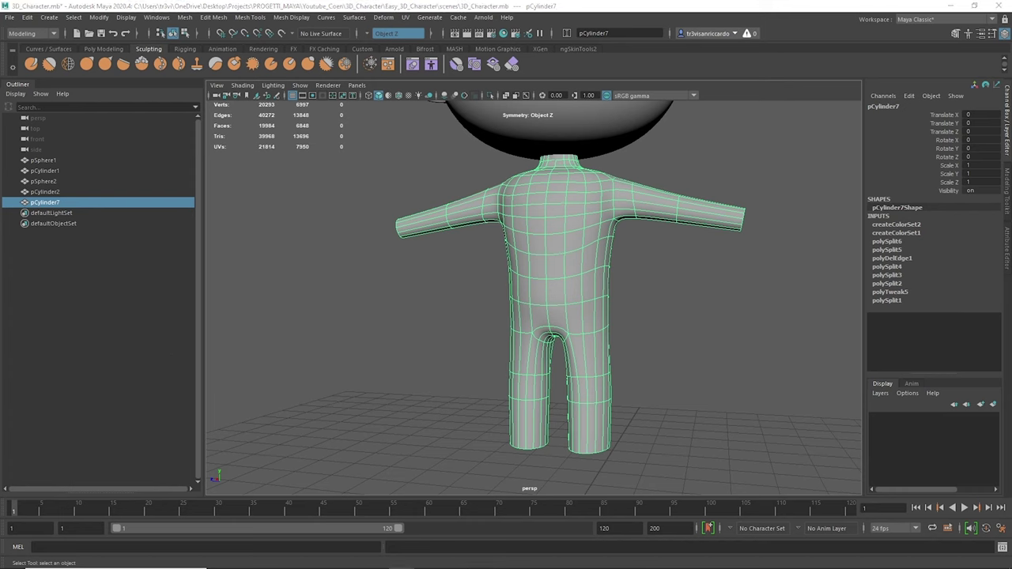
click(517, 253)
mouse_move(518, 253)
alt+mouse_down()
mouse_move(495, 234)
mouse_move(545, 255)
mouse_move(510, 196)
mouse_move(613, 184)
mouse_move(562, 204)
alt+mouse_up()
Isolate the head to inspect it, then show the whole character and select the eye mesh.
key(ctrl+1)
key(r)
key(F8)
key(ctrl+1)
click(491, 238)
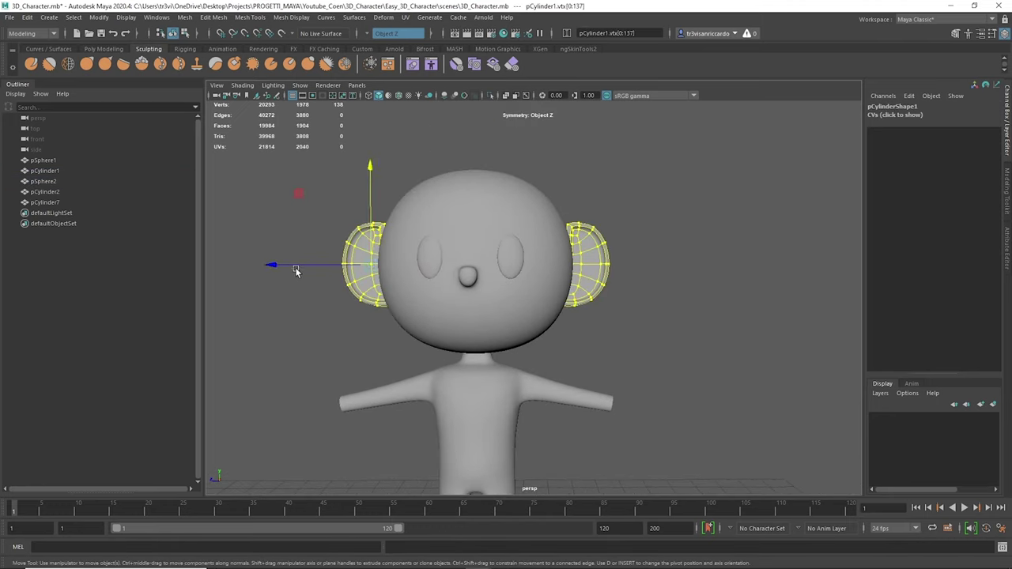
Return the ears to Object Mode and pick an edge on the body's shoulder.
right_drag(625, 166, 672, 156)
mouse_move(549, 221)
alt+mouse_down()
mouse_move(623, 240)
mouse_move(581, 175)
alt+mouse_up()
right_click(581, 174)
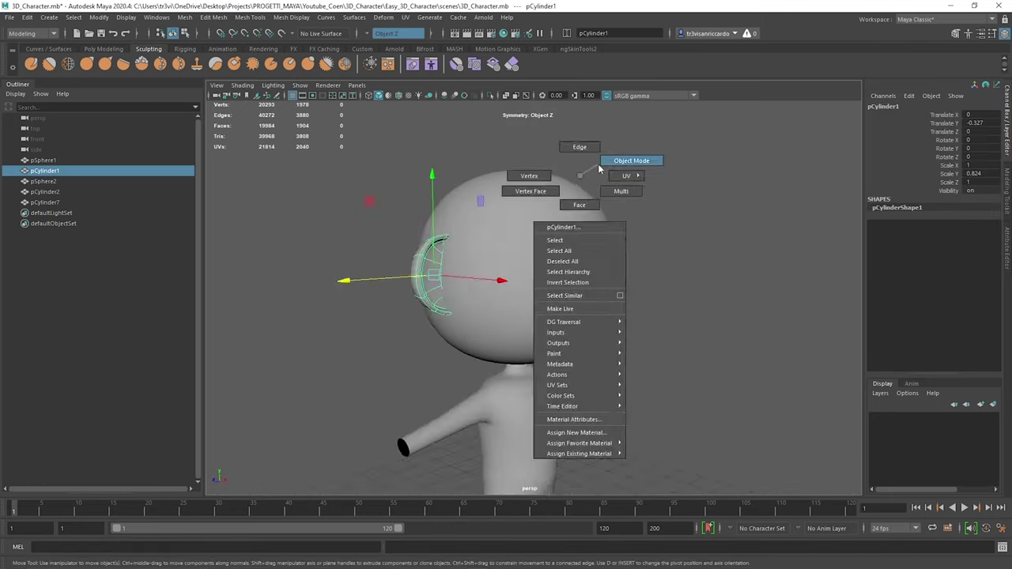
click(599, 167)
alt+drag(385, 282, 614, 257)
click(646, 172)
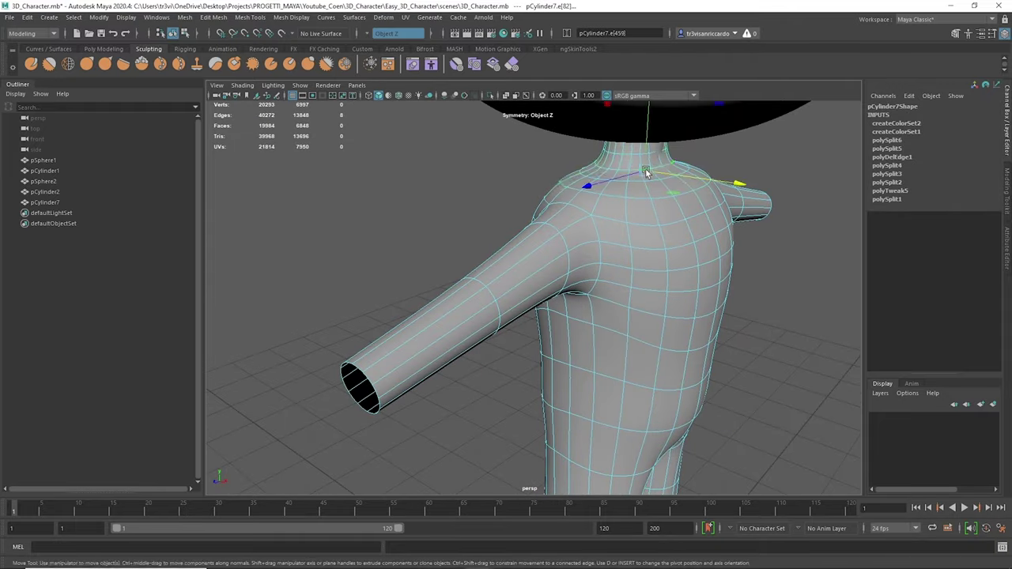
key(F8)
Put the body in Edge mode via the marking menu, select an edge, then reselect the body in Object Mode.
mouse_move(686, 181)
alt+mouse_down()
mouse_move(628, 238)
mouse_move(613, 200)
alt+mouse_up()
right_click(506, 281)
click(458, 280)
click(500, 309)
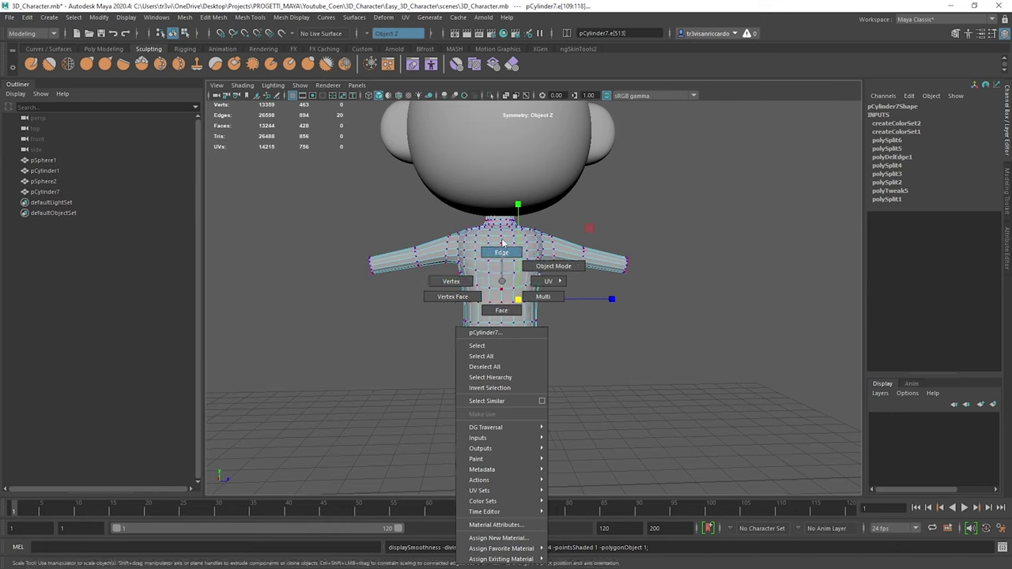
click(554, 266)
alt+drag(554, 266, 558, 309)
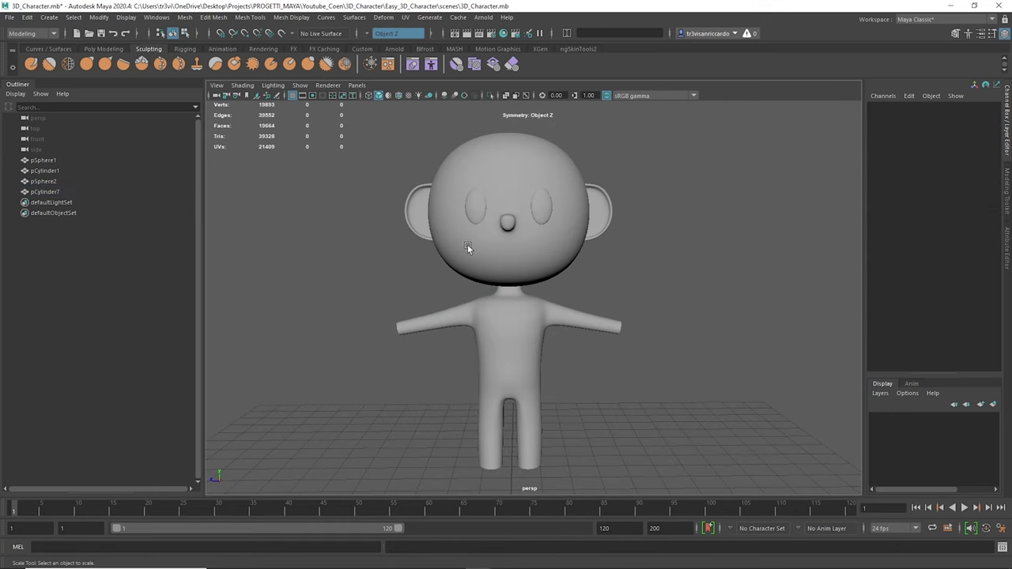
scroll(390, 290, up, 5)
click(453, 300)
click(105, 49)
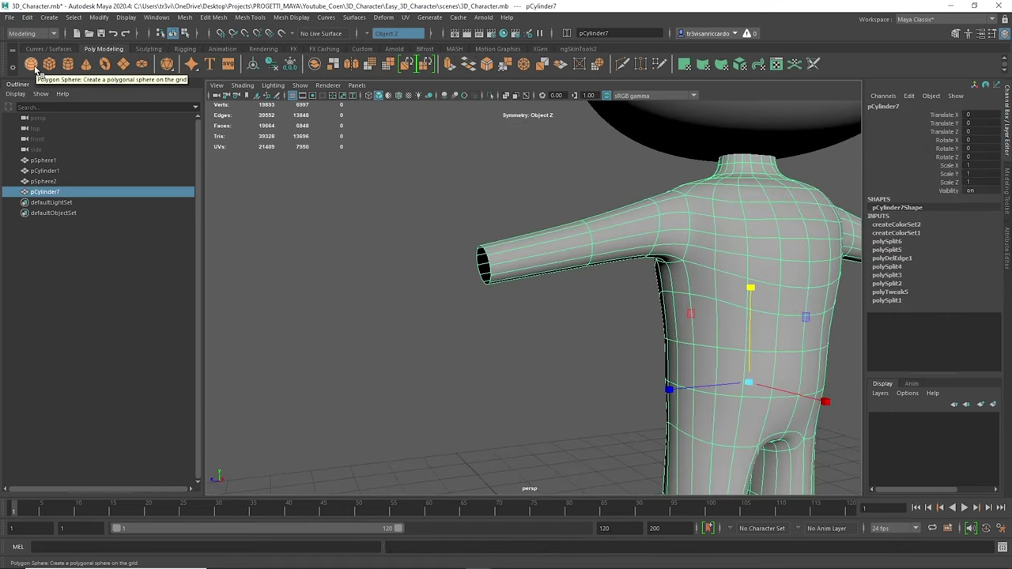
Create a 12-segment polygon sphere and frame it.
click(35, 69)
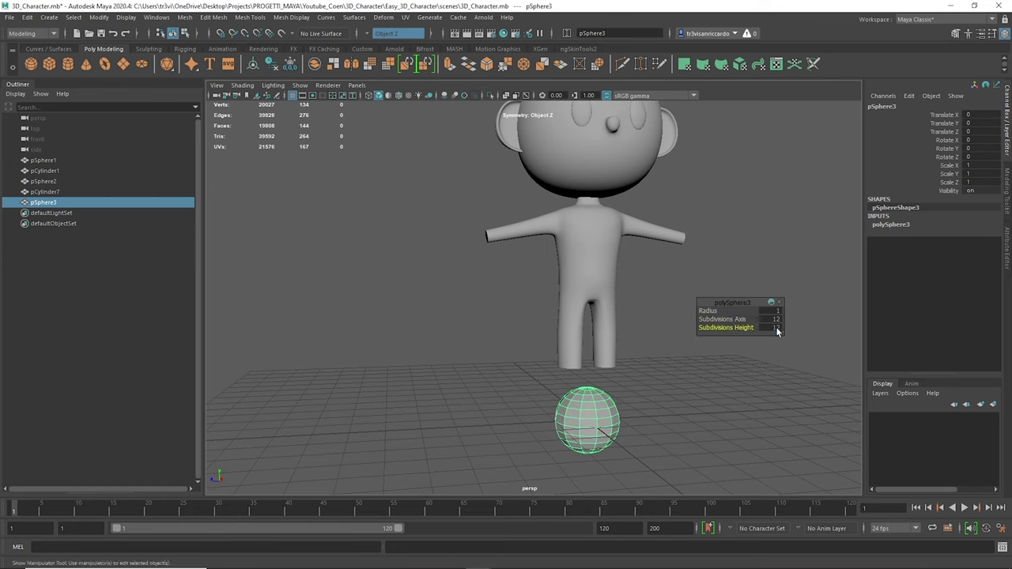
key(Return)
key(f)
alt+drag(533, 181, 486, 224)
key(F10)
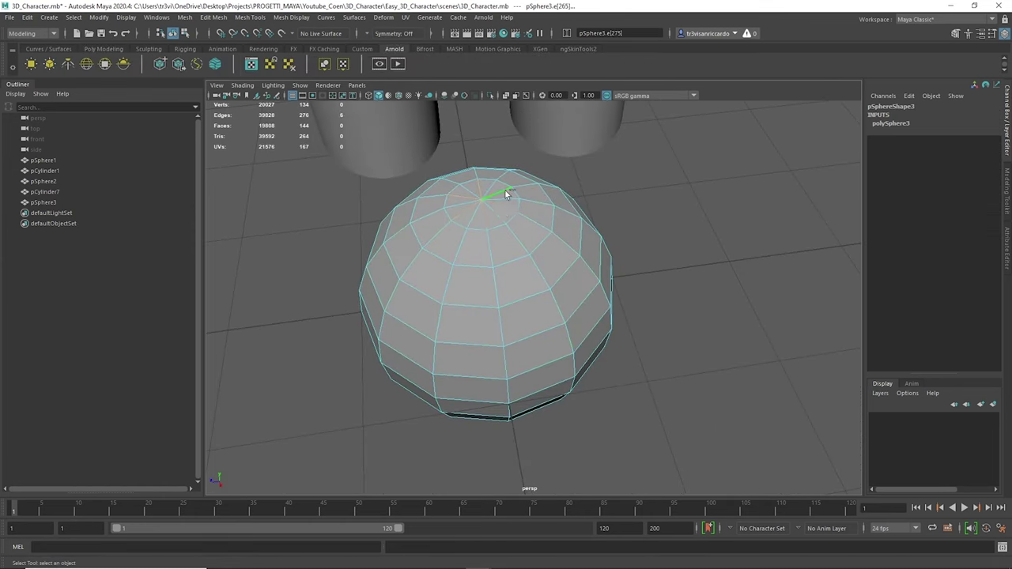
alt+drag(504, 189, 520, 215)
right_drag(520, 214, 520, 242)
mouse_move(519, 242)
alt+mouse_down()
mouse_move(511, 289)
mouse_move(551, 340)
alt+mouse_up()
Extrude a patch of side faces twice to form the thumb.
right_click(451, 267)
mouse_move(451, 267)
mouse_down()
mouse_move(531, 294)
mouse_move(571, 350)
mouse_up()
key(ctrl+e)
mouse_move(515, 310)
alt+mouse_down()
mouse_move(586, 278)
mouse_move(561, 303)
mouse_move(583, 237)
mouse_move(506, 284)
mouse_move(598, 265)
alt+mouse_up()
key(ctrl+e)
key(ctrl+e)
key(ctrl+e)
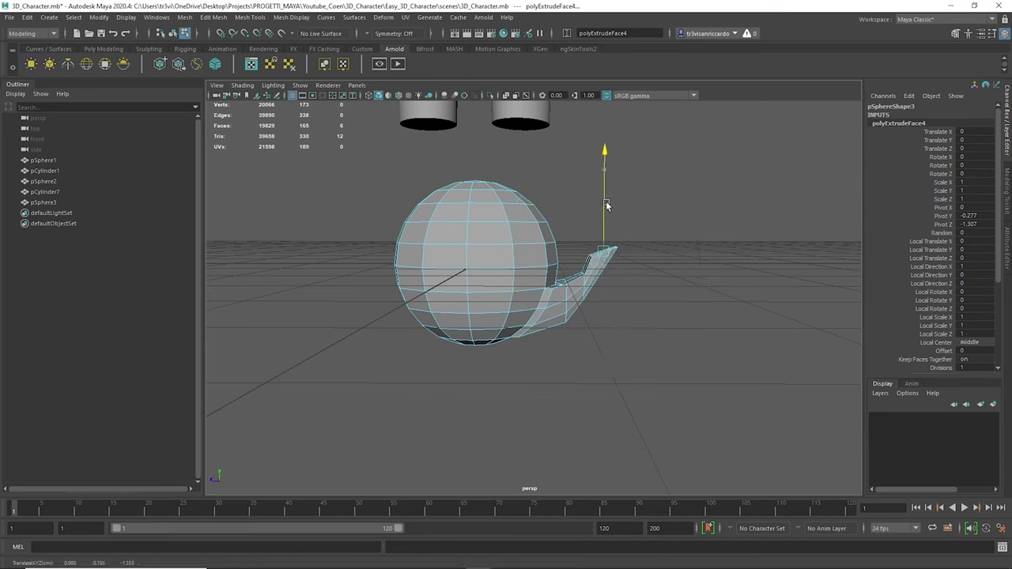
scroll(606, 205, up, 3)
right_drag(667, 203, 718, 188)
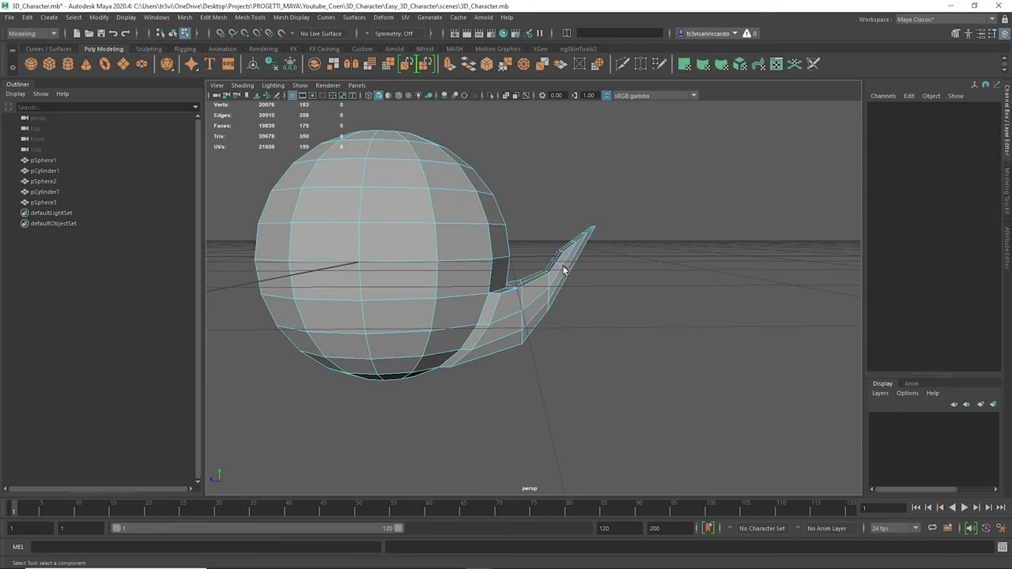
alt+drag(536, 263, 555, 255)
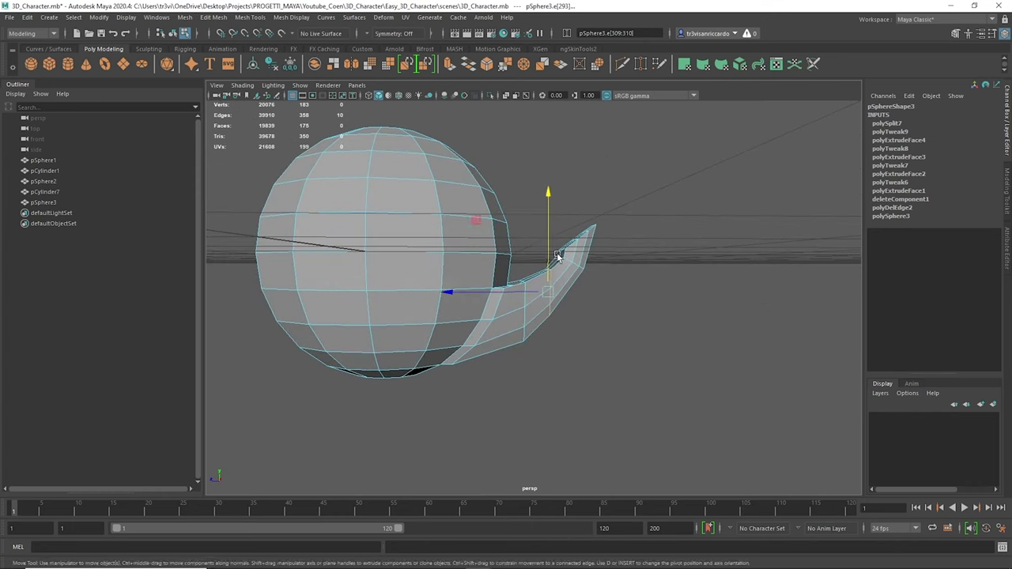
Scale a thumb vertex and select the edge loop around the thumb.
key(F8)
alt+drag(557, 256, 238, 228)
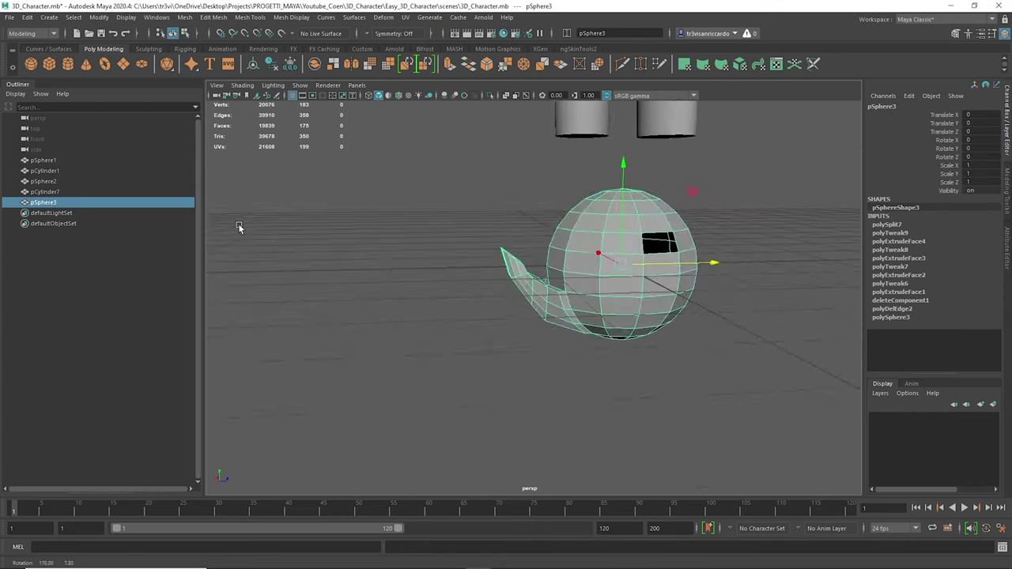
right_drag(530, 282, 466, 267)
alt+drag(467, 268, 585, 293)
click(583, 293)
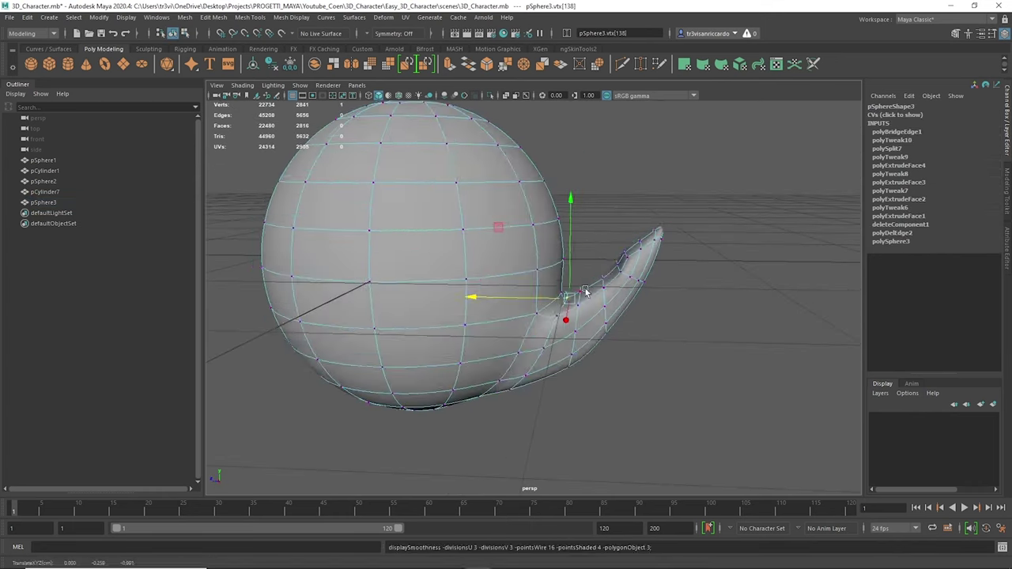
key(r)
mouse_move(572, 253)
alt+mouse_down()
mouse_move(642, 356)
mouse_move(557, 312)
alt+mouse_up()
double_click(557, 313)
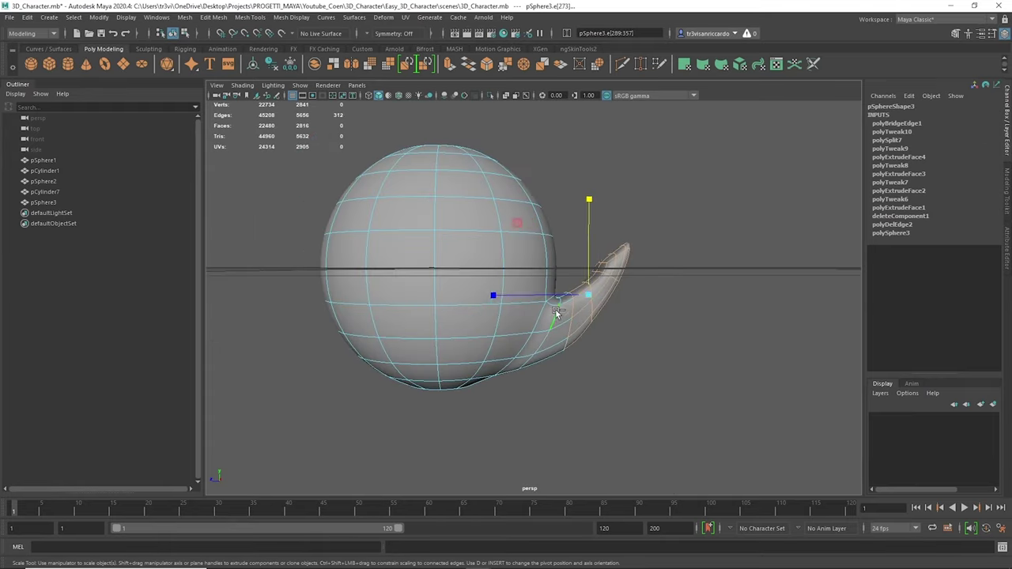
Circularize the selected thumb edges.
mouse_move(529, 237)
alt+mouse_down()
mouse_move(535, 223)
mouse_move(569, 271)
alt+mouse_up()
right_drag(305, 213, 305, 170)
alt+drag(520, 325, 506, 300)
click(213, 16)
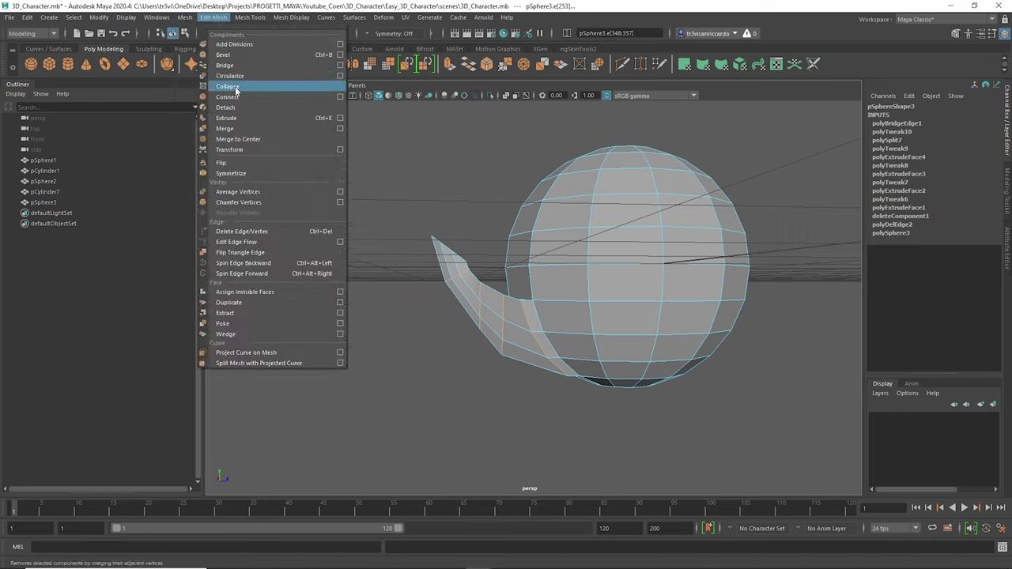
shift+right_drag(395, 209, 699, 317)
alt+drag(508, 245, 483, 262)
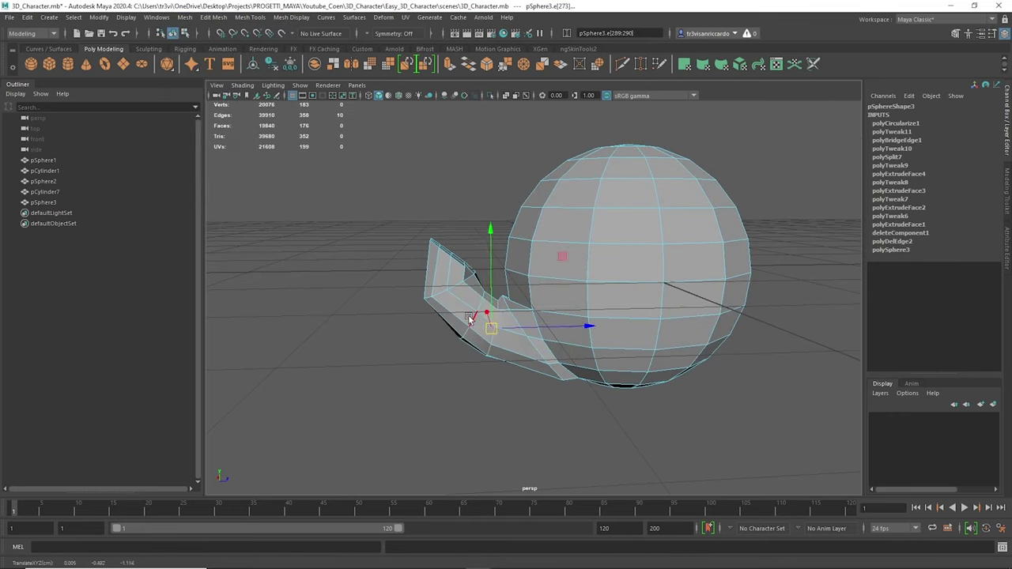
Rotate and move the thumb-opening edge loop into place, then position the hand at the arm's end.
mouse_move(499, 307)
alt+mouse_down()
mouse_move(443, 285)
mouse_move(554, 261)
alt+mouse_up()
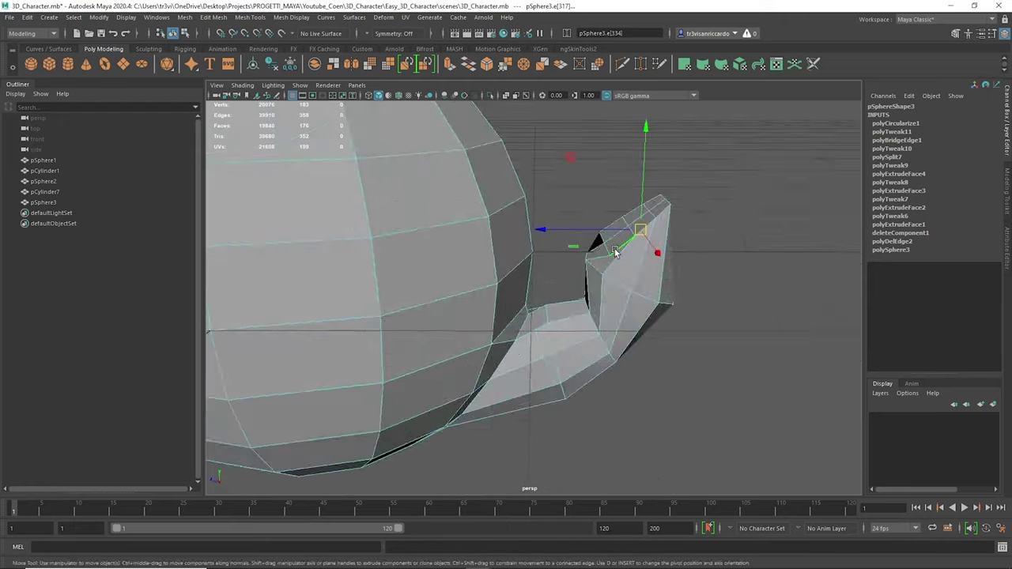
alt+right_drag(554, 261, 632, 237)
double_click(480, 261)
key(e)
alt+drag(494, 192, 570, 269)
alt+right_drag(569, 269, 557, 285)
alt+drag(556, 285, 523, 243)
click(522, 242)
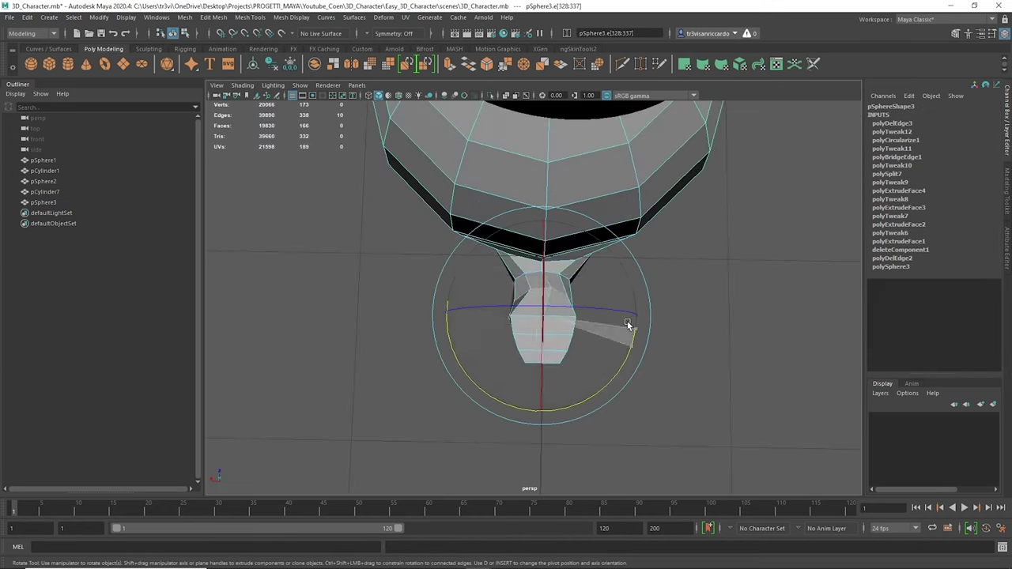
key(F8)
mouse_move(449, 177)
alt+mouse_down()
mouse_move(575, 244)
mouse_move(548, 283)
alt+mouse_up()
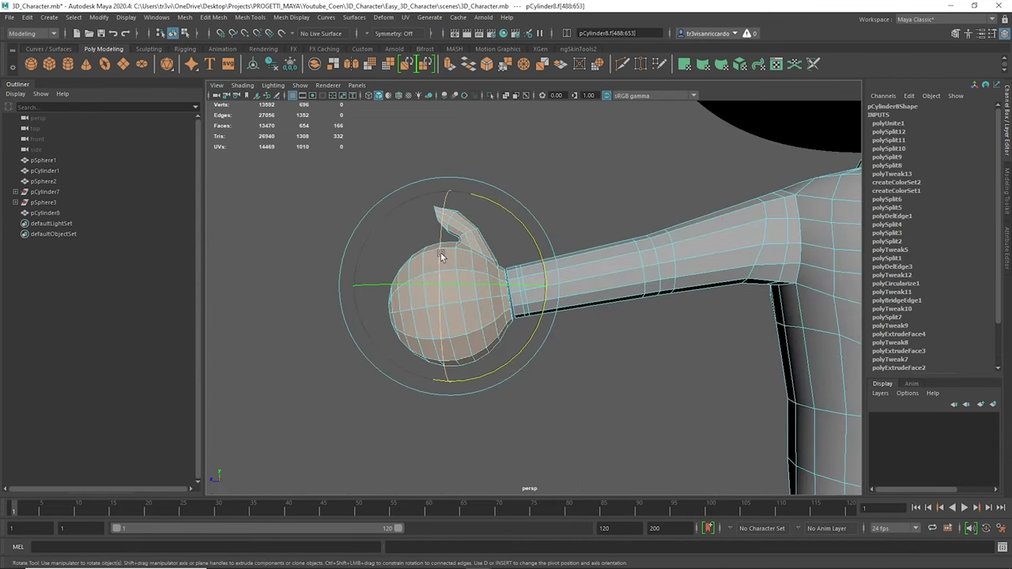
Rotate the hand to line up with the arm and scale its edges.
drag(474, 193, 493, 196)
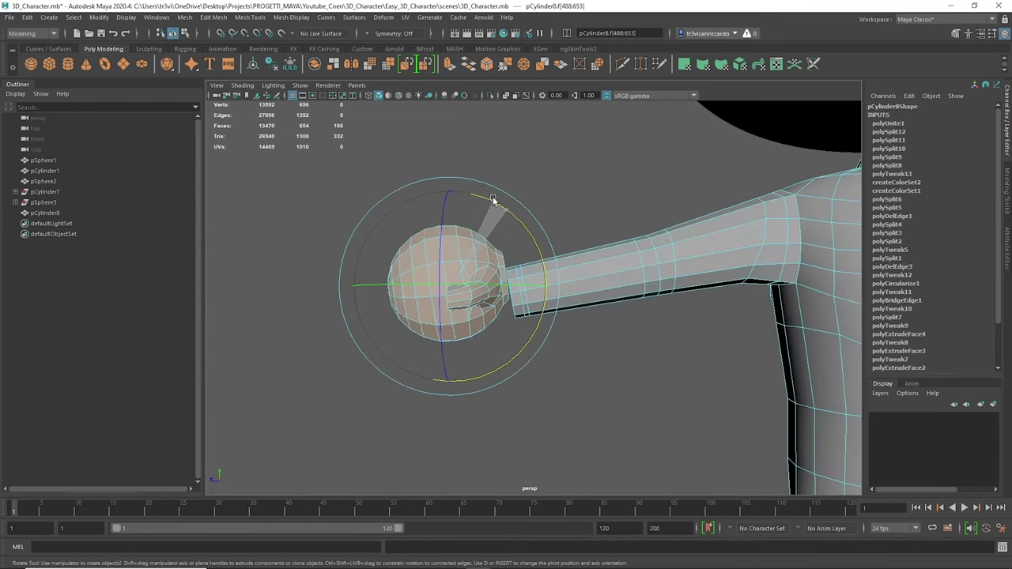
scroll(452, 270, up, 3)
mouse_move(453, 270)
alt+mouse_down()
mouse_move(474, 261)
mouse_move(447, 309)
alt+mouse_up()
click(485, 260)
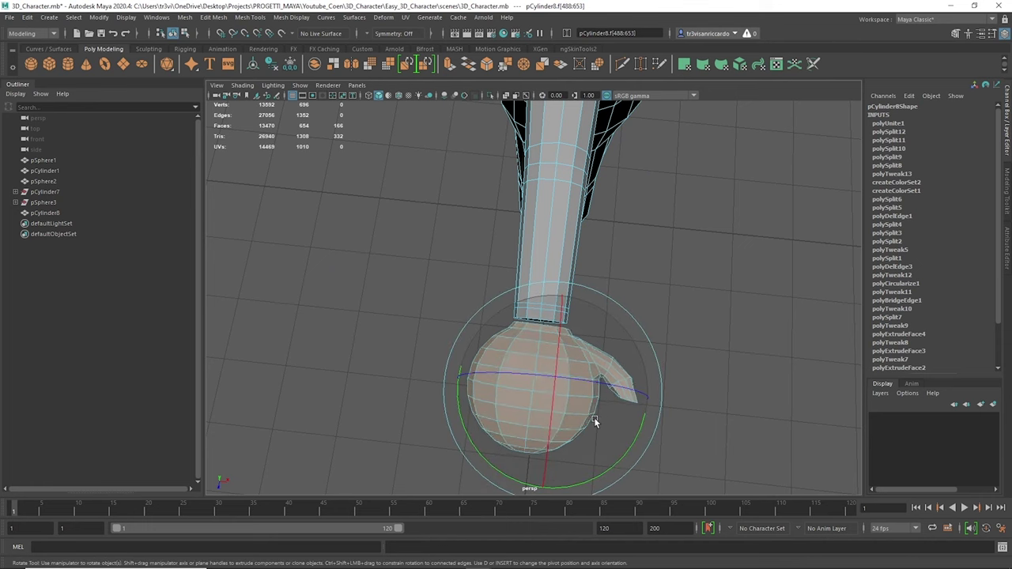
alt+drag(594, 417, 388, 316)
right_drag(406, 212, 407, 177)
key(r)
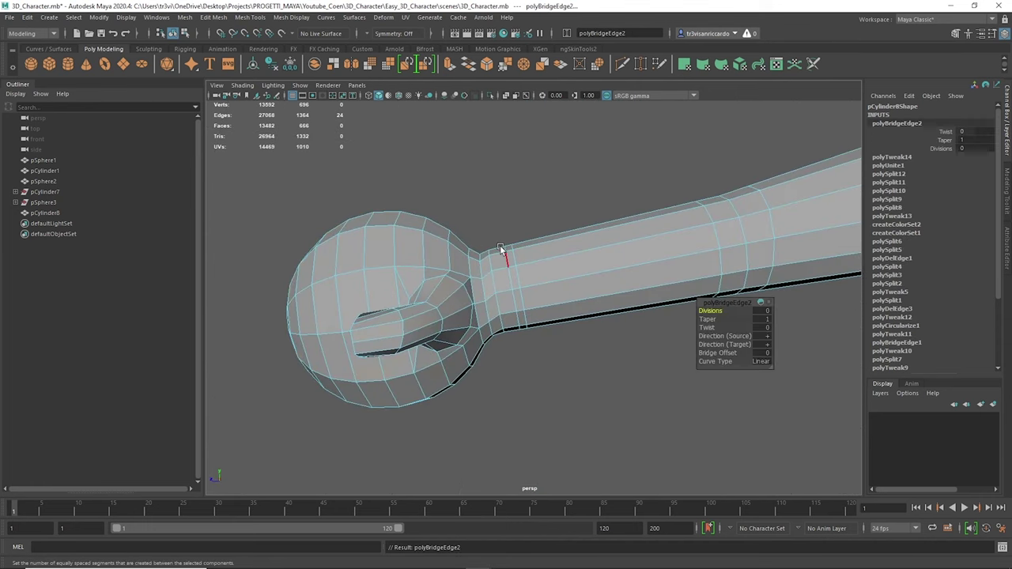
Select the wrist edge loop on the arm and the matching loop on the hand.
alt+drag(510, 242, 440, 258)
scroll(372, 285, down, 5)
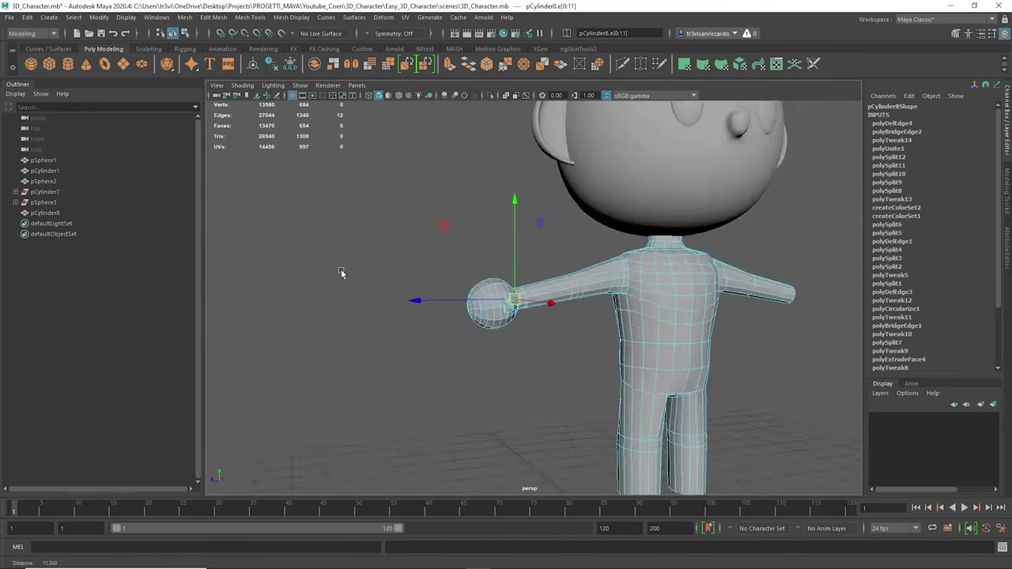
alt+drag(339, 275, 463, 276)
scroll(389, 280, up, 4)
shift+double_click(463, 332)
double_click(466, 335)
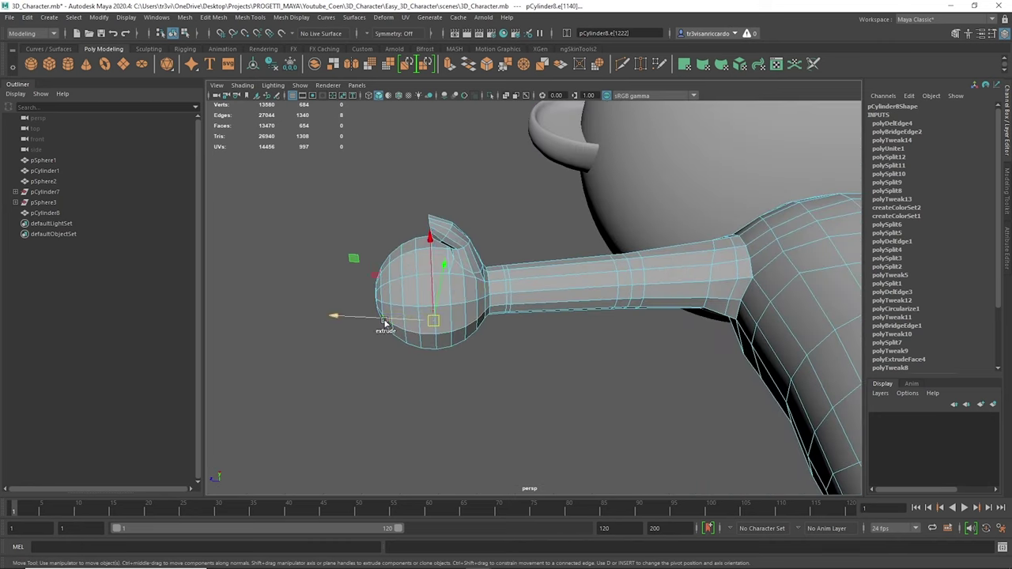
alt+drag(466, 335, 501, 345)
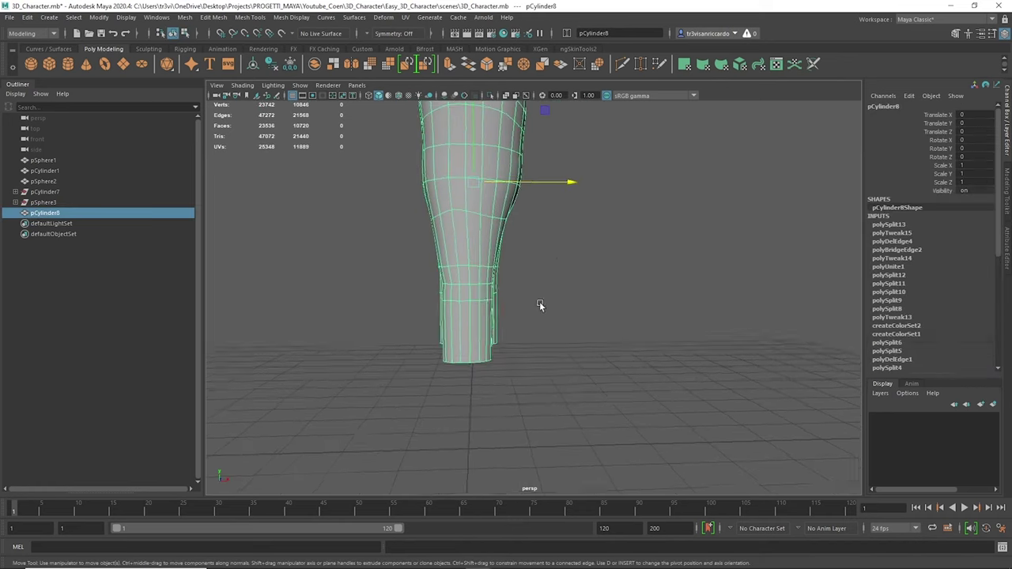
Frame the legs from the front and add a new polygon sphere for the shoe.
key(r)
mouse_move(417, 268)
alt+mouse_down()
mouse_move(459, 304)
mouse_move(598, 296)
alt+mouse_up()
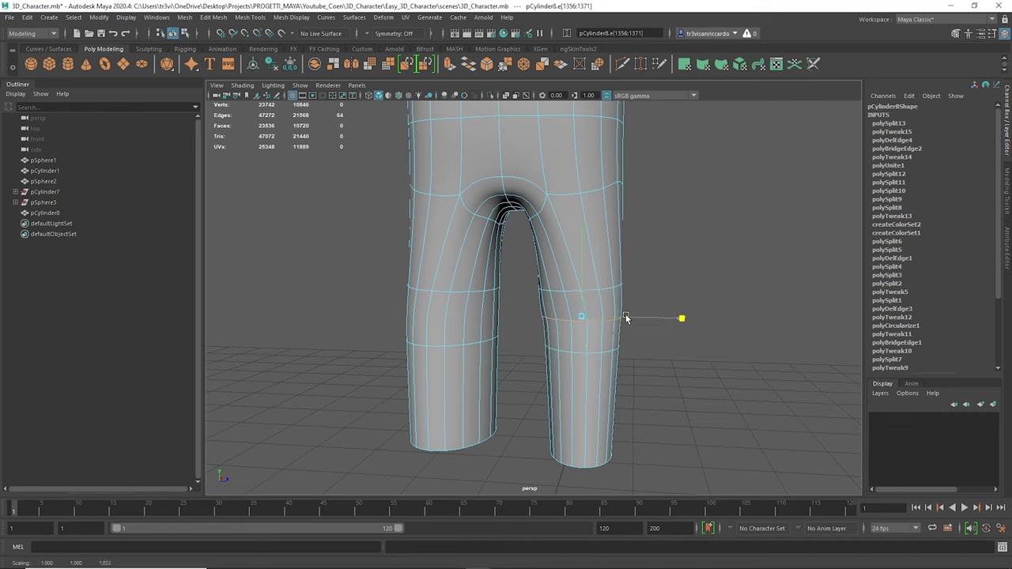
alt+drag(624, 433, 355, 255)
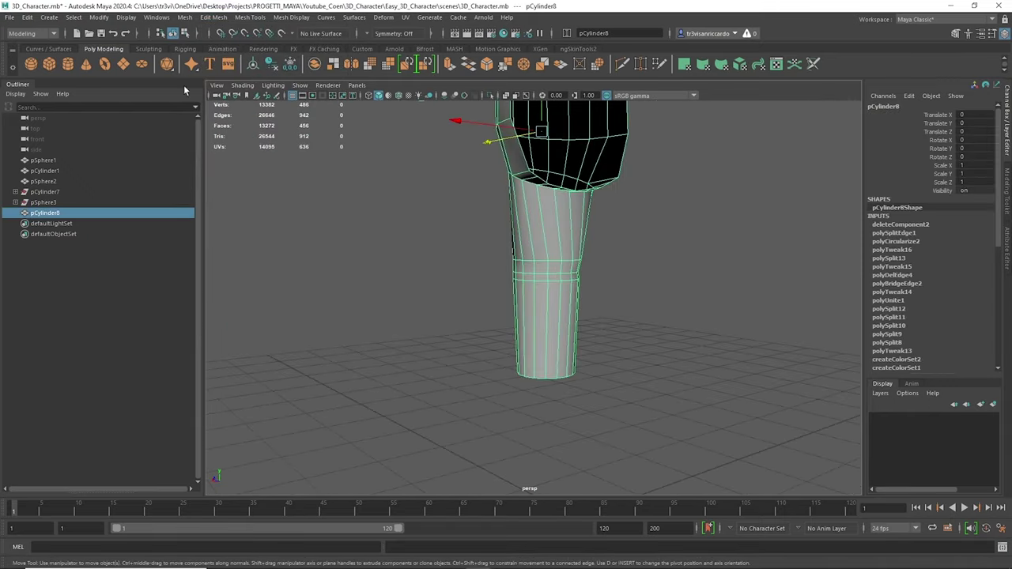
click(32, 68)
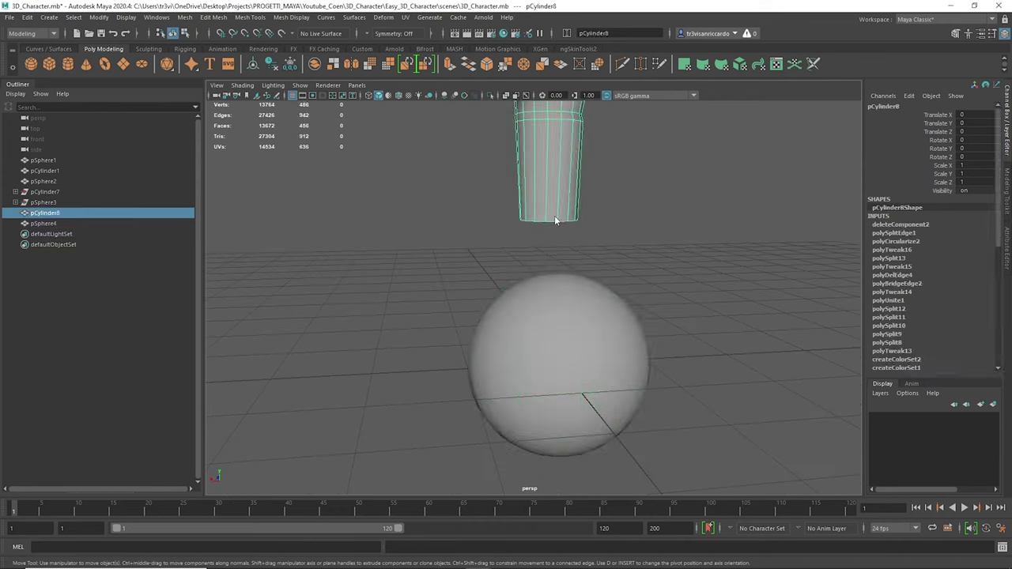
Delete the sphere's top faces and extra edge loop, leaving an open half-sphere.
key(Delete)
alt+drag(787, 435, 521, 350)
mouse_move(573, 273)
mouse_down()
mouse_move(702, 404)
mouse_move(615, 305)
mouse_up()
key(ctrl+z)
right_click(506, 324)
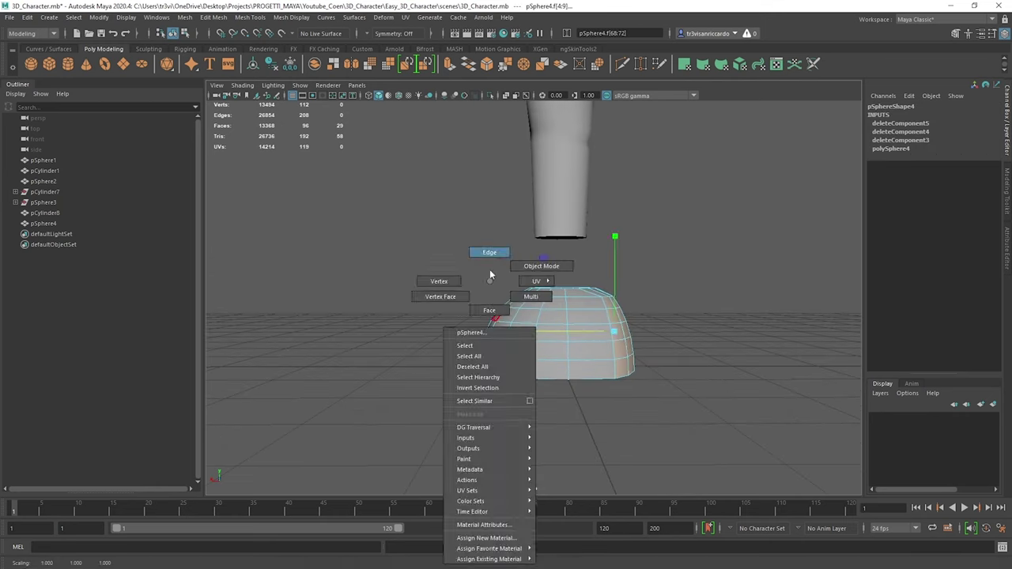
click(508, 310)
mouse_move(371, 308)
mouse_down()
mouse_move(408, 311)
mouse_move(516, 279)
mouse_up()
key(w)
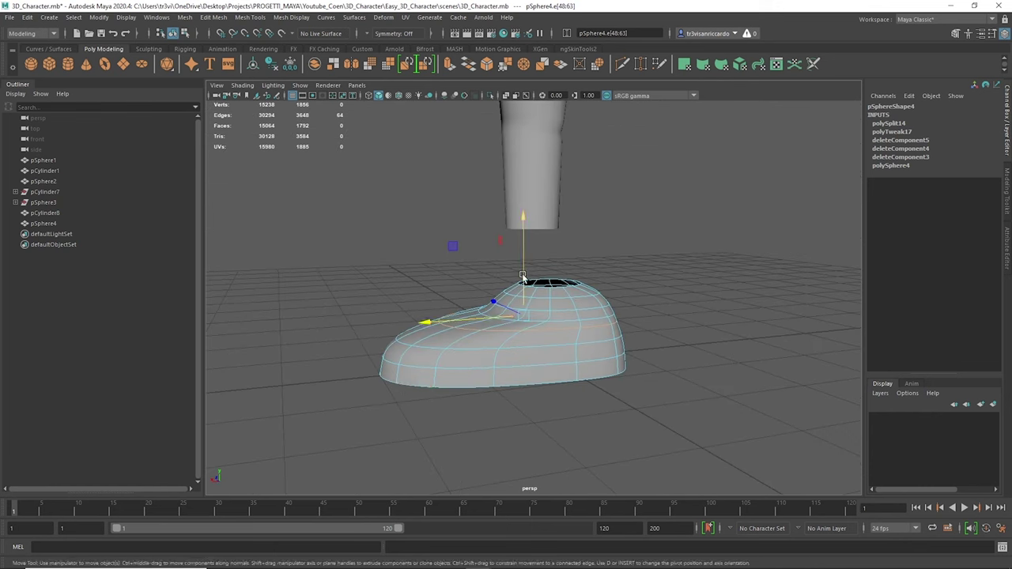
key(Delete)
Extrude the shoe's open border edges, fill its hole and bridge the border gap.
alt+drag(498, 334, 538, 328)
right_drag(481, 312, 599, 199)
alt+drag(598, 198, 419, 332)
key(5)
shift+right_drag(562, 292, 542, 468)
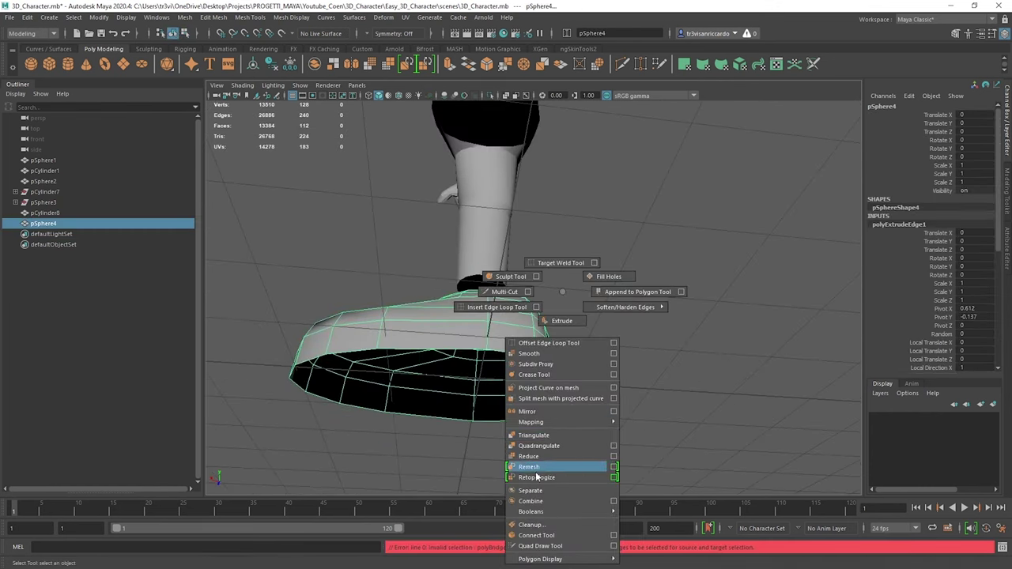
shift+right_drag(430, 354, 429, 372)
alt+drag(429, 354, 363, 238)
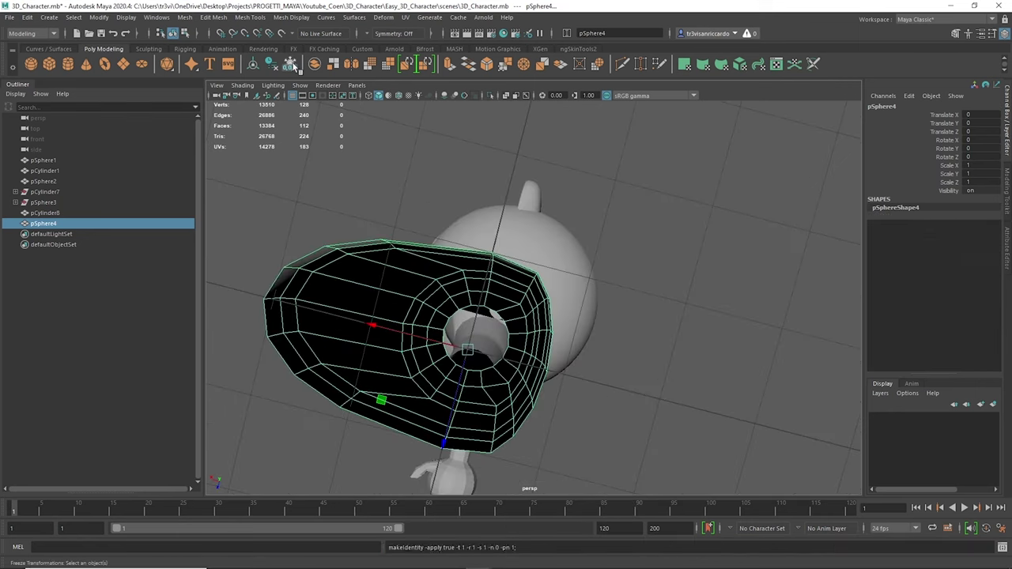
shift+right_drag(362, 232, 363, 252)
mouse_move(363, 252)
alt+mouse_down()
mouse_move(659, 217)
mouse_move(502, 199)
alt+mouse_up()
Bridge the left-side hole closed and Multi-Cut an edge across the shoe's top.
shift+right_drag(396, 316, 356, 313)
shift+click(355, 314)
key(g)
mouse_move(355, 314)
alt+mouse_down()
mouse_move(346, 307)
mouse_move(619, 181)
alt+mouse_up()
click(337, 322)
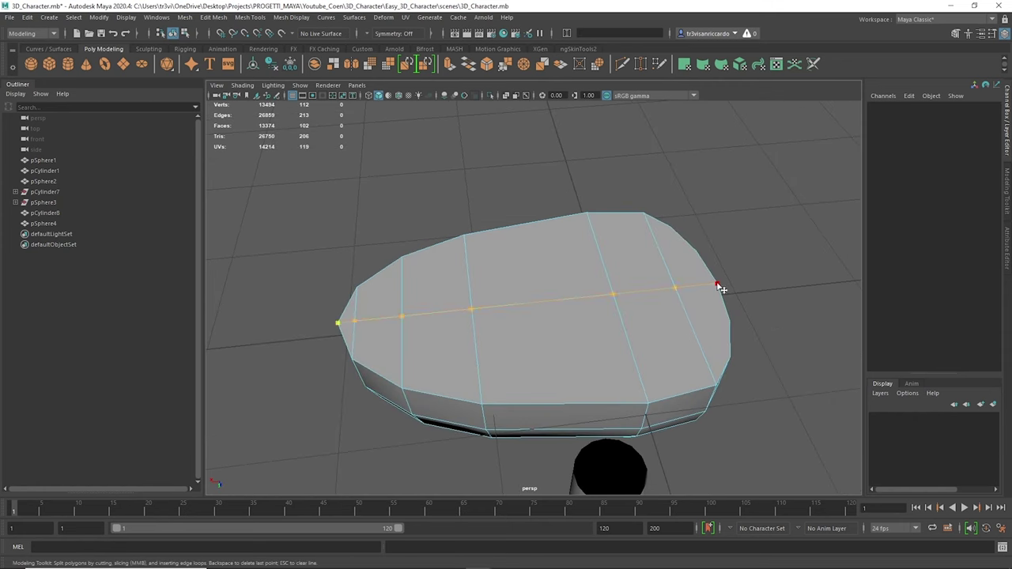
click(679, 243)
Flatten the shoe, raise it under the leg, and select a ring of faces.
key(Return)
mouse_move(750, 232)
alt+mouse_down()
mouse_move(475, 147)
mouse_move(531, 219)
alt+mouse_up()
key(r)
mouse_move(619, 325)
mouse_down()
mouse_move(530, 282)
mouse_move(525, 294)
mouse_move(425, 271)
mouse_move(440, 293)
mouse_up()
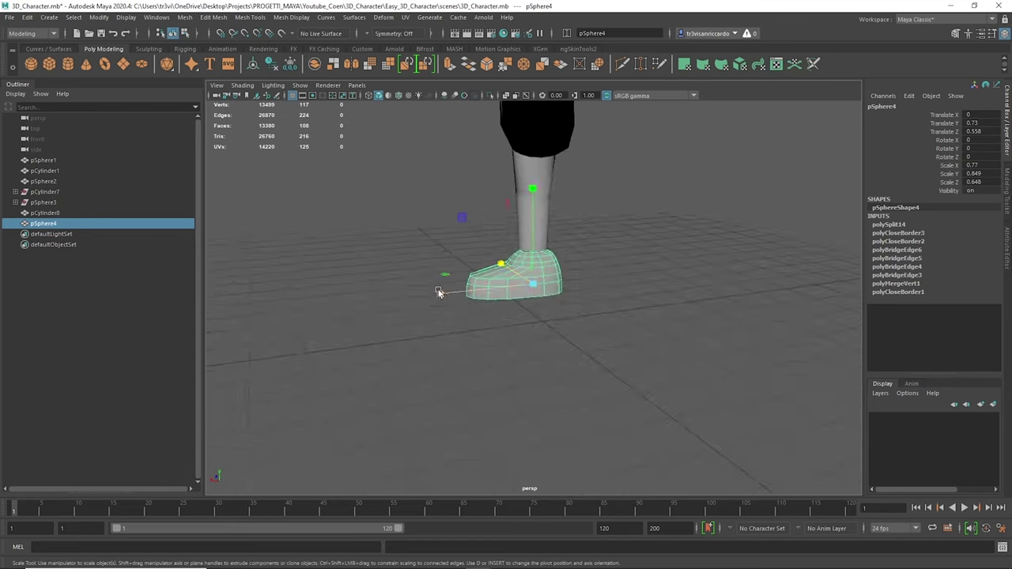
alt+drag(545, 286, 615, 348)
scroll(605, 294, up, 3)
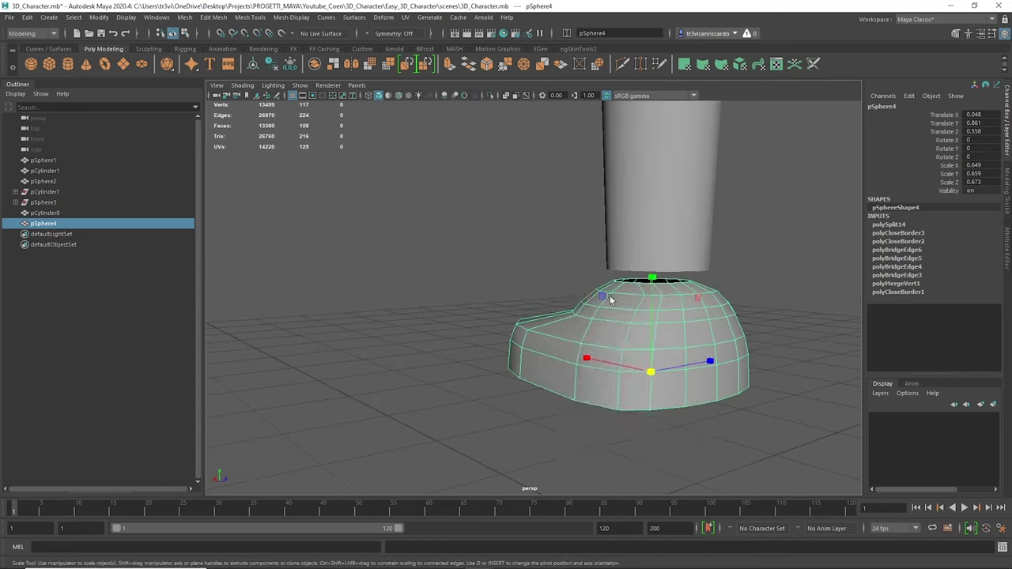
double_click(643, 289)
shift+right_click(655, 284)
Delete the selected face ring and move the shoe's front edge to lengthen it.
key(Delete)
key(F8)
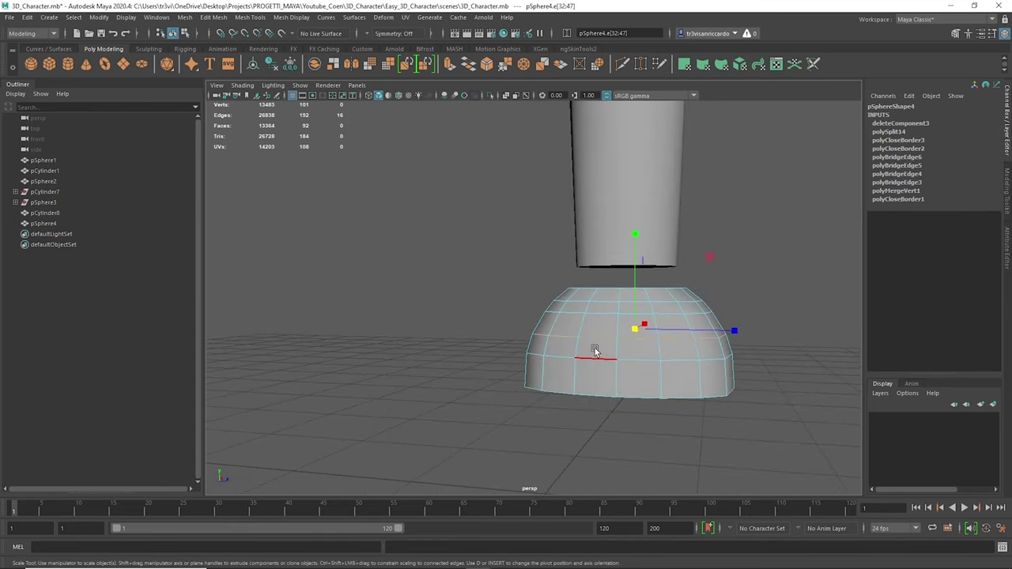
scroll(703, 296, down, 3)
mouse_move(703, 297)
alt+mouse_down()
mouse_move(591, 391)
mouse_move(586, 325)
mouse_move(702, 333)
alt+mouse_up()
key(r)
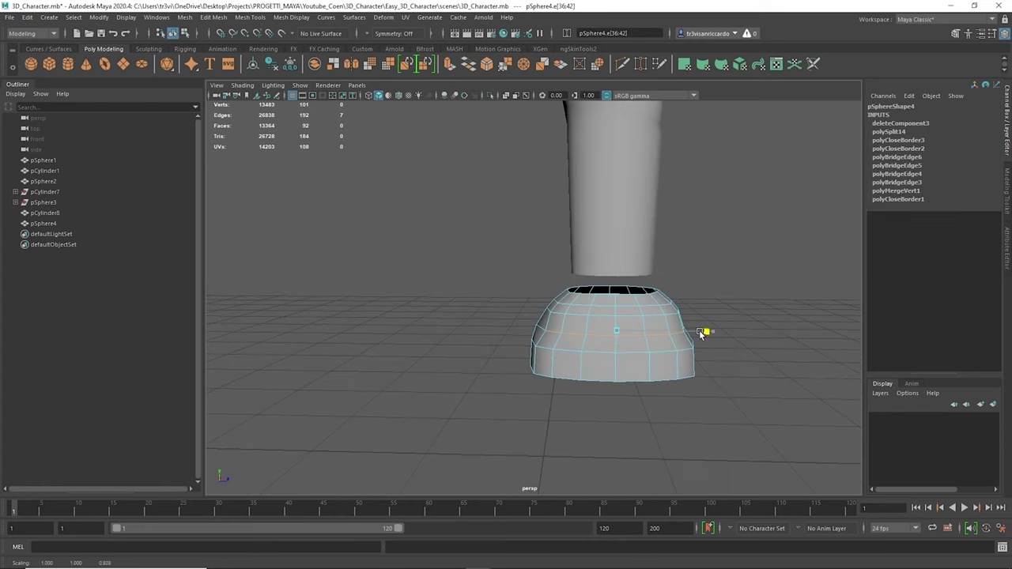
mouse_move(647, 362)
alt+mouse_down()
mouse_move(682, 357)
mouse_move(615, 332)
mouse_move(628, 363)
mouse_move(571, 208)
alt+mouse_up()
click(628, 330)
key(w)
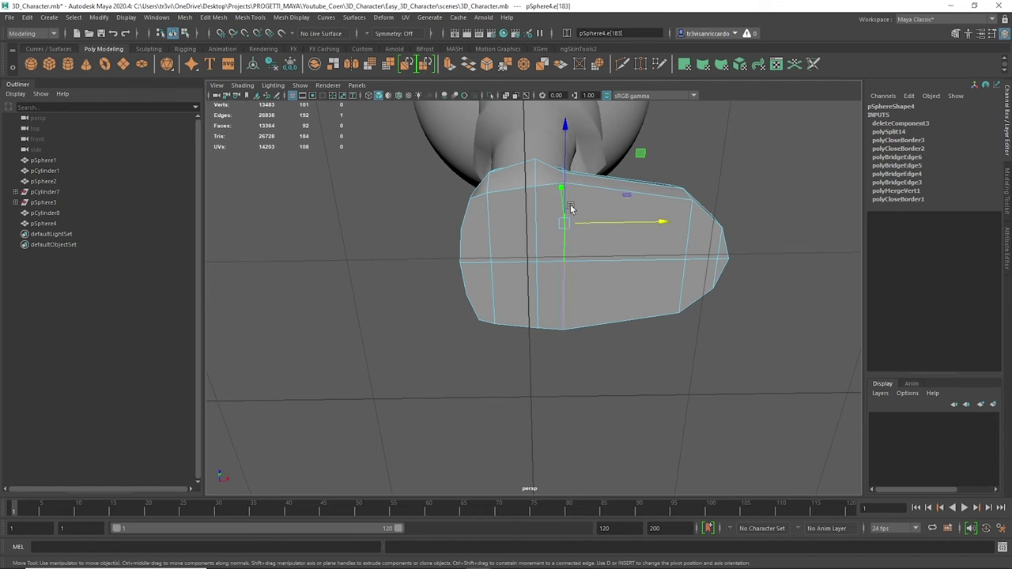
key(w)
mouse_move(541, 269)
alt+mouse_down()
mouse_move(650, 361)
mouse_move(532, 344)
mouse_move(429, 355)
mouse_move(527, 403)
mouse_move(718, 319)
mouse_move(632, 316)
alt+mouse_up()
Bevel the shoe's edges with 3 segments to round it off.
key(F9)
key(F8)
alt+right_drag(632, 316, 564, 301)
alt+drag(564, 301, 416, 301)
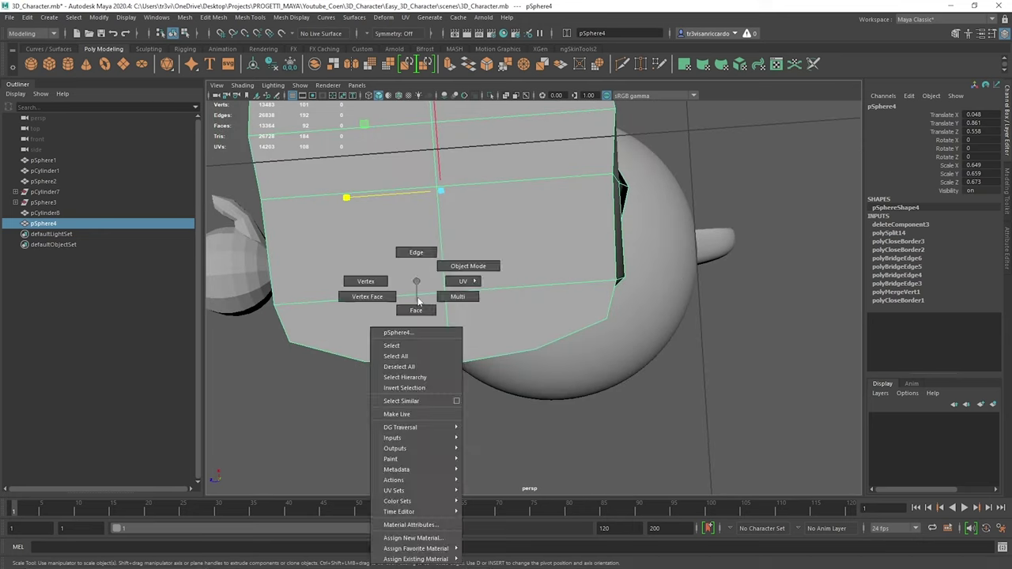
mouse_move(501, 219)
alt+right_down()
mouse_move(490, 163)
mouse_move(435, 440)
alt+right_up()
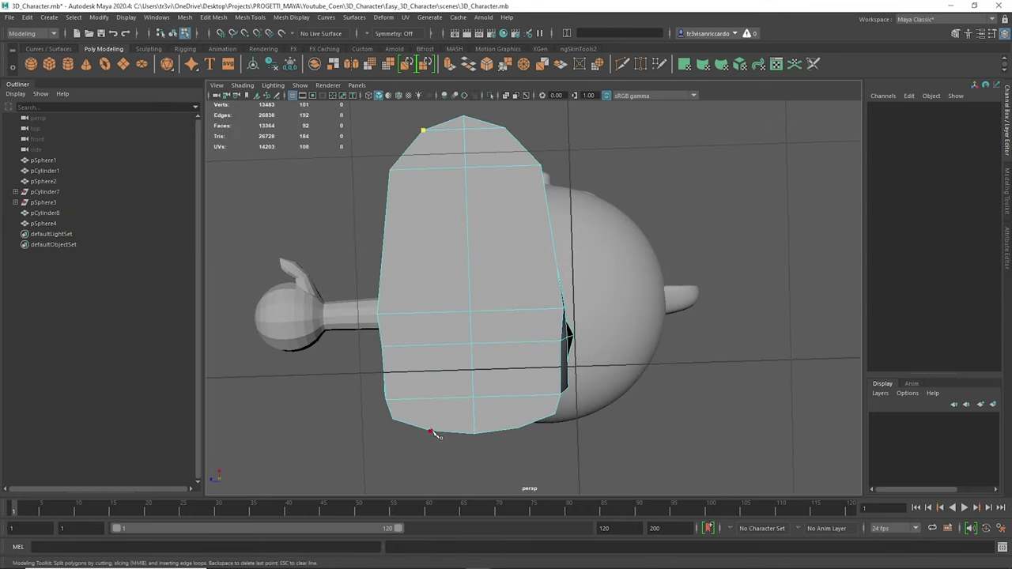
alt+drag(526, 180, 508, 232)
shift+right_drag(508, 233, 474, 237)
alt+drag(474, 238, 656, 237)
shift+right_drag(655, 237, 684, 272)
middle_drag(711, 318, 714, 318)
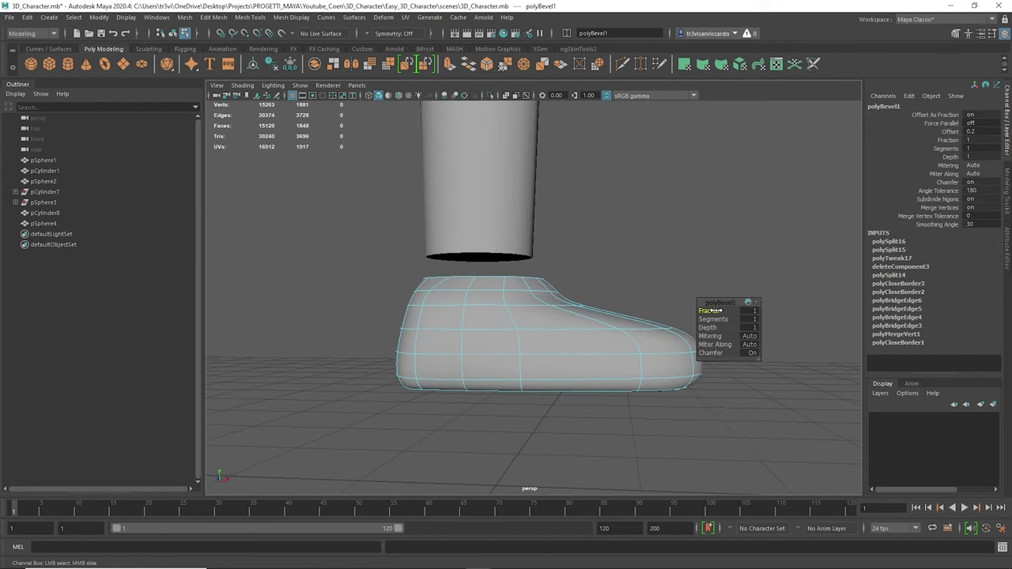
alt+drag(716, 311, 626, 365)
Pull the toe vertices inward to narrow the shoe's tip.
click(565, 312)
key(F9)
mouse_move(452, 267)
mouse_down()
mouse_move(644, 373)
mouse_move(457, 146)
mouse_up()
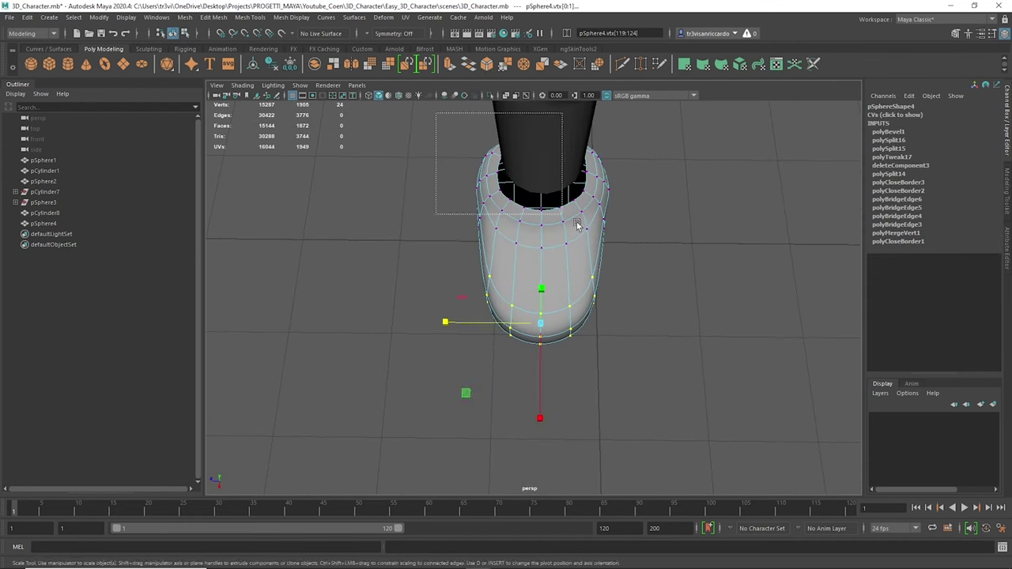
drag(537, 331, 520, 331)
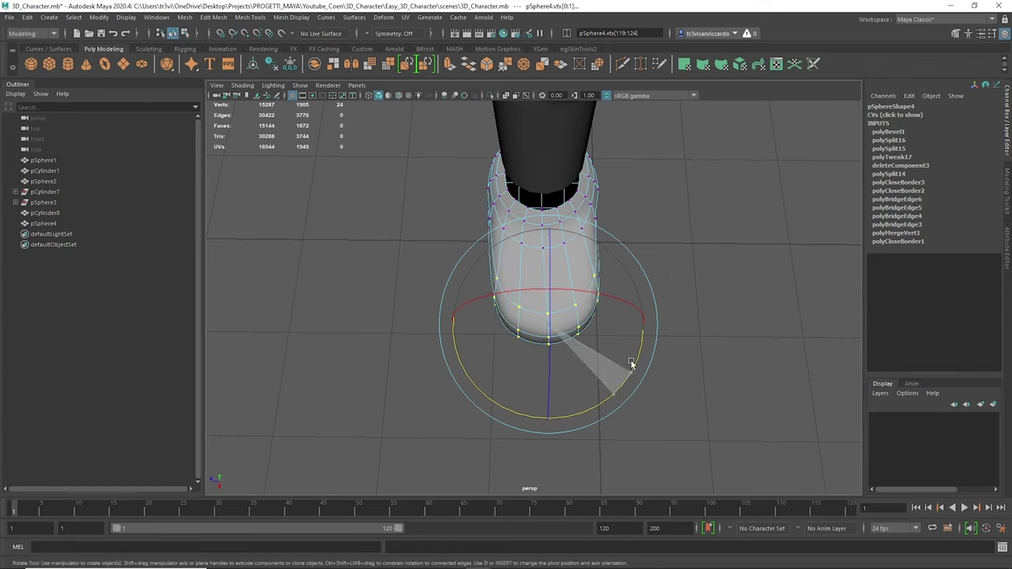
Combine the leg and shoe into one mesh and bridge the ankle edge loops.
click(678, 271)
alt+drag(677, 272, 554, 332)
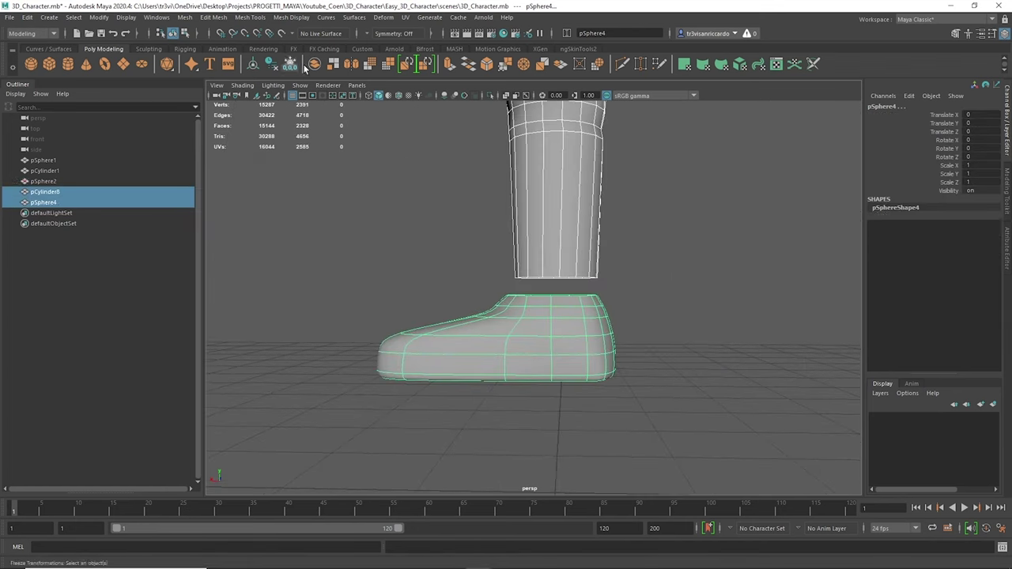
key(F10)
shift+right_drag(536, 317, 564, 335)
alt+drag(564, 335, 731, 353)
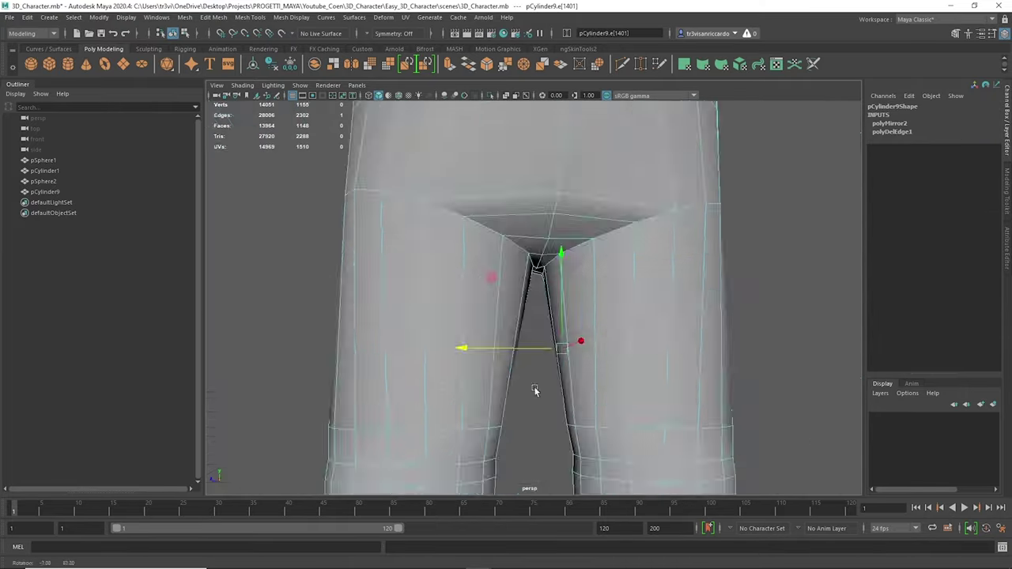
Select the left ear's outer vertices with Symmetry set to Object Z.
right_click(615, 247)
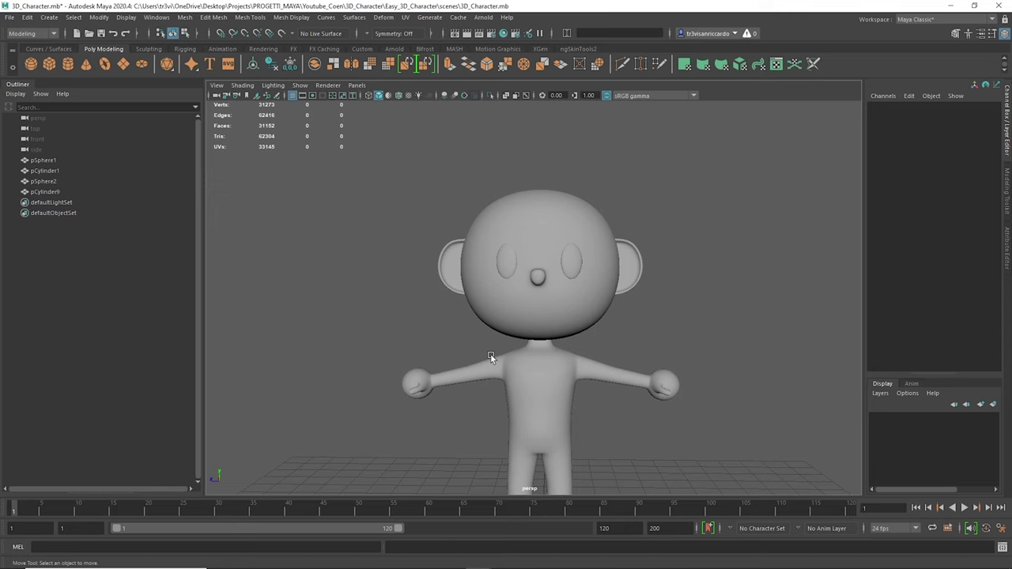
click(455, 269)
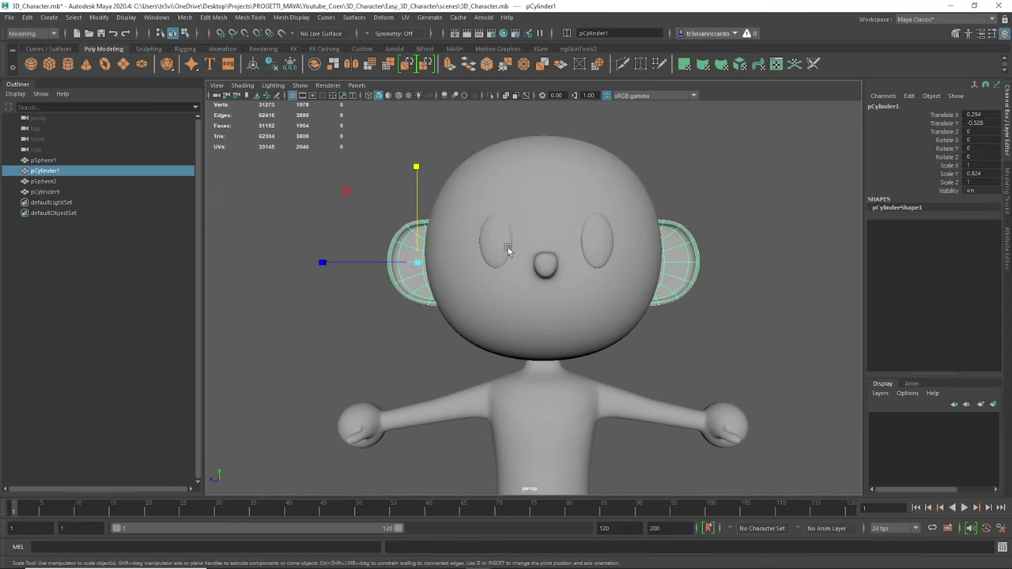
key(F9)
drag(416, 226, 368, 292)
click(391, 72)
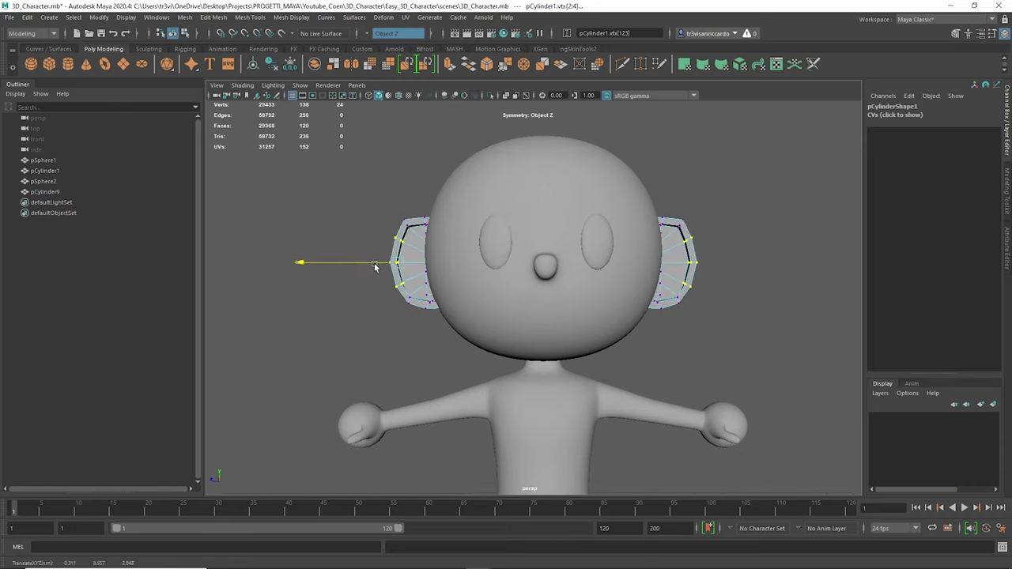
mouse_move(401, 261)
alt+mouse_down()
mouse_move(365, 199)
mouse_move(392, 209)
alt+mouse_up()
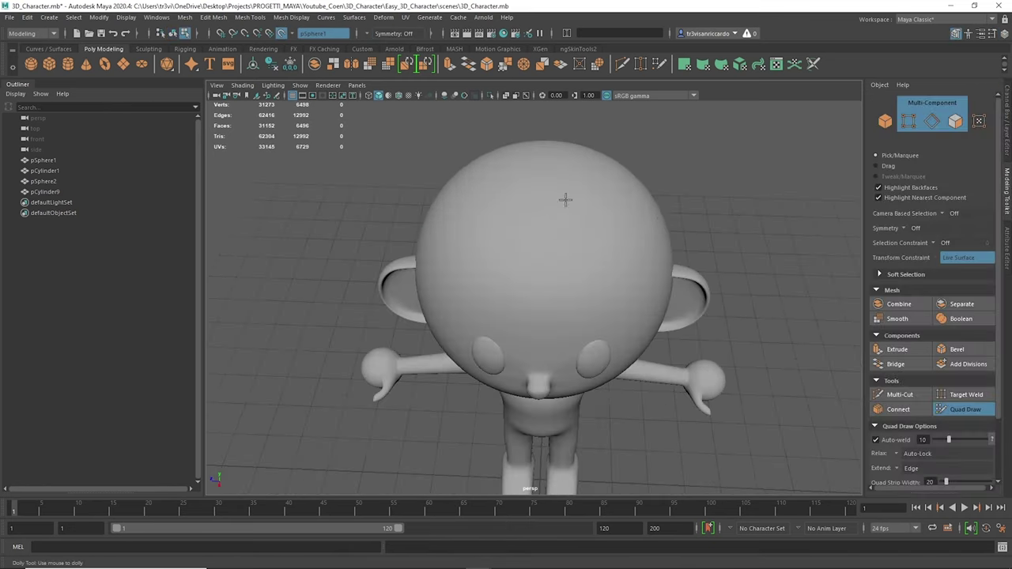
Draw the first Quad Draw hair quads across the top of the head.
mouse_move(580, 183)
alt+mouse_down()
mouse_move(553, 153)
mouse_move(558, 163)
mouse_move(542, 170)
alt+mouse_up()
shift+click(546, 228)
alt+drag(546, 228, 475, 201)
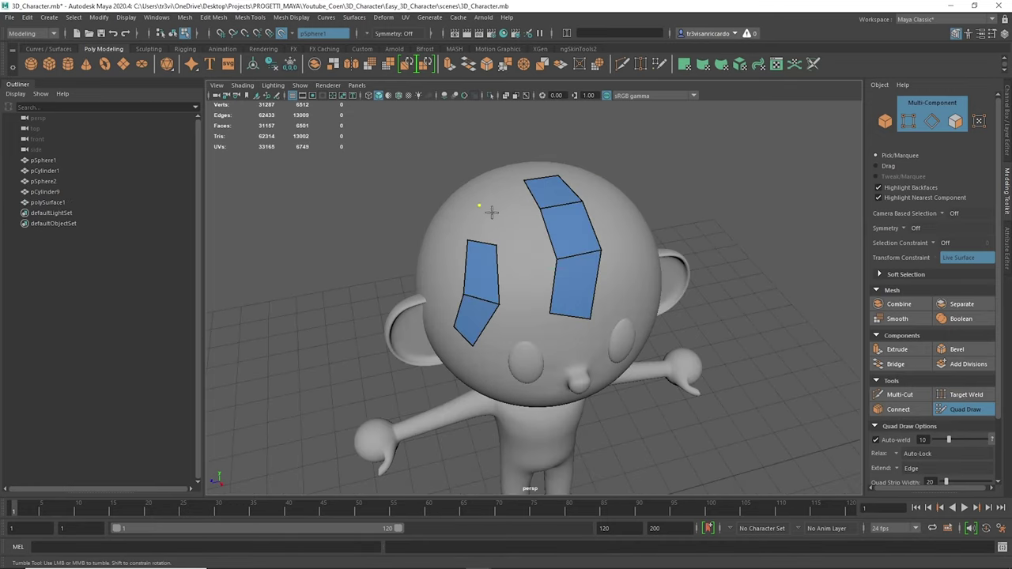
alt+drag(526, 253, 533, 192)
key(ctrl+z)
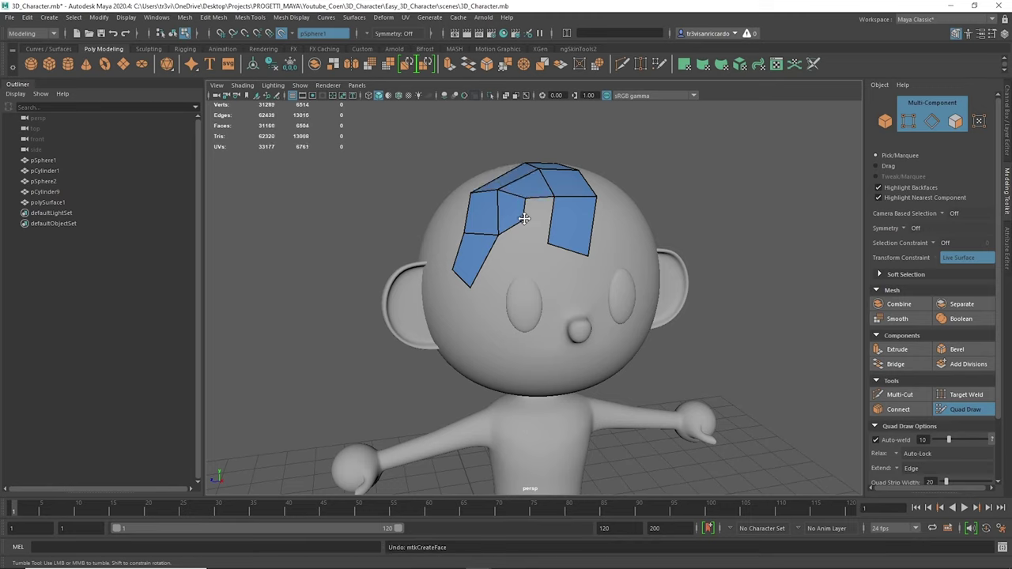
shift+click(528, 244)
mouse_move(480, 180)
alt+mouse_down()
mouse_move(528, 244)
mouse_move(518, 225)
alt+mouse_up()
mouse_move(504, 262)
alt+mouse_down()
mouse_move(554, 237)
mouse_move(531, 262)
mouse_move(537, 268)
alt+mouse_up()
shift+click(531, 262)
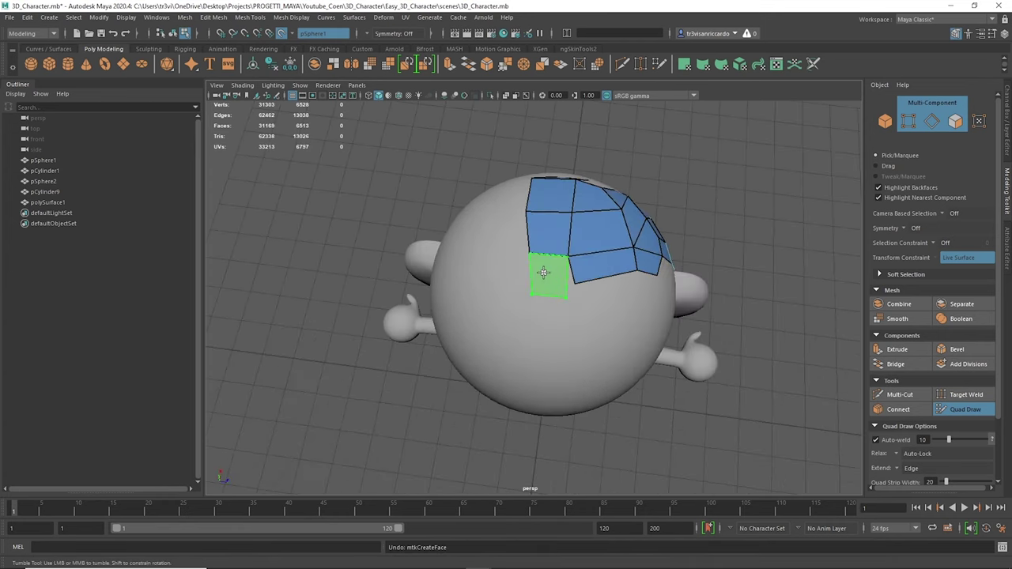
alt+drag(641, 280, 528, 250)
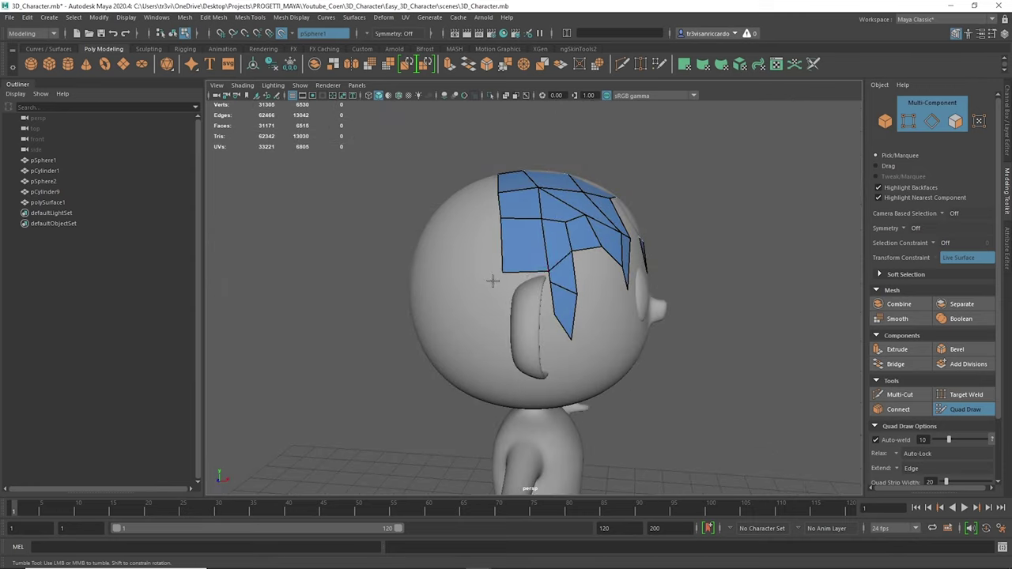
alt+drag(492, 280, 540, 309)
shift+click(540, 308)
Add more hair quads around the head, filling the triangular and remaining gaps.
mouse_move(508, 222)
alt+mouse_down()
mouse_move(576, 334)
mouse_move(458, 248)
mouse_move(517, 226)
mouse_move(488, 228)
alt+mouse_up()
shift+click(463, 215)
shift+click(505, 240)
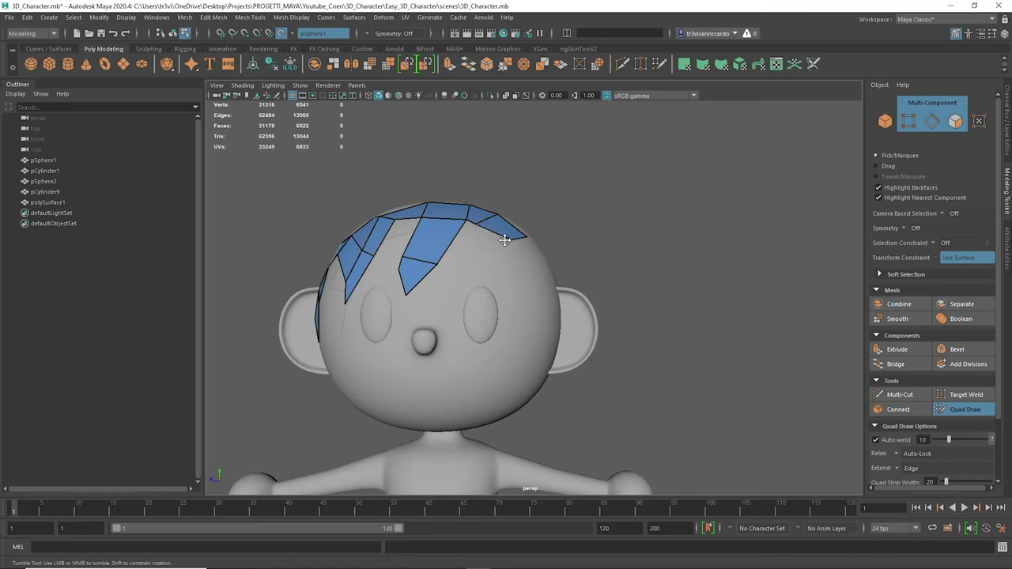
shift+click(500, 269)
alt+drag(499, 268, 508, 281)
mouse_move(521, 225)
alt+mouse_down()
mouse_move(506, 261)
mouse_move(537, 271)
mouse_move(547, 288)
mouse_move(601, 262)
mouse_move(553, 275)
mouse_move(592, 314)
mouse_move(606, 294)
mouse_move(624, 350)
mouse_move(631, 261)
alt+mouse_up()
shift+click(538, 271)
shift+click(547, 288)
shift+click(553, 276)
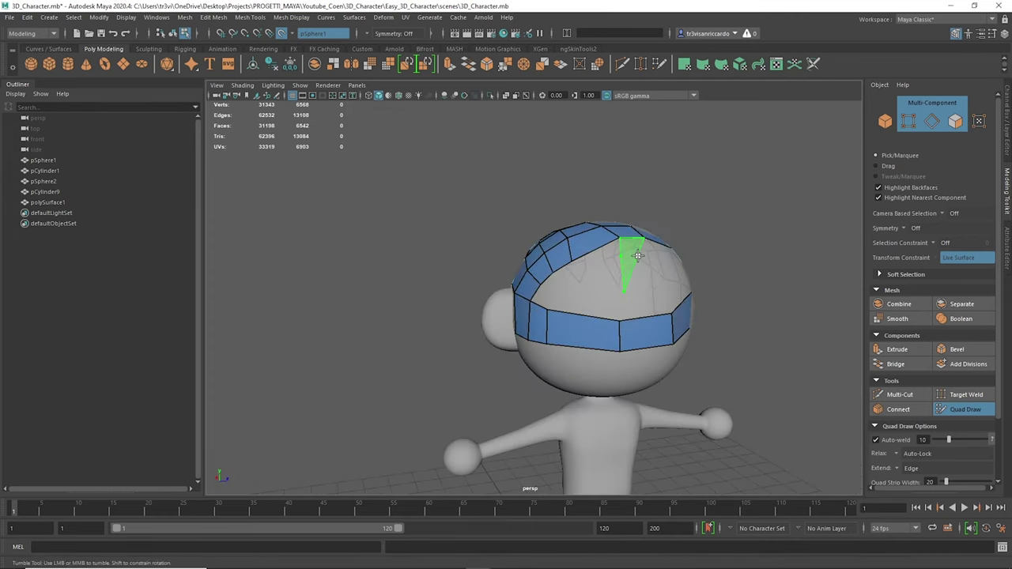
shift+click(642, 305)
alt+drag(642, 305, 613, 343)
shift+click(642, 305)
mouse_move(642, 305)
alt+mouse_down()
mouse_move(610, 282)
mouse_move(609, 318)
alt+mouse_up()
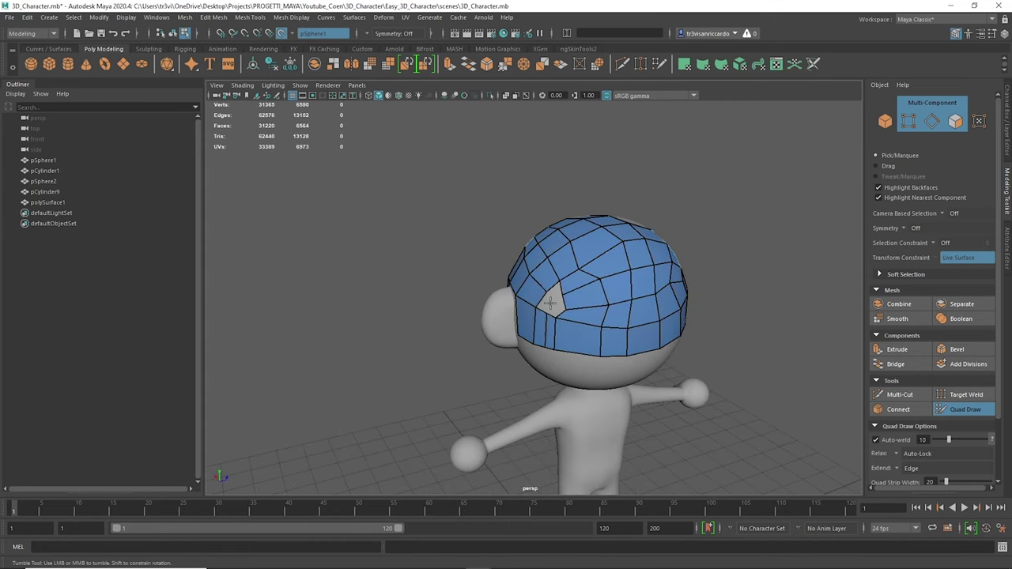
shift+click(547, 304)
mouse_move(547, 305)
alt+mouse_down()
mouse_move(594, 362)
mouse_move(635, 304)
alt+mouse_up()
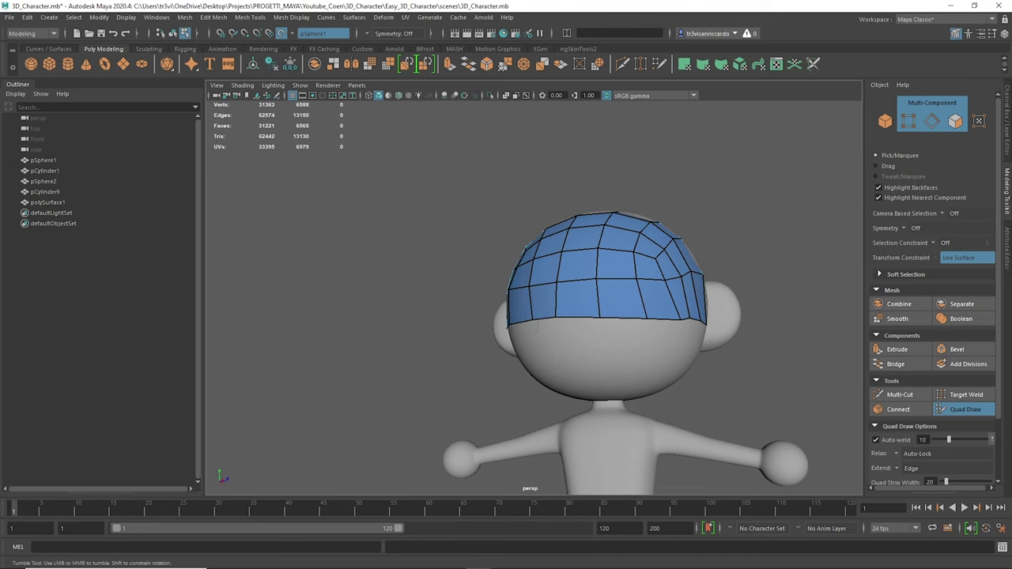
Pull the hair faces down into a V-shaped strand and leave Quad Draw.
right_drag(632, 283, 635, 325)
mouse_move(635, 325)
mouse_down()
mouse_move(595, 367)
mouse_move(571, 364)
mouse_up()
alt+drag(670, 364, 637, 229)
key(F8)
key(e)
mouse_move(536, 208)
alt+mouse_down()
mouse_move(609, 222)
mouse_move(553, 237)
alt+mouse_up()
right_drag(485, 267, 530, 260)
alt+drag(531, 260, 555, 267)
Isolate the hair mesh and select faces on its strands to inspect them.
click(555, 271)
key(w)
alt+drag(611, 233, 506, 237)
click(477, 263)
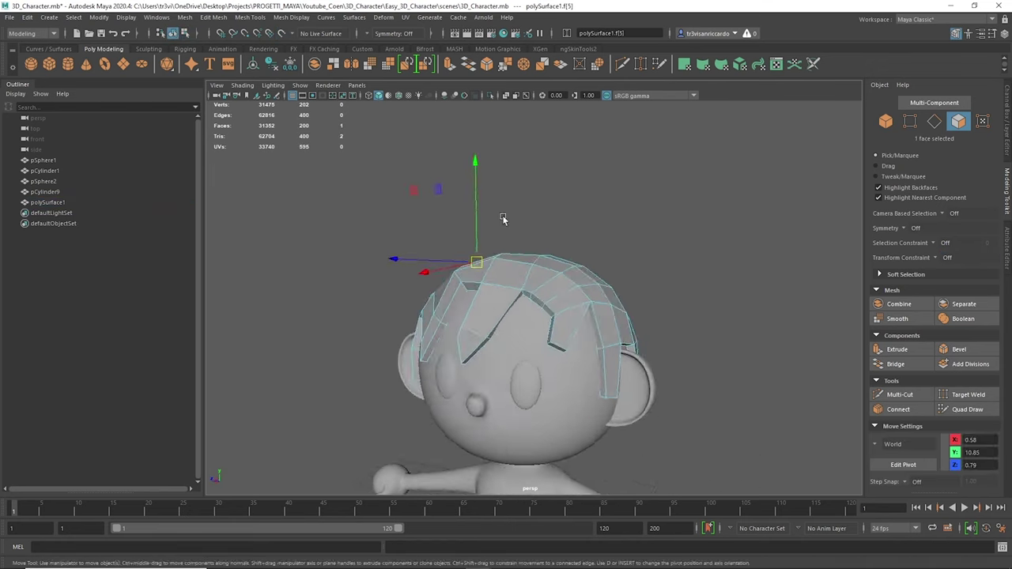
scroll(503, 219, down, 3)
alt+drag(533, 274, 474, 312)
key(F10)
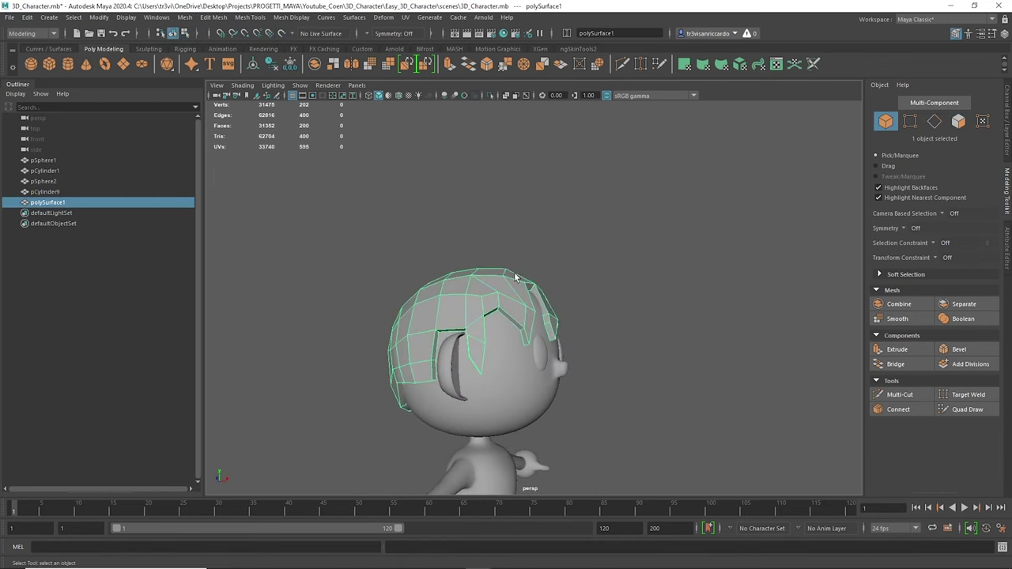
key(ctrl+1)
alt+drag(515, 276, 541, 388)
key(F11)
click(541, 396)
mouse_move(472, 352)
alt+mouse_down()
mouse_move(411, 364)
mouse_move(496, 256)
mouse_move(443, 253)
mouse_move(459, 265)
alt+mouse_up()
Show the whole character again and add divisions to the new cube above the head.
mouse_move(539, 341)
alt+mouse_down()
mouse_move(538, 237)
mouse_move(615, 198)
alt+mouse_up()
key(ctrl+1)
key(F8)
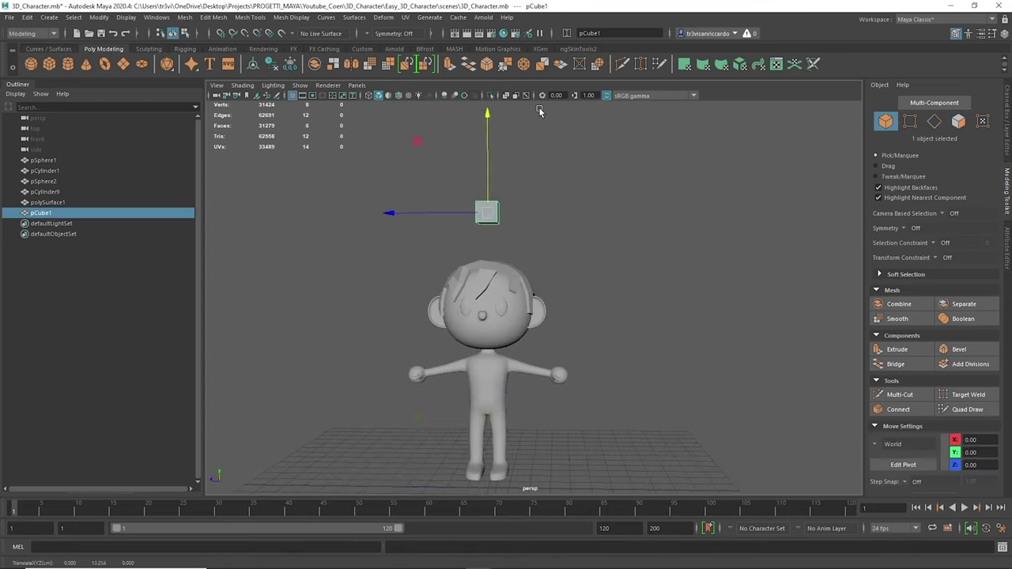
mouse_move(514, 245)
alt+mouse_down()
mouse_move(567, 266)
mouse_move(435, 174)
alt+mouse_up()
key(w)
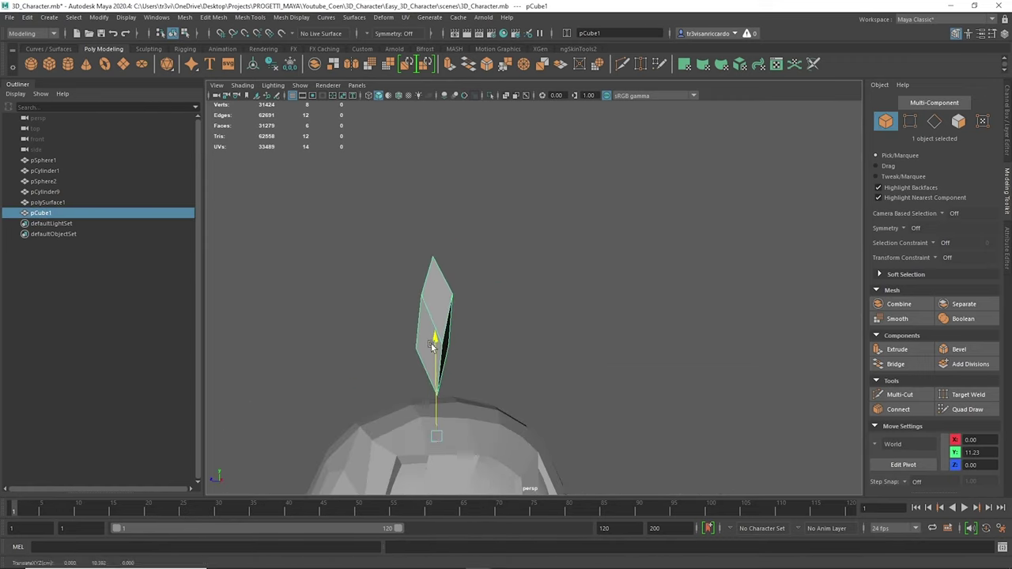
click(965, 366)
mouse_move(522, 300)
alt+mouse_down()
mouse_move(556, 321)
mouse_move(552, 237)
mouse_move(574, 266)
alt+mouse_up()
Rotate and reshape the subdivided cube's edges into a curved tuft atop the head.
key(e)
scroll(557, 235, up, 5)
key(F10)
scroll(551, 219, up, 3)
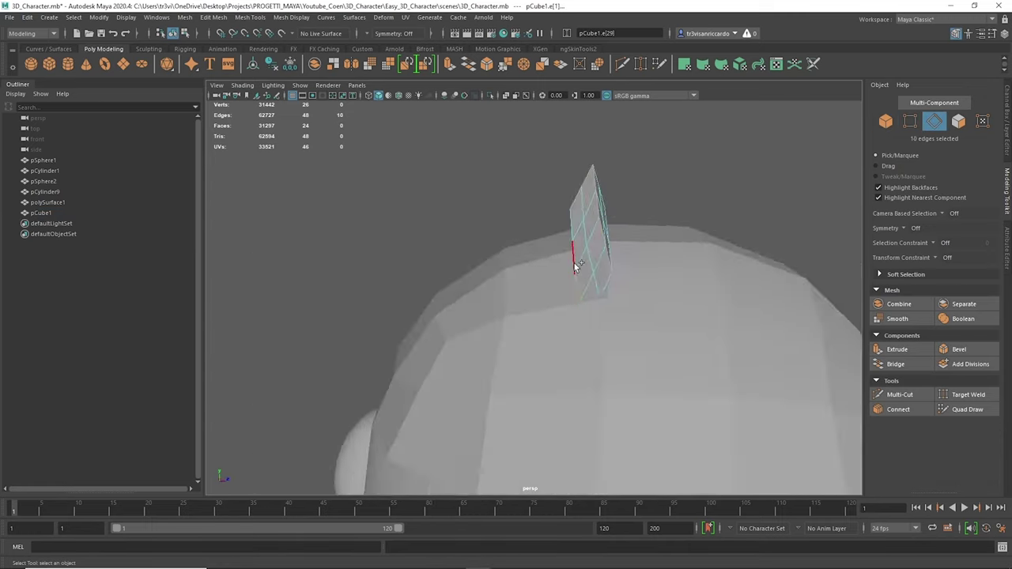
key(q)
alt+drag(578, 302, 606, 248)
right_drag(696, 300, 704, 312)
alt+drag(703, 312, 758, 195)
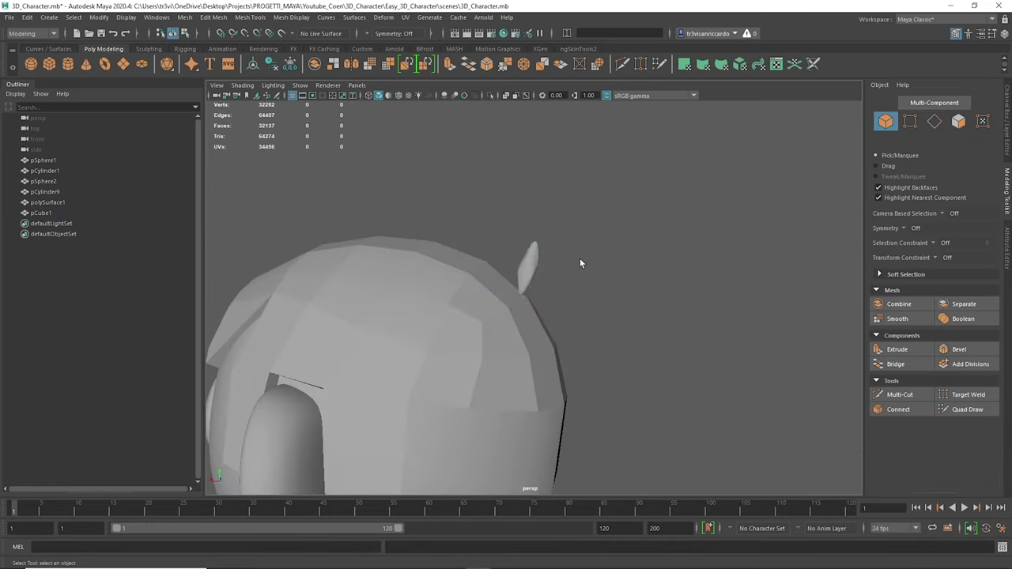
key(e)
mouse_move(523, 299)
alt+mouse_down()
mouse_move(468, 314)
mouse_move(601, 253)
mouse_move(599, 309)
alt+mouse_up()
Duplicate the hair tuft to make a second tuft, then duplicate the hair mesh.
key(ctrl+d)
click(618, 236)
scroll(601, 264, down, 3)
click(546, 300)
key(ctrl+d)
scroll(445, 360, down, 2)
scroll(445, 360, up, 4)
Bevel the hair strand edges at 0.2 fraction with 2 segments.
click(479, 267)
mouse_move(487, 291)
alt+mouse_down()
mouse_move(469, 226)
mouse_move(501, 314)
mouse_move(445, 287)
mouse_move(618, 298)
alt+mouse_up()
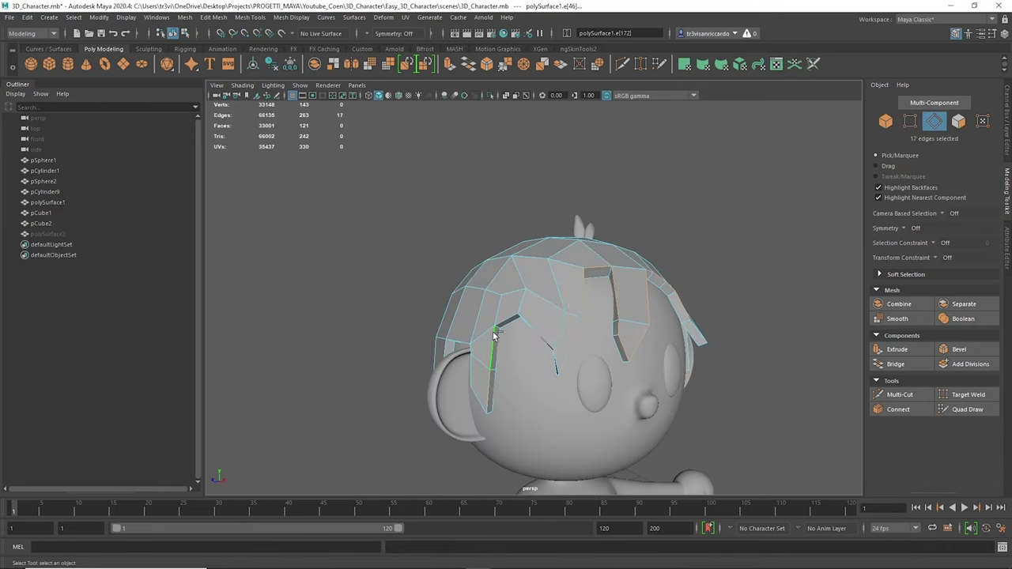
alt+drag(494, 335, 662, 388)
scroll(583, 283, up, 4)
alt+drag(582, 282, 524, 309)
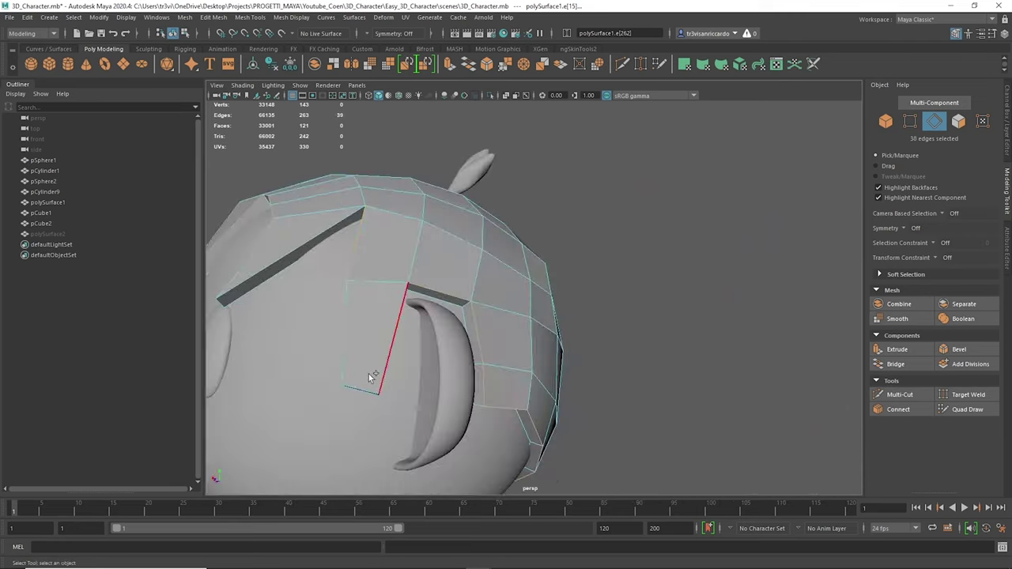
alt+drag(370, 377, 443, 332)
key(ctrl+b)
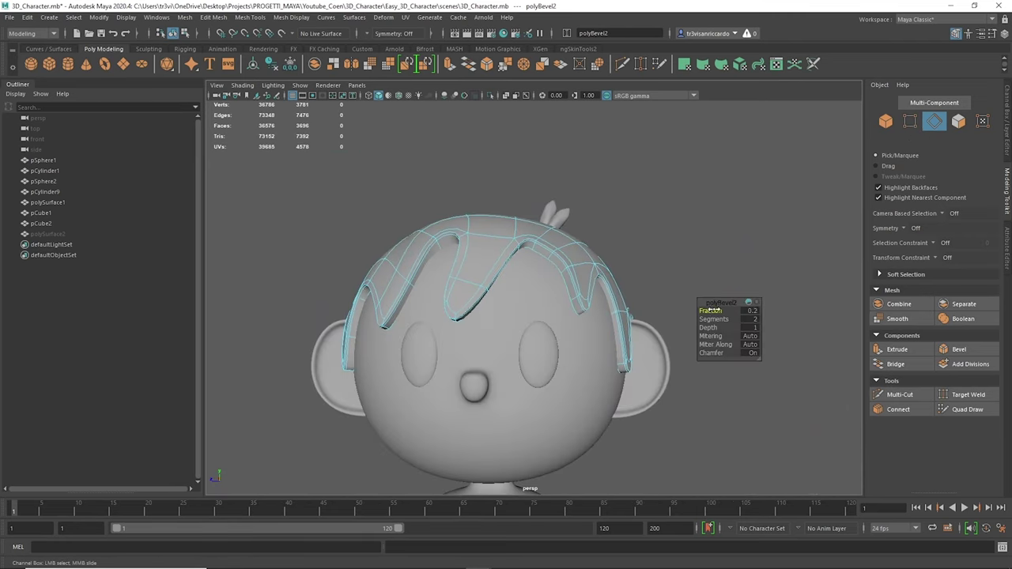
Select the hair, then select the head, body parts and arms together.
right_drag(525, 269, 577, 245)
key(w)
scroll(682, 195, down, 3)
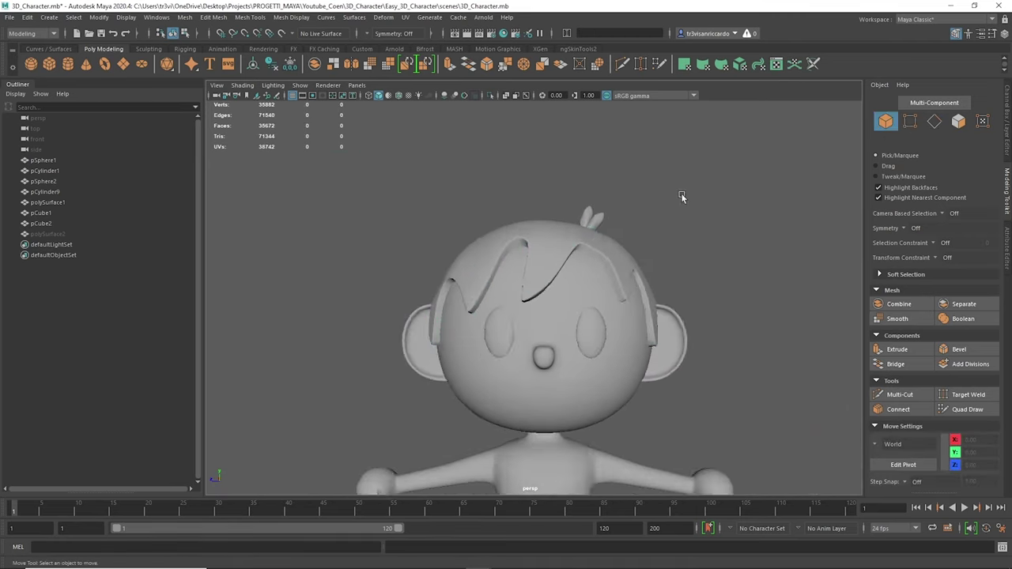
scroll(515, 213, down, 3)
click(524, 293)
click(542, 407)
shift+click(675, 331)
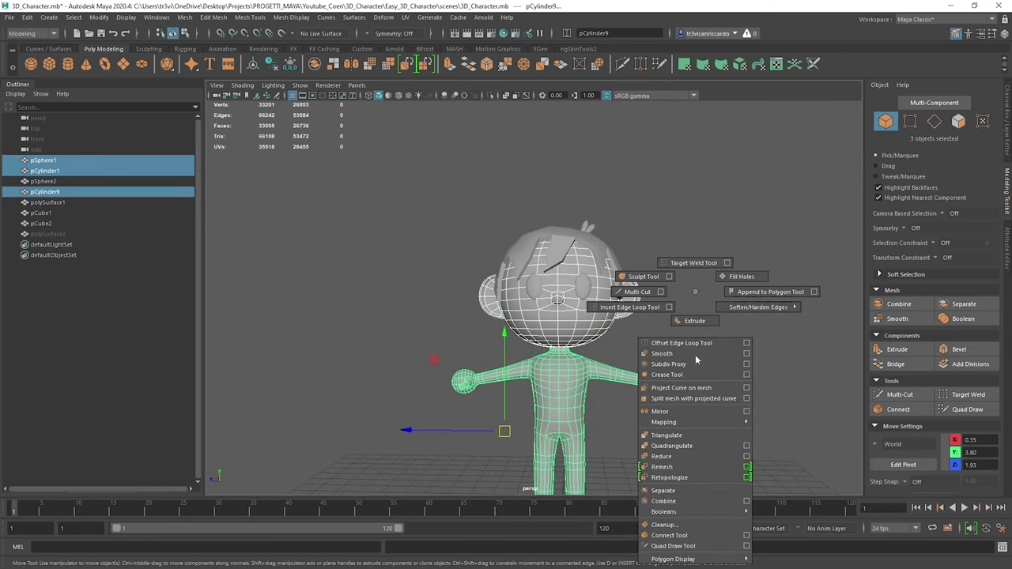
Assign a new material named Skin to the body parts and set its colour.
right_drag(639, 289, 678, 546)
text(Skin)
key(Return)
click(822, 266)
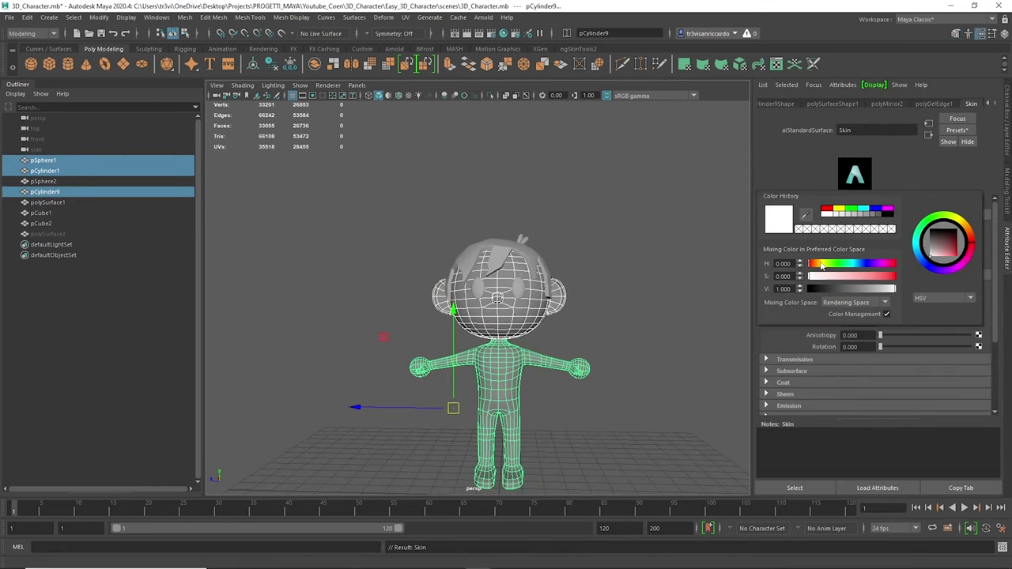
Give the hair a new standard surface material named Hair with a teal colour.
click(542, 197)
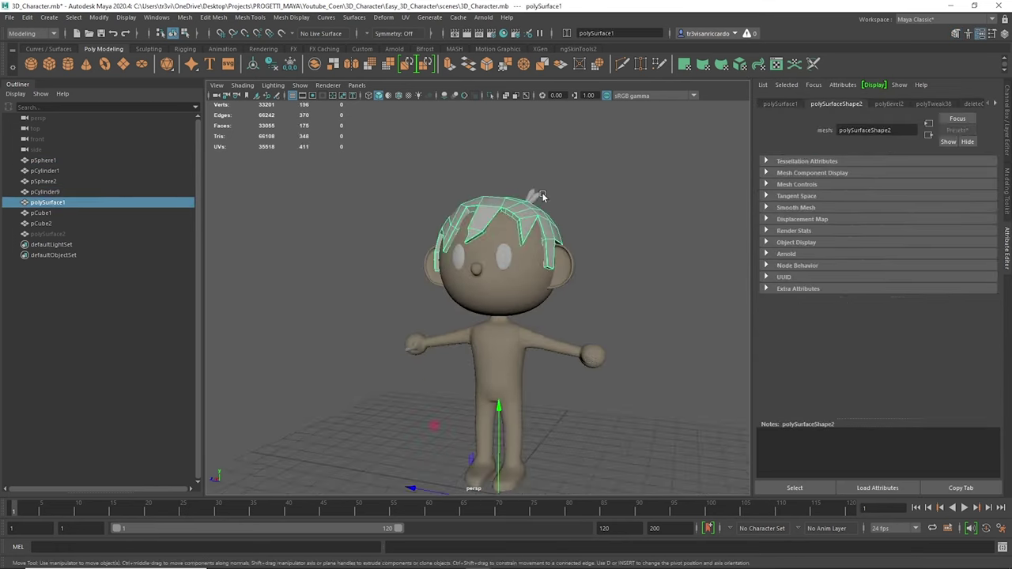
right_drag(582, 205, 581, 475)
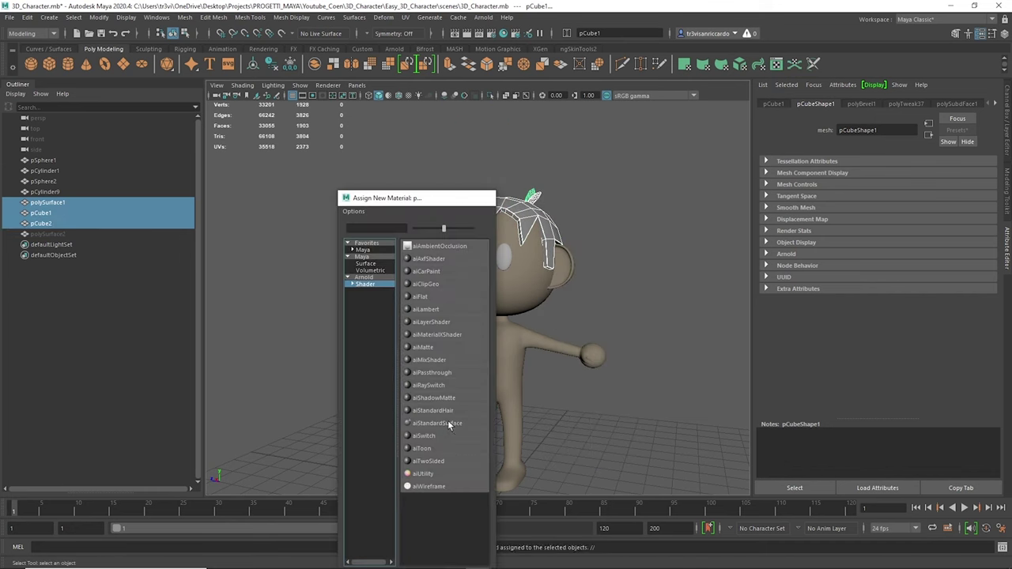
click(448, 420)
text(Haiur)
key(Return)
text(Hair)
key(Return)
click(858, 237)
click(876, 283)
click(858, 238)
click(854, 282)
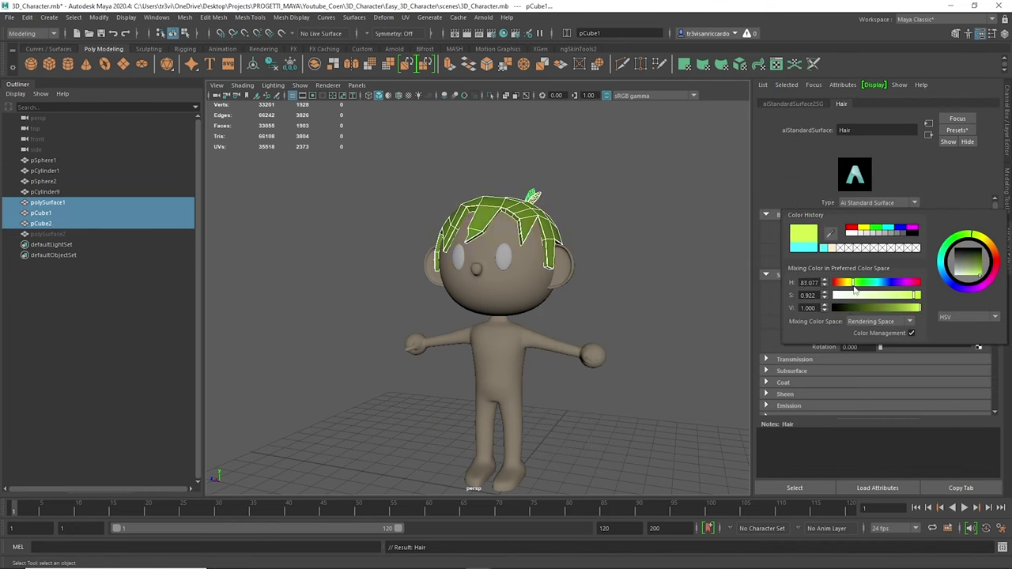
Give the eyes a new black standard surface material.
click(504, 257)
right_drag(638, 260, 639, 537)
click(446, 436)
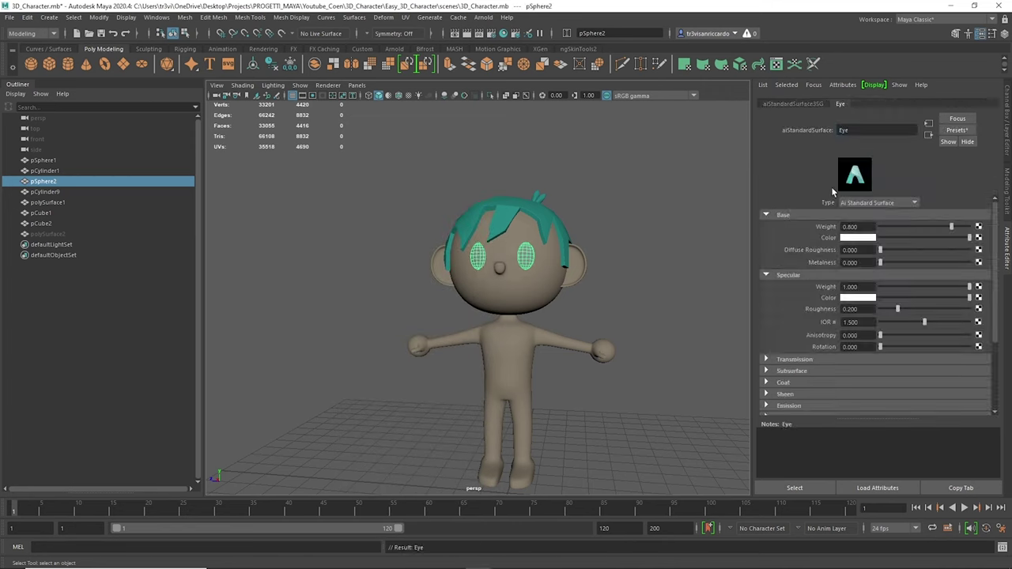
click(656, 395)
Select and adjust parts of the head around the ear and nose.
mouse_move(585, 214)
alt+mouse_down()
mouse_move(610, 217)
mouse_move(621, 267)
alt+mouse_up()
click(524, 254)
scroll(524, 254, up, 10)
mouse_move(442, 253)
mouse_down()
mouse_move(467, 269)
mouse_move(490, 261)
mouse_move(443, 237)
mouse_move(482, 235)
mouse_up()
click(434, 212)
scroll(585, 206, down, 6)
scroll(585, 207, up, 8)
click(445, 235)
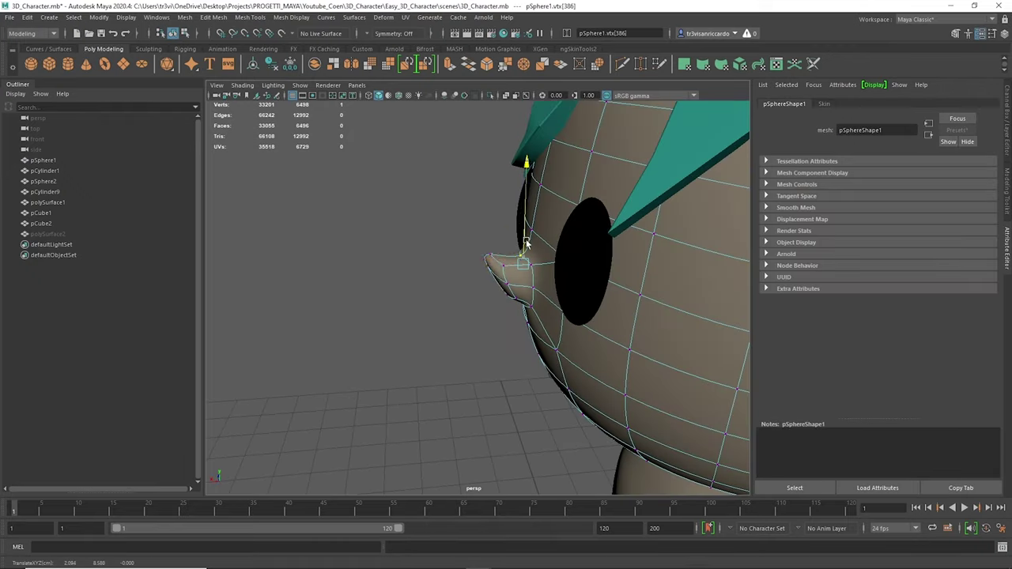
click(445, 235)
scroll(513, 265, down, 5)
click(513, 265)
scroll(513, 265, up, 5)
alt+drag(512, 265, 443, 253)
right_drag(385, 187, 434, 154)
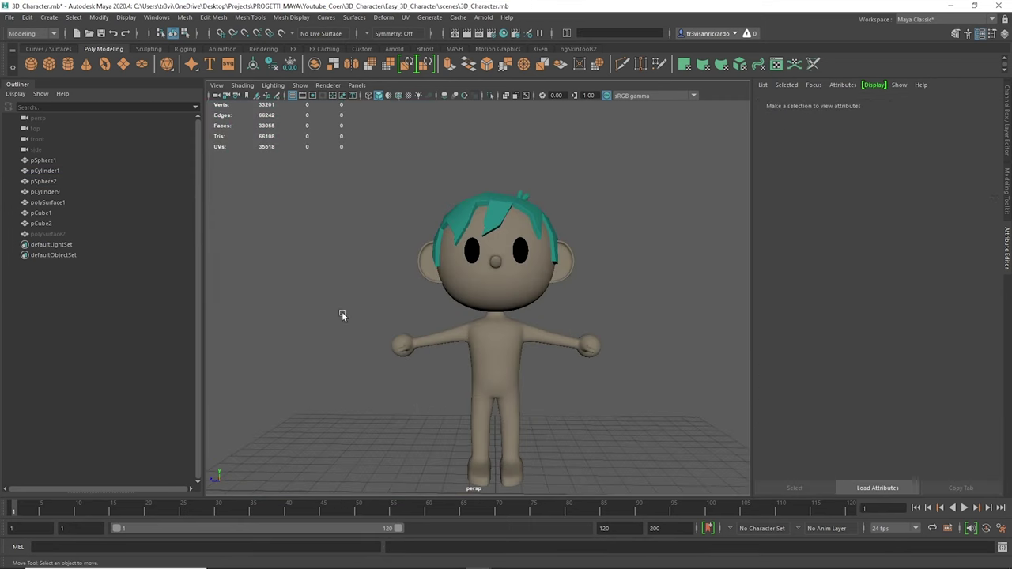
Copy the torso faces into a separate shirt piece, polySurface4, with Duplicate Face.
click(581, 339)
right_drag(580, 339, 548, 370)
shift+right_drag(565, 312, 566, 502)
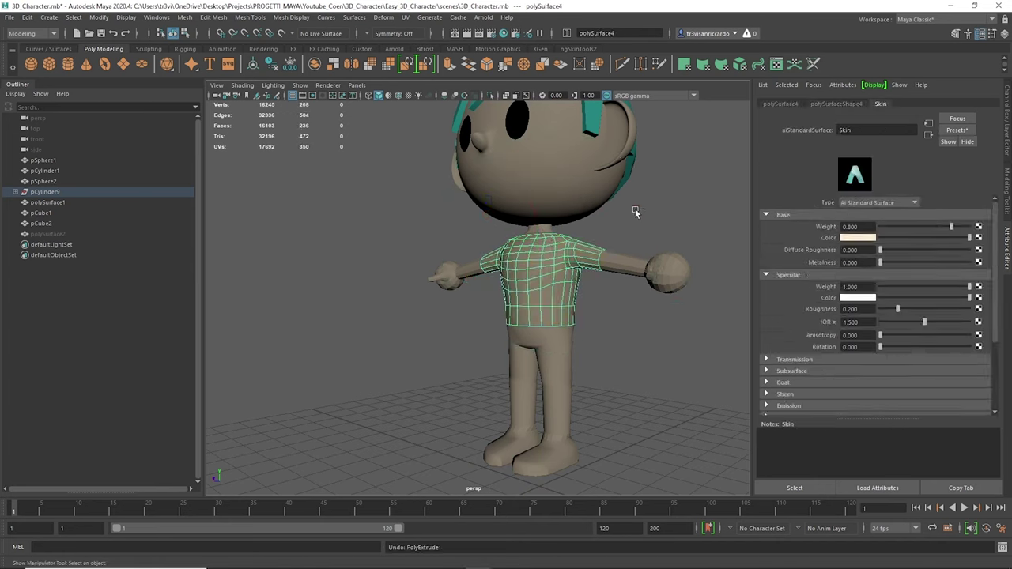
Widen the shirt's bottom edge loop to loosen the top.
alt+drag(606, 219, 514, 282)
right_drag(565, 271, 491, 313)
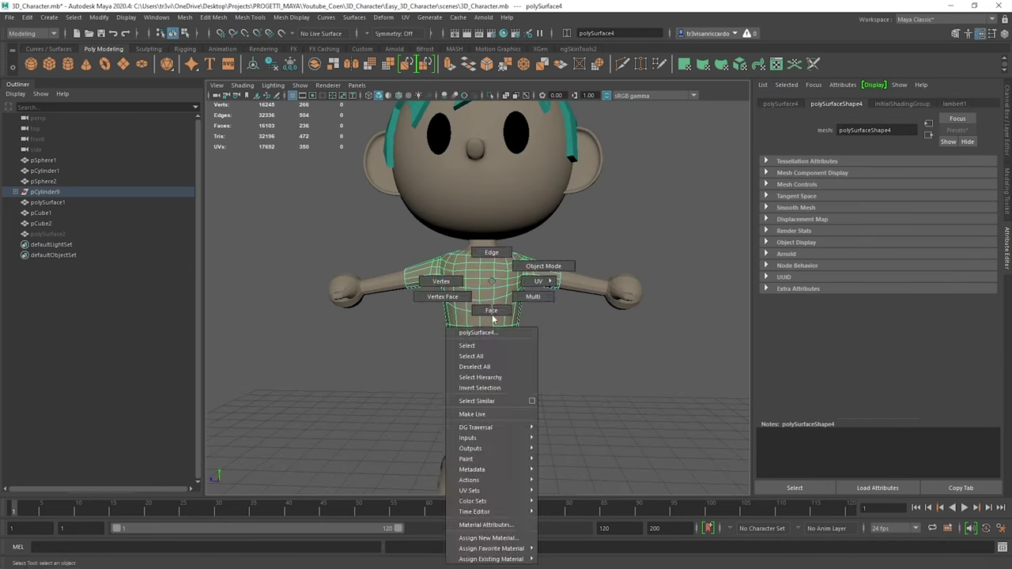
drag(482, 355, 490, 358)
mouse_move(486, 313)
alt+mouse_down()
mouse_move(370, 268)
mouse_move(455, 277)
mouse_move(506, 237)
alt+mouse_up()
scroll(355, 259, up, 5)
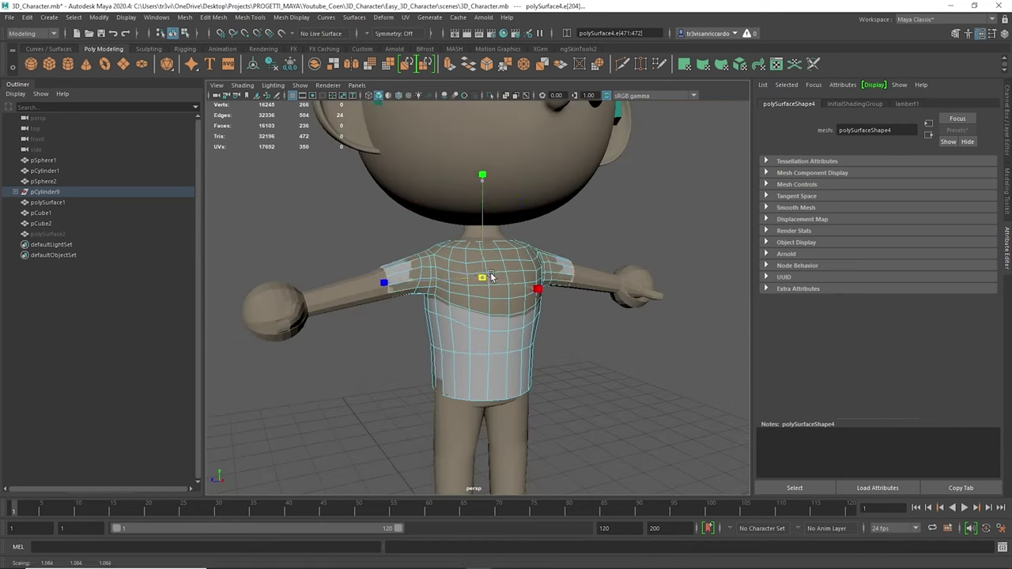
scroll(497, 201, up, 3)
Extrude the sleeve faces and remove the extra long sleeve faces in isolate view.
key(ctrl+e)
alt+drag(495, 291, 566, 257)
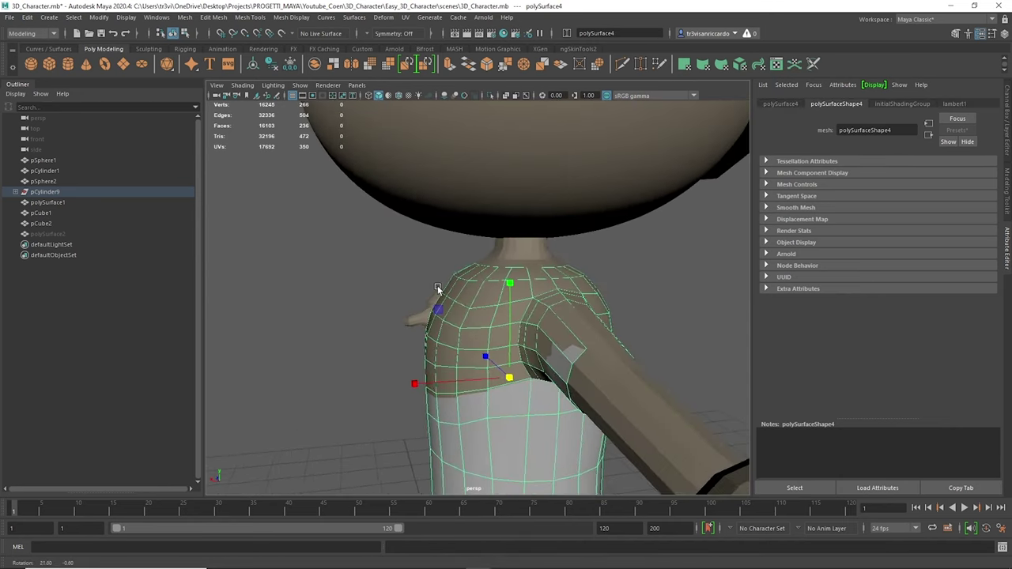
key(ctrl+1)
scroll(601, 265, up, 4)
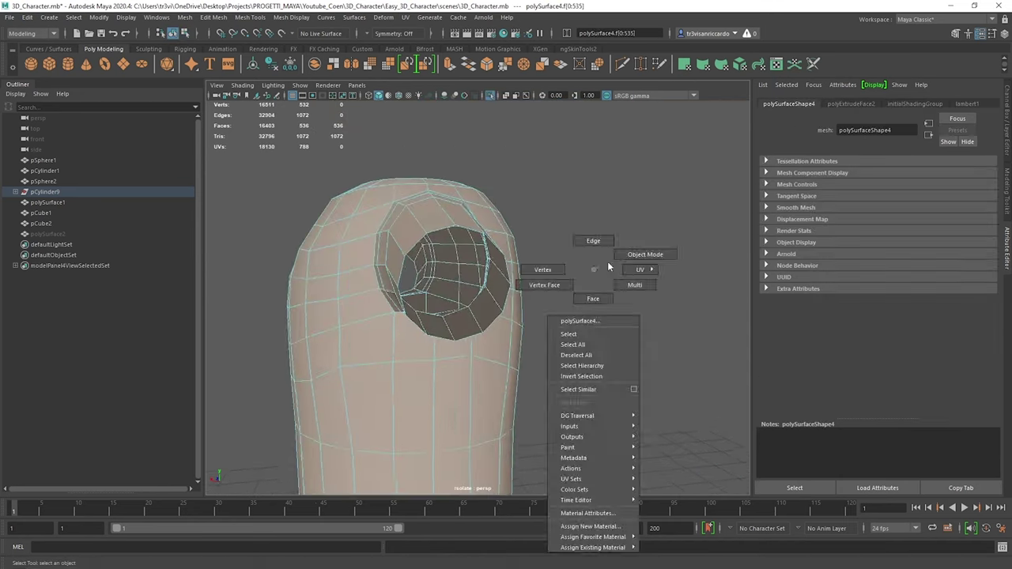
right_drag(599, 266, 599, 305)
alt+drag(599, 305, 443, 332)
click(388, 348)
mouse_move(388, 348)
alt+mouse_down()
mouse_move(443, 317)
mouse_move(474, 237)
alt+mouse_up()
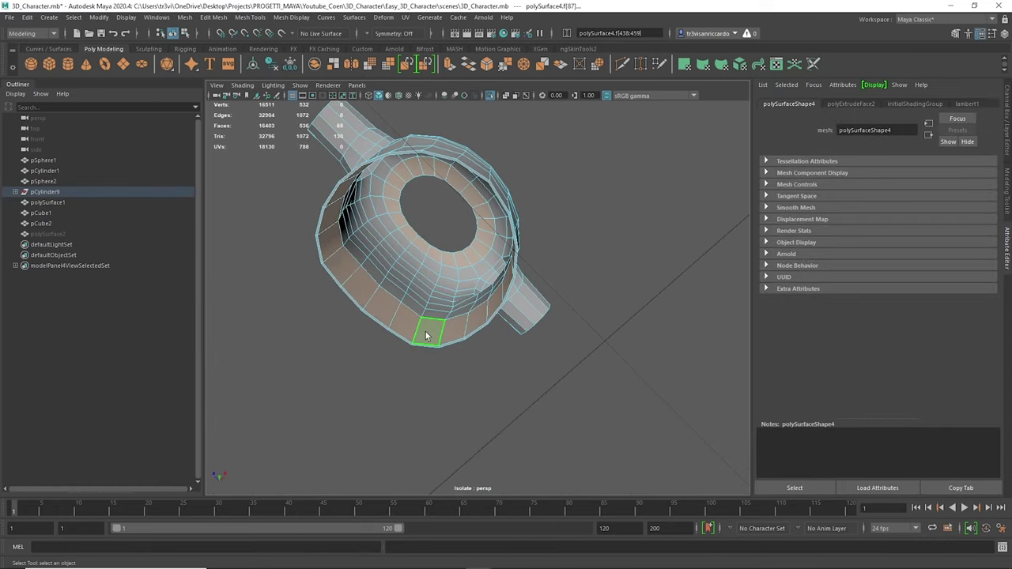
key(ctrl+z)
scroll(474, 253, up, 1)
Extrude the hem face loop into a thick band and preview the shirt smoothed.
click(623, 64)
double_click(496, 324)
key(ctrl+e)
mouse_move(497, 329)
alt+mouse_down()
mouse_move(422, 270)
mouse_move(446, 252)
mouse_move(456, 293)
mouse_move(486, 326)
alt+mouse_up()
key(F8)
key(F8)
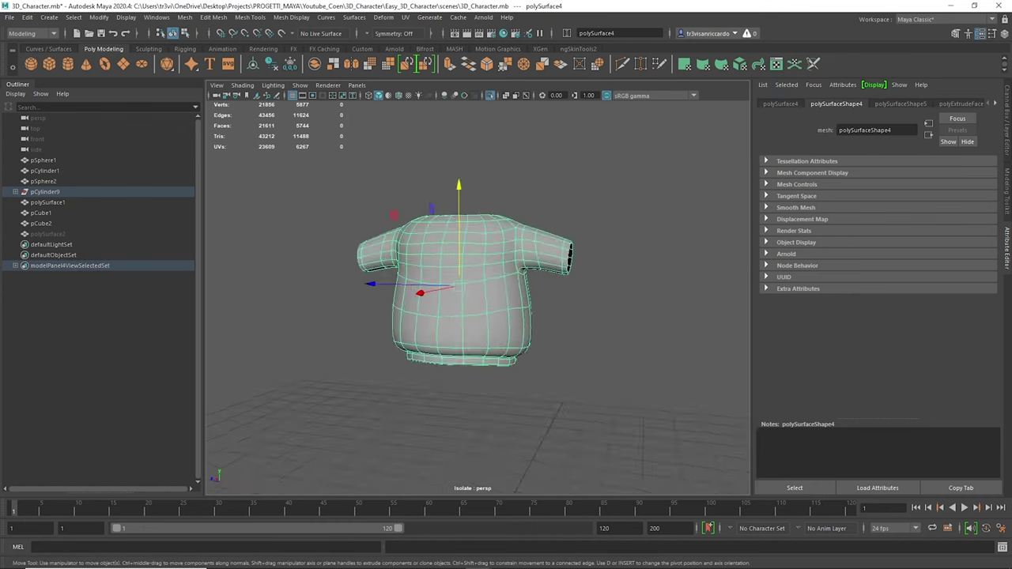
key(ctrl+1)
key(f)
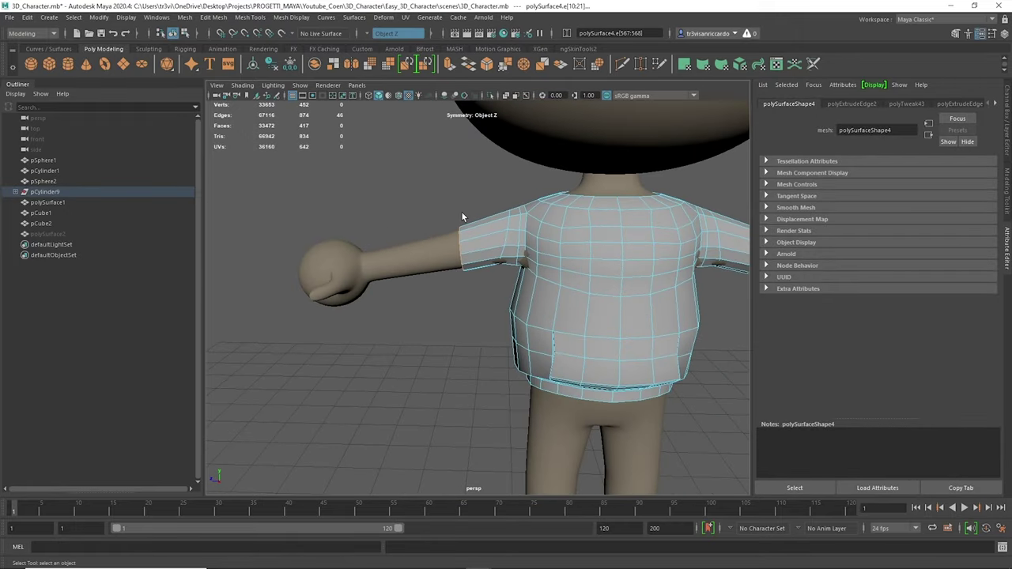
Bridge the gap in the shirt's side opening.
alt+drag(370, 215, 384, 223)
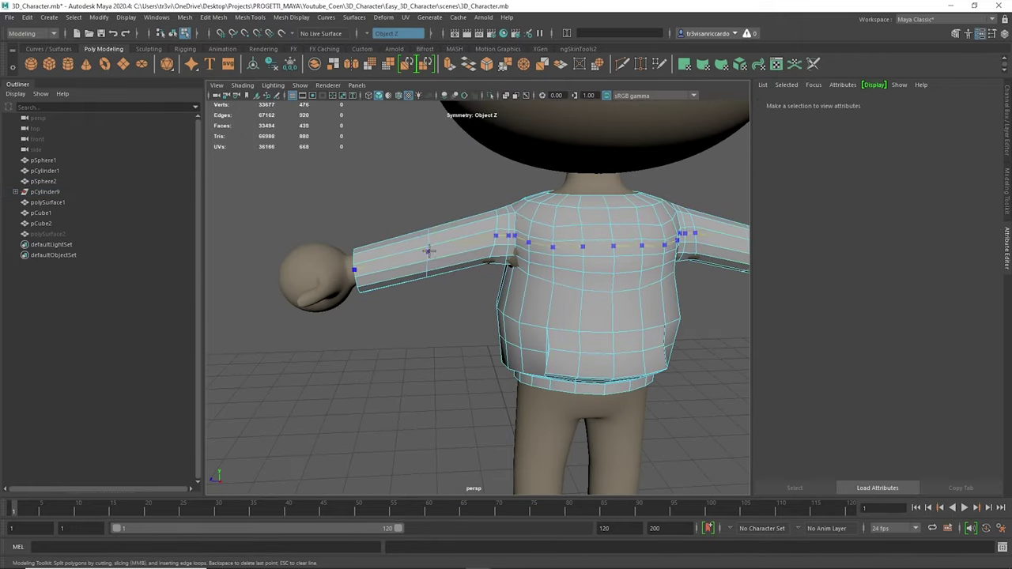
scroll(405, 226, up, 3)
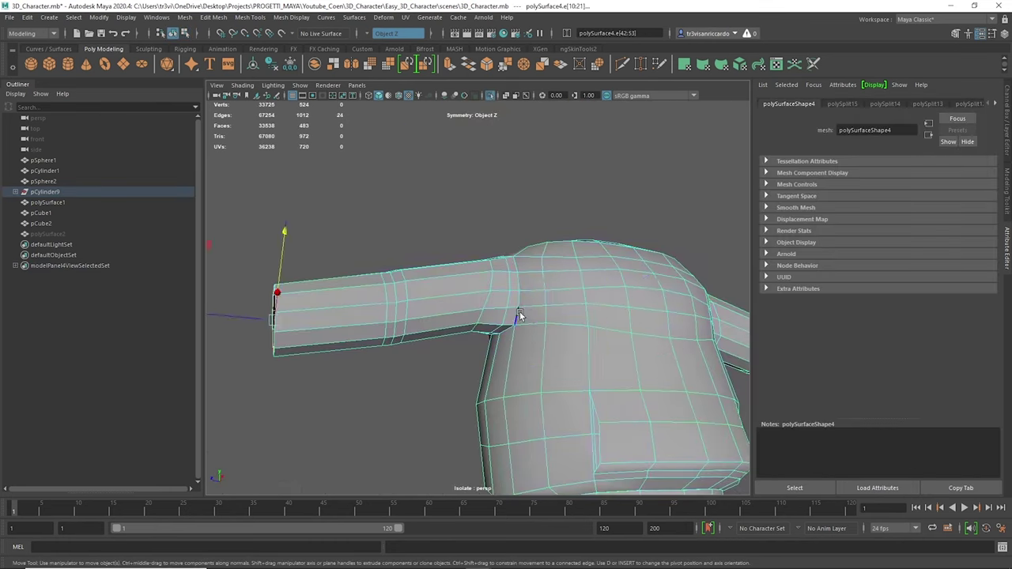
mouse_move(516, 316)
alt+mouse_down()
mouse_move(551, 342)
mouse_move(403, 288)
alt+mouse_up()
click(485, 264)
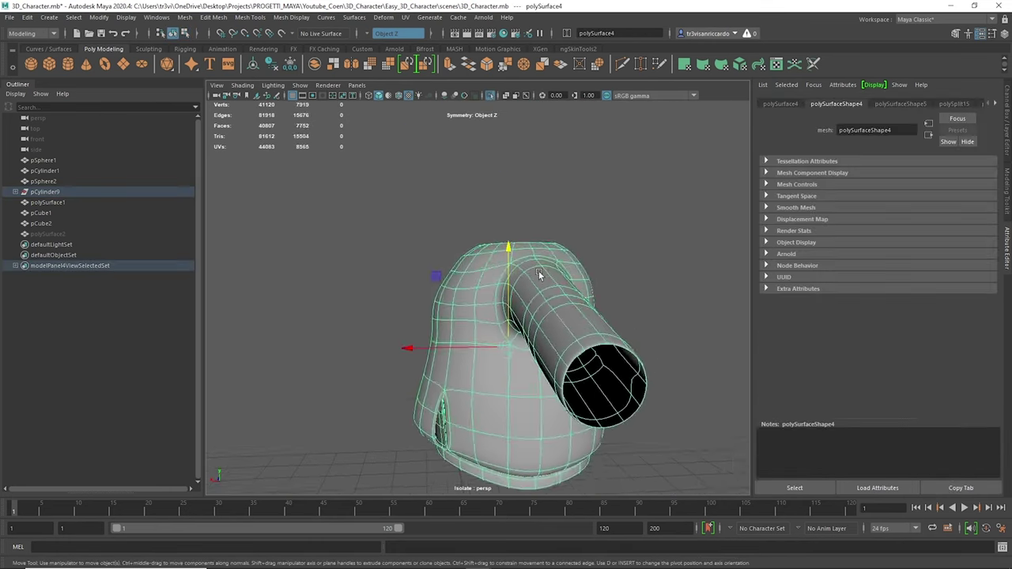
alt+drag(484, 263, 468, 321)
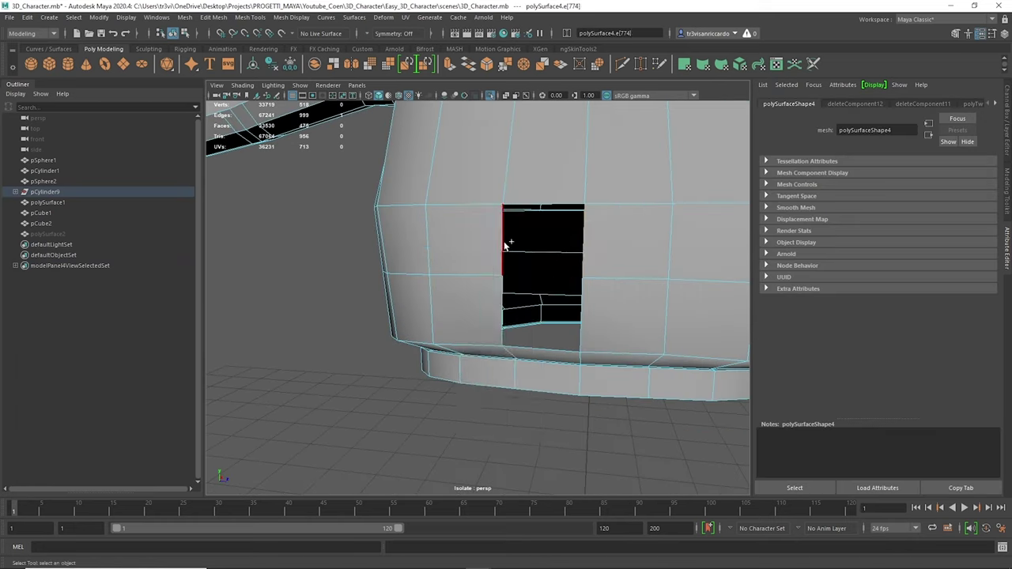
key(g)
Bridge the arm opening to the torso side of the shirt.
mouse_move(575, 324)
alt+mouse_down()
mouse_move(593, 252)
mouse_move(362, 118)
alt+mouse_up()
click(593, 252)
key(g)
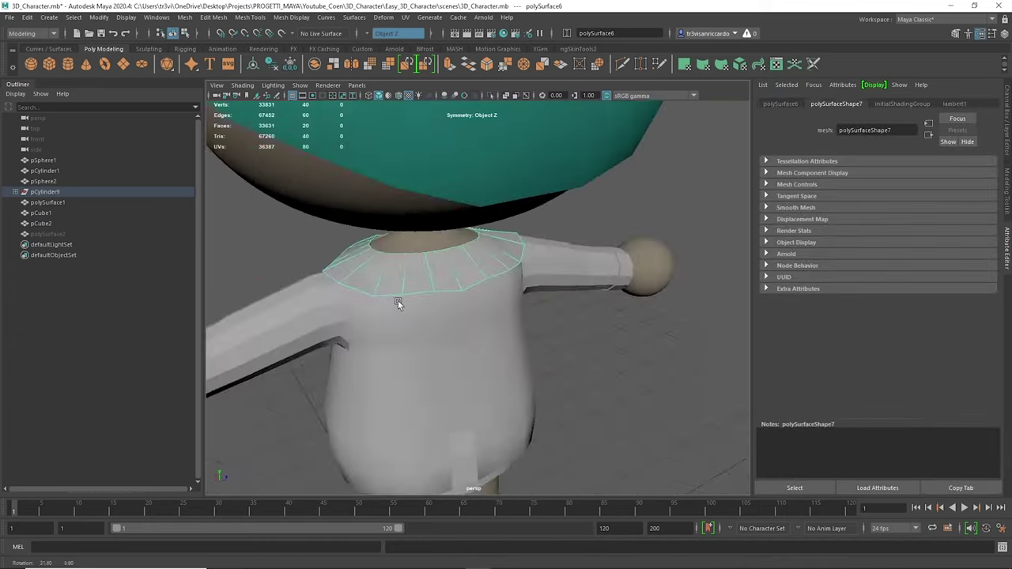
Extrude the collar's edge loop and pull it outward.
alt+drag(480, 292, 467, 310)
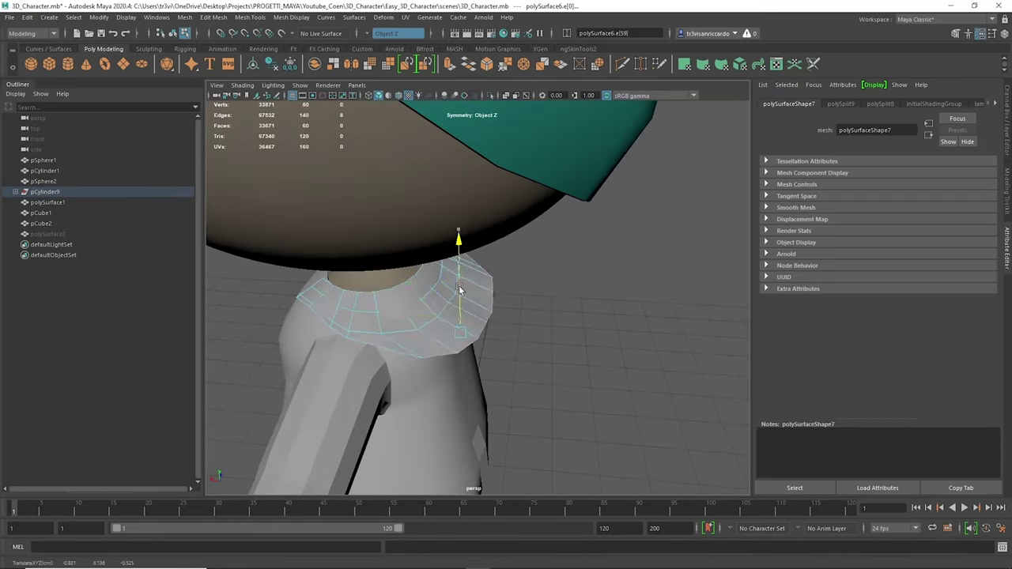
alt+drag(386, 265, 449, 286)
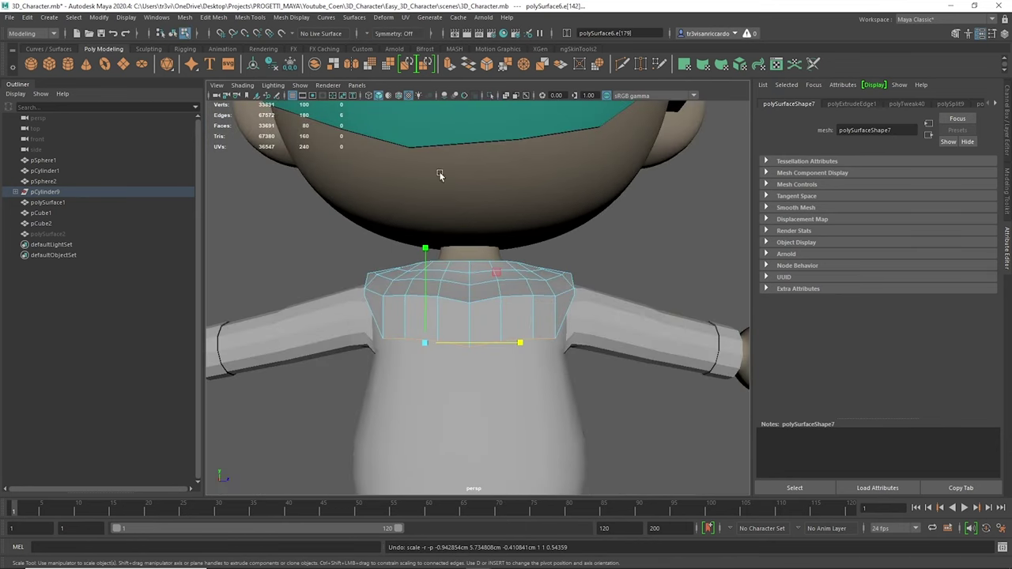
key(ctrl+e)
mouse_move(453, 289)
alt+mouse_down()
mouse_move(400, 316)
mouse_move(395, 346)
mouse_move(469, 348)
alt+mouse_up()
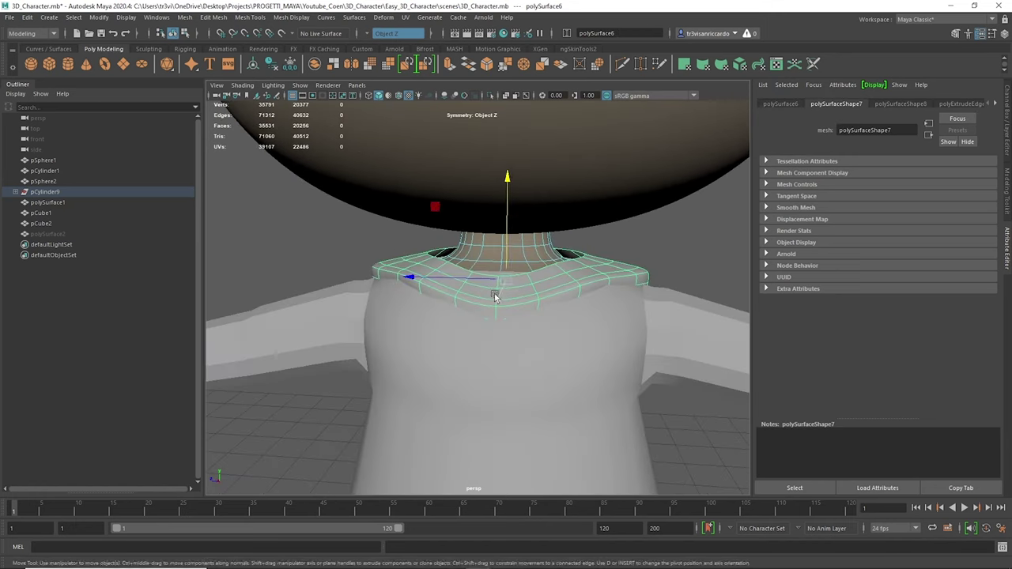
Select the edge loop around the collar from the front.
right_click(554, 278)
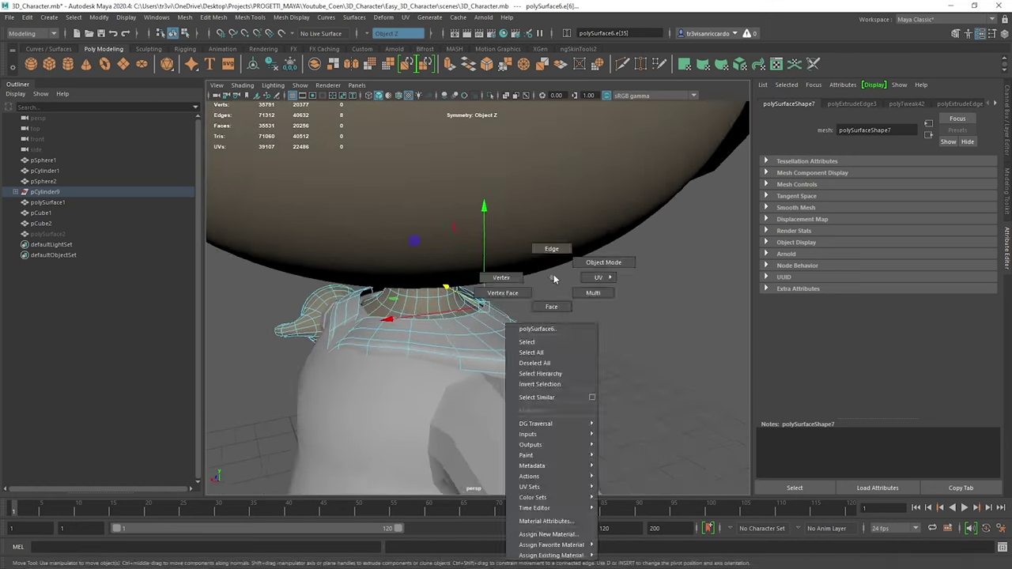
alt+drag(553, 278, 490, 303)
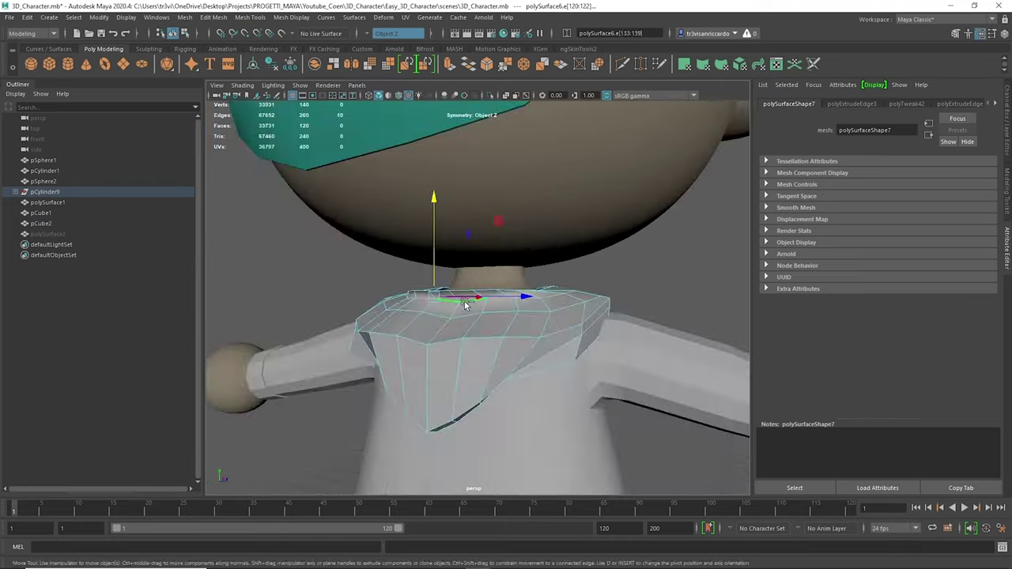
alt+drag(482, 294, 473, 301)
double_click(473, 301)
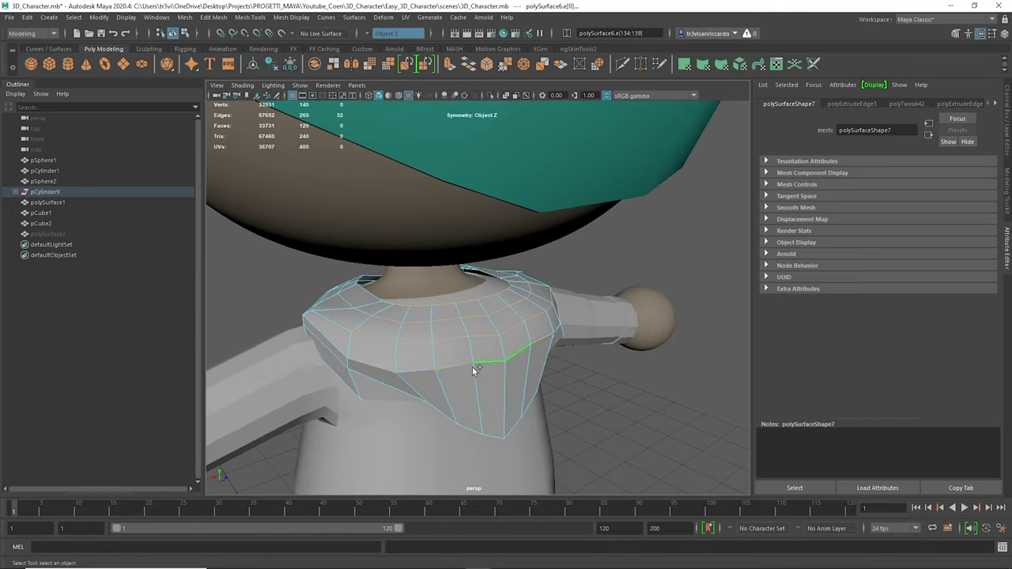
alt+drag(472, 366, 634, 287)
click(519, 326)
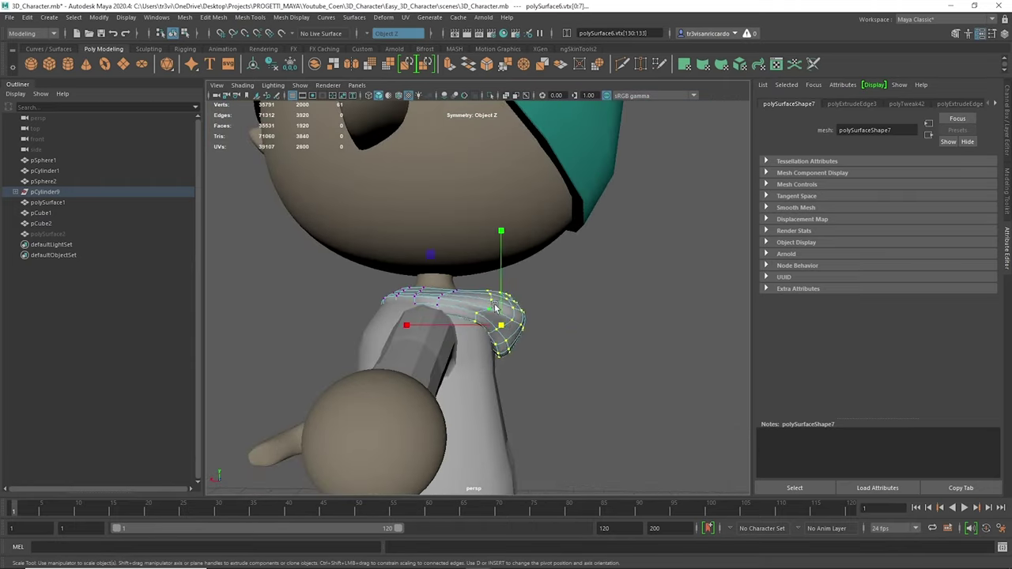
alt+drag(518, 326, 328, 312)
alt+right_drag(328, 312, 815, 337)
Isolate the collar and scale its edge loop into shape.
key(ctrl+1)
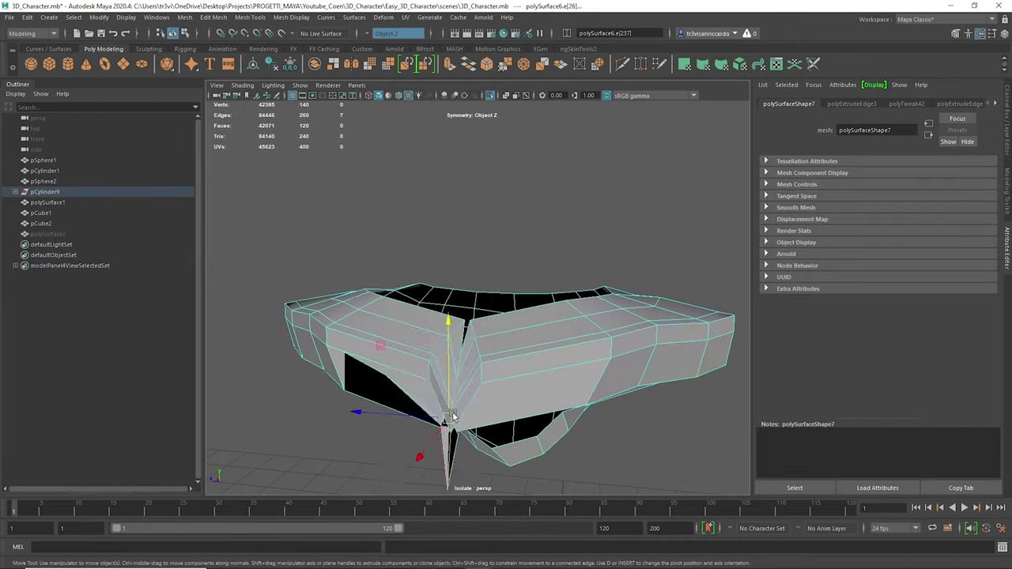
mouse_move(426, 351)
alt+mouse_down()
mouse_move(395, 387)
mouse_move(457, 354)
mouse_move(339, 305)
alt+mouse_up()
key(r)
click(457, 354)
right_drag(339, 305, 334, 250)
double_click(517, 356)
Insert an extra edge loop into the collar with the whole character shown.
key(ctrl+1)
key(w)
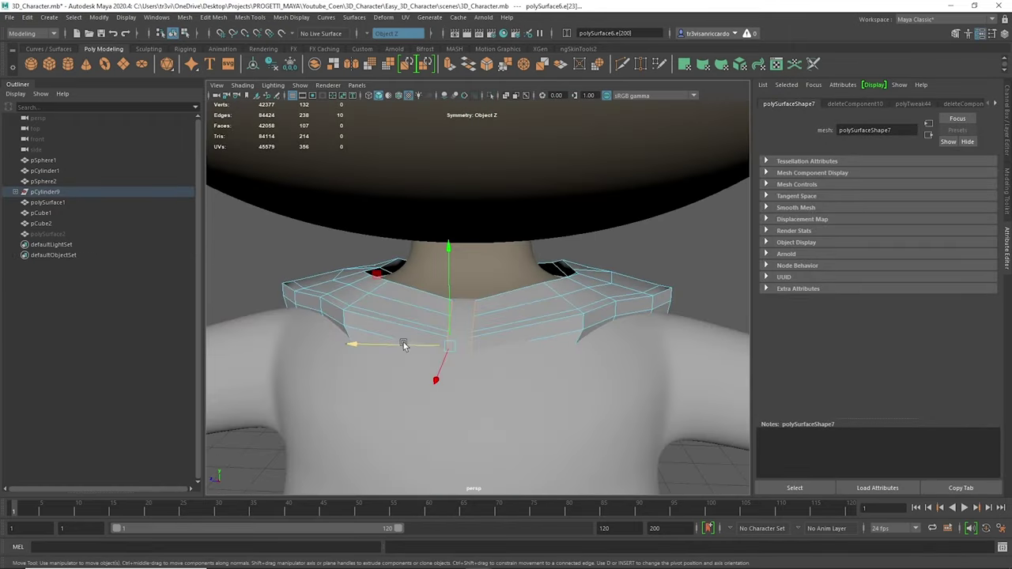
ctrl+right_drag(458, 293, 443, 332)
scroll(477, 300, down, 5)
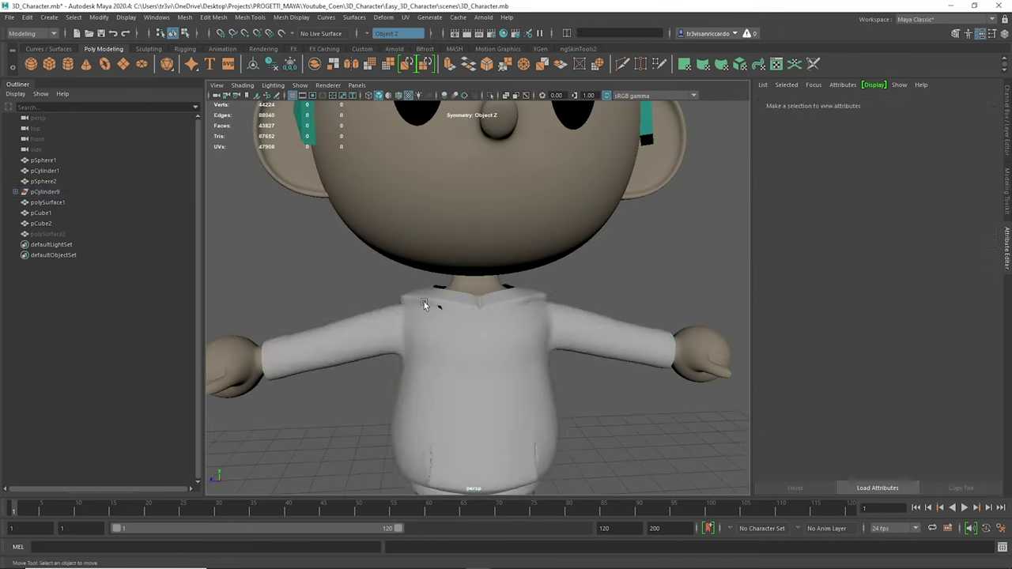
scroll(406, 307, up, 3)
key(F8)
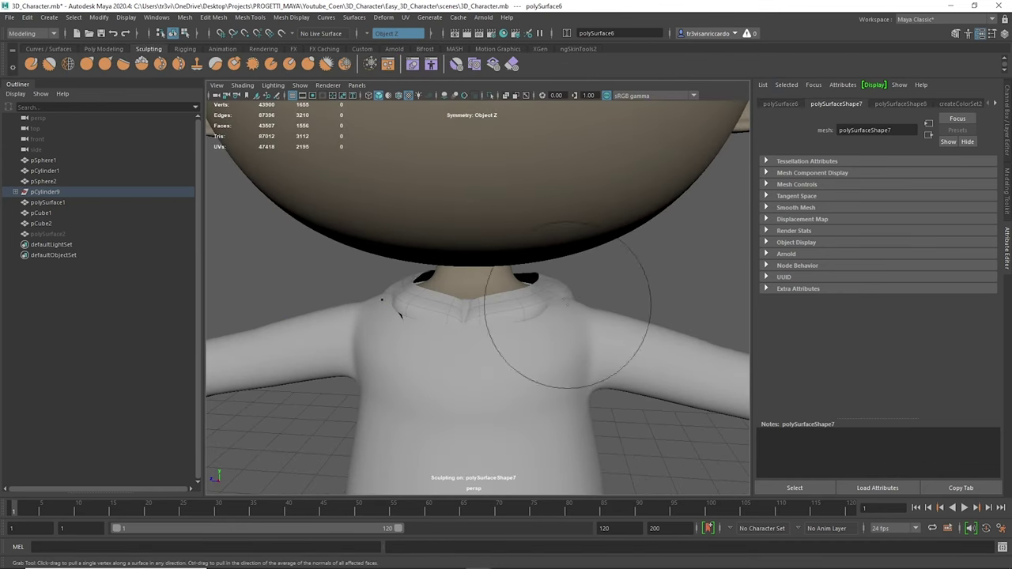
Undo the extra collar extrusion and select a face on the collar.
scroll(425, 306, up, 3)
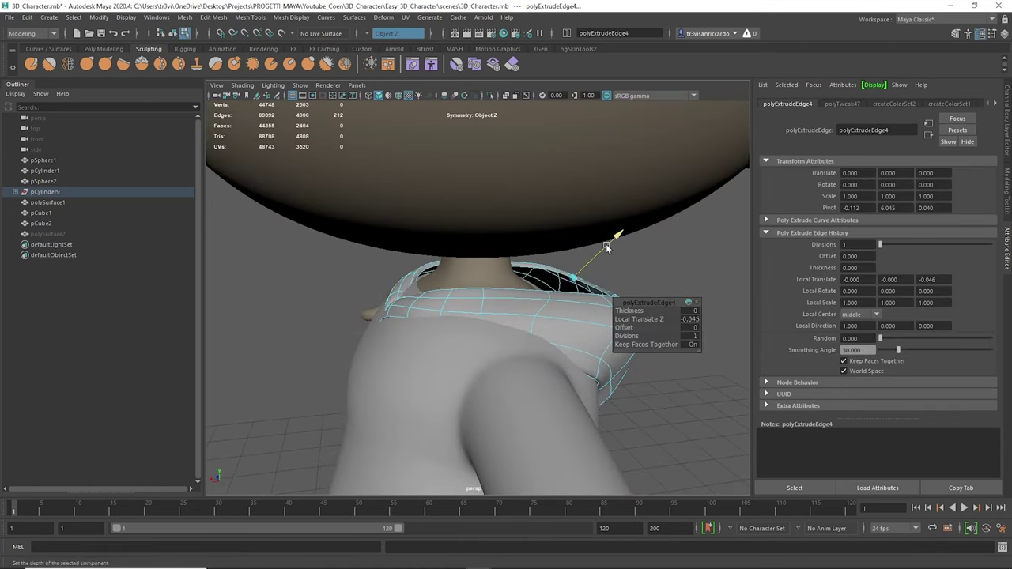
key(ctrl+z)
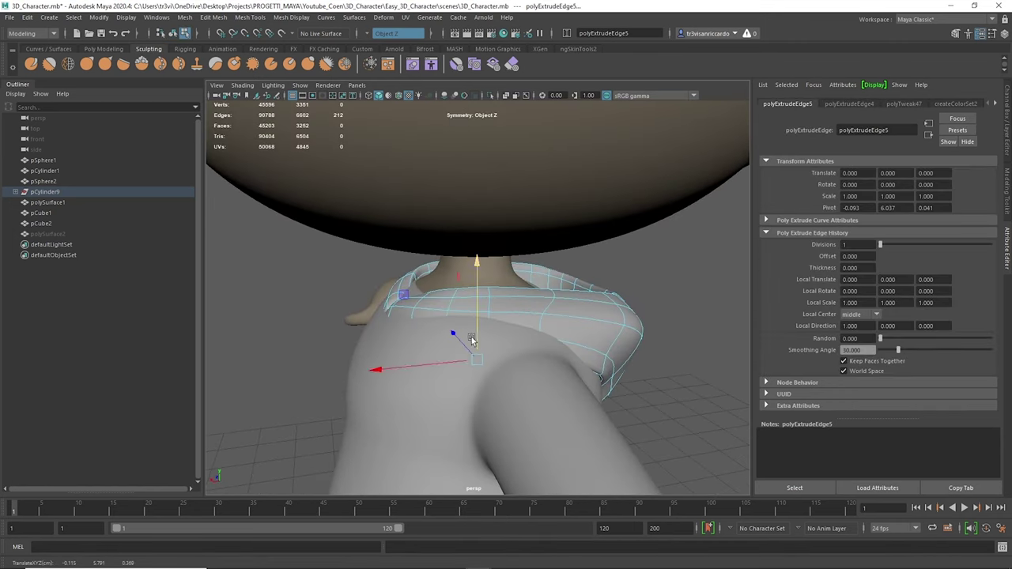
alt+drag(339, 318, 688, 312)
click(591, 469)
alt+drag(488, 276, 456, 367)
right_drag(514, 208, 581, 155)
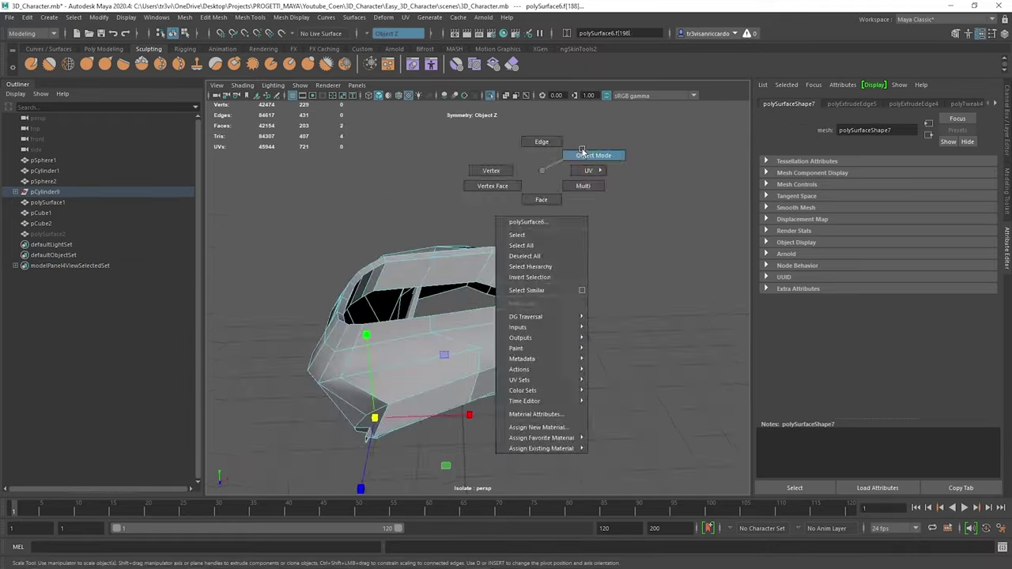
Bridge the selected collar edge loop into one half of the hood.
scroll(525, 249, up, 3)
double_click(525, 245)
scroll(525, 249, down, 4)
right_drag(437, 267, 438, 269)
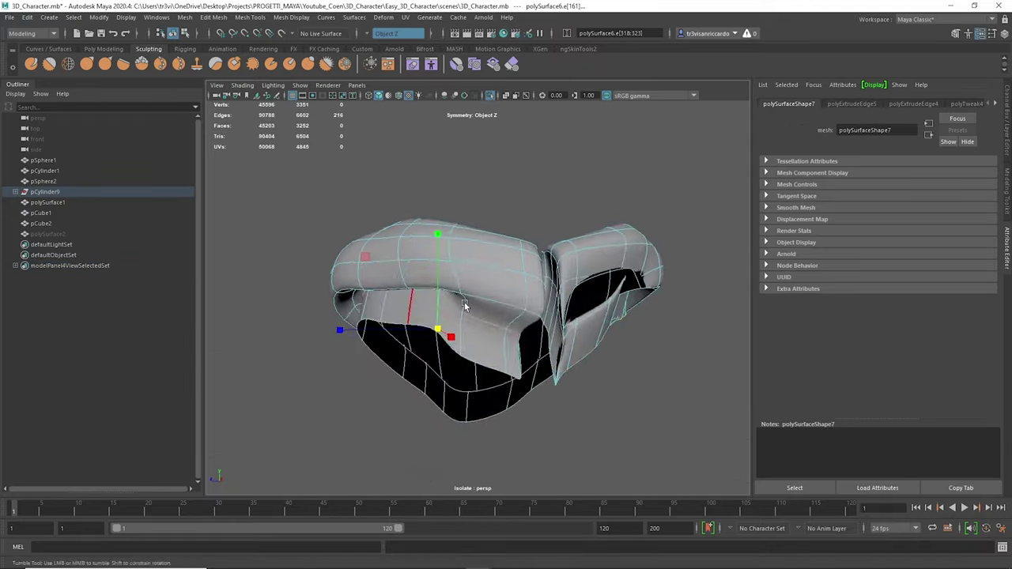
alt+drag(465, 306, 604, 266)
key(space)
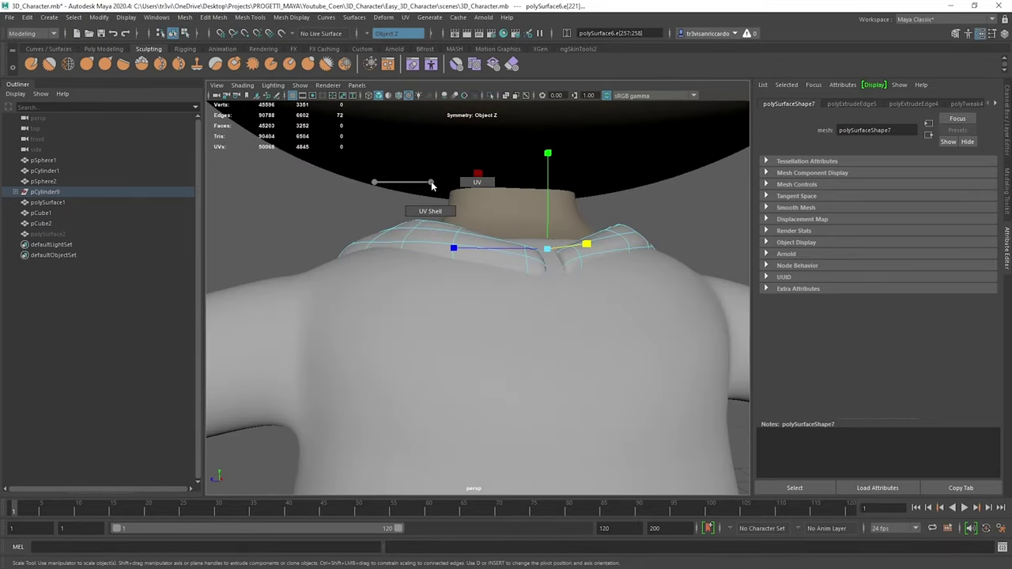
shift+right_drag(512, 202, 497, 331)
scroll(496, 251, down, 5)
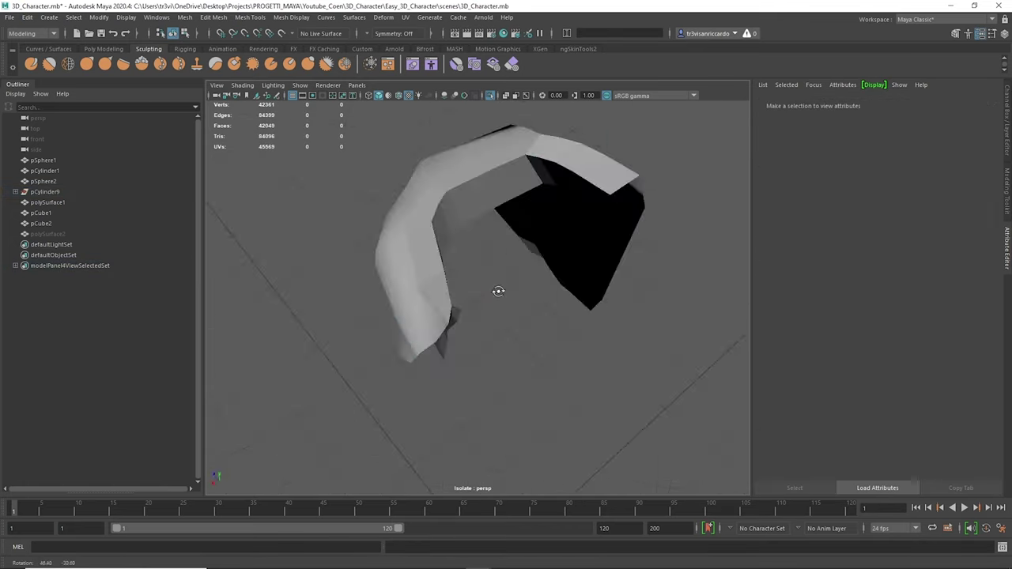
Mirror the half hood across the Z axis into a complete hood.
right_drag(498, 281, 440, 292)
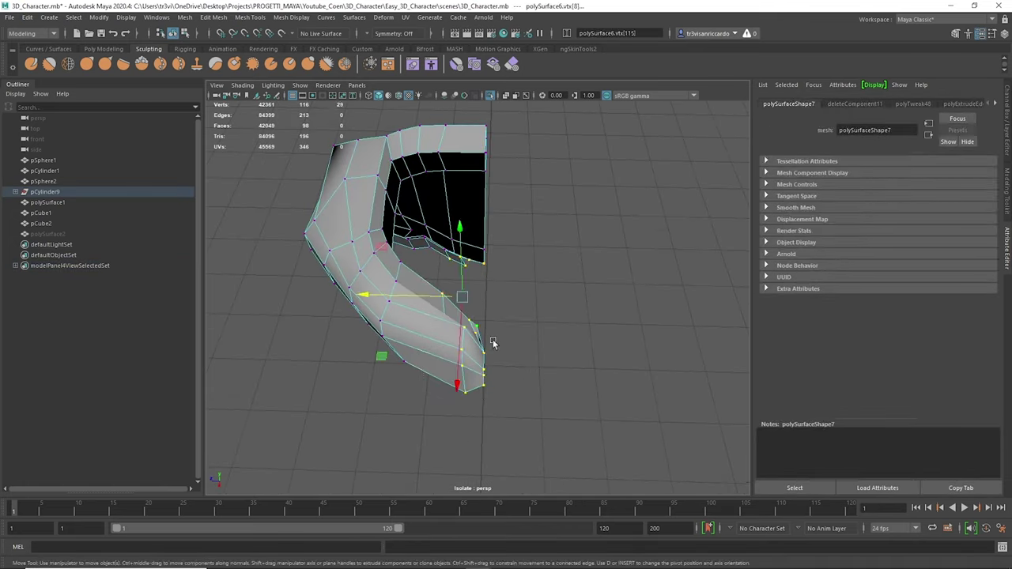
right_drag(384, 415, 385, 411)
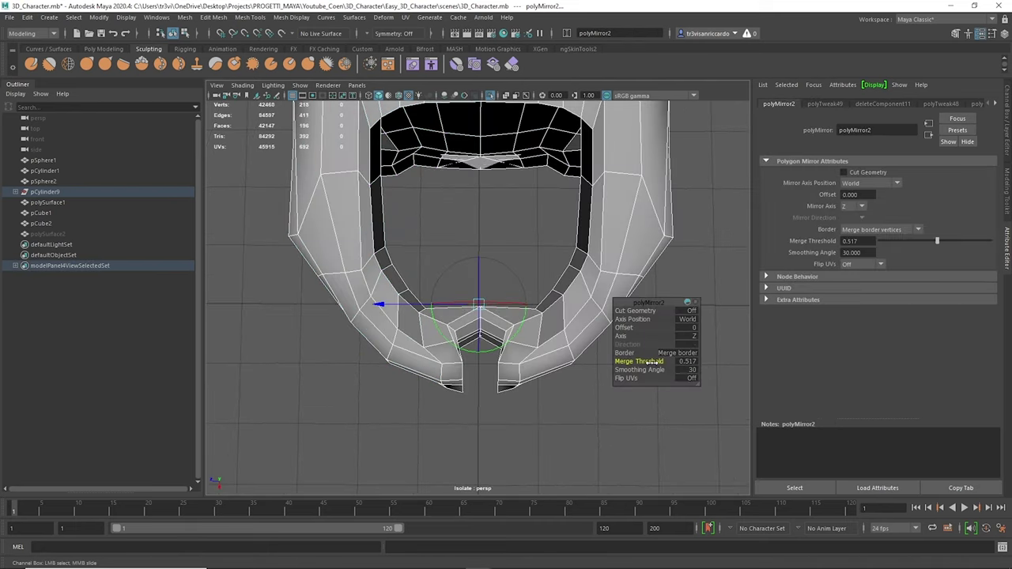
alt+drag(561, 332, 516, 255)
Isolate the hood and move selected hood faces to fit around the hoodie's neck.
key(ctrl+1)
alt+drag(463, 281, 381, 224)
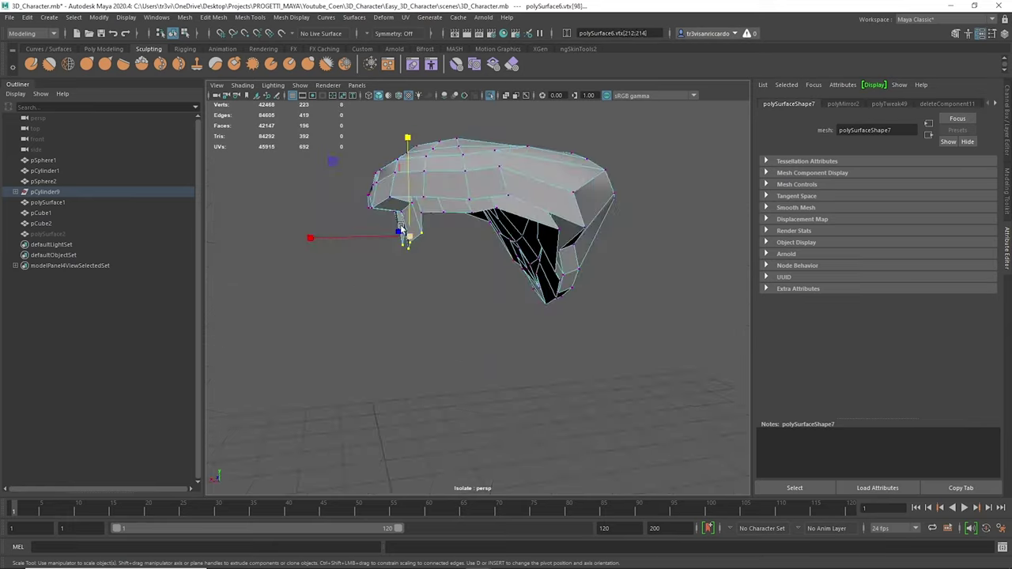
mouse_move(423, 181)
alt+mouse_down()
mouse_move(350, 289)
mouse_move(593, 218)
alt+mouse_up()
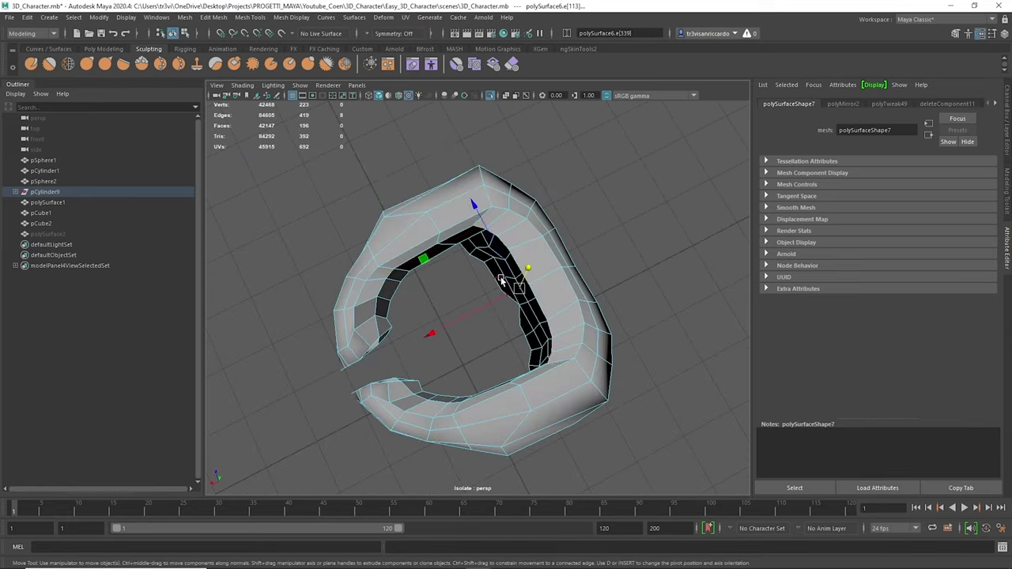
scroll(591, 217, up, 5)
right_drag(508, 289, 514, 332)
click(696, 261)
mouse_move(535, 295)
alt+mouse_down()
mouse_move(469, 360)
mouse_move(560, 156)
mouse_move(506, 261)
alt+mouse_up()
Clear the hood selection, show the whole character again and undo the last vertex selection.
scroll(506, 261, down, 5)
click(601, 356)
key(ctrl+1)
right_drag(543, 226, 496, 283)
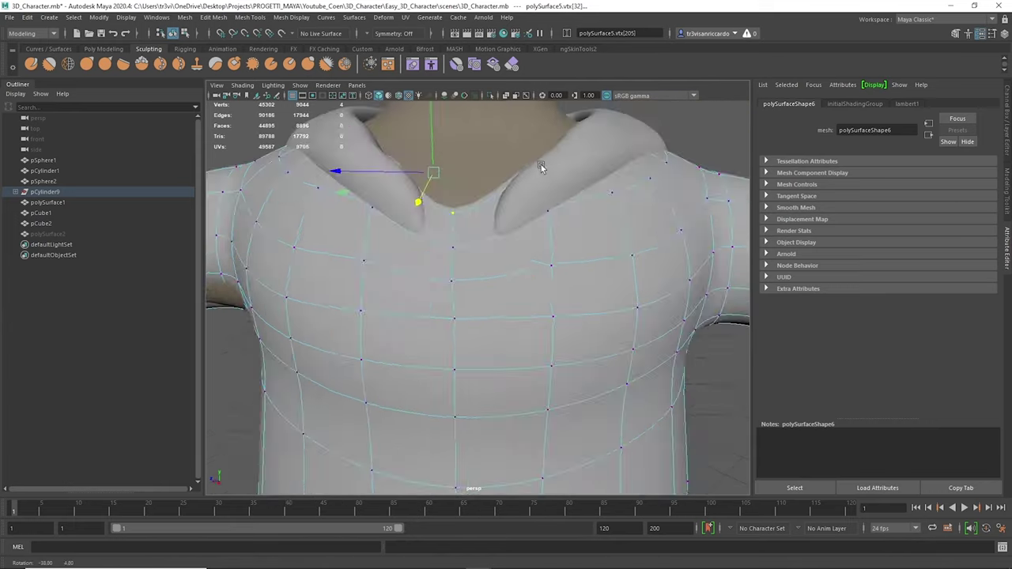
key(ctrl+z)
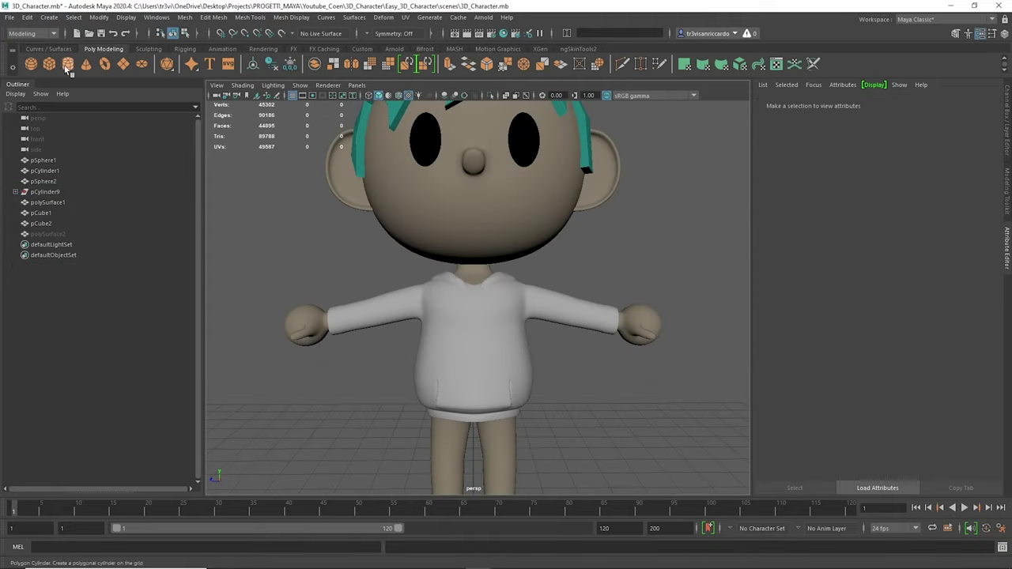
Place a new cylinder along the hoodie's neckline as the drawstring and select its end edges.
click(68, 65)
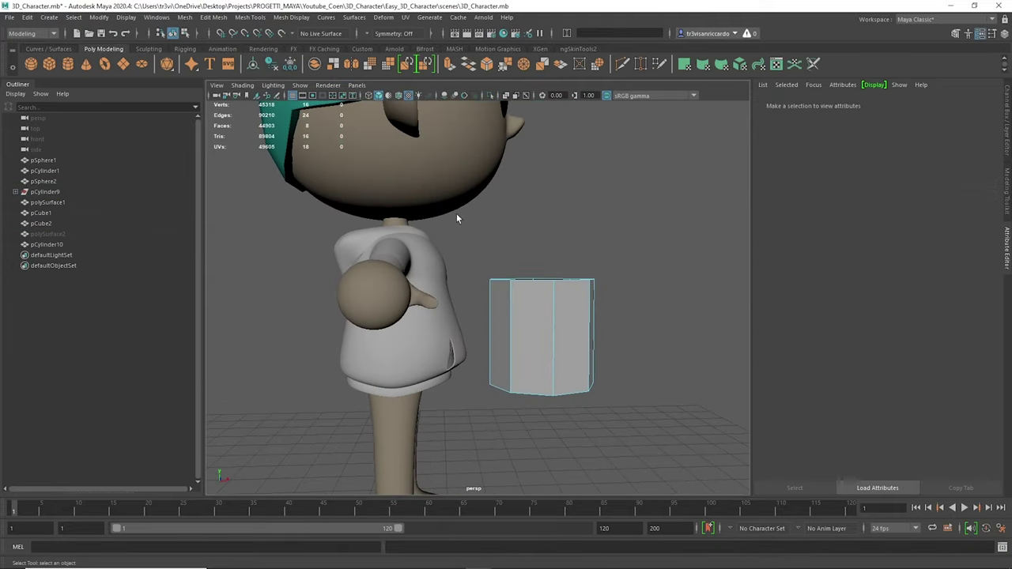
alt+drag(577, 238, 492, 227)
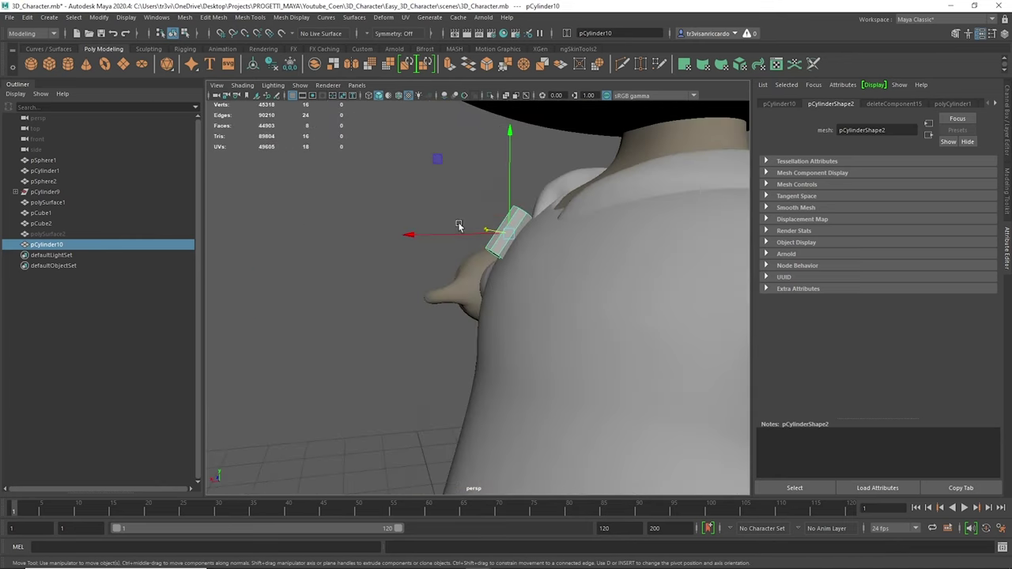
right_drag(460, 200, 455, 174)
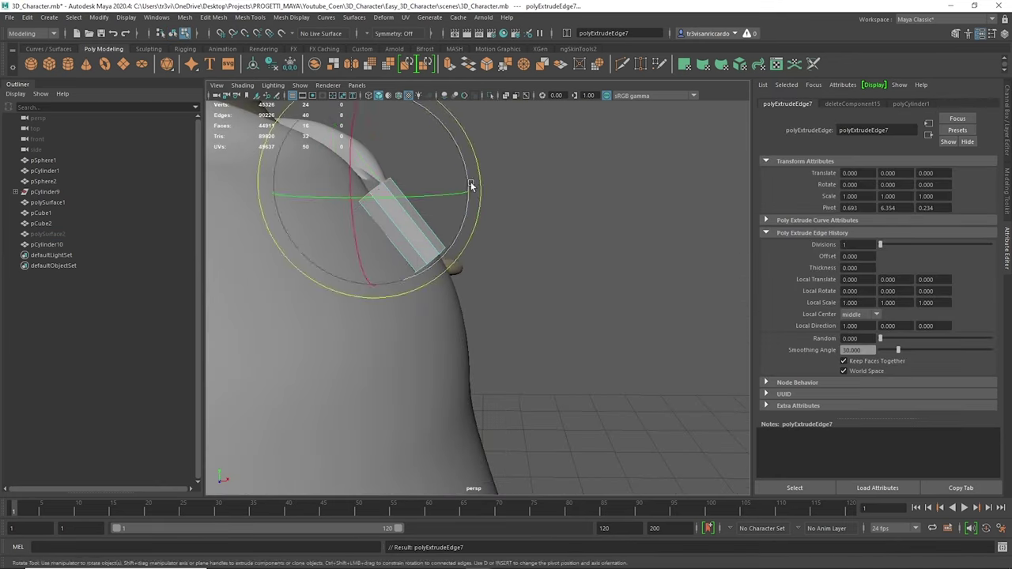
key(w)
click(454, 259)
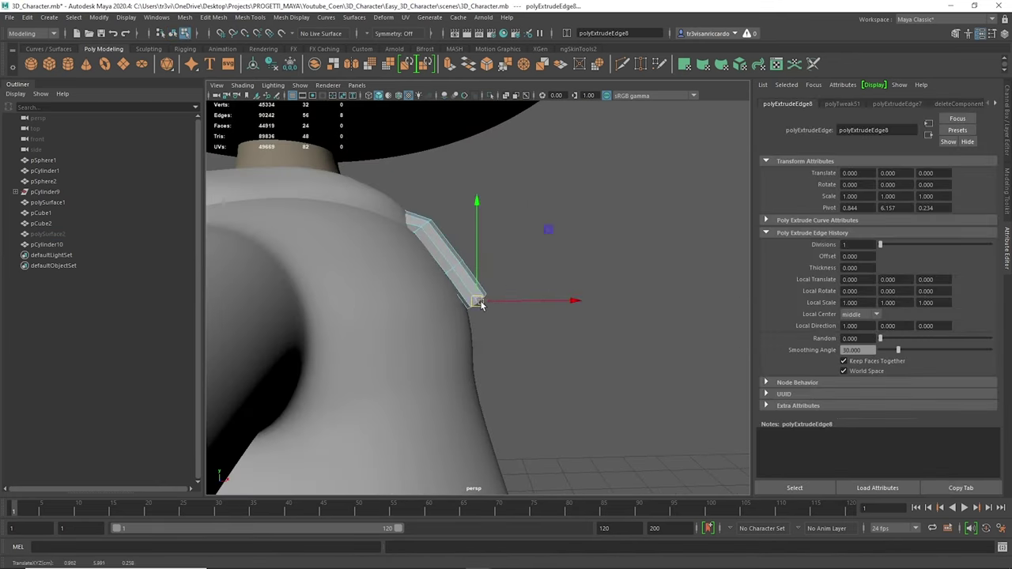
alt+drag(490, 320, 376, 371)
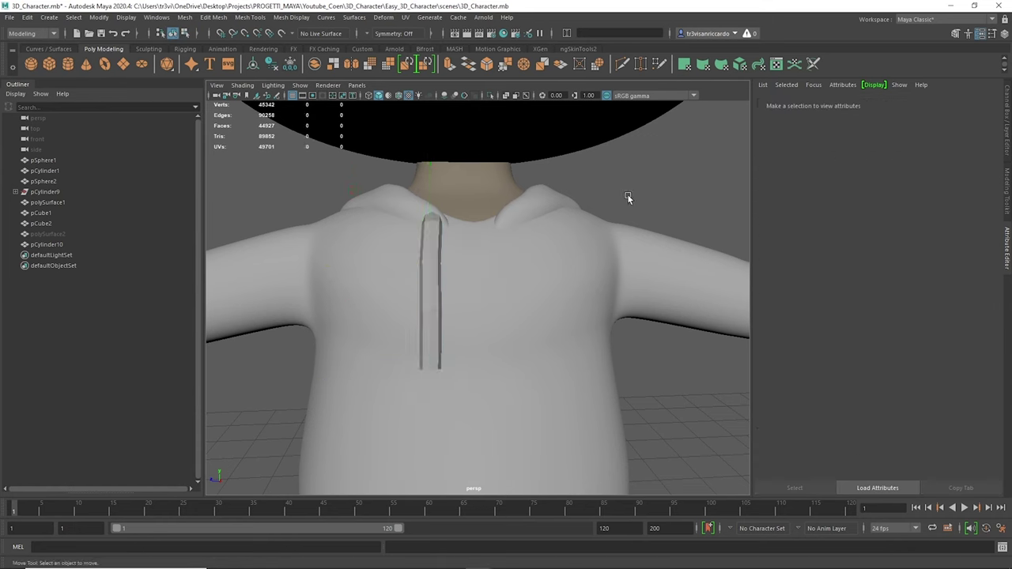
alt+drag(613, 191, 486, 231)
Extrude the drawstring end downward and convert its selection to vertices.
key(ctrl+e)
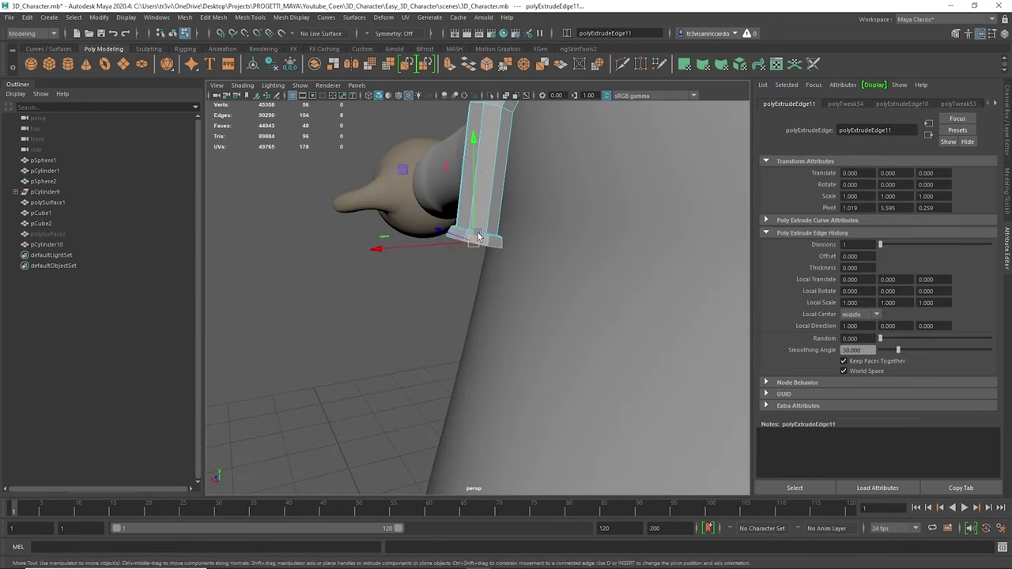
alt+drag(472, 275, 419, 291)
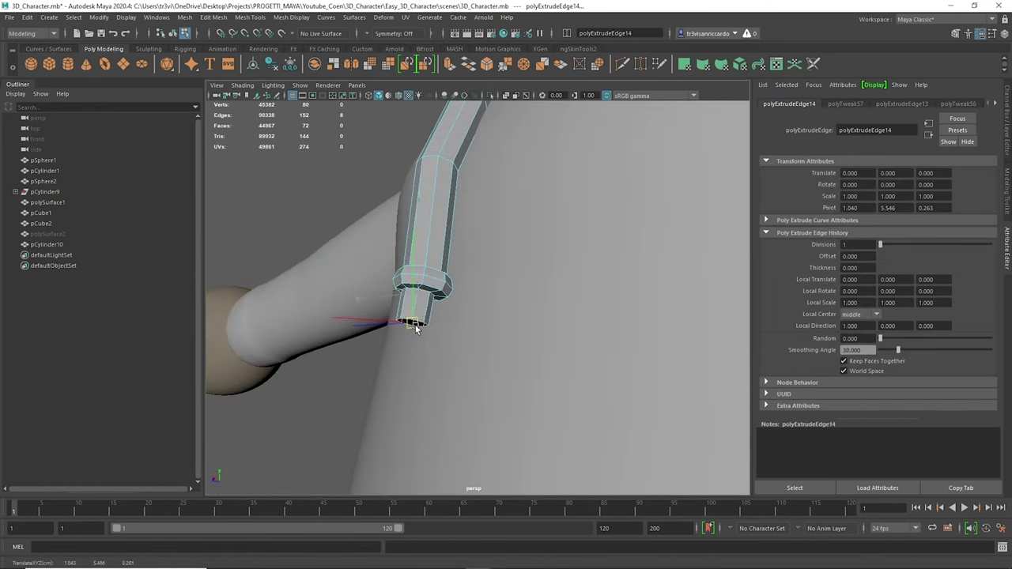
alt+drag(417, 328, 448, 308)
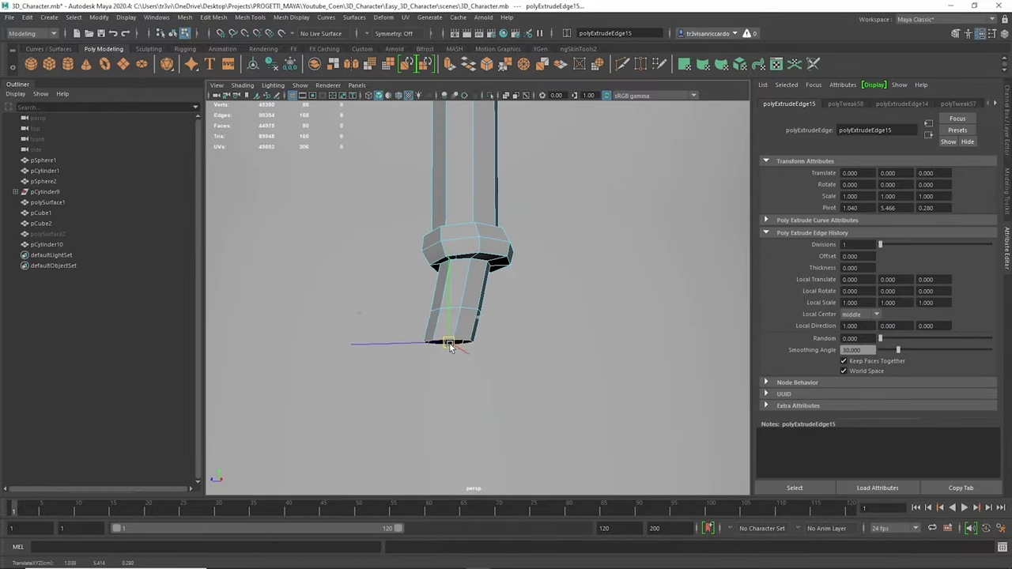
right_drag(450, 281, 441, 281)
key(ctrl+F9)
key(w)
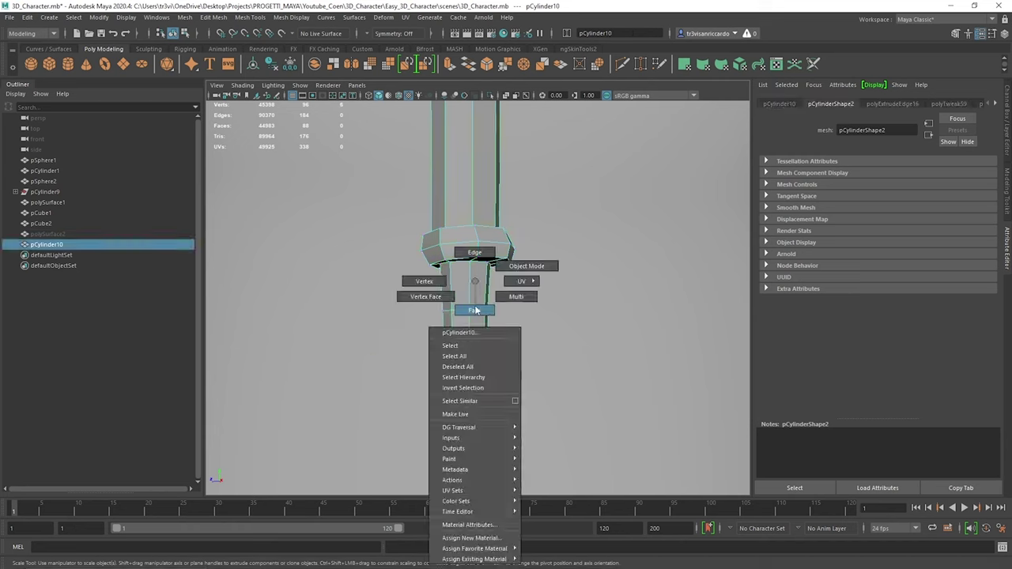
Extract the end faces into a drawstring tip, then return to Object Mode and frame the character.
shift+right_drag(475, 310, 465, 295)
alt+drag(372, 237, 425, 258)
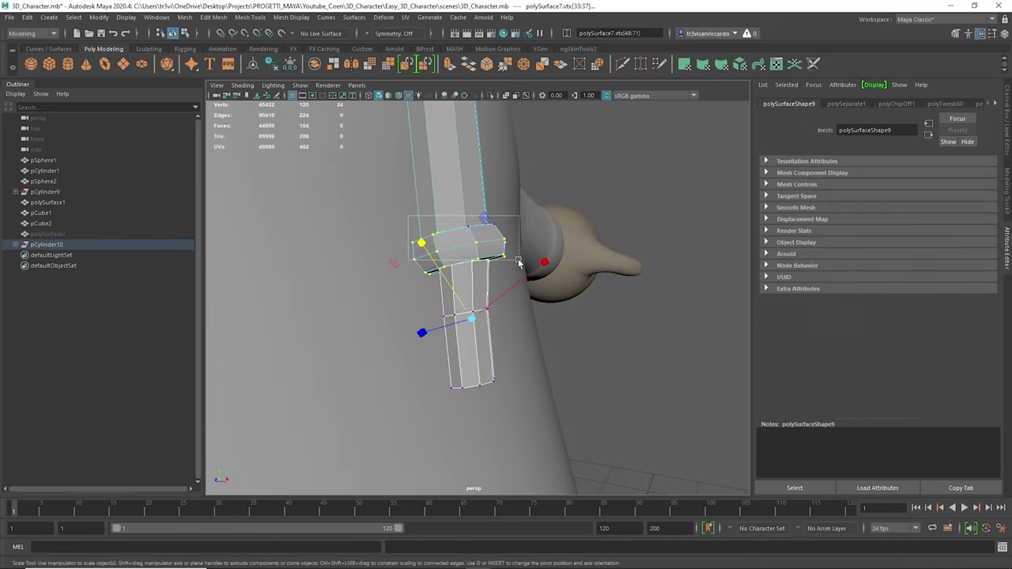
right_drag(651, 212, 671, 207)
mouse_move(649, 237)
alt+mouse_down()
mouse_move(529, 242)
mouse_move(307, 190)
alt+mouse_up()
scroll(306, 190, down, 5)
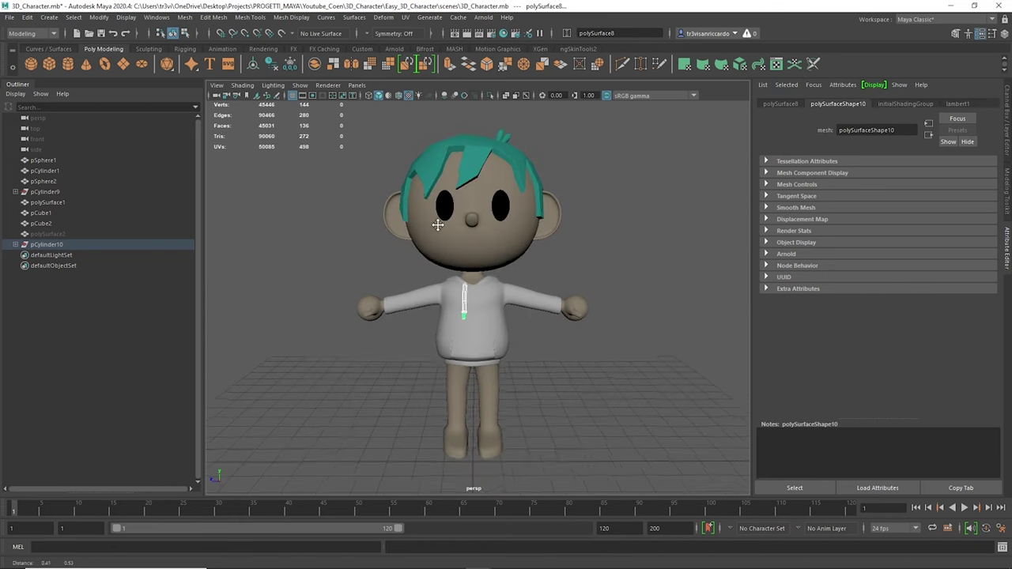
Combine the leg, hand and neck mesh with the pants pieces, then preview smoothed with 3.
click(579, 260)
click(490, 303)
scroll(545, 344, up, 3)
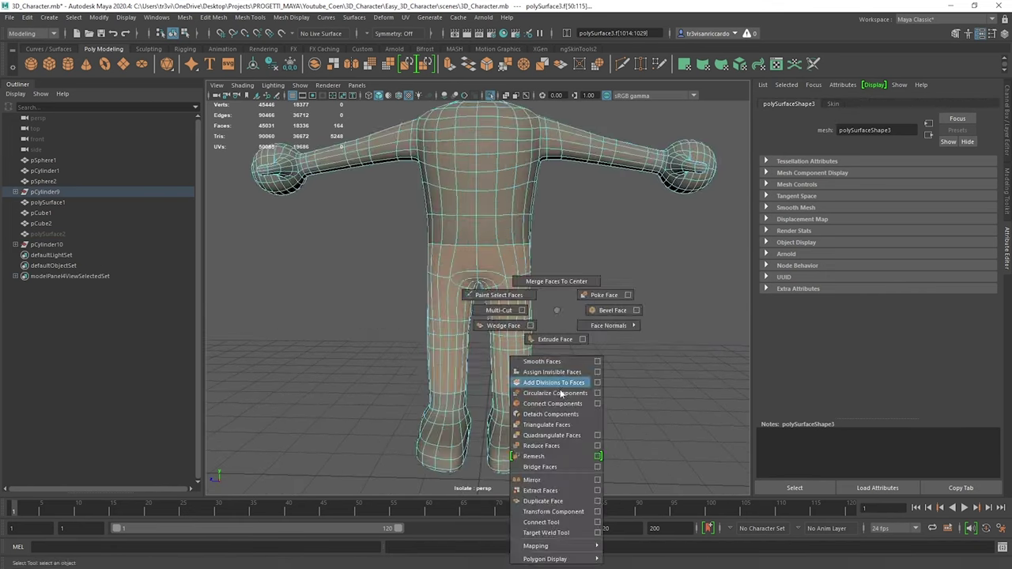
shift+right_drag(545, 345, 304, 209)
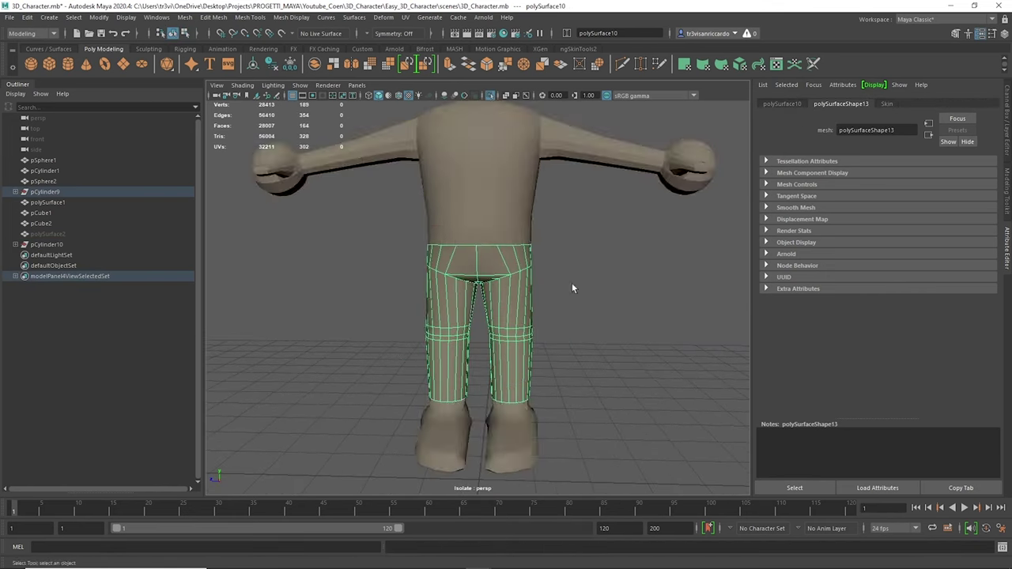
key(3)
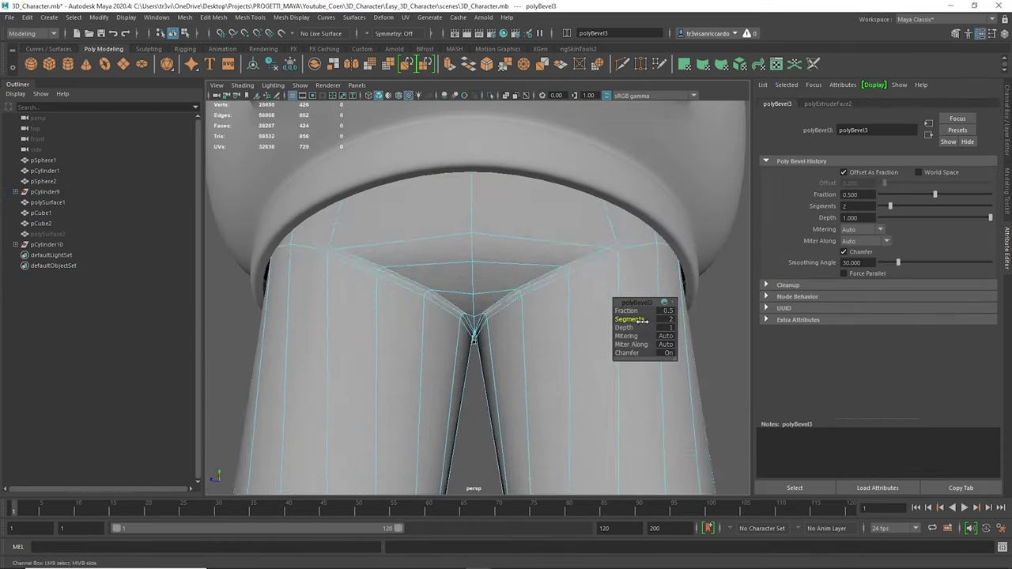
alt+drag(642, 319, 630, 317)
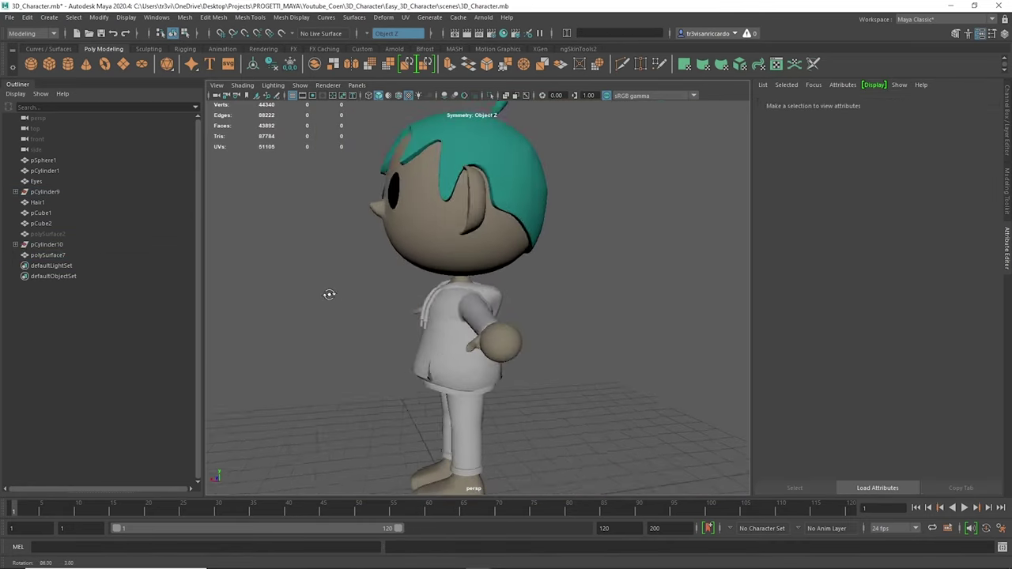
Extract the forehead faces and extrude them outward to give the eyebrows thickness.
right_click(396, 260)
shift+right_click(381, 235)
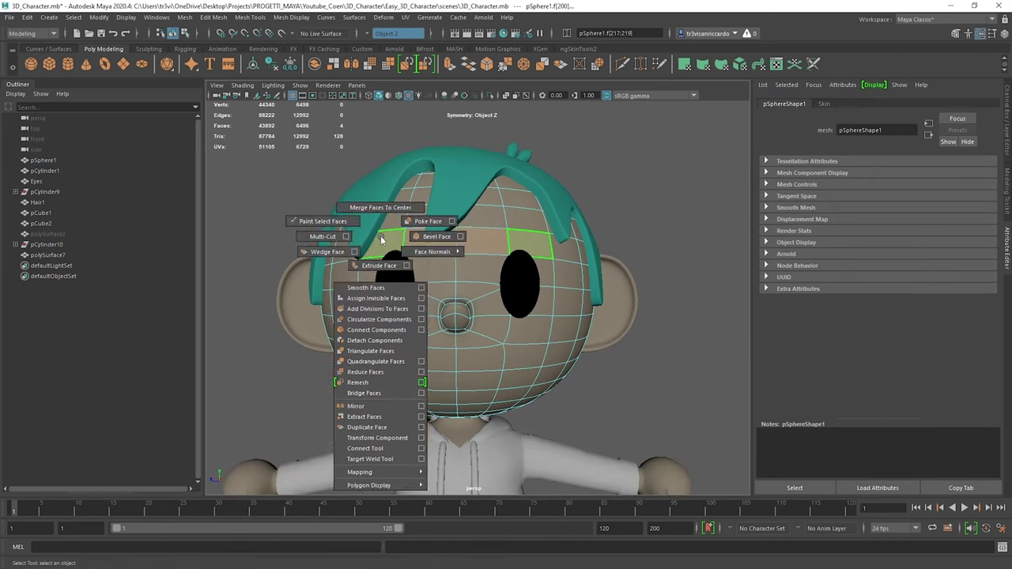
click(422, 240)
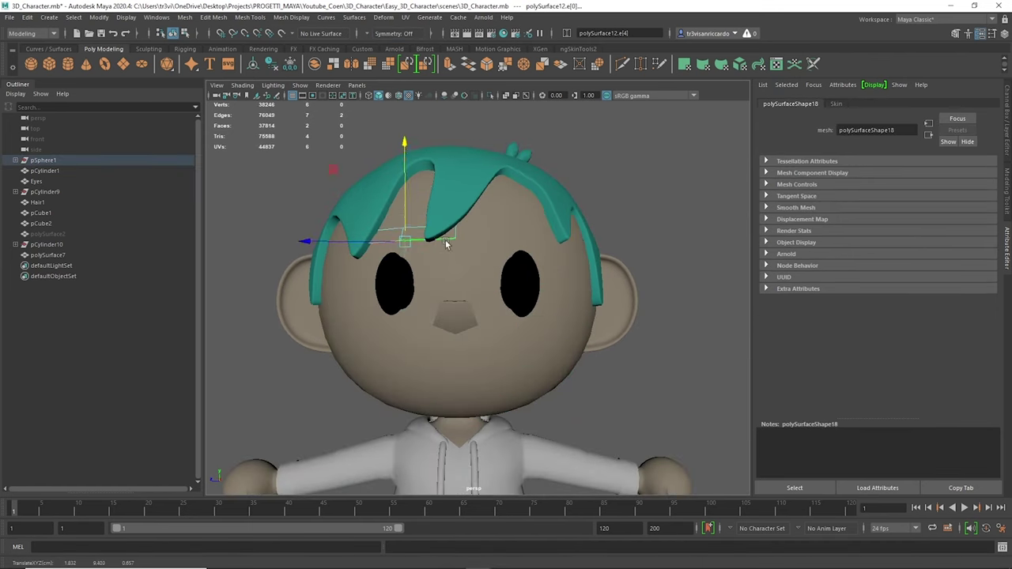
middle_drag(399, 232, 375, 265)
mouse_move(375, 265)
shift+right_down()
mouse_move(271, 240)
mouse_move(277, 143)
shift+right_up()
middle_drag(356, 237, 412, 237)
Return the eyebrow to object editing and check the face and hair from front and side.
click(393, 226)
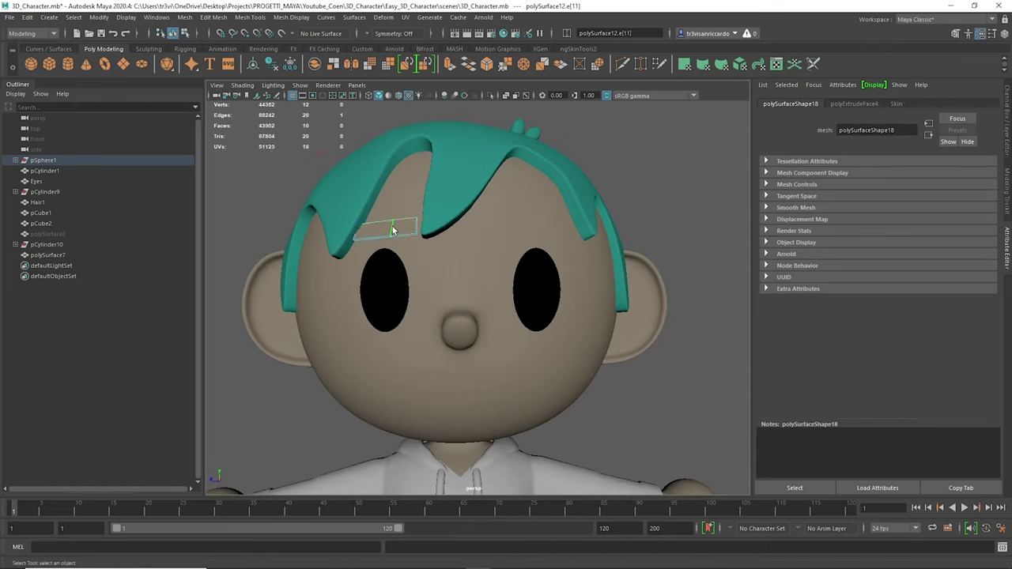
right_drag(673, 152, 672, 317)
right_drag(388, 237, 387, 269)
key(a)
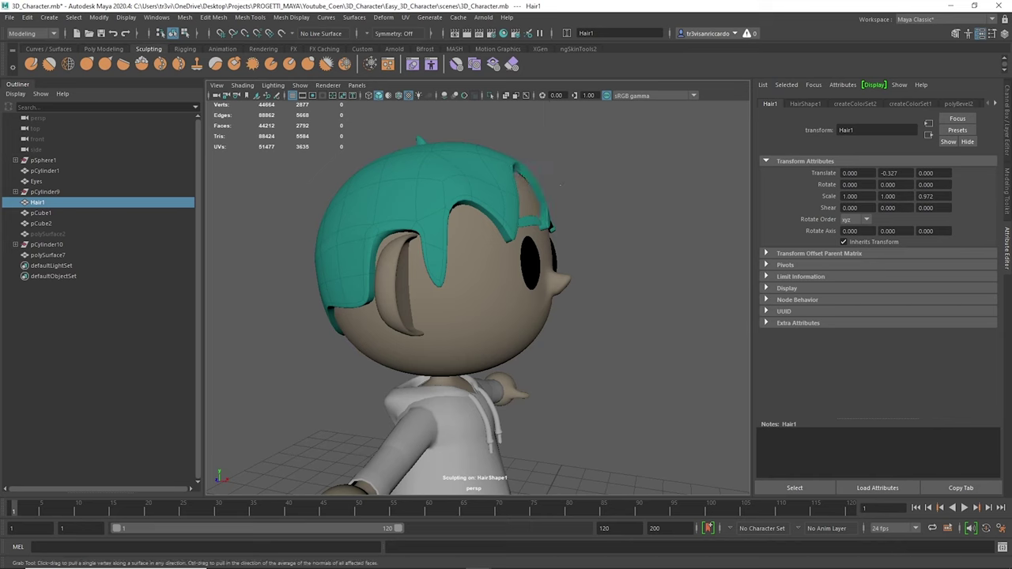
alt+drag(525, 184, 467, 188)
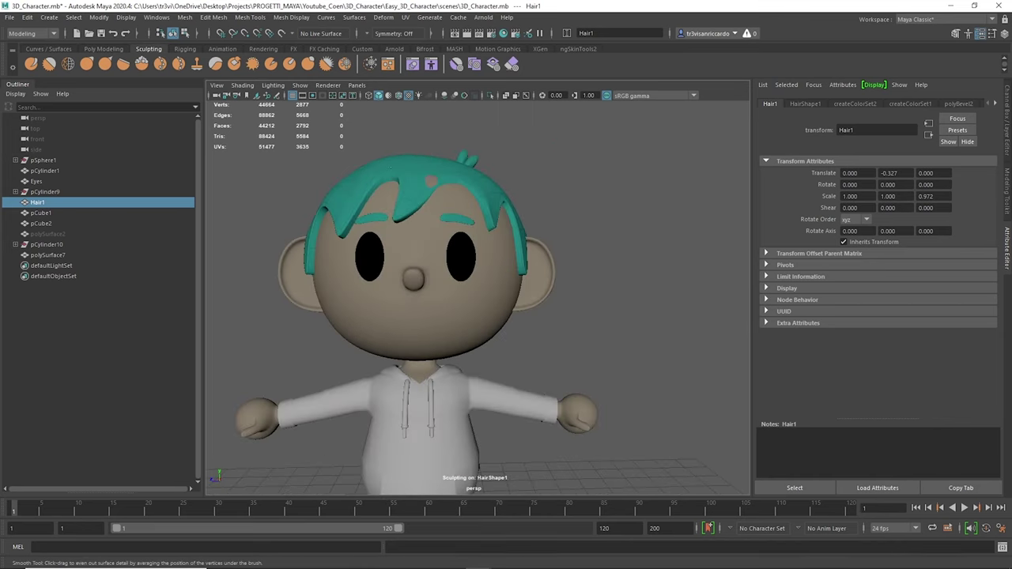
alt+drag(400, 209, 520, 192)
Select the small hair tuft on top and hide the hair temporarily.
key(q)
alt+drag(598, 177, 536, 182)
scroll(411, 209, down, 5)
alt+drag(411, 209, 564, 283)
click(564, 283)
click(510, 170)
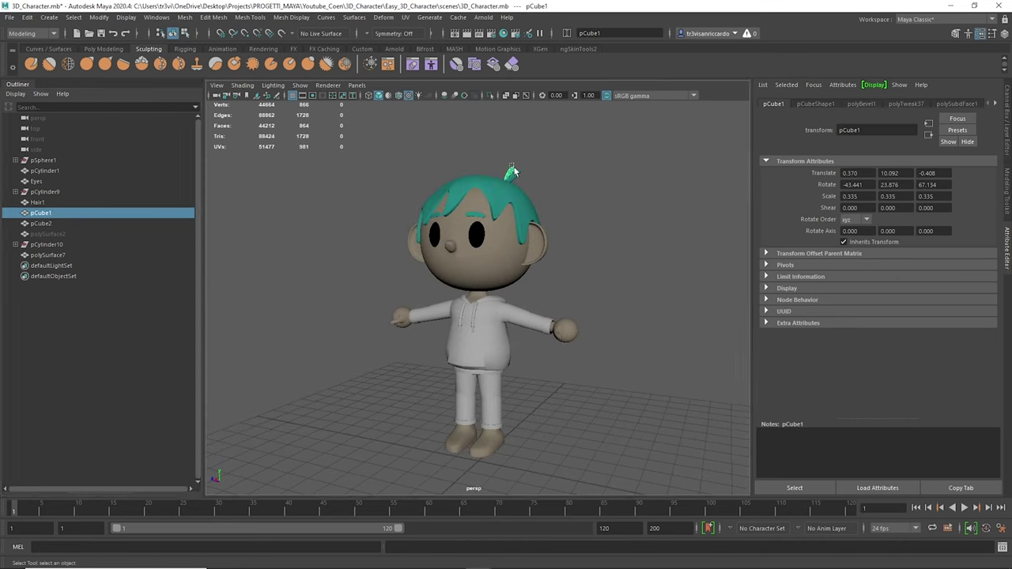
key(ctrl+h)
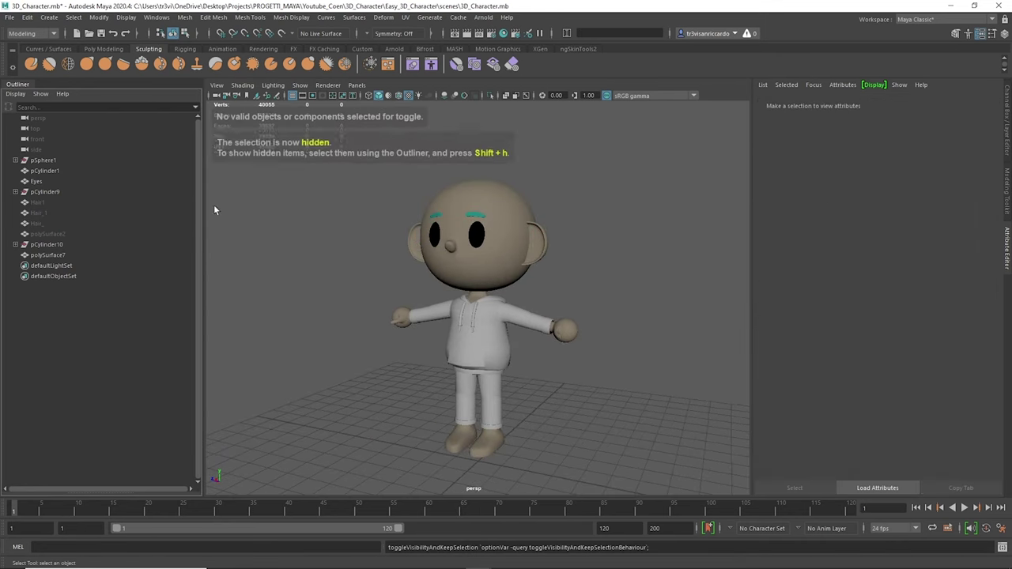
Group the selected clothing pieces and name the group Clothes_Grp.
key(ctrl+z)
key(ctrl+g)
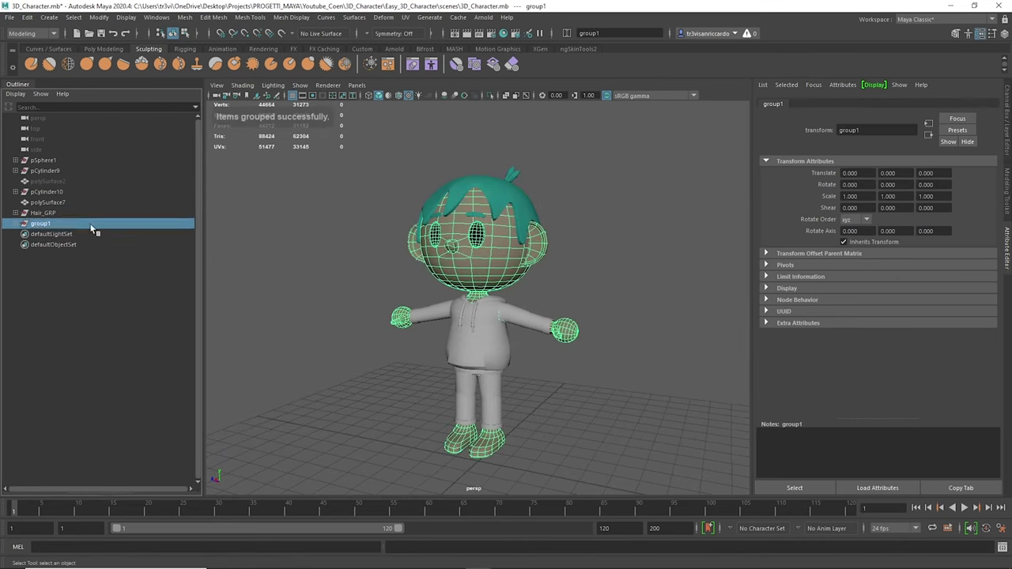
text(Clothes_Grp)
key(Return)
click(395, 343)
alt+drag(394, 343, 263, 340)
Group all the character groups into one named Character, then frame the new cube.
key(ctrl+g)
double_click(44, 229)
text(Character)
key(Return)
click(43, 234)
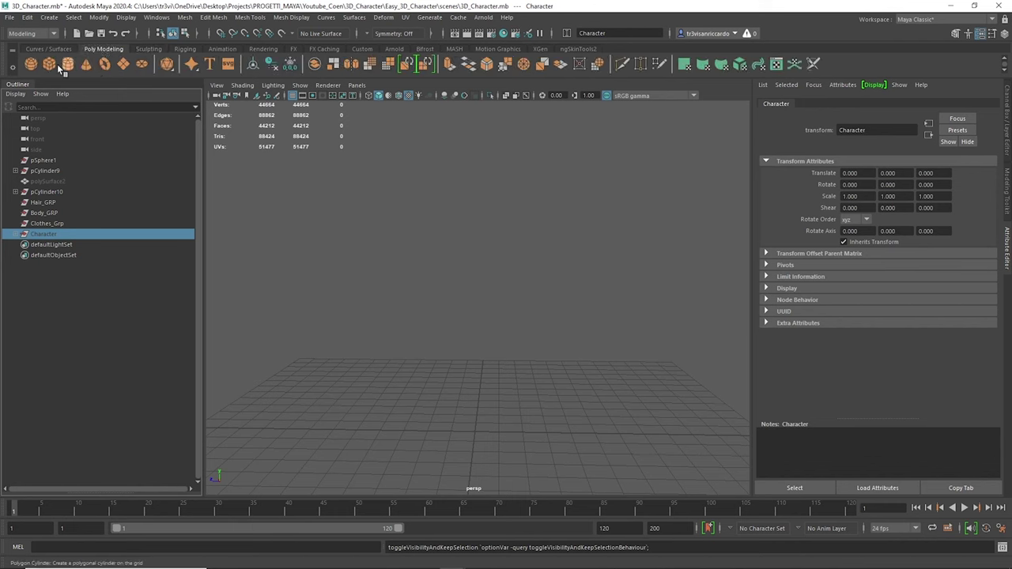
key(f)
shift+right_click(486, 293)
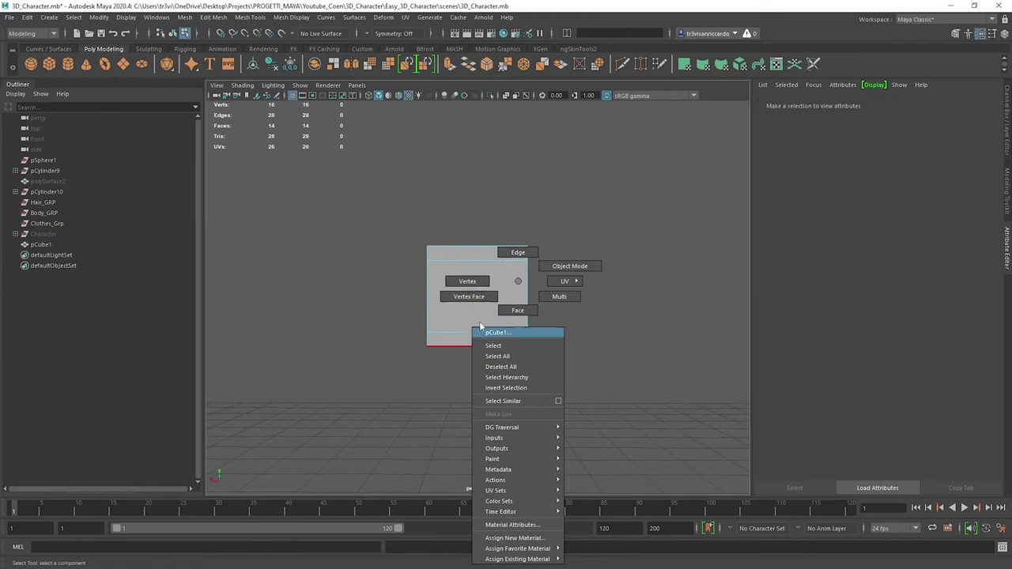
Select the cube's top vertices.
drag(407, 227, 529, 250)
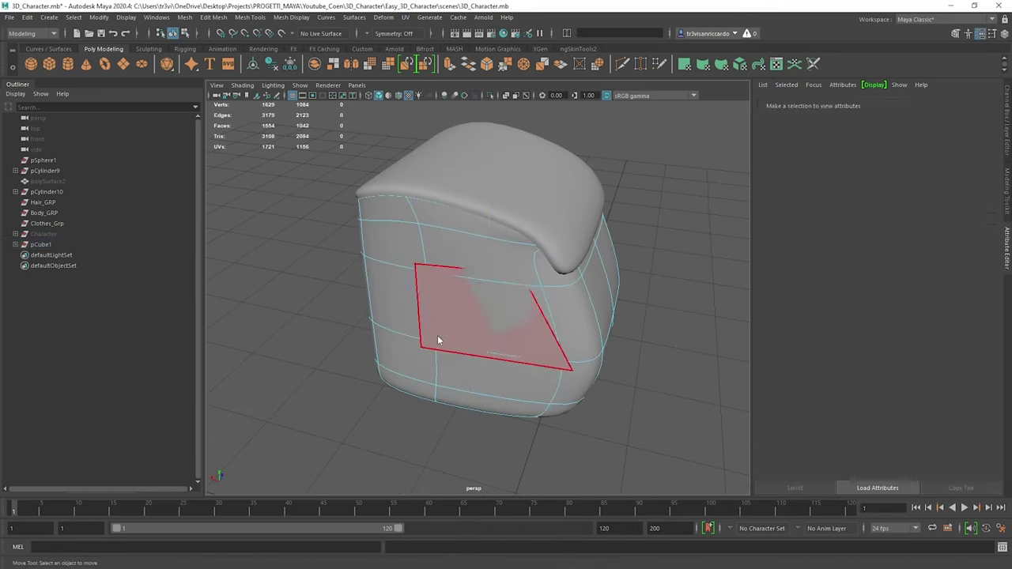
Extract the selected front faces as a separate pocket piece and select one of its edges.
right_drag(467, 278, 402, 260)
mouse_move(402, 260)
alt+mouse_down()
mouse_move(391, 369)
mouse_move(544, 292)
alt+mouse_up()
right_click(554, 275)
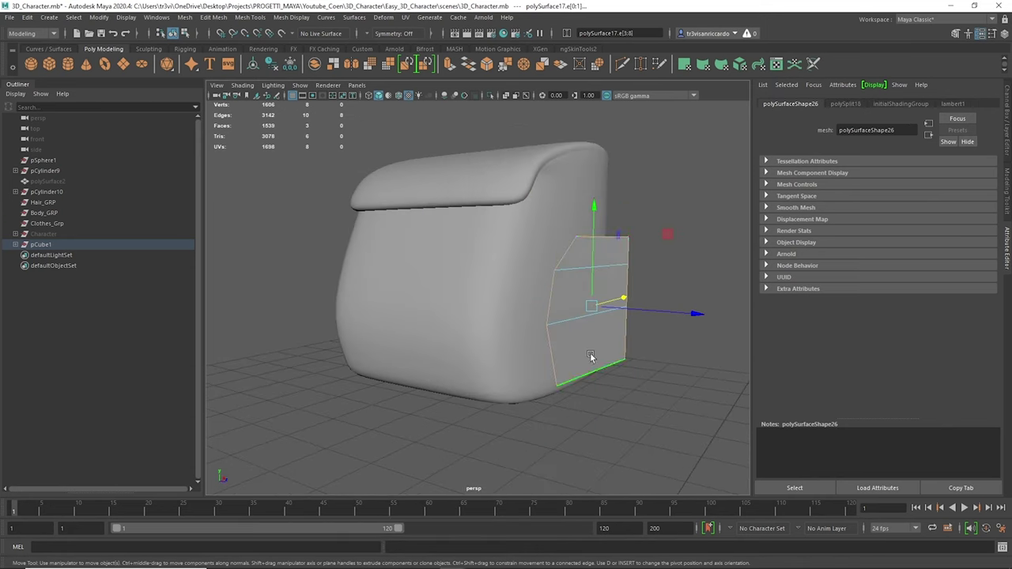
right_click(610, 272)
click(609, 246)
key(w)
click(616, 259)
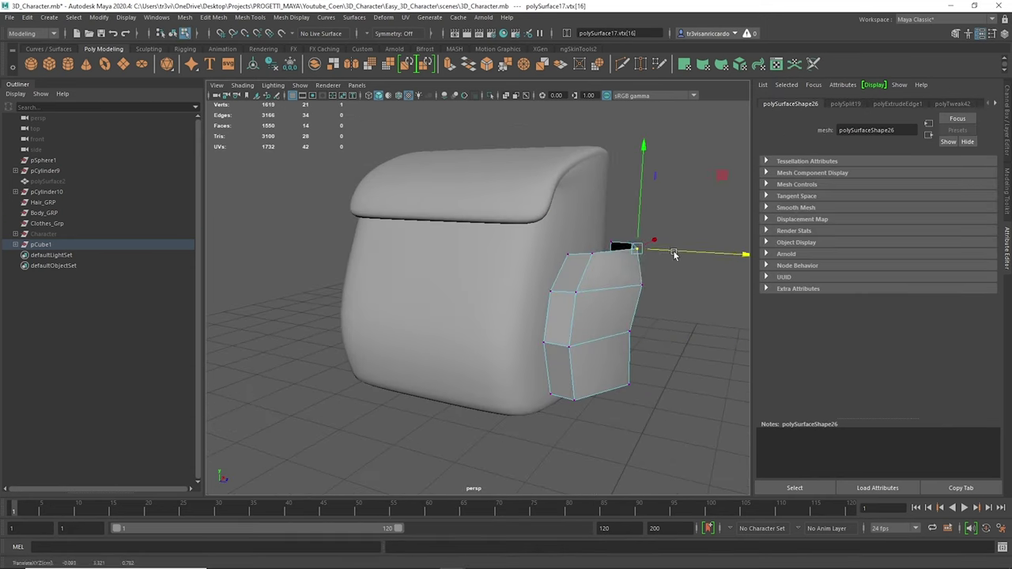
Select pocket vertices and edges, converting the edge selection to vertices.
alt+drag(673, 254, 294, 199)
right_click(293, 199)
mouse_move(522, 281)
alt+mouse_down()
mouse_move(527, 328)
mouse_move(342, 245)
mouse_move(522, 311)
mouse_move(451, 278)
mouse_move(531, 276)
mouse_move(617, 324)
mouse_move(509, 373)
mouse_move(510, 342)
mouse_move(467, 301)
alt+mouse_up()
key(q)
click(508, 374)
scroll(495, 335, up, 5)
key(ctrl+F9)
Select the pocket and one of its edges, then put the sphere into vertex editing.
alt+drag(541, 308, 577, 228)
click(537, 261)
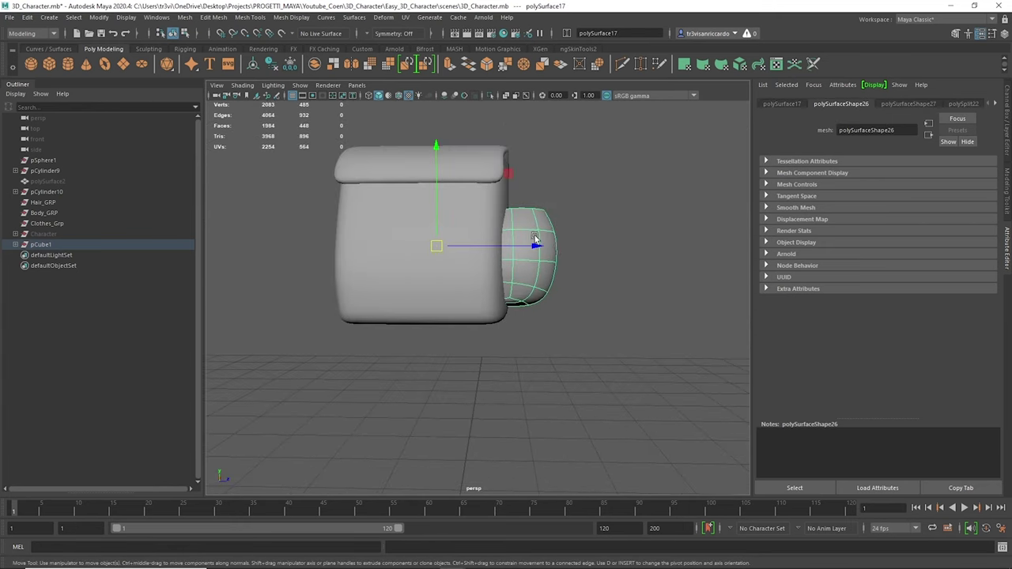
alt+drag(537, 261, 645, 228)
click(498, 251)
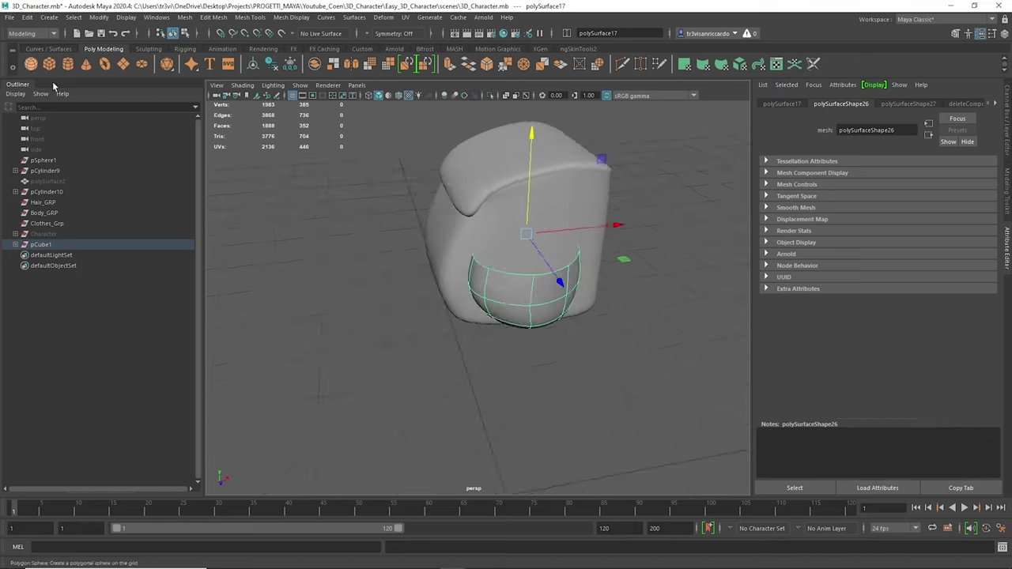
right_drag(451, 226, 466, 230)
scroll(467, 230, down, 3)
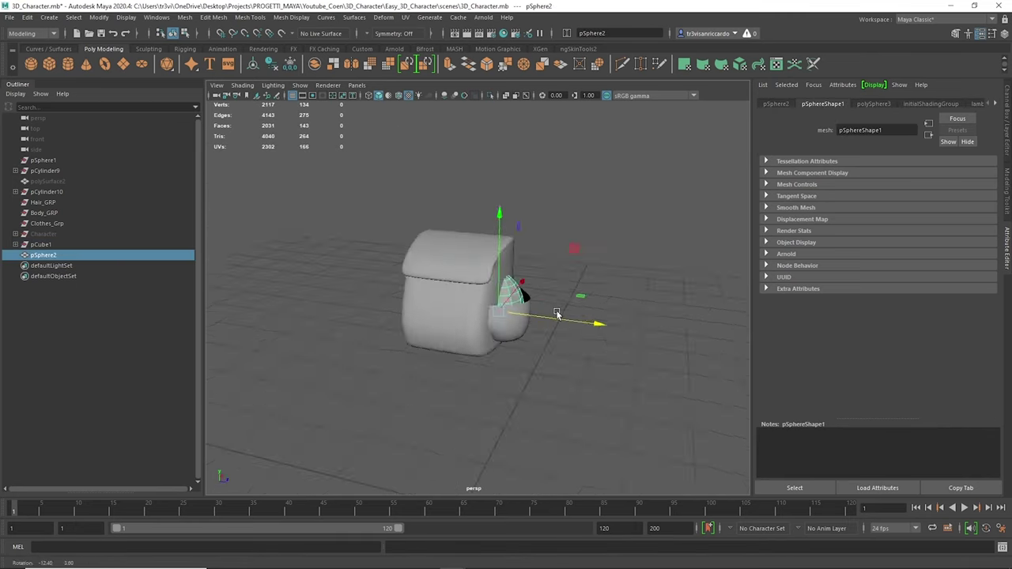
Orbit in close around the backpack's top flap edges and ready them for moving.
alt+drag(571, 321, 423, 285)
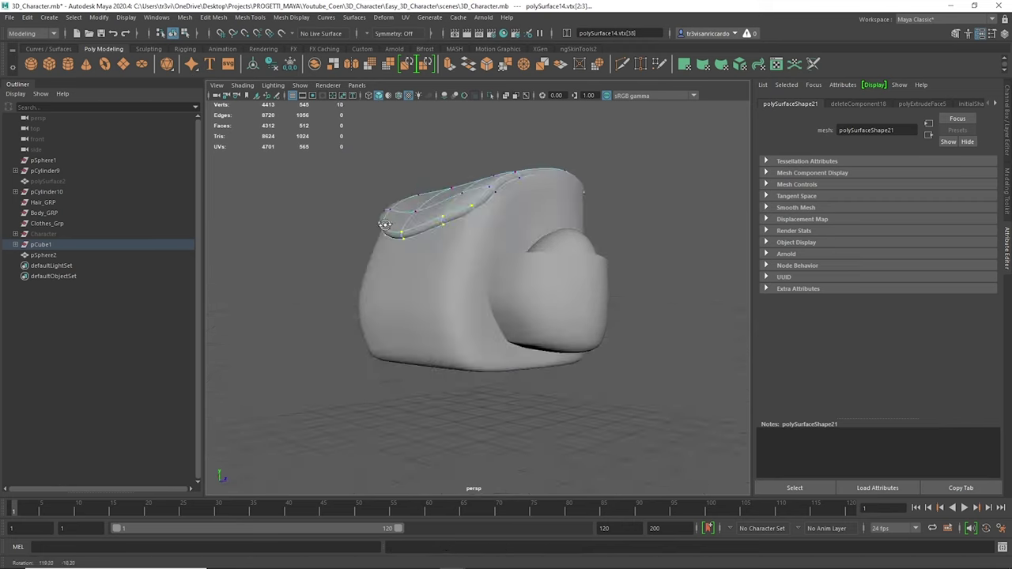
alt+drag(512, 212, 414, 212)
key(w)
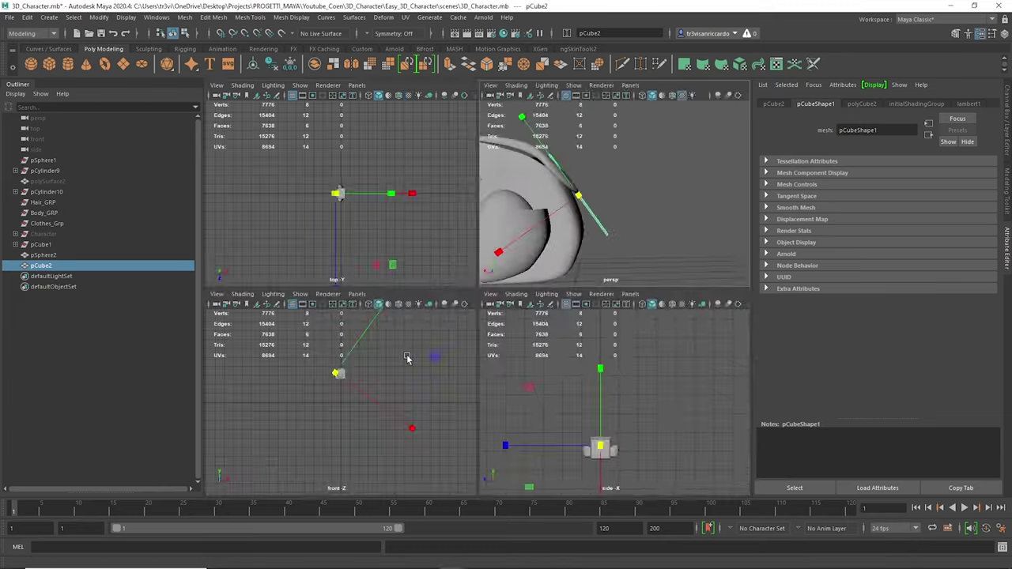
Rotate and reposition the strap's bottom vertices in the enlarged front view.
key(space)
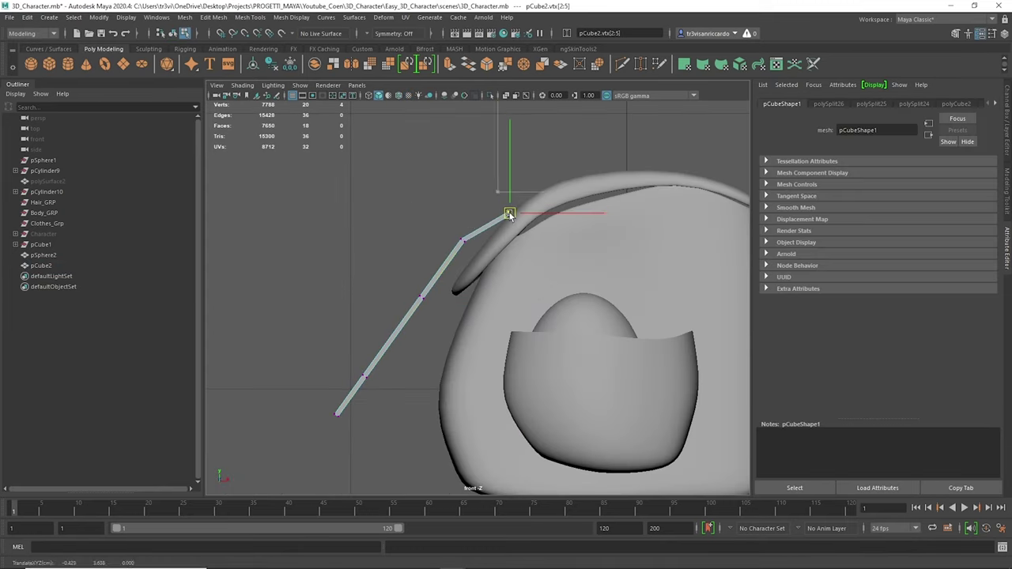
key(e)
scroll(528, 276, up, 2)
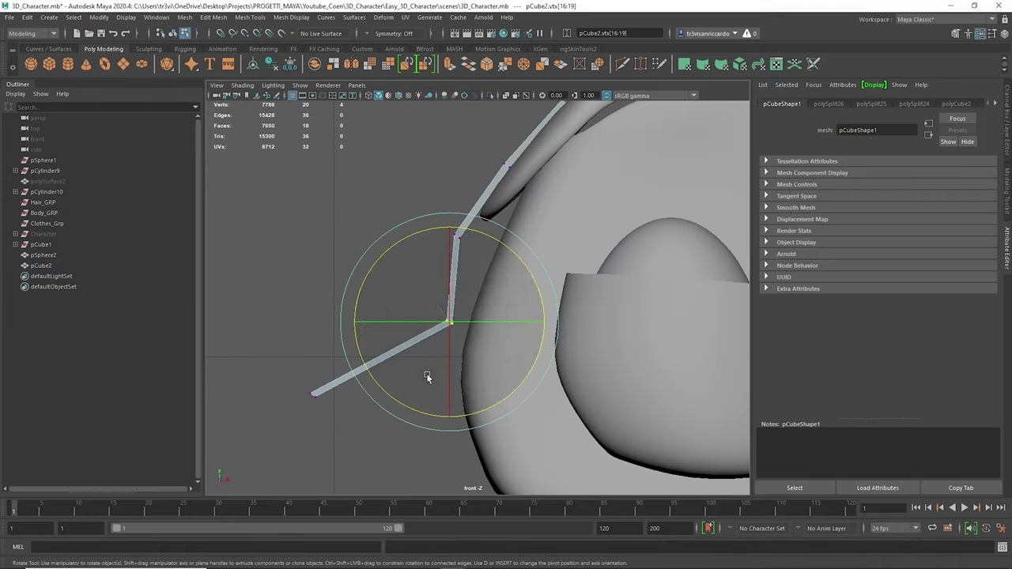
right_drag(316, 305, 285, 288)
key(w)
key(space)
key(space)
alt+drag(533, 262, 419, 263)
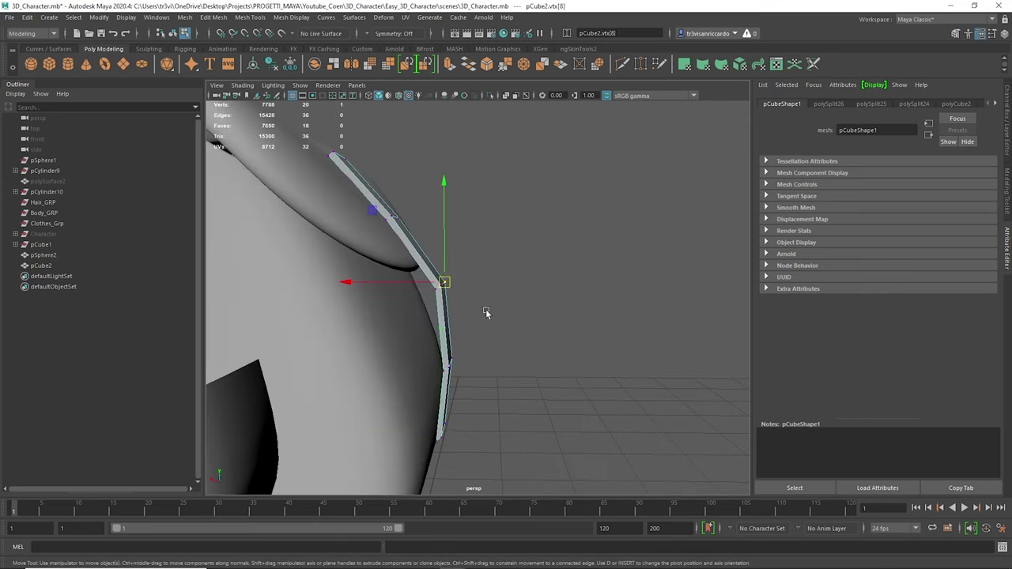
key(w)
Select the next strap vertices, then pick the strap piece's end face in front view.
alt+drag(493, 232, 418, 374)
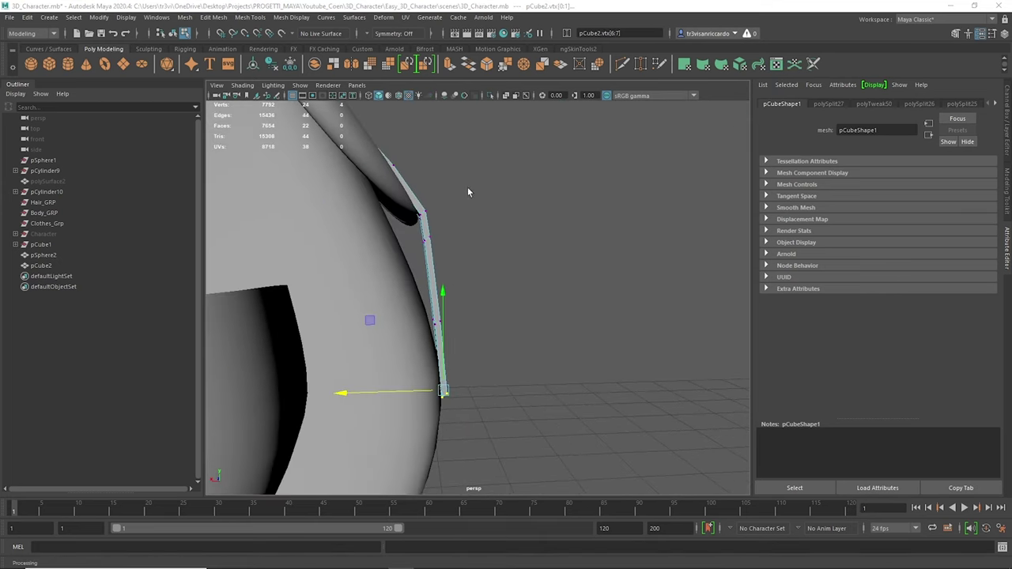
alt+drag(532, 305, 569, 355)
key(q)
click(415, 277)
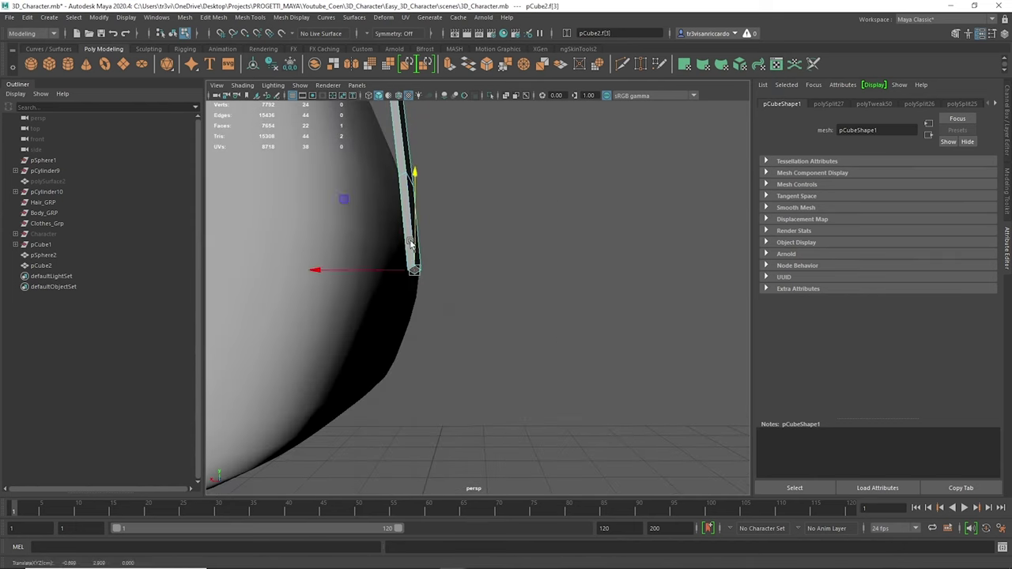
key(F8)
mouse_move(402, 334)
alt+mouse_down()
mouse_move(526, 351)
mouse_move(388, 229)
alt+mouse_up()
click(382, 301)
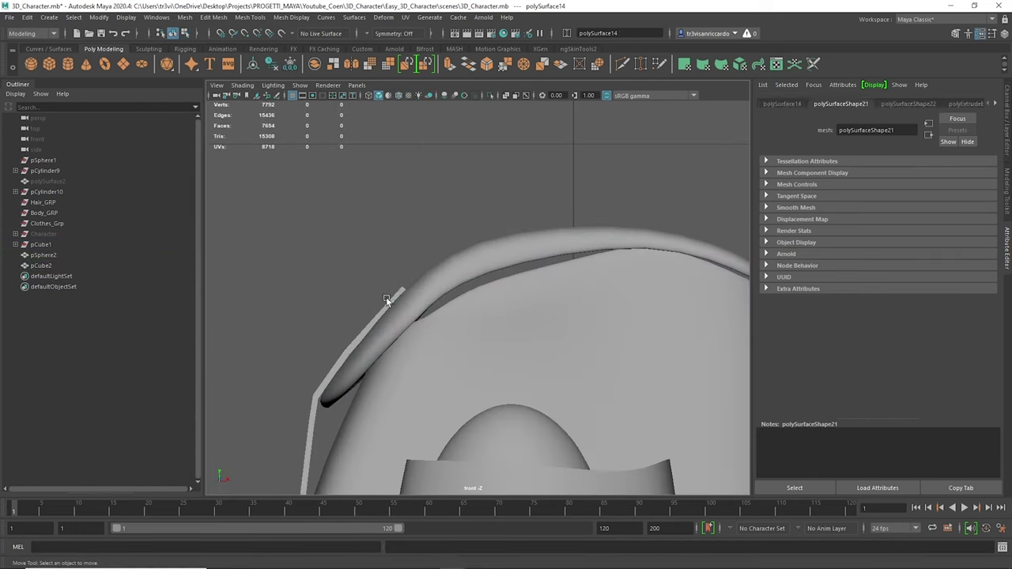
click(393, 282)
Extrude the strap end upward over the flap, rotate its end edge and extrude again.
key(ctrl+e)
drag(399, 286, 455, 243)
mouse_move(536, 226)
mouse_down()
mouse_move(644, 219)
mouse_move(547, 206)
mouse_move(595, 213)
mouse_up()
click(547, 206)
key(e)
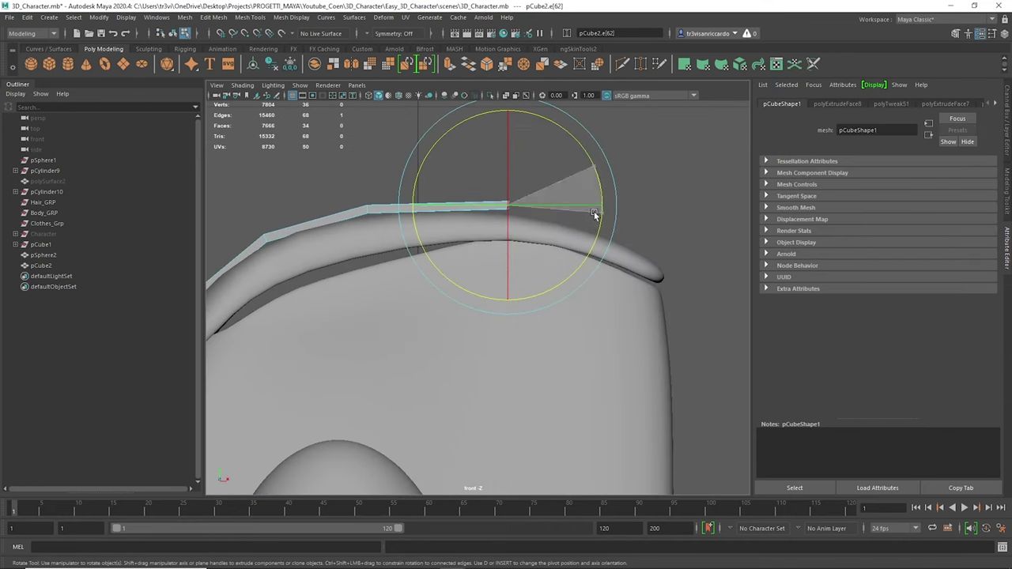
key(ctrl+e)
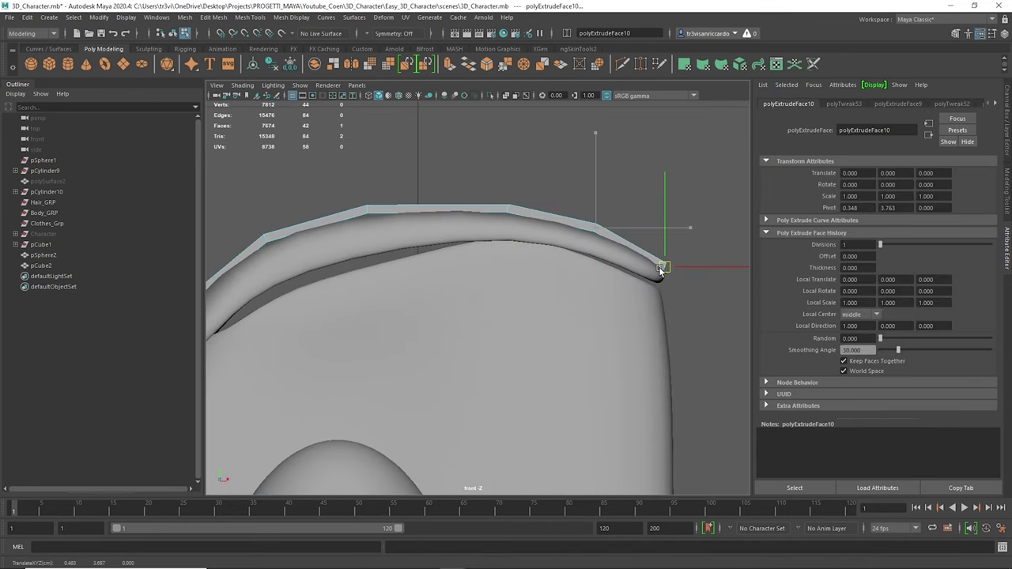
Extrude the strap's end edges once more and insert an edge loop across the strap.
key(F10)
click(670, 266)
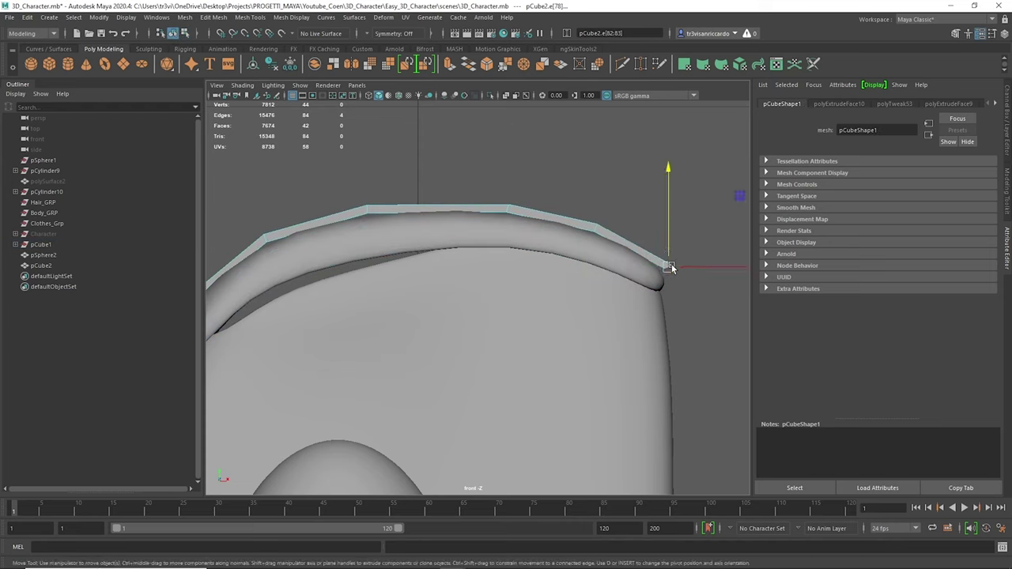
key(ctrl+e)
key(e)
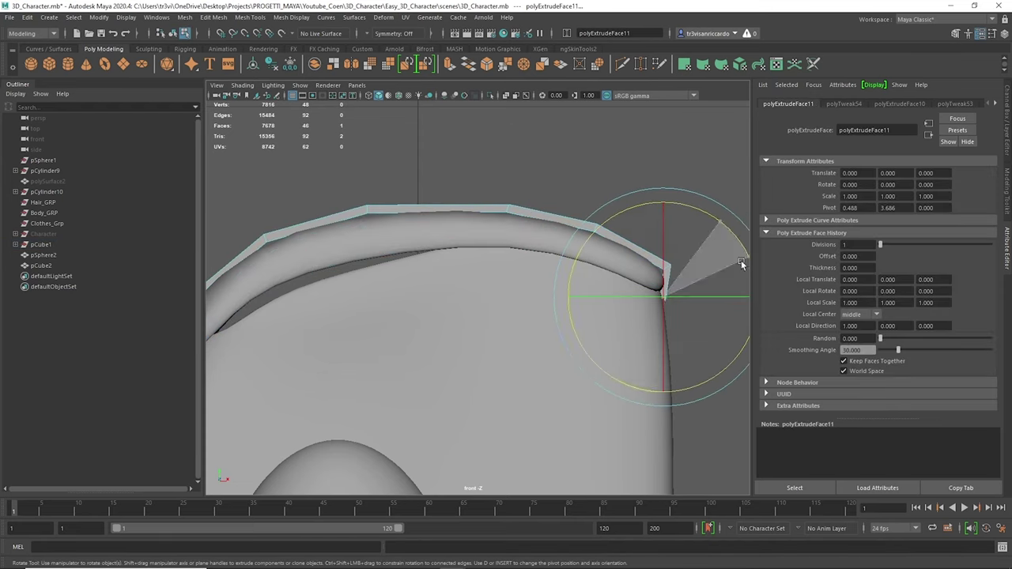
click(623, 65)
ctrl+click(664, 283)
Rotate the strap's other end edges so it bends down the bag's left side.
scroll(454, 239, down, 3)
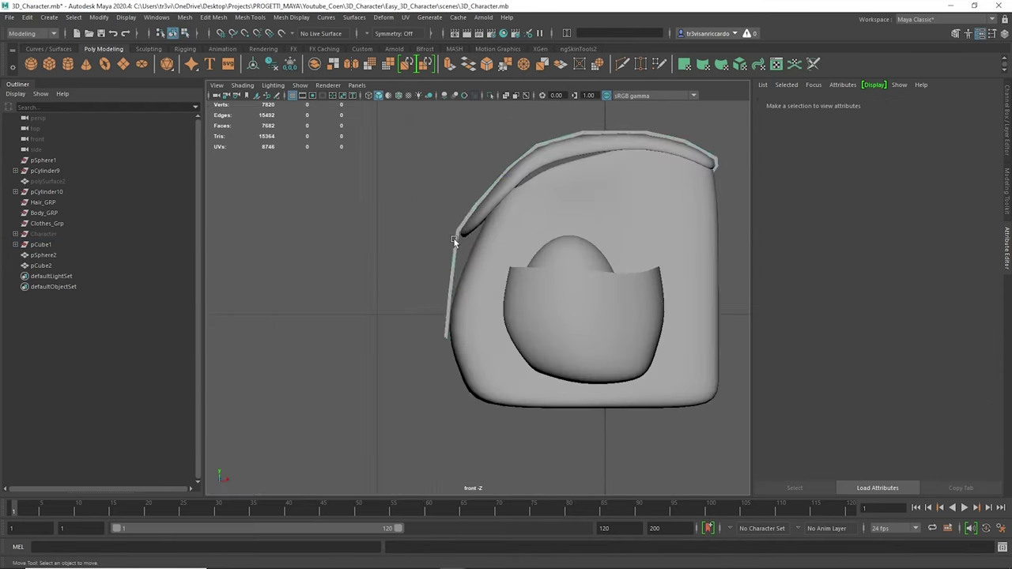
scroll(448, 224, up, 5)
click(443, 198)
key(e)
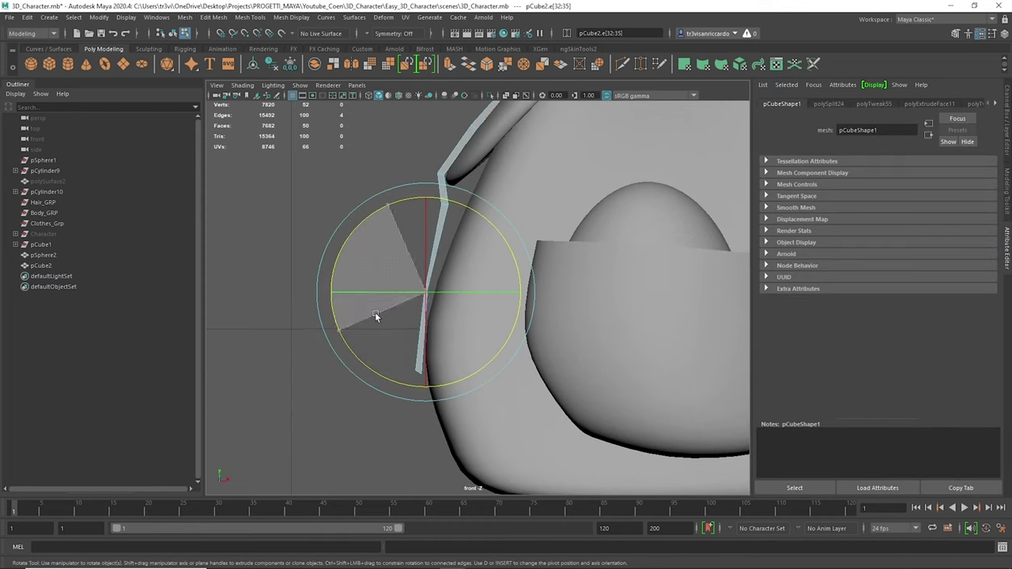
drag(375, 312, 411, 269)
scroll(441, 226, down, 4)
Duplicate the selected strap faces into a separate piece.
key(q)
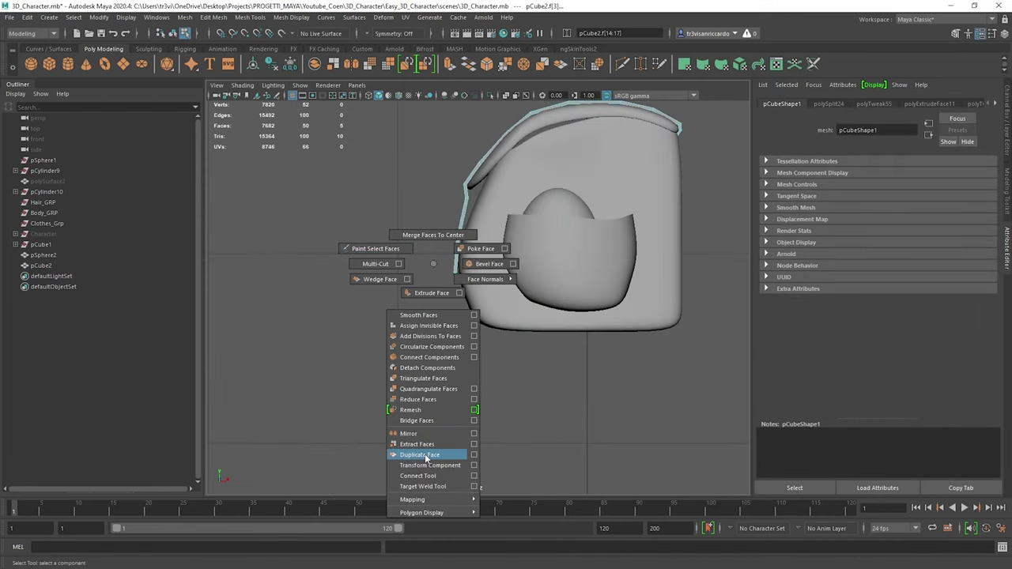
click(424, 454)
scroll(462, 280, up, 2)
shift+right_drag(430, 223, 446, 233)
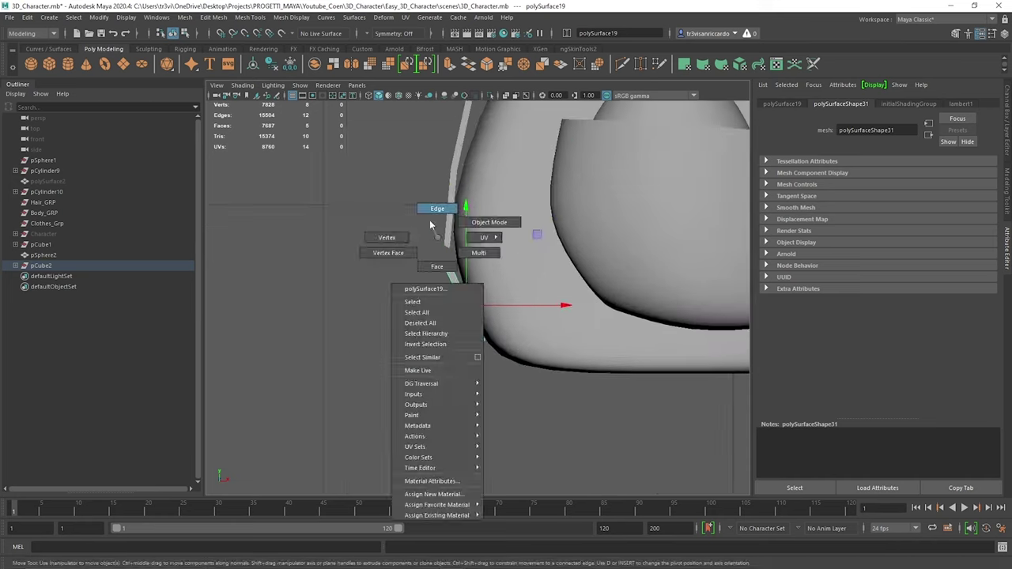
click(440, 255)
scroll(439, 258, up, 1)
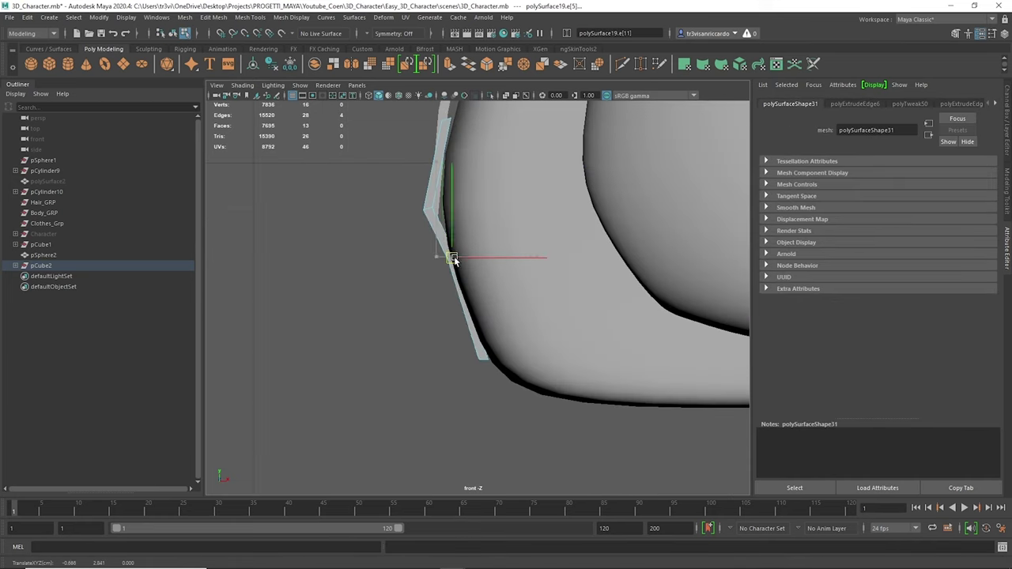
key(ctrl+z)
key(ctrl+z)
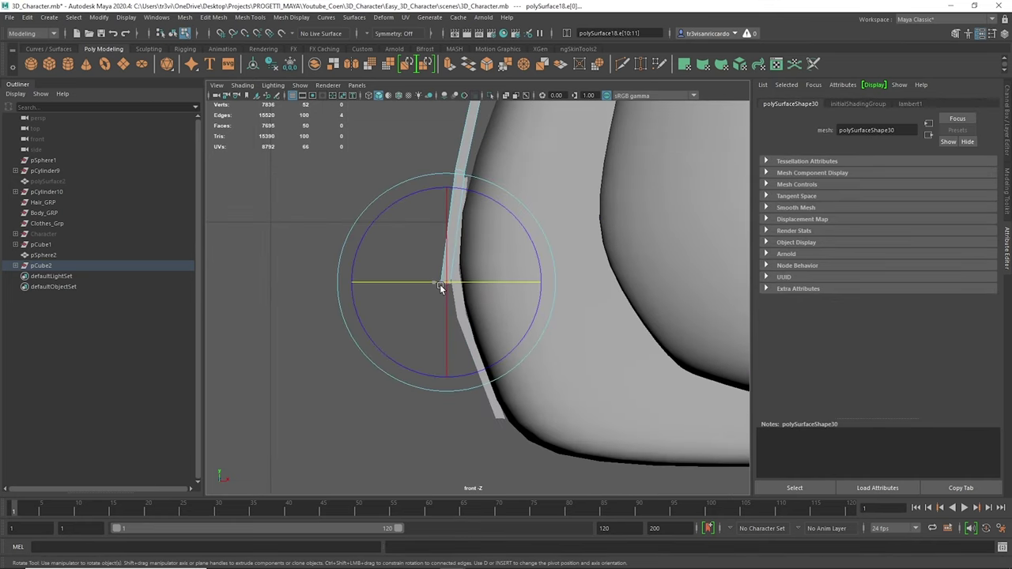
Extrude the duplicated piece's edge loop with Ctrl+E and move it into place.
mouse_move(454, 178)
alt+middle_down()
mouse_move(422, 293)
mouse_move(402, 224)
alt+middle_up()
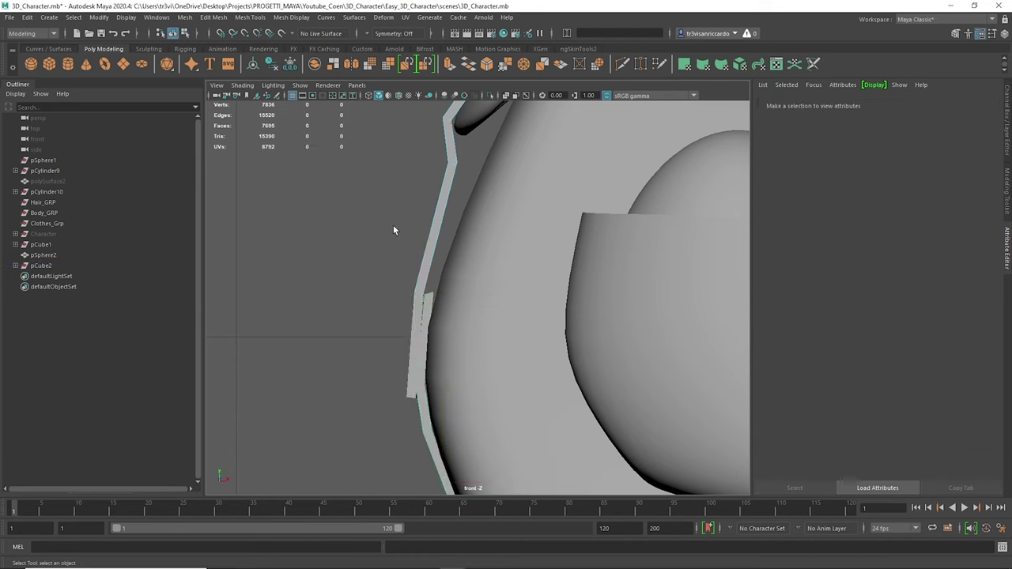
alt+drag(484, 319, 540, 401)
click(625, 269)
alt+drag(645, 271, 553, 260)
double_click(480, 264)
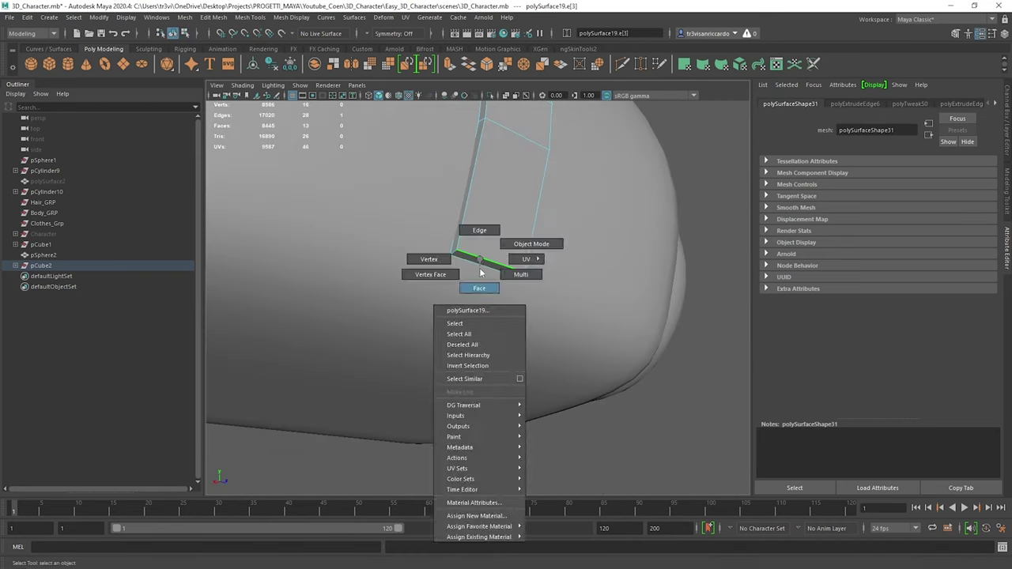
alt+drag(514, 300, 522, 316)
key(ctrl+e)
mouse_move(495, 271)
mouse_down()
mouse_move(552, 250)
mouse_move(468, 238)
mouse_up()
double_click(468, 238)
key(3)
scroll(449, 266, down, 5)
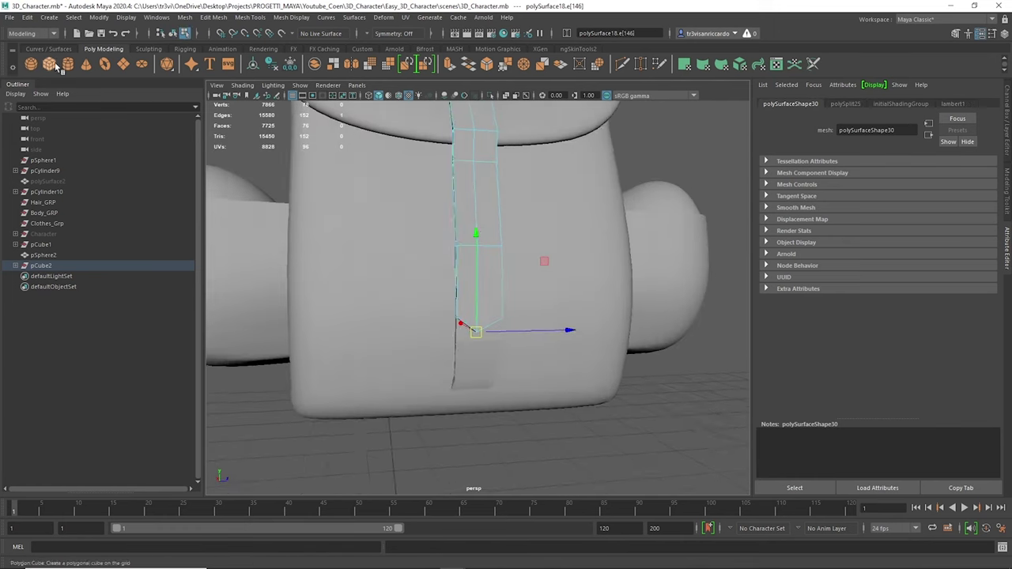
Create a buckle cube and move it onto the strap.
click(404, 261)
drag(542, 283, 472, 281)
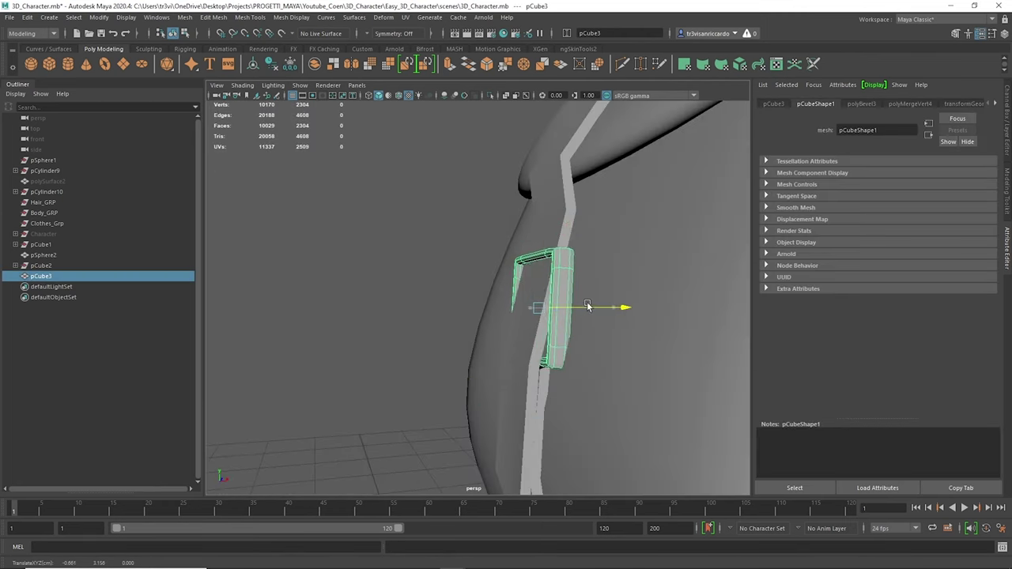
alt+drag(588, 306, 530, 278)
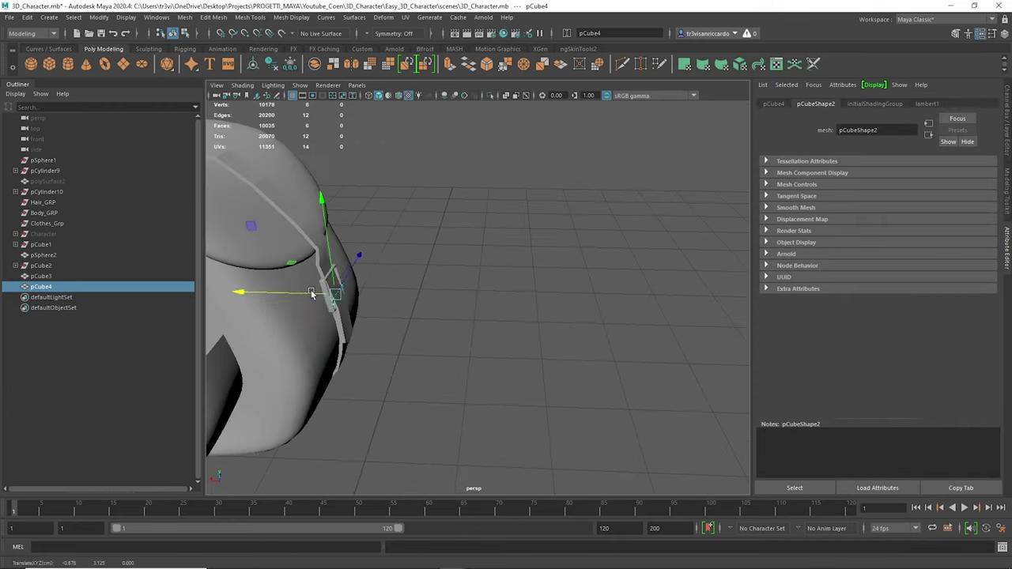
key(f)
mouse_move(474, 284)
alt+mouse_down()
mouse_move(472, 295)
mouse_move(485, 293)
mouse_move(476, 301)
mouse_move(443, 285)
mouse_move(490, 277)
alt+mouse_up()
Select the strap's edges and bevel them with Ctrl+B.
click(485, 294)
right_click(481, 282)
click(481, 252)
key(ctrl+b)
right_click(359, 265)
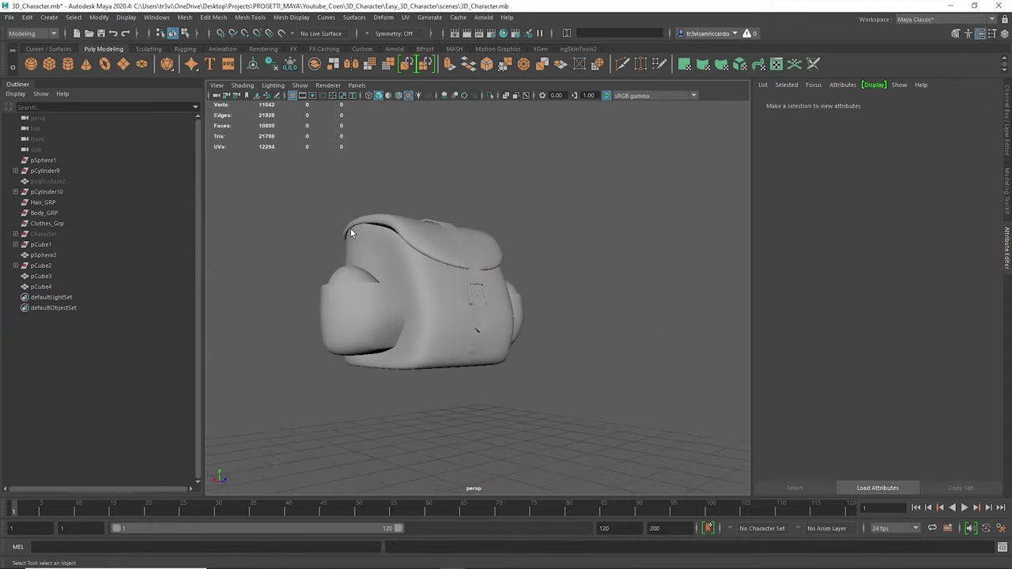
Adjust the vertices along the bag's top edge.
click(380, 236)
scroll(305, 191, down, 3)
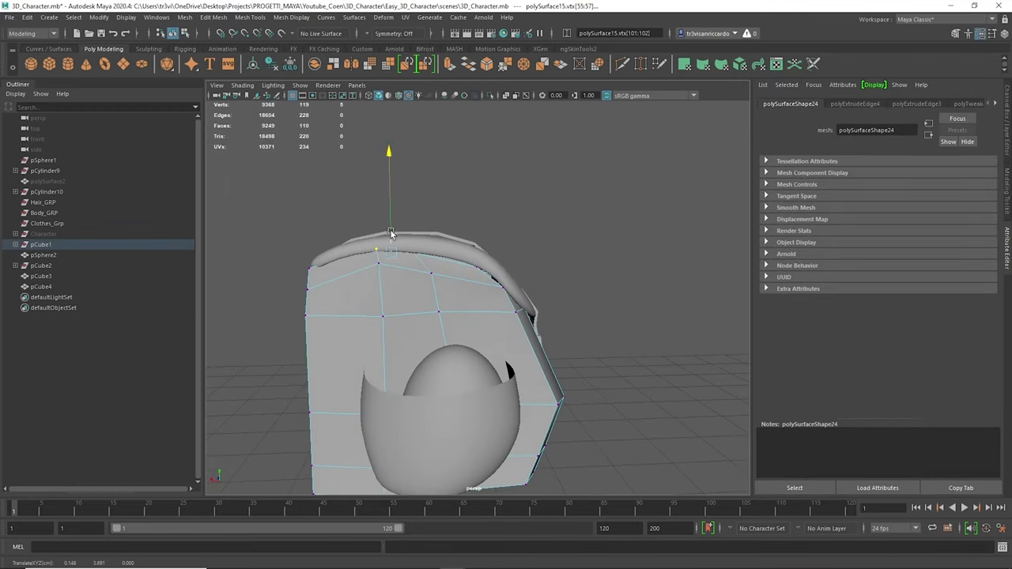
alt+drag(490, 276, 484, 227)
click(484, 227)
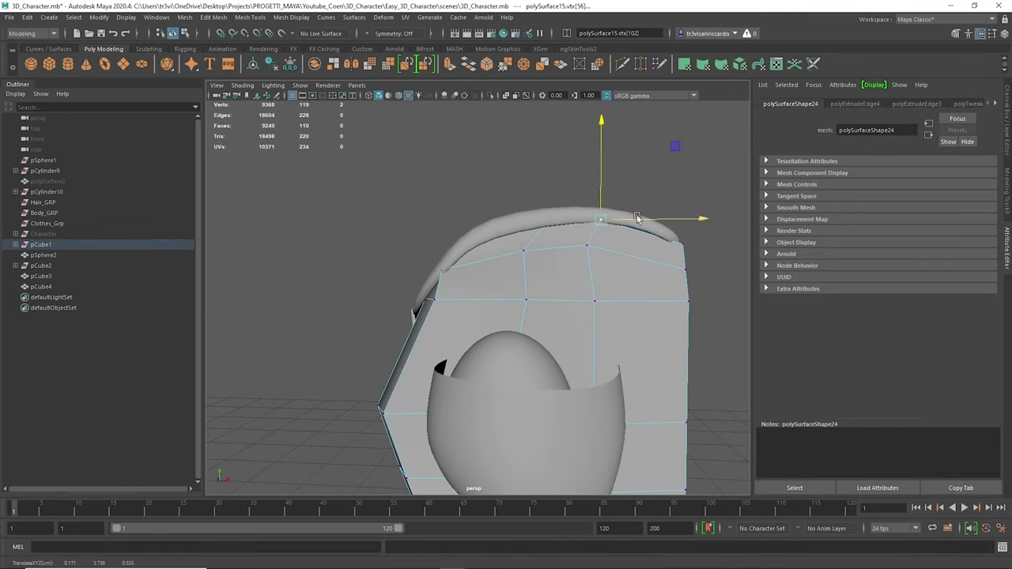
scroll(656, 208, down, 2)
click(671, 232)
scroll(553, 320, down, 3)
Scale the bag's bottom vertices for a rounder base and add the new cube pCube5.
alt+drag(536, 401, 474, 356)
click(474, 355)
drag(380, 293, 548, 308)
key(r)
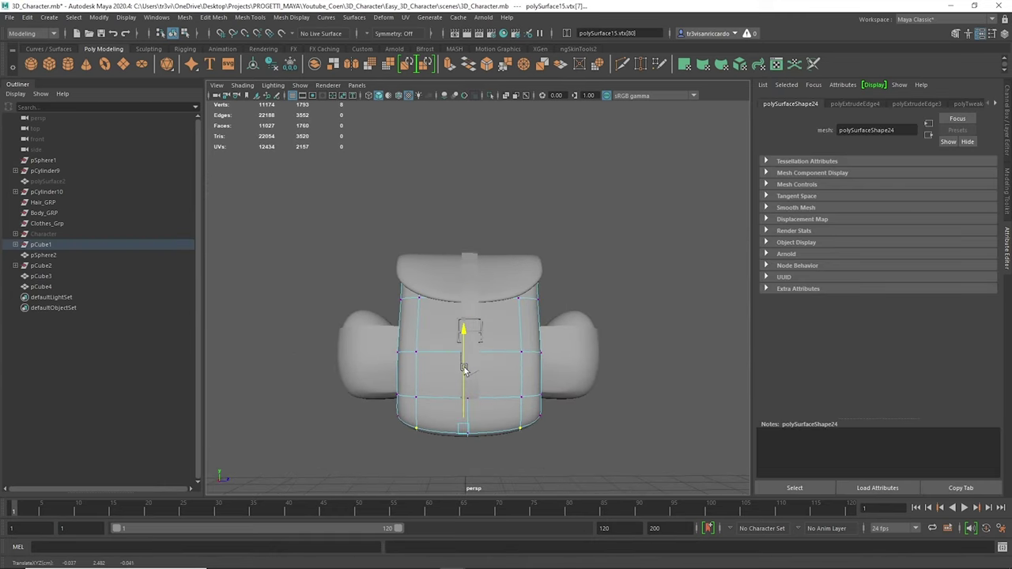
mouse_move(469, 399)
alt+mouse_down()
mouse_move(400, 384)
mouse_move(465, 453)
alt+mouse_up()
mouse_move(466, 454)
alt+mouse_down()
mouse_move(459, 450)
mouse_move(536, 451)
mouse_move(441, 390)
mouse_move(639, 349)
alt+mouse_up()
scroll(639, 349, down, 3)
click(49, 63)
key(w)
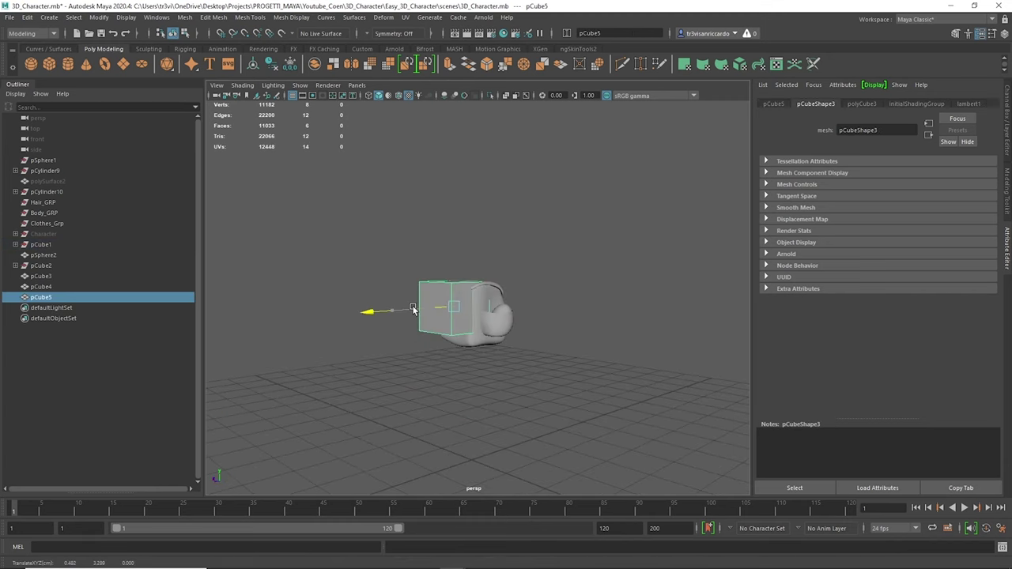
Delete the cube's end faces and select its open end edges.
mouse_move(366, 283)
alt+mouse_down()
mouse_move(418, 211)
mouse_move(442, 237)
mouse_move(490, 234)
mouse_move(379, 217)
alt+mouse_up()
key(e)
key(ctrl+z)
right_drag(372, 194, 301, 185)
alt+drag(300, 185, 232, 281)
click(463, 372)
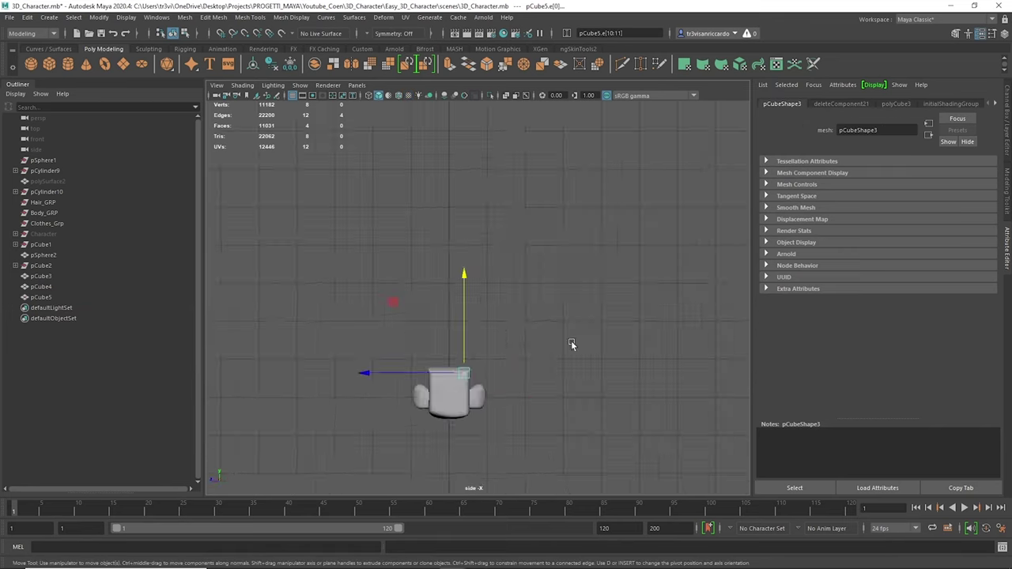
alt+drag(571, 344, 461, 203)
scroll(462, 203, up, 5)
Extrude the edges repeatedly into a curved loop, add a corner edge loop, and bevel it.
key(ctrl+e)
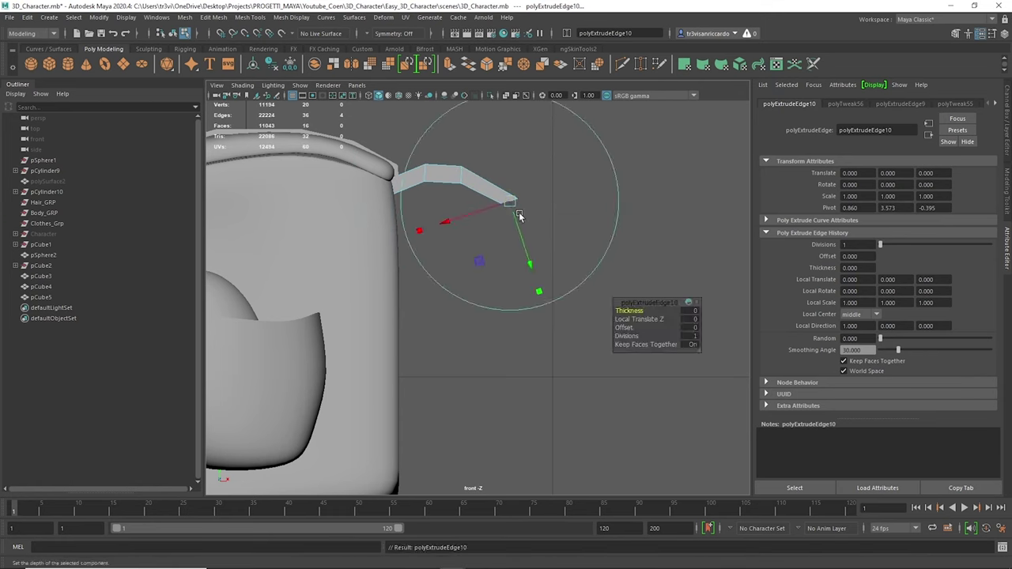
drag(519, 215, 549, 305)
click(542, 237)
key(ctrl+e)
key(e)
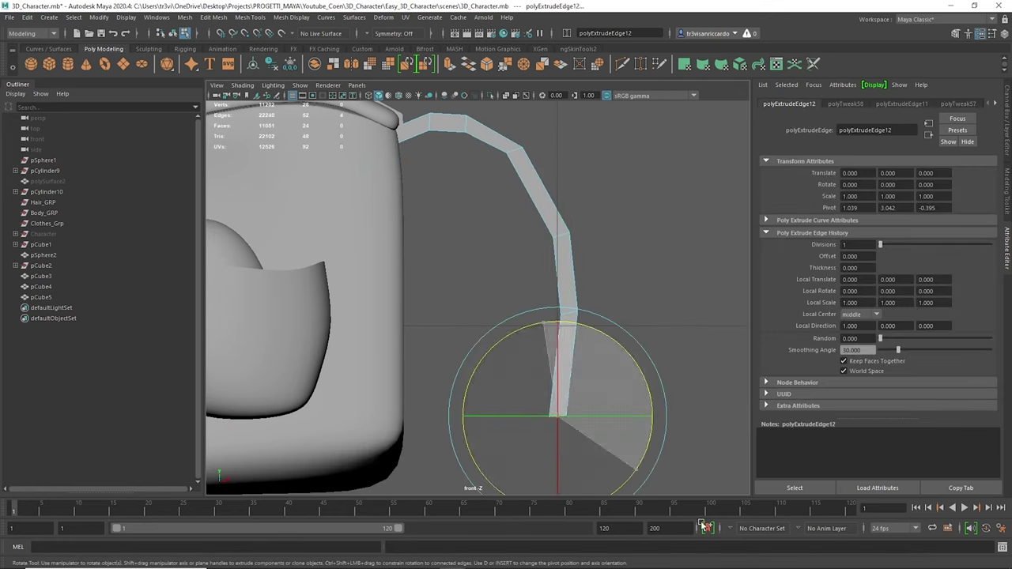
ctrl+click(492, 426)
key(w)
drag(492, 427, 507, 459)
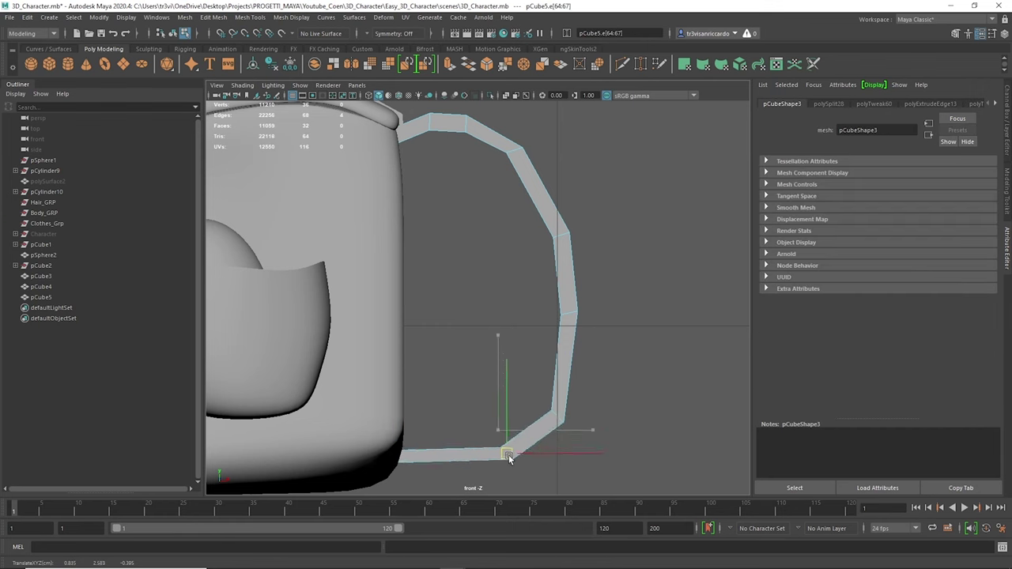
key(space)
key(space)
mouse_move(436, 171)
alt+mouse_down()
mouse_move(484, 208)
mouse_move(612, 199)
mouse_move(530, 229)
alt+mouse_up()
key(ctrl+b)
Select an edge of the front pocket on the bag's other side.
key(q)
click(612, 199)
click(377, 448)
mouse_move(376, 448)
alt+mouse_down()
mouse_move(513, 276)
mouse_move(619, 345)
mouse_move(607, 295)
alt+mouse_up()
click(513, 277)
key(w)
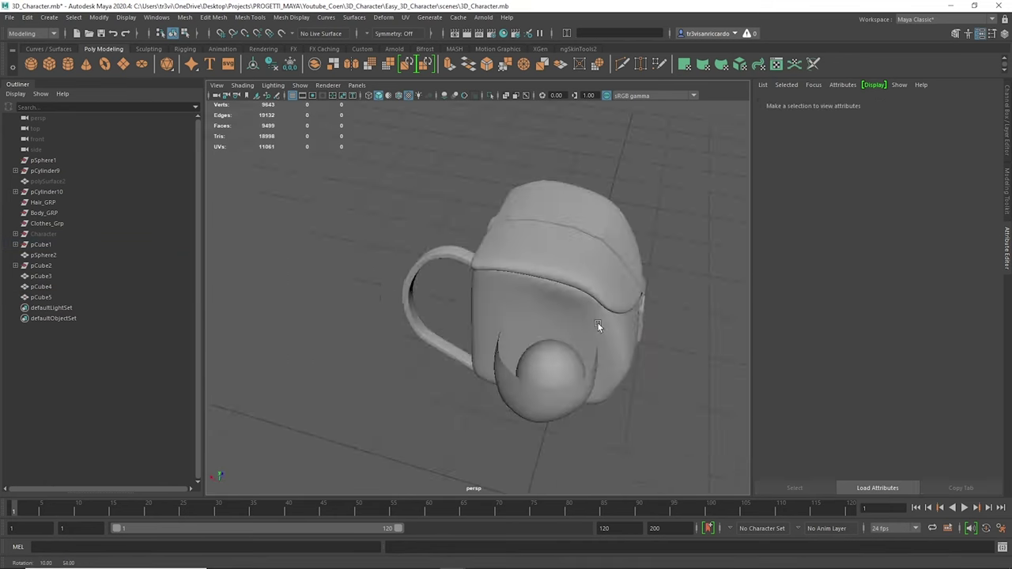
Thicken the front pocket's rim by extruding its edge loop.
scroll(607, 295, up, 5)
shift+right_drag(440, 282, 474, 263)
alt+drag(429, 293, 371, 279)
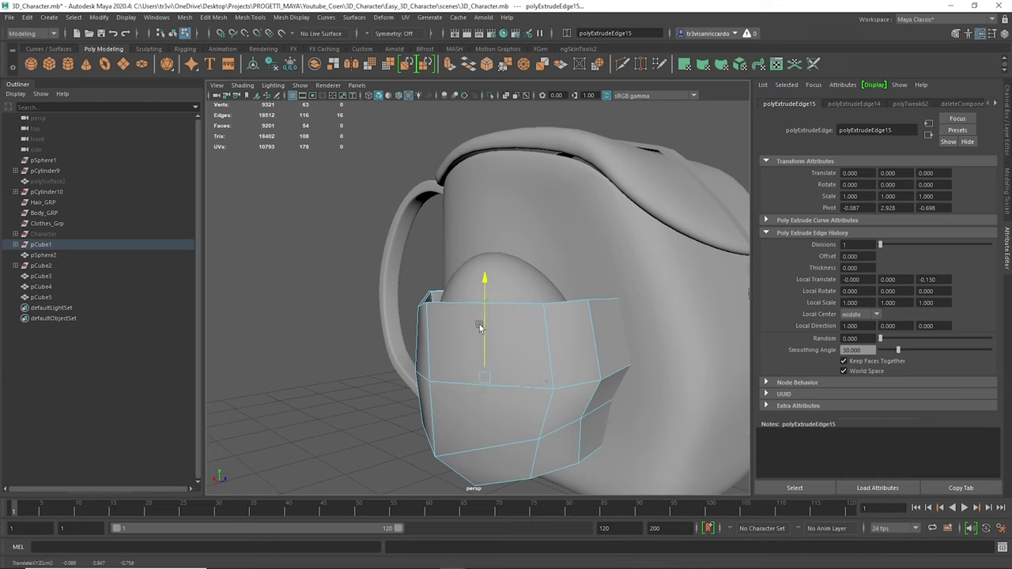
alt+drag(483, 345, 395, 269)
right_drag(395, 269, 427, 245)
click(454, 273)
mouse_move(427, 245)
alt+mouse_down()
mouse_move(463, 277)
mouse_move(369, 283)
mouse_move(483, 281)
alt+mouse_up()
Select and tweak vertices along the bag body's right edge.
click(482, 281)
right_drag(482, 281, 483, 343)
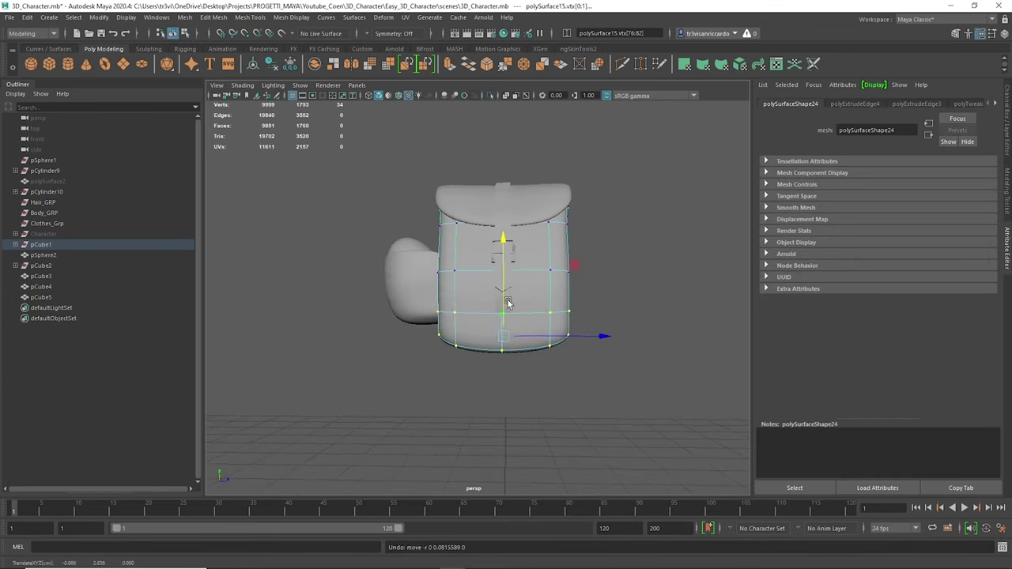
alt+drag(393, 351, 447, 330)
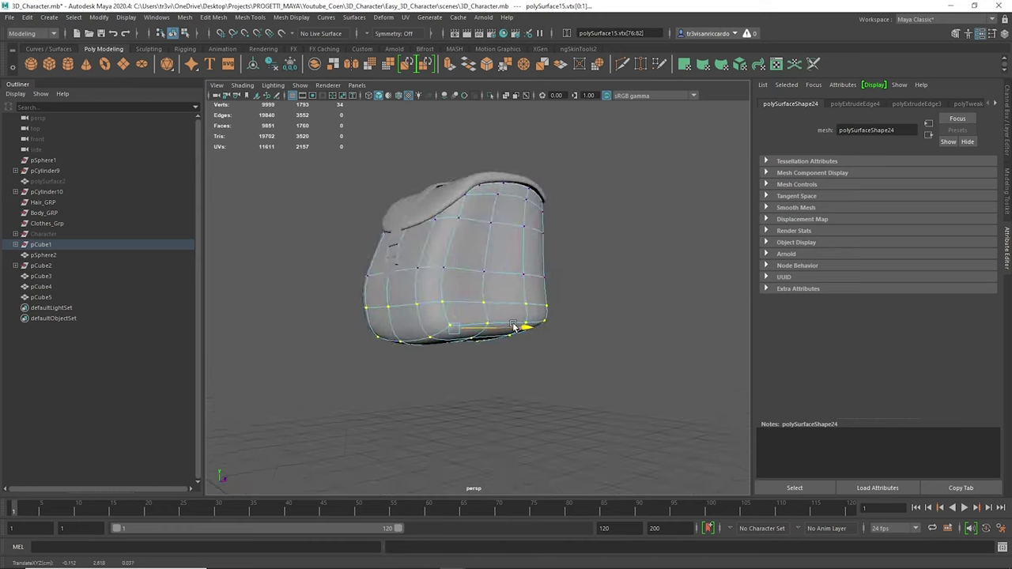
alt+drag(341, 295, 475, 317)
scroll(553, 332, up, 3)
mouse_move(620, 102)
shift+mouse_down()
mouse_move(569, 380)
mouse_move(532, 328)
shift+mouse_up()
scroll(587, 388, down, 3)
Check a strap up close, then unhide the Character group and select it.
click(474, 261)
key(f)
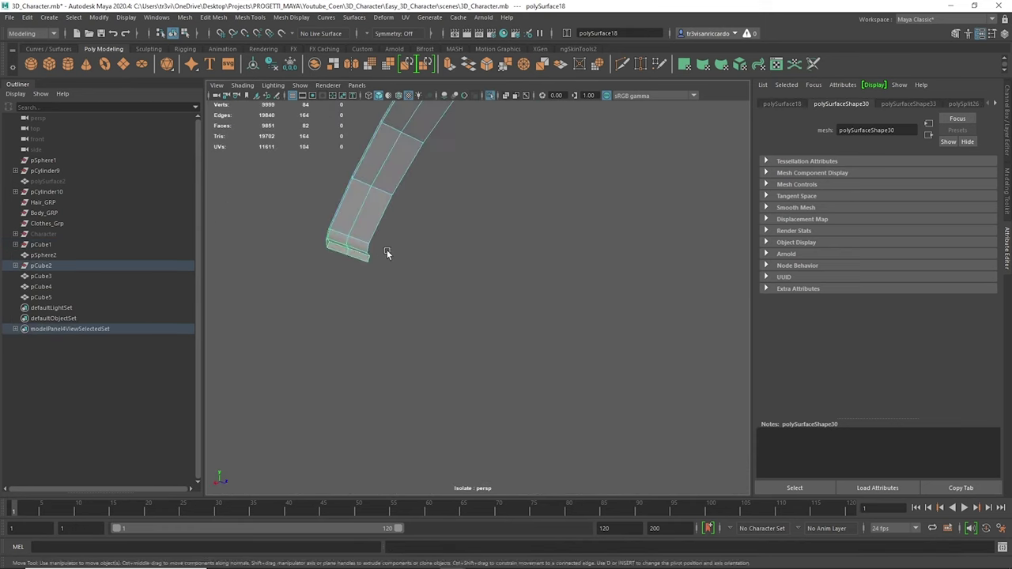
alt+drag(387, 249, 443, 222)
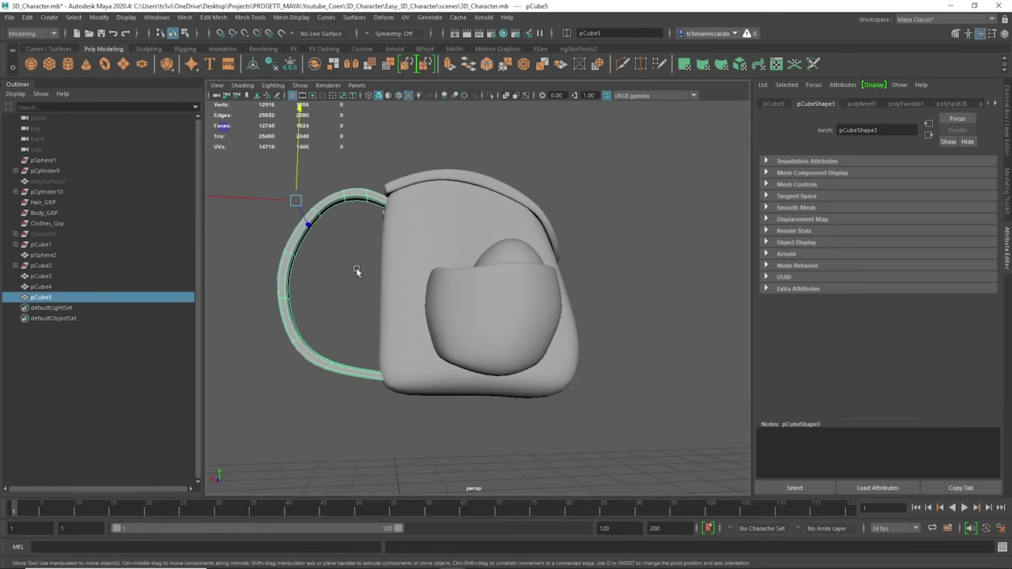
right_drag(372, 266, 373, 266)
alt+drag(442, 334, 425, 275)
click(44, 234)
key(h)
click(41, 266)
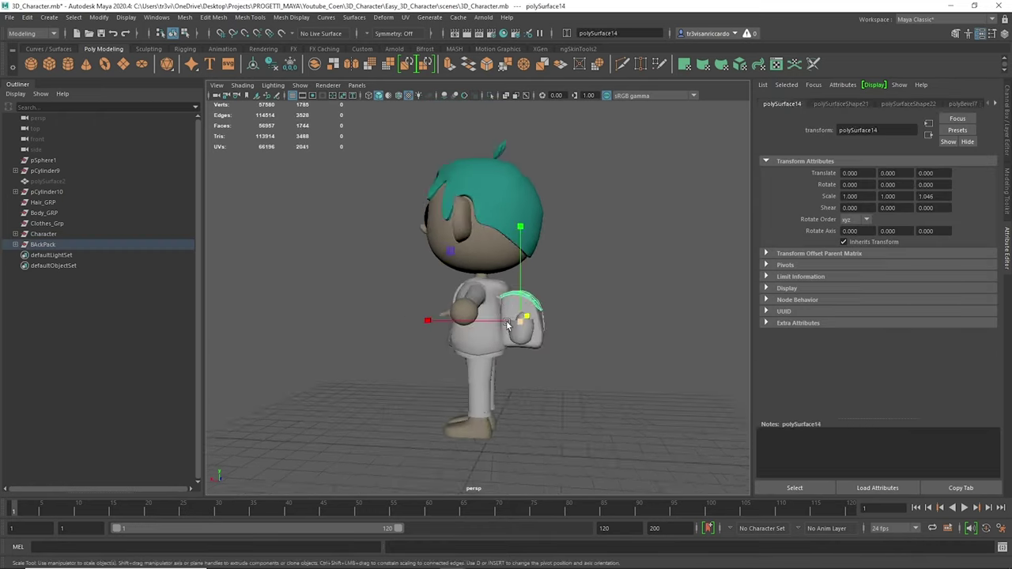
Select strap vertex rings on the chest, switching wireframe and X-ray to see through the model.
key(4)
alt+drag(481, 304, 632, 252)
right_drag(632, 251, 581, 249)
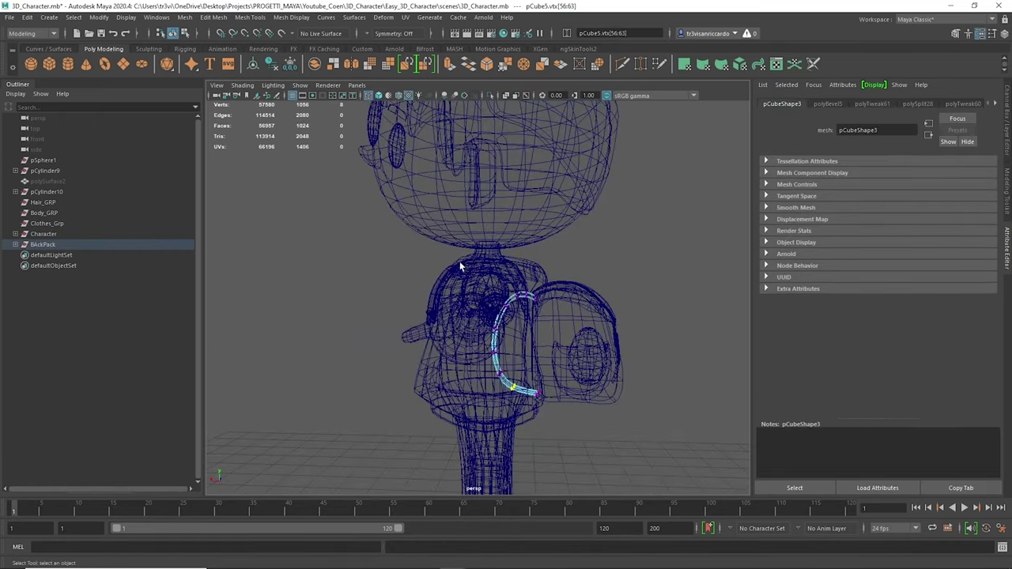
alt+drag(492, 404, 526, 96)
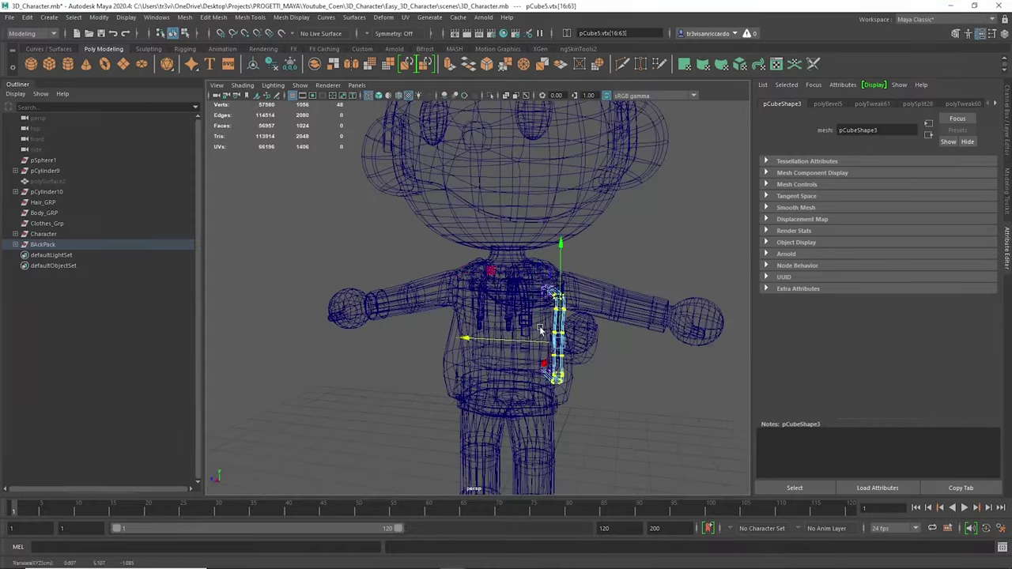
key(6)
click(526, 97)
mouse_move(491, 316)
alt+mouse_down()
mouse_move(585, 301)
mouse_move(506, 237)
alt+mouse_up()
key(e)
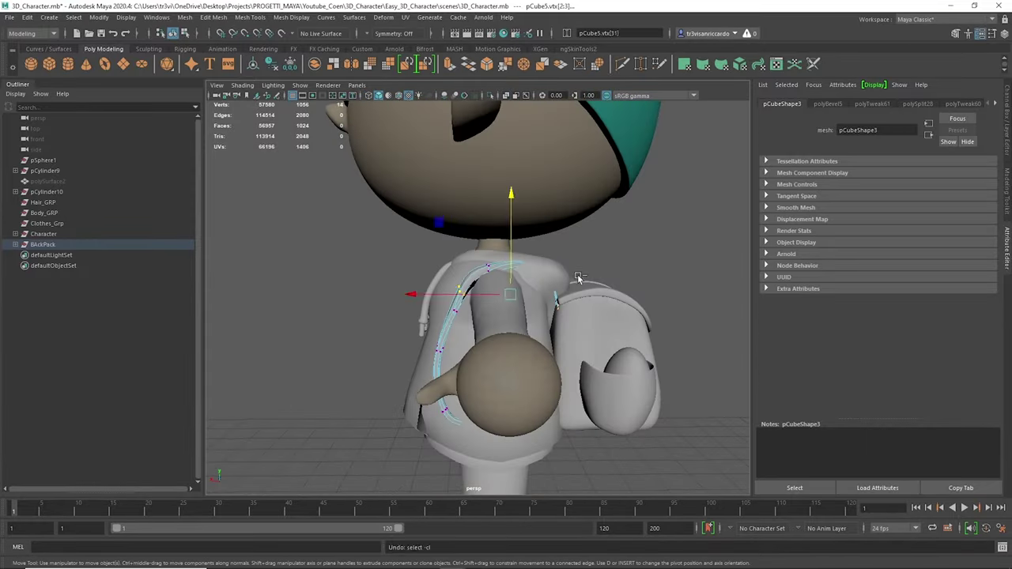
key(q)
drag(402, 234, 515, 324)
mouse_move(417, 272)
alt+mouse_down()
mouse_move(490, 277)
mouse_move(538, 316)
alt+mouse_up()
Select the vertex rings at the strap's bottom in wireframe view.
key(4)
mouse_move(546, 253)
mouse_down()
mouse_move(601, 403)
mouse_move(553, 403)
mouse_up()
scroll(552, 336, up, 3)
scroll(529, 388, down, 3)
mouse_move(559, 336)
alt+mouse_down()
mouse_move(579, 397)
mouse_move(554, 379)
alt+mouse_up()
key(5)
mouse_move(553, 371)
mouse_down()
mouse_move(586, 395)
mouse_move(549, 401)
mouse_up()
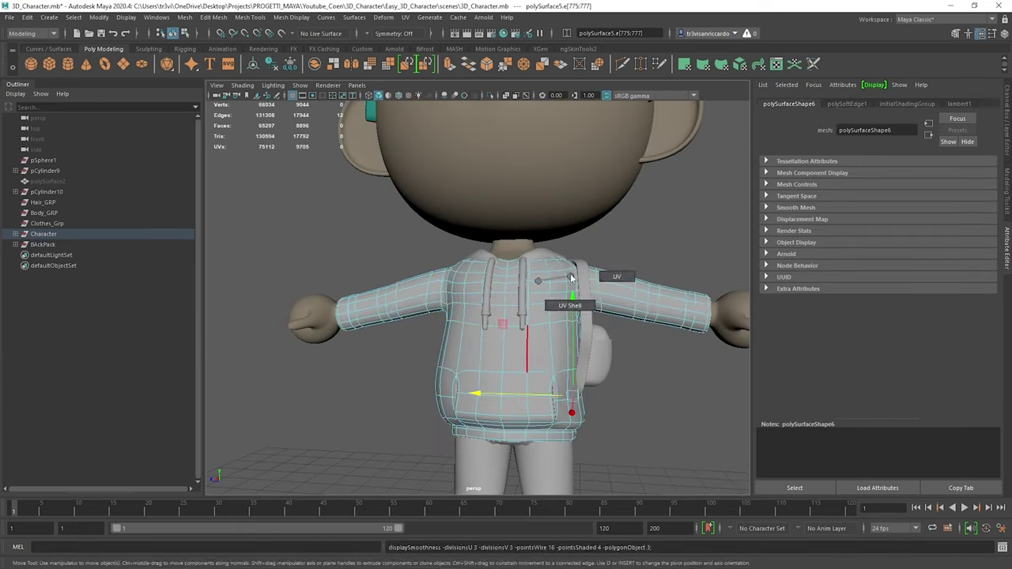
scroll(572, 278, up, 3)
alt+drag(553, 316, 545, 348)
Isolate and frame pCube5, then box-select its vertex rings at the shoulder and top.
mouse_move(530, 285)
mouse_down()
mouse_move(553, 304)
mouse_move(601, 316)
mouse_move(585, 300)
mouse_up()
mouse_move(613, 309)
mouse_down()
mouse_move(593, 268)
mouse_move(467, 242)
mouse_up()
mouse_move(577, 323)
alt+mouse_down()
mouse_move(514, 316)
mouse_move(443, 348)
alt+mouse_up()
scroll(514, 316, up, 3)
key(F8)
key(ctrl+1)
key(f)
key(F8)
drag(352, 359, 415, 381)
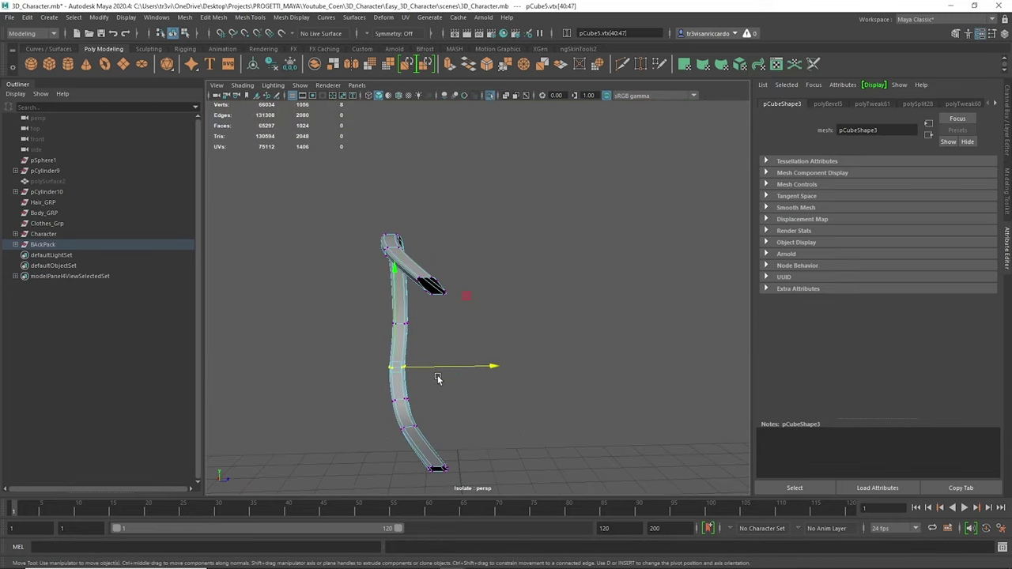
key(ctrl+1)
mouse_move(468, 432)
alt+mouse_down()
mouse_move(554, 391)
mouse_move(663, 378)
mouse_move(554, 379)
mouse_move(577, 427)
alt+mouse_up()
alt+drag(575, 331, 417, 344)
Pull the selected strap vertices up and over the shoulder using Move and Rotate.
key(w)
alt+drag(514, 395, 443, 379)
right_drag(537, 282, 539, 421)
mouse_move(554, 340)
alt+mouse_down()
mouse_move(502, 306)
mouse_move(569, 301)
alt+mouse_up()
mouse_move(529, 246)
mouse_down()
mouse_move(565, 267)
mouse_move(597, 378)
mouse_move(498, 273)
mouse_move(474, 291)
mouse_move(559, 362)
mouse_move(538, 359)
mouse_move(536, 331)
mouse_move(478, 319)
mouse_move(593, 349)
mouse_move(585, 312)
mouse_up()
key(e)
key(w)
double_click(559, 336)
mouse_move(522, 347)
alt+mouse_down()
mouse_move(707, 406)
mouse_move(651, 400)
mouse_move(340, 246)
alt+mouse_up()
drag(340, 247, 563, 362)
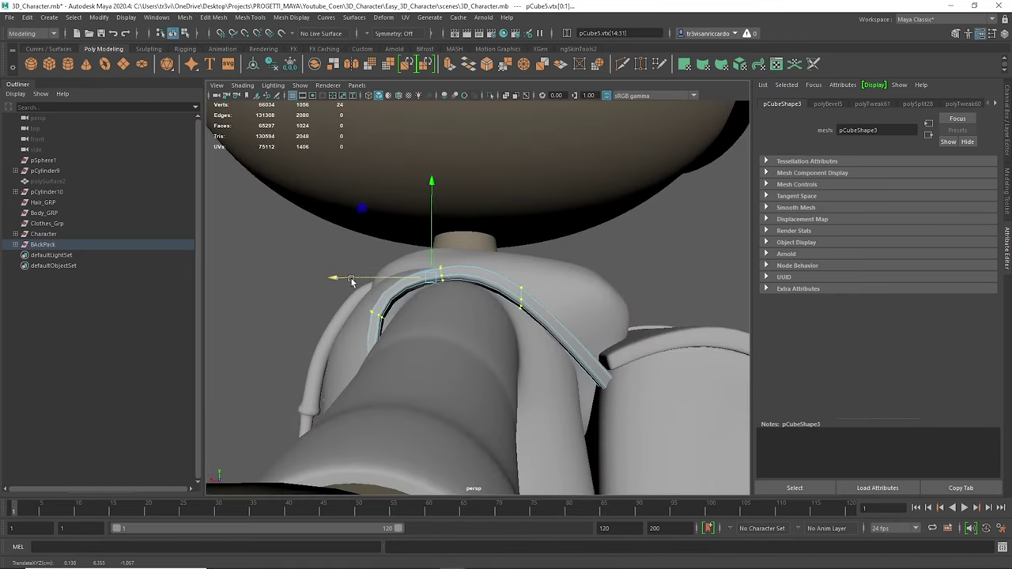
Move the strap vertices flat against the hoodie's chest and check the strap from behind.
alt+drag(375, 250, 474, 317)
click(554, 268)
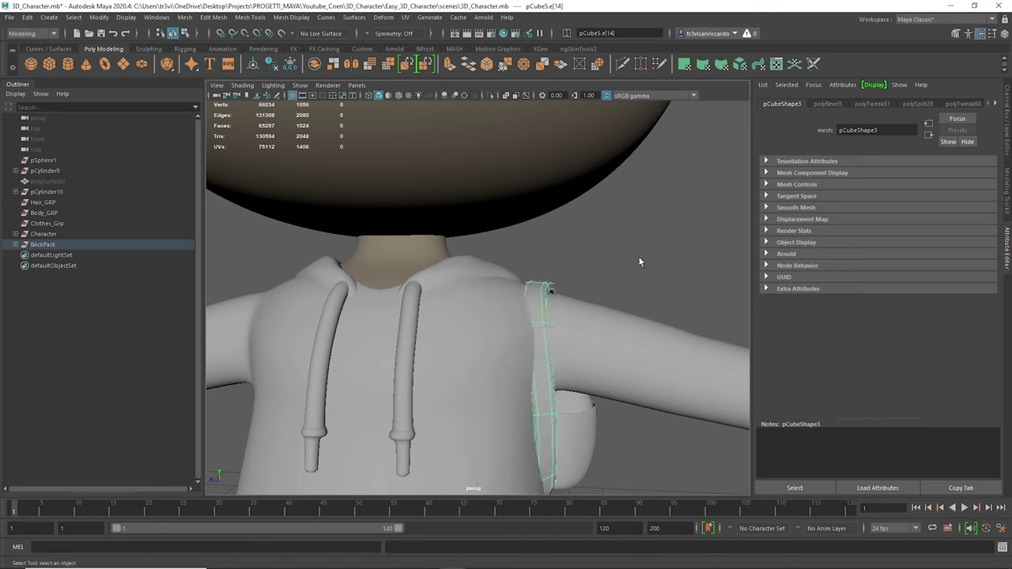
click(490, 332)
click(148, 48)
key(ctrl+z)
key(ctrl+z)
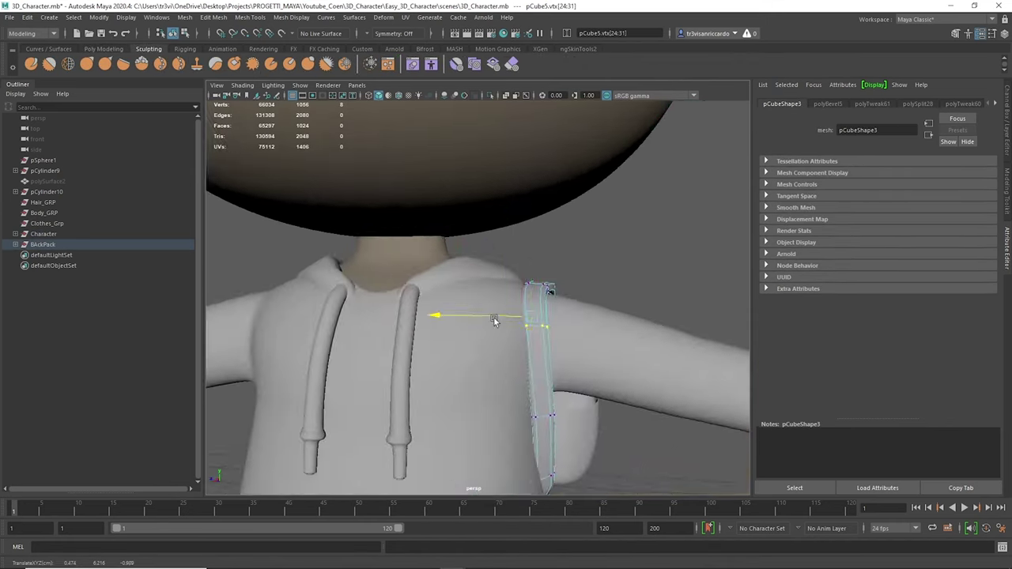
alt+drag(494, 317, 385, 279)
key(ctrl+z)
key(shift+z)
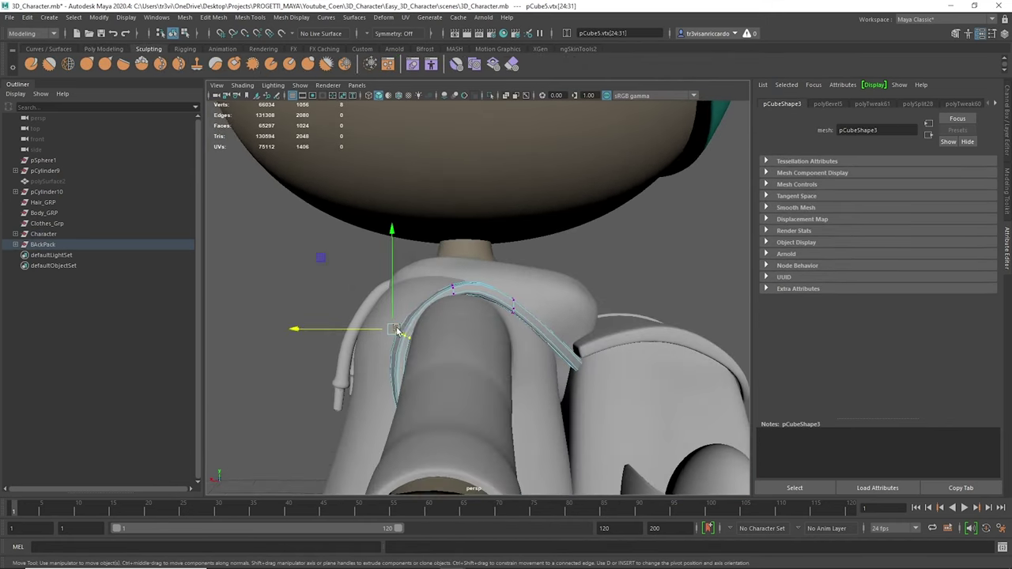
key(ctrl+z)
key(ctrl+z)
scroll(619, 261, down, 5)
mouse_move(614, 283)
alt+mouse_down()
mouse_move(461, 302)
mouse_move(495, 382)
alt+mouse_up()
key(ctrl+z)
Insert a new edge loop on the strap and scale it.
mouse_move(536, 343)
alt+mouse_down()
mouse_move(490, 348)
mouse_move(506, 365)
alt+mouse_up()
click(630, 66)
ctrl+click(437, 316)
key(r)
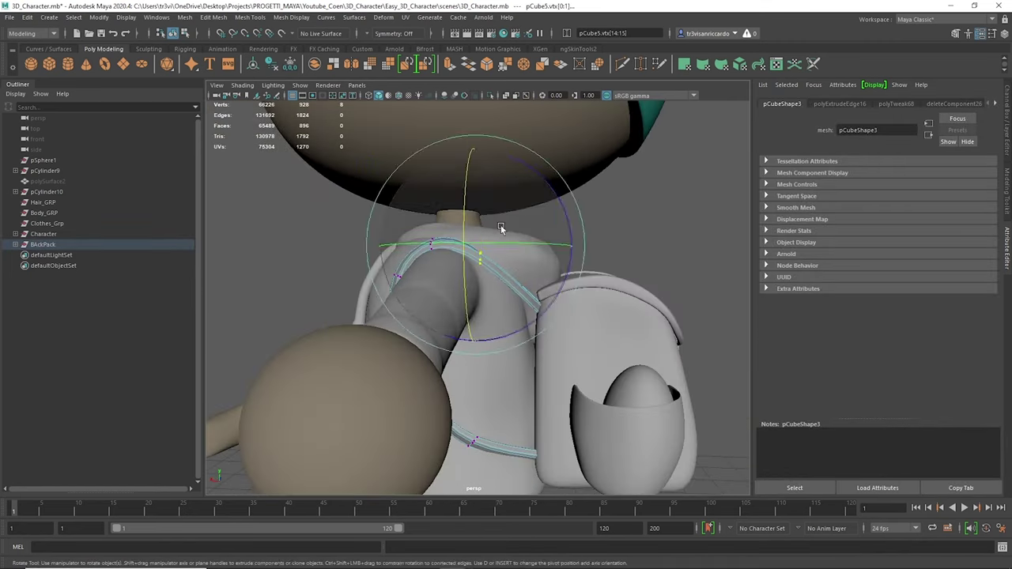
right_click(661, 223)
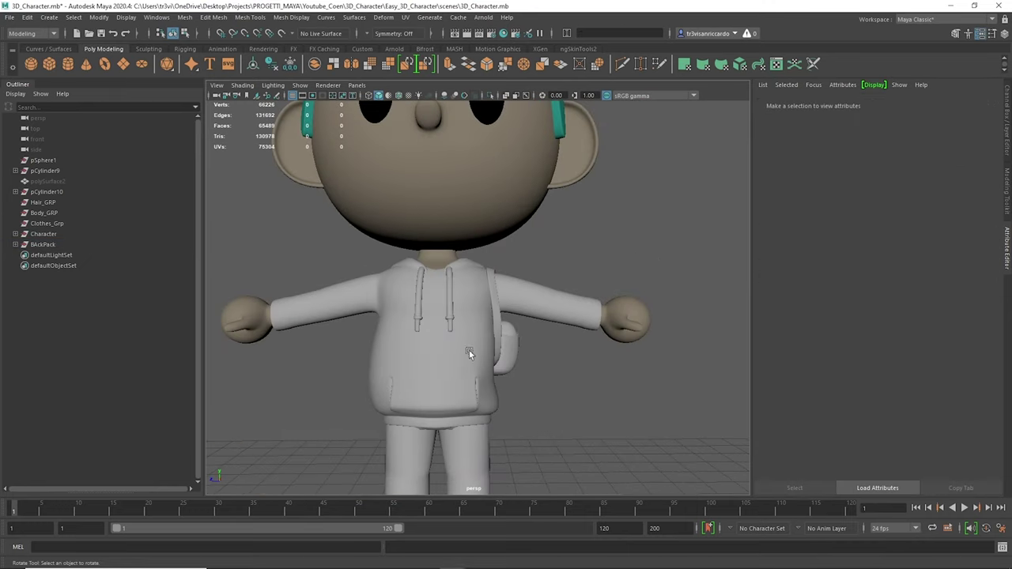
Select several hoodie edges, then return the hoodie to object mode.
alt+drag(490, 340, 406, 359)
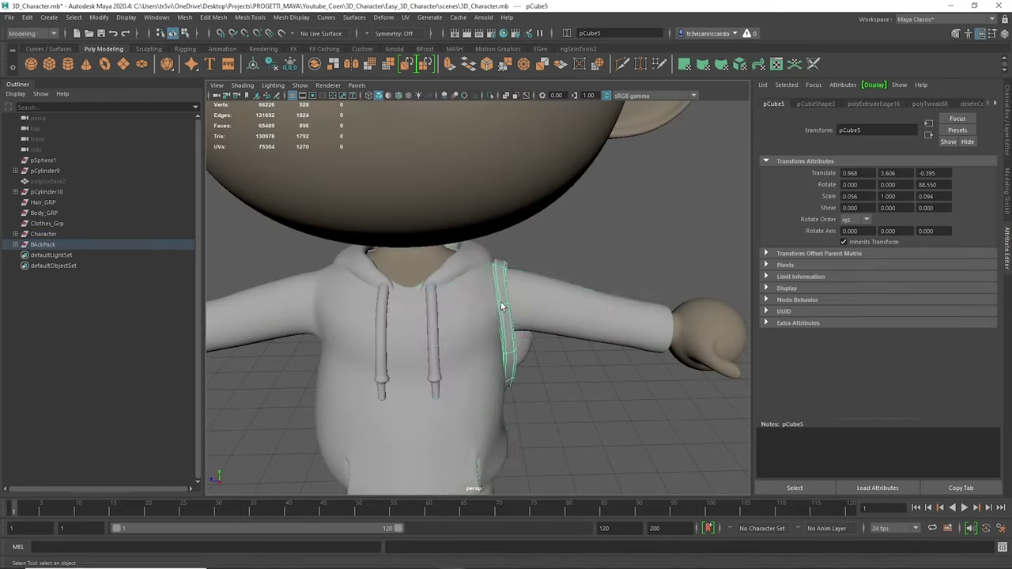
mouse_move(478, 298)
alt+mouse_down()
mouse_move(385, 332)
mouse_move(506, 364)
alt+mouse_up()
click(386, 331)
click(512, 360)
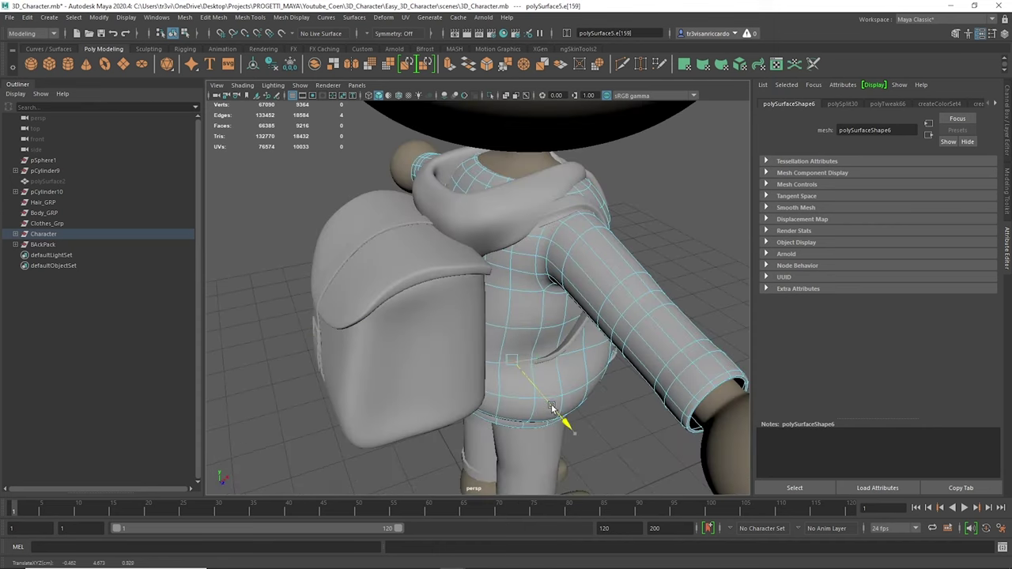
mouse_move(551, 404)
alt+mouse_down()
mouse_move(435, 362)
mouse_move(403, 337)
alt+mouse_up()
click(435, 362)
scroll(443, 336, down, 5)
scroll(514, 336, up, 5)
key(F8)
Mirror the shoulder strap onto the other shoulder with Mesh > Mirror.
mouse_move(536, 338)
alt+mouse_down()
mouse_move(483, 321)
mouse_move(470, 333)
alt+mouse_up()
scroll(469, 334, down, 5)
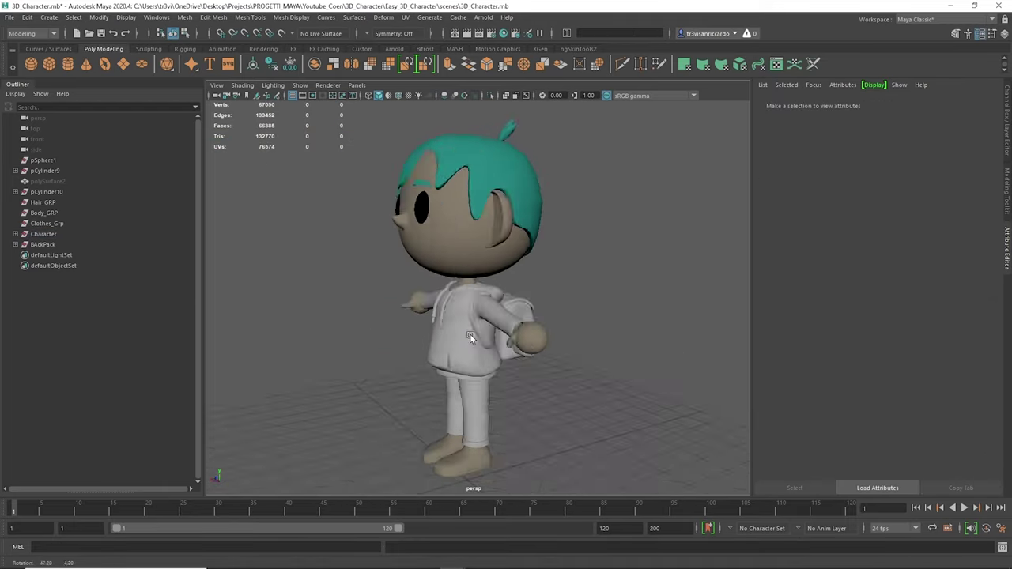
click(535, 325)
click(352, 417)
alt+drag(352, 417, 506, 336)
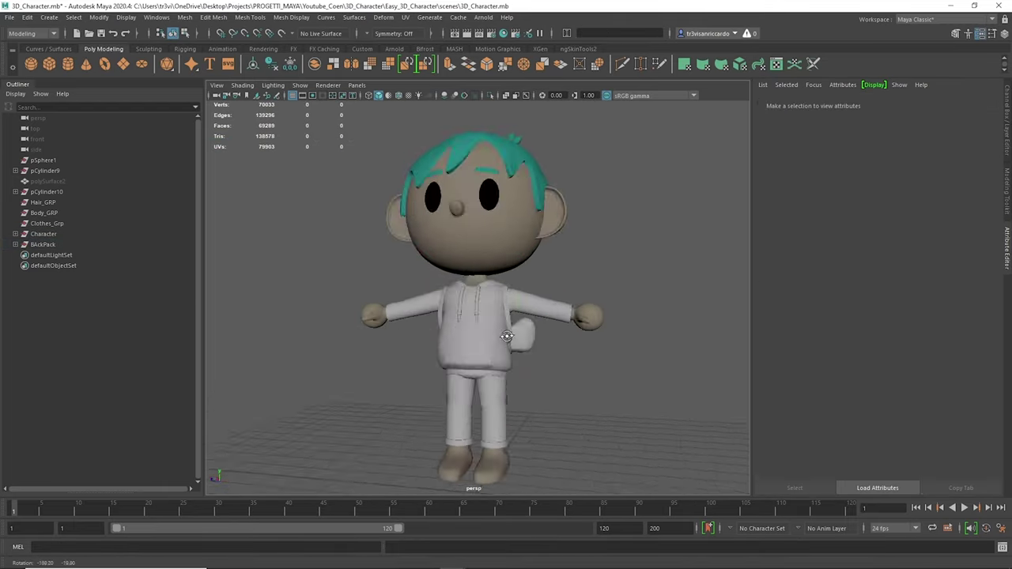
scroll(464, 336, up, 5)
Select an edge loop around the mirrored strap and scale it.
click(384, 272)
right_click(384, 271)
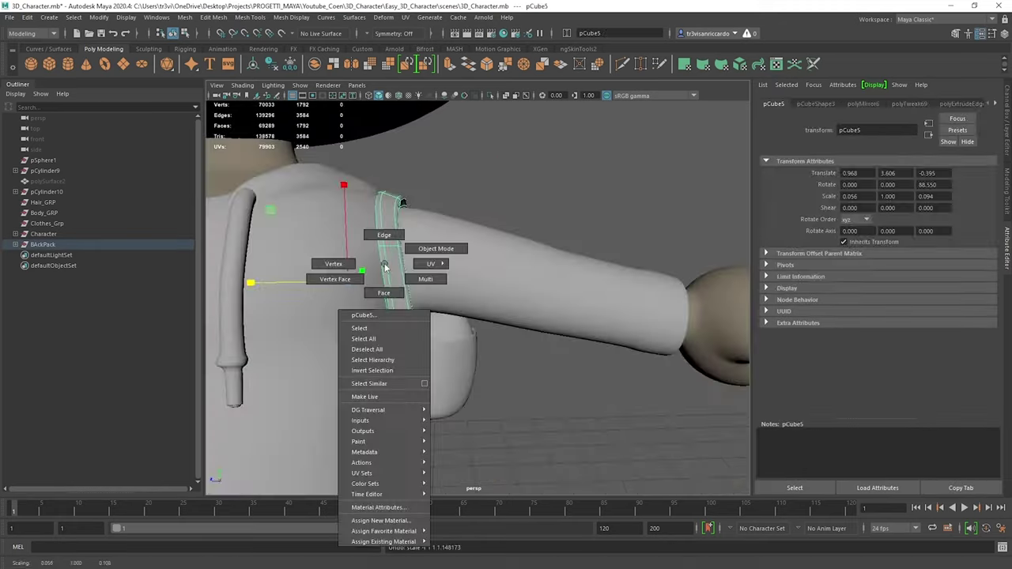
click(384, 234)
double_click(361, 271)
key(r)
alt+drag(380, 202, 589, 142)
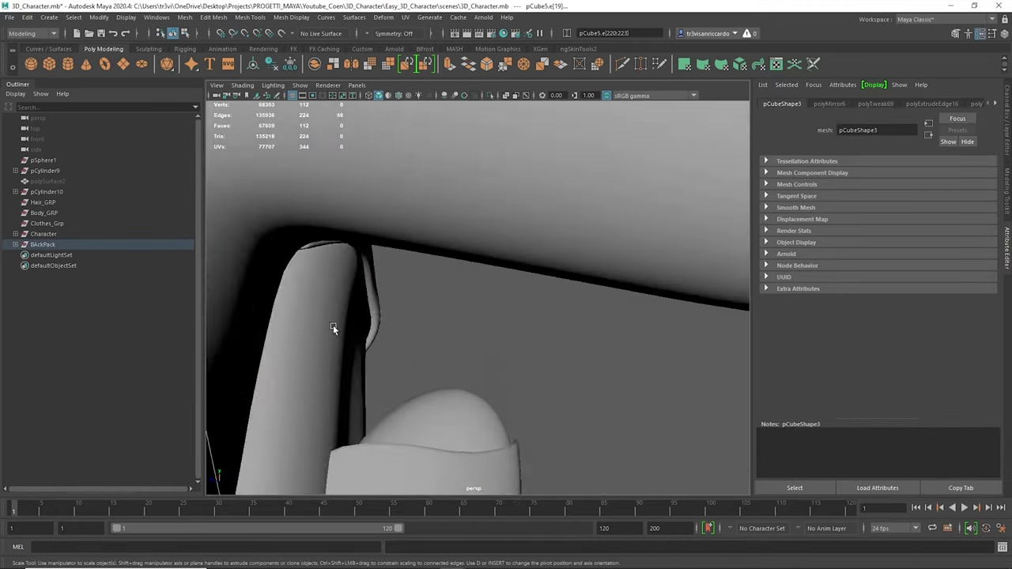
key(w)
Preview the strap smoothed and freeze its transformations.
key(3)
key(F8)
scroll(557, 276, down, 5)
scroll(557, 275, down, 3)
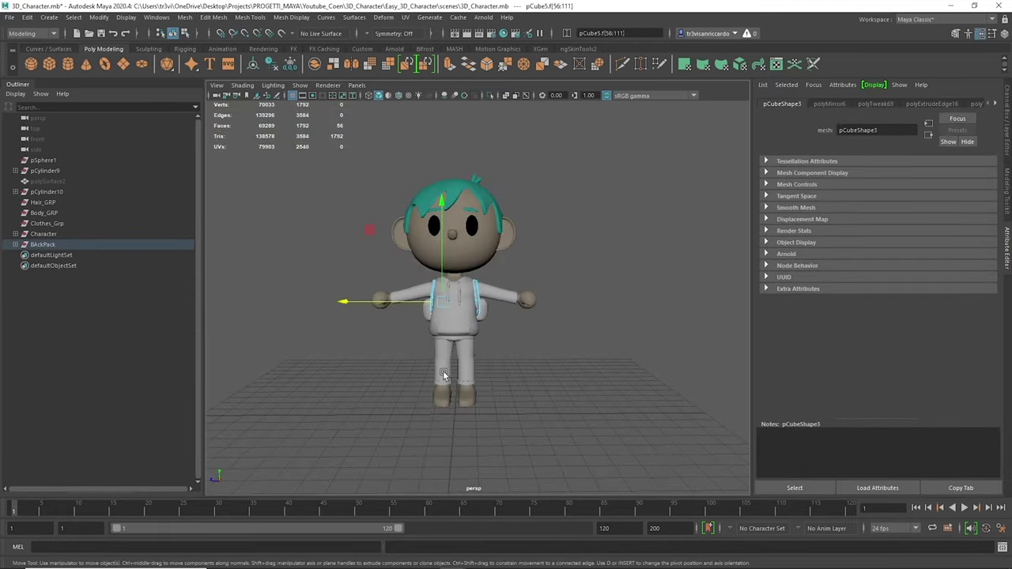
key(q)
scroll(556, 275, up, 3)
scroll(531, 253, down, 5)
Turn off smooth preview on all the character meshes, then select the hair.
mouse_move(531, 253)
alt+mouse_down()
mouse_move(350, 266)
mouse_move(360, 250)
alt+mouse_up()
drag(625, 459, 295, 109)
key(1)
click(300, 127)
alt+drag(316, 158, 355, 221)
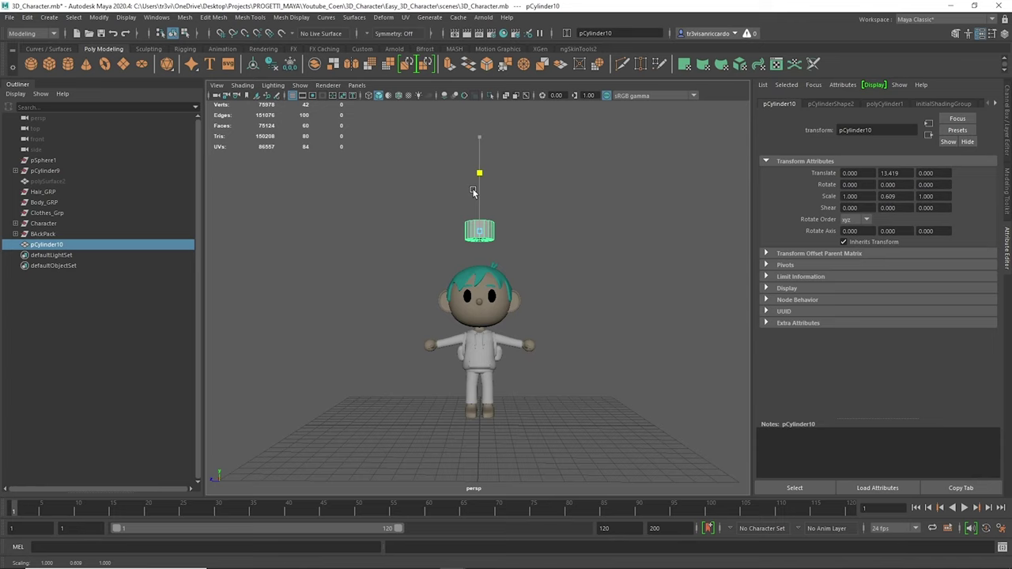
shift+drag(461, 270, 516, 272)
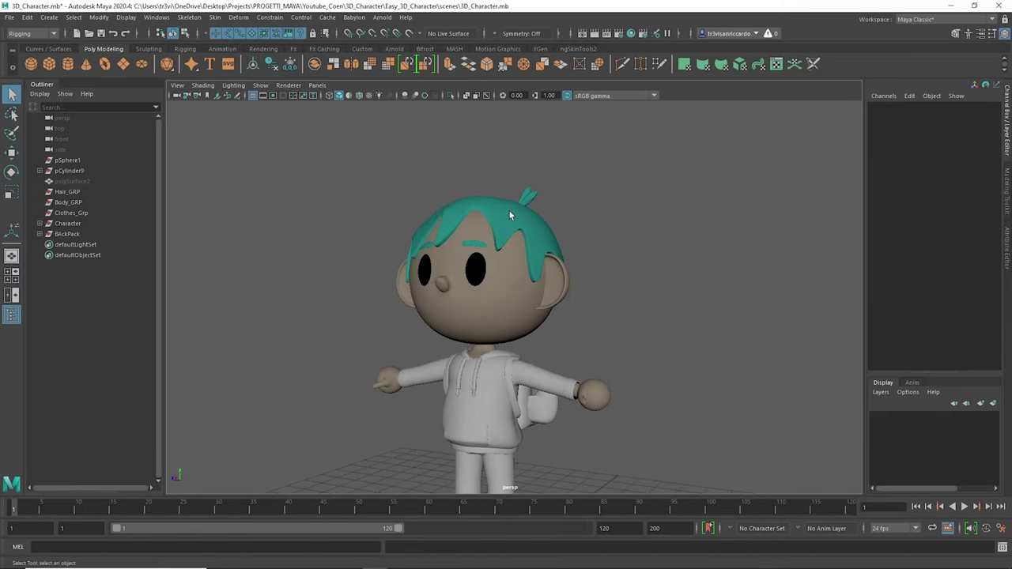
click(510, 215)
Show the hair as its unsmoothed cage, then select and frame the foot.
key(1)
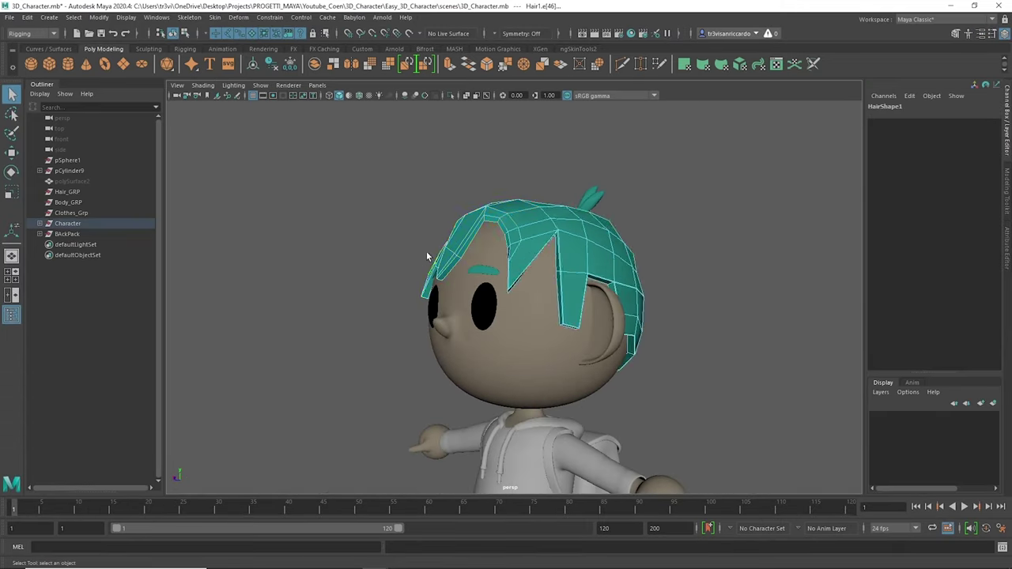
mouse_move(373, 228)
alt+mouse_down()
mouse_move(457, 203)
mouse_move(349, 210)
alt+mouse_up()
mouse_move(482, 231)
alt+mouse_down()
mouse_move(499, 204)
mouse_move(475, 208)
alt+mouse_up()
key(w)
click(569, 181)
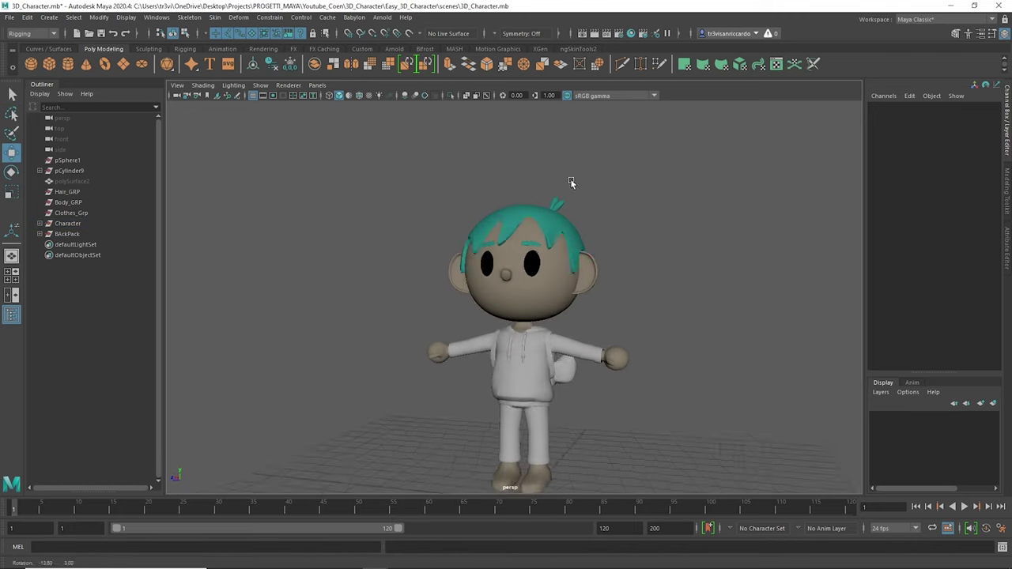
alt+right_drag(569, 181, 601, 195)
alt+drag(601, 195, 461, 332)
click(486, 380)
key(f)
alt+drag(519, 316, 702, 307)
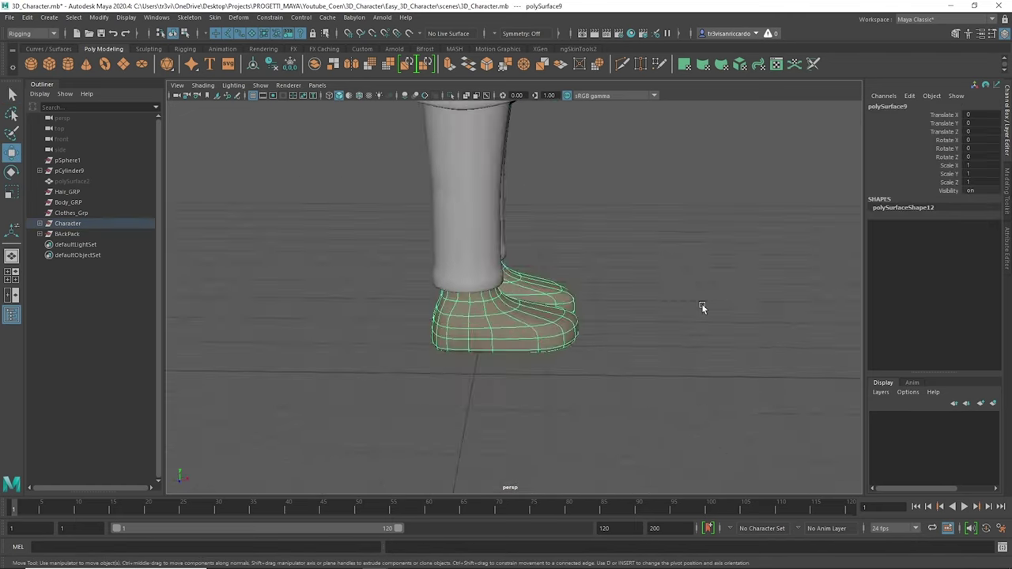
mouse_move(568, 375)
alt+mouse_down()
mouse_move(431, 436)
mouse_move(554, 316)
alt+mouse_up()
Cut an edge loop across the cube with Multi-Cut and scale the shoe block.
click(623, 63)
mouse_move(601, 237)
alt+mouse_down()
mouse_move(562, 363)
mouse_move(429, 363)
mouse_move(514, 301)
alt+mouse_up()
click(647, 65)
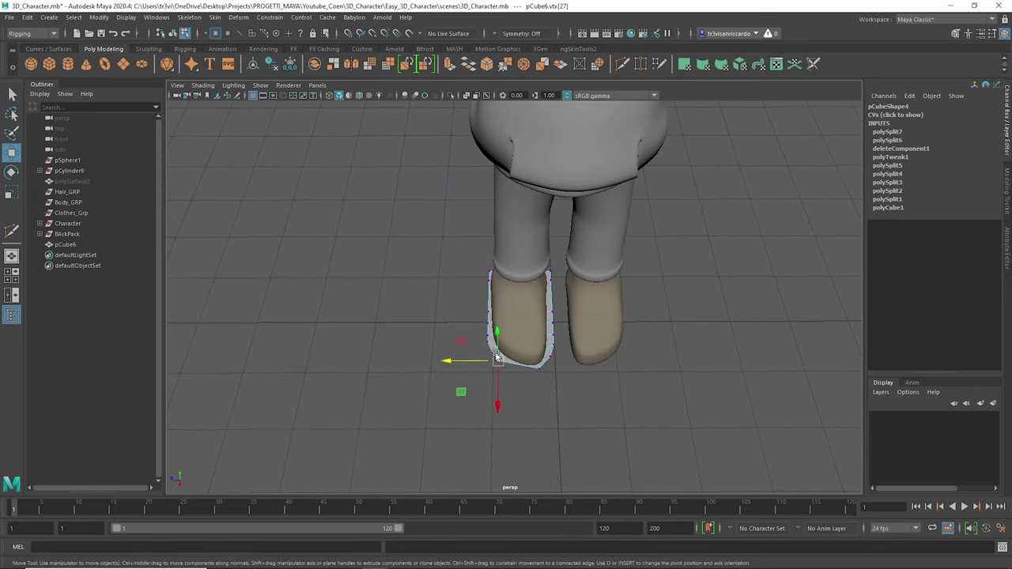
mouse_move(519, 388)
alt+mouse_down()
mouse_move(448, 353)
mouse_move(475, 341)
mouse_move(408, 244)
alt+mouse_up()
key(r)
Extrude the shoe block's faces up around the ankle, isolate it, and extrude again.
key(ctrl+e)
alt+right_drag(474, 316, 506, 264)
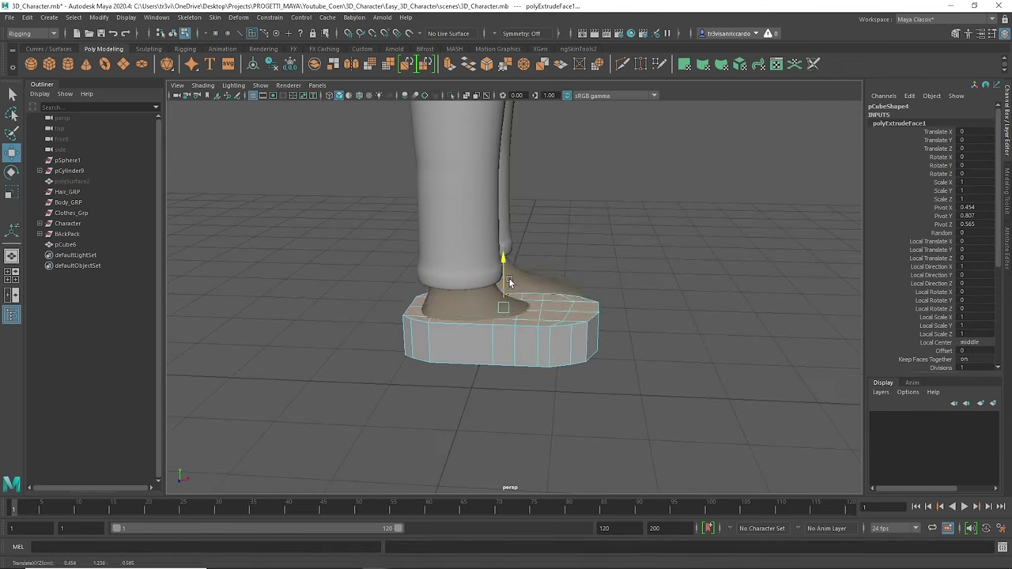
click(420, 313)
mouse_move(419, 313)
alt+mouse_down()
mouse_move(463, 368)
mouse_move(515, 316)
mouse_move(465, 251)
alt+mouse_up()
key(ctrl+1)
key(ctrl+e)
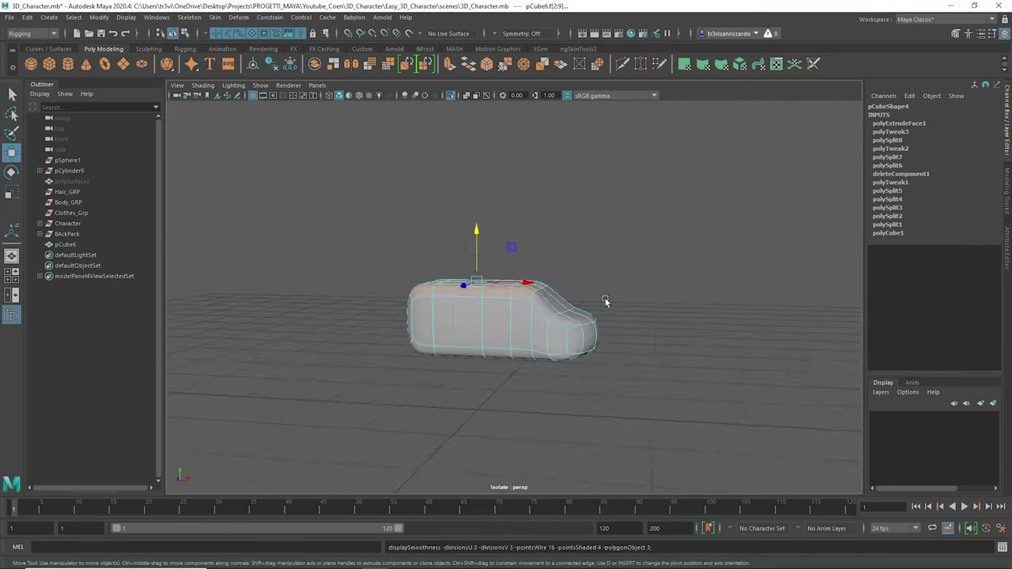
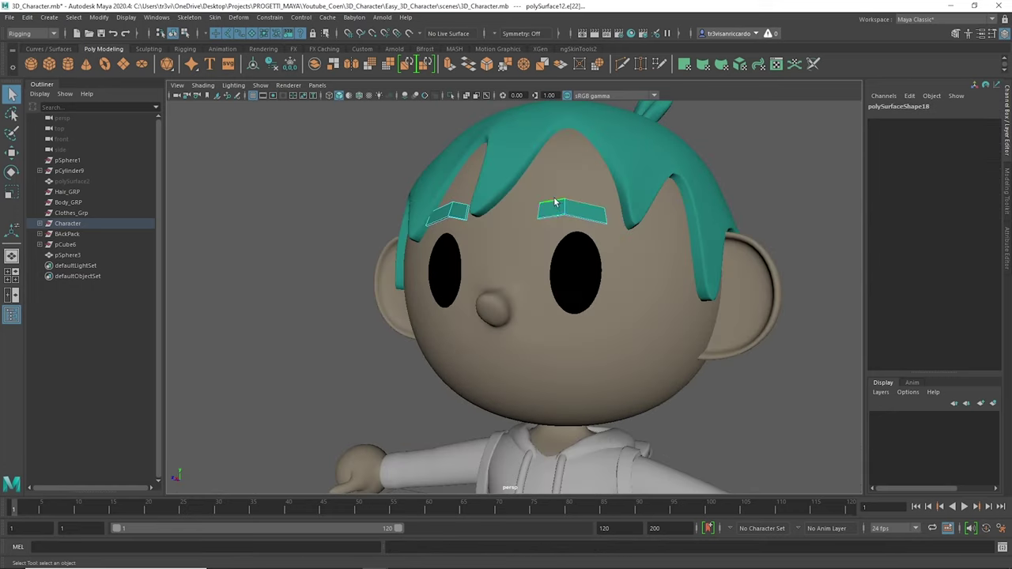
Select all the character and sphere meshes from a front view.
alt+drag(421, 208, 575, 172)
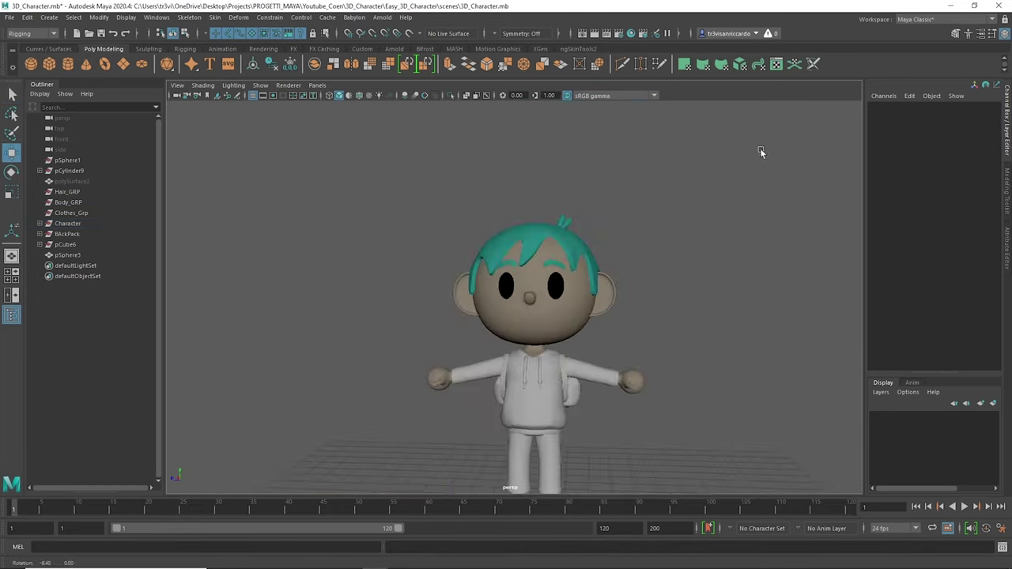
mouse_move(654, 353)
alt+mouse_down()
mouse_move(396, 339)
mouse_move(542, 320)
alt+mouse_up()
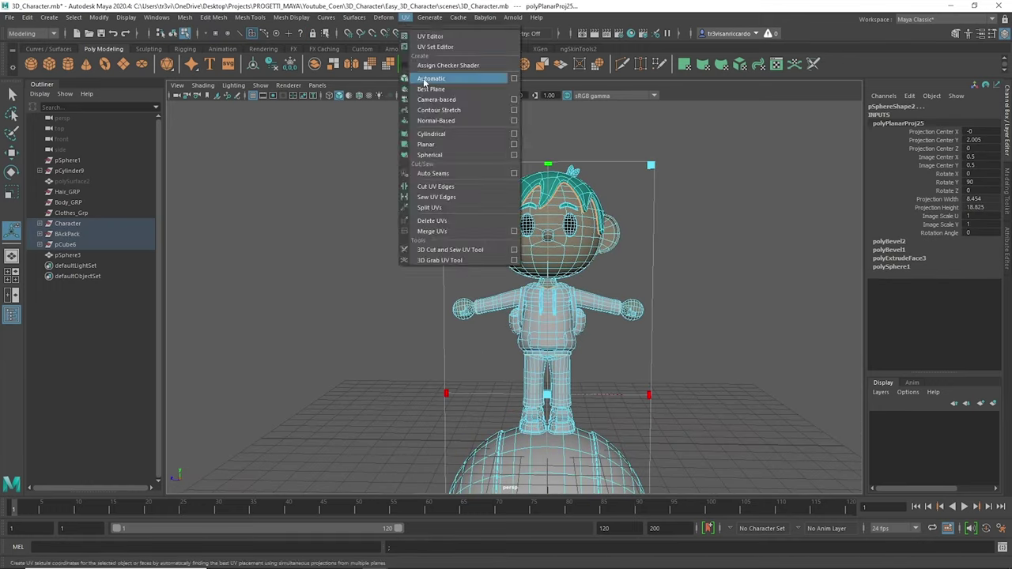
right_click(405, 215)
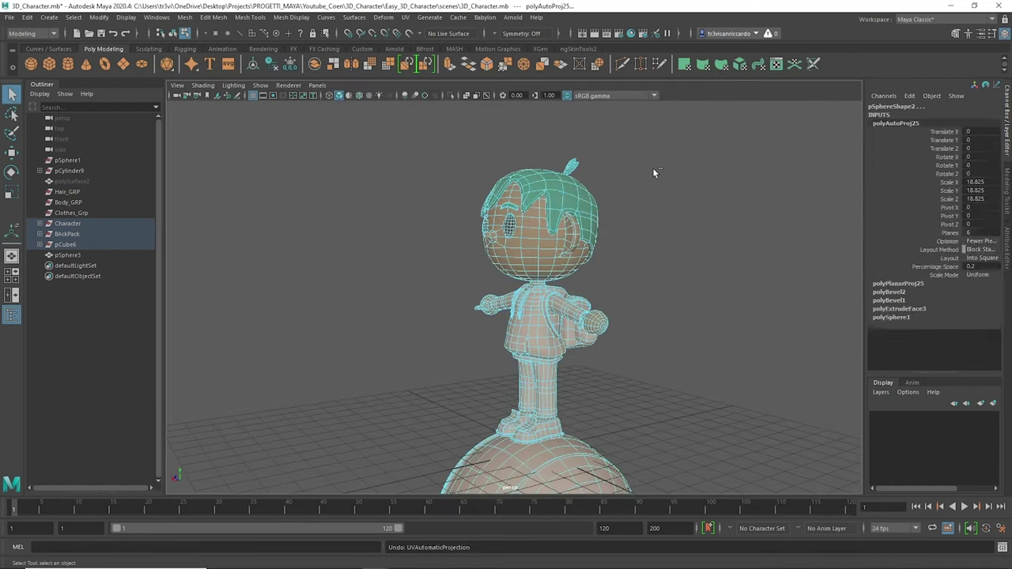
drag(445, 192, 625, 475)
Apply a UV projection and select the sphere's UV shell.
click(405, 17)
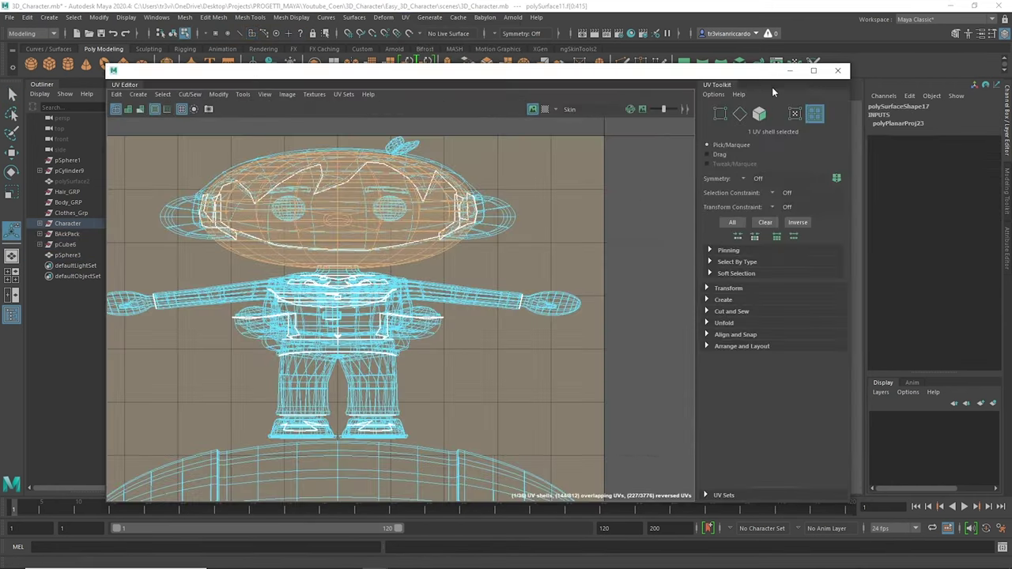
scroll(474, 176, down, 2)
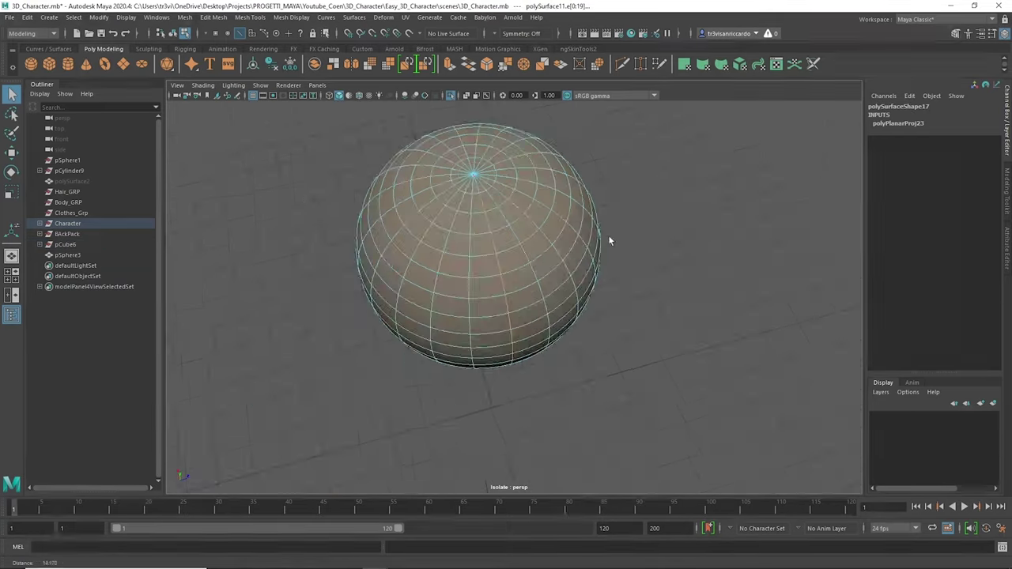
scroll(500, 236, up, 5)
mouse_move(405, 172)
alt+mouse_down()
mouse_move(397, 221)
mouse_move(565, 236)
mouse_move(496, 218)
alt+mouse_up()
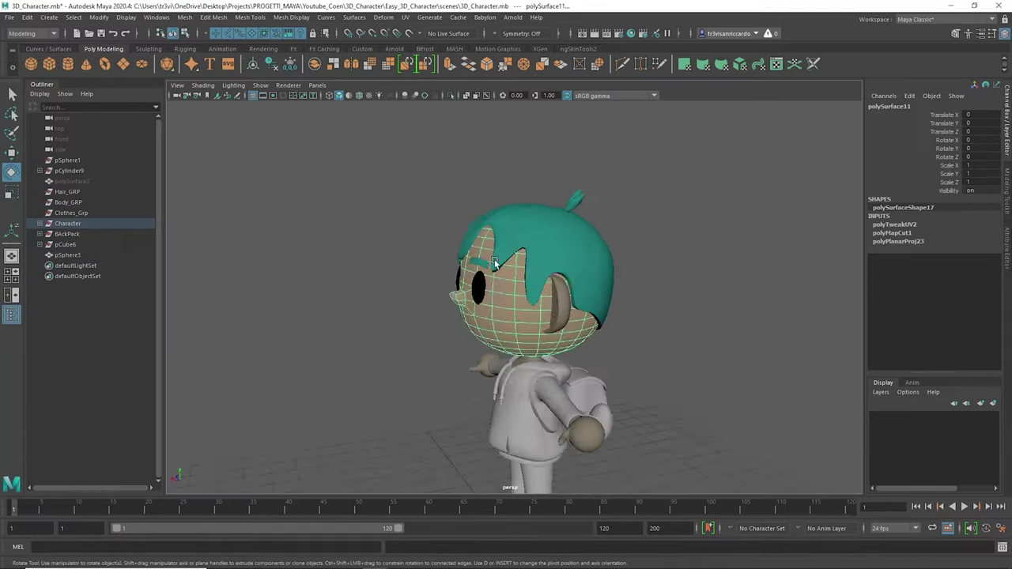
shift+right_drag(362, 237, 348, 430)
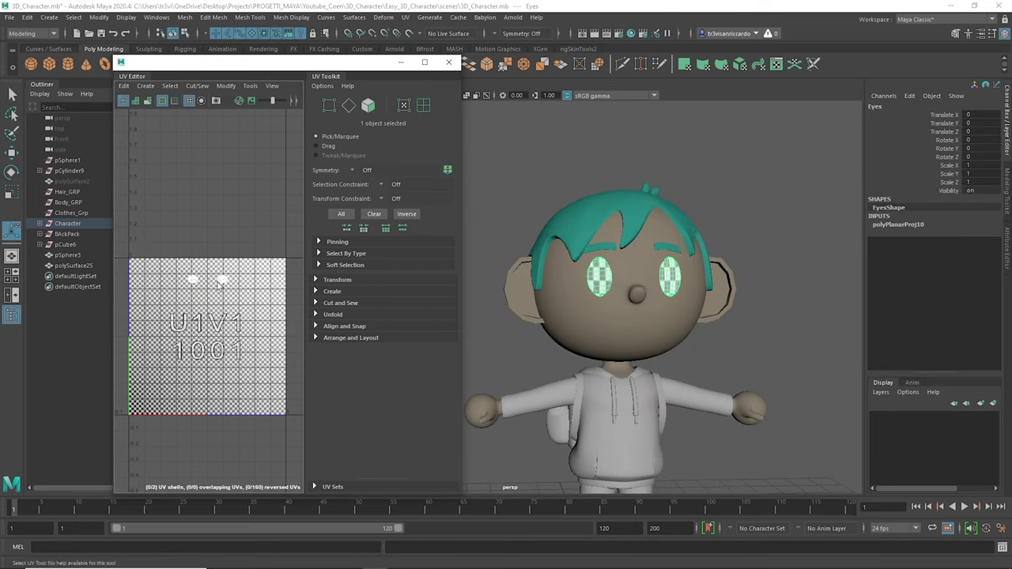
Orbit around the eye mesh, the shirt's bottom opening and the isolated backpack piece.
alt+drag(603, 275, 631, 251)
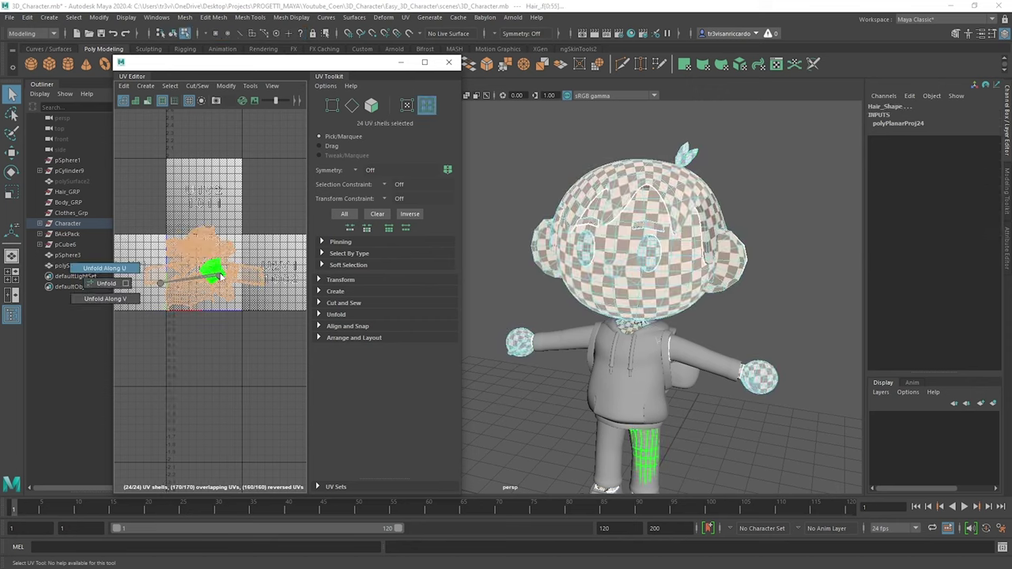
alt+drag(623, 306, 618, 357)
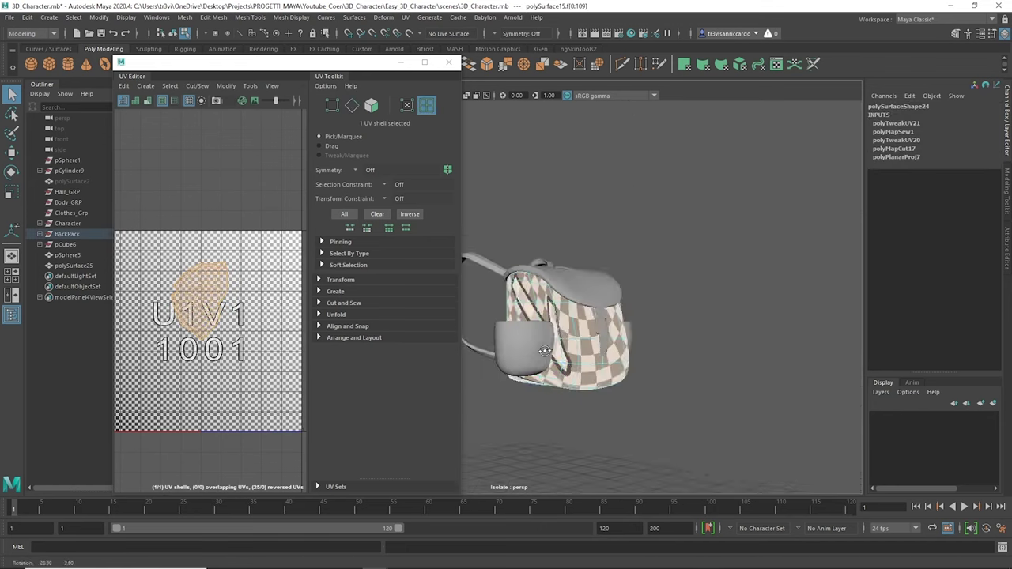
alt+drag(616, 269, 680, 230)
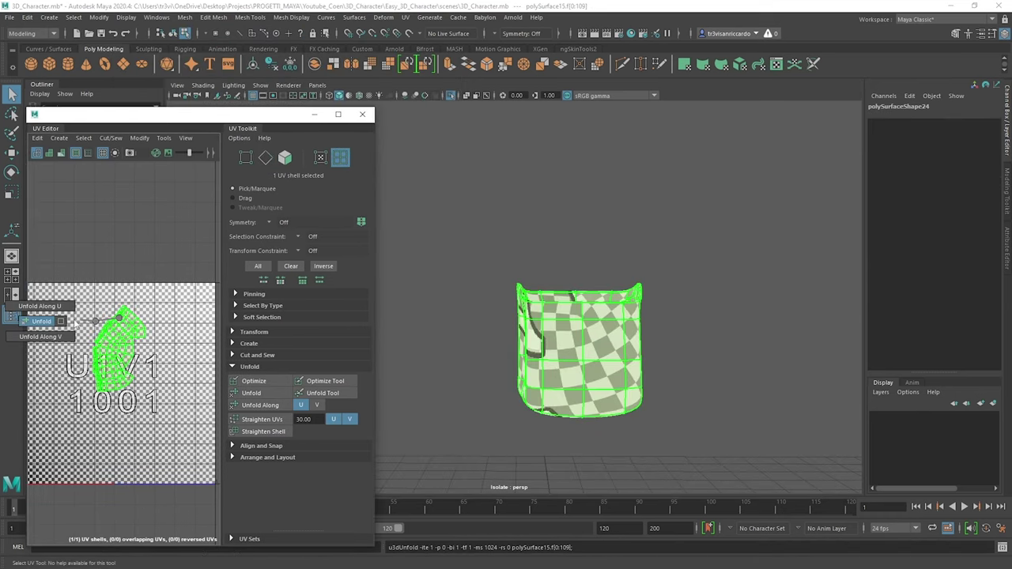
Cut seam edges on the backpack body, unfold its UV shell, then project the buckle's UVs.
click(643, 275)
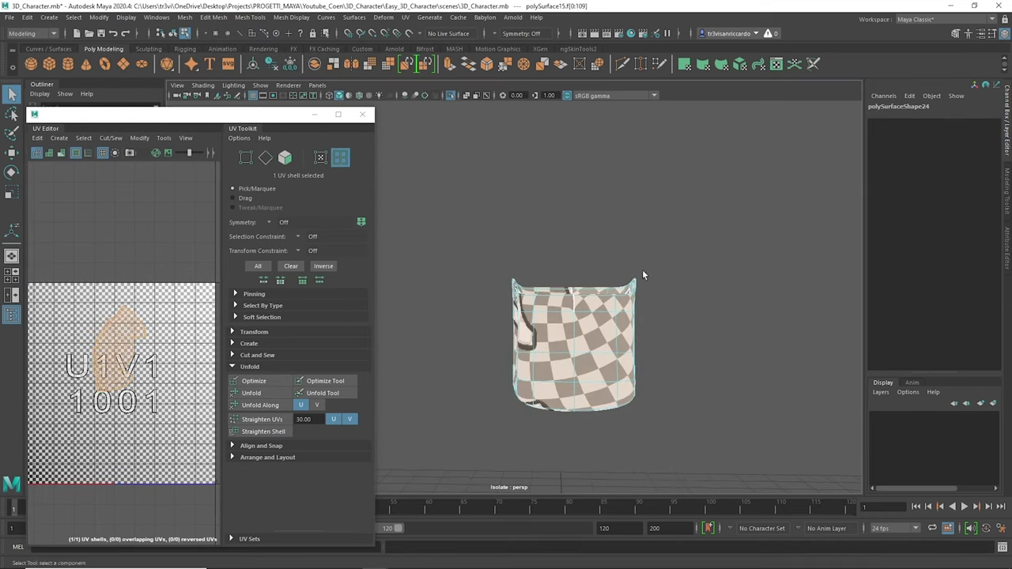
right_drag(597, 345, 605, 237)
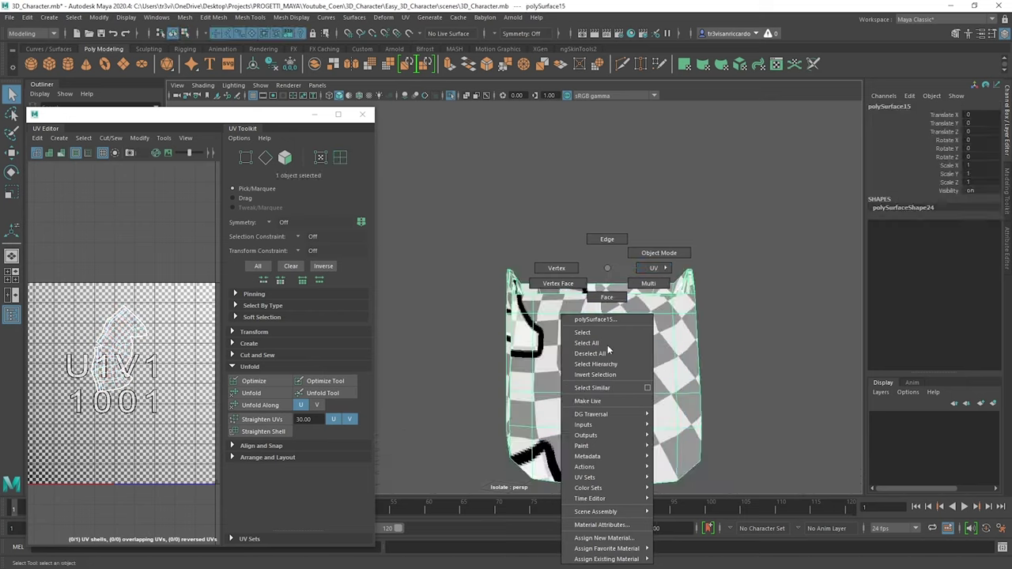
alt+drag(605, 238, 774, 377)
shift+right_drag(98, 318, 50, 333)
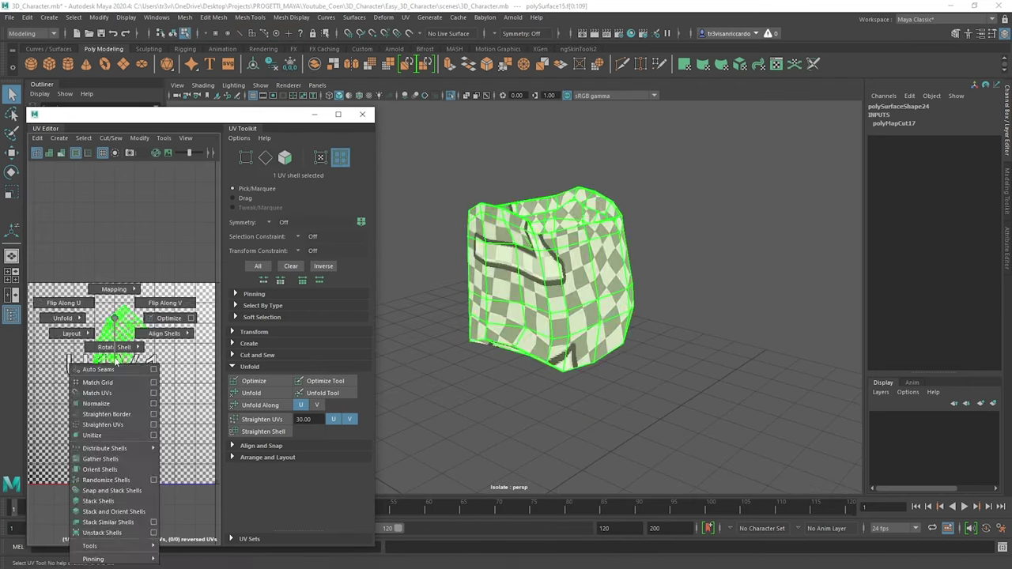
alt+drag(553, 317, 672, 332)
mouse_move(98, 318)
shift+right_down()
mouse_move(49, 332)
mouse_move(76, 435)
shift+right_up()
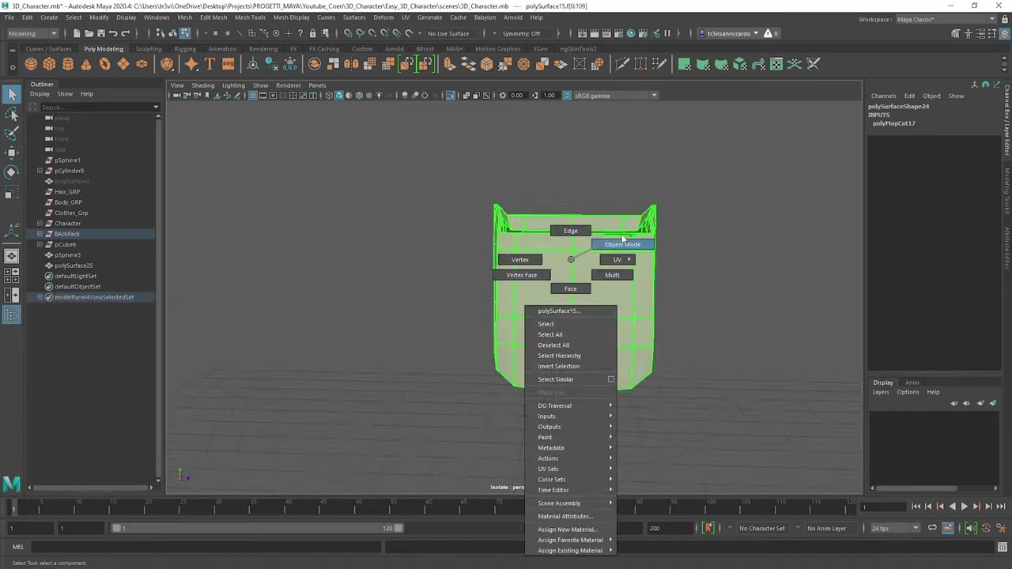
click(405, 17)
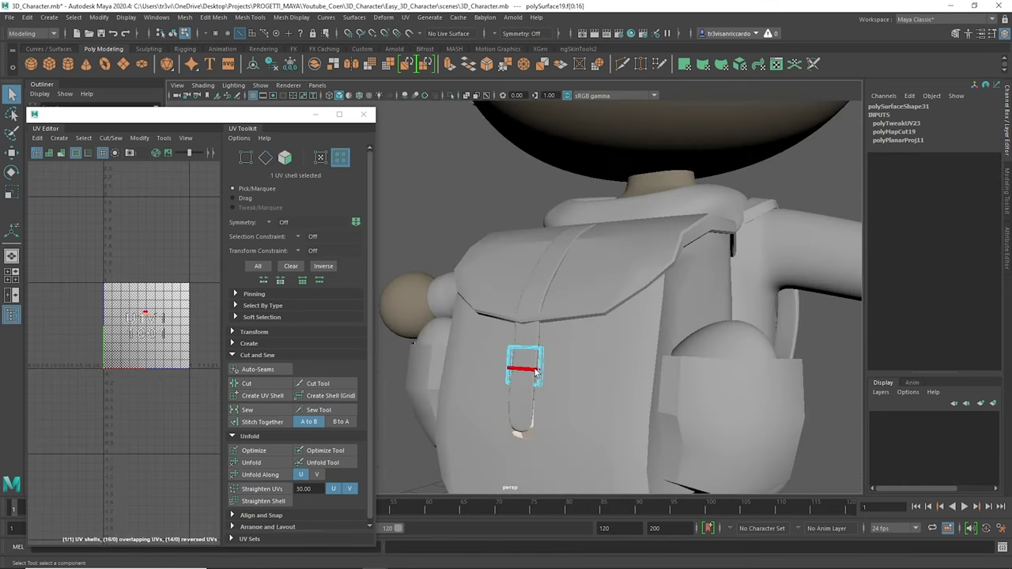
Cut the buckle's seam edges and unfold its UV shell in isolation.
right_click(155, 338)
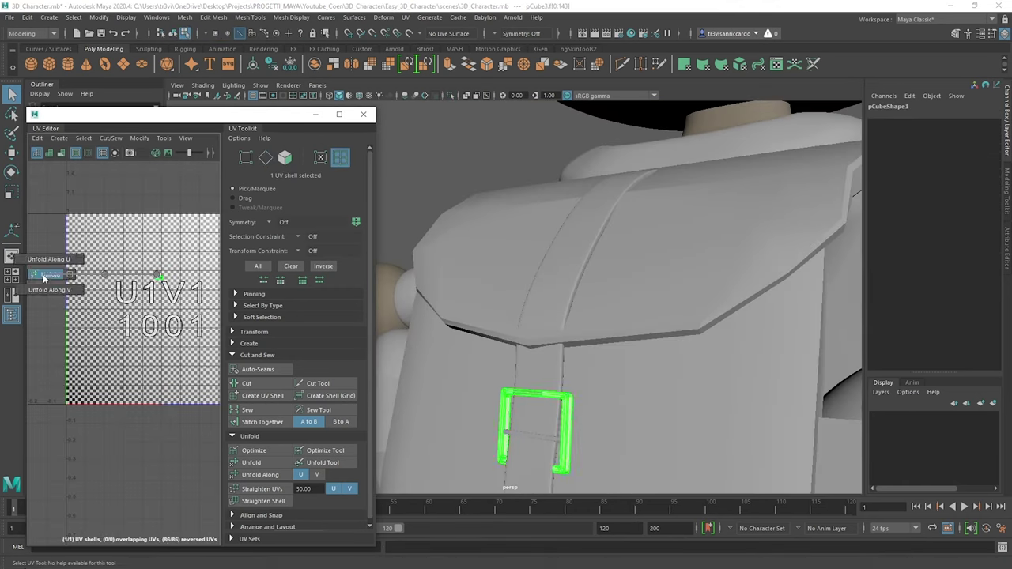
alt+drag(538, 302, 375, 330)
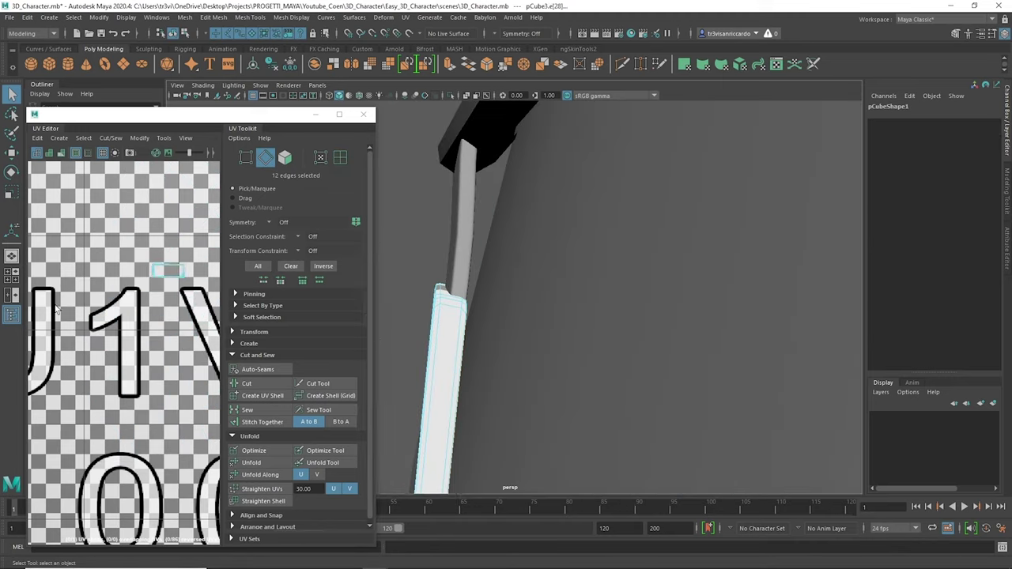
shift+right_click(149, 359)
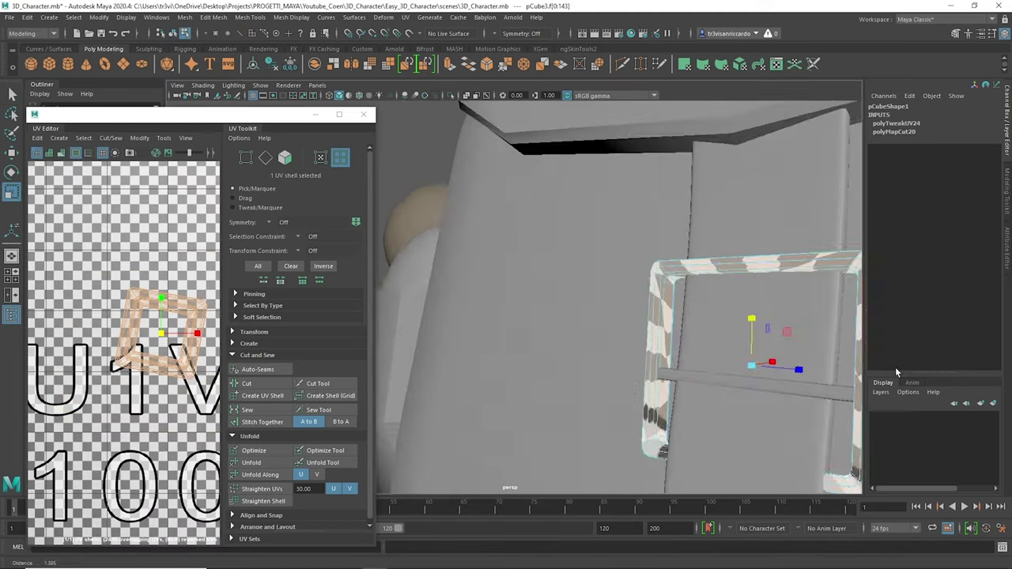
right_click(150, 340)
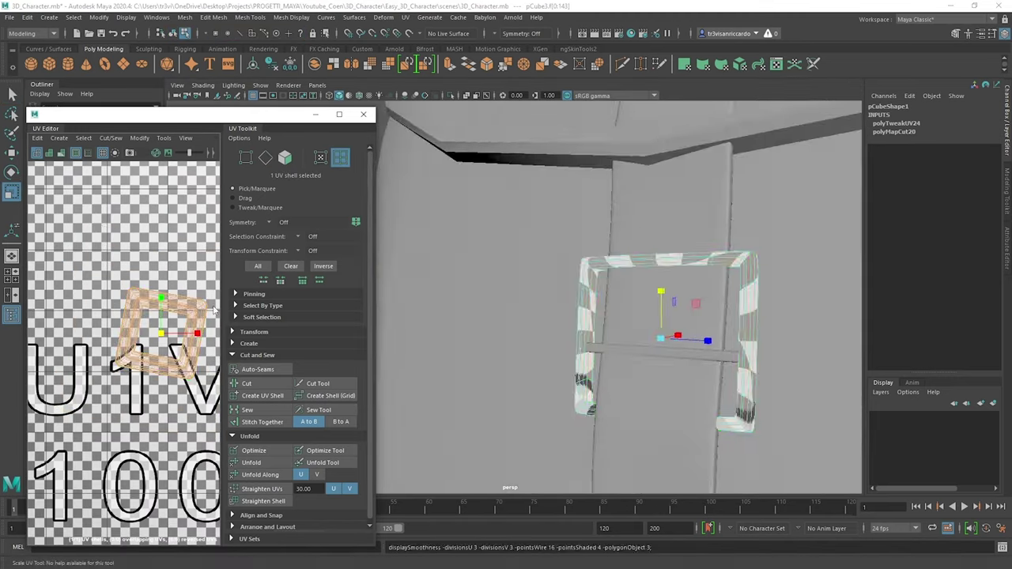
right_click(744, 231)
key(ctrl+1)
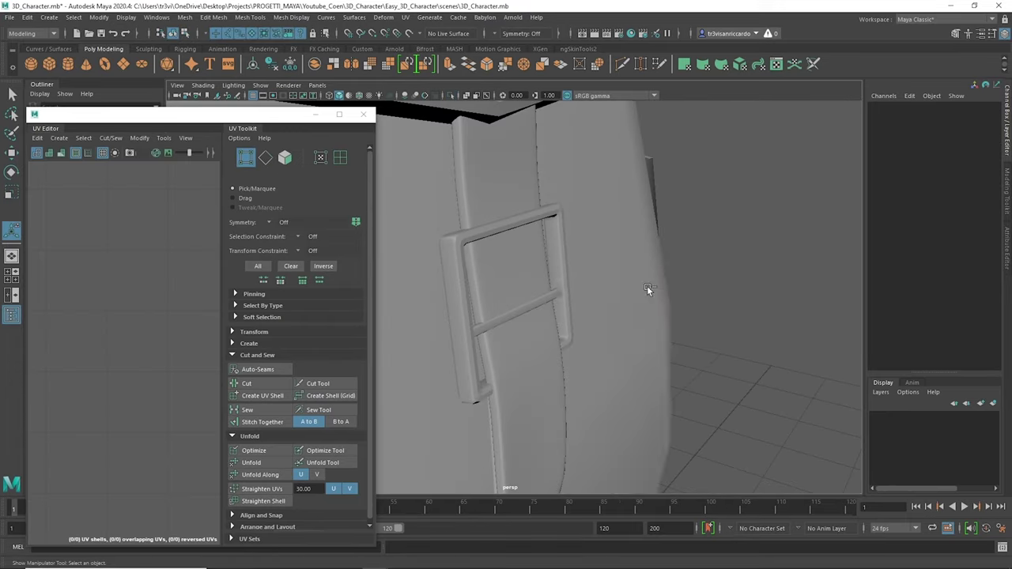
right_click(522, 229)
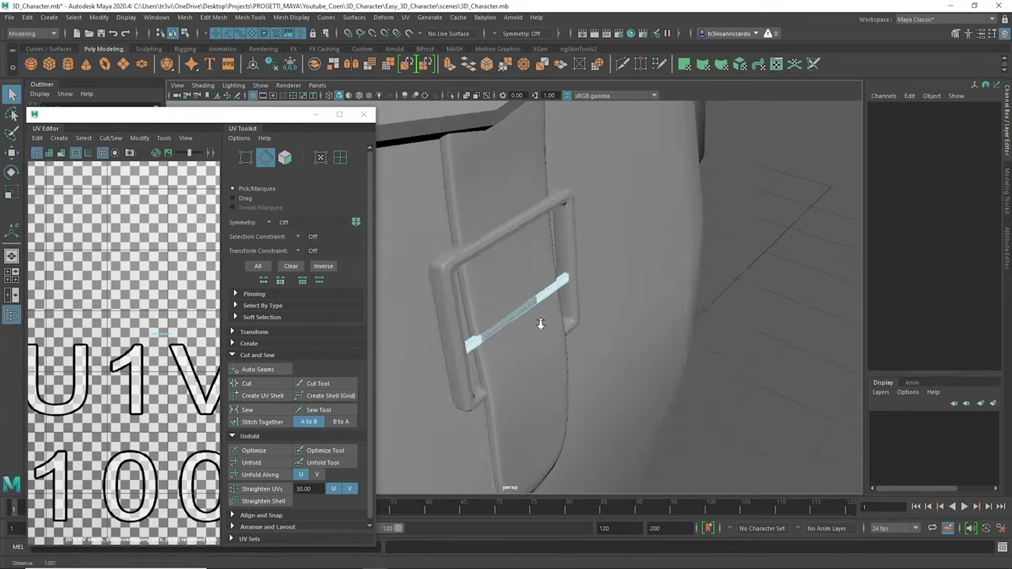
Select the shoulder straps' seam edges, checking them from the front.
right_drag(78, 307, 47, 299)
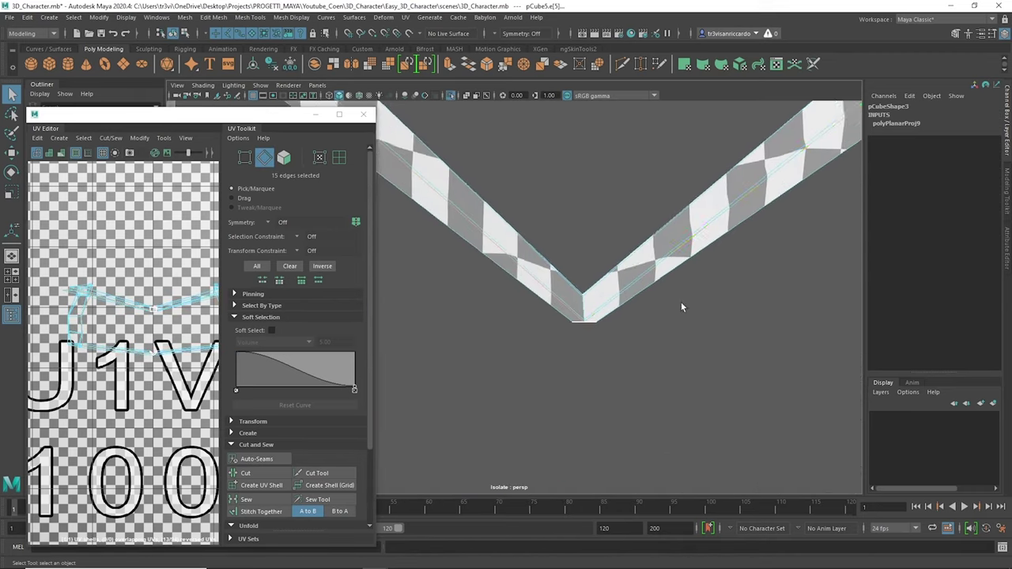
alt+drag(570, 199, 430, 325)
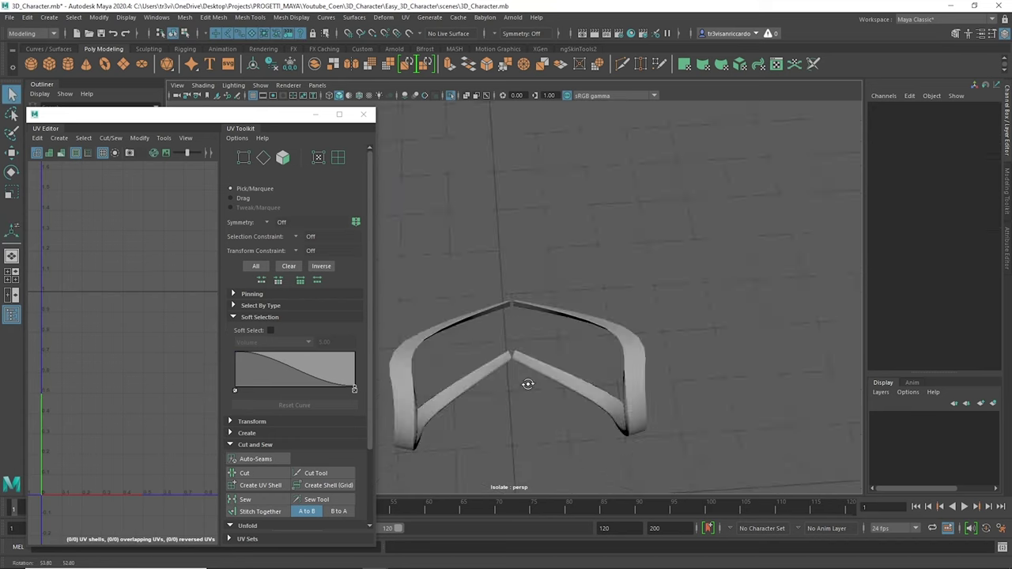
right_drag(164, 329, 129, 317)
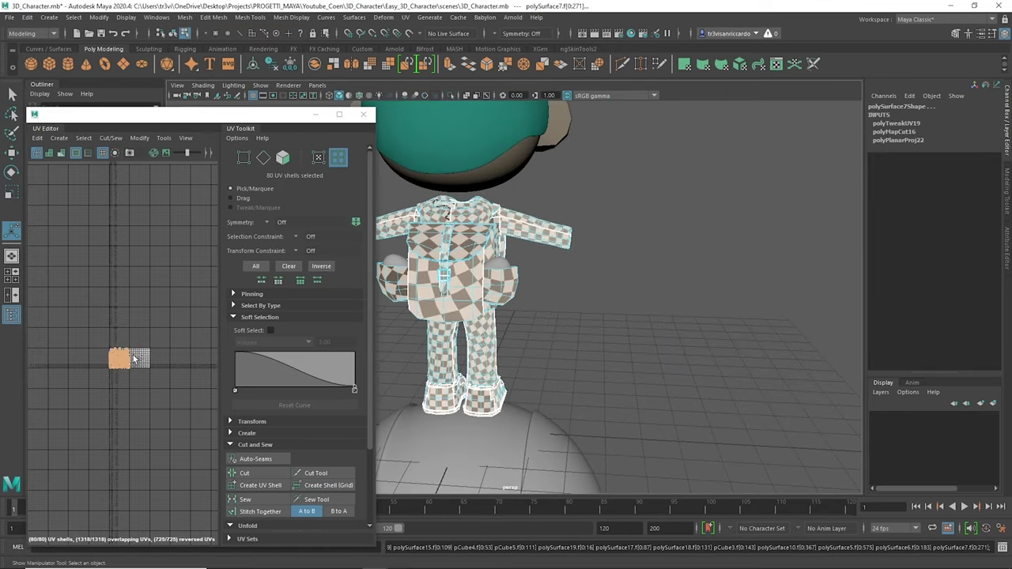
Frame and select the head's UV shells in the UV layout, then smooth the hair mesh.
key(f)
key(w)
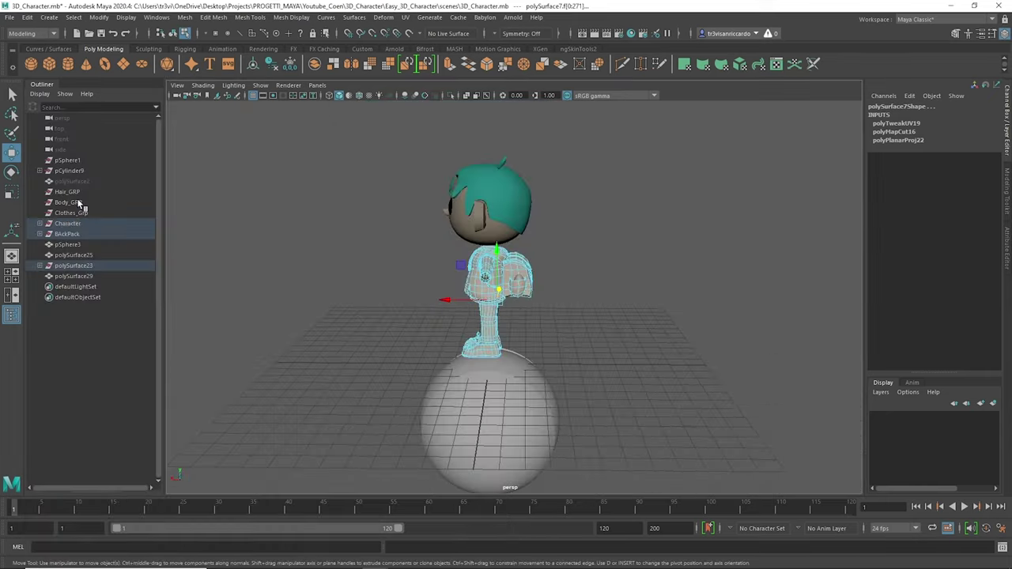
click(427, 35)
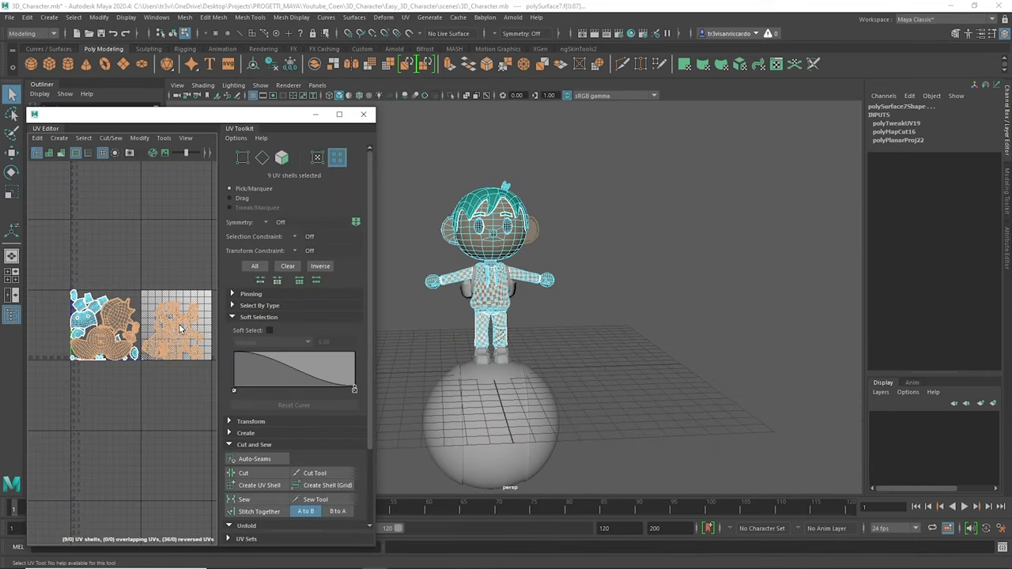
click(537, 237)
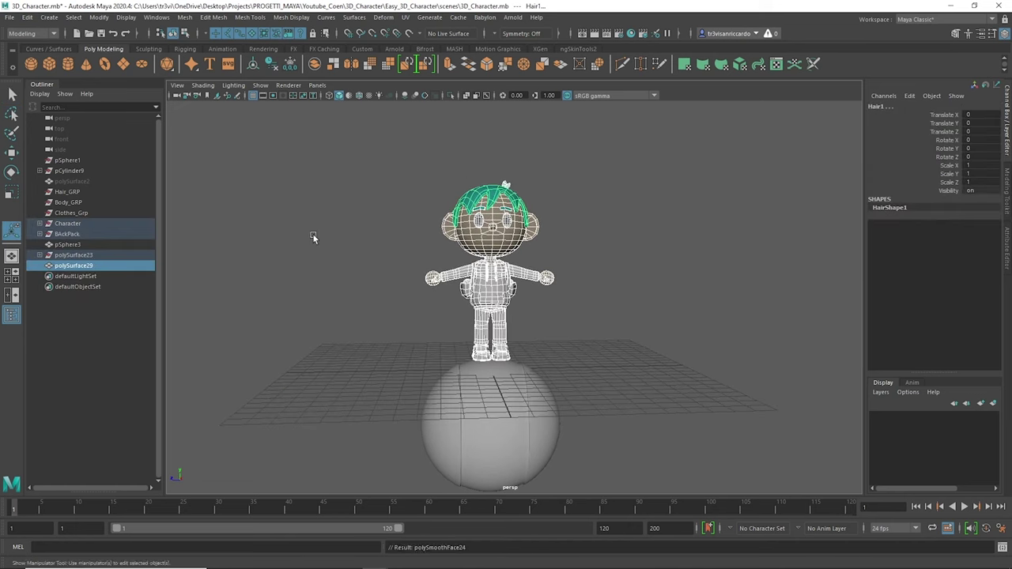
shift+right_drag(315, 365, 348, 340)
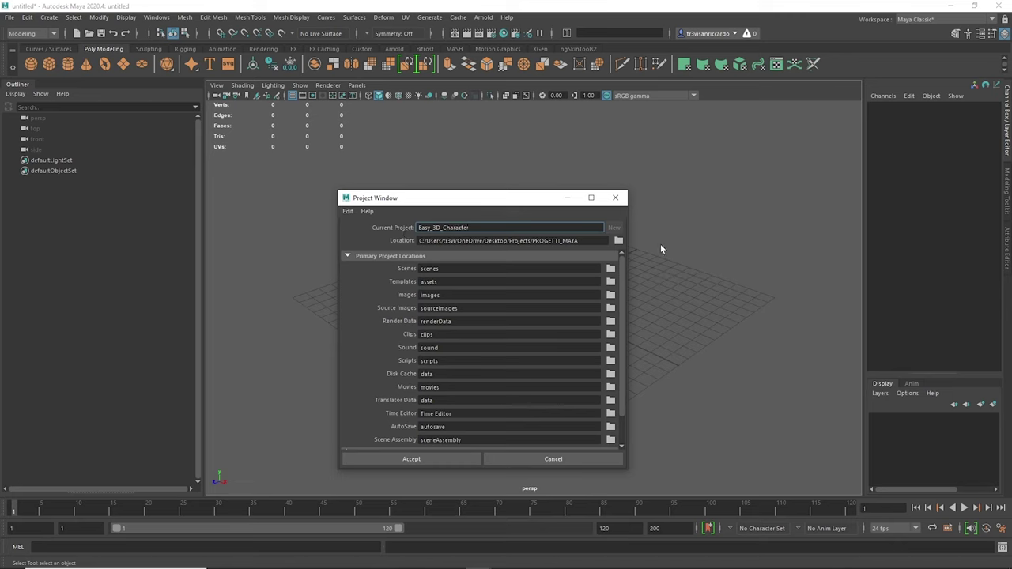
Browse to the Easy_3D_Character project location and save the scene as 3D_Character.
click(619, 240)
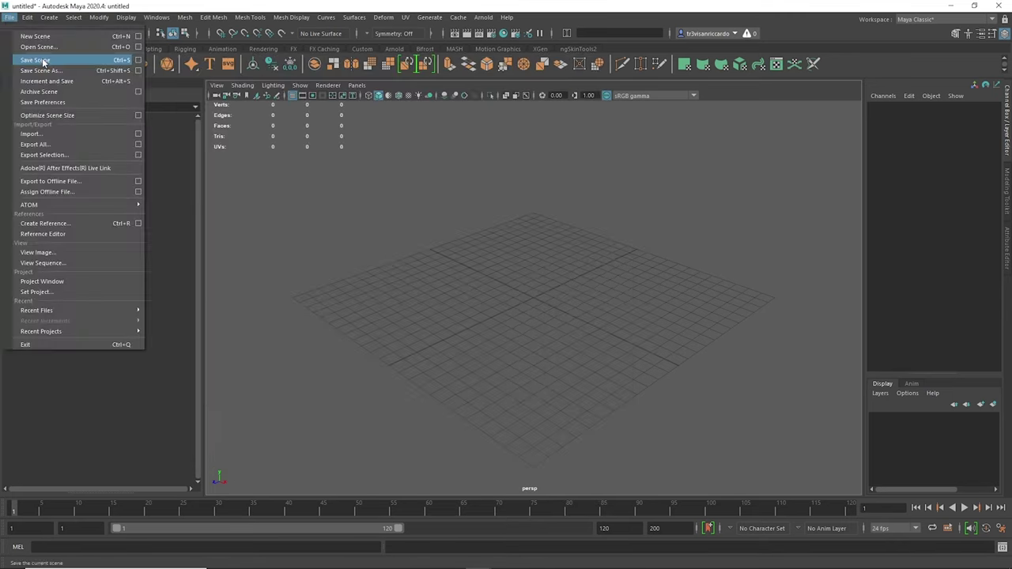
click(35, 60)
text(3D_Character)
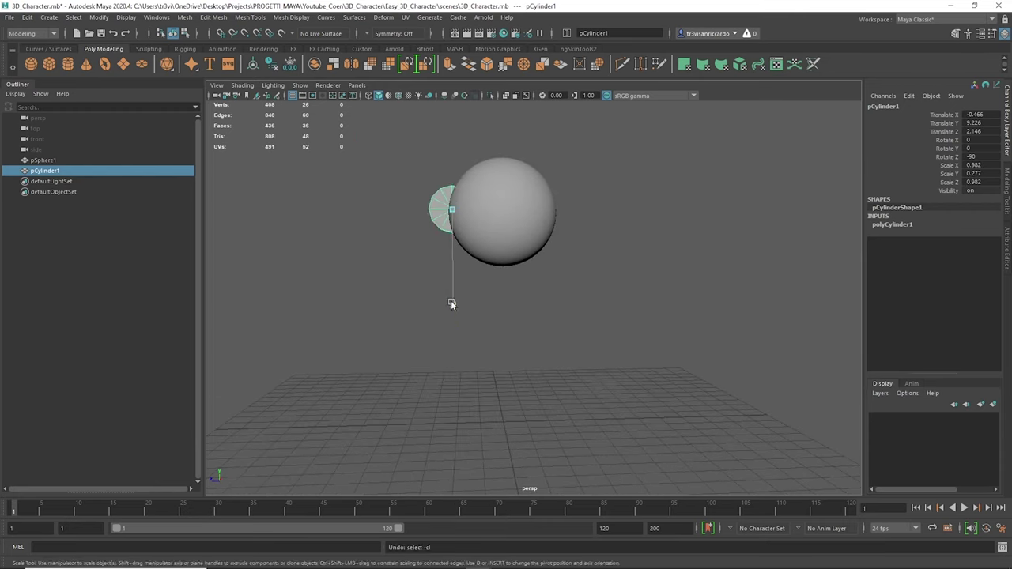
Isolate the ear cylinder and extrude its selected faces with Ctrl+E.
mouse_move(387, 225)
right_down()
mouse_move(408, 168)
mouse_move(443, 188)
right_up()
key(r)
key(2)
alt+drag(403, 208, 649, 199)
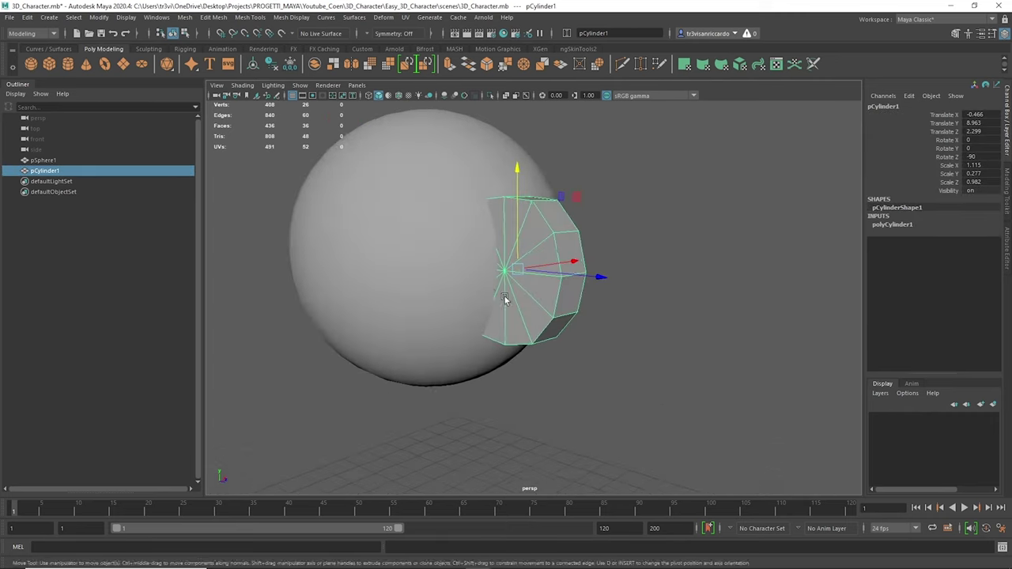
key(ctrl+1)
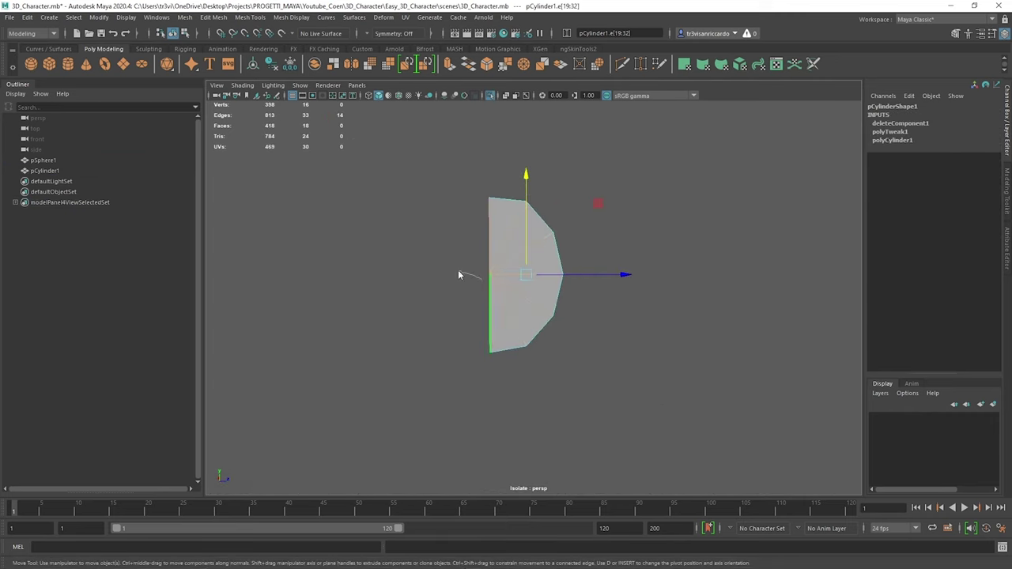
key(ctrl+e)
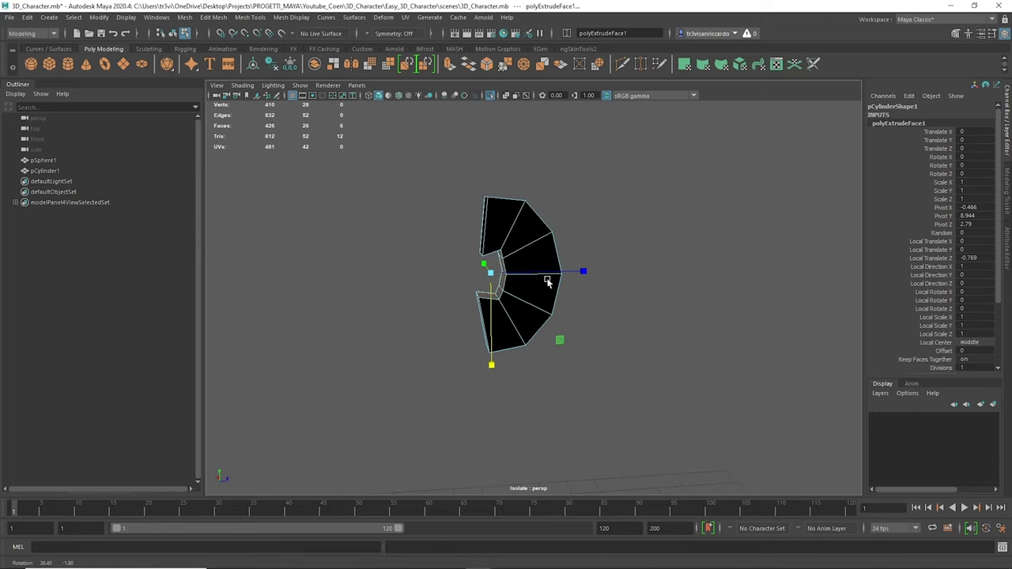
Undo the ear's last scaling and straighten its right edge.
click(507, 291)
alt+drag(581, 303, 462, 315)
click(462, 316)
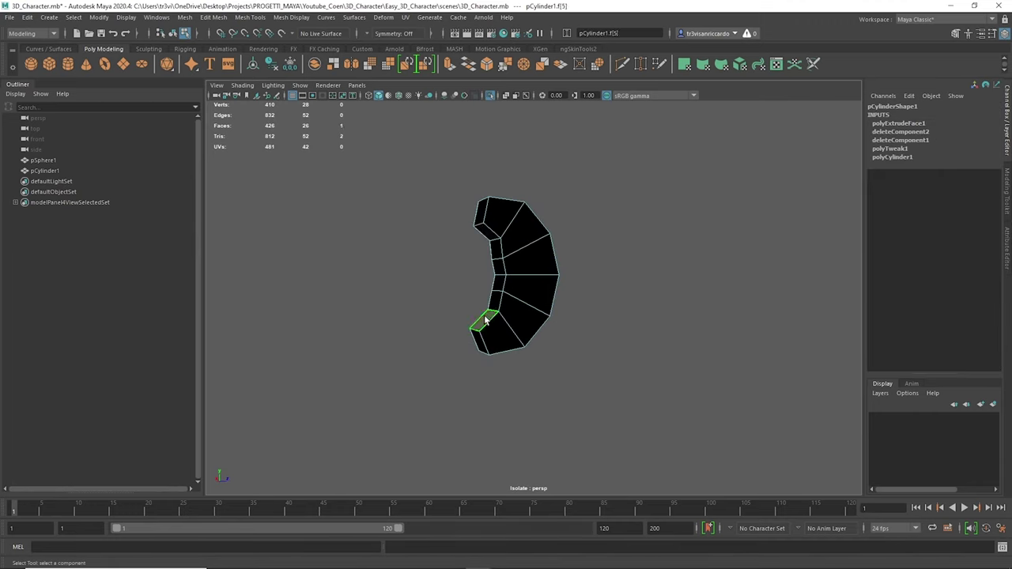
key(ctrl+z)
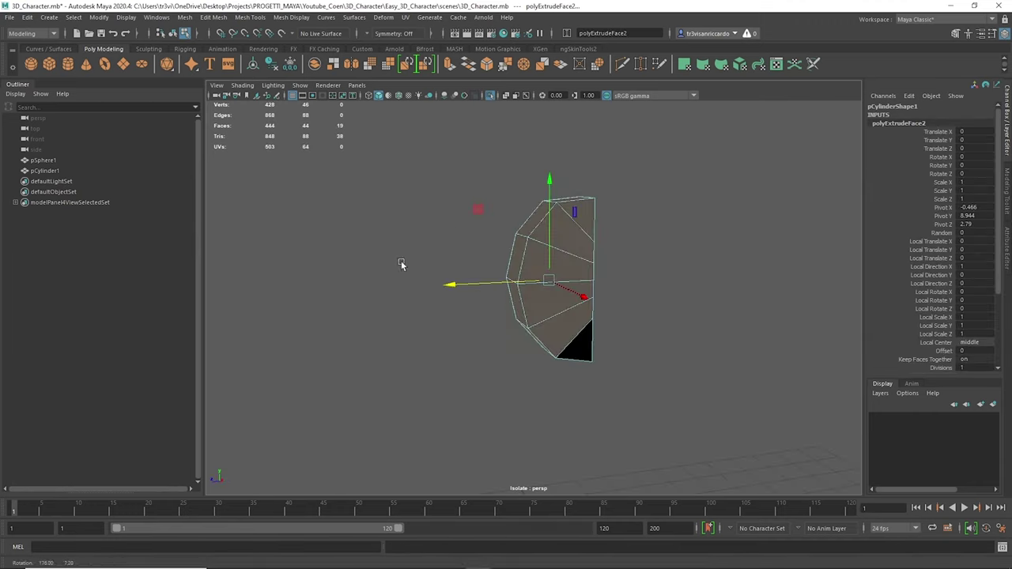
key(ctrl+z)
middle_drag(640, 296, 499, 285)
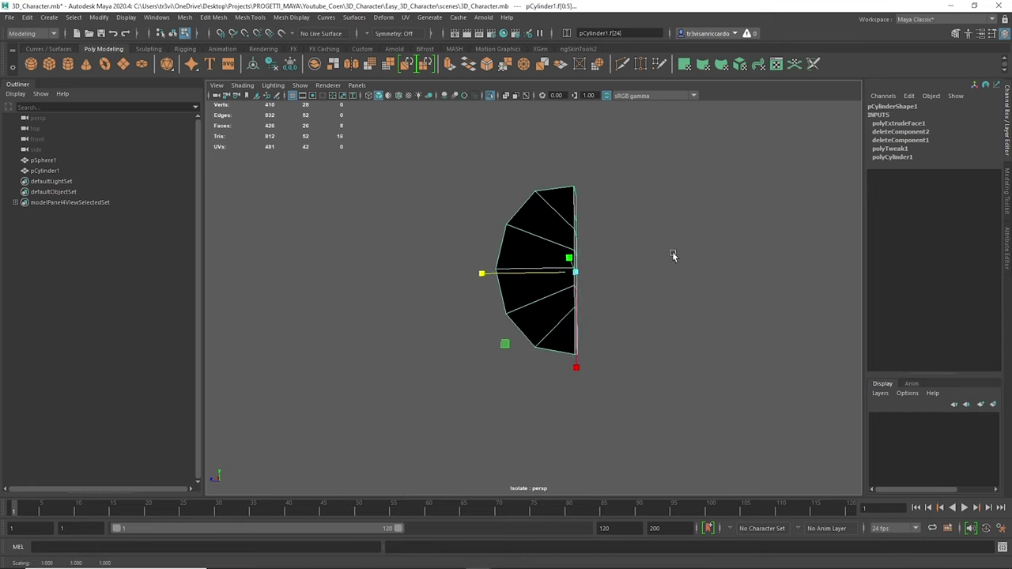
key(ctrl+z)
key(ctrl+z)
key(ctrl+z)
Remove an unneeded edge from the ear, checking it against the head.
mouse_move(680, 237)
alt+mouse_down()
mouse_move(526, 245)
mouse_move(554, 300)
alt+mouse_up()
click(566, 333)
alt+drag(549, 228, 606, 339)
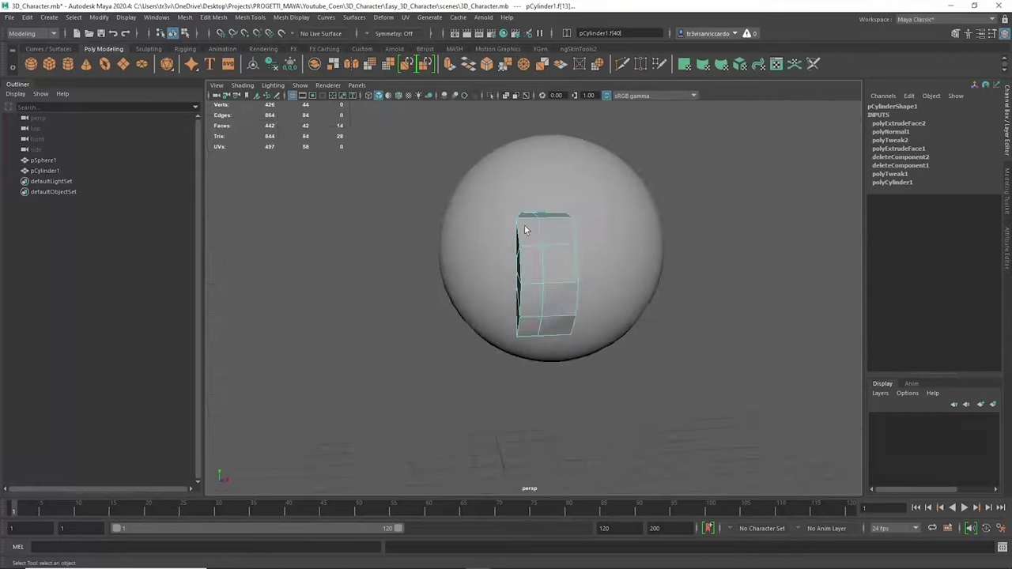
click(528, 260)
mouse_move(528, 260)
alt+mouse_down()
mouse_move(556, 335)
mouse_move(506, 269)
alt+mouse_up()
Move the isolated ear's vertices to flatten its outline, then extrude a rim face.
key(ctrl+1)
key(r)
key(w)
click(444, 248)
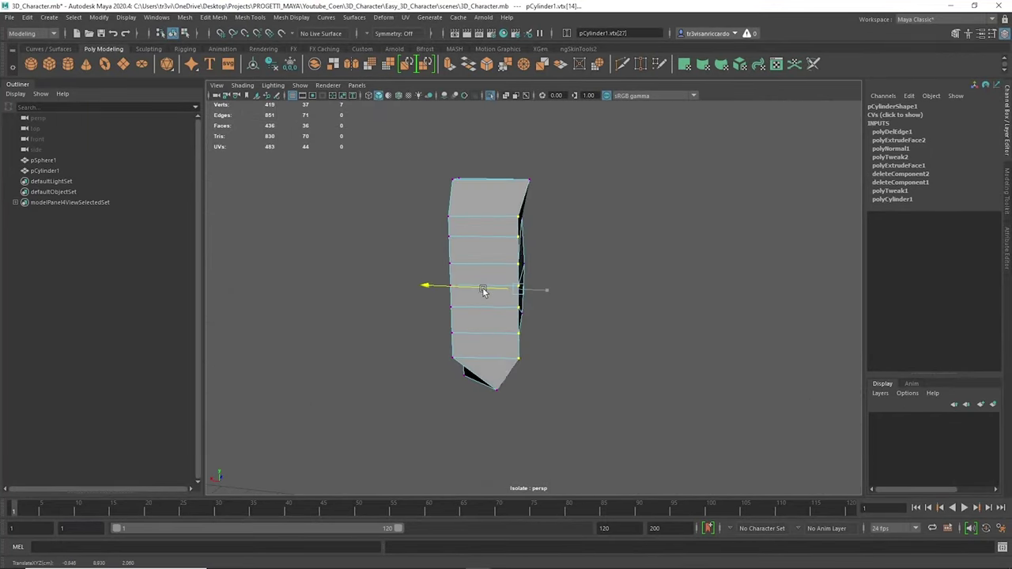
mouse_move(549, 339)
alt+mouse_down()
mouse_move(536, 384)
mouse_move(593, 194)
mouse_move(700, 335)
alt+mouse_up()
click(595, 190)
key(ctrl+e)
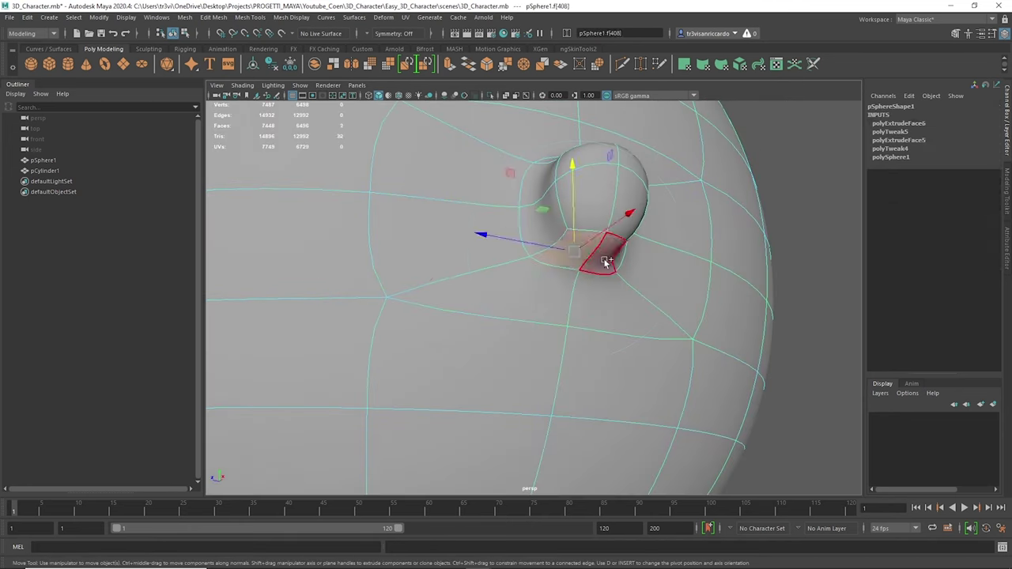
Extrude the ear face and rotate the eye sphere onto the face.
key(ctrl+e)
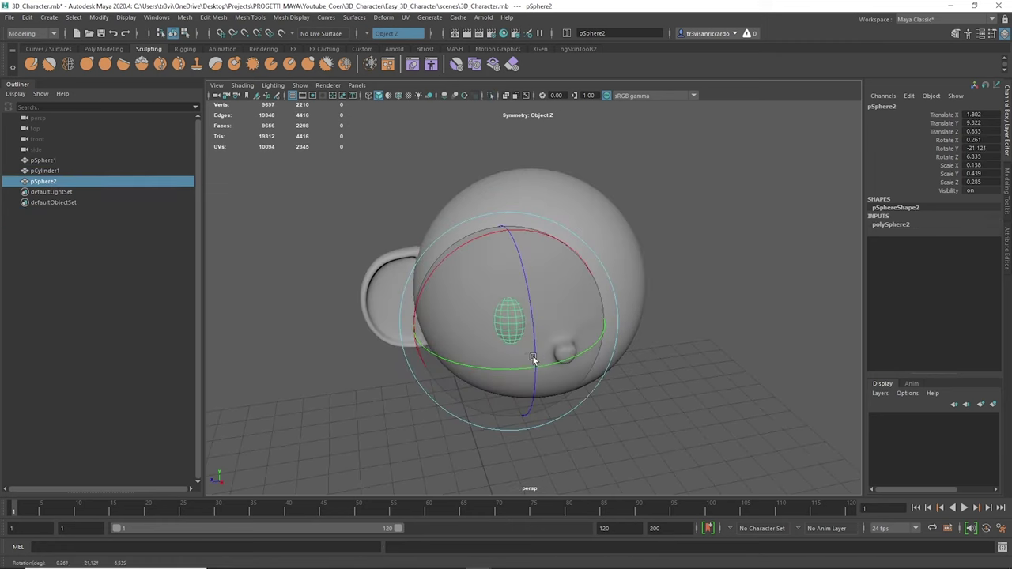
key(e)
drag(418, 373, 559, 383)
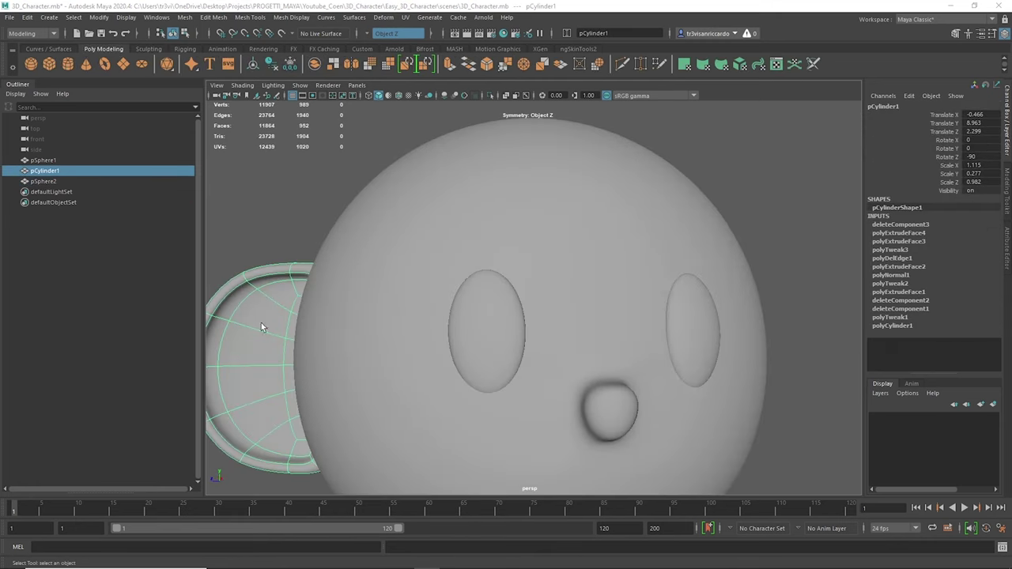
Adjust the ear's vertices, then scale and move the ear into place.
right_drag(386, 282, 332, 282)
right_drag(464, 261, 429, 244)
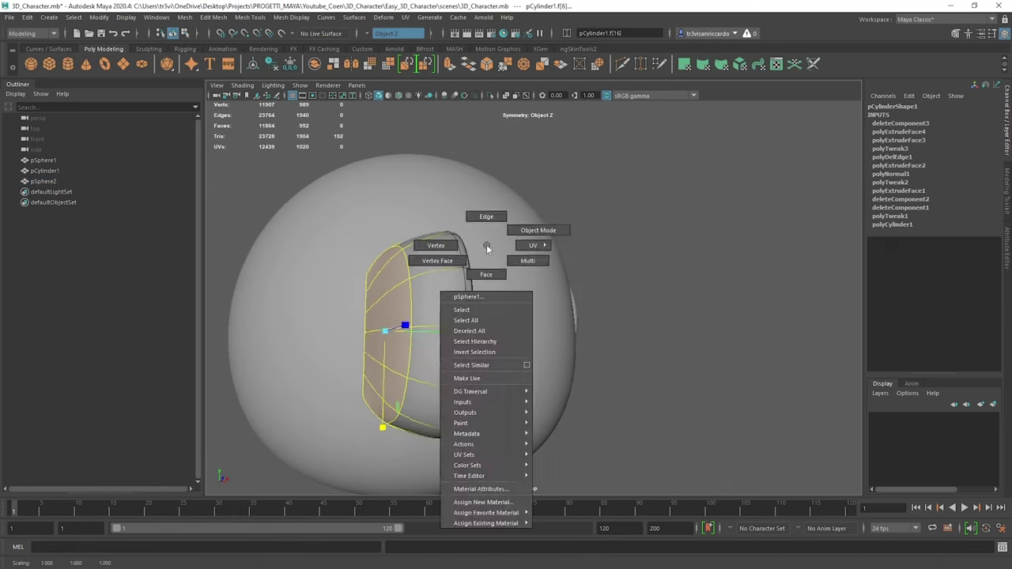
click(399, 382)
right_drag(373, 261, 411, 229)
key(r)
mouse_move(443, 364)
alt+mouse_down()
mouse_move(370, 364)
mouse_move(404, 303)
mouse_move(330, 390)
alt+mouse_up()
key(w)
drag(474, 357, 524, 356)
Mirror the ear to the other side of the head with Mesh > Mirror.
mouse_move(338, 253)
shift+right_down()
mouse_move(329, 365)
mouse_move(303, 373)
shift+right_up()
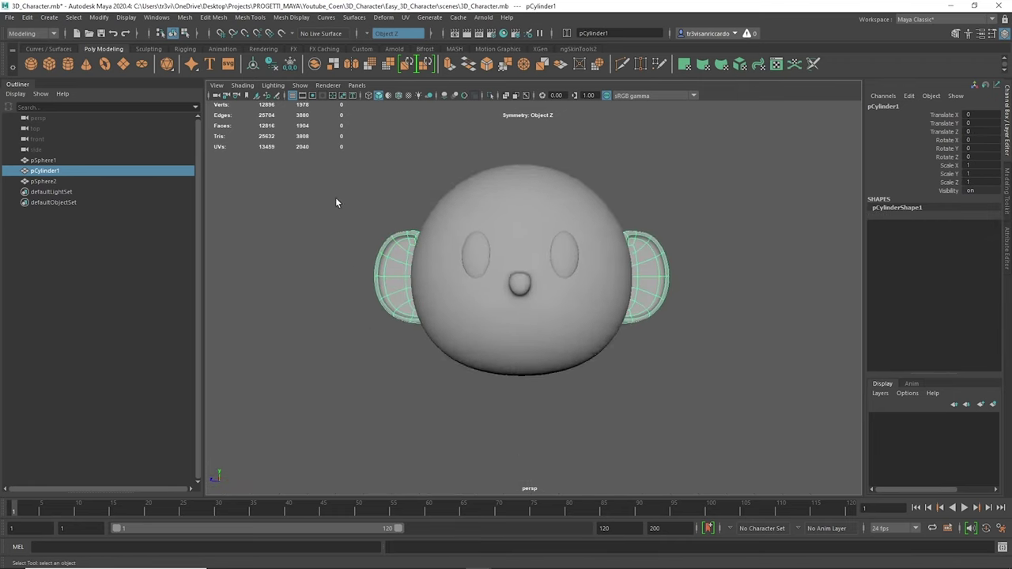
click(374, 221)
alt+drag(374, 221, 542, 353)
mouse_move(552, 360)
alt+mouse_down()
mouse_move(498, 302)
mouse_move(489, 350)
alt+mouse_up()
Create a neck cylinder and delete its cap faces.
alt+drag(551, 355, 344, 276)
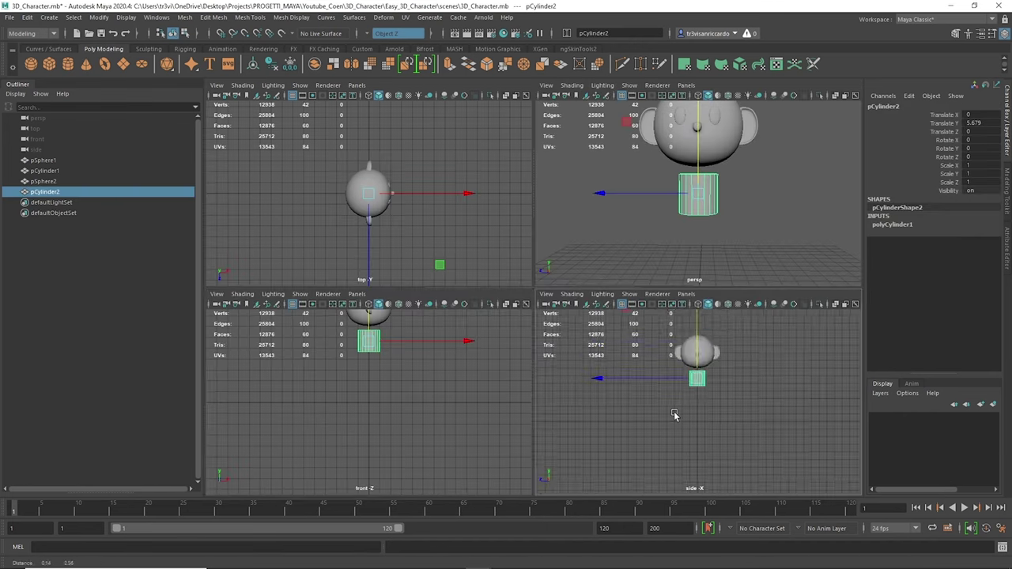
right_drag(506, 300, 481, 332)
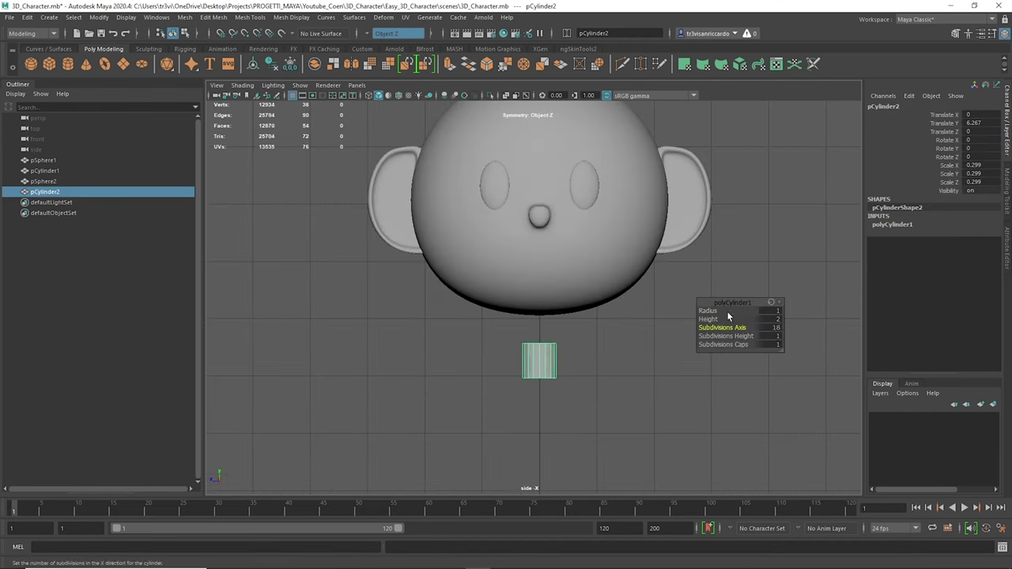
scroll(601, 316, up, 3)
right_click(552, 283)
key(Delete)
drag(506, 261, 495, 238)
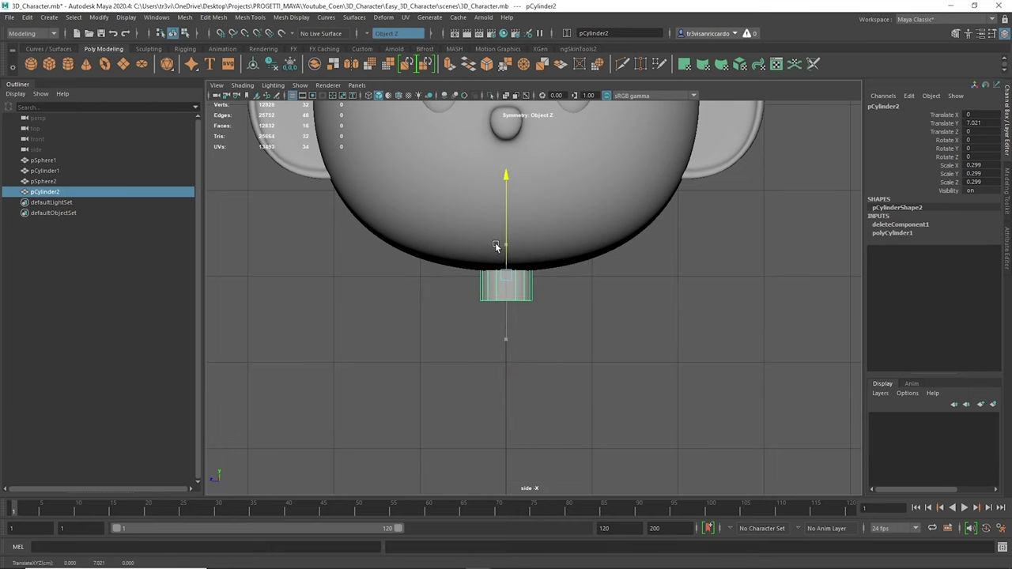
Position the slim neck cylinder under the head and create a new torso cylinder.
key(F10)
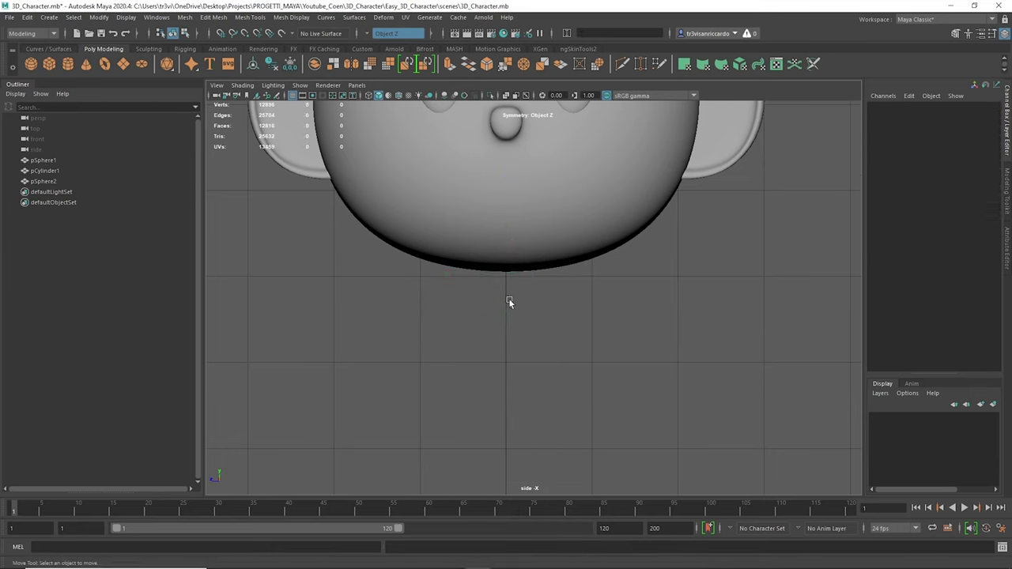
click(506, 272)
right_drag(506, 276, 495, 358)
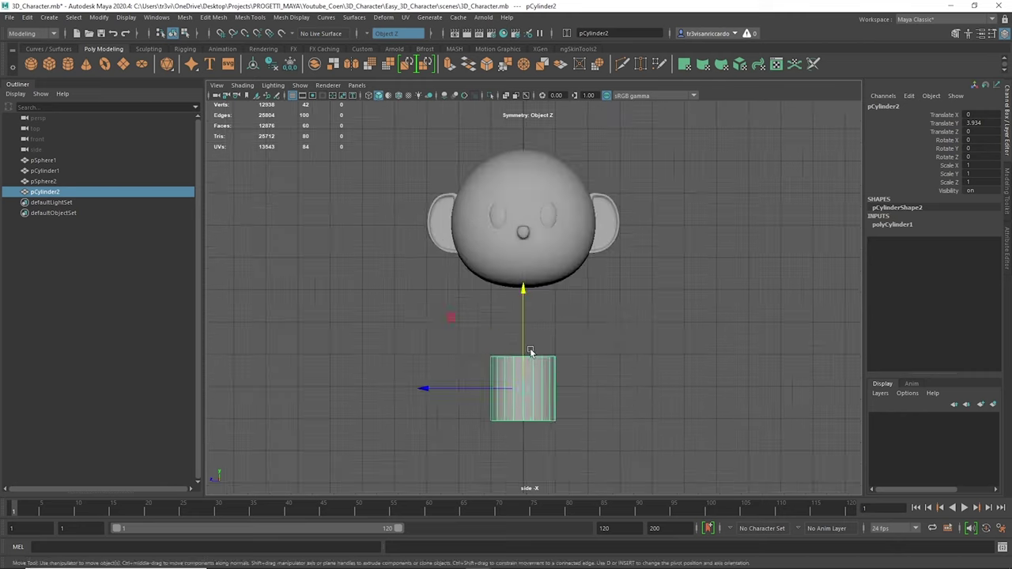
key(ctrl+z)
scroll(477, 250, up, 3)
scroll(507, 285, up, 2)
mouse_move(516, 285)
alt+mouse_down()
mouse_move(534, 263)
mouse_move(421, 245)
mouse_move(592, 320)
mouse_move(506, 315)
alt+mouse_up()
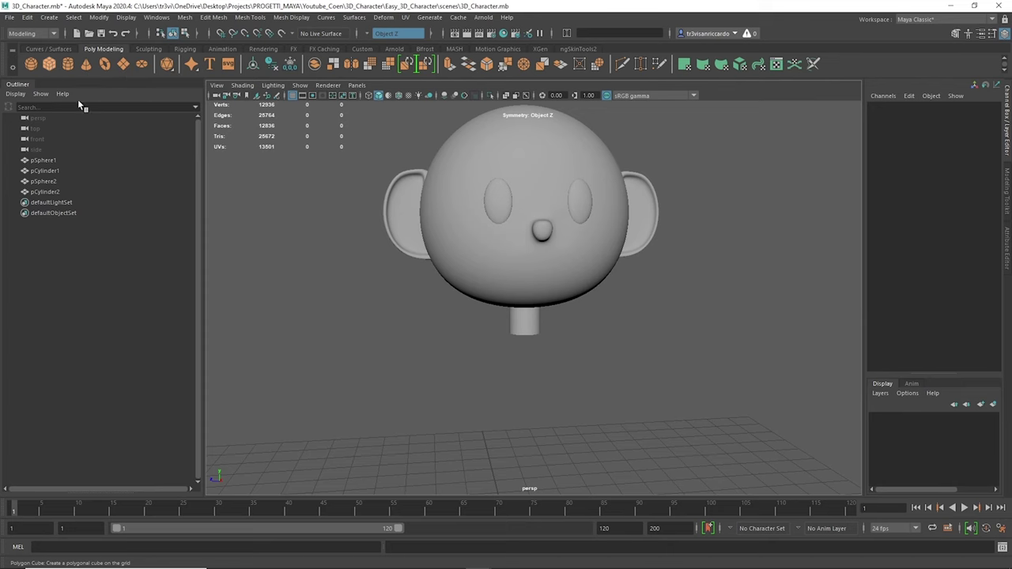
click(67, 70)
scroll(437, 362, up, 3)
Extrude the torso's top border inward to narrow it at the neck.
alt+drag(475, 363, 528, 419)
scroll(515, 405, up, 2)
scroll(525, 345, up, 3)
key(ctrl+e)
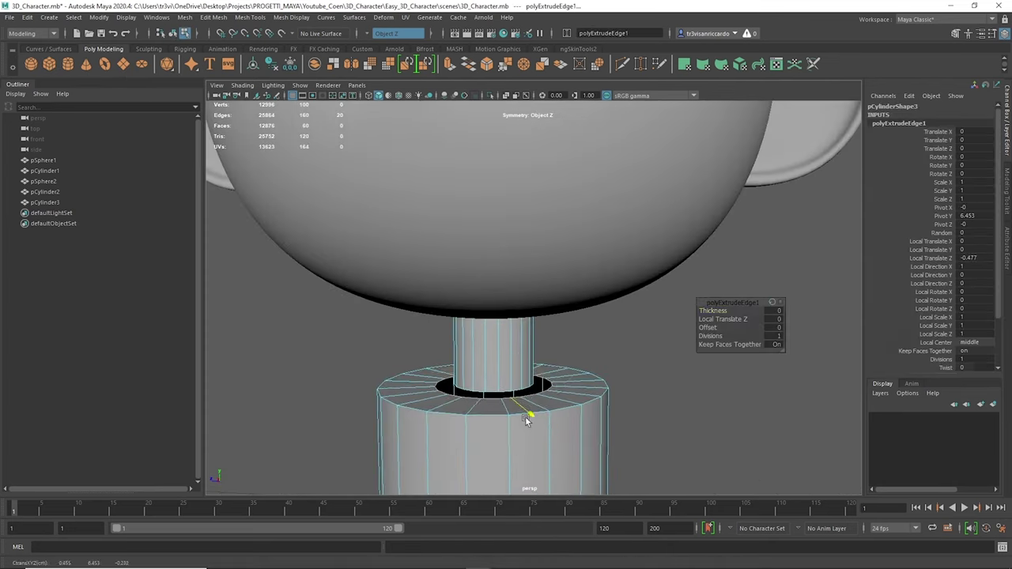
key(w)
scroll(510, 316, down, 2)
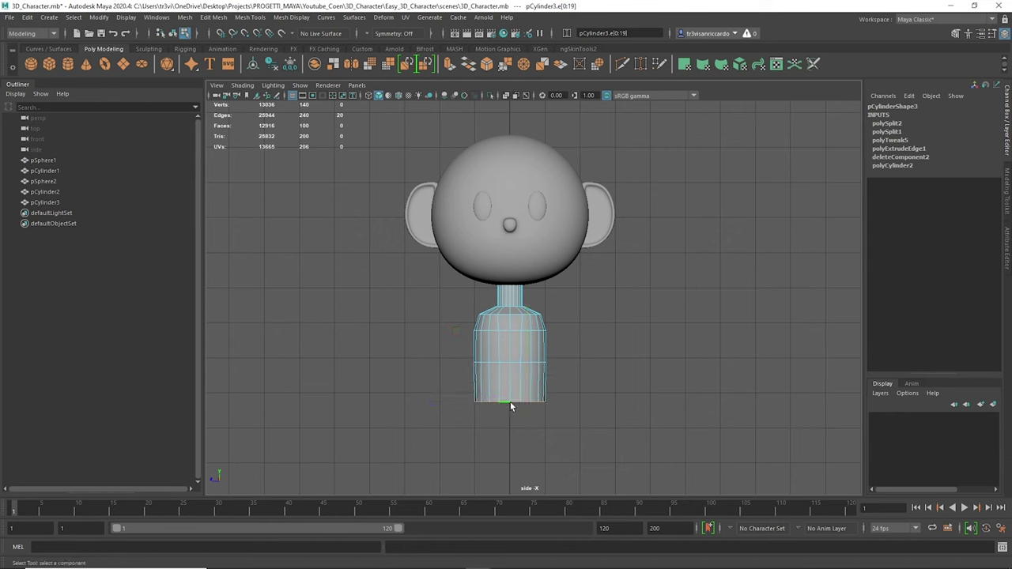
key(space)
key(space)
scroll(522, 317, up, 3)
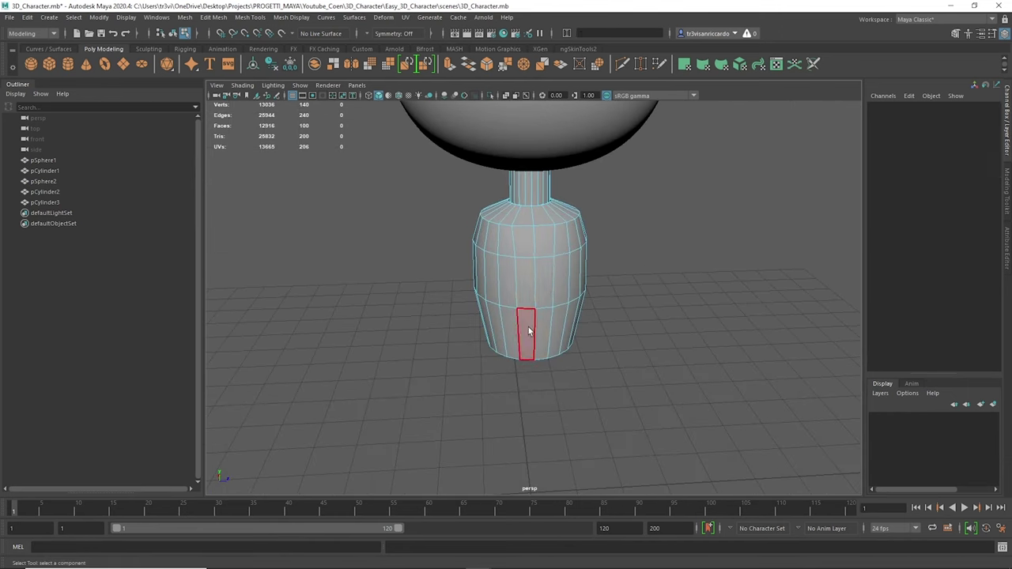
Select the torso's bottom opening edges and bridge across them.
click(546, 292)
key(F8)
mouse_move(673, 210)
alt+mouse_down()
mouse_move(563, 325)
mouse_move(549, 395)
alt+mouse_up()
key(F10)
key(q)
click(564, 325)
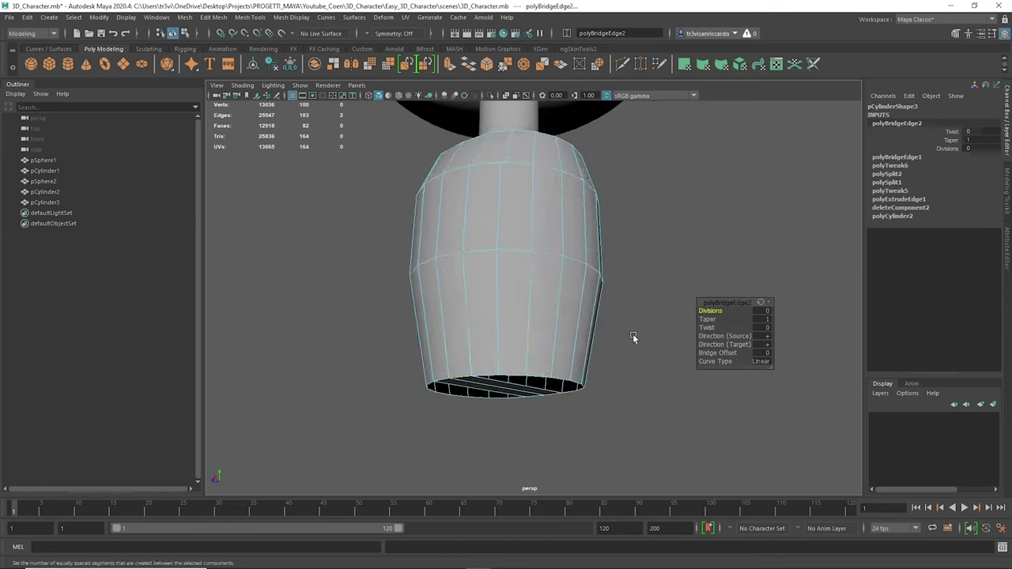
mouse_move(632, 334)
alt+mouse_down()
mouse_move(529, 249)
mouse_move(624, 342)
mouse_move(587, 348)
mouse_move(592, 332)
alt+mouse_up()
shift+click(611, 337)
Insert an edge loop around the torso with Multi-Cut.
key(F8)
alt+drag(735, 266, 583, 308)
shift+right_drag(583, 307, 501, 314)
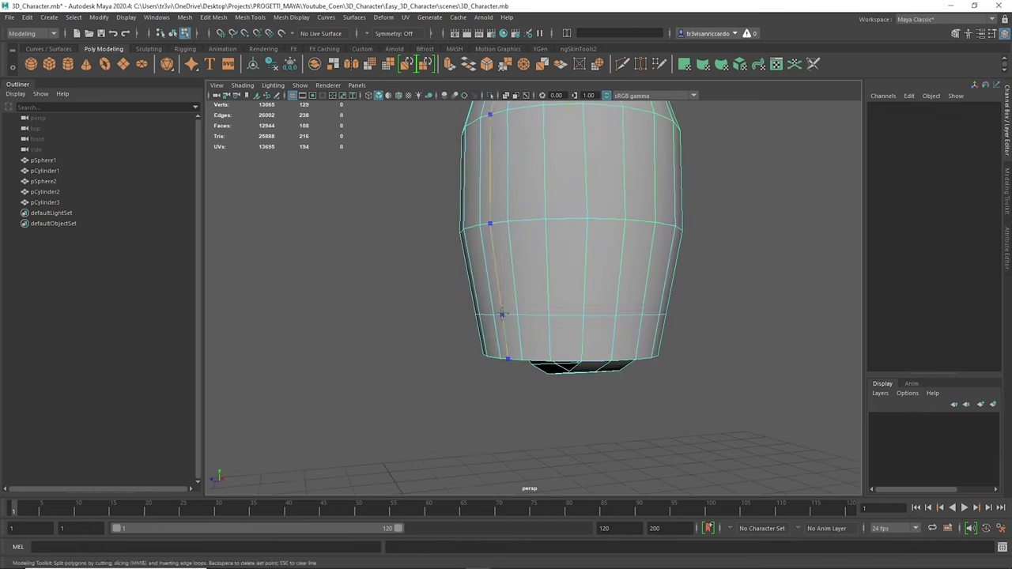
ctrl+click(501, 314)
key(q)
alt+drag(502, 314, 571, 221)
key(F9)
key(w)
mouse_move(619, 360)
alt+mouse_down()
mouse_move(636, 343)
mouse_move(366, 266)
alt+mouse_up()
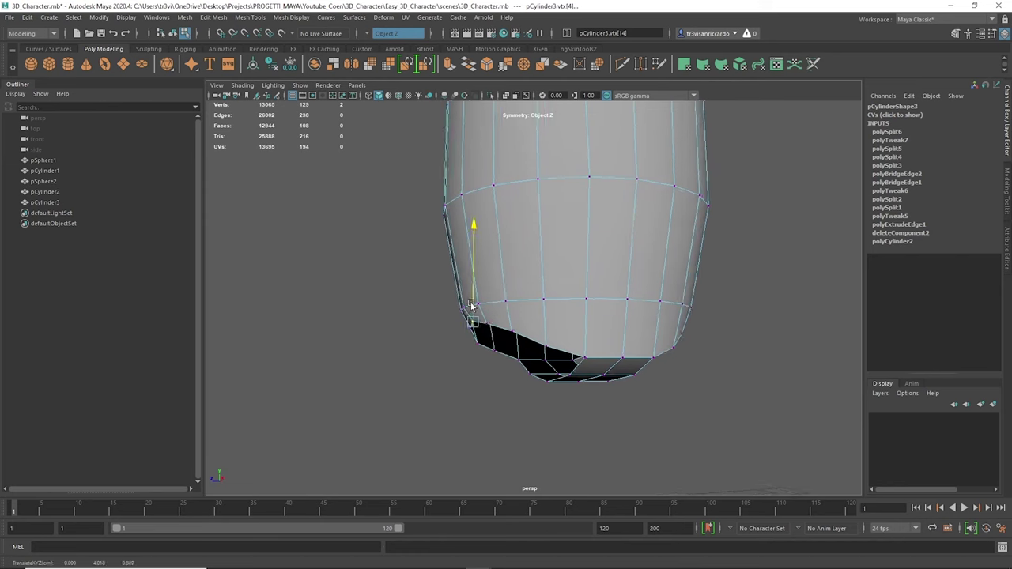
key(F8)
click(366, 267)
key(ctrl+z)
key(ctrl+z)
Create a leg cylinder and cut new edges across the torso front.
right_drag(463, 300, 485, 253)
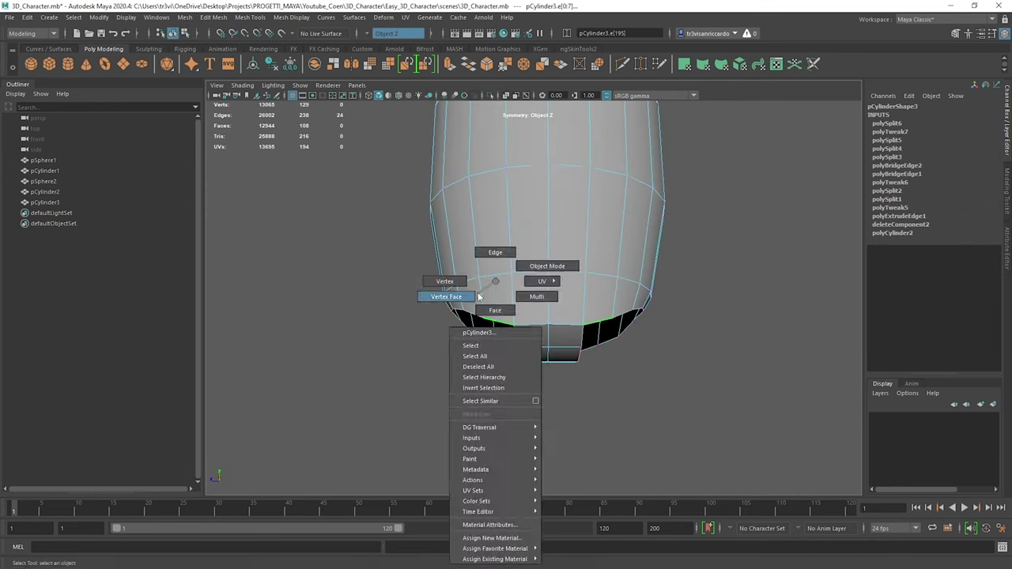
click(68, 63)
scroll(622, 293, down, 5)
scroll(589, 347, up, 5)
key(F8)
mouse_move(597, 302)
alt+mouse_down()
mouse_move(441, 308)
mouse_move(459, 300)
alt+mouse_up()
scroll(599, 304, up, 5)
click(600, 303)
alt+drag(600, 304, 554, 186)
shift+right_drag(553, 186, 554, 178)
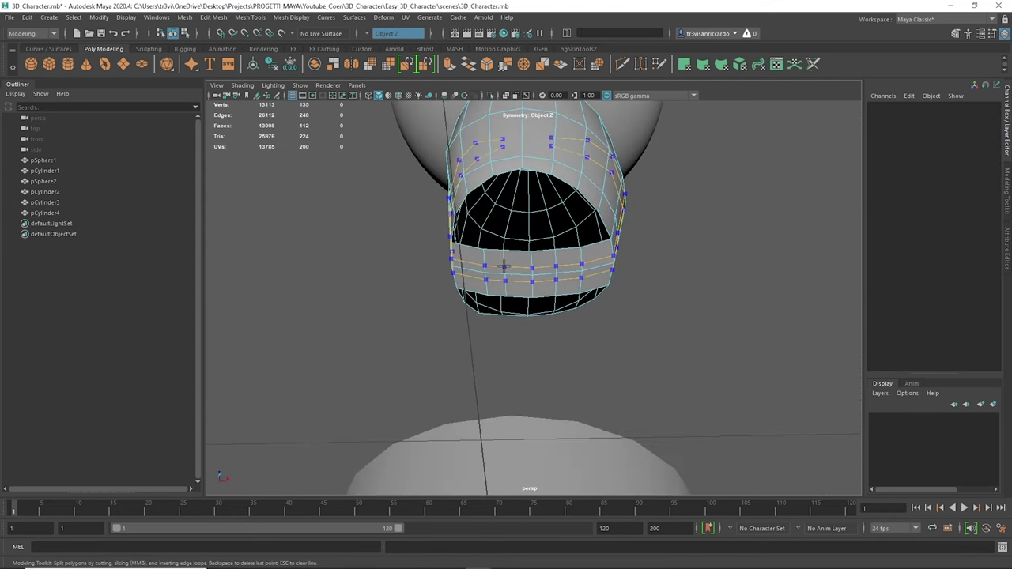
Select the leg cylinder and scale it up.
alt+drag(504, 267, 545, 203)
mouse_move(545, 203)
alt+right_down()
mouse_move(493, 265)
mouse_move(783, 316)
alt+right_up()
right_click(497, 291)
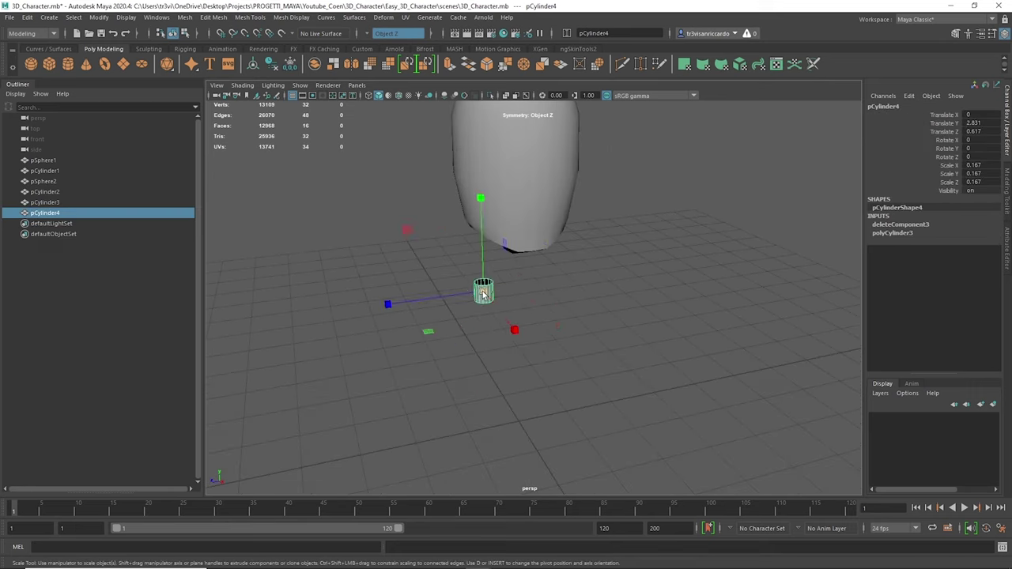
mouse_move(484, 294)
mouse_down()
mouse_move(447, 302)
mouse_move(506, 261)
mouse_up()
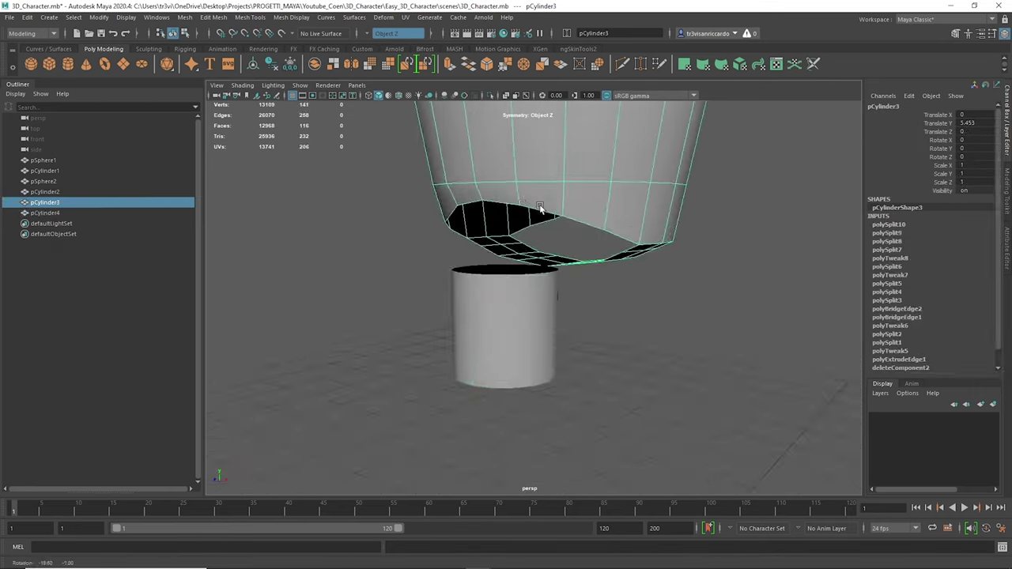
Freeze the leg cylinder, combine it with the torso and bridge them, deleting stray edges.
right_click(553, 230)
click(271, 64)
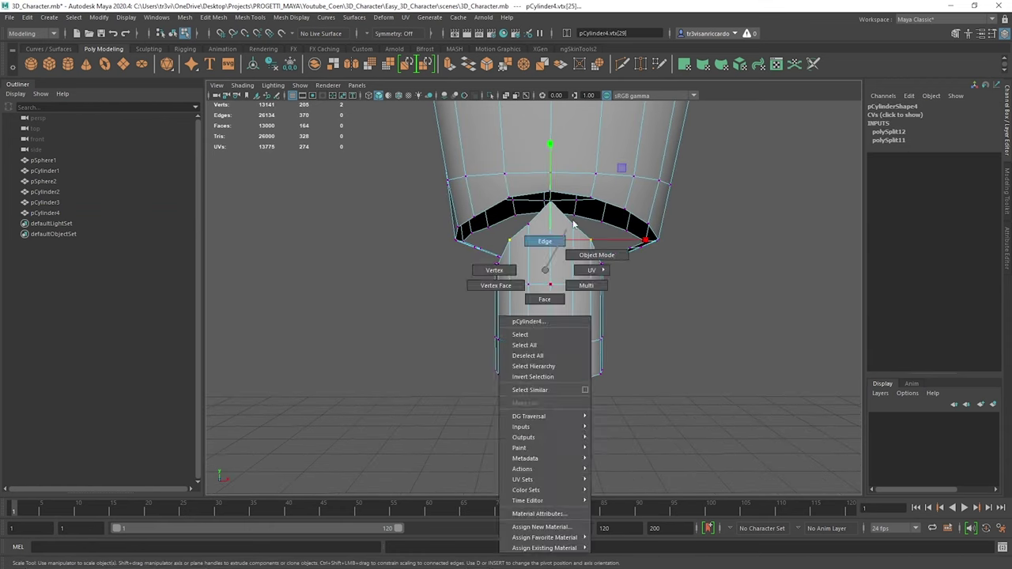
right_drag(542, 251, 565, 237)
mouse_move(564, 280)
alt+mouse_down()
mouse_move(571, 229)
mouse_move(643, 176)
alt+mouse_up()
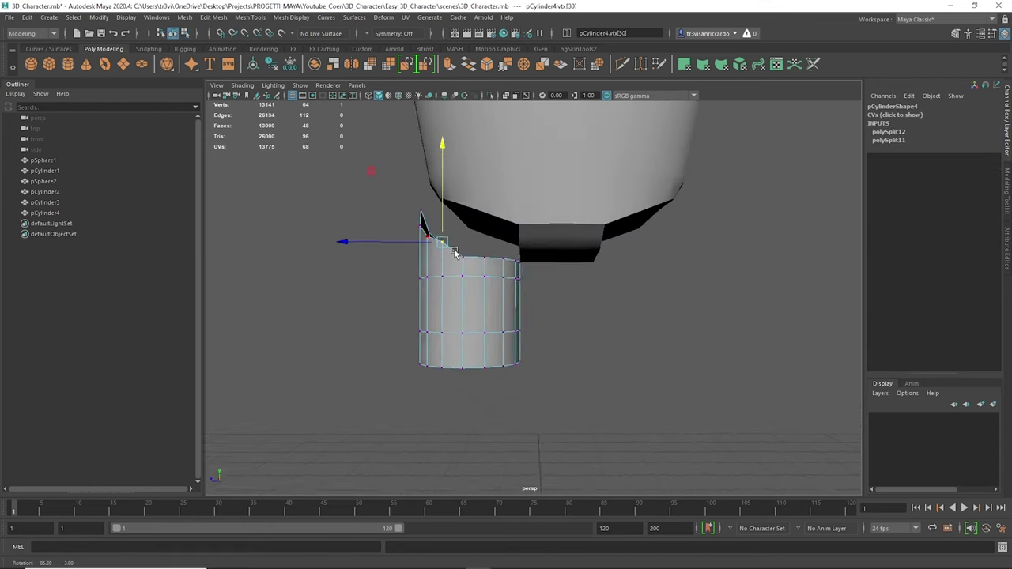
shift+right_drag(484, 229, 538, 471)
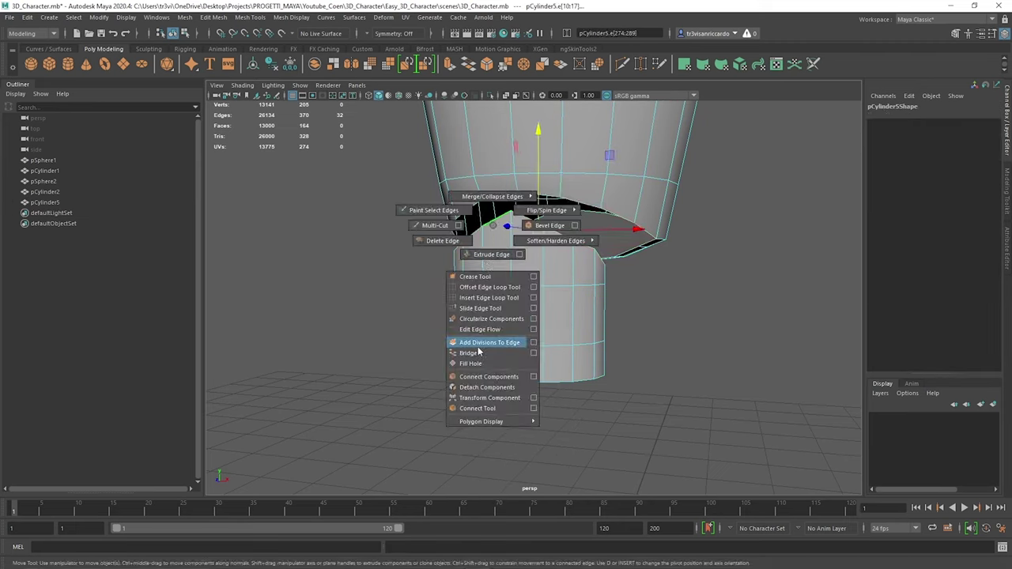
shift+right_drag(478, 352, 469, 352)
alt+drag(720, 258, 474, 237)
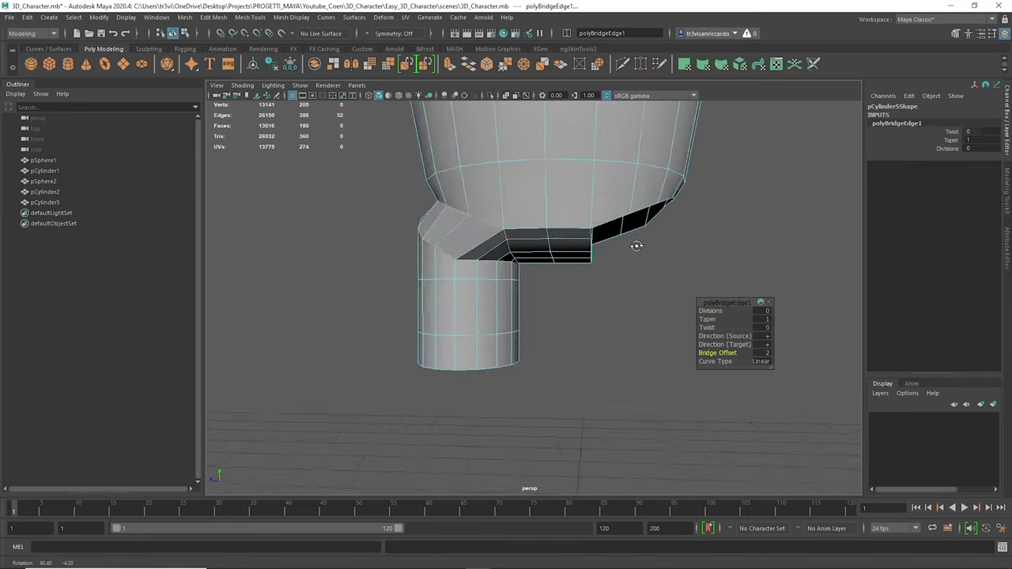
mouse_move(452, 232)
shift+right_down()
mouse_move(443, 300)
mouse_move(441, 279)
shift+right_up()
key(Delete)
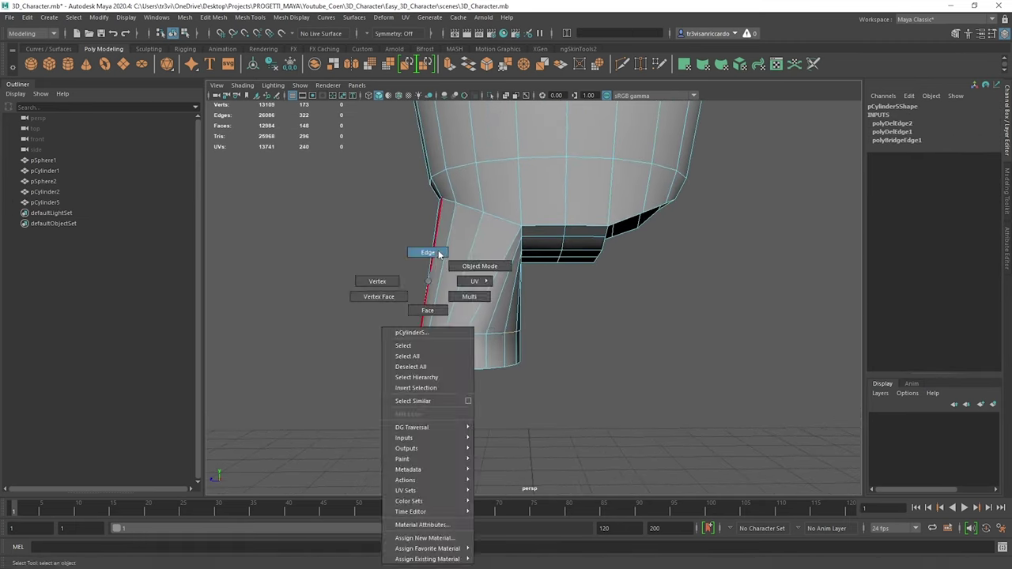
Freeze transformations and delete construction history on the joined leg mesh.
double_click(452, 204)
alt+drag(453, 204, 489, 247)
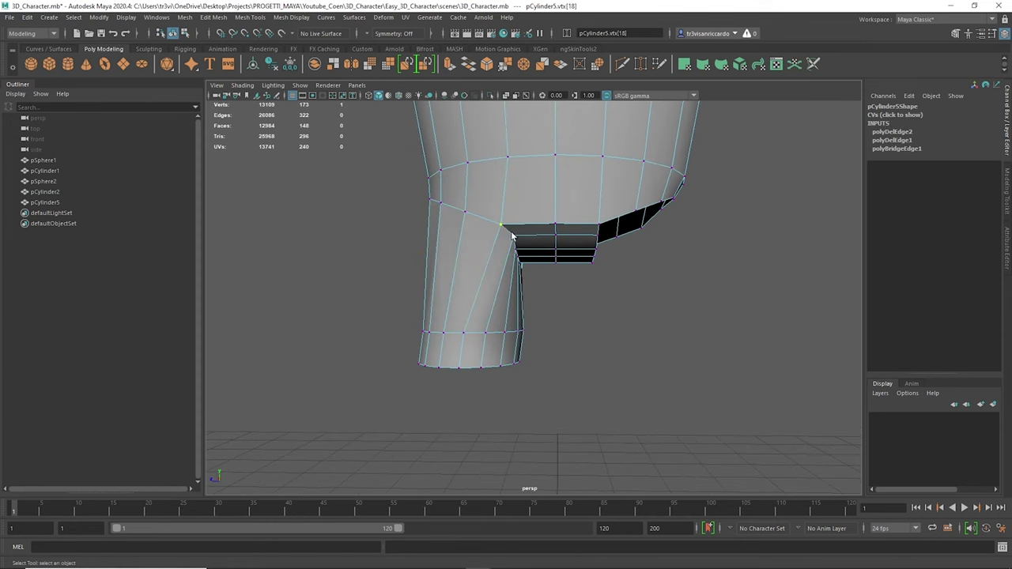
alt+drag(490, 227, 509, 271)
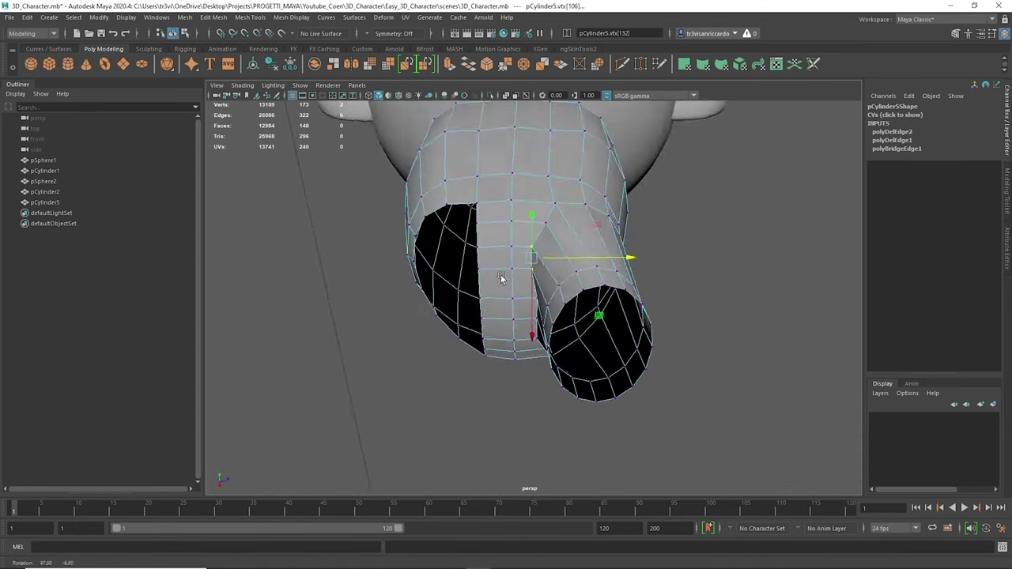
key(F8)
click(291, 64)
key(alt+shift+d)
alt+drag(546, 238, 585, 262)
Extrude the leg's bottom edge loop downward to lengthen the leg.
double_click(487, 291)
alt+drag(487, 291, 638, 202)
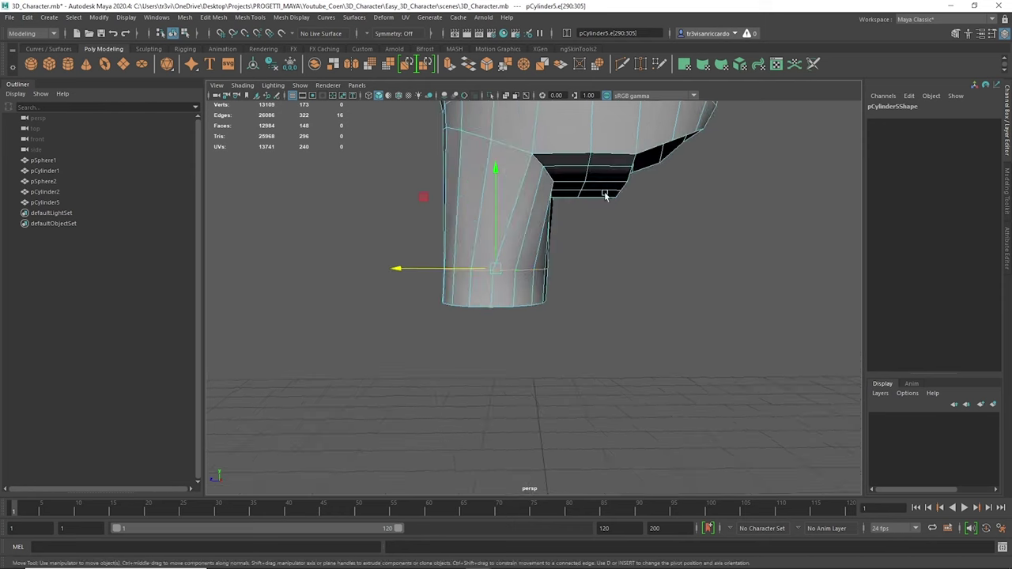
right_drag(496, 230, 497, 229)
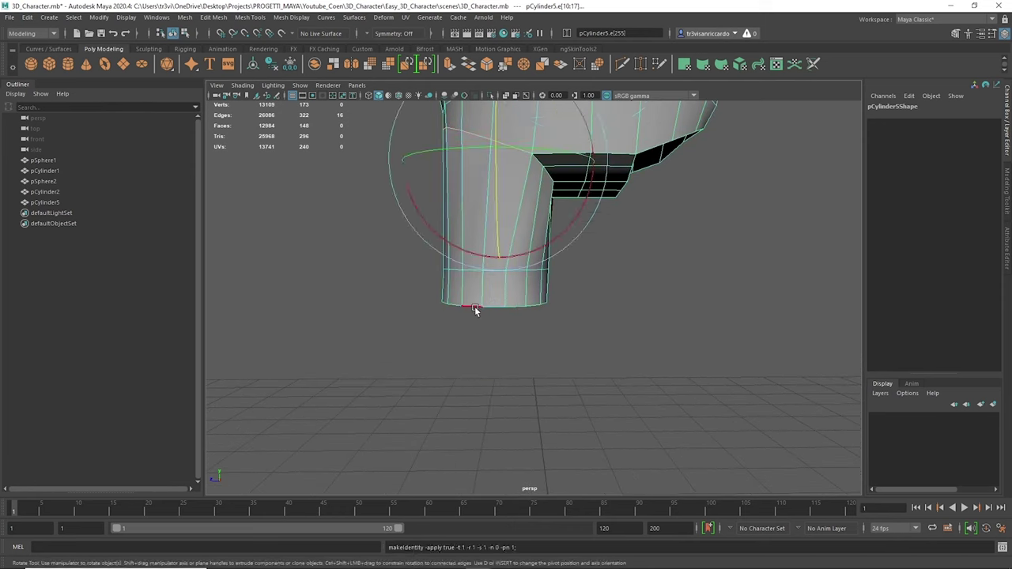
scroll(475, 283, down, 5)
key(ctrl+e)
click(530, 306)
right_drag(530, 306, 547, 249)
click(547, 249)
Reposition a ring of vertices on the leg to refine its shape.
scroll(550, 253, up, 3)
key(e)
key(F9)
drag(458, 203, 685, 276)
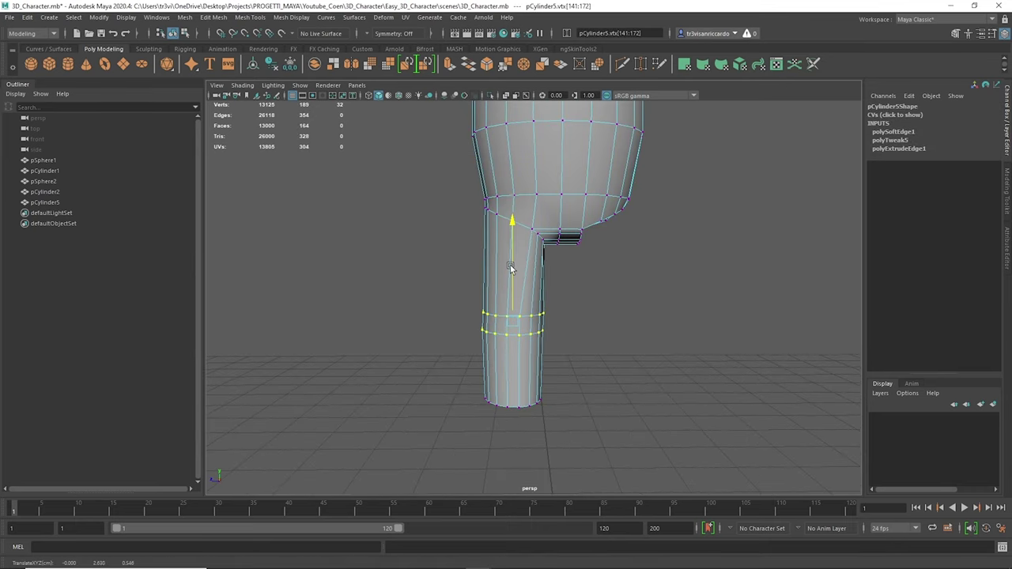
scroll(510, 264, down, 3)
right_drag(650, 255, 668, 247)
Mirror the half body into a full two-legged body and show smooth preview.
right_click(550, 268)
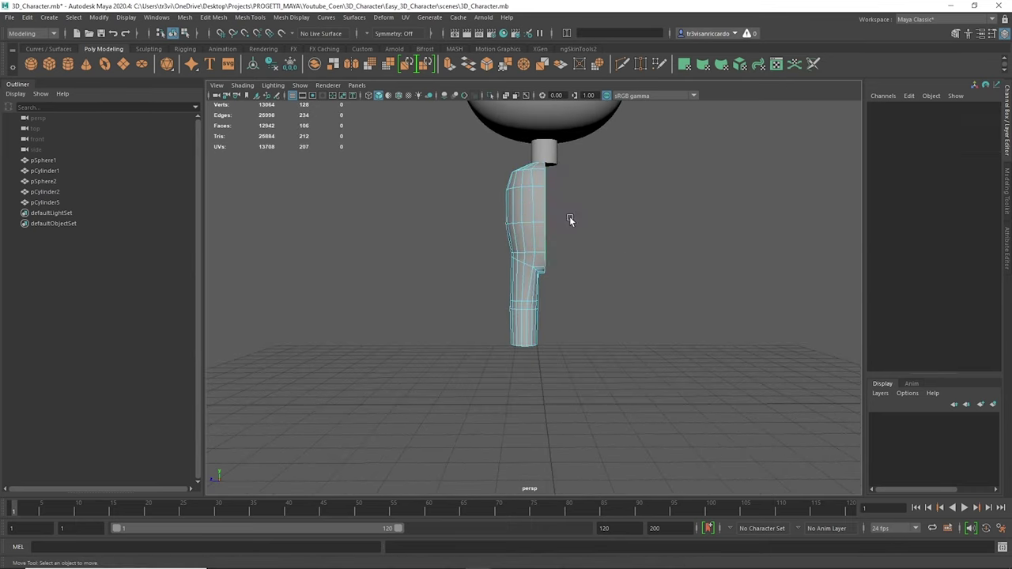
click(230, 377)
click(328, 379)
click(548, 273)
key(3)
right_drag(463, 217, 515, 215)
click(543, 142)
scroll(541, 254, up, 3)
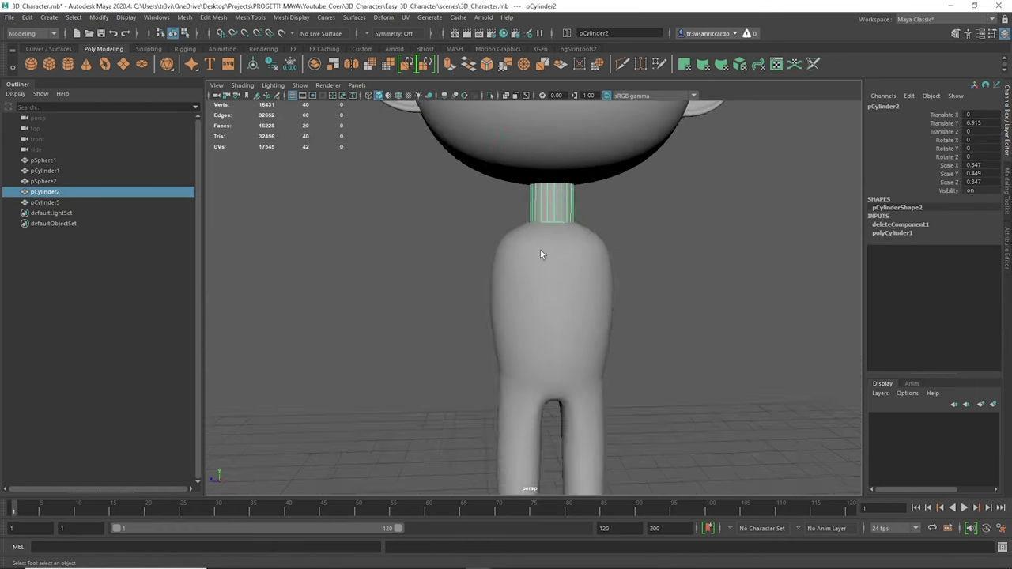
Scale the torso's top edge loop inward so it narrows toward the neck.
scroll(516, 285, down, 5)
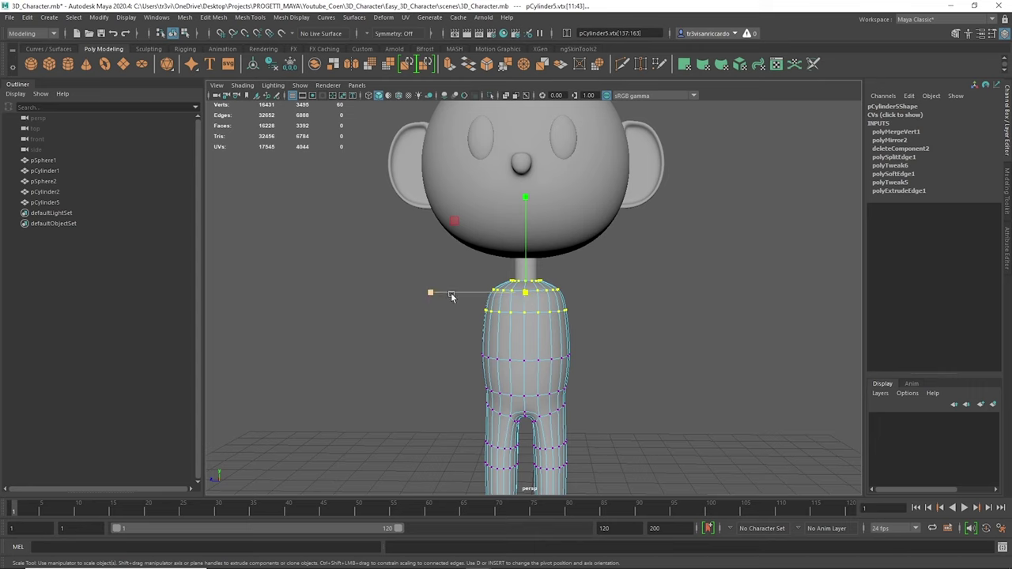
shift+right_drag(614, 308, 330, 248)
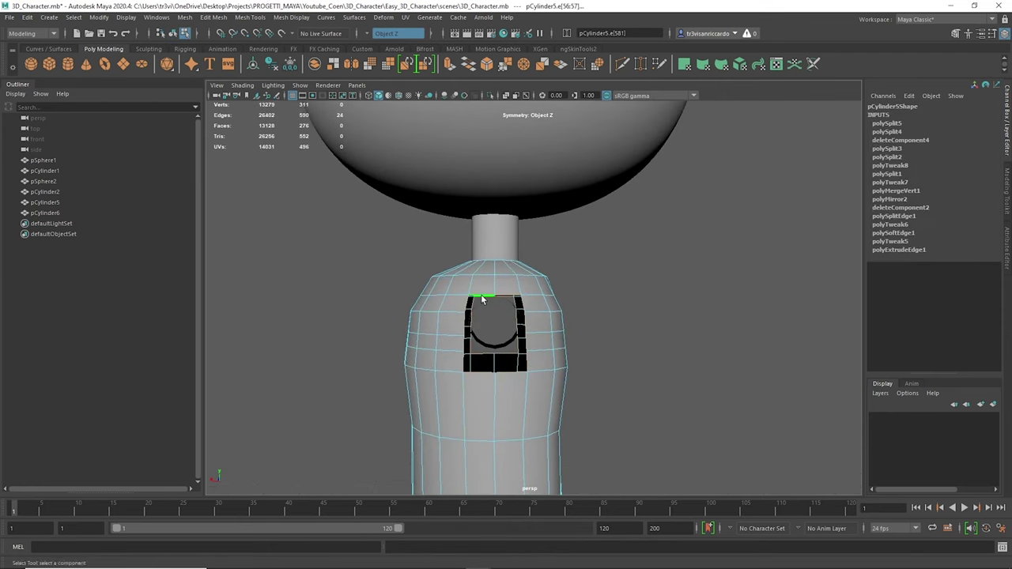
Circularize the shoulder faces and move the arm cylinder against the opening.
click(214, 17)
click(209, 65)
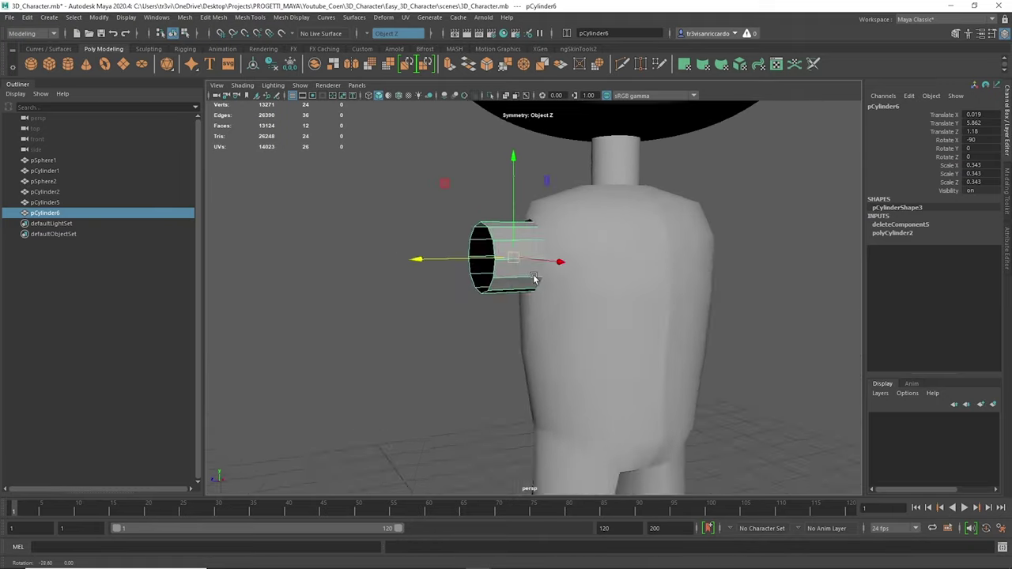
drag(507, 274, 448, 260)
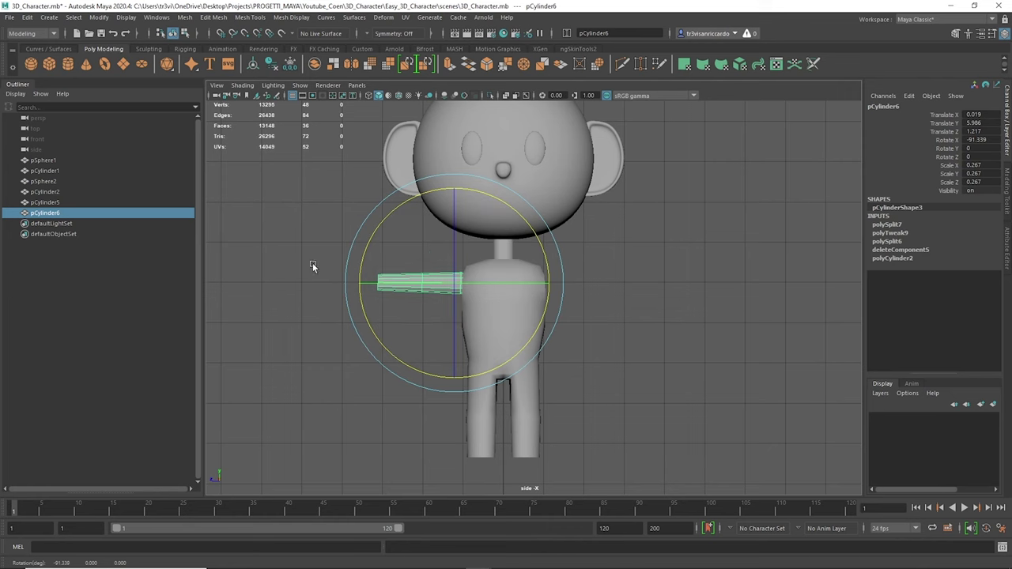
click(377, 267)
Adjust the shoulder opening loop and tilt the arm slightly downward.
click(506, 205)
key(r)
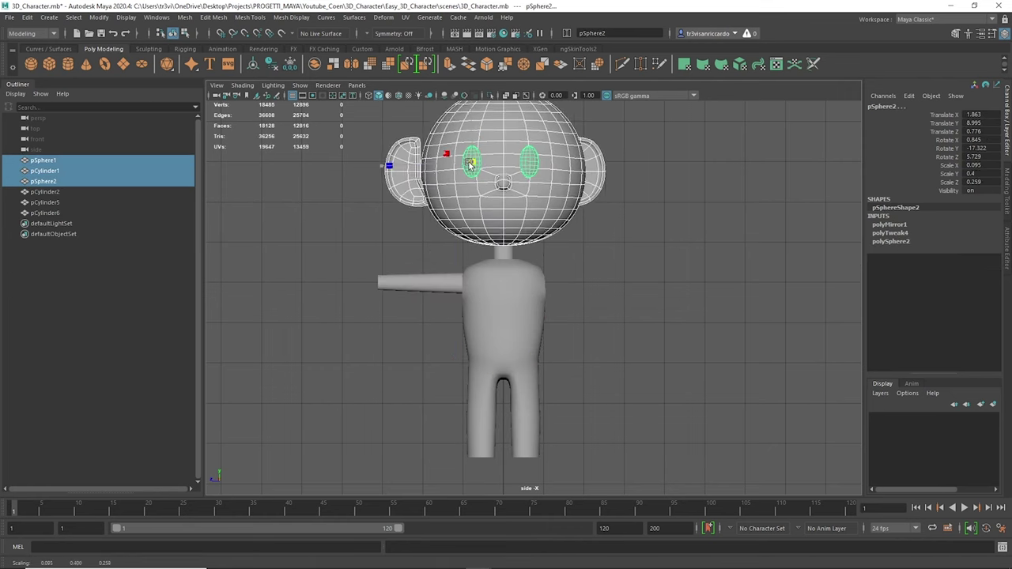
click(475, 340)
double_click(466, 284)
key(w)
alt+drag(466, 285, 543, 241)
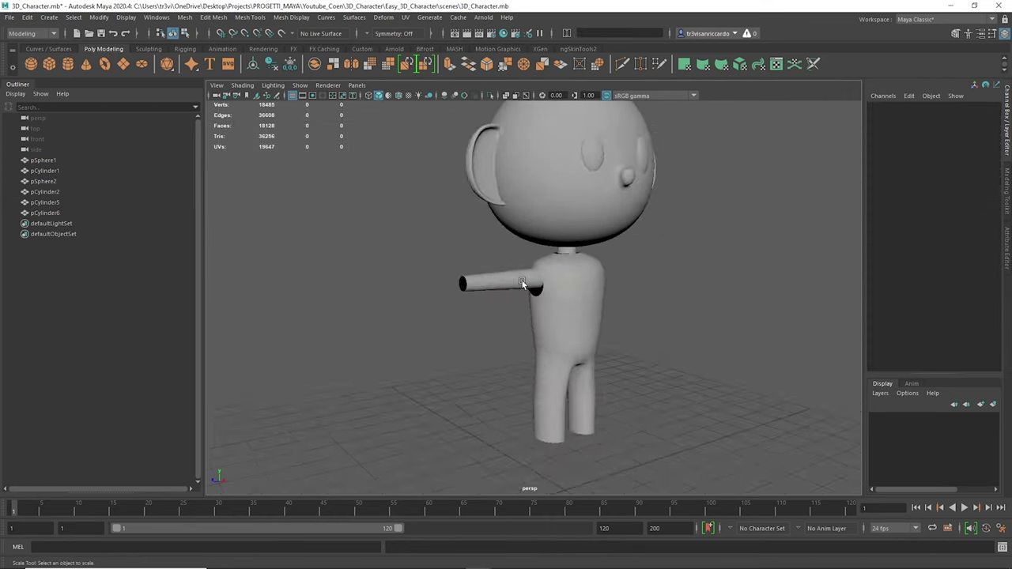
right_drag(536, 231, 630, 251)
Delete an edge loop from the arm cylinder and rotate it to line up with the shoulder.
click(443, 286)
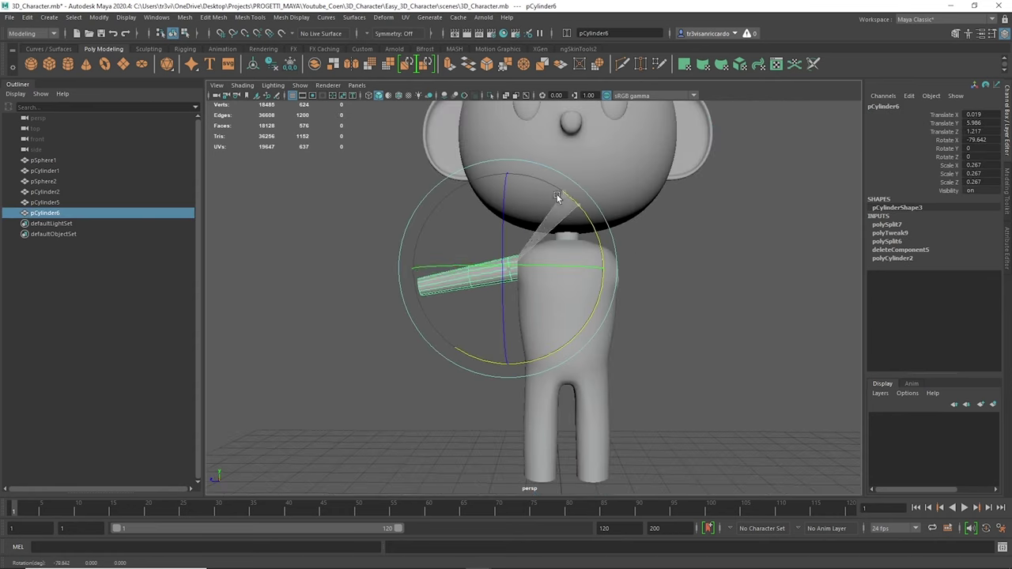
scroll(475, 218, up, 5)
key(q)
right_drag(475, 223, 469, 187)
double_click(478, 190)
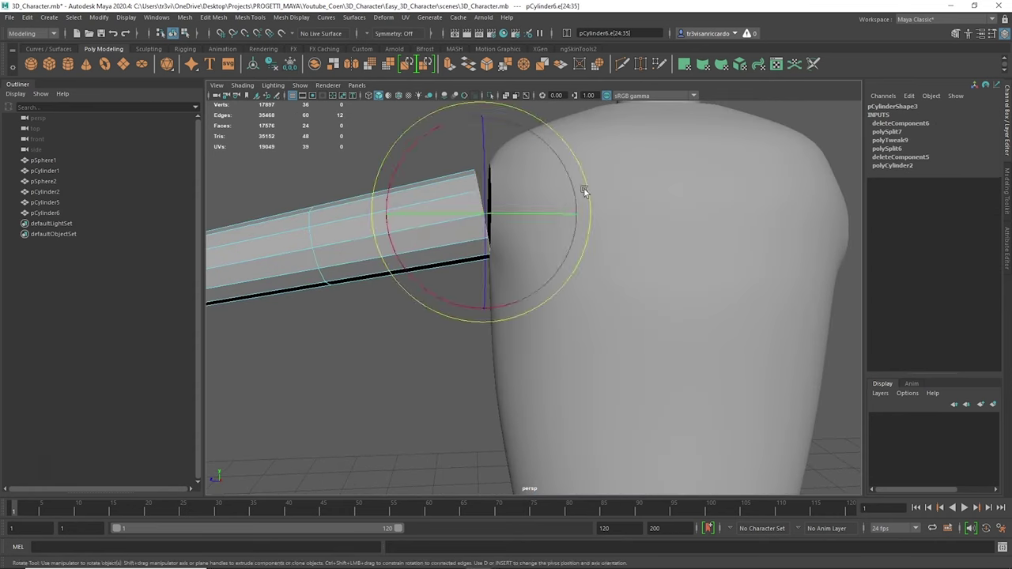
key(ctrl+Delete)
alt+drag(577, 189, 441, 148)
Combine the arm with the body and bridge its open end to the shoulder opening.
shift+click(569, 237)
scroll(402, 131, down, 3)
shift+right_drag(447, 193, 437, 241)
key(F10)
double_click(500, 238)
shift+right_drag(500, 237, 474, 367)
scroll(494, 227, up, 2)
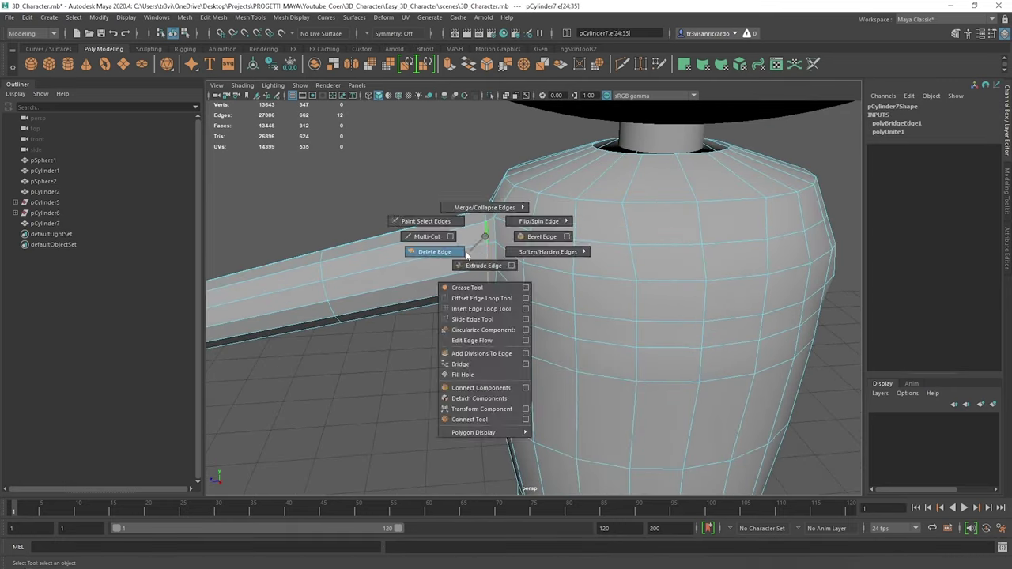
scroll(581, 320, down, 3)
alt+drag(475, 237, 585, 198)
shift+right_drag(591, 180, 597, 213)
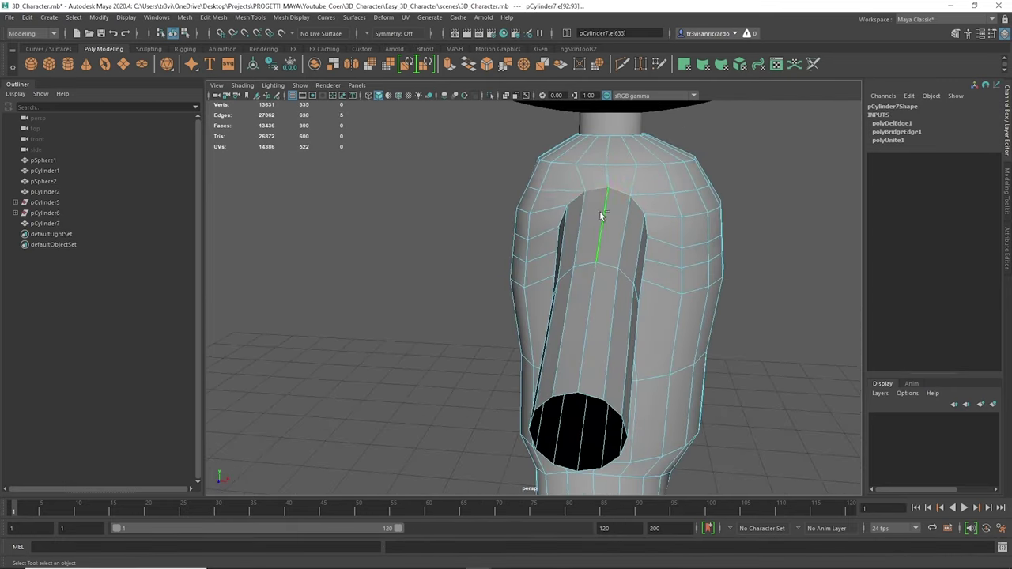
alt+drag(598, 213, 497, 214)
Extrude the neck opening loop and mirror the body to add the second arm.
click(463, 207)
key(w)
alt+drag(496, 159, 542, 197)
double_click(543, 198)
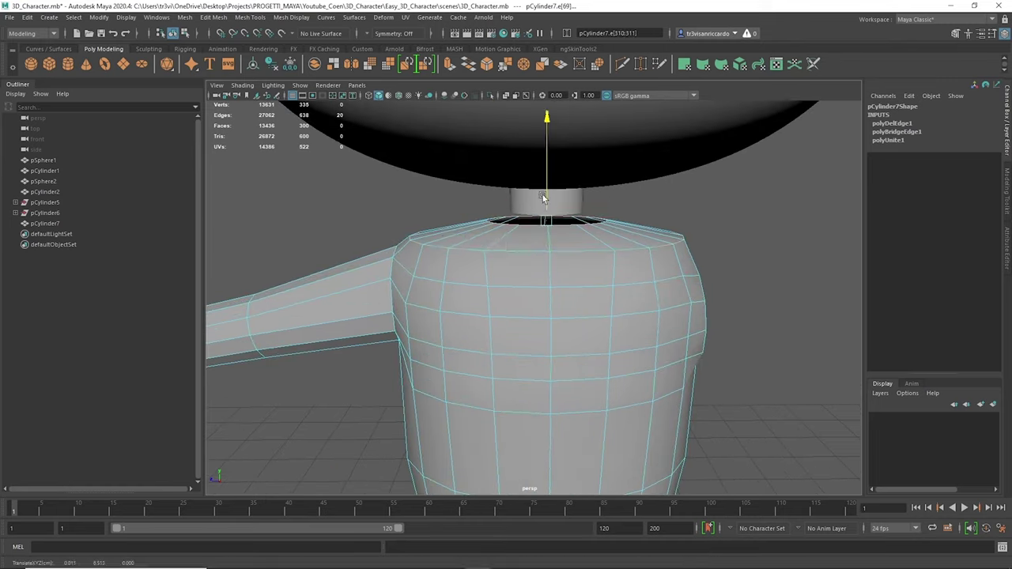
key(ctrl+e)
key(a)
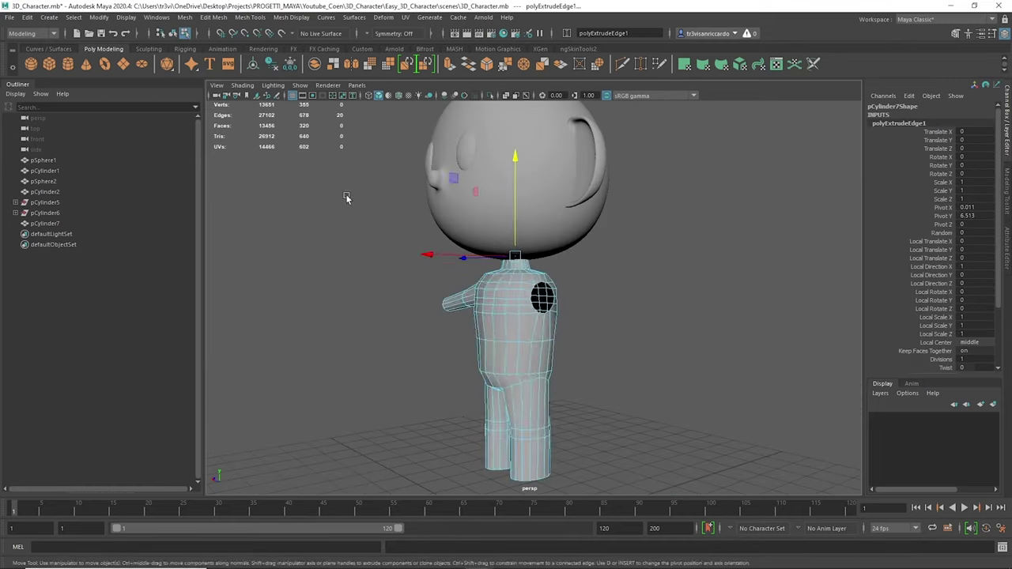
right_drag(325, 214, 367, 197)
mouse_move(536, 320)
right_down()
mouse_move(533, 310)
mouse_move(554, 340)
right_up()
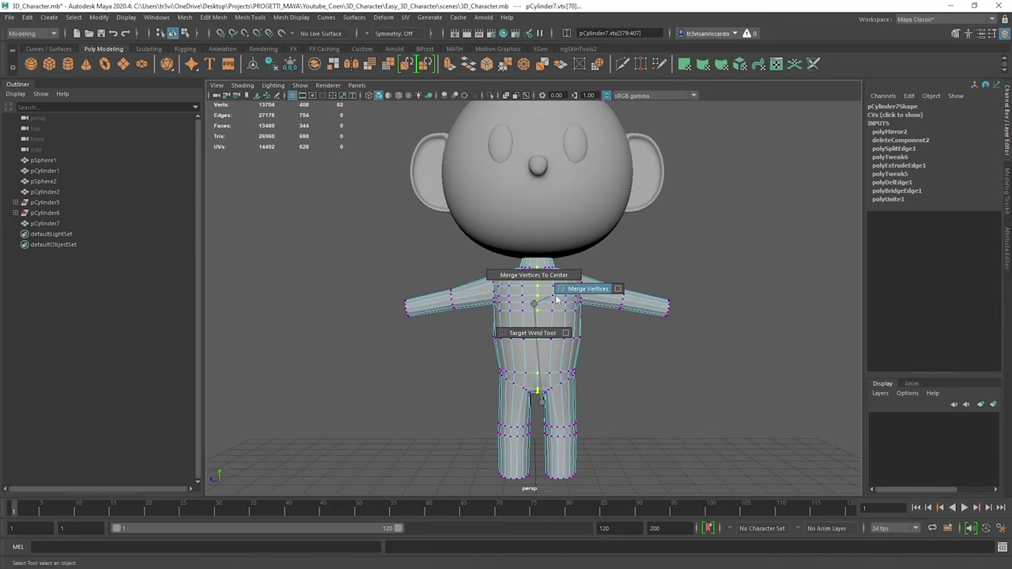
Reshape the line of the shoulders on the body mesh using soft selection.
click(538, 340)
scroll(534, 306, up, 5)
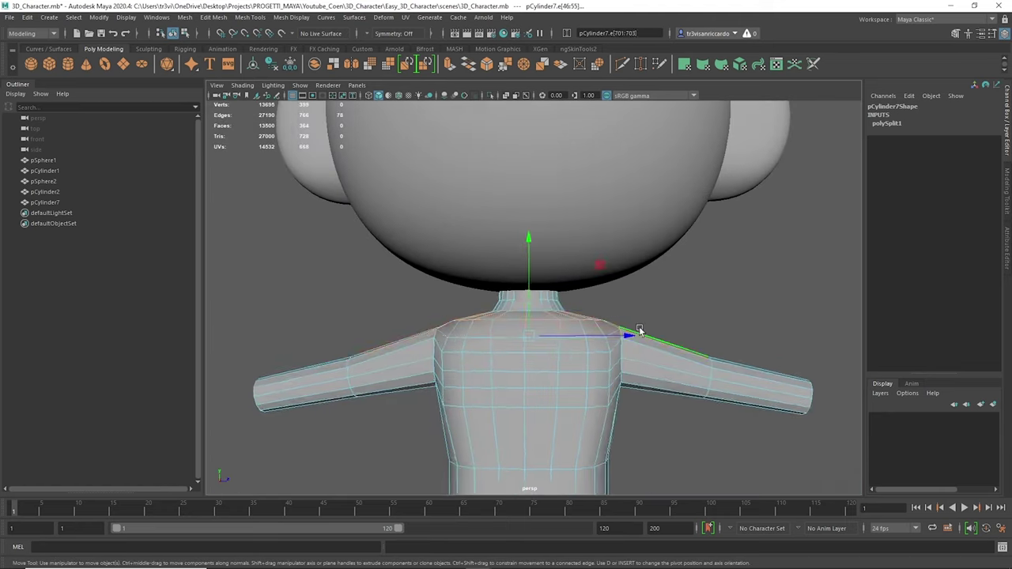
drag(493, 146, 553, 158)
right_click(515, 181)
key(b)
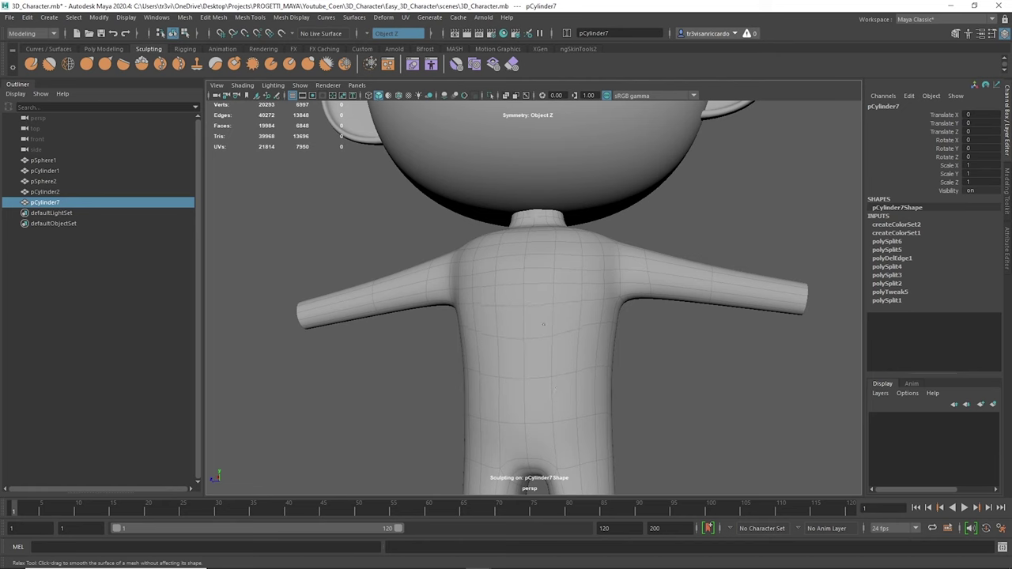
Raise and flatten the head sphere's underside with soft-selected bottom vertices.
alt+right_drag(585, 316, 585, 342)
alt+drag(585, 342, 597, 282)
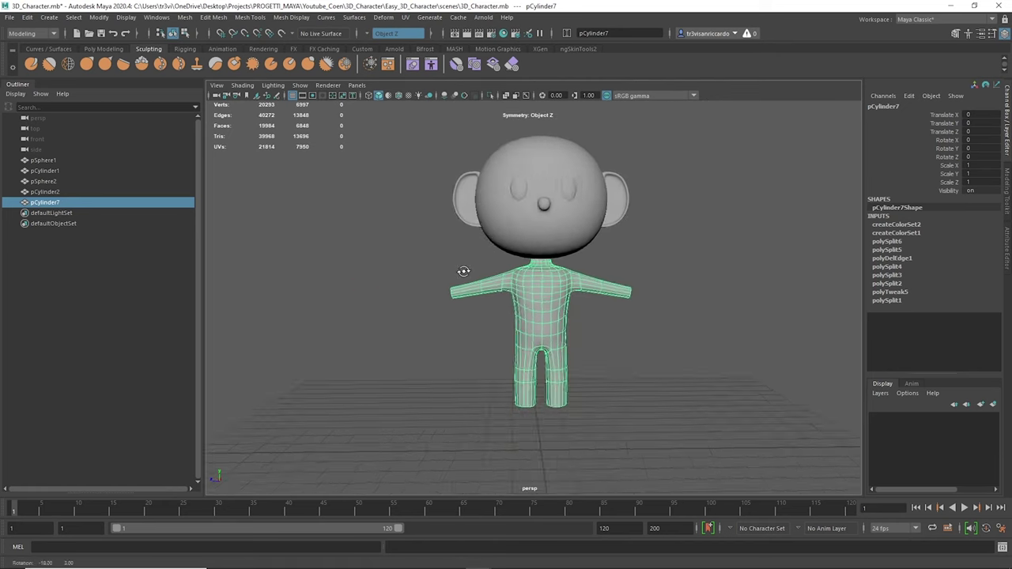
click(545, 253)
alt+drag(475, 225, 506, 205)
right_drag(506, 205, 490, 237)
click(508, 237)
key(ctrl+1)
middle_drag(595, 240, 553, 202)
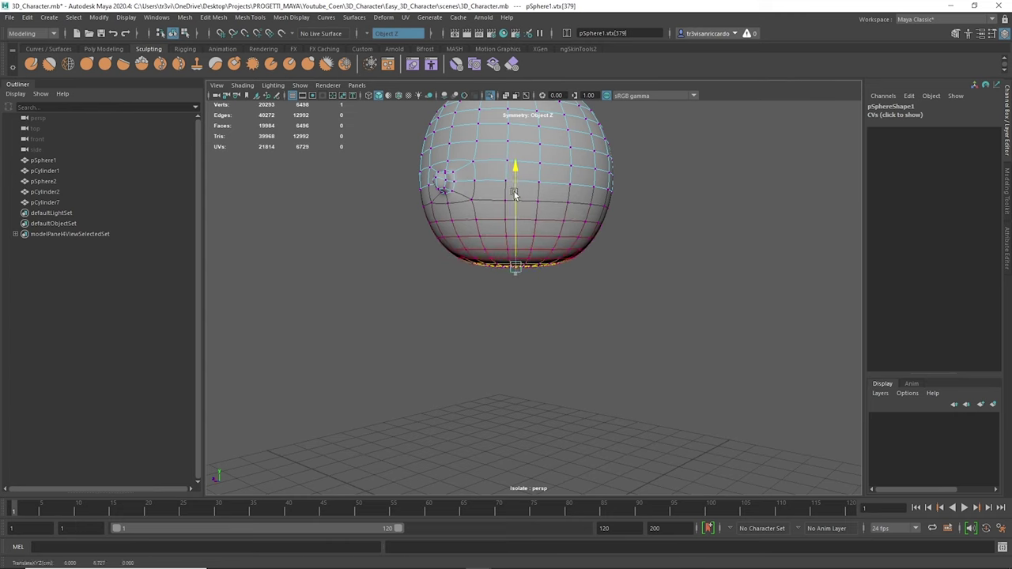
key(ctrl+1)
Enlarge the eyes and move the ear vertices to reshape the ears.
click(497, 231)
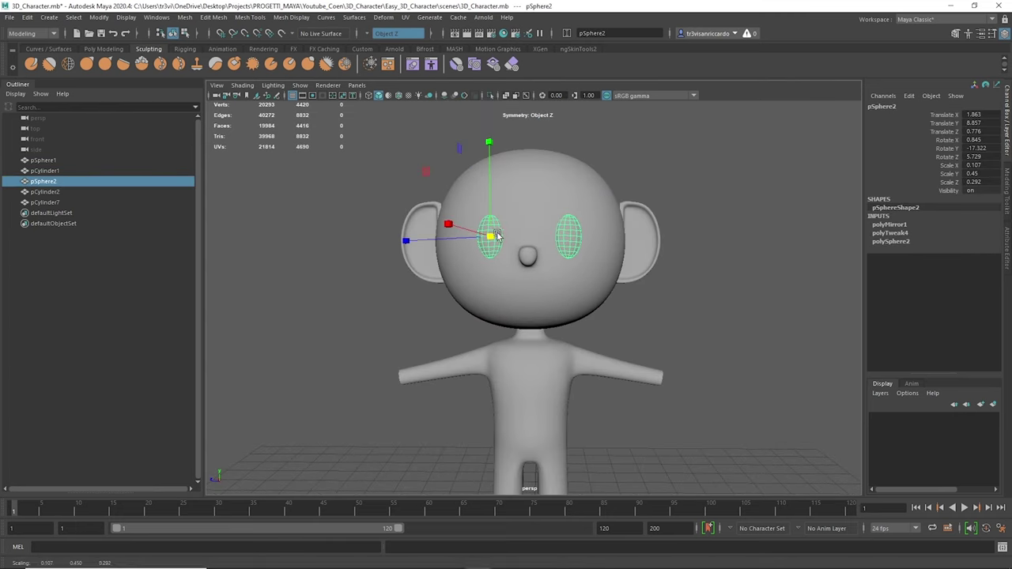
right_click(495, 236)
click(577, 211)
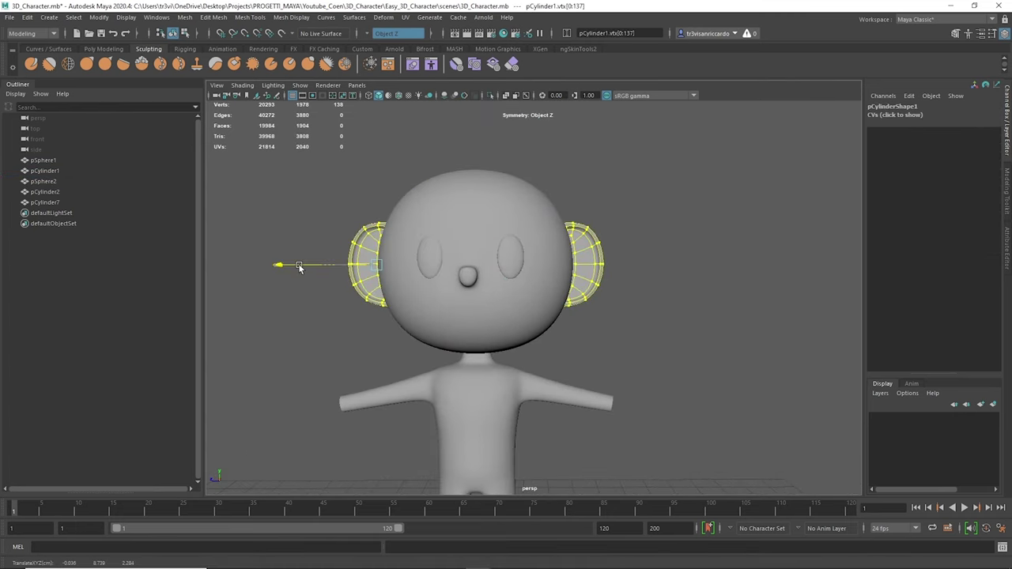
scroll(375, 276, up, 5)
Smooth-preview the body, adjust its neck edges, and add a new polygon sphere.
click(375, 276)
mouse_move(375, 276)
alt+mouse_down()
mouse_move(591, 251)
mouse_move(641, 267)
alt+mouse_up()
key(3)
key(F10)
click(632, 174)
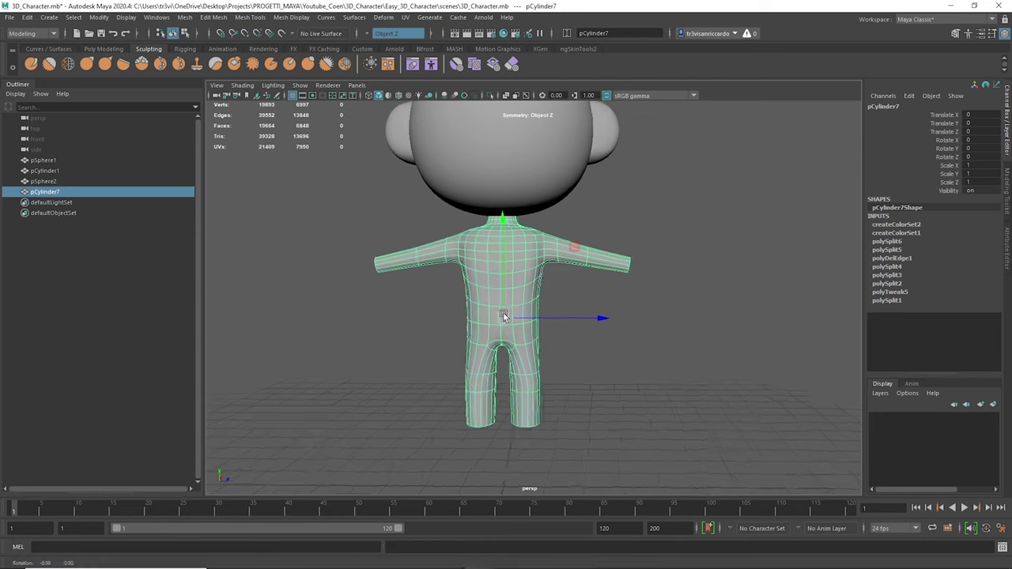
right_drag(508, 302, 553, 267)
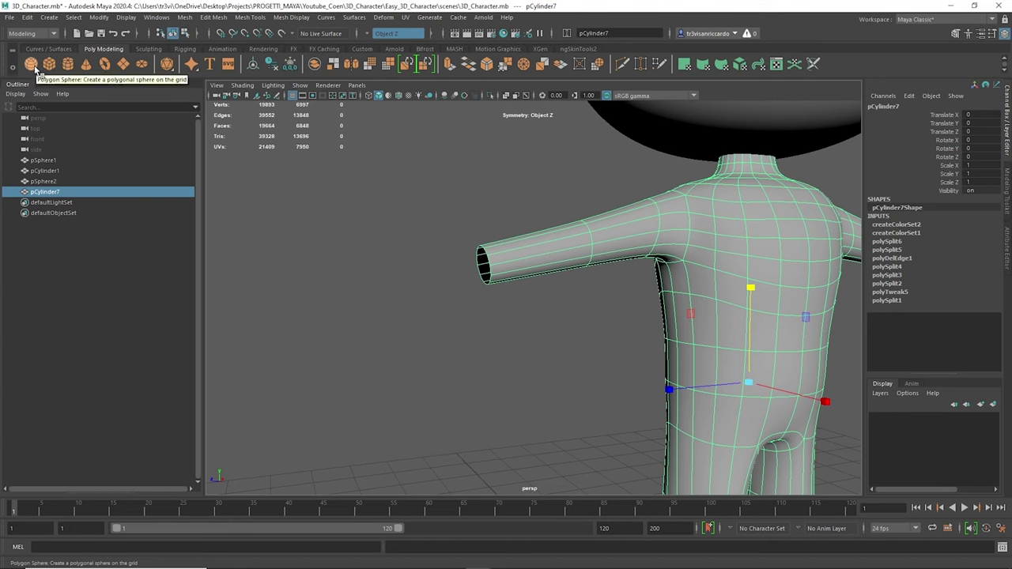
click(35, 69)
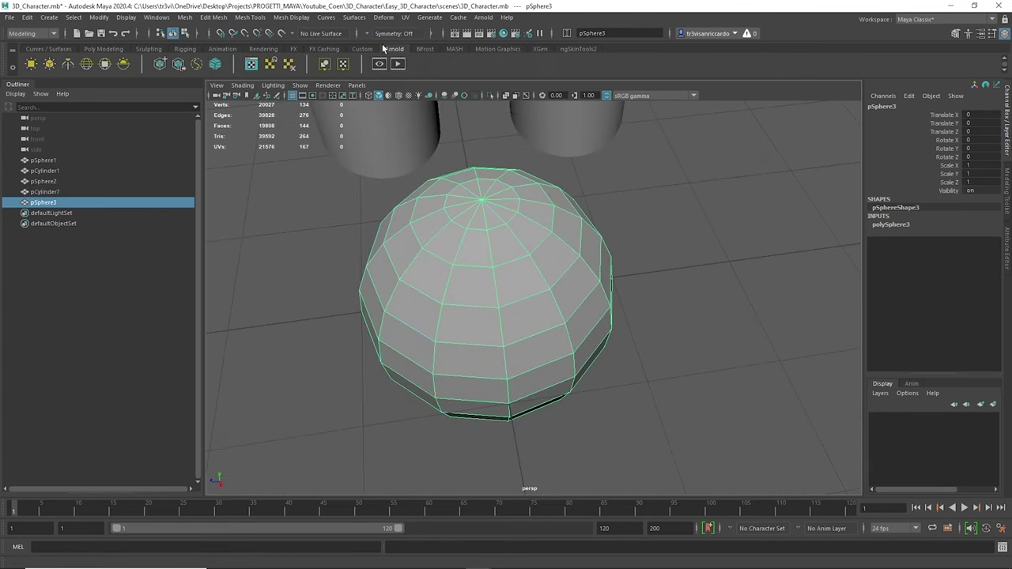
Extrude a face on the underside of pSphere3 twice to grow the thumb.
click(483, 215)
key(Delete)
alt+drag(483, 223, 498, 273)
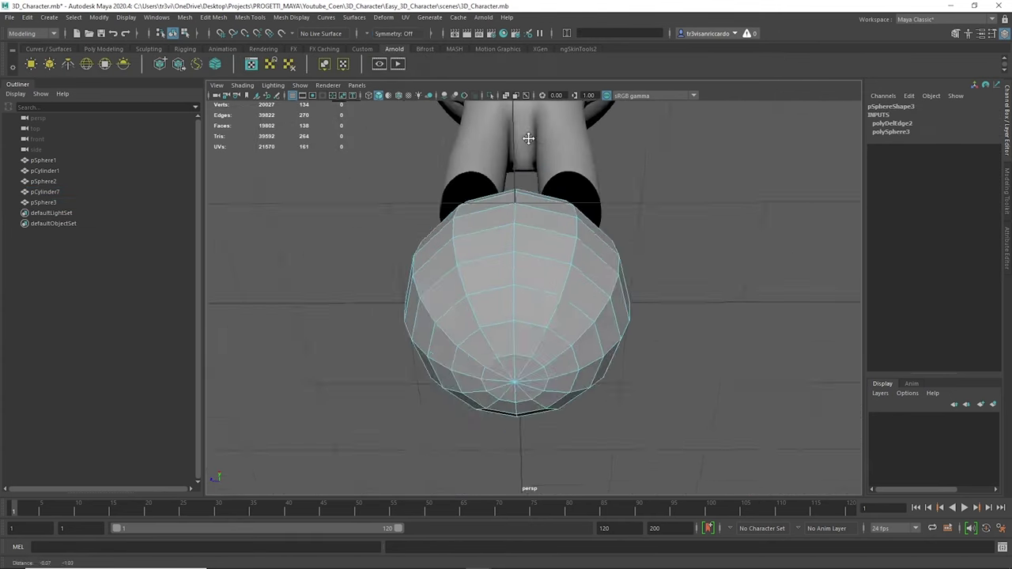
click(498, 272)
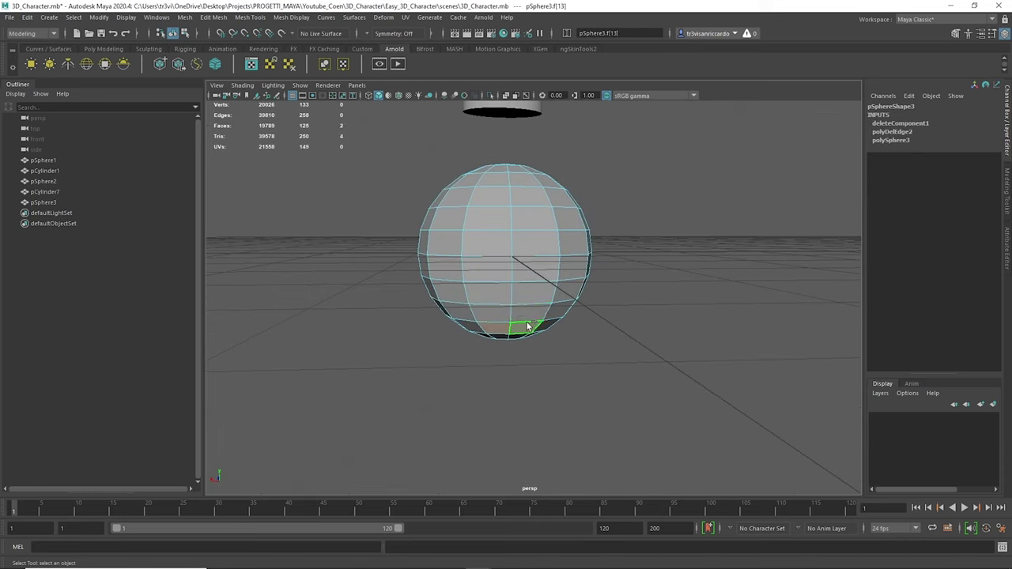
mouse_move(515, 310)
alt+mouse_down()
mouse_move(452, 323)
mouse_move(651, 323)
alt+mouse_up()
key(ctrl+e)
key(ctrl+e)
mouse_move(569, 268)
alt+mouse_down()
mouse_move(564, 310)
mouse_move(595, 291)
alt+mouse_up()
key(ctrl+e)
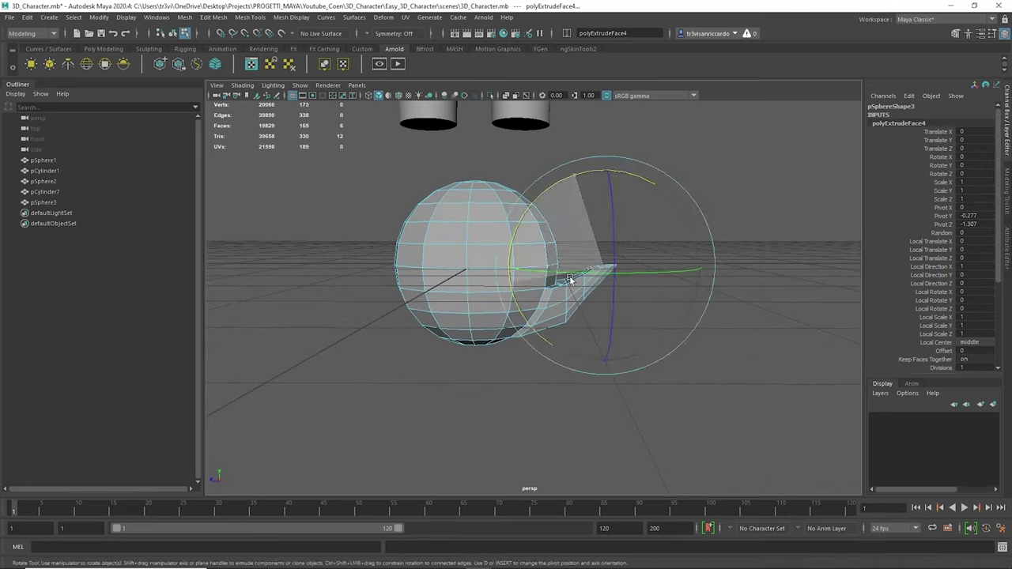
scroll(577, 196, up, 3)
alt+drag(619, 254, 537, 287)
Select the edge loop at the tip of the extruded thumb.
right_click(580, 271)
click(579, 239)
double_click(557, 265)
alt+drag(537, 248, 557, 252)
ctrl+right_drag(556, 252, 533, 213)
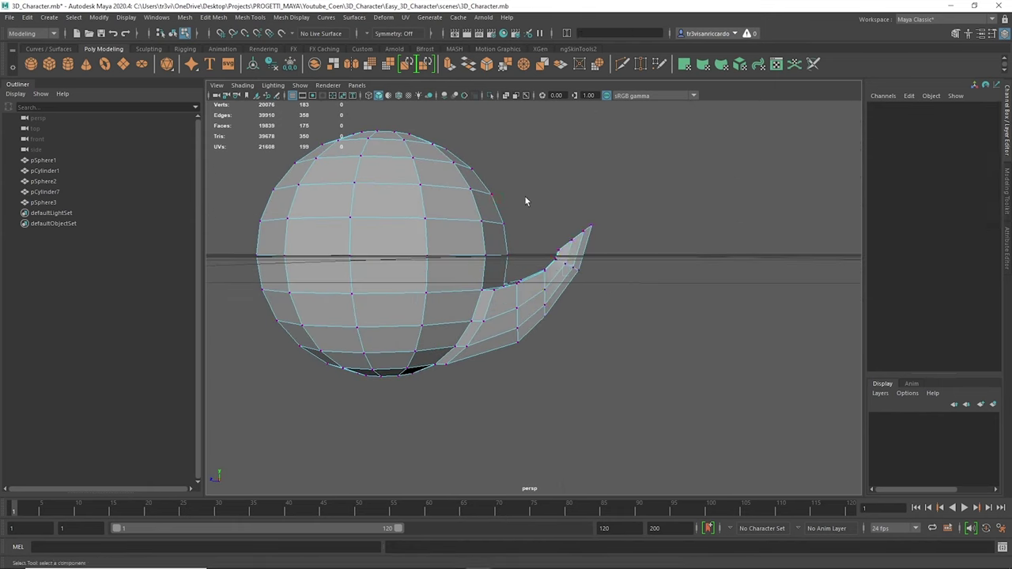
mouse_move(532, 212)
alt+mouse_down()
mouse_move(529, 274)
mouse_move(475, 237)
alt+mouse_up()
Check the hand with smooth preview, then turn smoothing back off.
key(F8)
right_click(463, 192)
key(3)
key(w)
alt+drag(574, 324, 492, 281)
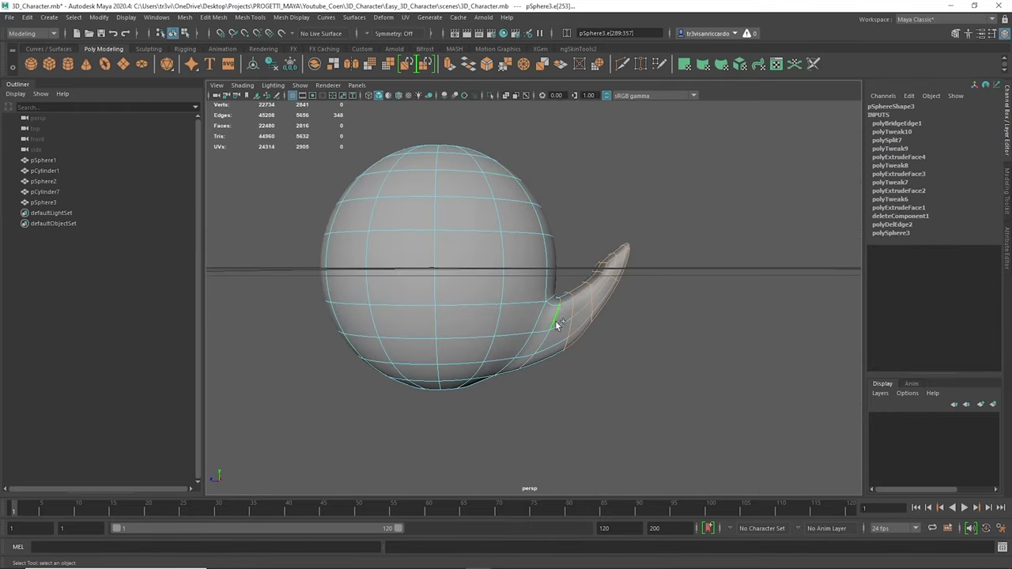
mouse_move(532, 243)
alt+mouse_down()
mouse_move(479, 213)
mouse_move(640, 203)
alt+mouse_up()
key(1)
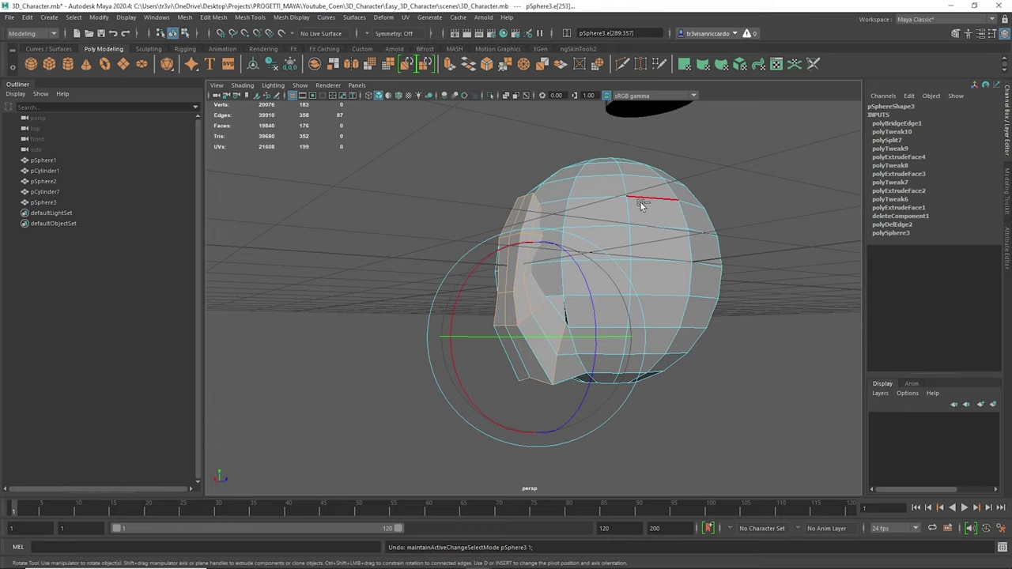
Circularize the edge loop at the base of the thumb.
right_drag(348, 180, 333, 173)
alt+drag(334, 173, 489, 306)
click(214, 17)
click(228, 119)
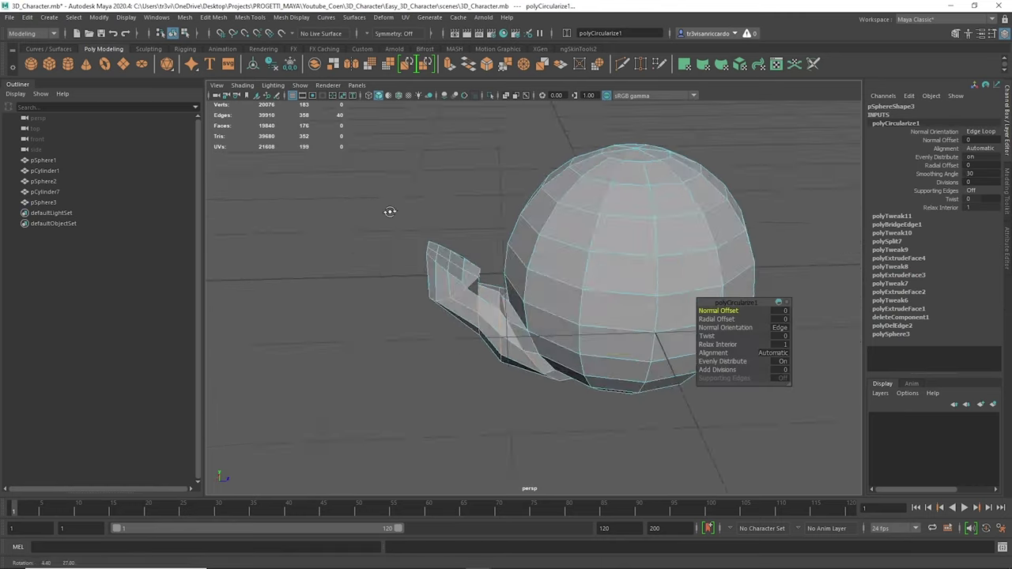
alt+drag(525, 247, 479, 277)
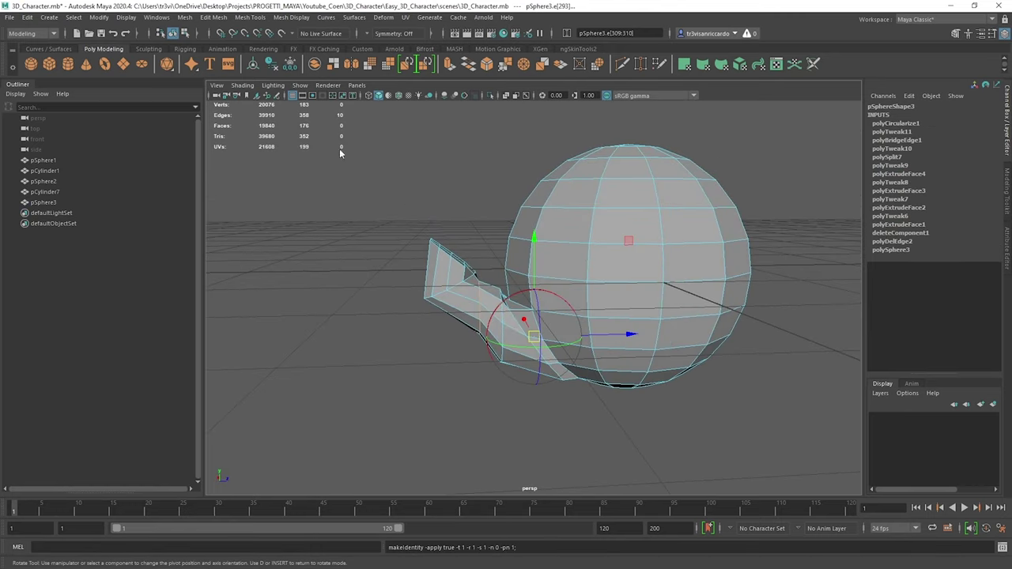
key(d)
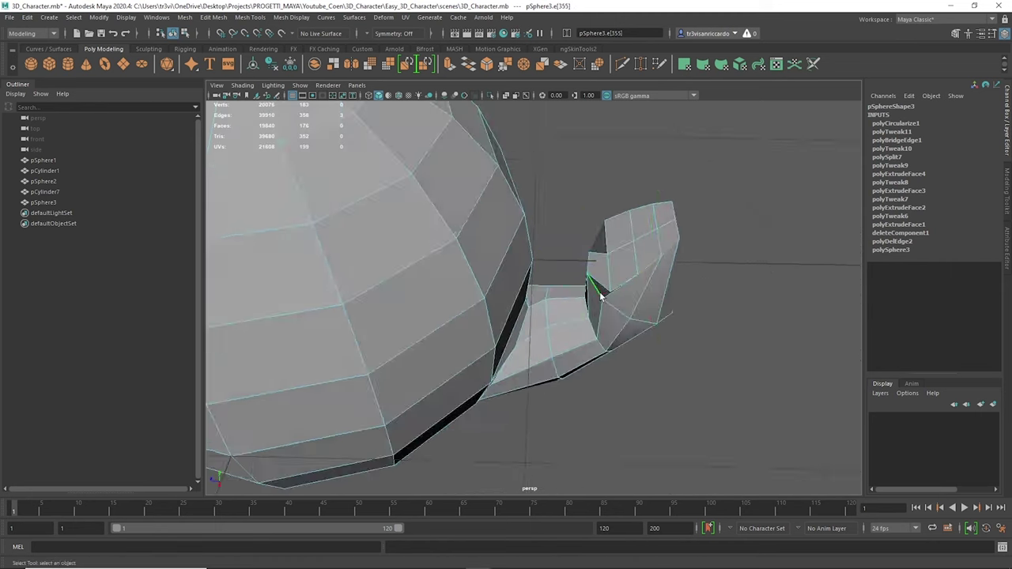
Rotate and move the thumb's end and tip edge loops to bend the thumb.
drag(356, 168, 488, 254)
drag(499, 161, 493, 224)
key(w)
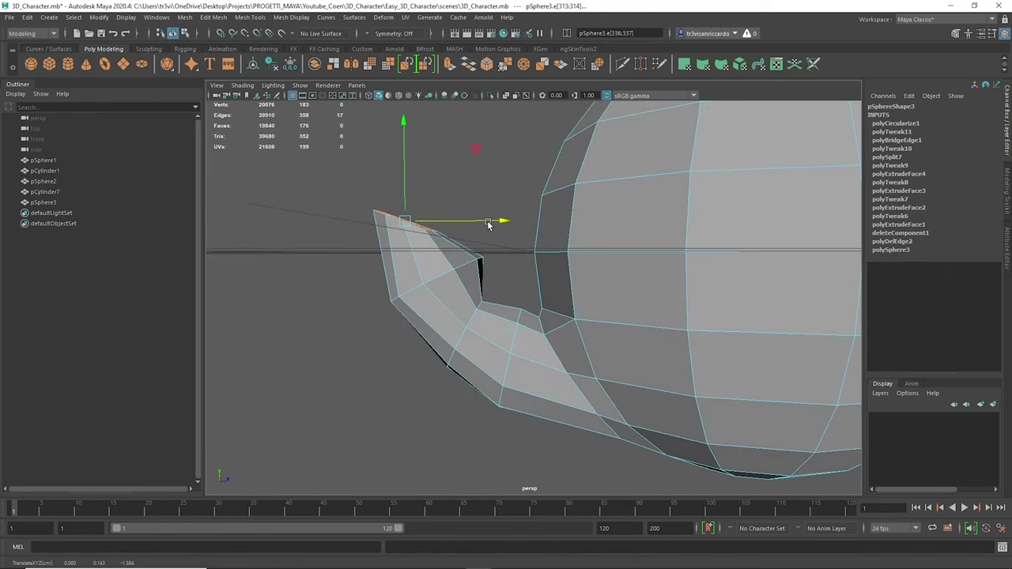
alt+drag(480, 280, 526, 237)
click(525, 237)
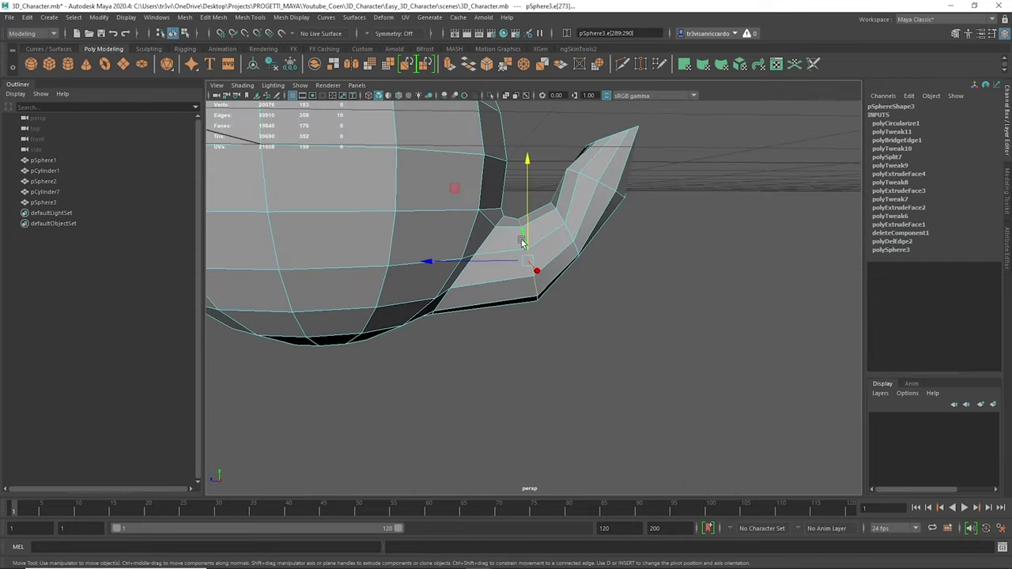
key(e)
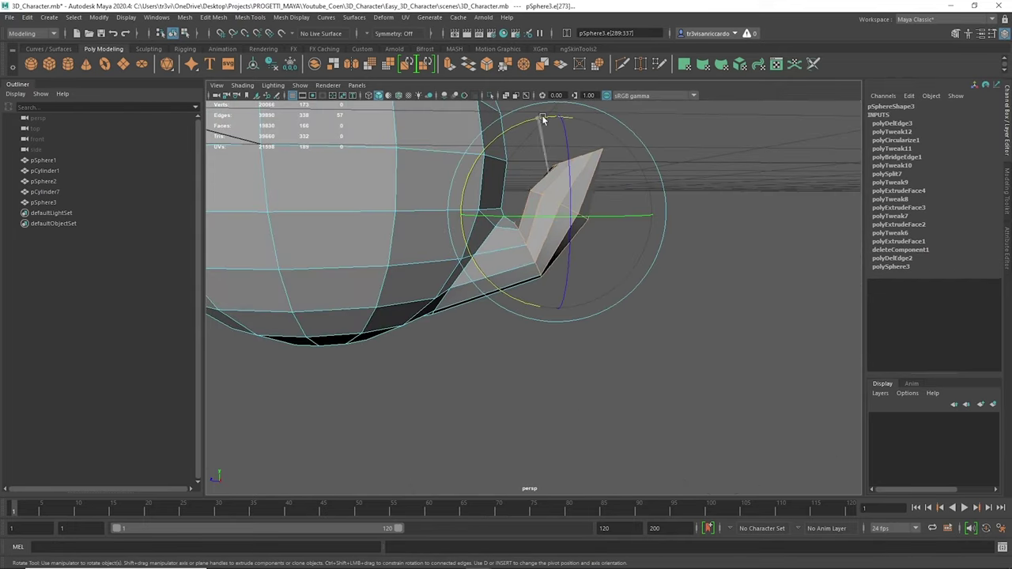
alt+drag(552, 149, 593, 257)
mouse_move(601, 204)
alt+mouse_down()
mouse_move(546, 292)
mouse_move(602, 328)
alt+mouse_up()
Scale pSphere3 to 0.448 and place it beside the character's arm.
alt+right_drag(602, 328, 483, 266)
key(F8)
click(483, 266)
key(w)
alt+drag(483, 265, 469, 224)
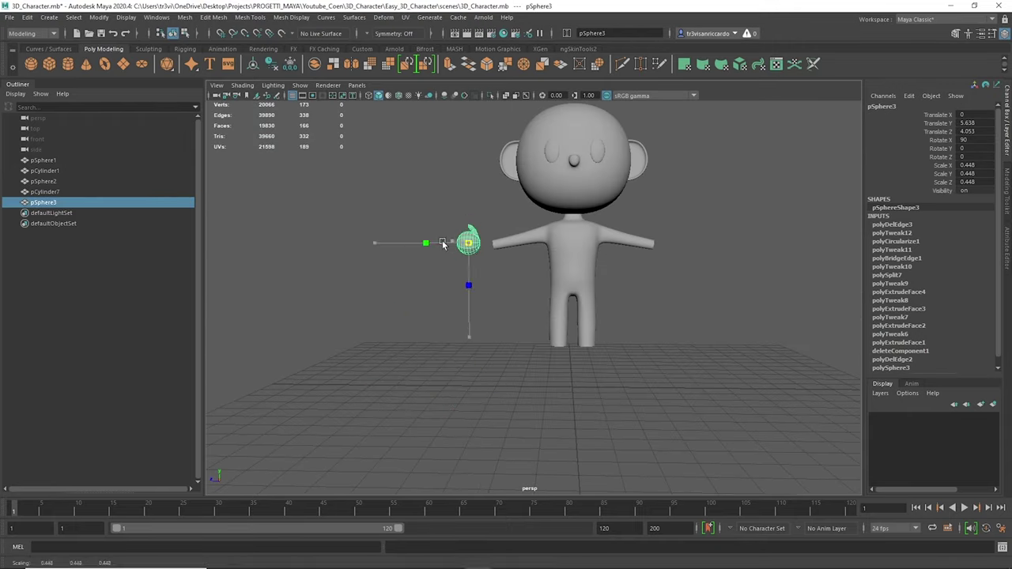
Bridge the gap between the hand sphere and the end of the arm.
mouse_move(452, 226)
alt+right_down()
mouse_move(478, 170)
mouse_move(440, 362)
alt+right_up()
alt+drag(441, 362, 428, 280)
right_drag(428, 281, 428, 340)
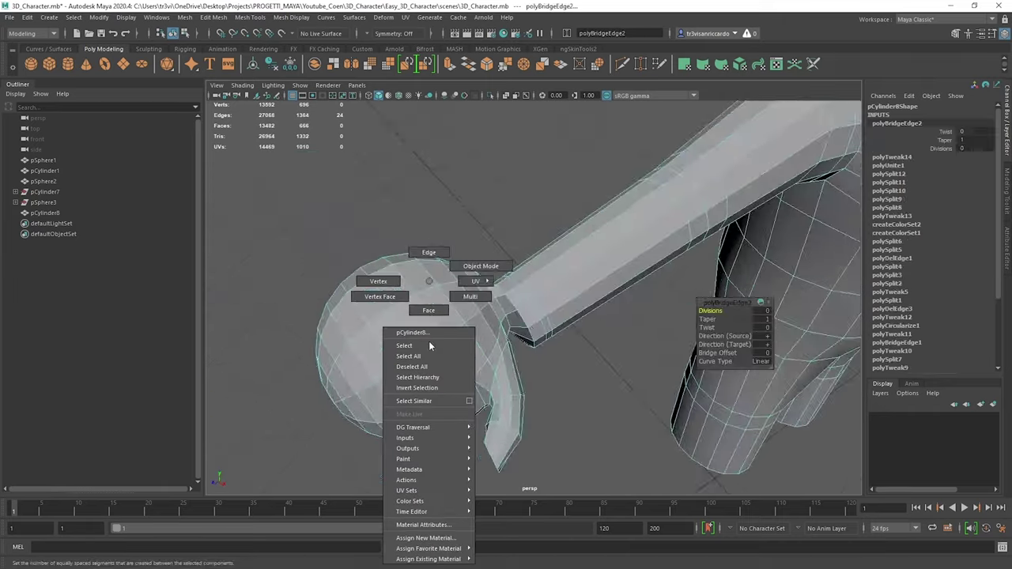
alt+drag(651, 441, 394, 309)
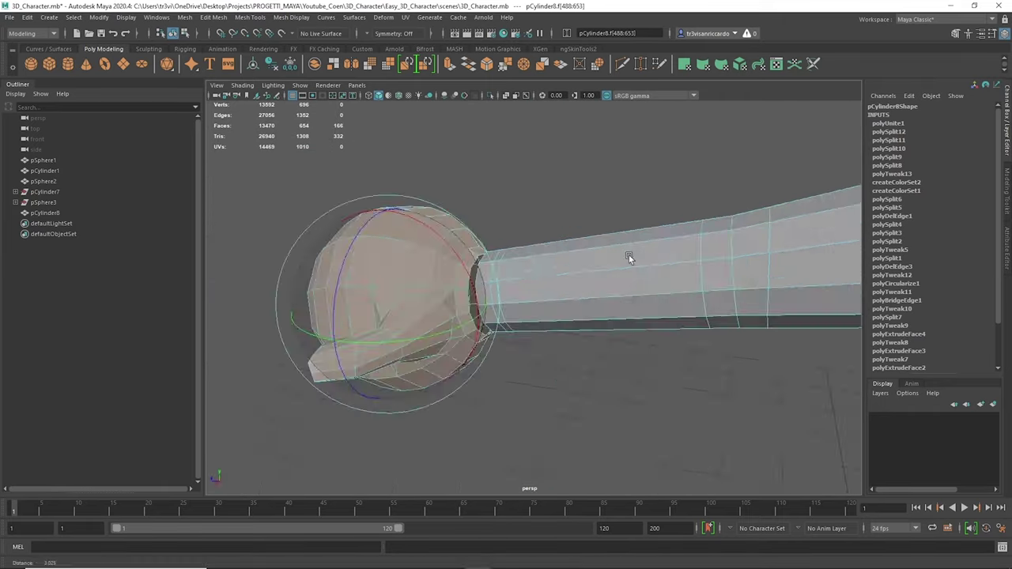
Remove a surplus edge loop near the wrist with Delete Edge.
double_click(486, 252)
shift+right_click(491, 269)
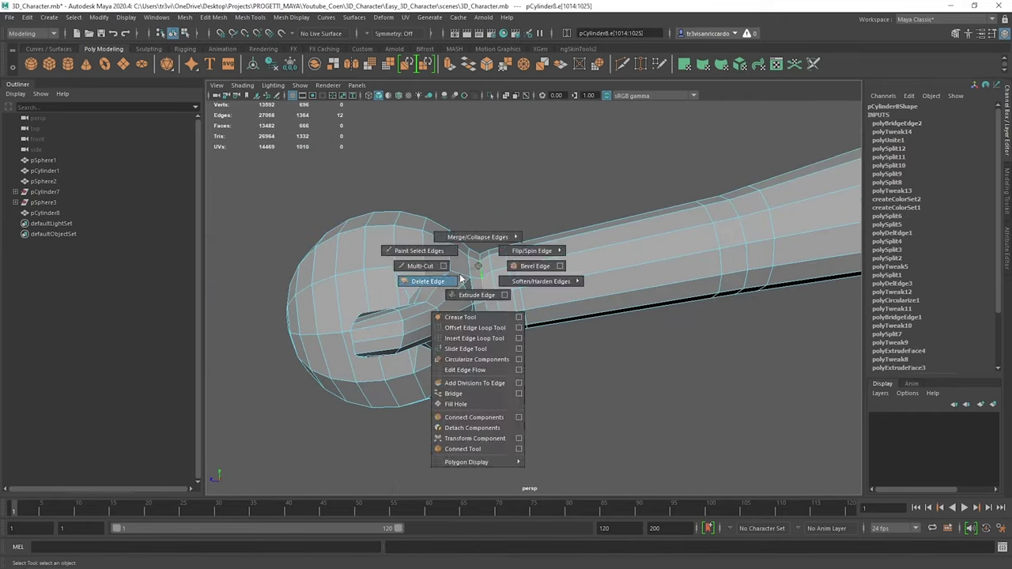
shift+right_drag(490, 271, 440, 280)
scroll(474, 239, up, 2)
scroll(431, 301, down, 5)
key(w)
scroll(431, 302, down, 3)
scroll(389, 273, up, 3)
Select the edges around the hand sphere on the arm mesh.
mouse_move(372, 239)
mouse_down()
mouse_move(486, 351)
mouse_move(453, 314)
mouse_up()
mouse_move(454, 351)
alt+mouse_down()
mouse_move(498, 340)
mouse_move(419, 301)
alt+mouse_up()
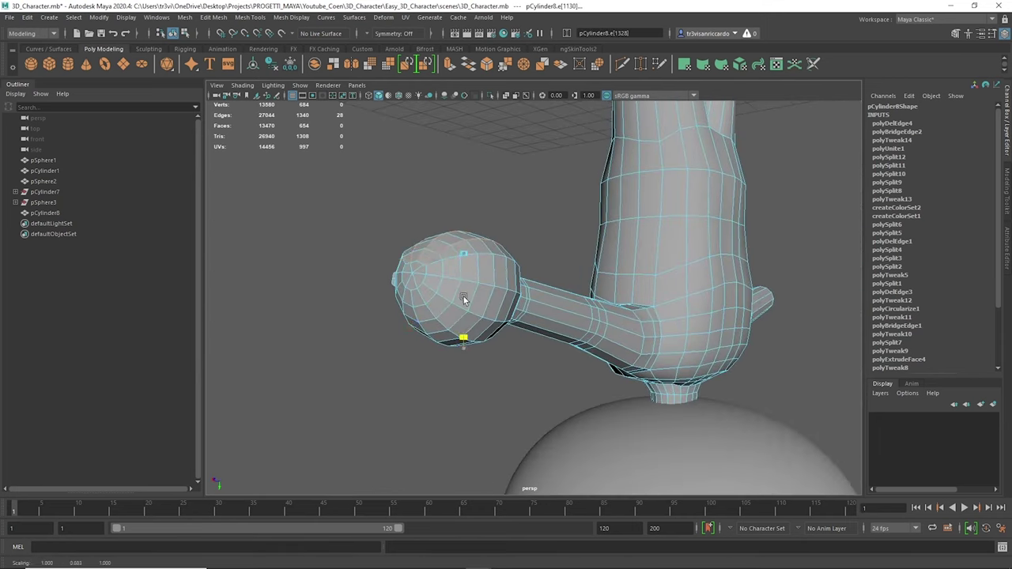
scroll(474, 261, down, 4)
click(502, 230)
scroll(462, 262, up, 4)
scroll(478, 286, down, 2)
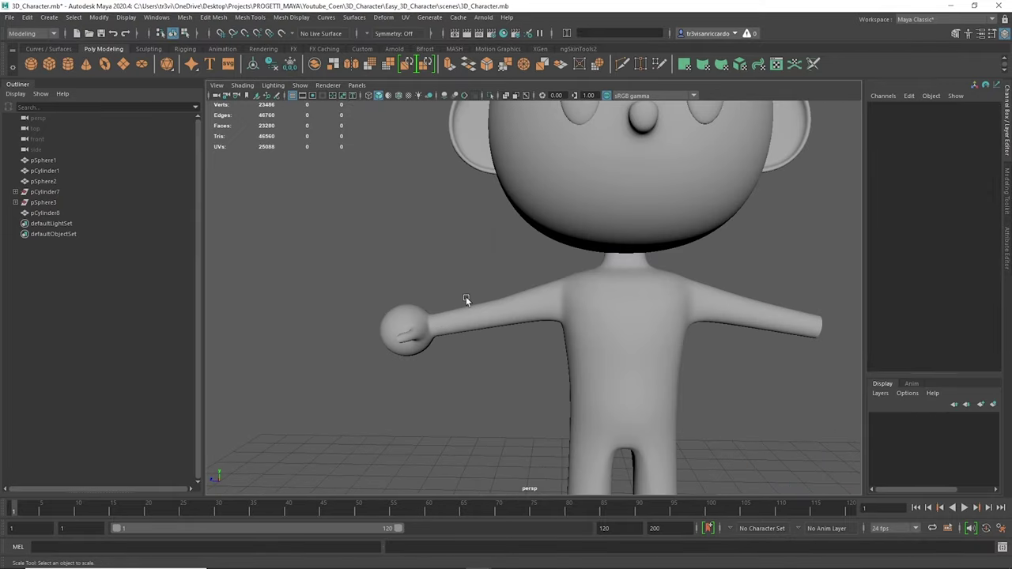
click(397, 350)
right_drag(514, 253, 515, 230)
Rotate and move the hand's edges and vertices into place at the wrist.
click(588, 410)
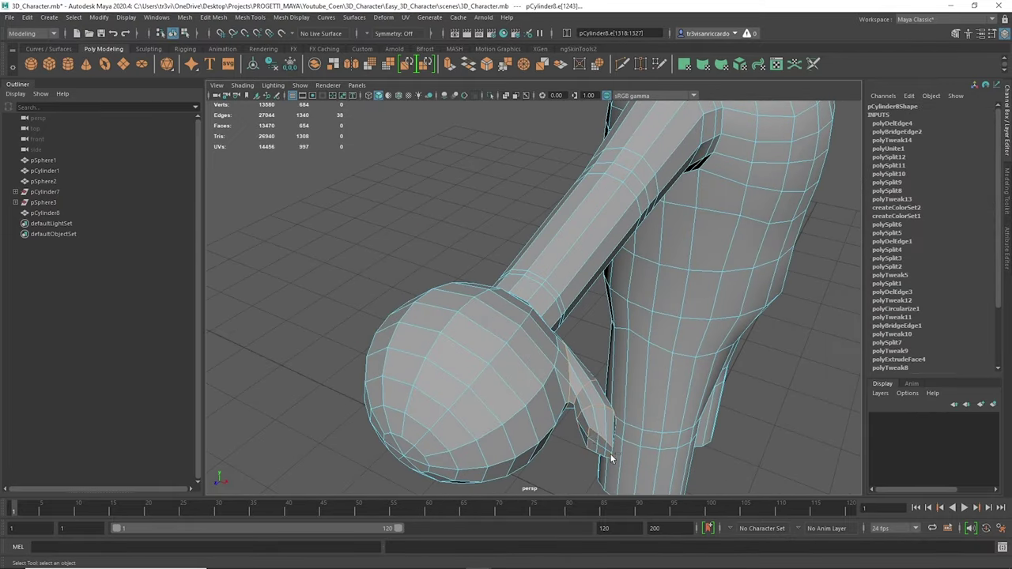
alt+drag(609, 453, 433, 350)
key(e)
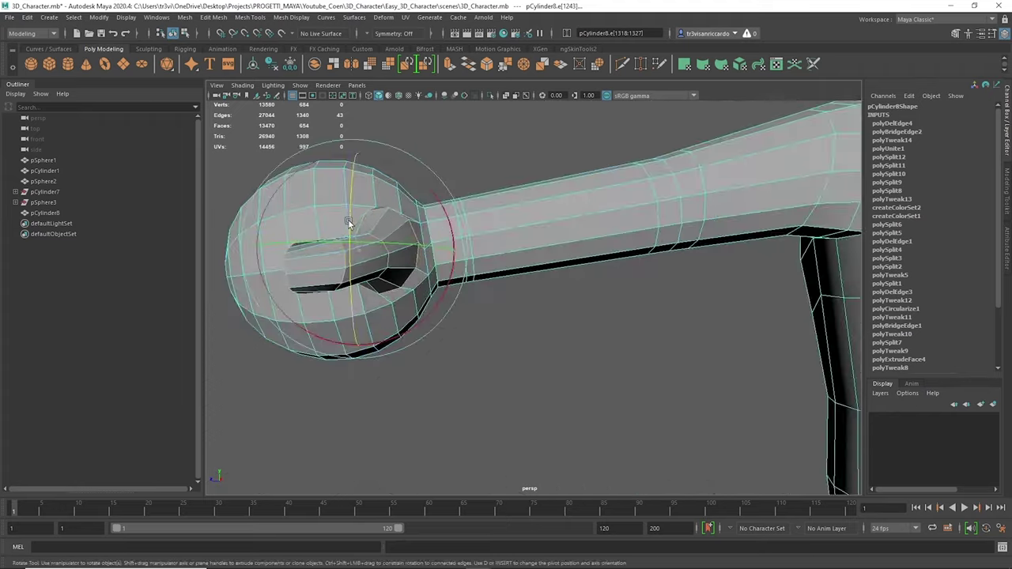
drag(406, 244, 452, 334)
key(w)
key(F8)
Return to object mode and select the body mesh around the legs.
alt+drag(461, 226, 566, 328)
click(567, 328)
scroll(495, 305, up, 5)
right_drag(482, 281, 467, 267)
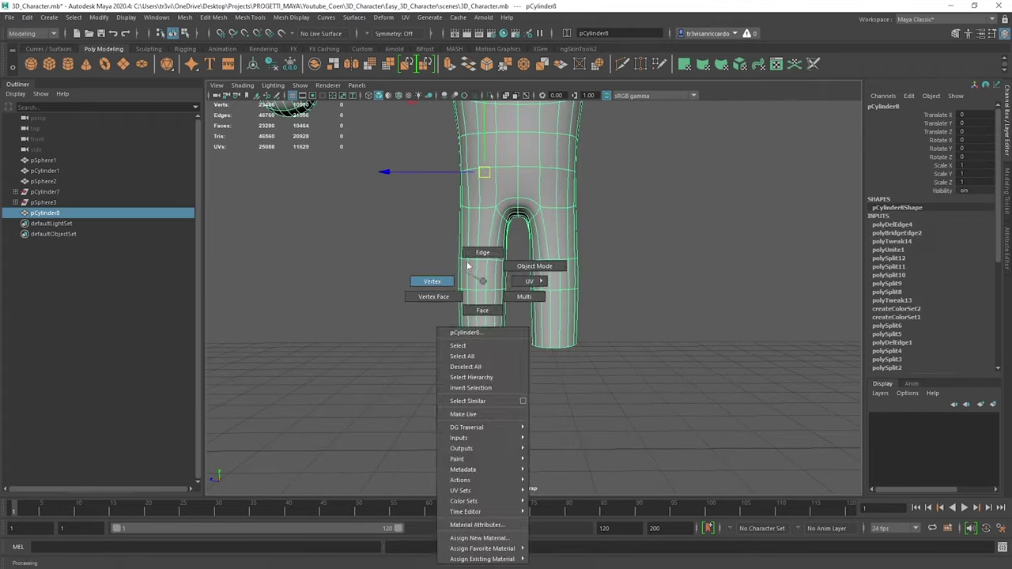
Scale the leg-bottom edge loops inward and create a new polygon sphere, pSphere4.
double_click(519, 345)
key(r)
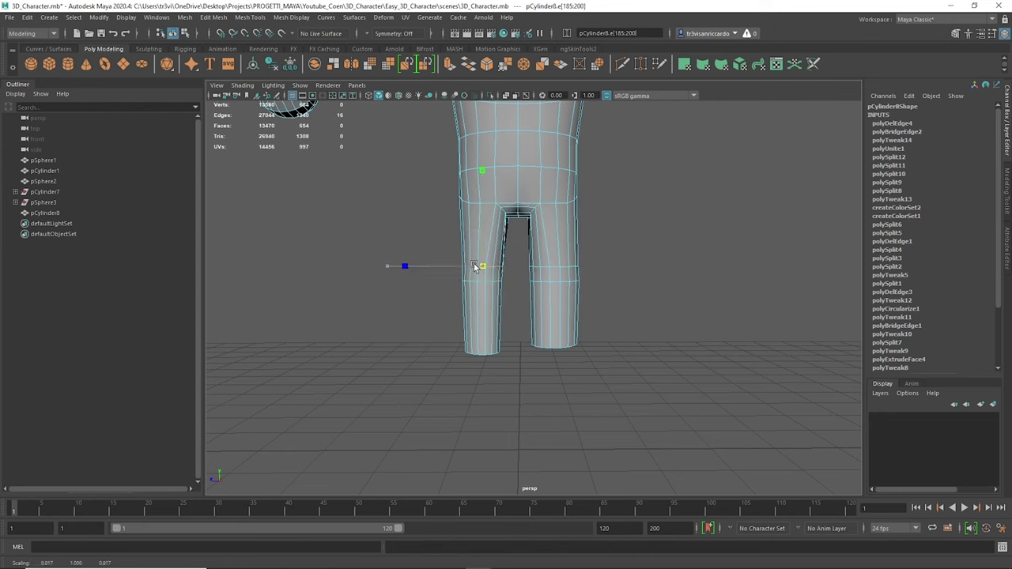
right_drag(485, 281, 516, 267)
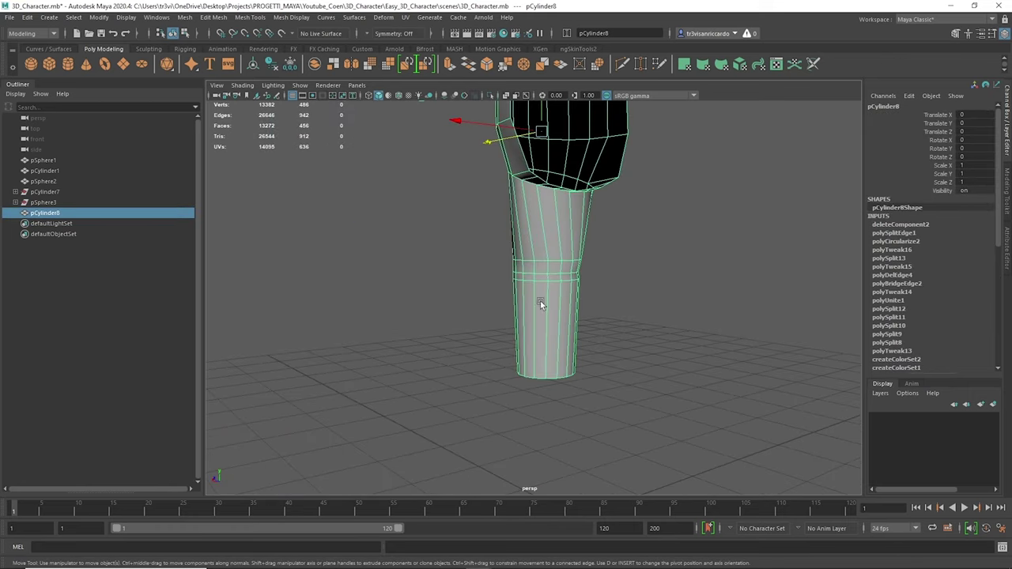
click(30, 63)
Select a band of faces on the half-dome sphere and scale them.
alt+middle_drag(557, 421, 557, 287)
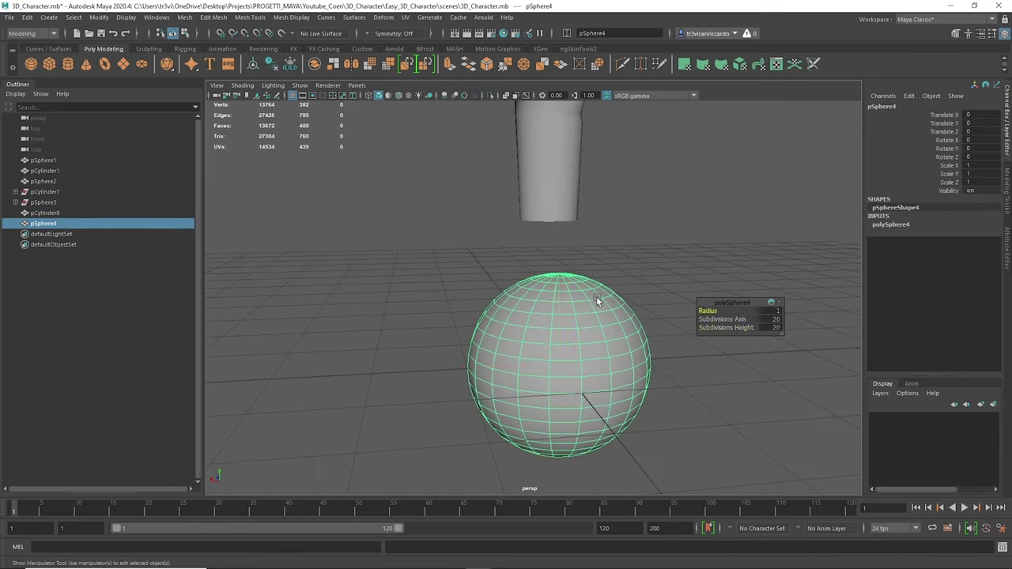
mouse_move(778, 328)
alt+mouse_down()
mouse_move(625, 325)
mouse_move(583, 436)
mouse_move(574, 278)
alt+mouse_up()
key(F9)
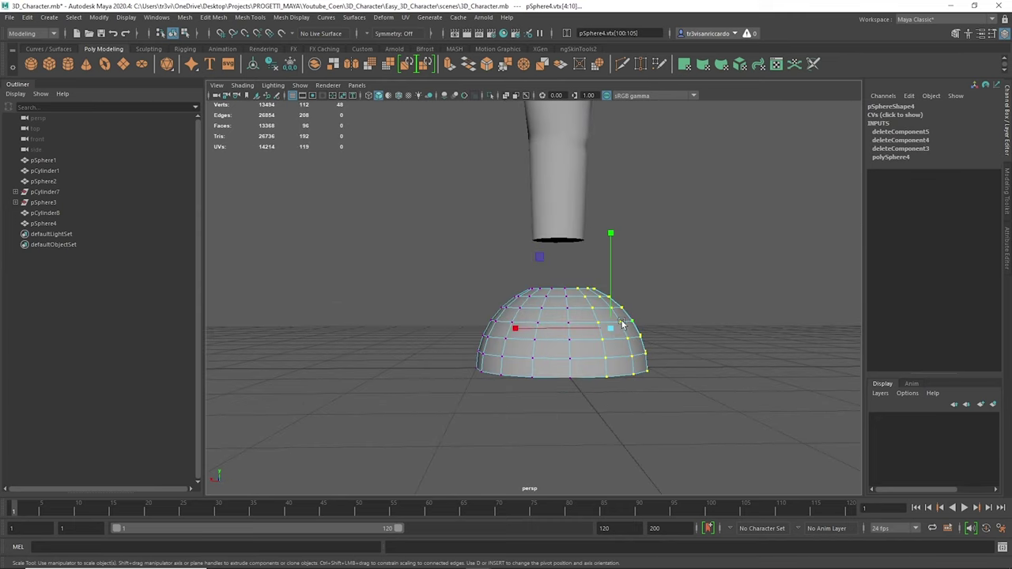
key(F11)
drag(649, 305, 574, 329)
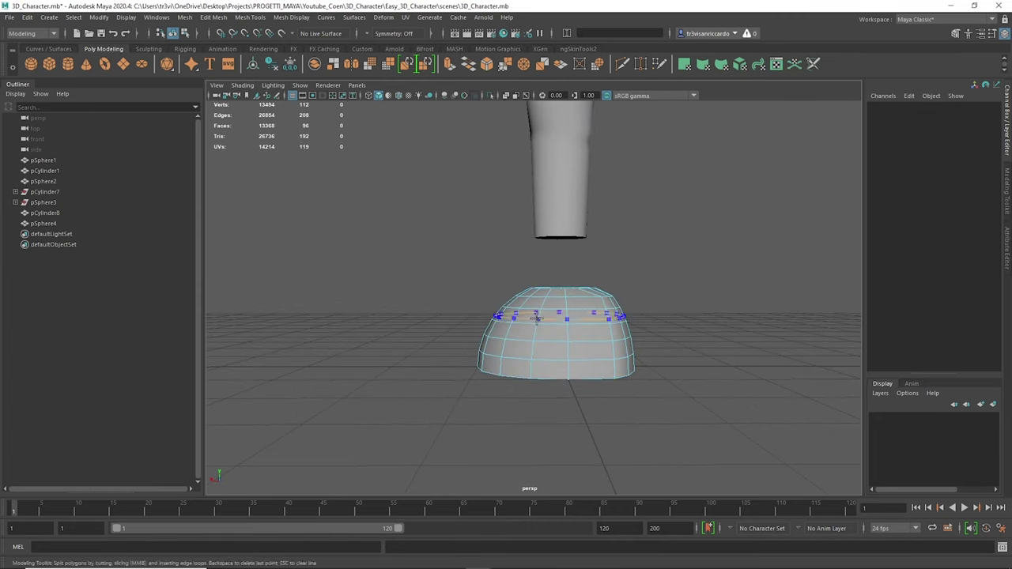
mouse_move(506, 350)
alt+mouse_down()
mouse_move(467, 393)
mouse_move(446, 315)
mouse_move(309, 262)
alt+mouse_up()
key(r)
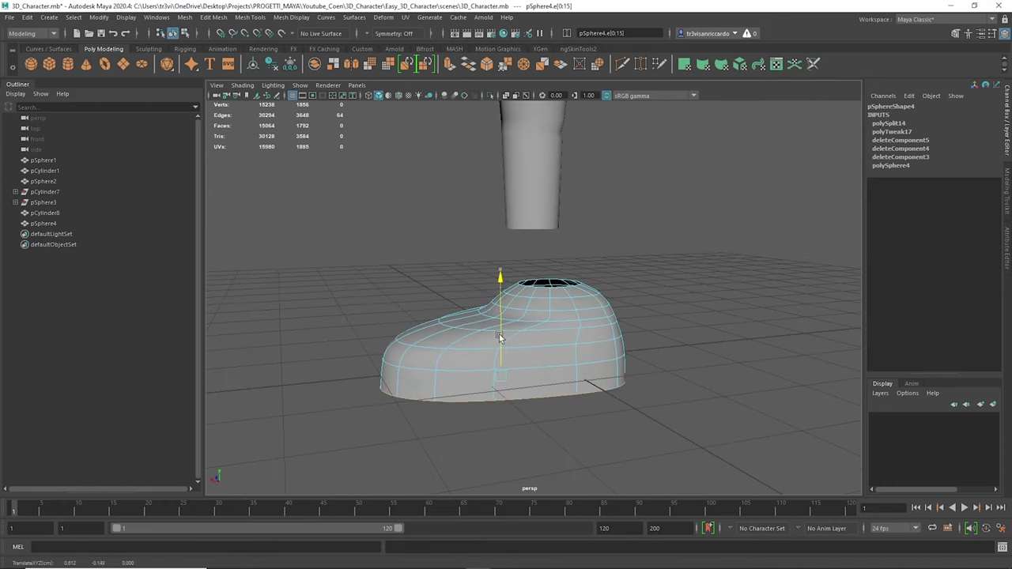
click(310, 262)
key(1)
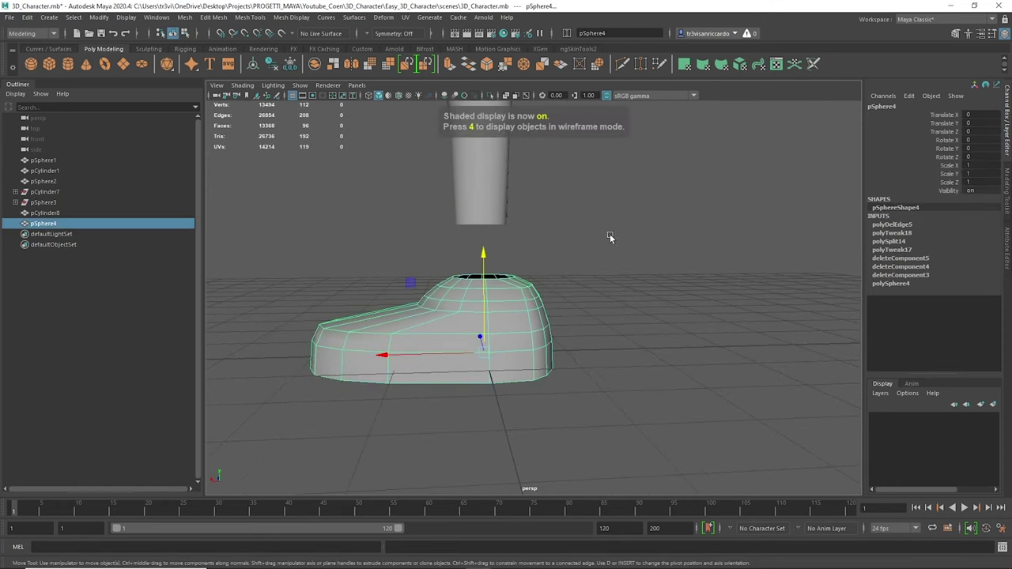
Extrude the border edges, Fill Hole, and Bridge the remaining gaps to close the shoe.
key(ctrl+e)
alt+drag(609, 233, 442, 315)
shift+right_click(562, 293)
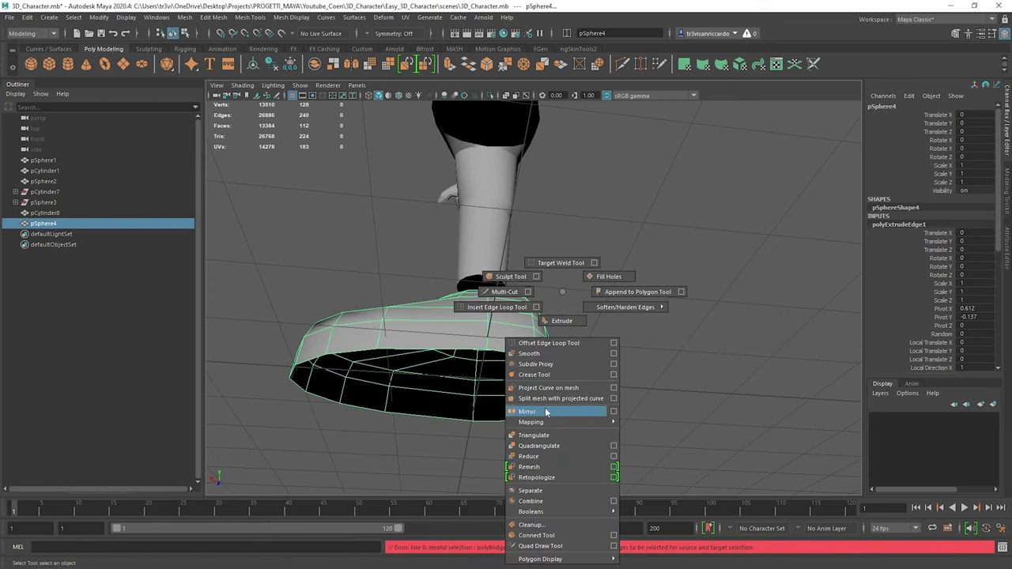
click(609, 276)
mouse_move(432, 243)
alt+mouse_down()
mouse_move(363, 267)
mouse_move(589, 238)
alt+mouse_up()
shift+right_click(589, 238)
shift+right_click(485, 198)
click(491, 226)
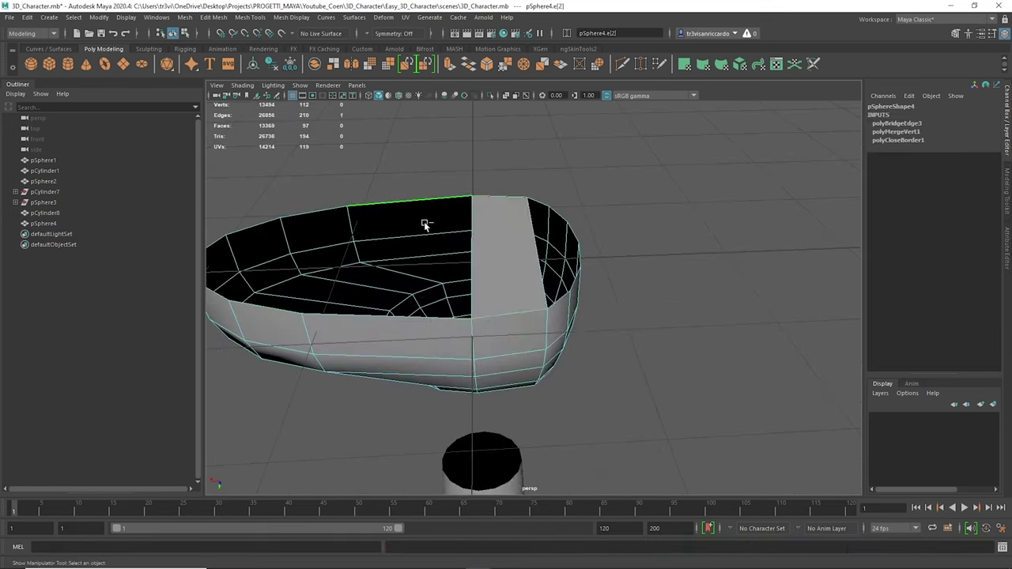
key(g)
alt+drag(424, 244, 350, 292)
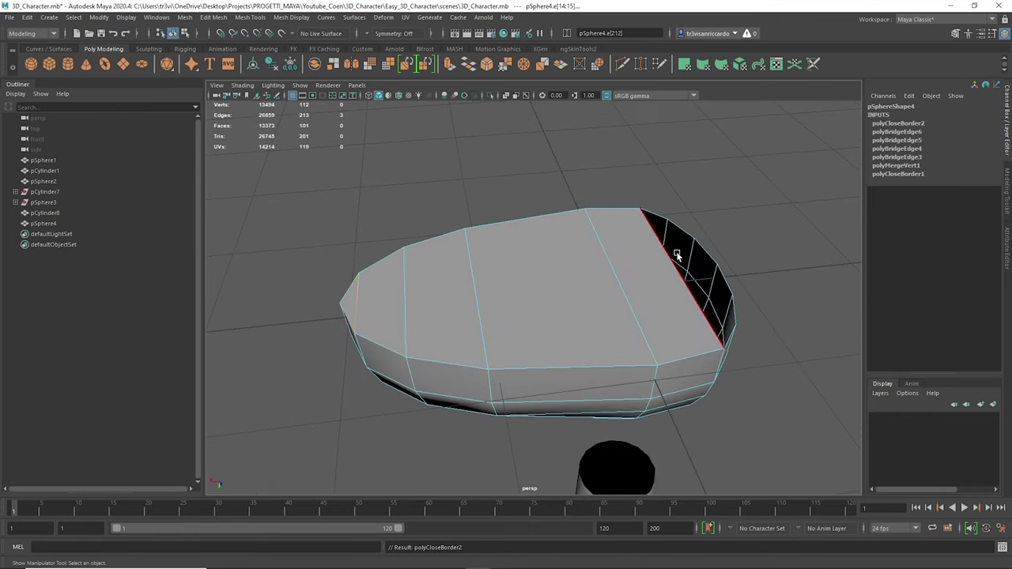
alt+drag(676, 255, 572, 264)
shift+right_drag(571, 264, 553, 301)
Scale the shoe down to fit under the leg.
mouse_move(556, 297)
alt+mouse_down()
mouse_move(474, 269)
mouse_move(538, 284)
alt+mouse_up()
scroll(514, 299, down, 5)
click(514, 299)
key(r)
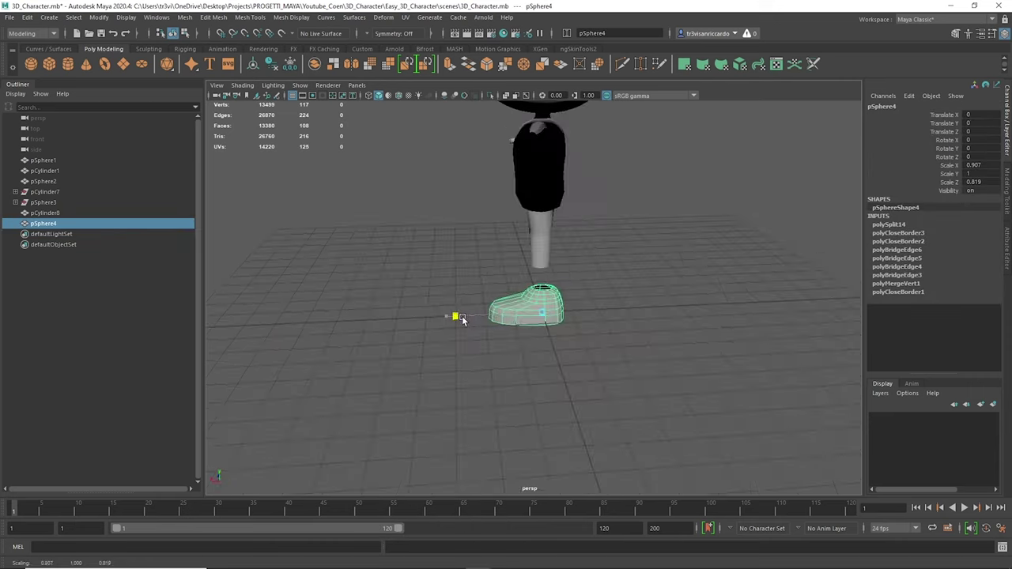
alt+drag(546, 278, 474, 292)
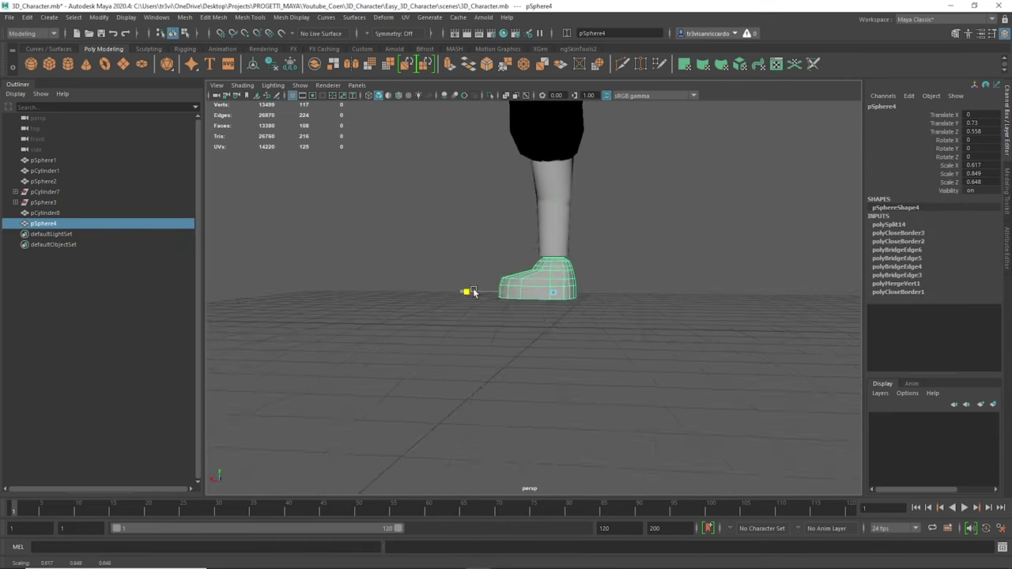
scroll(530, 284, up, 4)
Select the top face of the shoe in face mode.
alt+drag(671, 341, 512, 315)
key(F11)
click(651, 291)
shift+right_drag(651, 291, 635, 468)
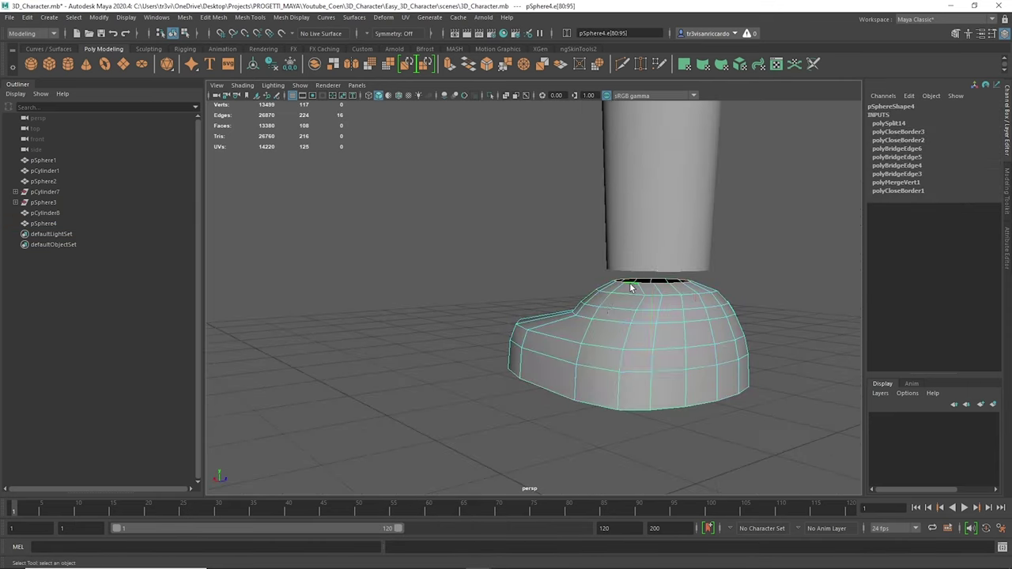
Delete the shoe's top face and Multi-Cut a new edge across the shoe.
key(Delete)
mouse_move(651, 275)
alt+mouse_down()
mouse_move(605, 322)
mouse_move(541, 348)
mouse_move(526, 309)
mouse_move(685, 338)
alt+mouse_up()
key(F8)
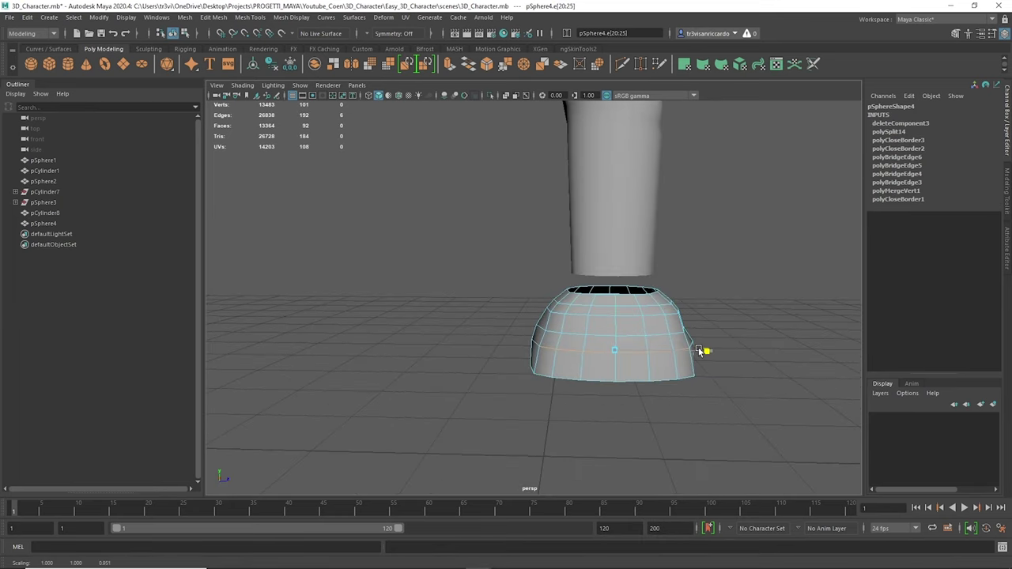
alt+drag(562, 351, 721, 283)
click(700, 361)
key(Return)
mouse_move(700, 361)
alt+mouse_down()
mouse_move(678, 335)
mouse_move(592, 305)
alt+mouse_up()
key(r)
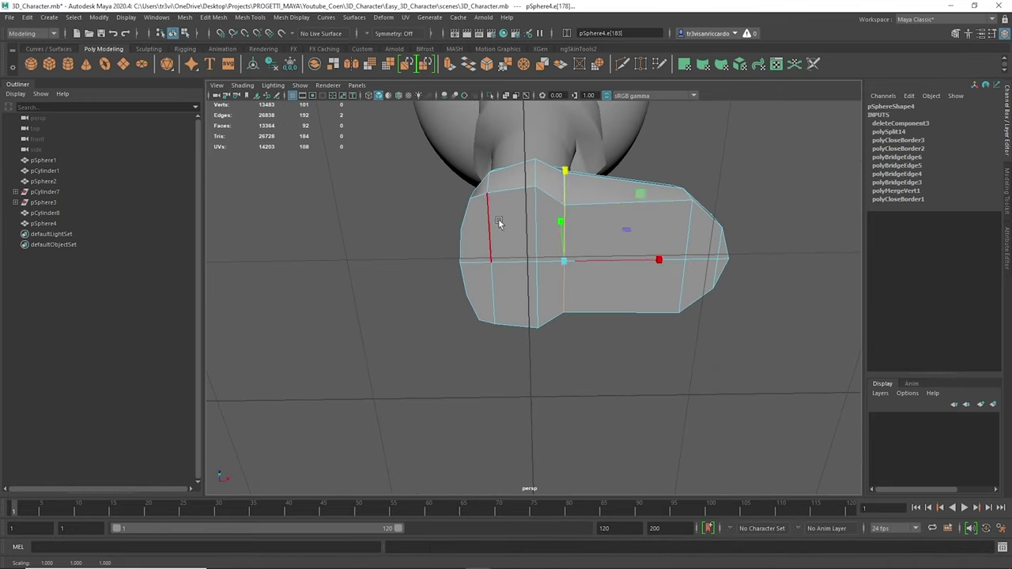
Pull the toe vertices forward to lengthen the foot, checking with smooth preview.
alt+drag(533, 186, 442, 330)
key(w)
mouse_move(537, 357)
mouse_down()
mouse_move(332, 351)
mouse_move(490, 372)
mouse_move(366, 395)
mouse_up()
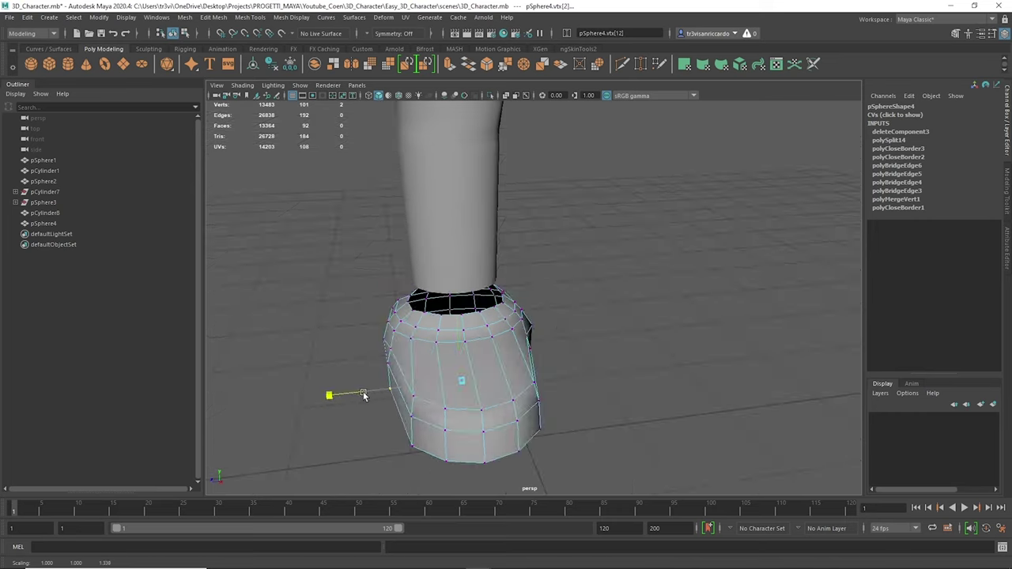
key(3)
key(r)
click(570, 374)
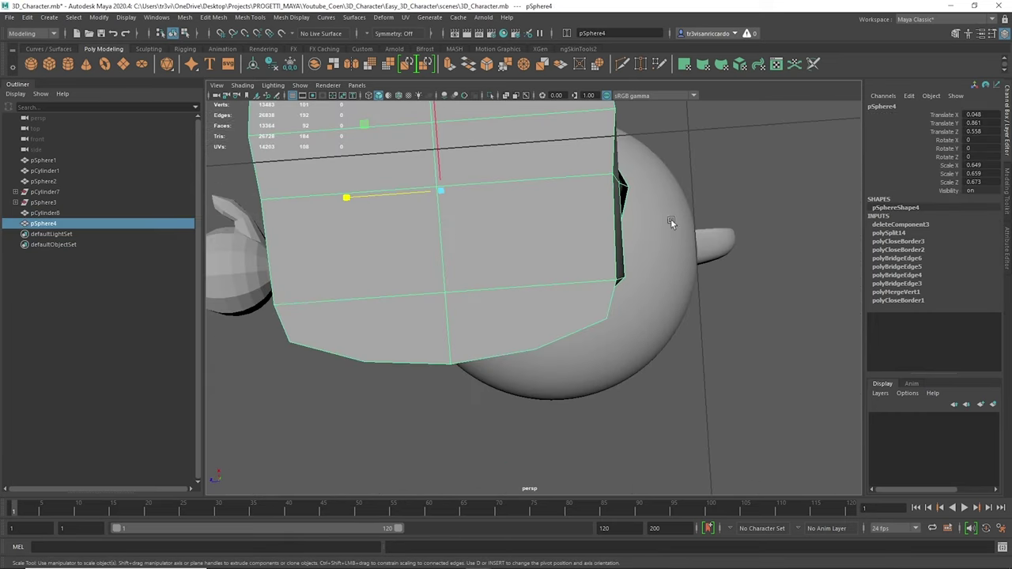
alt+drag(496, 267, 488, 162)
Bevel the shoe's border edges to soften them.
shift+right_drag(489, 162, 433, 138)
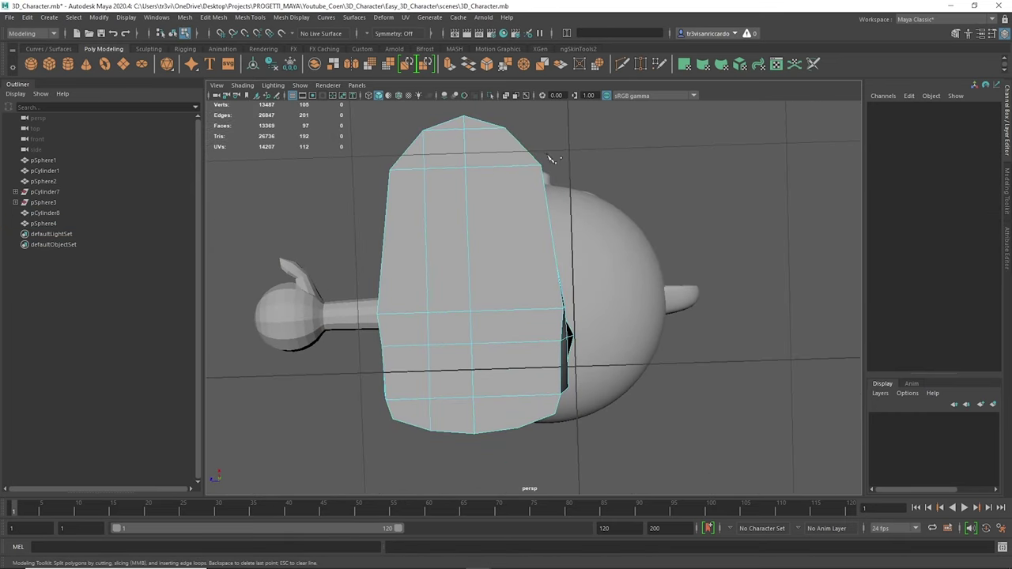
alt+drag(528, 180, 506, 206)
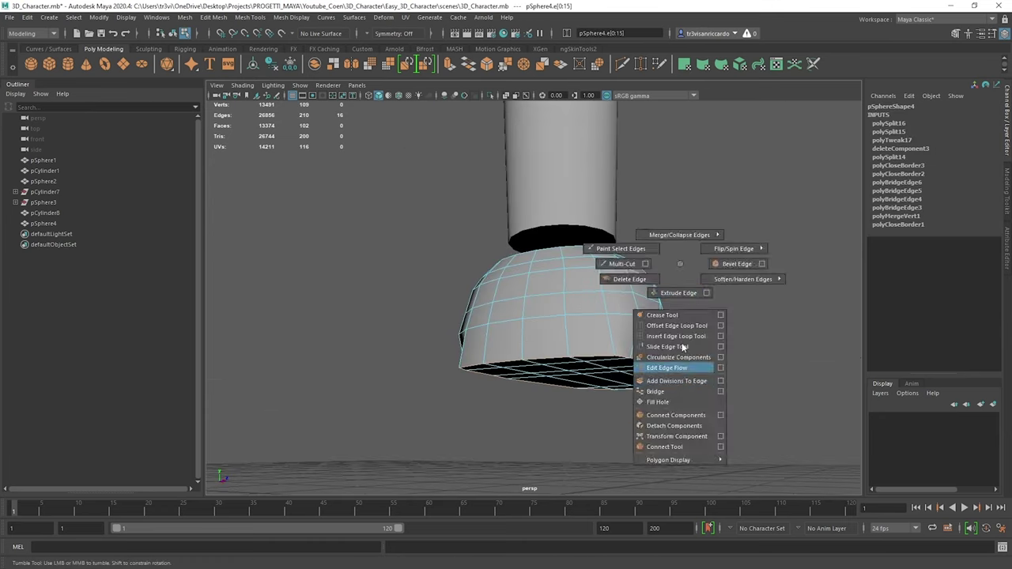
shift+right_drag(644, 260, 678, 364)
click(699, 211)
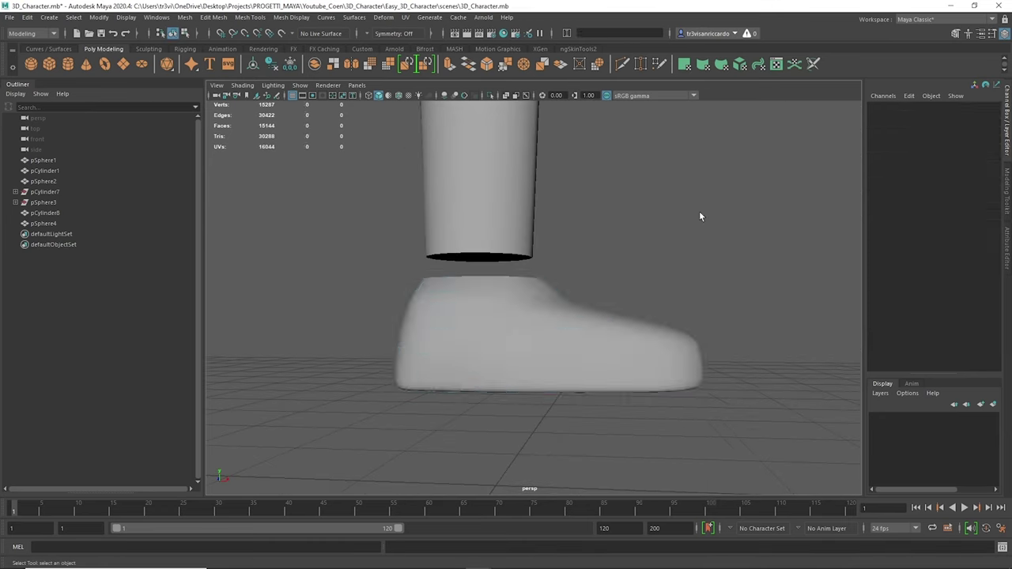
Scale and tilt the shoe's bottom vertex row, then bridge the shoe onto the leg.
alt+drag(699, 211, 578, 298)
click(577, 298)
key(F9)
key(r)
drag(475, 323, 500, 324)
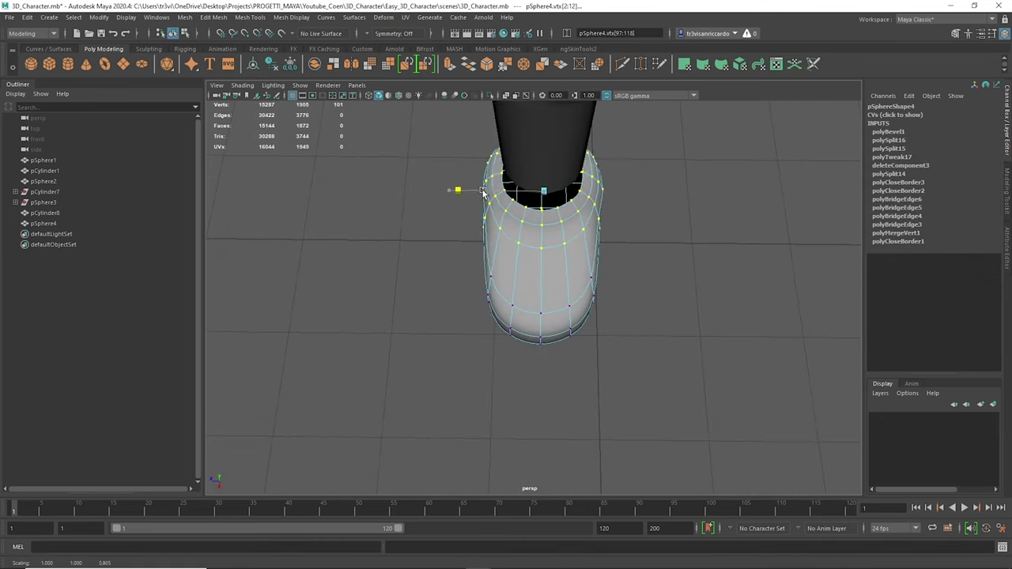
drag(609, 393, 554, 333)
key(w)
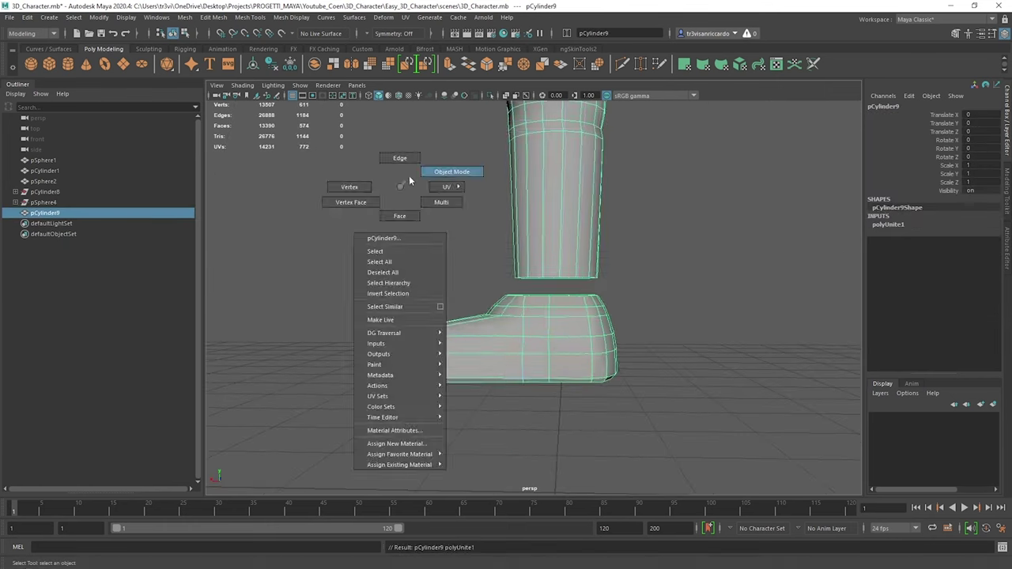
mouse_move(553, 285)
shift+right_down()
mouse_move(537, 425)
mouse_move(531, 415)
shift+right_up()
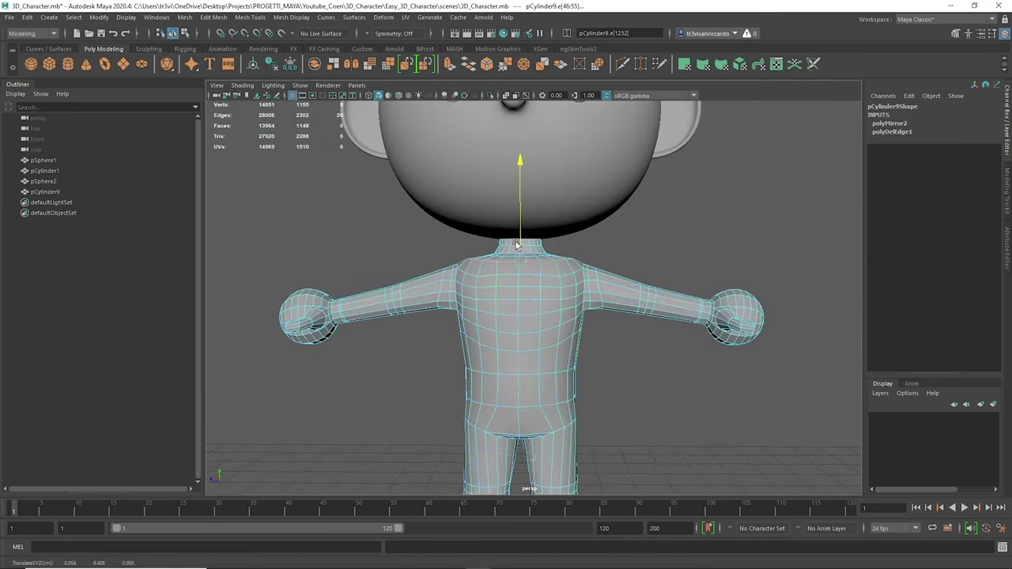
With Object Z symmetry on, move the ears' outer vertices outward so both widen.
click(452, 261)
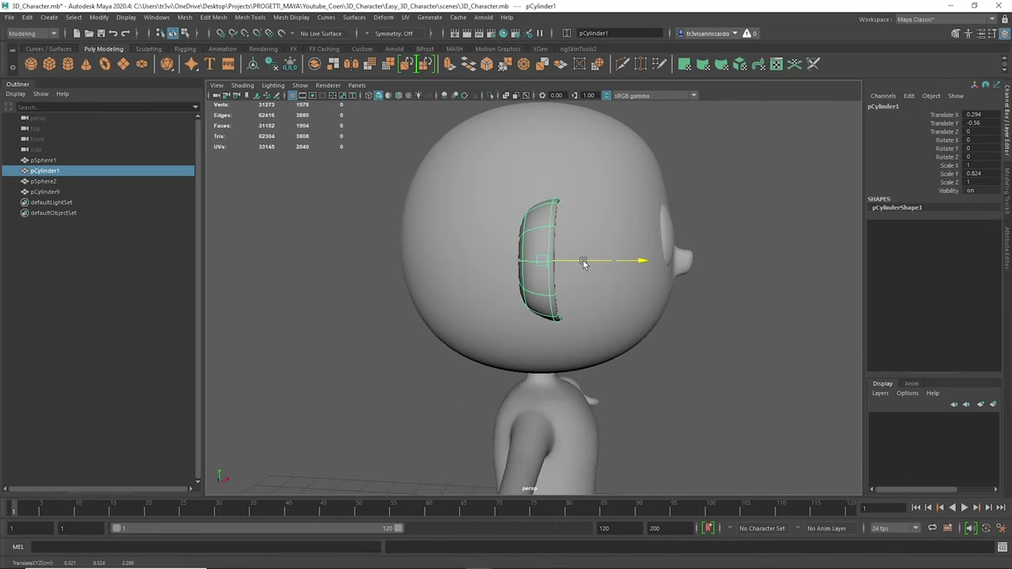
key(F9)
drag(298, 229, 405, 293)
click(394, 33)
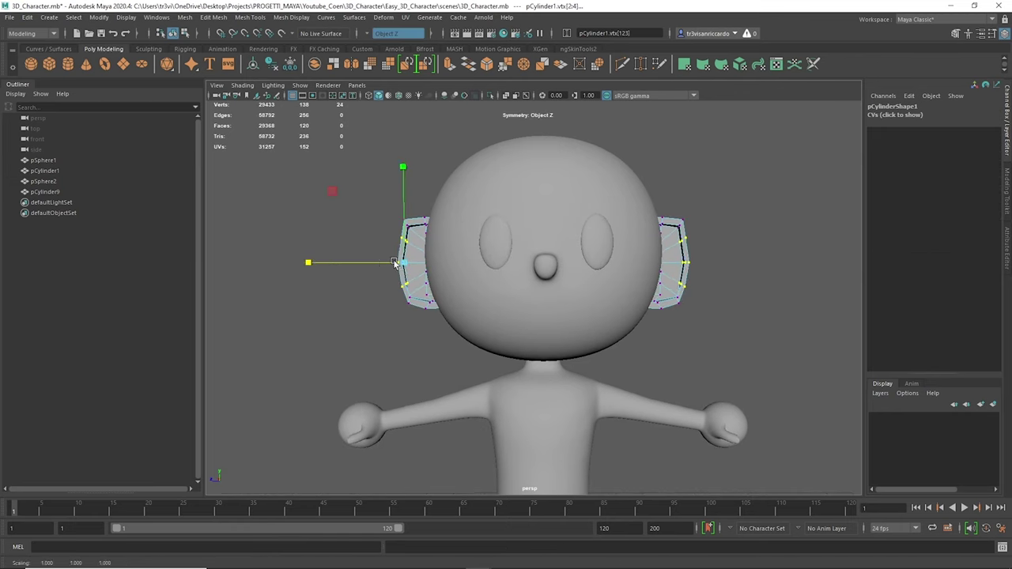
right_drag(395, 203, 387, 167)
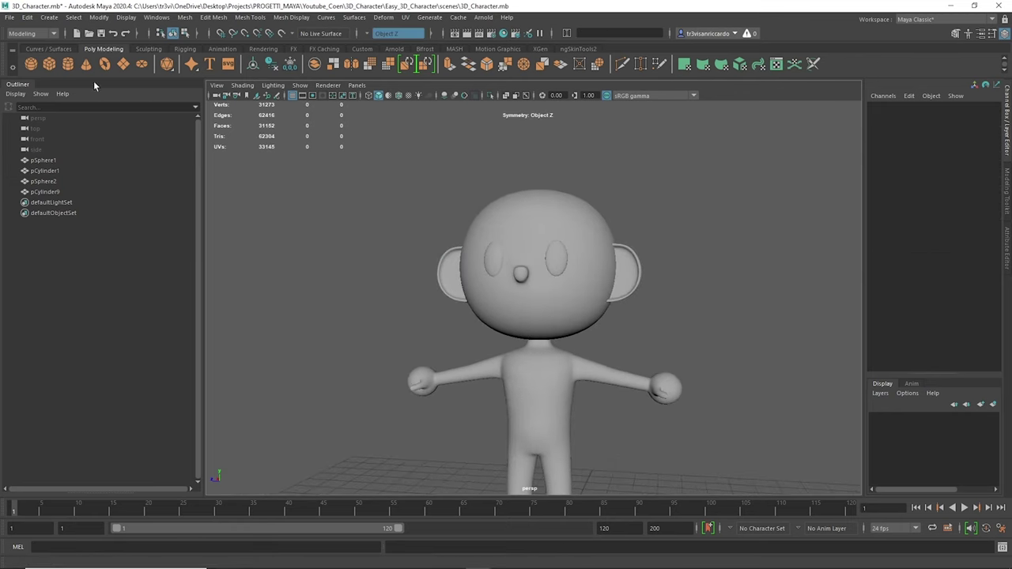
Make the head sphere live and quad-draw the first hair quads over the top and side of the head.
click(280, 34)
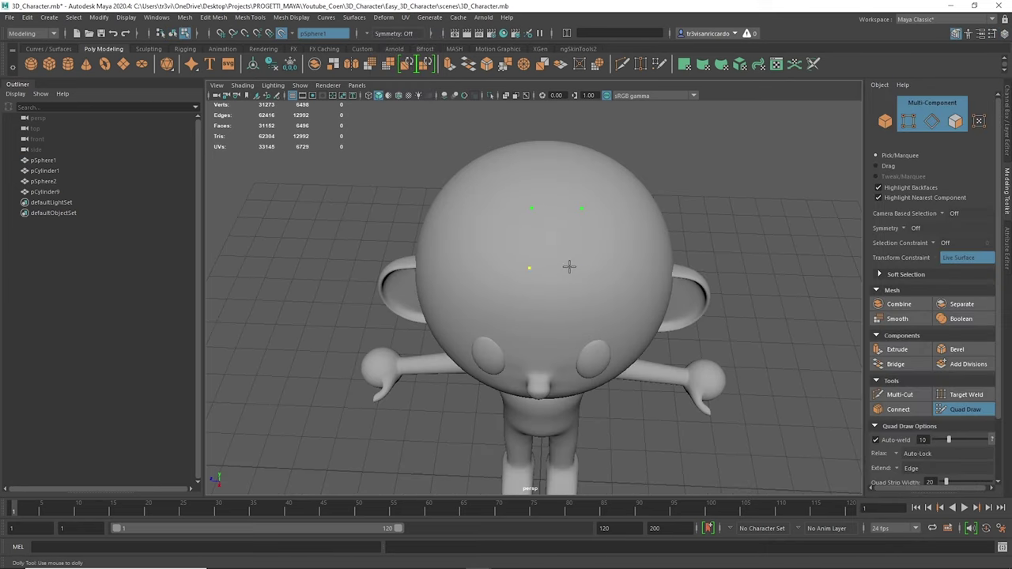
mouse_move(533, 193)
alt+mouse_down()
mouse_move(583, 154)
mouse_move(525, 184)
alt+mouse_up()
mouse_move(521, 237)
alt+mouse_down()
mouse_move(493, 198)
mouse_move(530, 199)
mouse_move(521, 197)
alt+mouse_up()
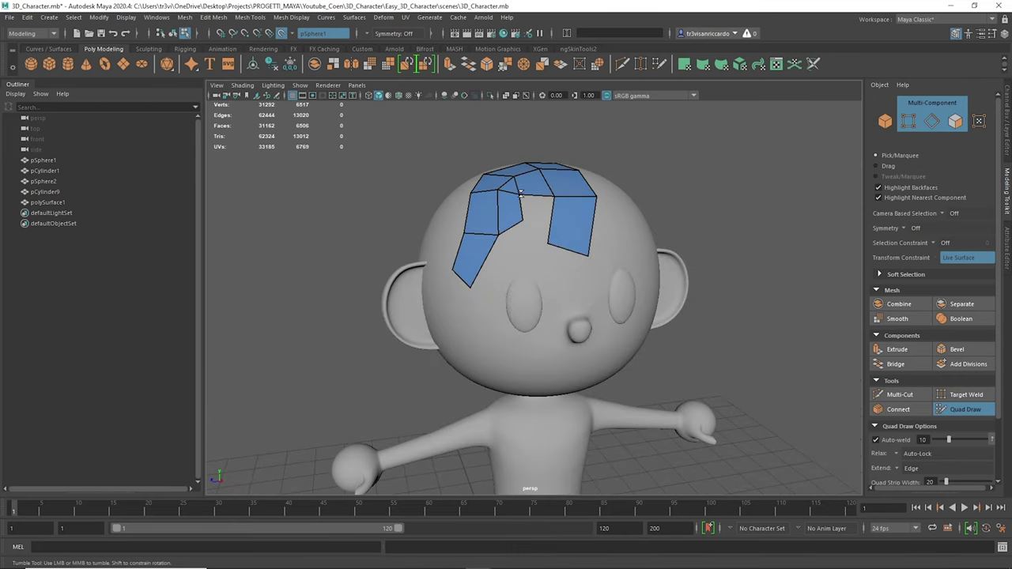
mouse_move(468, 217)
alt+mouse_down()
mouse_move(517, 243)
mouse_move(544, 236)
alt+mouse_up()
mouse_move(496, 322)
alt+mouse_down()
mouse_move(539, 242)
mouse_move(506, 261)
mouse_move(554, 248)
mouse_move(622, 312)
mouse_move(553, 281)
alt+mouse_up()
shift+click(530, 233)
shift+click(553, 281)
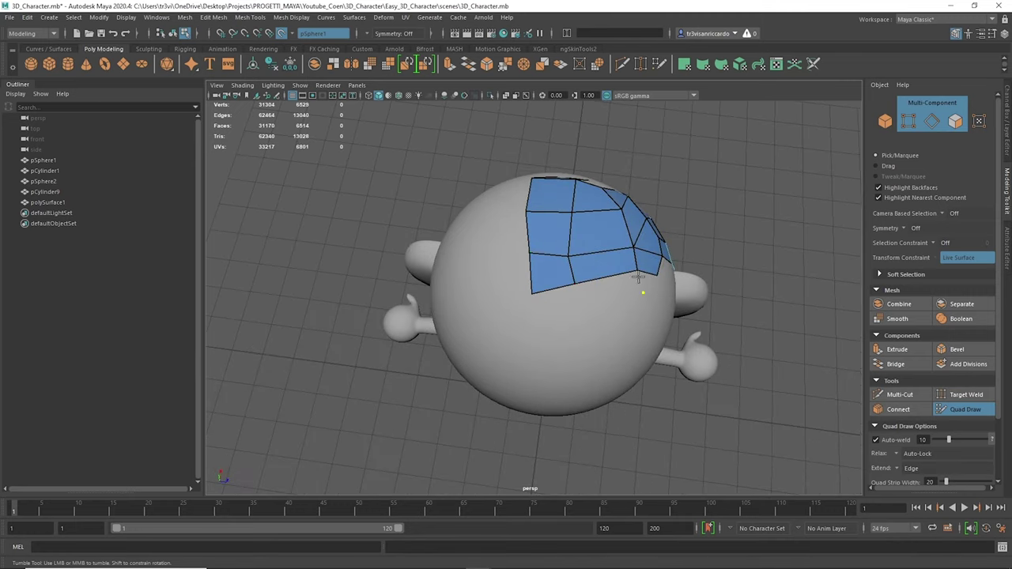
mouse_move(640, 284)
alt+mouse_down()
mouse_move(522, 248)
mouse_move(543, 283)
alt+mouse_up()
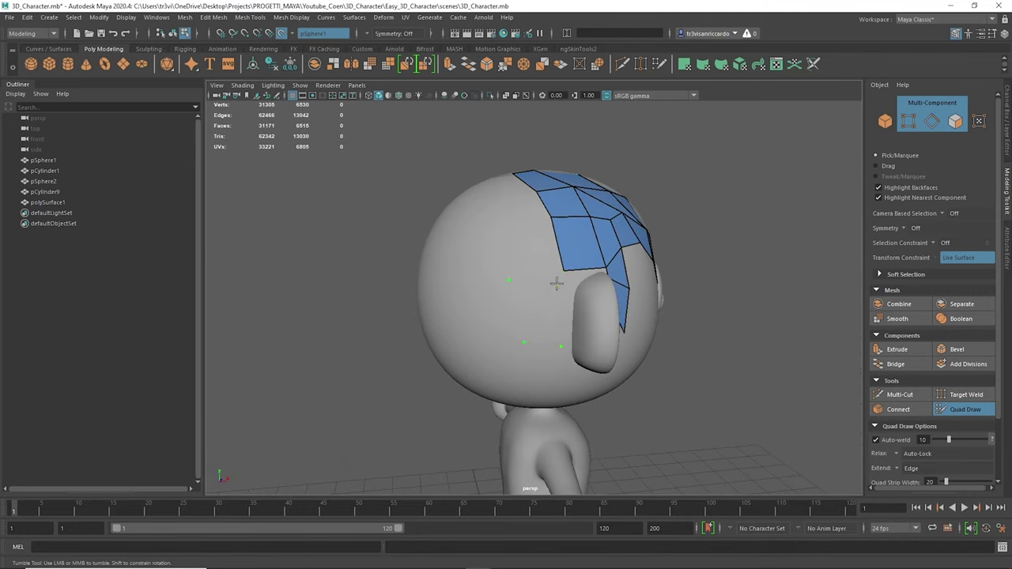
mouse_move(510, 228)
alt+mouse_down()
mouse_move(368, 282)
mouse_move(469, 217)
mouse_move(503, 268)
mouse_move(463, 273)
alt+mouse_up()
Fill in more hair quads around the back of the head to complete the patch.
shift+click(506, 315)
mouse_move(506, 315)
alt+mouse_down()
mouse_move(498, 301)
mouse_move(671, 244)
mouse_move(436, 248)
mouse_move(464, 330)
mouse_move(589, 325)
mouse_move(572, 295)
mouse_move(599, 345)
mouse_move(622, 258)
mouse_move(612, 308)
alt+mouse_up()
shift+click(572, 296)
shift+click(572, 295)
shift+click(637, 272)
shift+click(660, 307)
shift+click(554, 294)
Extrude the hair mesh faces outward to 0.154 thickness.
mouse_move(555, 294)
alt+mouse_down()
mouse_move(698, 319)
mouse_move(640, 298)
mouse_move(633, 328)
alt+mouse_up()
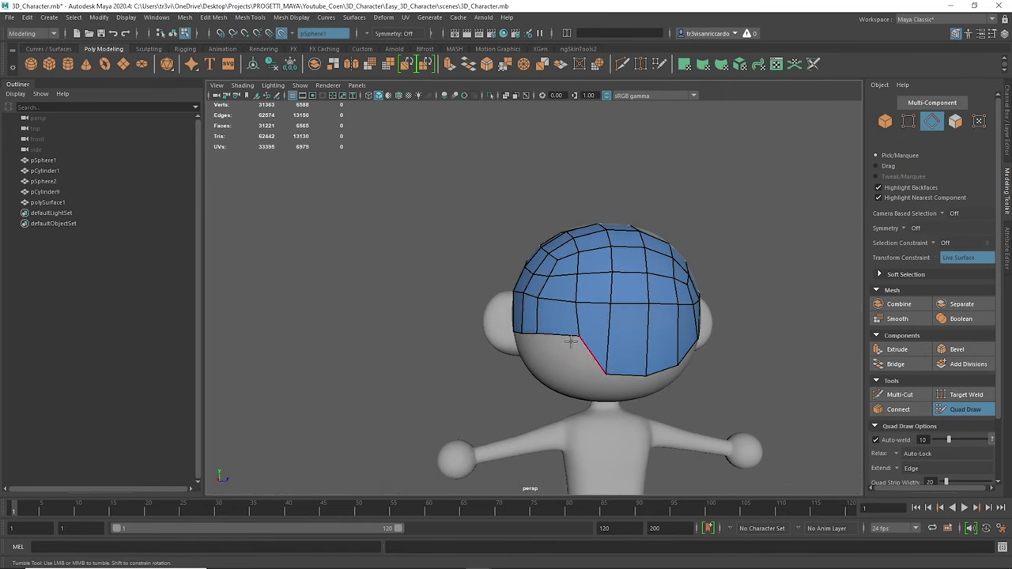
alt+drag(642, 370, 632, 237)
right_drag(633, 238, 536, 211)
drag(402, 225, 411, 215)
mouse_move(411, 215)
alt+mouse_down()
mouse_move(545, 198)
mouse_move(523, 237)
alt+mouse_up()
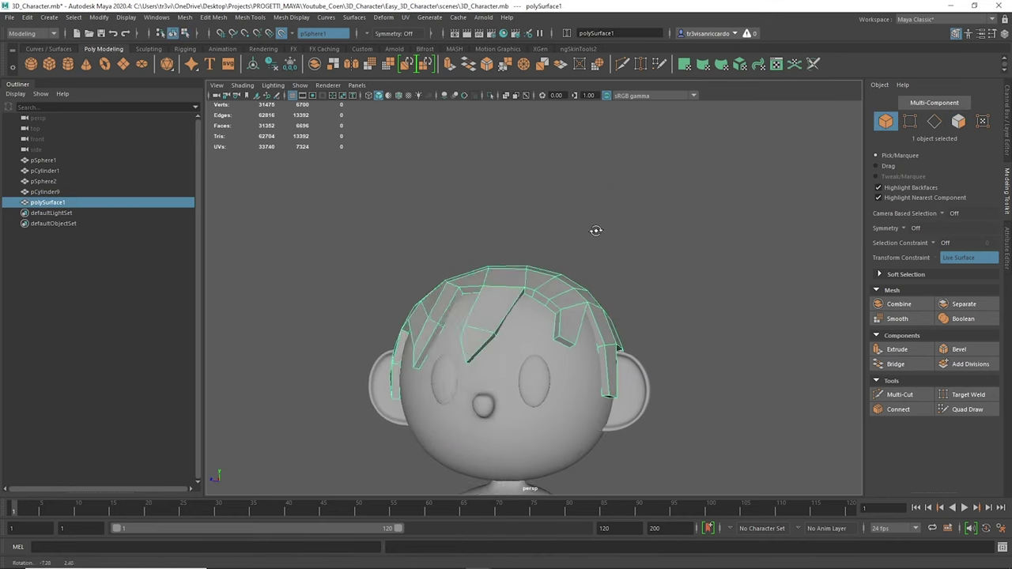
alt+drag(597, 230, 554, 253)
click(469, 282)
key(F8)
alt+drag(490, 247, 480, 291)
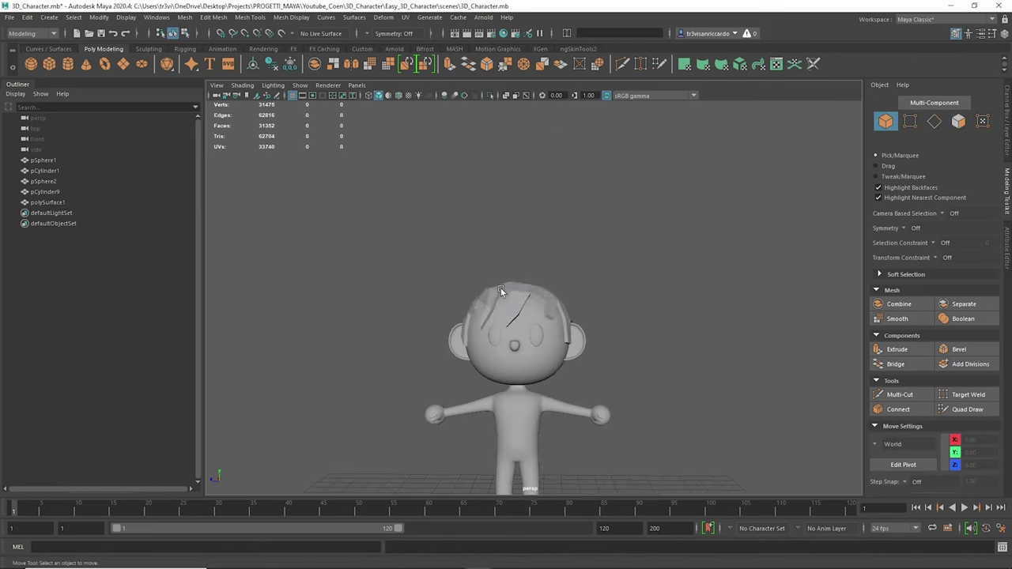
click(471, 384)
mouse_move(521, 389)
alt+mouse_down()
mouse_move(471, 383)
mouse_move(443, 238)
mouse_move(534, 301)
alt+mouse_up()
scroll(516, 379, up, 5)
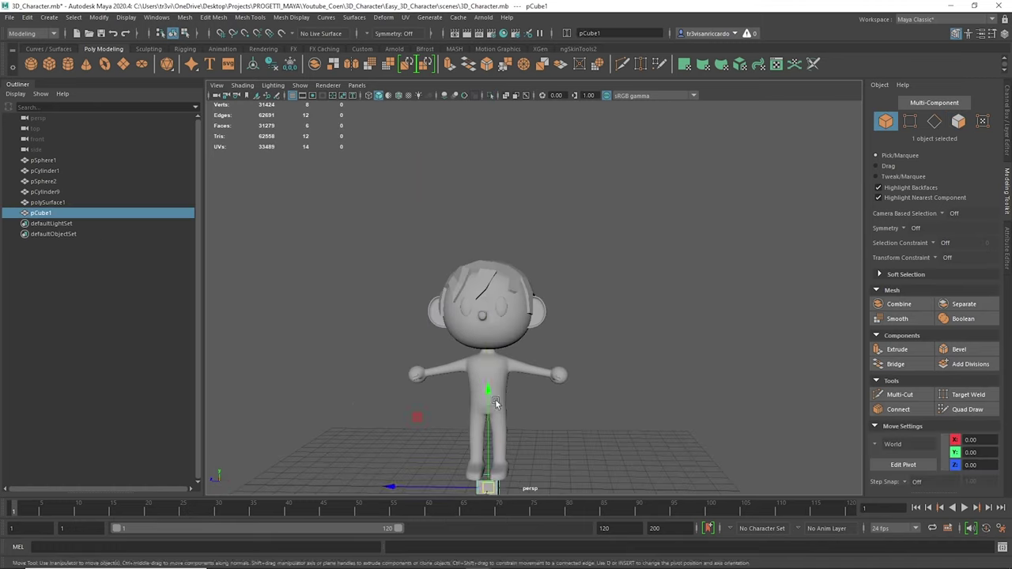
Raise the cube above the head and smooth it.
drag(496, 403, 516, 244)
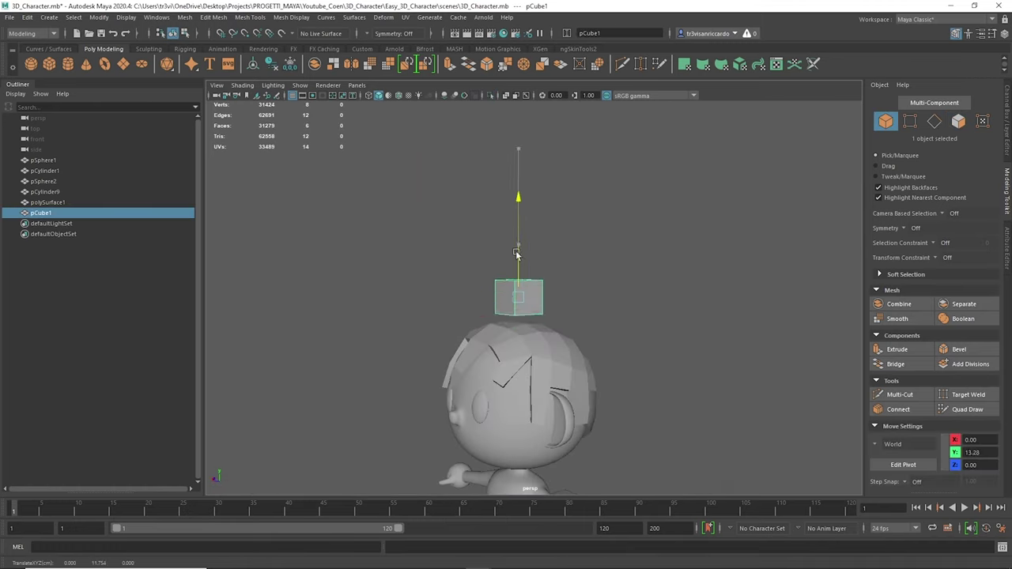
right_drag(527, 267, 578, 246)
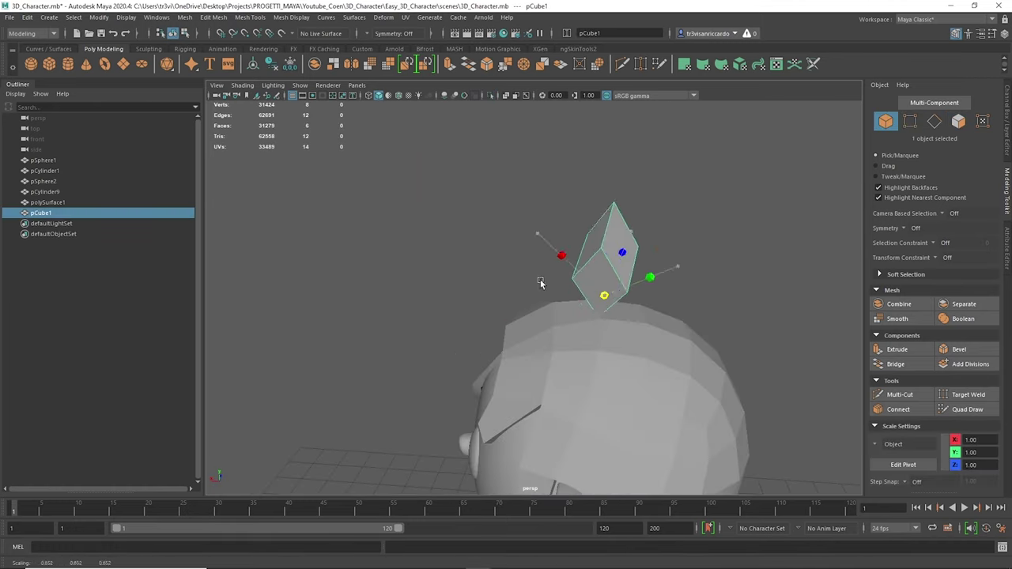
alt+drag(603, 294, 391, 269)
alt+drag(464, 209, 433, 278)
key(F8)
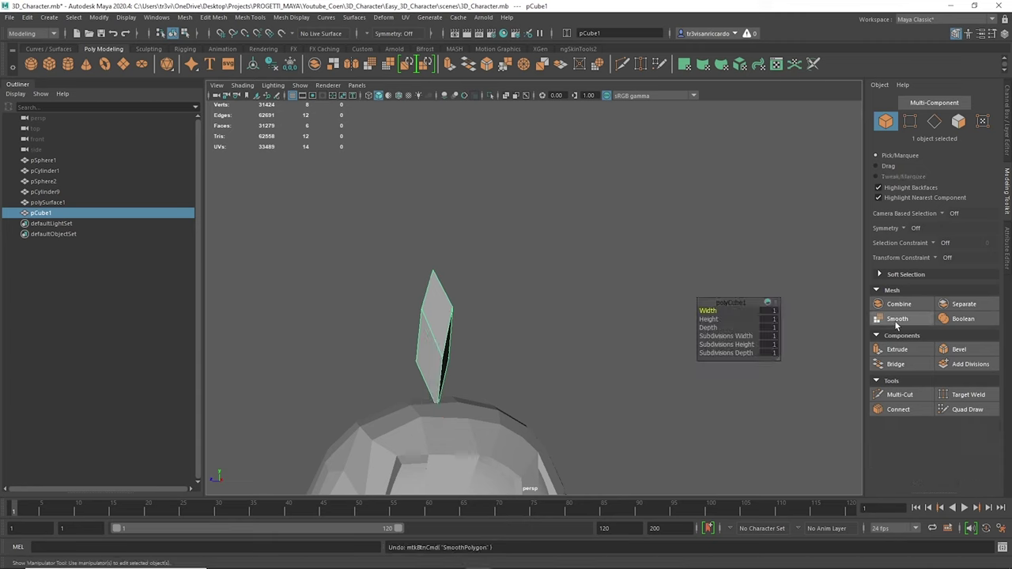
click(896, 320)
Bevel the smoothed cube's edges to shape a leaf-like tuft.
alt+drag(506, 237, 569, 293)
key(e)
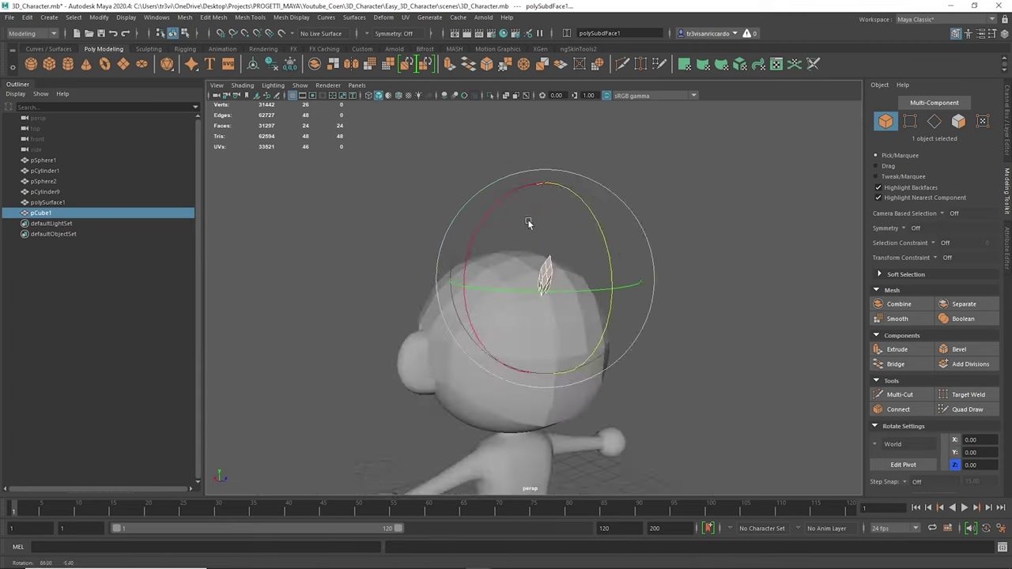
key(F10)
alt+drag(528, 224, 595, 186)
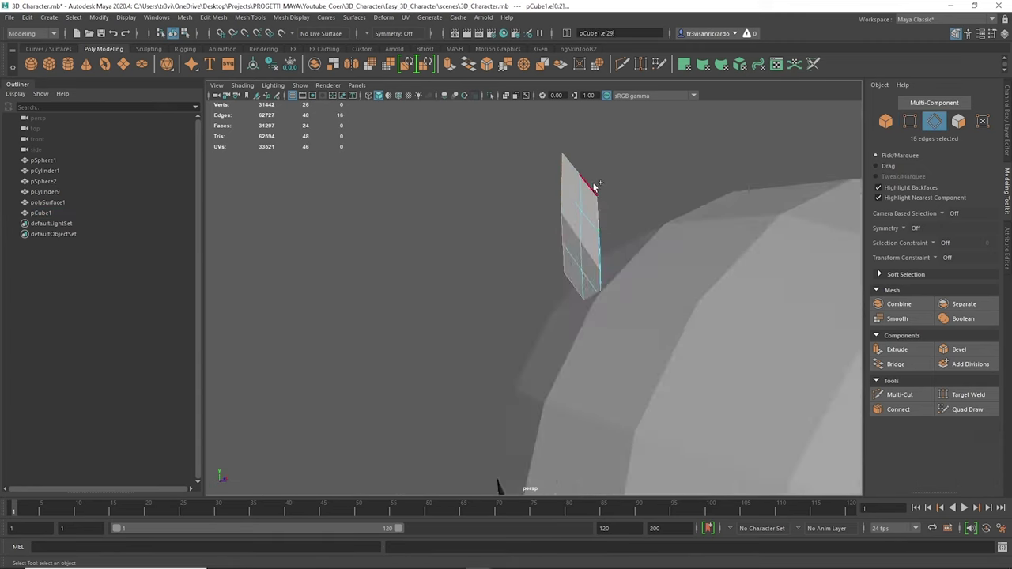
alt+drag(569, 332, 710, 305)
key(ctrl+b)
Scale and rotate the leaf tuft into place on top of the hair.
right_drag(705, 155, 711, 155)
alt+drag(712, 155, 456, 321)
key(r)
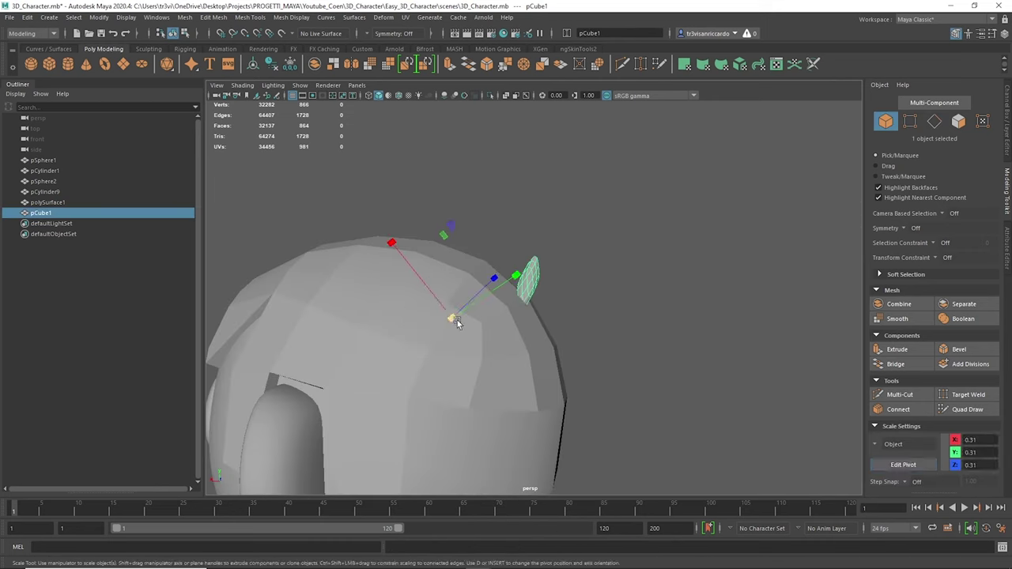
key(e)
mouse_move(512, 308)
alt+mouse_down()
mouse_move(463, 305)
mouse_move(561, 244)
alt+mouse_up()
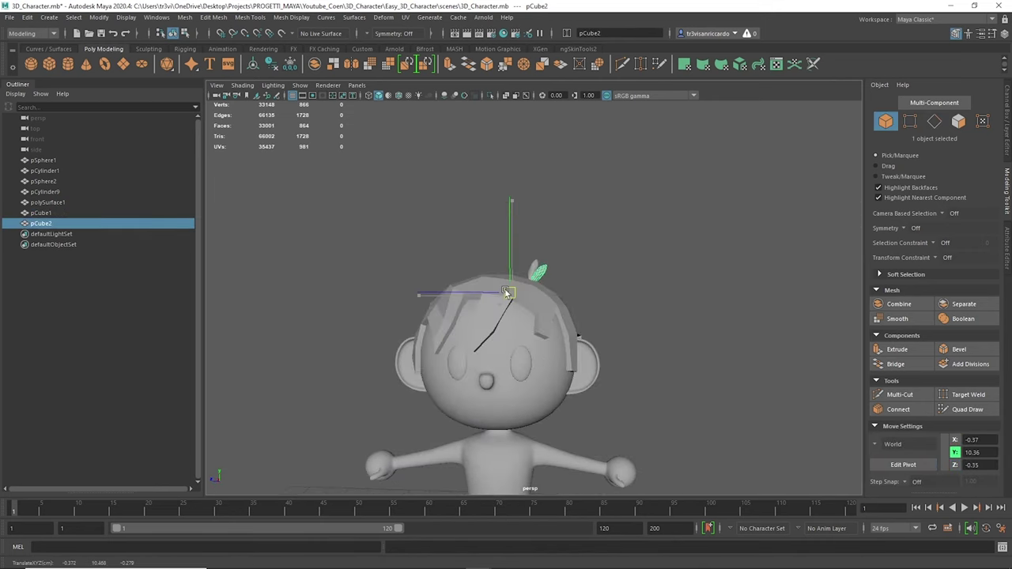
alt+drag(601, 262, 625, 309)
click(594, 276)
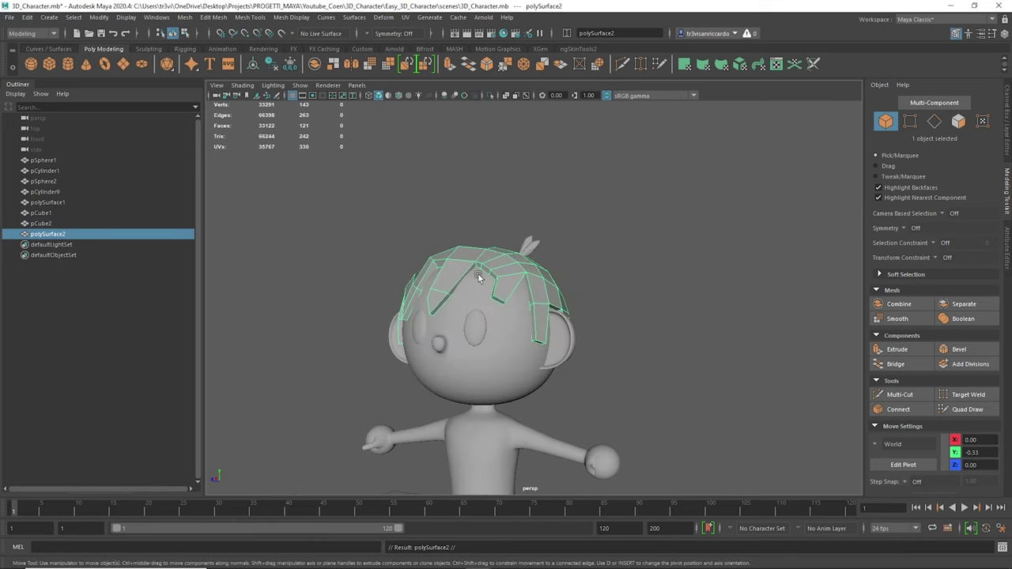
Select two edge loops along the hair strands and bevel them with Fraction 0.1, 1 segment.
key(F10)
alt+drag(478, 277, 457, 254)
key(w)
mouse_move(498, 293)
alt+mouse_down()
mouse_move(481, 324)
mouse_move(498, 309)
mouse_move(424, 255)
mouse_move(509, 263)
alt+mouse_up()
shift+double_click(548, 338)
mouse_move(548, 338)
alt+mouse_down()
mouse_move(358, 263)
mouse_move(439, 321)
alt+mouse_up()
shift+double_click(358, 262)
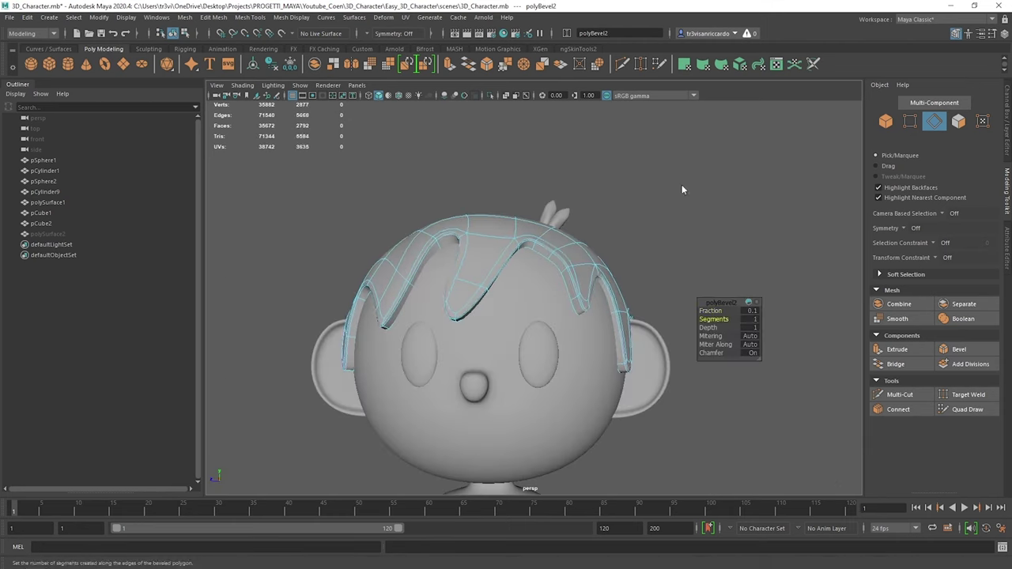
click(443, 265)
Select the head and body together for a shared material.
key(F8)
scroll(632, 285, down, 3)
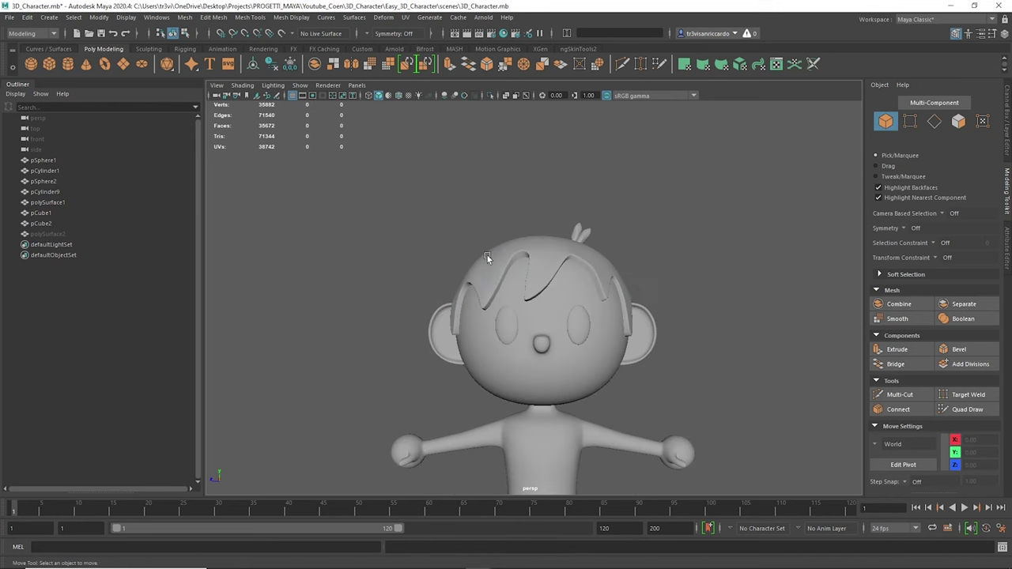
scroll(708, 285, down, 2)
shift+click(554, 395)
Assign a peach Skin material to the head and body and the Hairur material to the hair.
right_drag(625, 285, 621, 475)
click(451, 423)
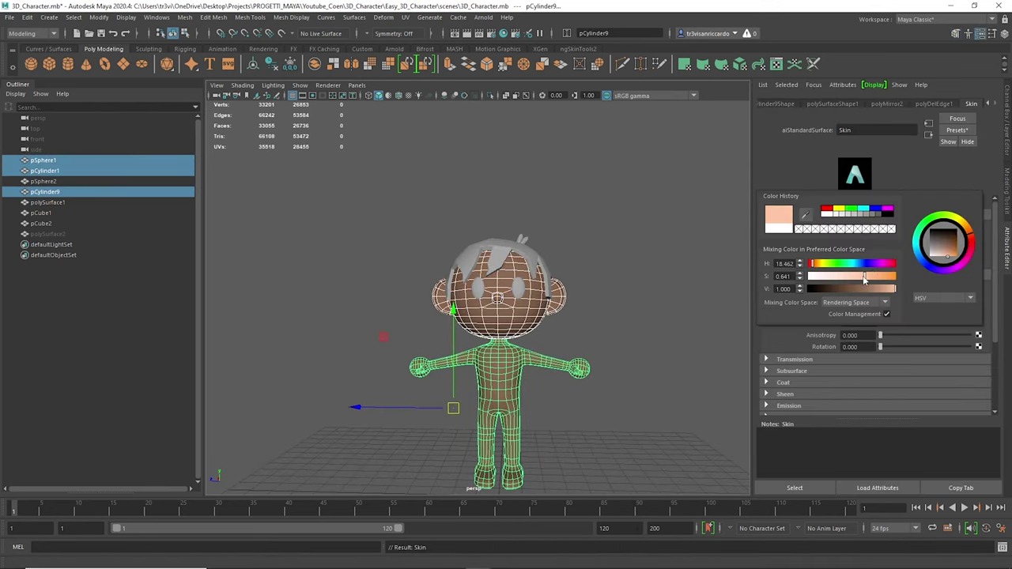
click(599, 225)
alt+drag(599, 224, 546, 237)
click(534, 192)
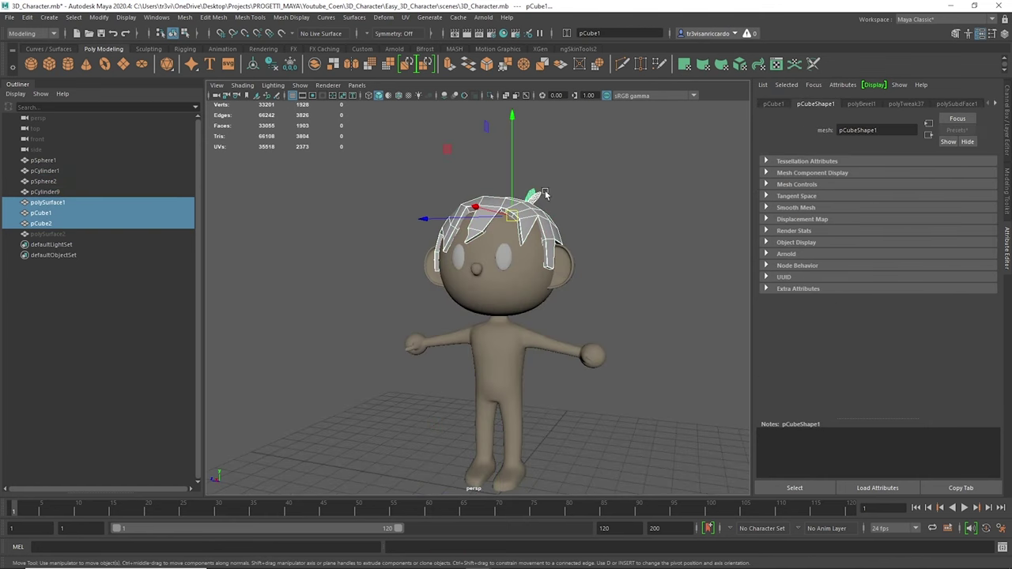
right_drag(556, 197, 372, 266)
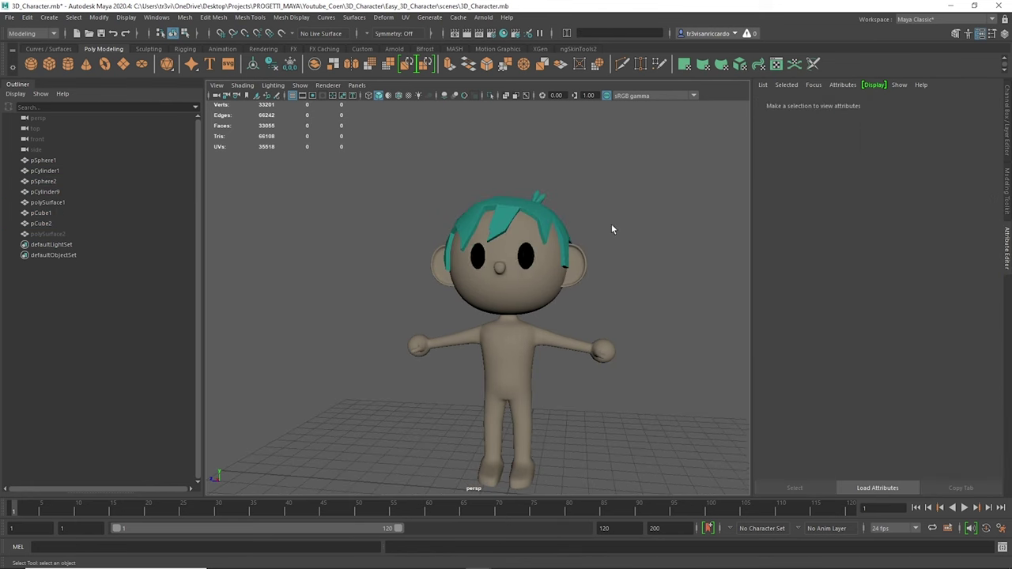
Select the head and adjust the ear-tip vertex.
click(501, 232)
scroll(501, 232, up, 5)
scroll(495, 272, up, 5)
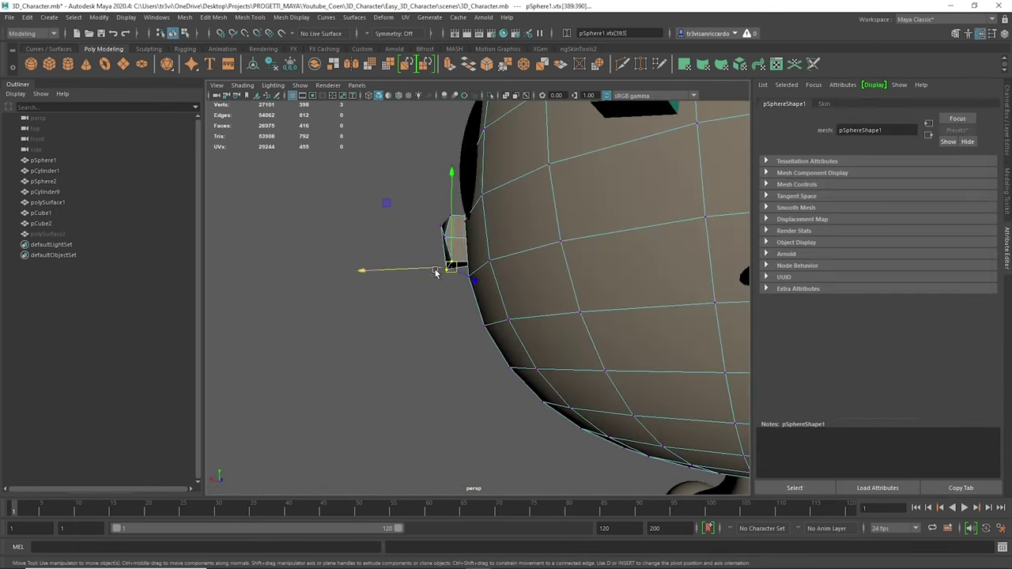
click(457, 224)
click(414, 179)
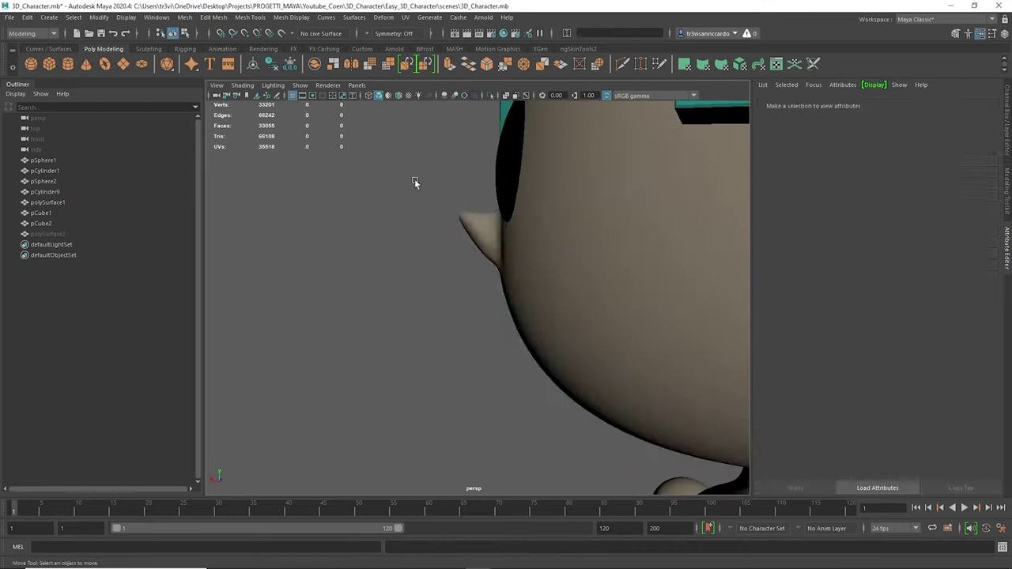
scroll(414, 179, down, 5)
scroll(474, 237, up, 5)
click(478, 250)
scroll(478, 228, down, 5)
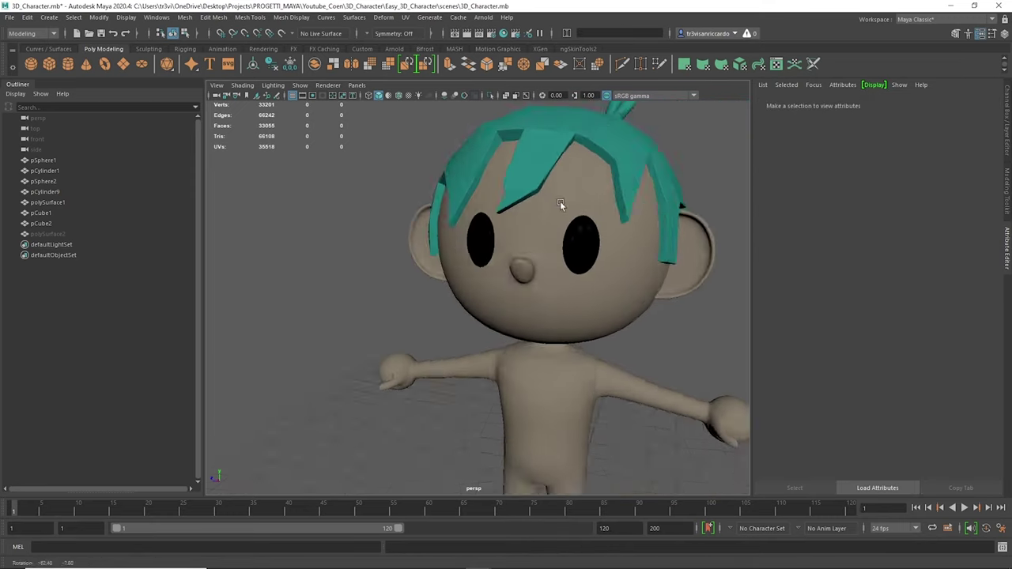
click(560, 201)
scroll(520, 219, up, 5)
right_drag(520, 219, 470, 228)
click(515, 249)
scroll(474, 209, down, 5)
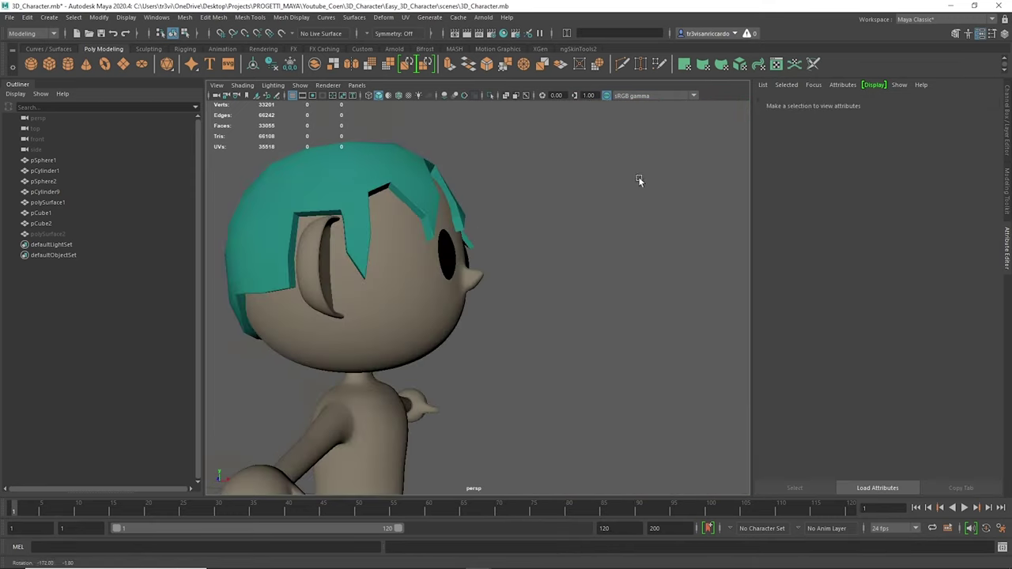
Select the eye and review the glossy black Eye material's settings.
click(340, 288)
scroll(340, 289, up, 5)
click(973, 104)
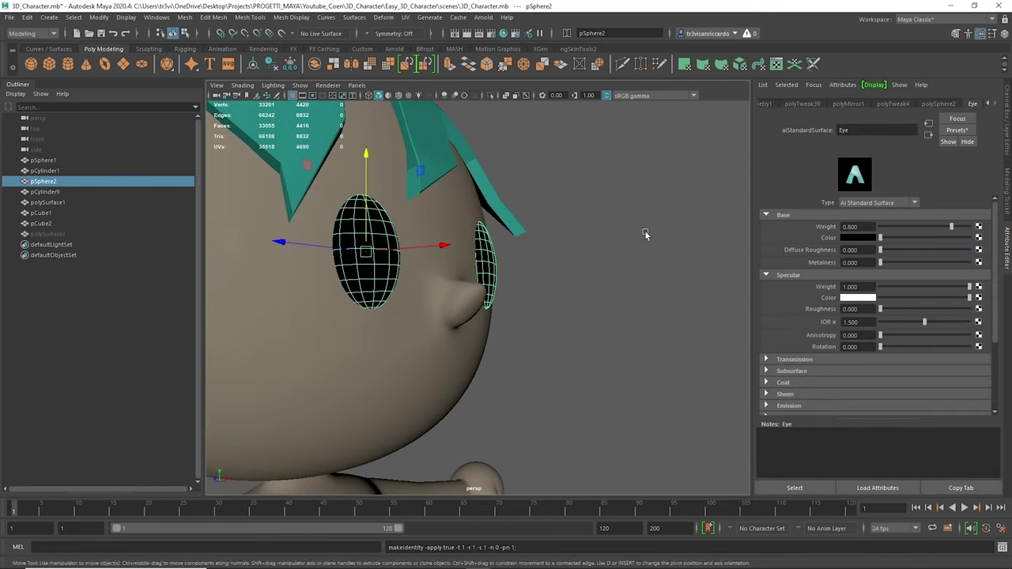
click(645, 234)
scroll(466, 299, down, 5)
Select the body's torso faces and pull them out as a separate shirt mesh.
click(496, 356)
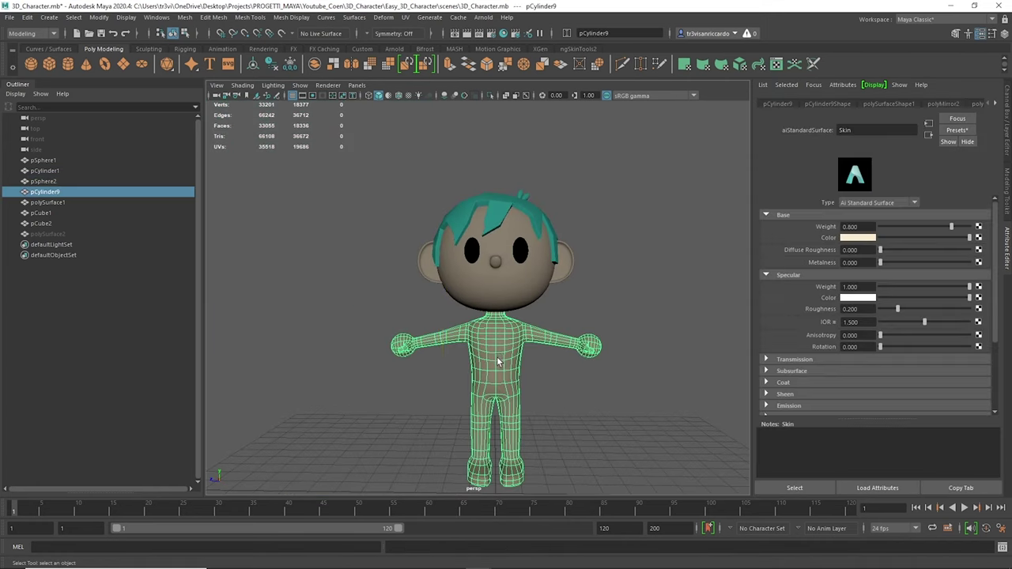
key(F11)
click(542, 368)
mouse_move(569, 310)
shift+right_down()
mouse_move(561, 479)
mouse_move(569, 339)
shift+right_up()
mouse_move(570, 340)
alt+mouse_down()
mouse_move(579, 215)
mouse_move(521, 274)
alt+mouse_up()
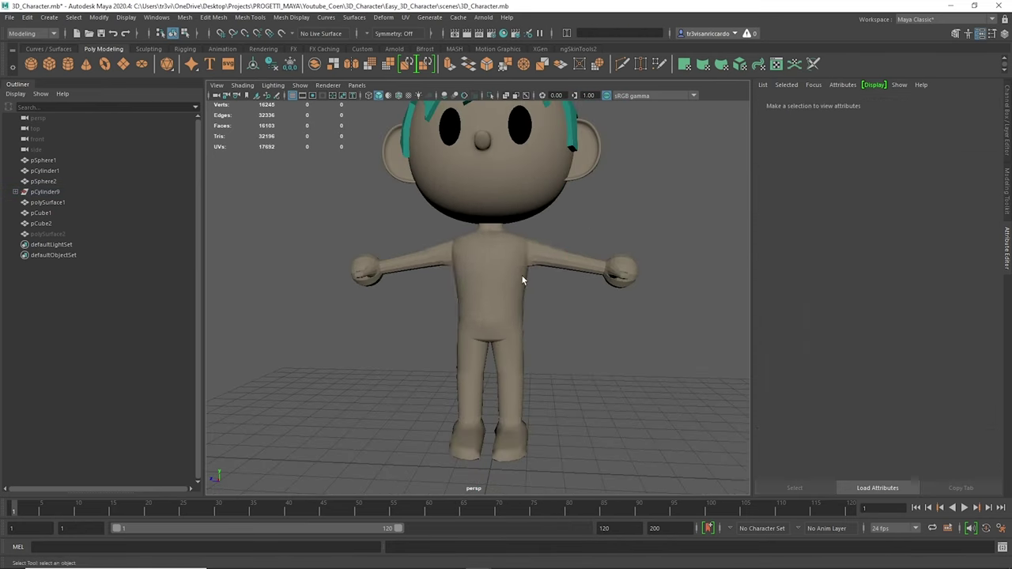
Select the shirt's left sleeve-end edge loop and scale it.
click(522, 277)
shift+right_drag(522, 277, 633, 506)
click(527, 285)
scroll(528, 284, up, 2)
key(F10)
double_click(478, 313)
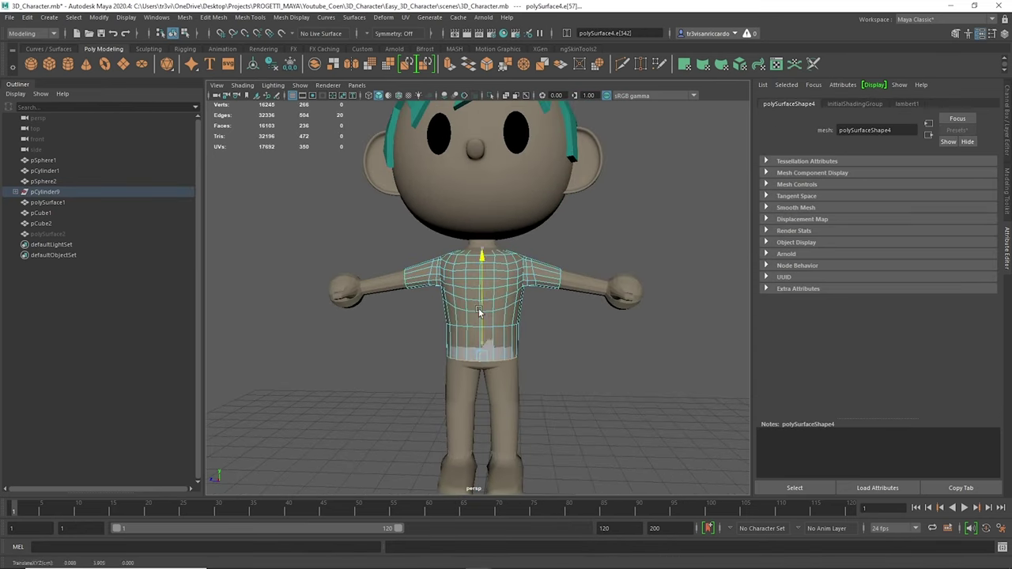
scroll(394, 277, up, 3)
double_click(273, 312)
alt+drag(273, 312, 726, 280)
scroll(490, 292, down, 3)
key(r)
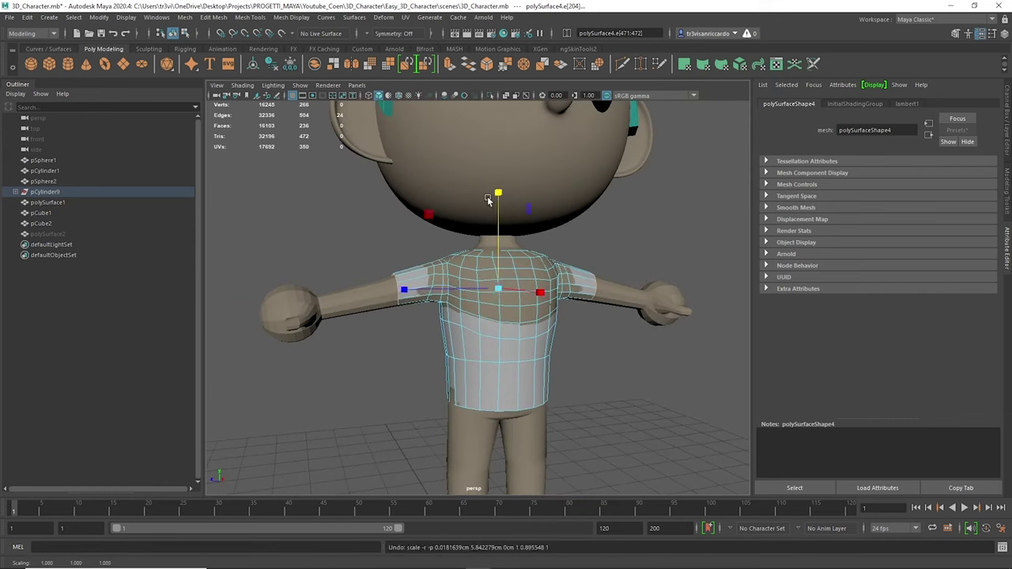
Extrude the shirt for thickness and extrude its bottom faces into a hem.
key(ctrl+e)
alt+drag(453, 287, 569, 255)
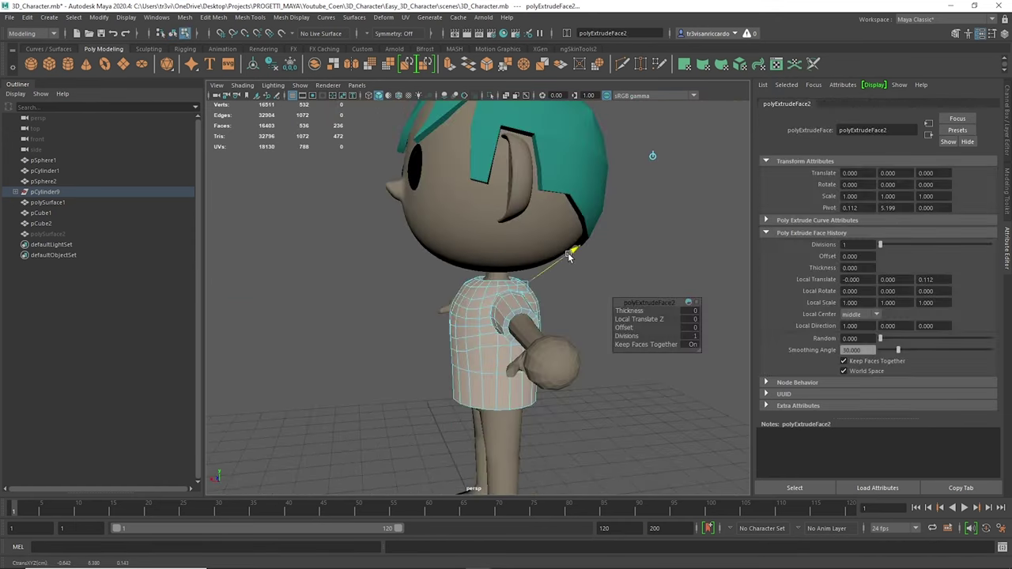
key(ctrl+1)
click(525, 206)
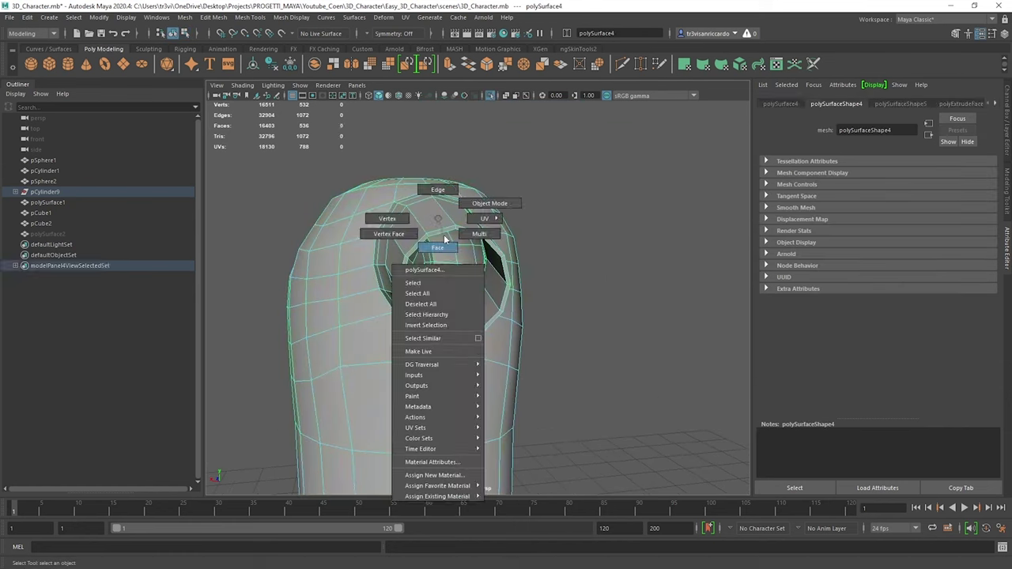
right_drag(451, 215, 452, 237)
click(367, 306)
alt+drag(366, 307, 439, 307)
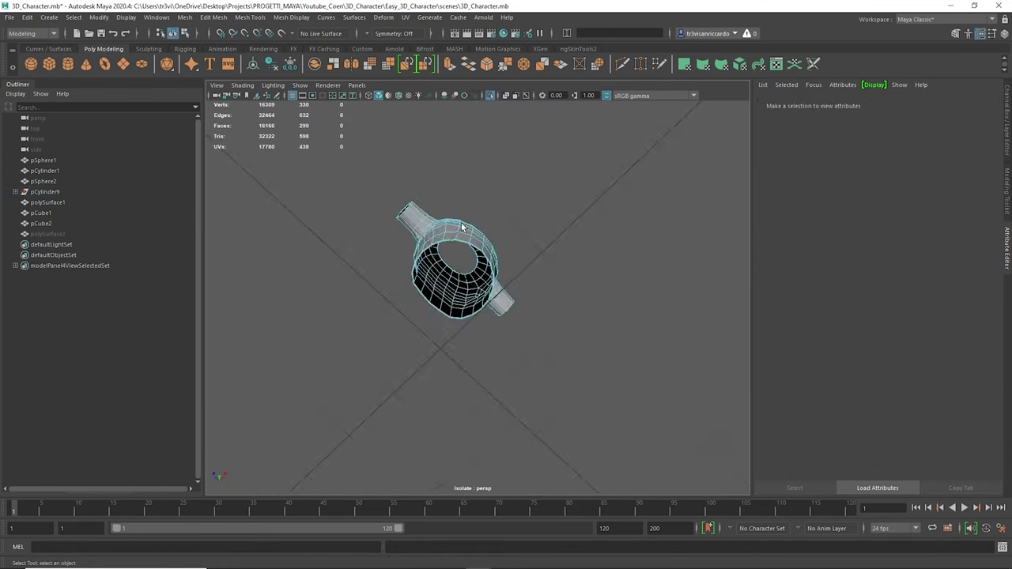
key(ctrl+e)
alt+drag(549, 339, 421, 267)
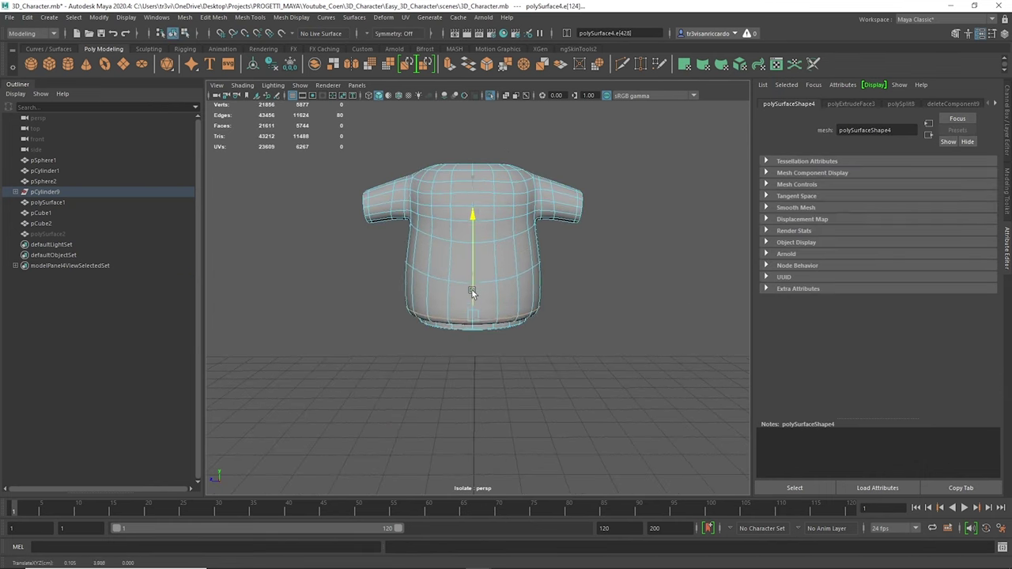
Reselect the shirt and extrude another of its faces.
key(F8)
key(ctrl+1)
scroll(506, 335, up, 3)
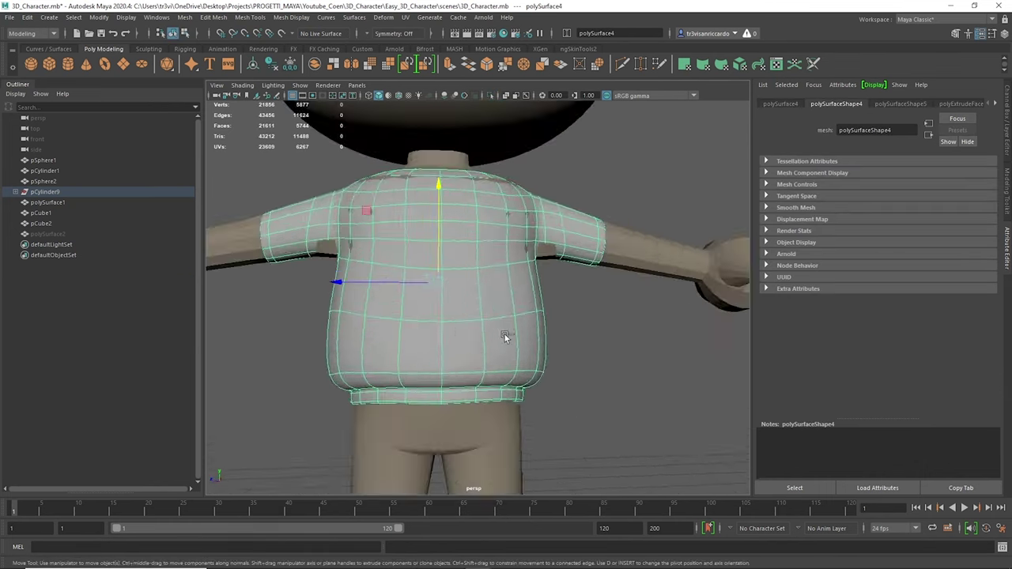
scroll(506, 335, down, 5)
alt+drag(506, 316, 488, 204)
right_click(487, 204)
click(541, 189)
scroll(520, 243, up, 3)
click(493, 198)
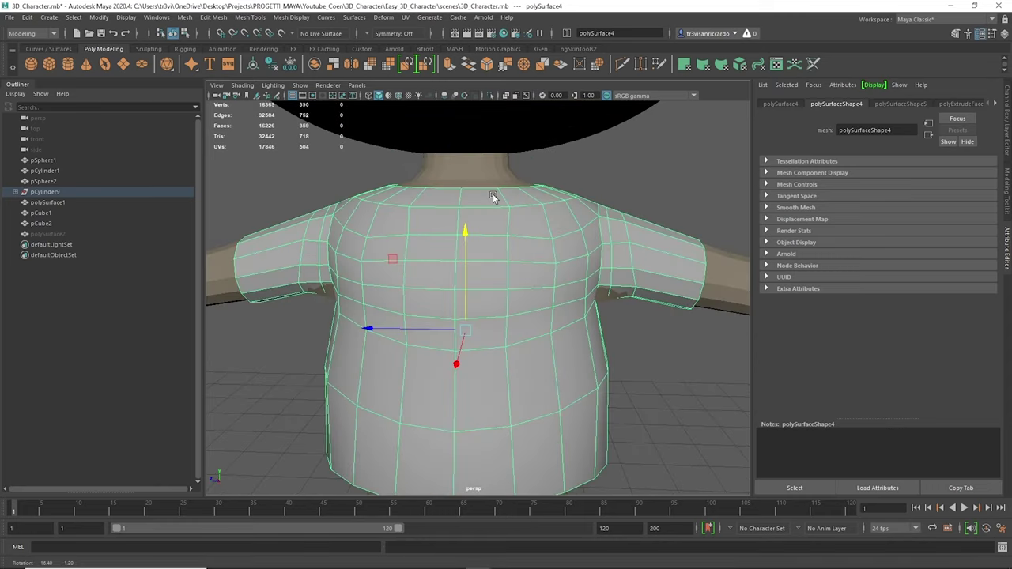
scroll(403, 282, down, 2)
right_drag(464, 273, 463, 303)
click(463, 301)
mouse_move(463, 300)
alt+mouse_down()
mouse_move(506, 237)
mouse_move(614, 169)
alt+mouse_up()
key(ctrl+e)
key(q)
key(f)
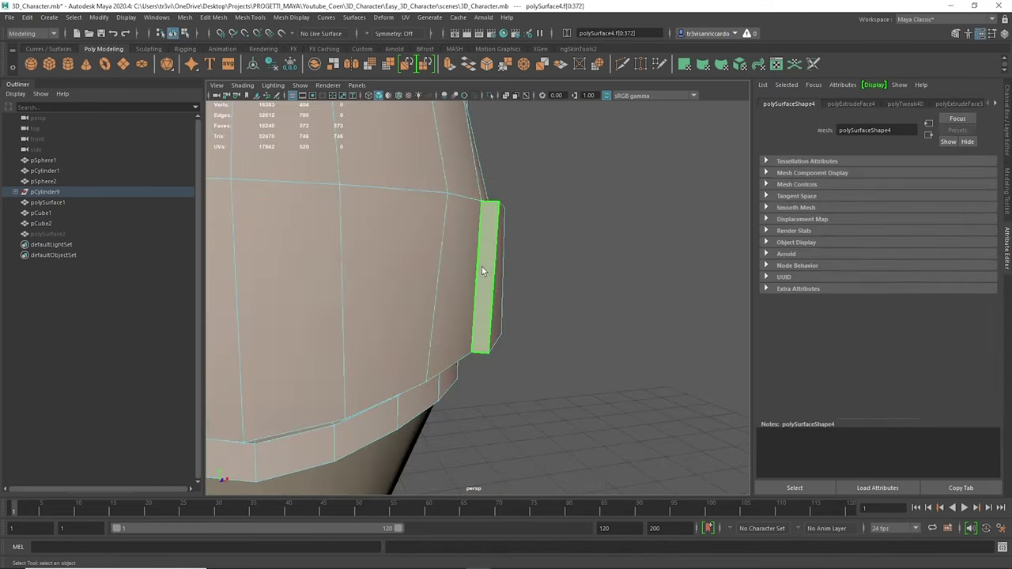
Multi-Cut a new edge across the shirt, then scale and delete the extra faces.
scroll(586, 152, down, 3)
ctrl+click(456, 314)
mouse_move(553, 198)
alt+mouse_down()
mouse_move(456, 314)
mouse_move(664, 245)
alt+mouse_up()
mouse_move(521, 230)
alt+mouse_down()
mouse_move(491, 235)
mouse_move(598, 253)
alt+mouse_up()
key(r)
key(6)
key(Delete)
scroll(501, 242, up, 5)
mouse_move(507, 268)
alt+mouse_down()
mouse_move(466, 281)
mouse_move(366, 247)
mouse_move(477, 230)
alt+mouse_up()
scroll(366, 246, down, 5)
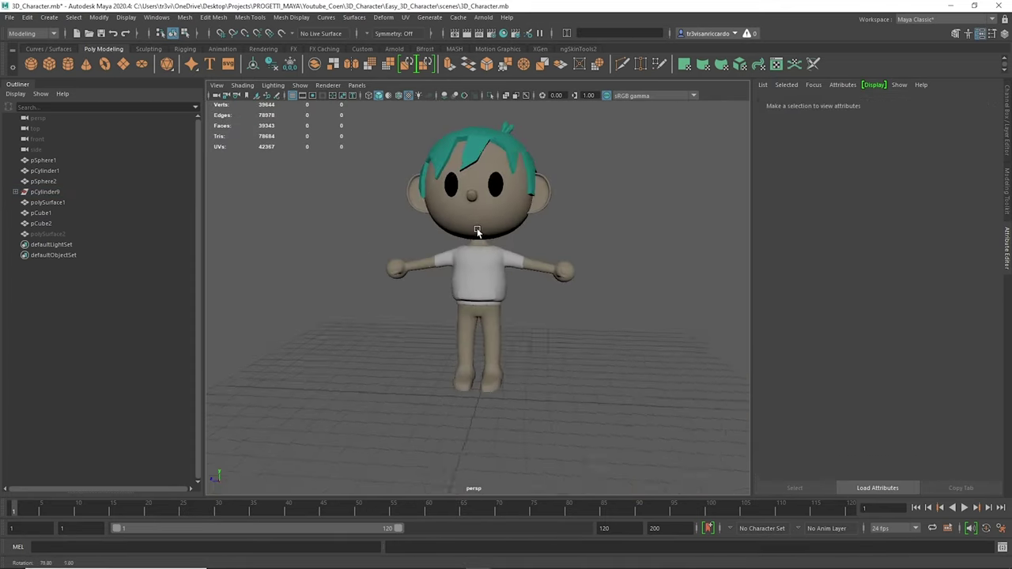
Extrude the sleeve border edges and pull them down the arms to the wrists.
mouse_move(474, 300)
alt+mouse_down()
mouse_move(554, 316)
mouse_move(571, 332)
mouse_move(398, 287)
mouse_move(411, 214)
mouse_move(548, 309)
mouse_move(559, 335)
alt+mouse_up()
key(r)
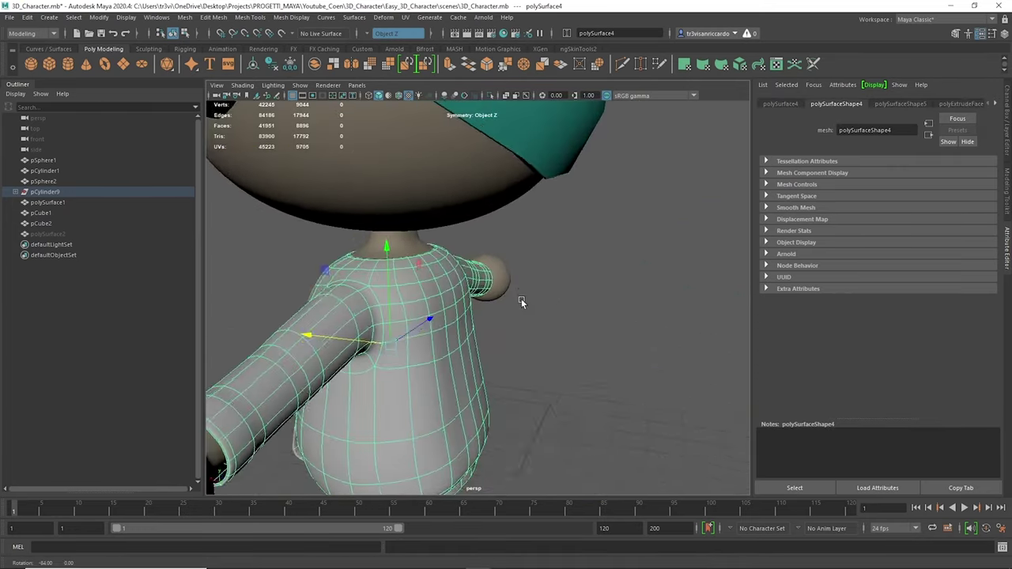
mouse_move(521, 298)
alt+mouse_down()
mouse_move(514, 283)
mouse_move(547, 310)
alt+mouse_up()
Select the shirt's neckline faces and the full neck edge loop for the collar.
shift+right_drag(547, 310, 544, 491)
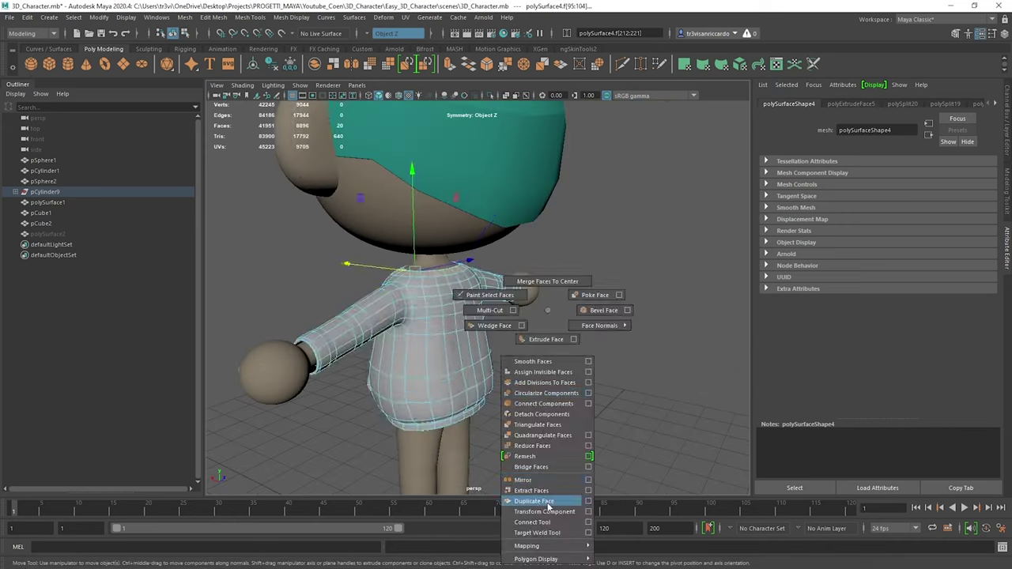
mouse_move(463, 274)
alt+mouse_down()
mouse_move(516, 271)
mouse_move(519, 245)
mouse_move(275, 358)
mouse_move(370, 336)
mouse_move(381, 290)
mouse_move(365, 273)
mouse_move(410, 296)
mouse_move(375, 280)
mouse_move(404, 285)
mouse_move(453, 264)
mouse_move(586, 242)
mouse_move(413, 316)
alt+mouse_up()
double_click(519, 245)
scroll(275, 358, up, 5)
click(381, 290)
key(w)
scroll(375, 263, down, 3)
double_click(410, 296)
key(F9)
click(486, 277)
Extrude the collar's edge loop twice to build up the collar band.
right_drag(478, 272, 422, 271)
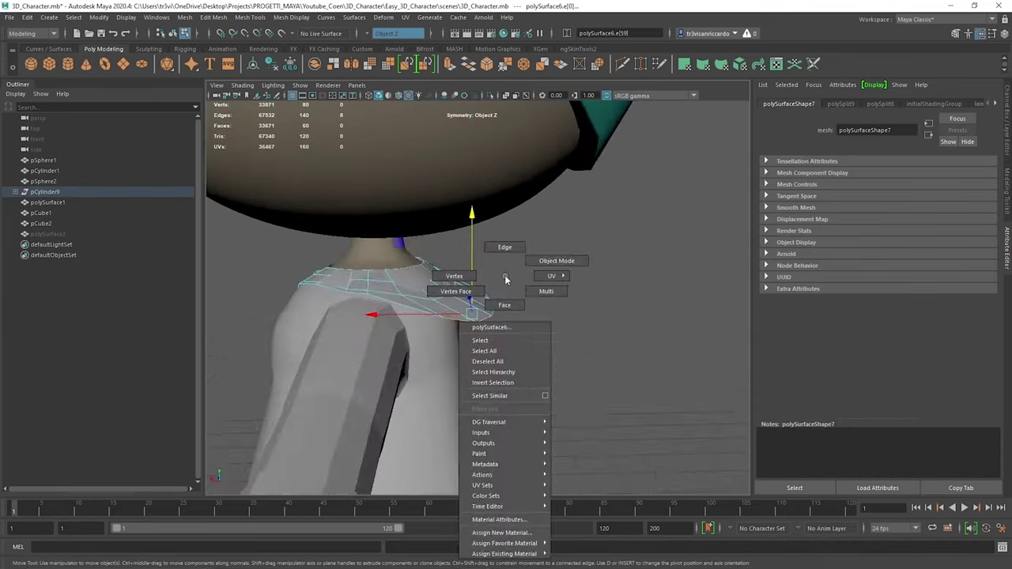
mouse_move(421, 271)
alt+mouse_down()
mouse_move(442, 284)
mouse_move(609, 304)
alt+mouse_up()
shift+right_drag(608, 305, 624, 310)
mouse_move(625, 310)
alt+mouse_down()
mouse_move(378, 269)
mouse_move(434, 286)
alt+mouse_up()
click(434, 285)
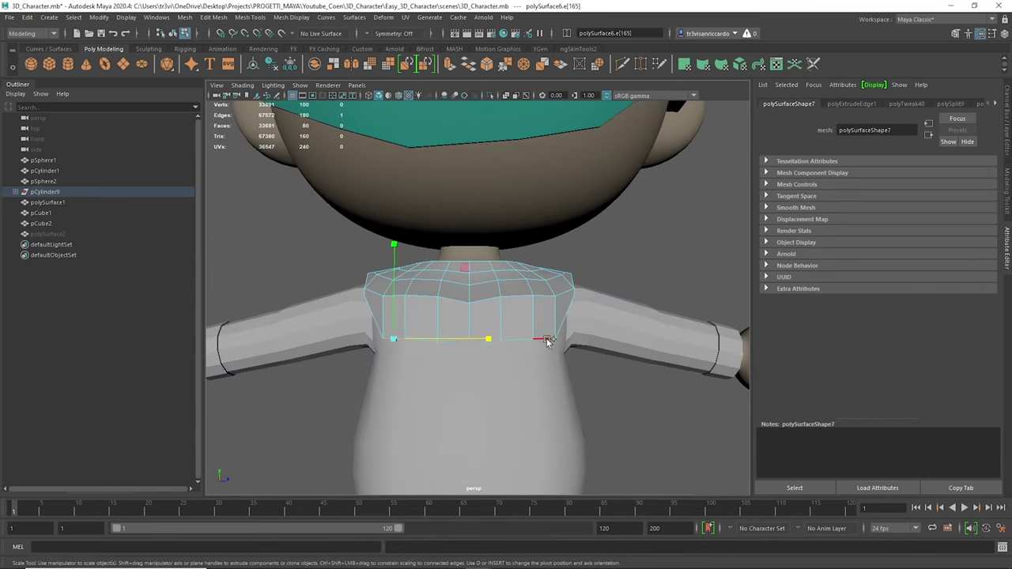
double_click(547, 342)
alt+drag(547, 342, 520, 351)
alt+drag(457, 303, 466, 341)
key(ctrl+e)
mouse_move(371, 320)
alt+mouse_down()
mouse_move(443, 332)
mouse_move(514, 324)
mouse_move(443, 332)
alt+mouse_up()
Smooth the collar mesh and extrude all its faces for thickness.
right_drag(678, 271, 740, 258)
click(368, 36)
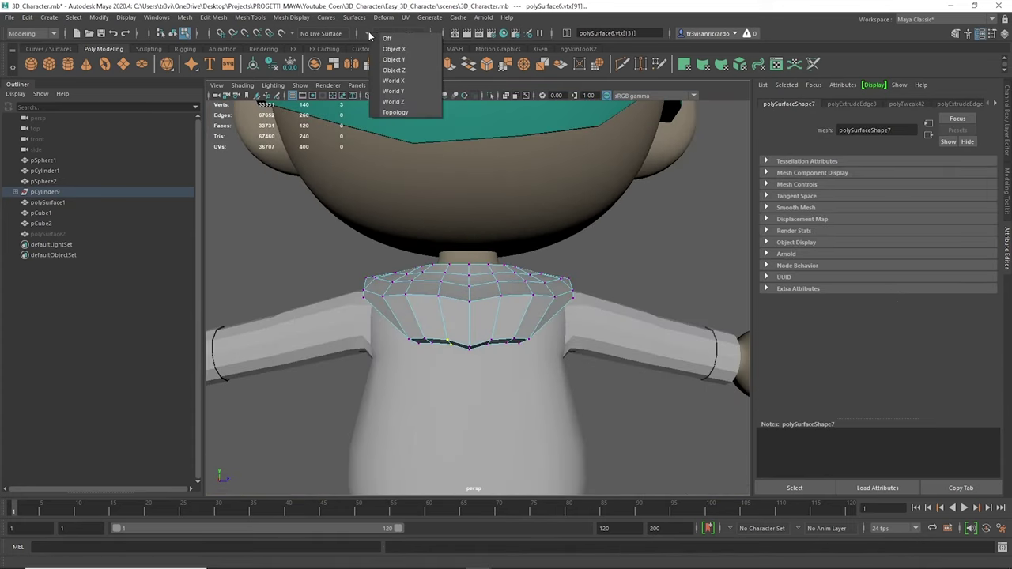
alt+drag(452, 308, 394, 329)
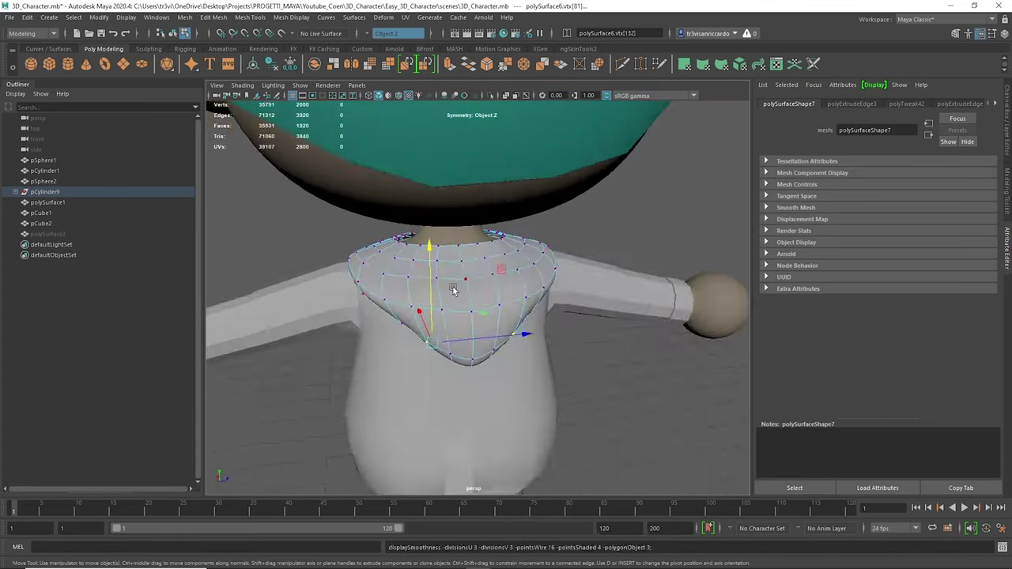
alt+right_drag(451, 282, 487, 299)
alt+drag(487, 299, 520, 314)
key(ctrl+e)
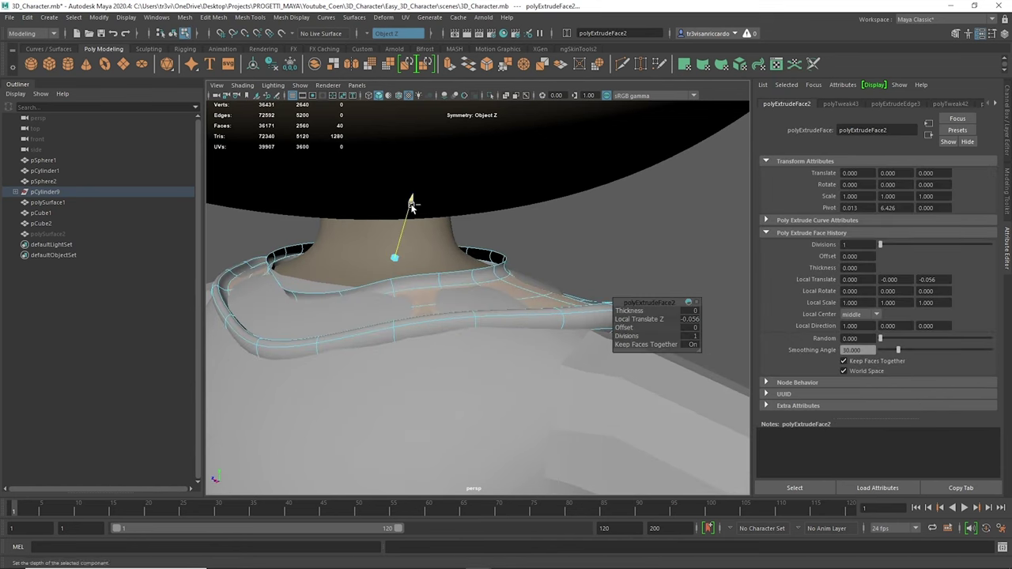
alt+drag(402, 204, 394, 229)
Inspect the thickened collar in isolation from the front and underneath, undoing a stray edit.
key(F8)
mouse_move(522, 283)
alt+mouse_down()
mouse_move(400, 280)
mouse_move(554, 204)
alt+mouse_up()
key(ctrl+1)
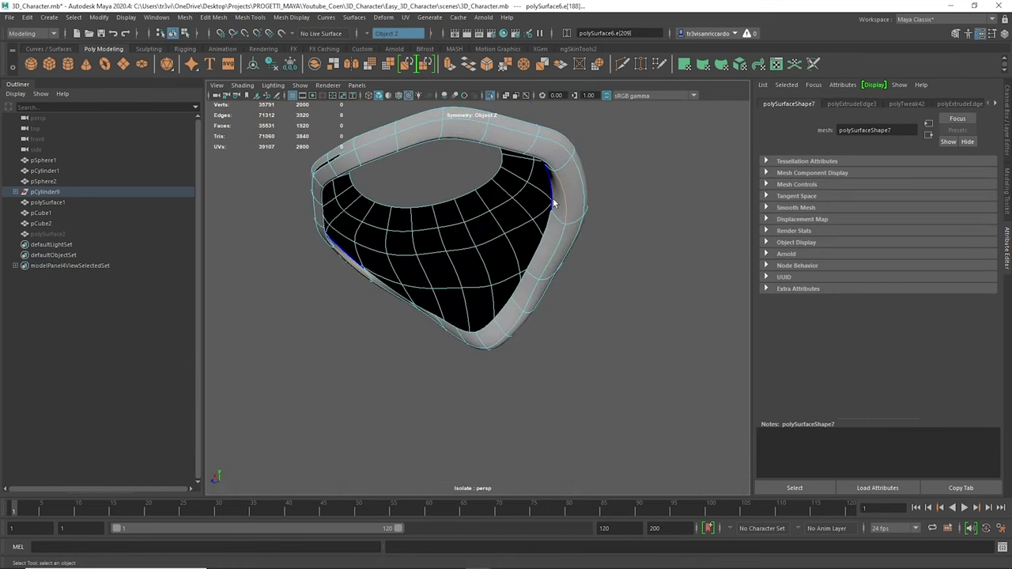
key(ctrl+1)
alt+drag(468, 137, 462, 208)
right_click(462, 208)
mouse_move(448, 253)
alt+mouse_down()
mouse_move(490, 237)
mouse_move(533, 316)
mouse_move(517, 214)
mouse_move(452, 257)
mouse_move(443, 332)
mouse_move(422, 310)
mouse_move(526, 261)
mouse_move(617, 287)
mouse_move(472, 299)
mouse_move(459, 330)
mouse_move(467, 295)
mouse_move(388, 369)
mouse_move(531, 311)
alt+mouse_up()
key(ctrl+z)
Isolate and frame the collar, then merge its stray vertices together.
double_click(532, 311)
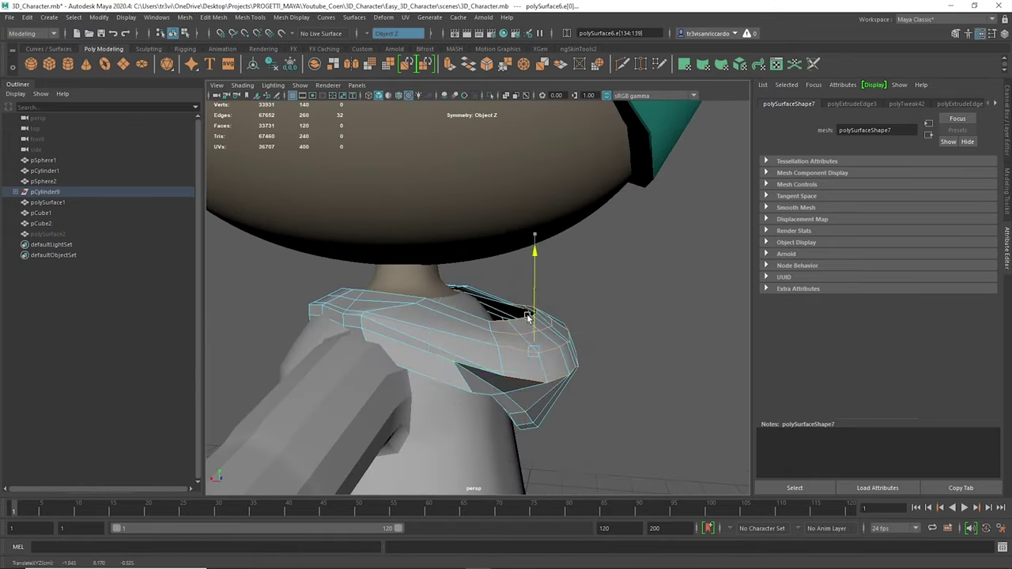
mouse_move(673, 271)
alt+mouse_down()
mouse_move(612, 253)
mouse_move(487, 341)
alt+mouse_up()
click(612, 253)
key(ctrl+z)
key(f)
right_drag(429, 265, 429, 253)
key(ctrl+1)
mouse_move(443, 371)
alt+mouse_down()
mouse_move(450, 415)
mouse_move(451, 372)
alt+mouse_up()
click(452, 372)
scroll(444, 479, up, 2)
shift+right_drag(417, 351, 416, 372)
mouse_move(417, 351)
alt+mouse_down()
mouse_move(426, 316)
mouse_move(428, 343)
alt+mouse_up()
Show the whole scene again and select the entire collar as an object.
key(ctrl+1)
double_click(427, 343)
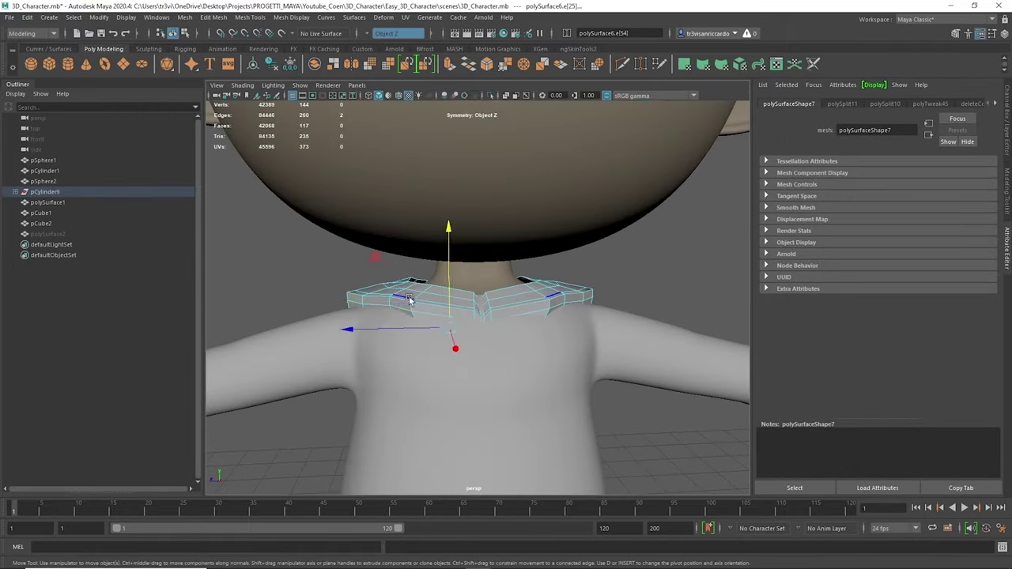
right_drag(379, 282, 426, 261)
alt+drag(427, 263, 634, 307)
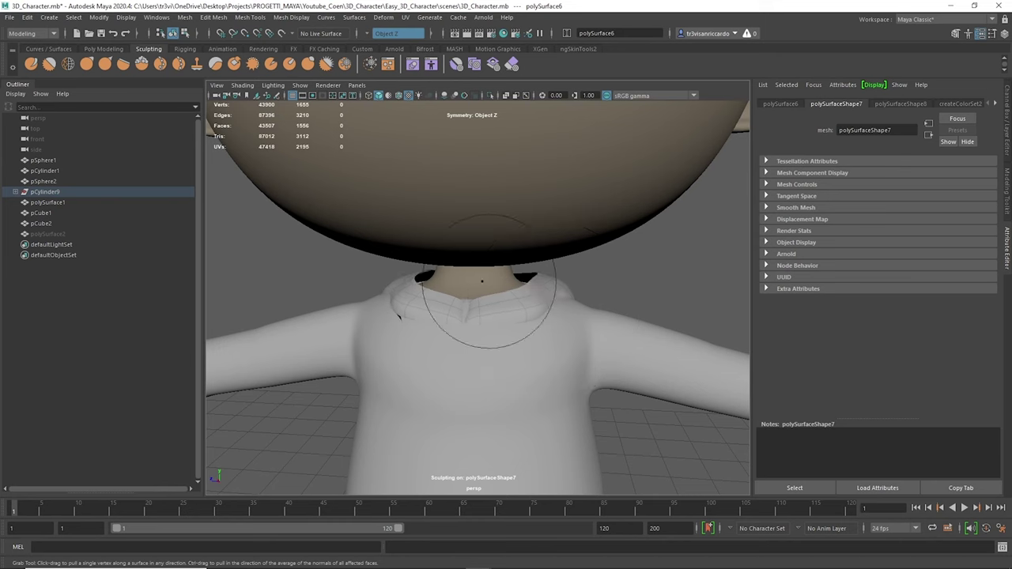
Undo the last collar extrusion, check the isolated collar, and create a new polygon cylinder.
scroll(406, 288, up, 3)
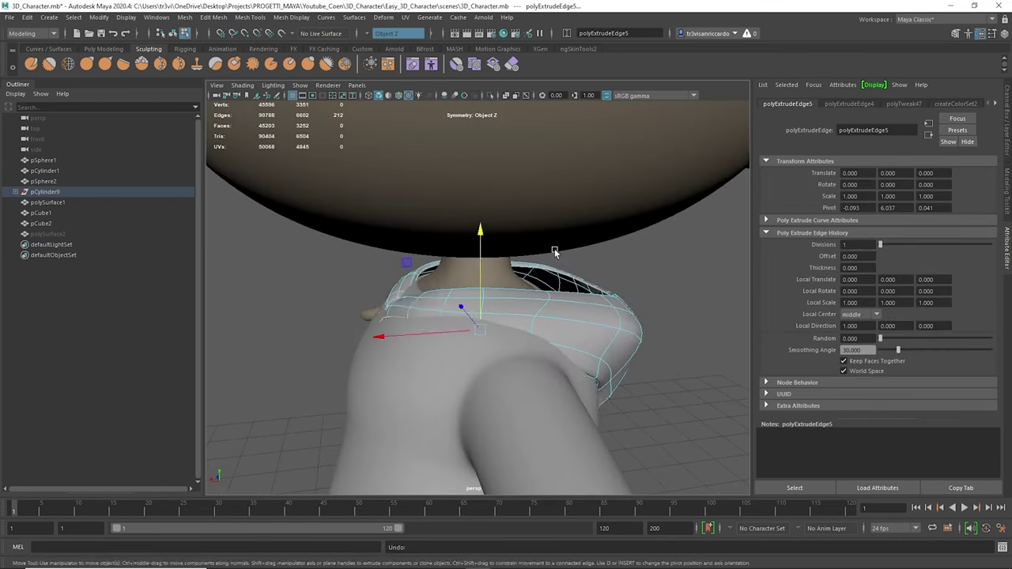
key(ctrl+z)
key(ctrl+1)
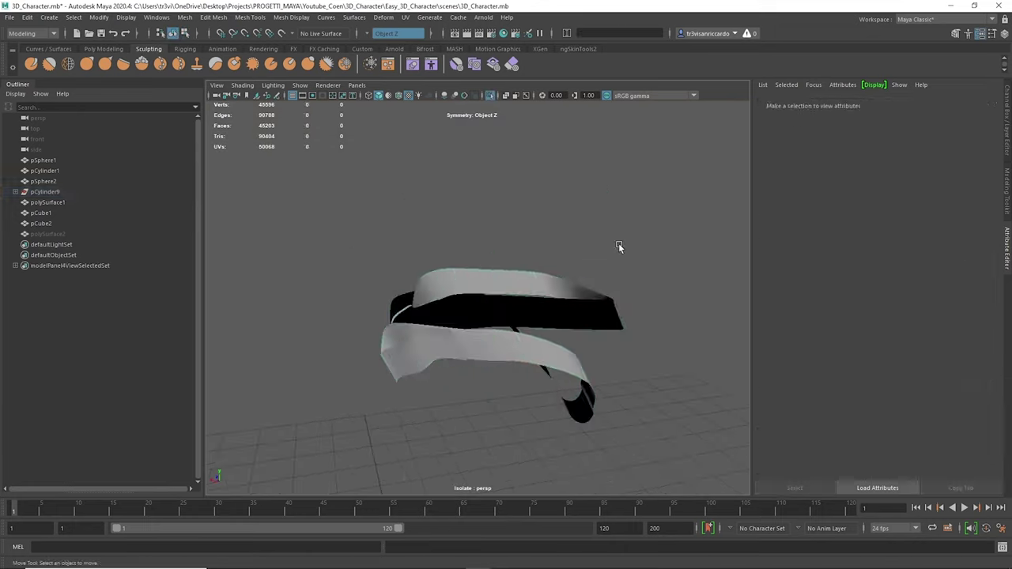
alt+drag(476, 231, 533, 224)
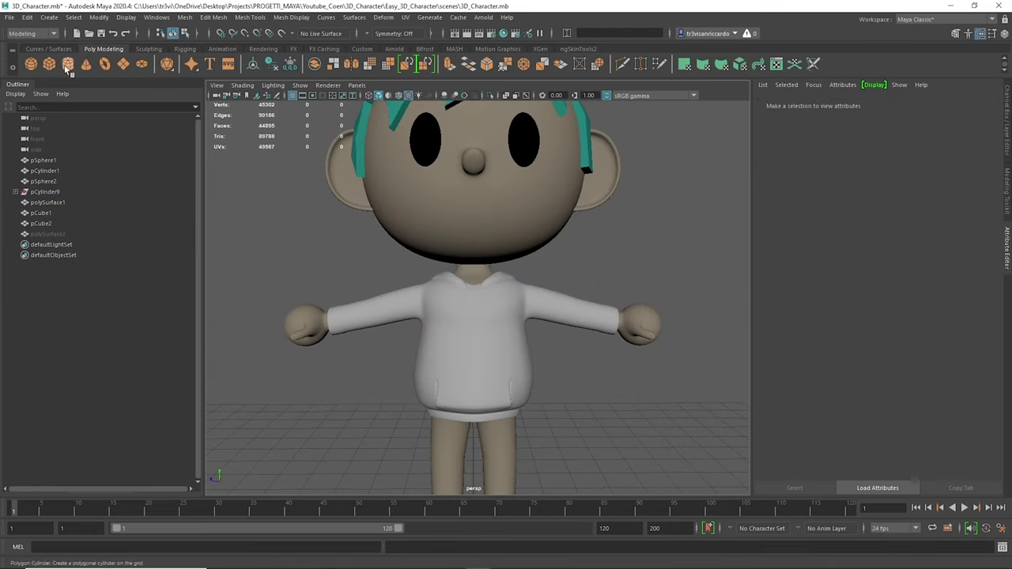
click(68, 70)
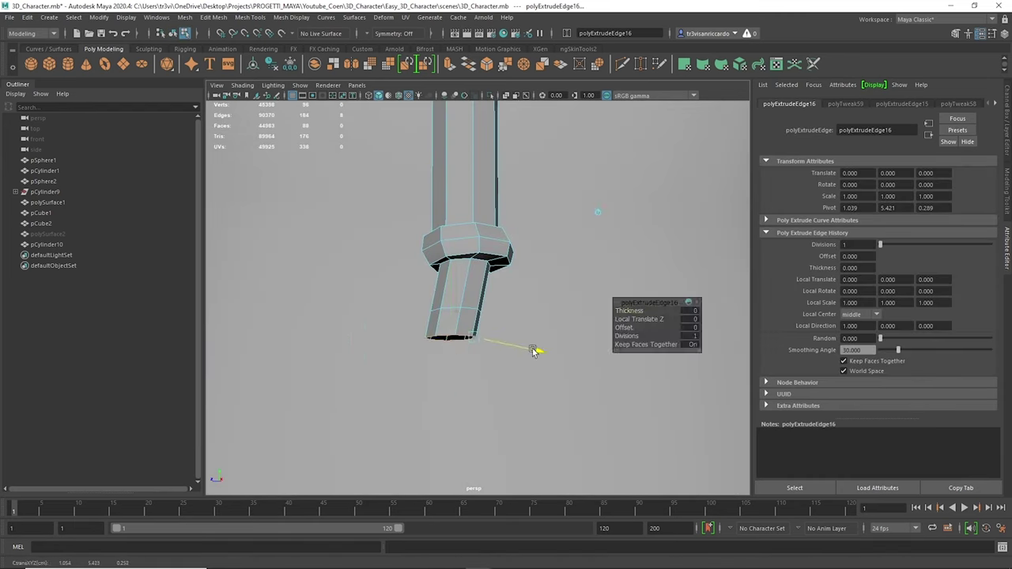
Select the cylinder's bottom vertex ring and bring up its component mode choices.
right_drag(461, 289, 406, 280)
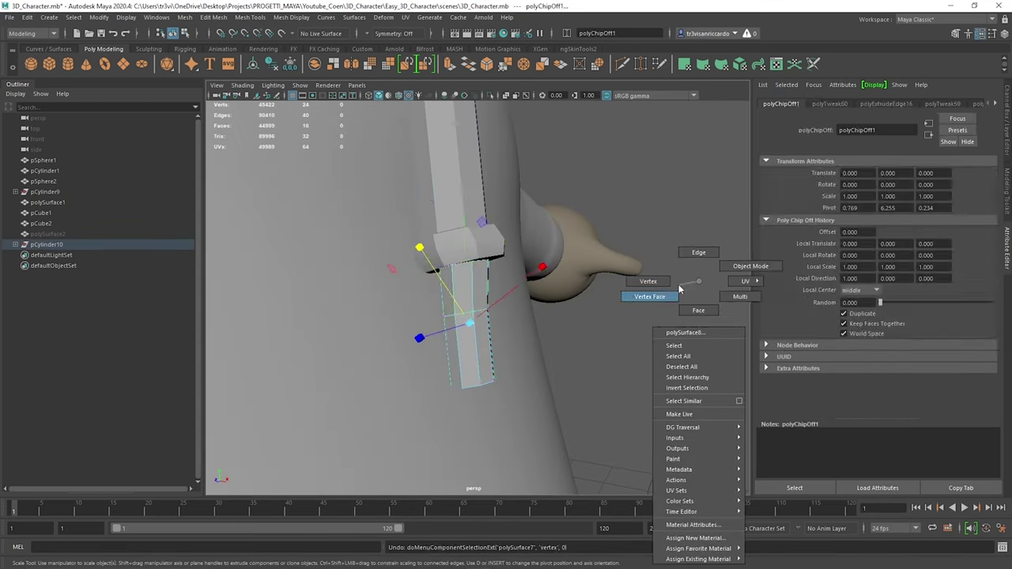
mouse_move(680, 290)
right_down()
mouse_move(733, 269)
mouse_move(724, 256)
right_up()
right_click(469, 286)
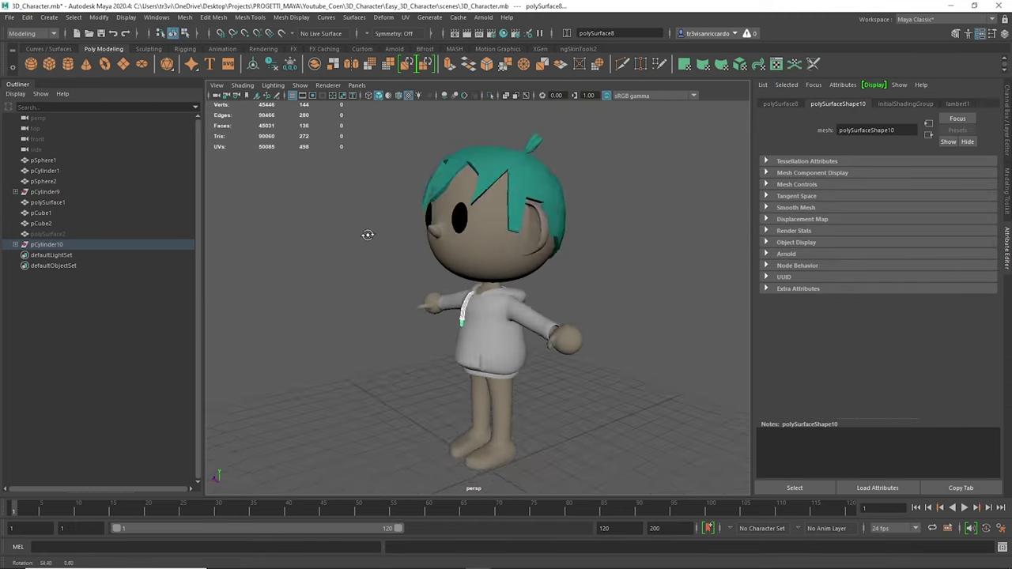
Delete the mesh's history and scale the pants' waist vertex loop.
click(273, 63)
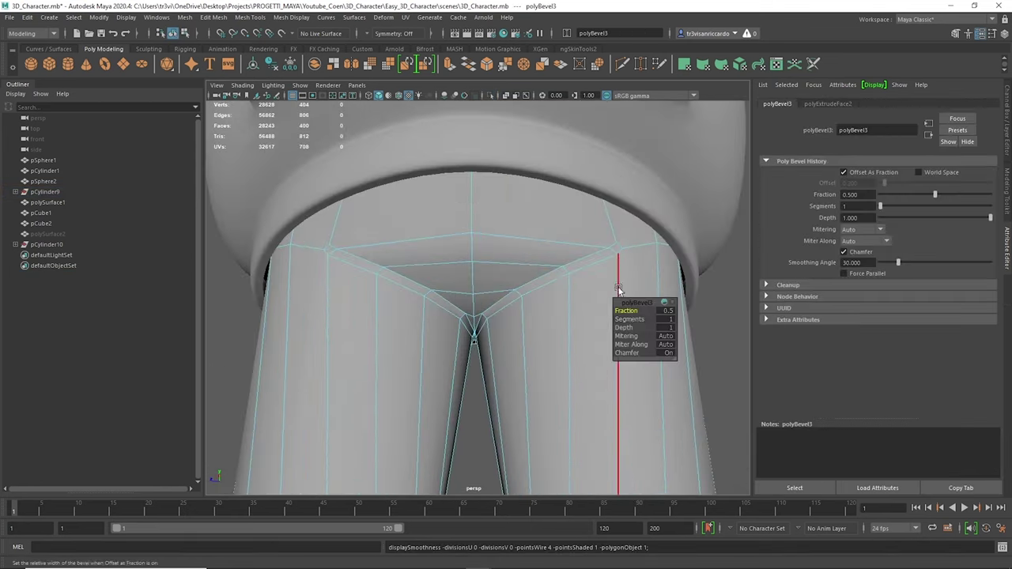
alt+drag(620, 290, 549, 275)
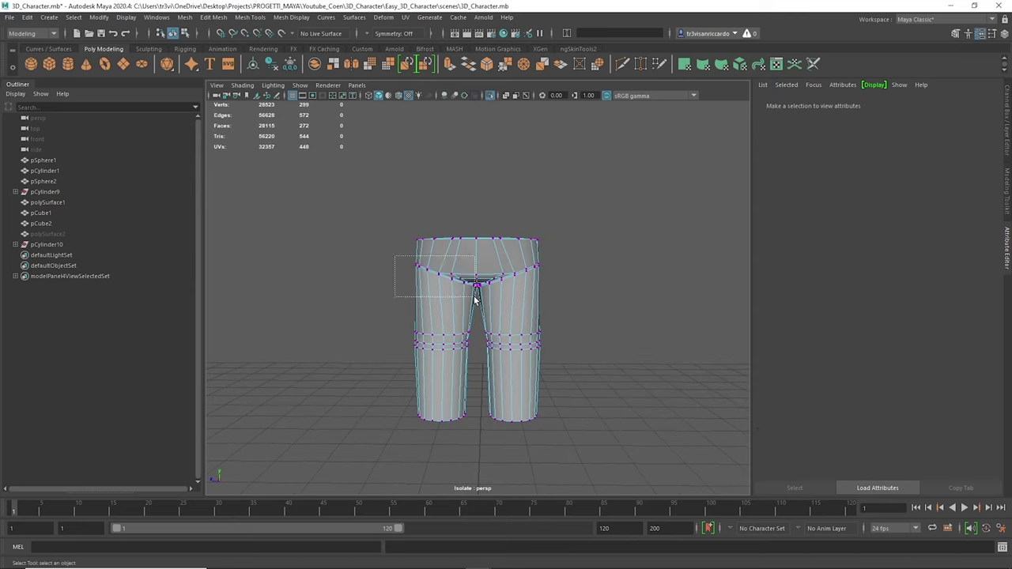
drag(395, 255, 474, 297)
key(r)
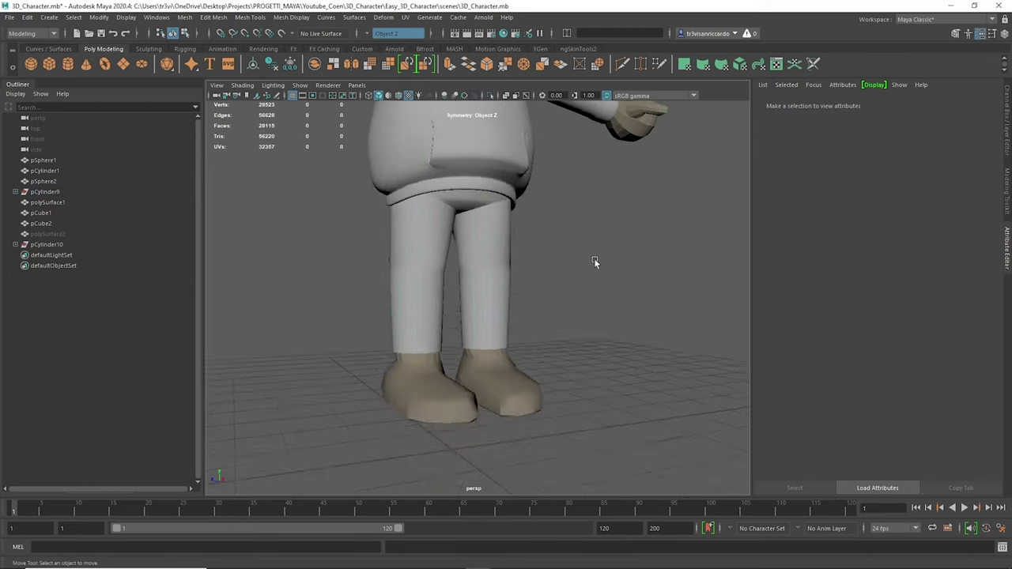
scroll(475, 285, up, 5)
Combine the drawstring with the hoodie into one mesh.
click(450, 317)
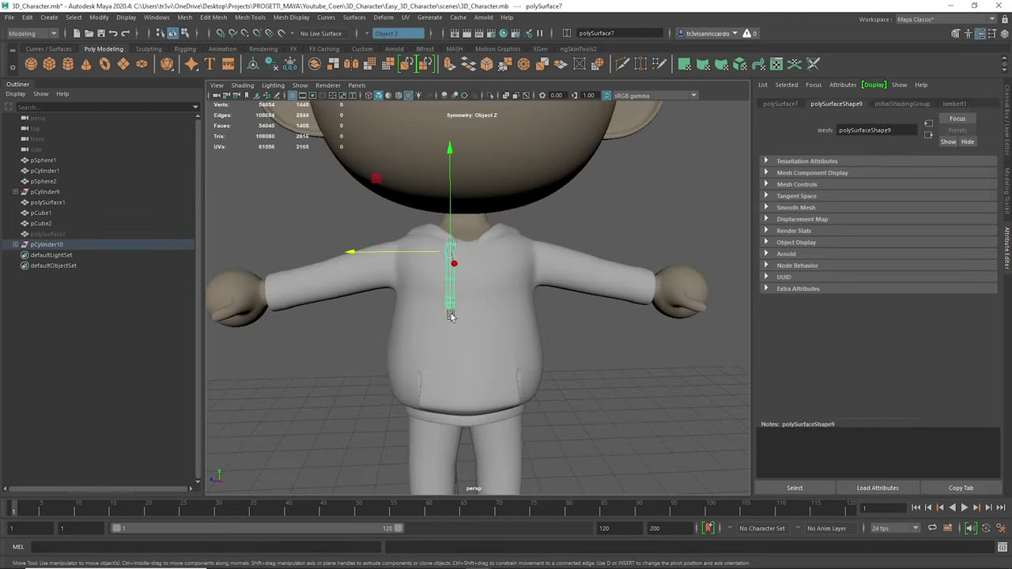
click(274, 69)
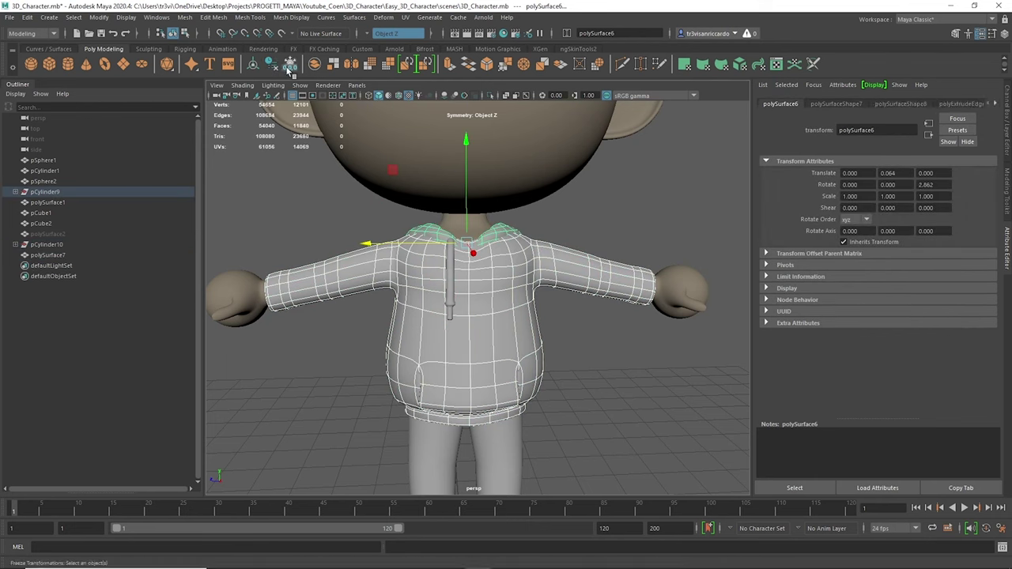
click(314, 208)
scroll(356, 214, down, 3)
click(388, 219)
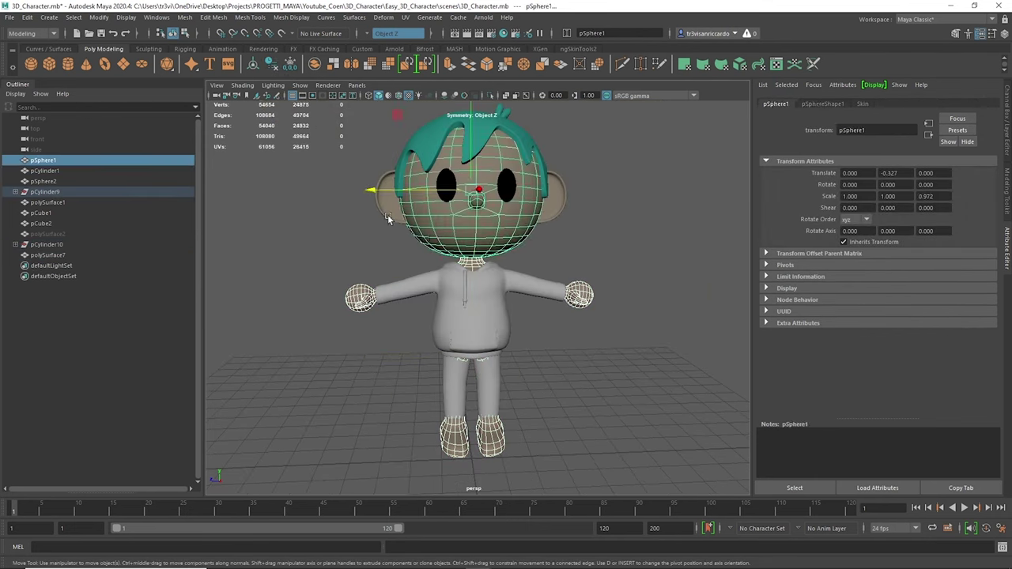
Circularize the trouser-leg hem edge loop so it is perfectly round.
click(80, 182)
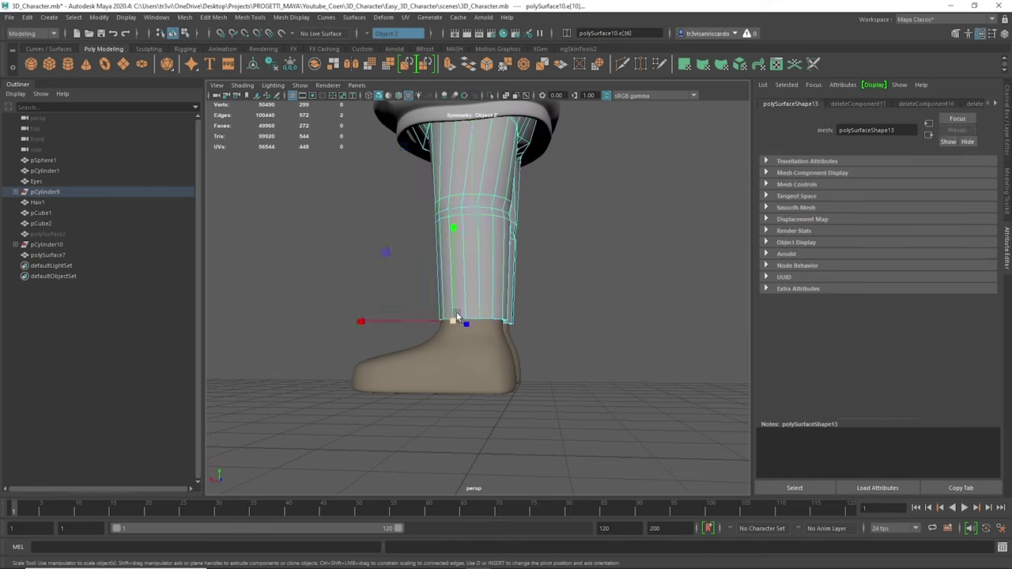
double_click(459, 318)
alt+drag(458, 318, 521, 300)
scroll(522, 300, up, 5)
click(599, 64)
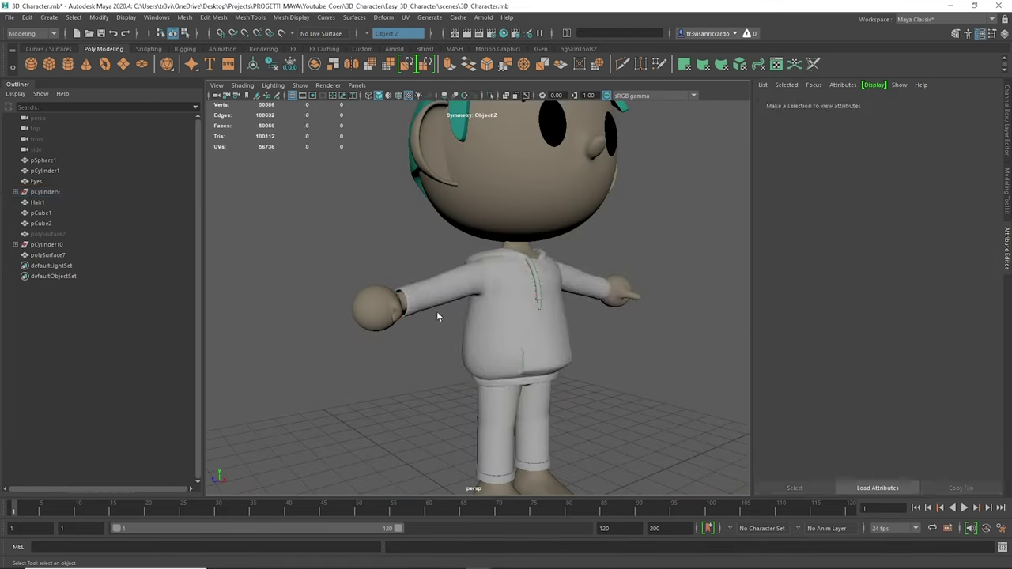
click(436, 310)
shift+right_click(669, 270)
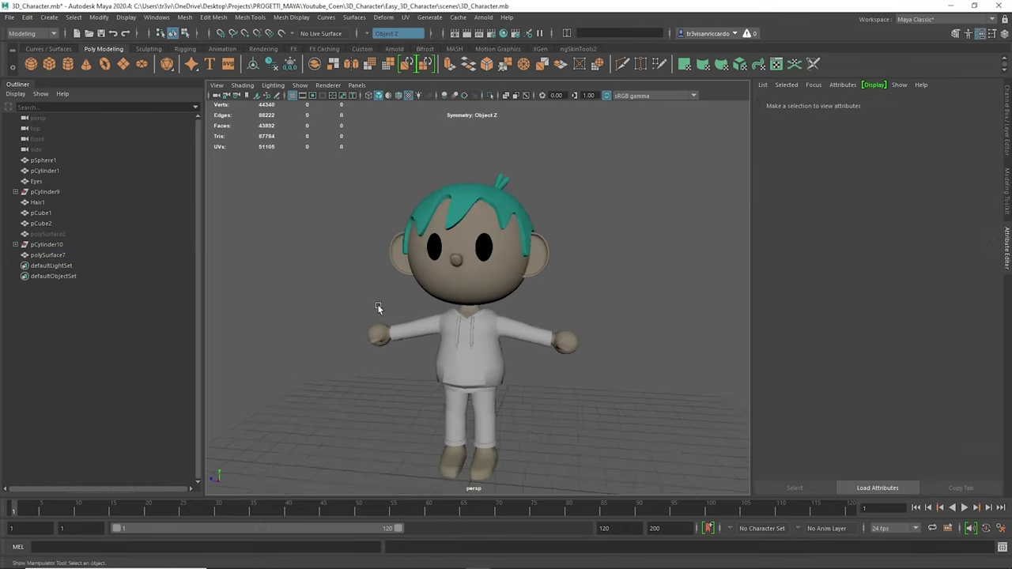
Duplicate the head's forehead faces into a new eyebrow piece and adjust its edges.
scroll(378, 306, up, 5)
right_click(400, 237)
click(410, 241)
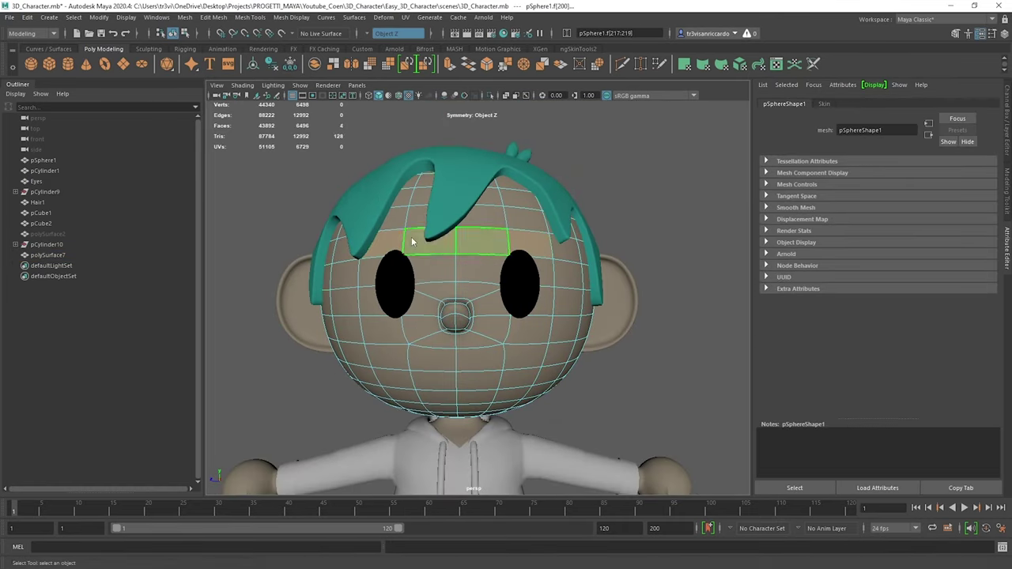
shift+right_drag(409, 236, 379, 430)
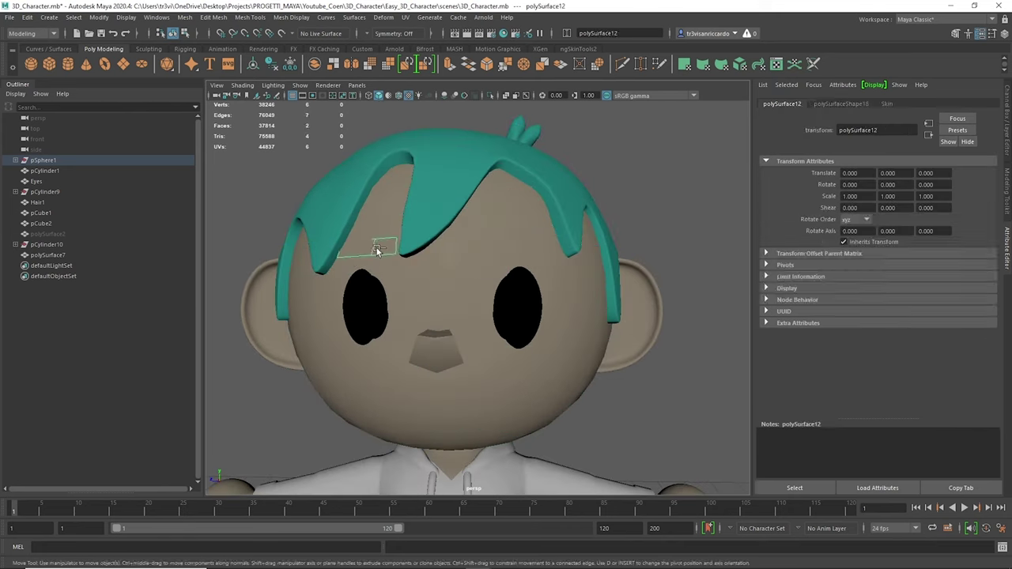
right_drag(682, 135, 691, 131)
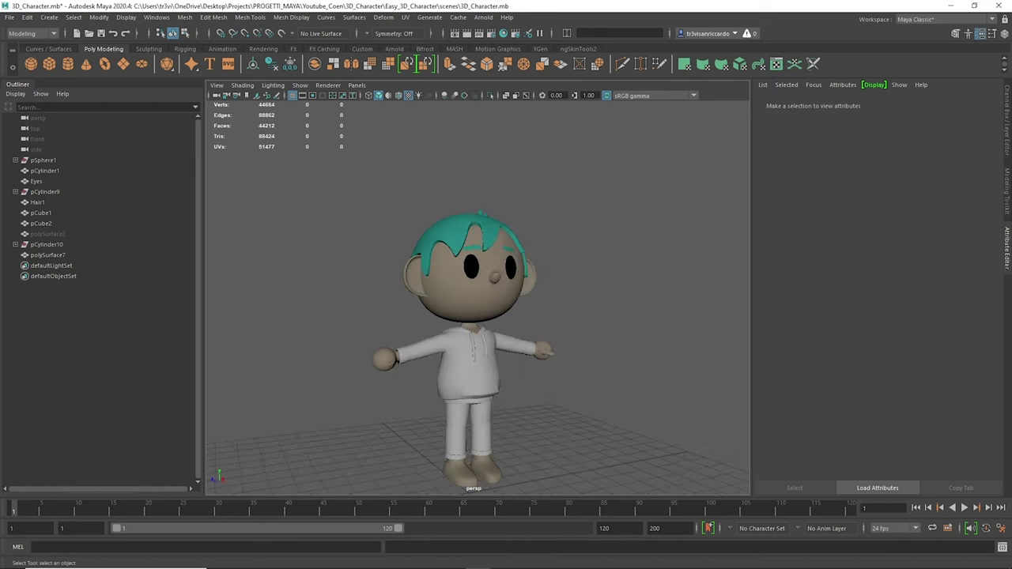
mouse_move(506, 182)
alt+mouse_down()
mouse_move(525, 176)
mouse_move(430, 203)
mouse_move(483, 168)
mouse_move(403, 209)
mouse_move(580, 195)
alt+mouse_up()
Select the two hair tuft pieces and group them together.
key(q)
click(580, 195)
click(55, 212)
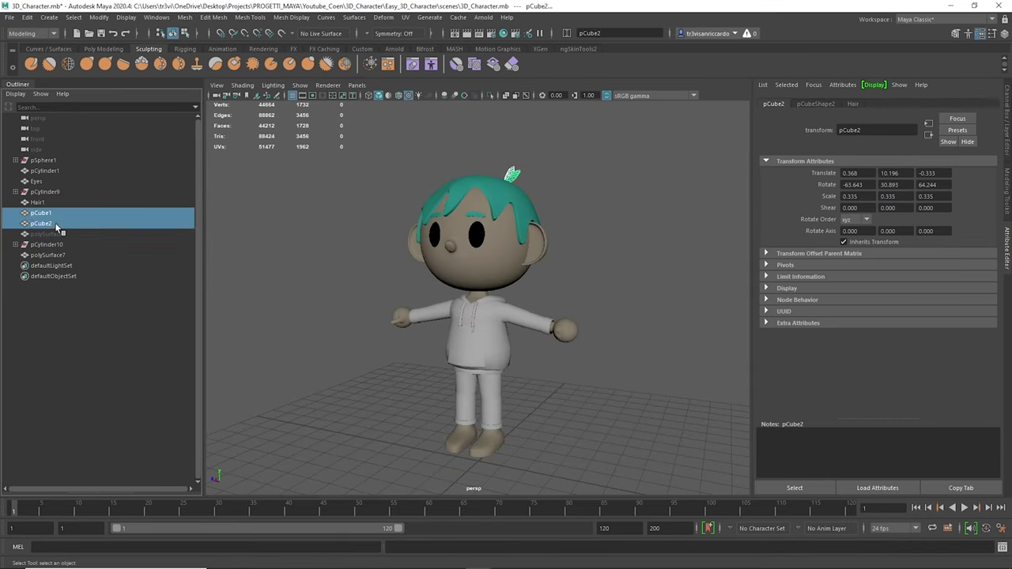
key(ctrl+h)
key(ctrl+g)
text(Body_GRP)
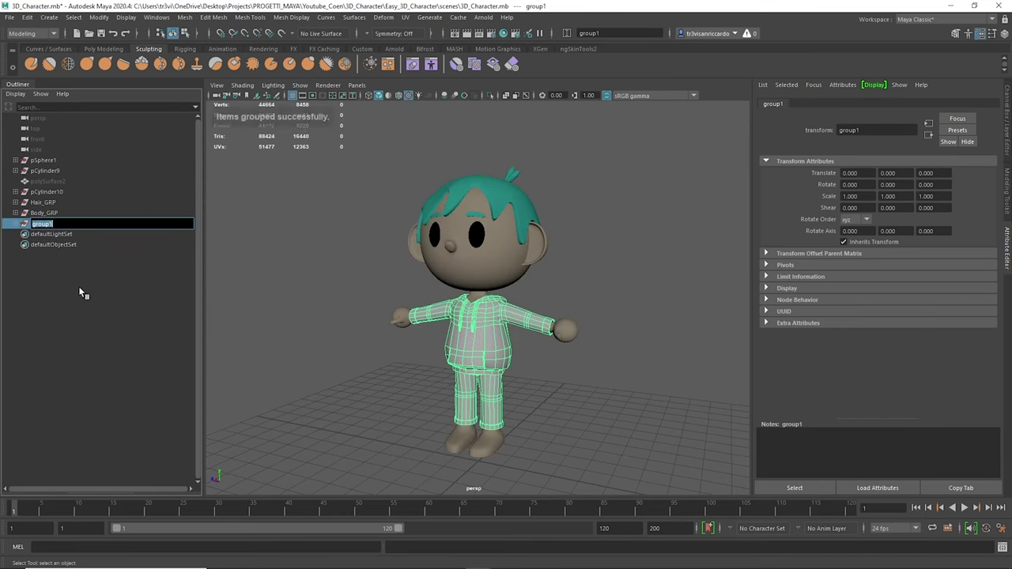
Name a group Clothes_Grp, then group all the groups into Character.
text(Clothes_Grp)
key(Return)
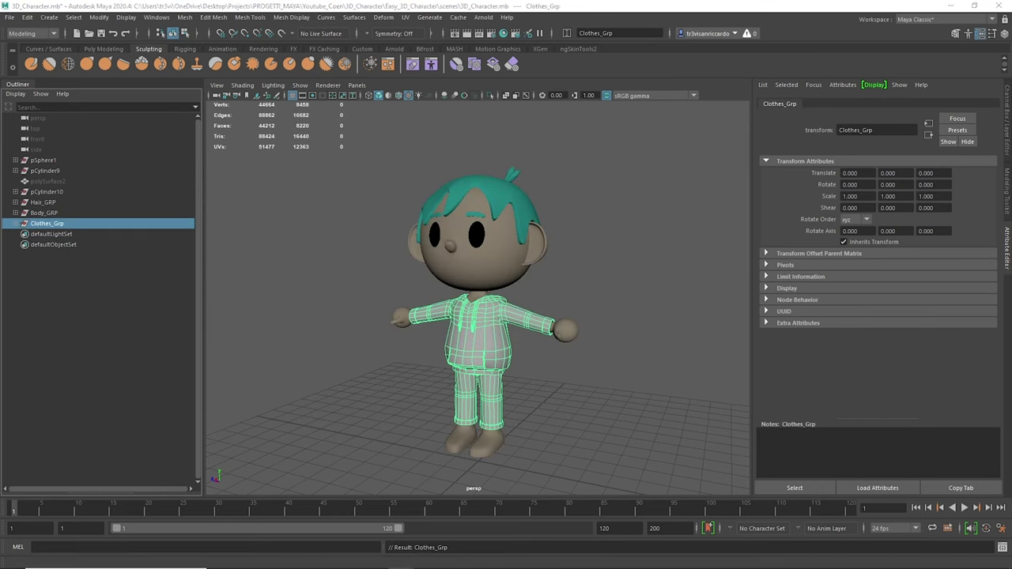
click(305, 343)
alt+drag(553, 342, 304, 342)
key(ctrl+g)
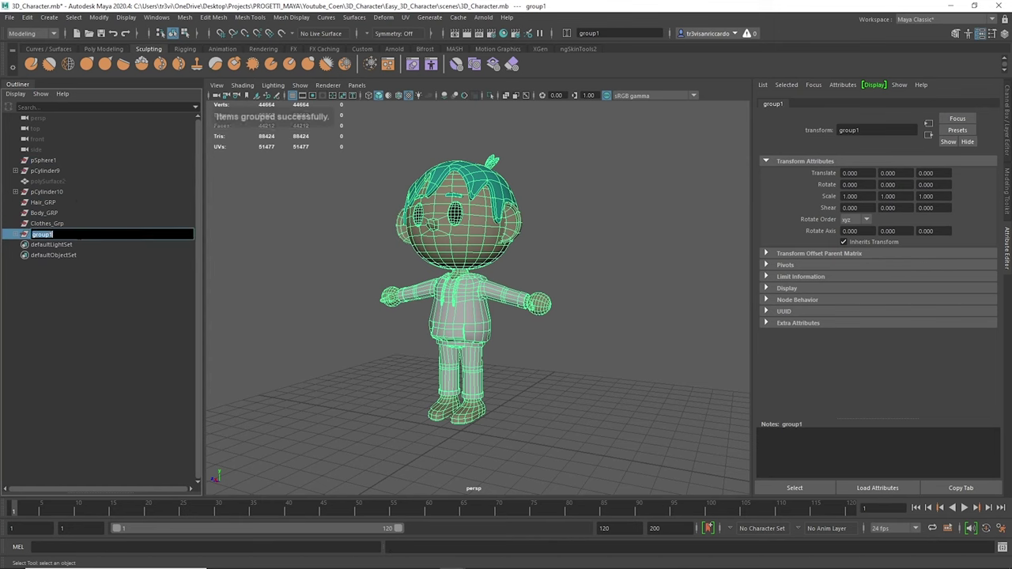
click(65, 238)
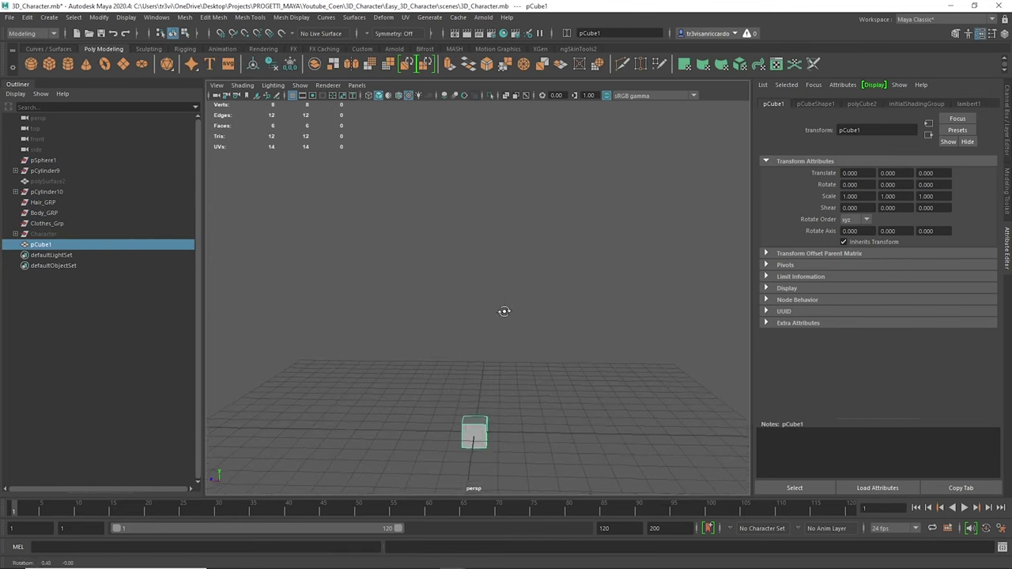
Add edge loops to the cube, round its corner vertices, and extrude the top faces.
right_click(440, 280)
ctrl+click(497, 346)
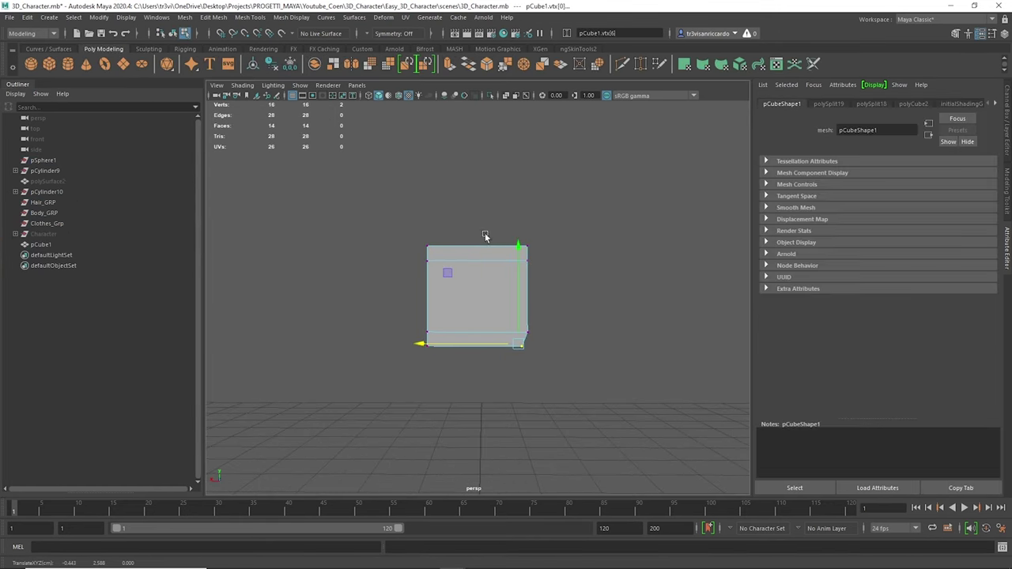
alt+drag(512, 261, 560, 247)
click(435, 263)
key(r)
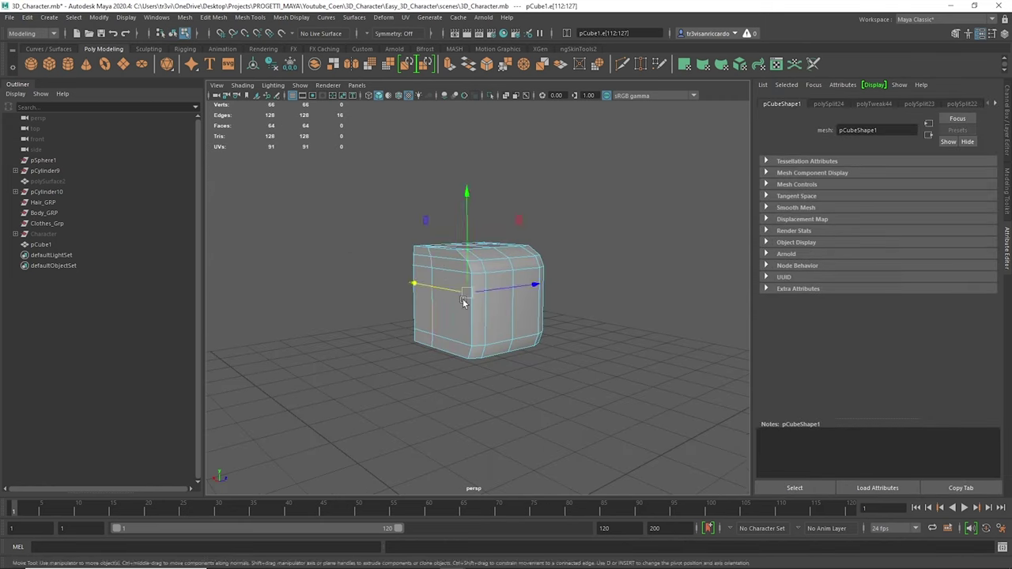
drag(418, 236, 477, 271)
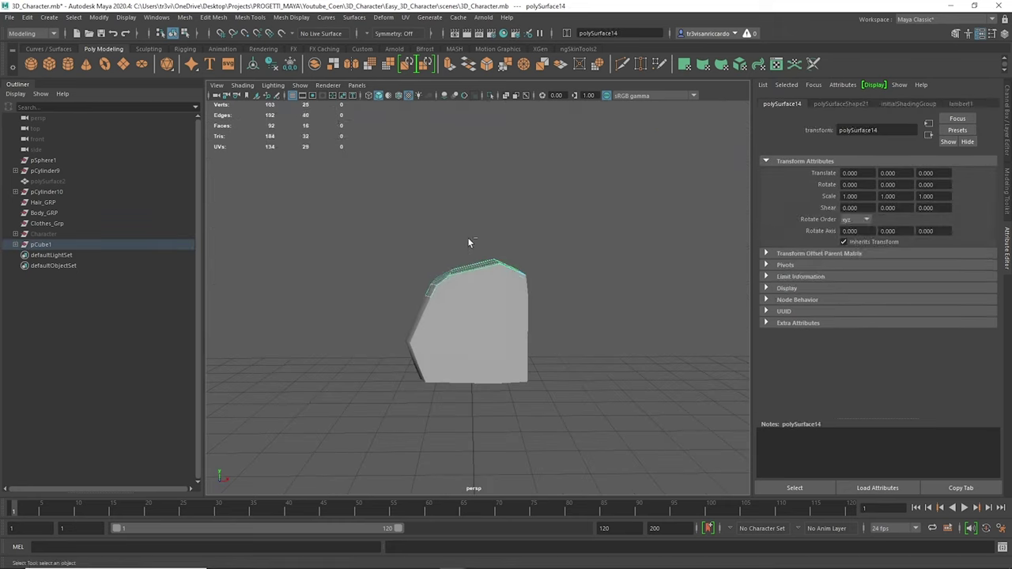
key(ctrl+e)
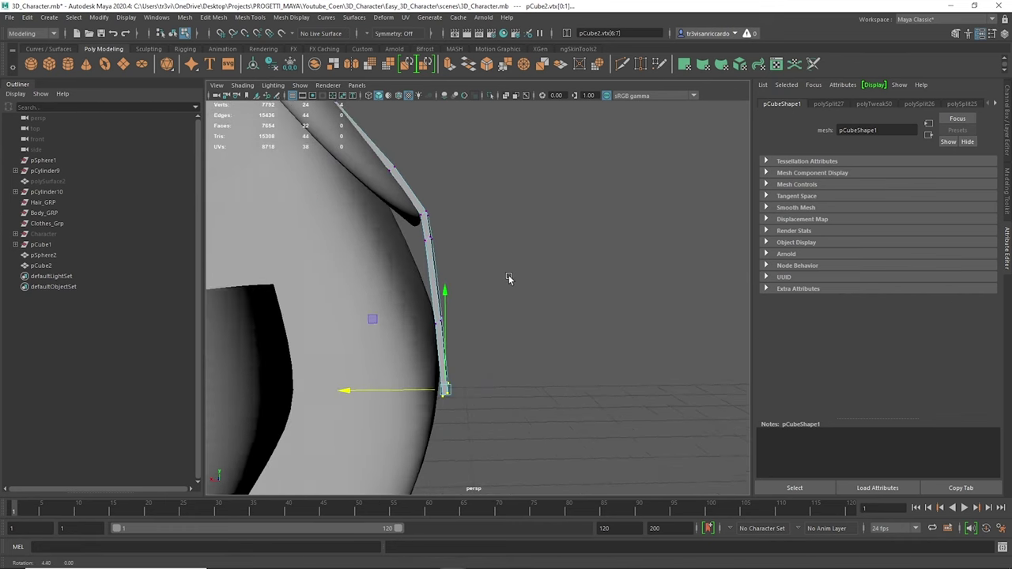
Extrude the strap's end face and pull the new section along the backpack top.
right_click(415, 269)
click(415, 306)
key(e)
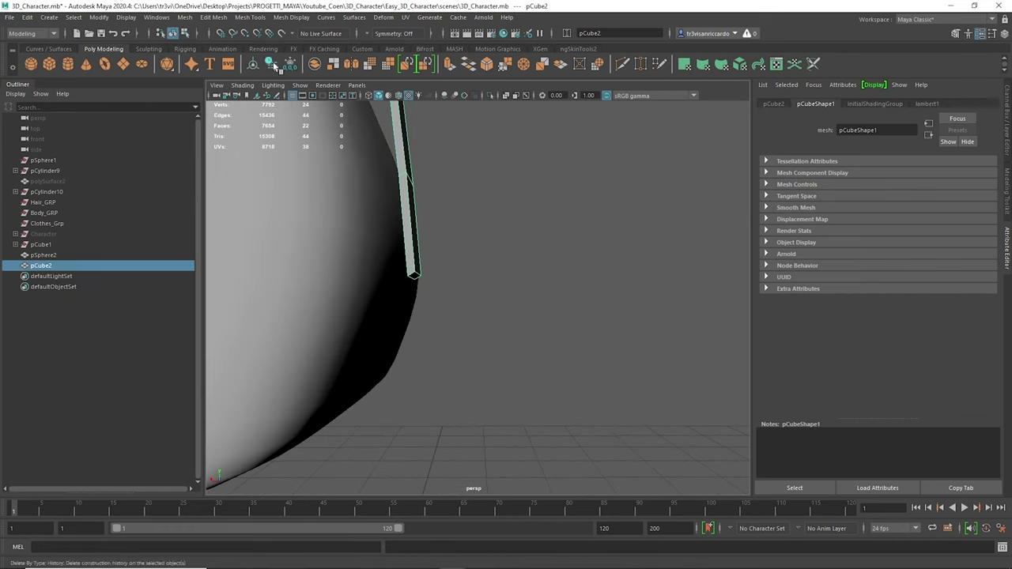
right_click(397, 284)
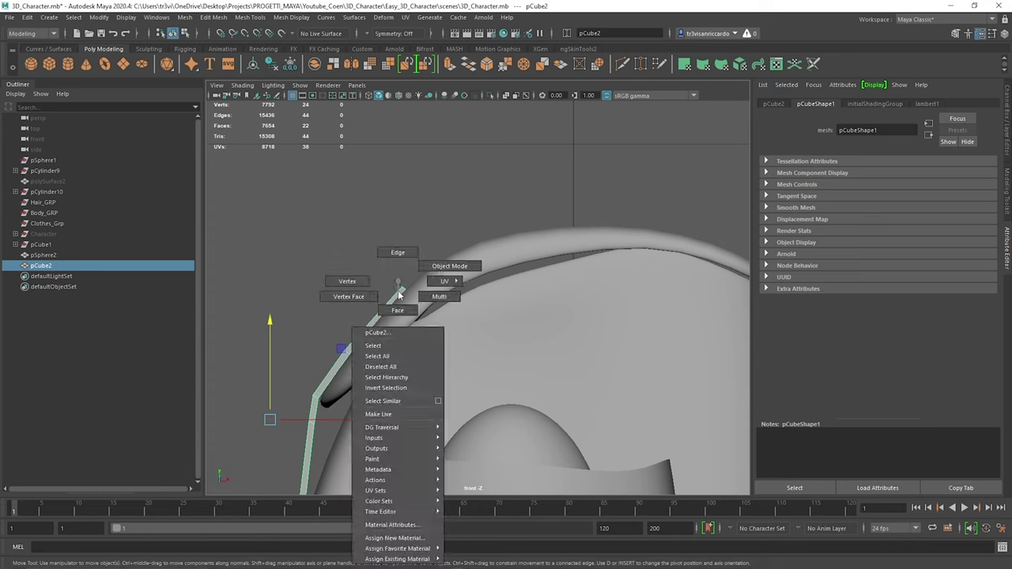
key(ctrl+e)
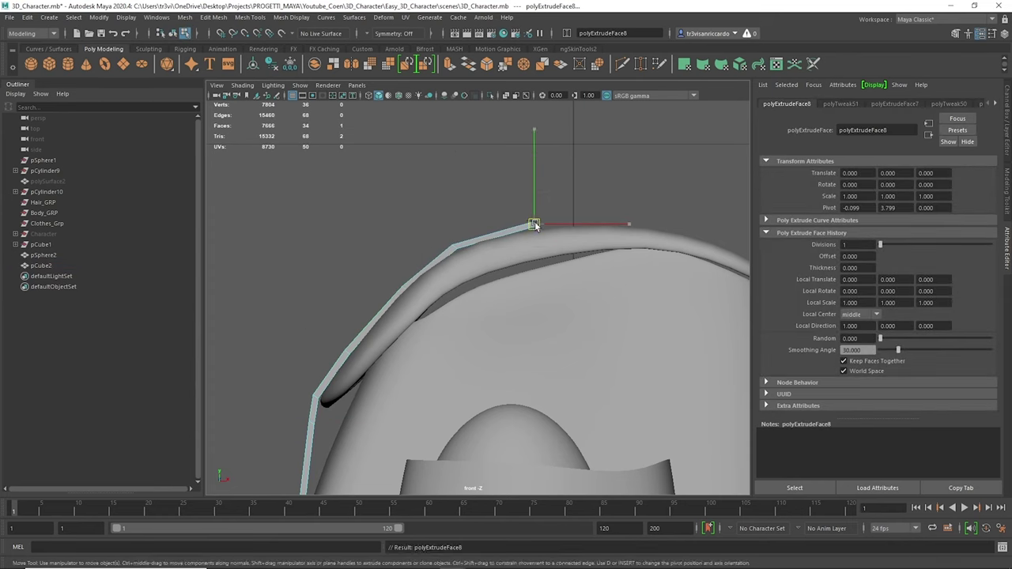
click(541, 209)
key(e)
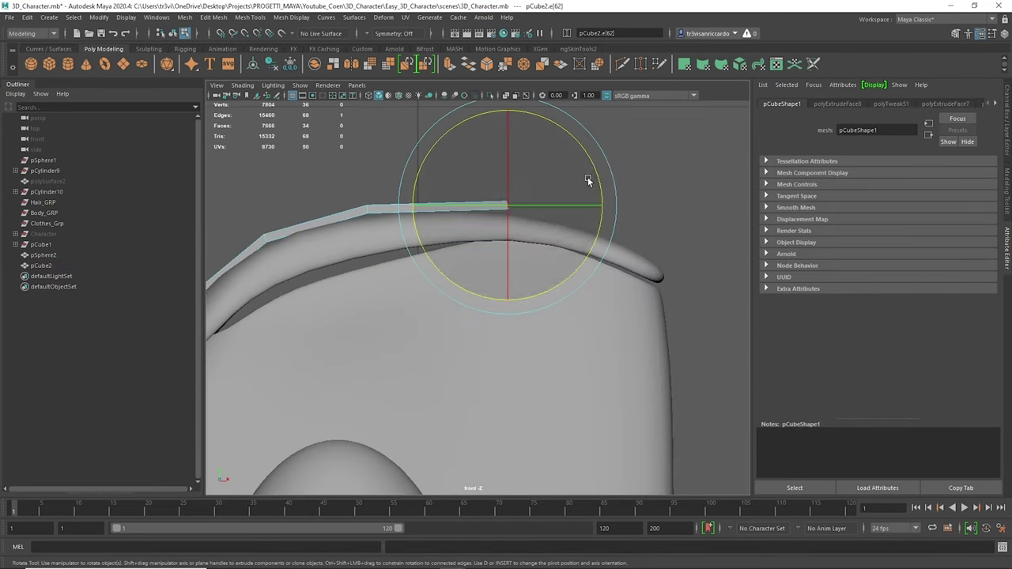
key(ctrl+e)
drag(463, 235, 615, 236)
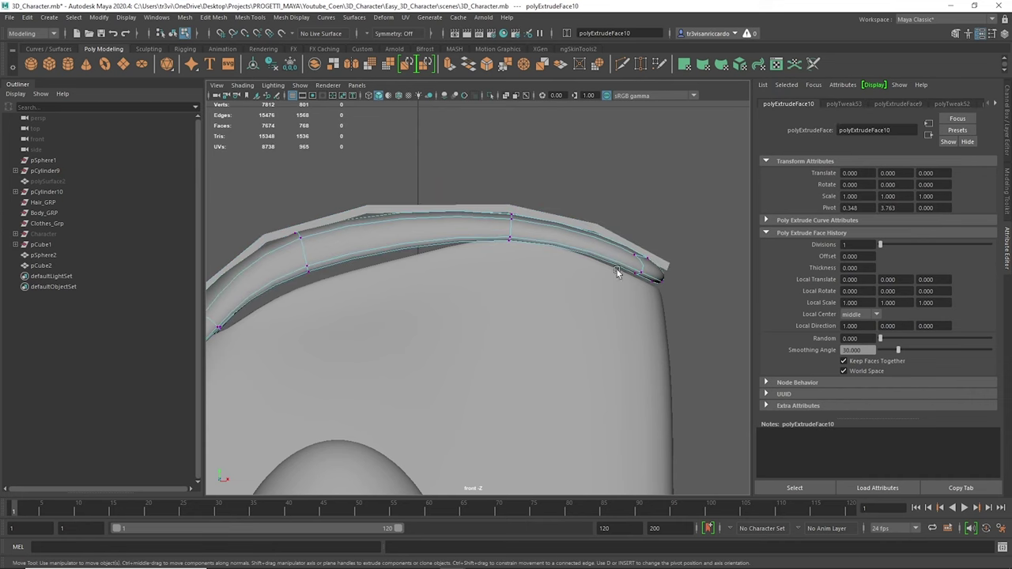
Extrude the strap tip over the backpack edge and cut a new edge across it.
click(656, 290)
key(e)
click(685, 267)
click(669, 273)
key(ctrl+e)
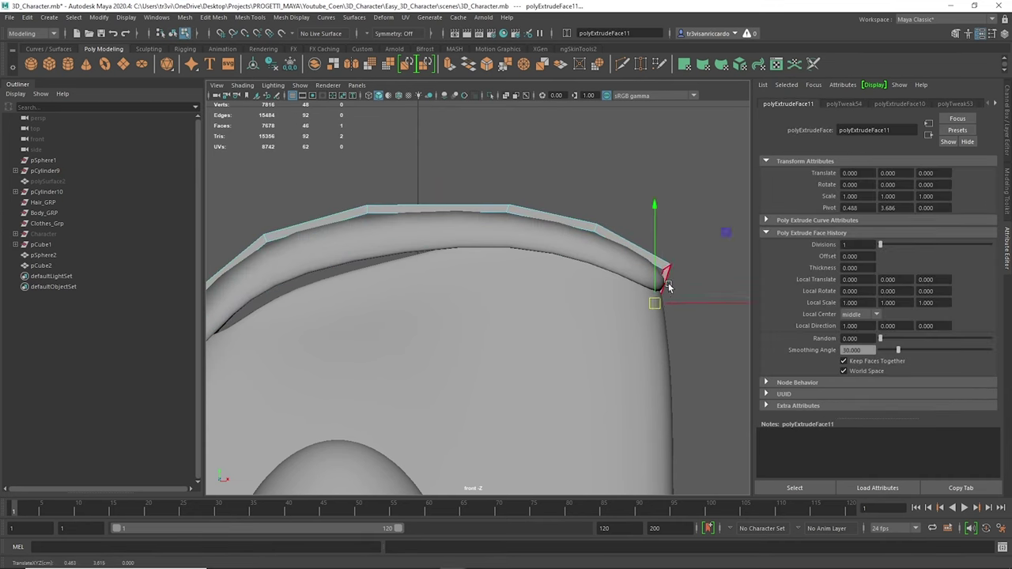
click(666, 294)
click(673, 284)
scroll(674, 284, down, 5)
shift+right_drag(475, 283, 453, 253)
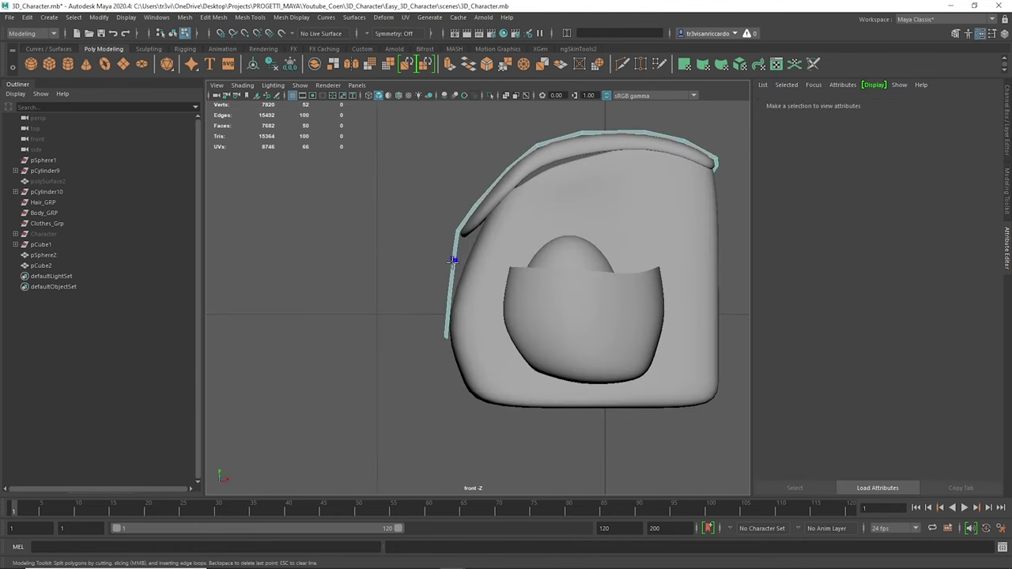
scroll(453, 253, up, 3)
Return the strap to object mode and extrude the trim strip's selected edge.
click(445, 204)
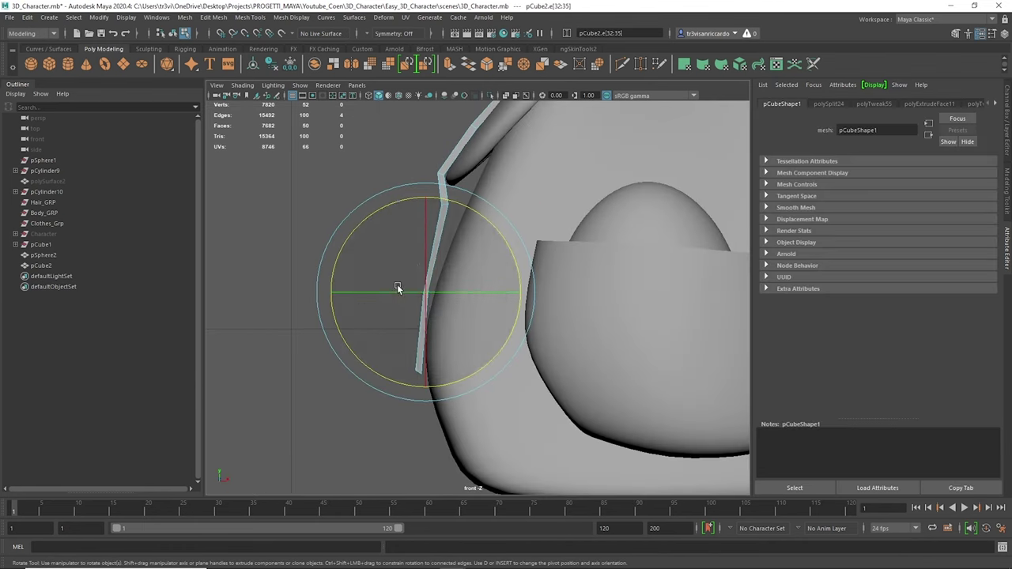
key(q)
scroll(360, 295, down, 4)
right_click(448, 257)
click(417, 444)
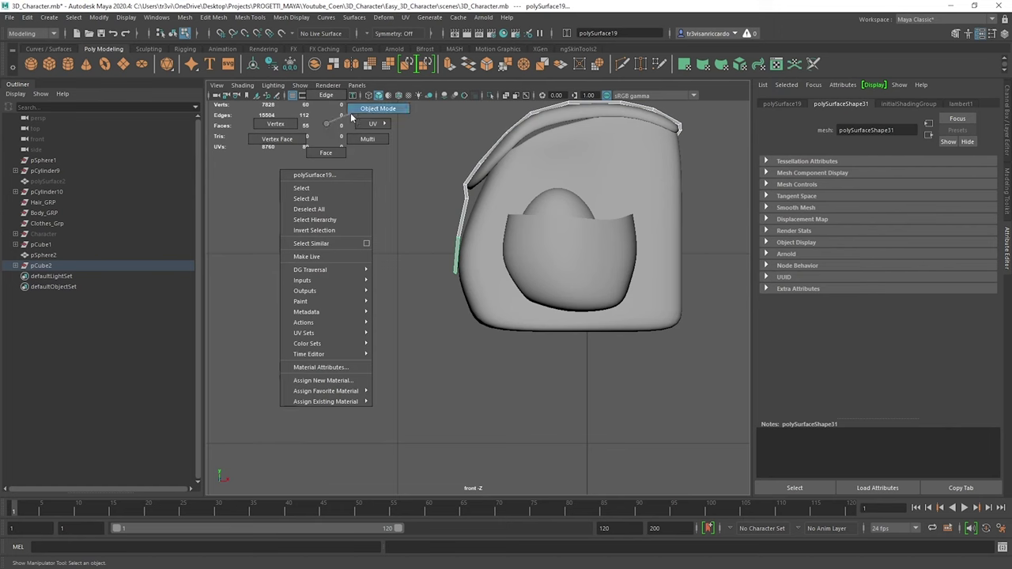
scroll(436, 218, up, 3)
key(ctrl+e)
scroll(442, 238, up, 2)
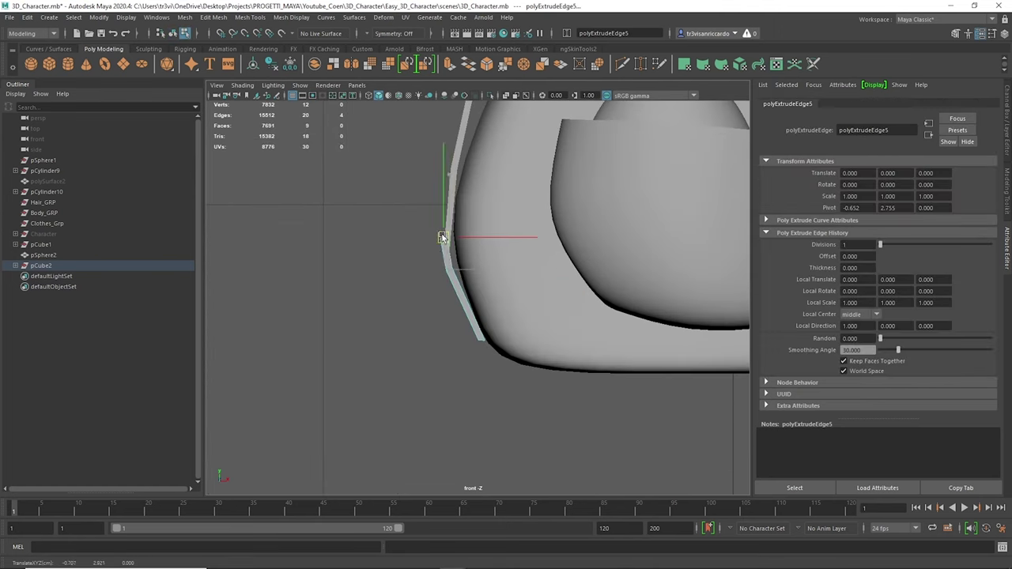
click(429, 210)
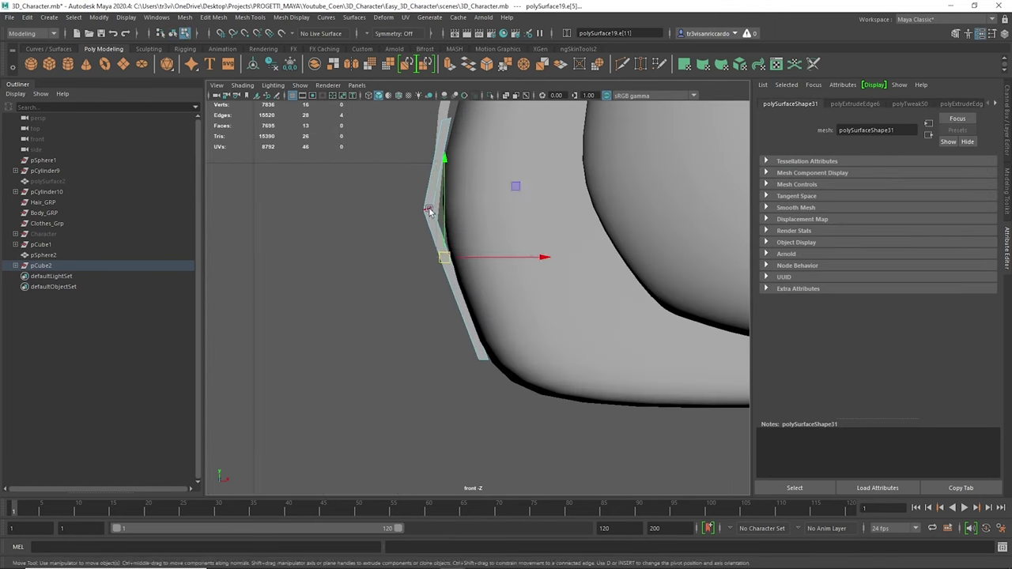
scroll(429, 210, up, 2)
Adjust the strip's end edge with Move and Rotate, then undo back to the new cube pCube3.
right_click(407, 204)
click(407, 207)
key(e)
key(w)
scroll(434, 256, down, 2)
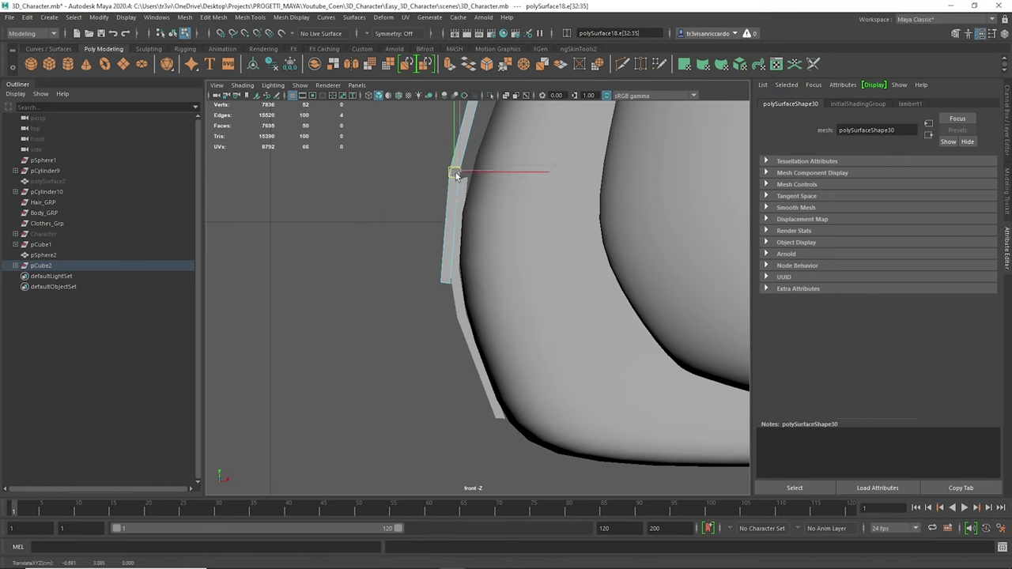
alt+drag(428, 291, 465, 449)
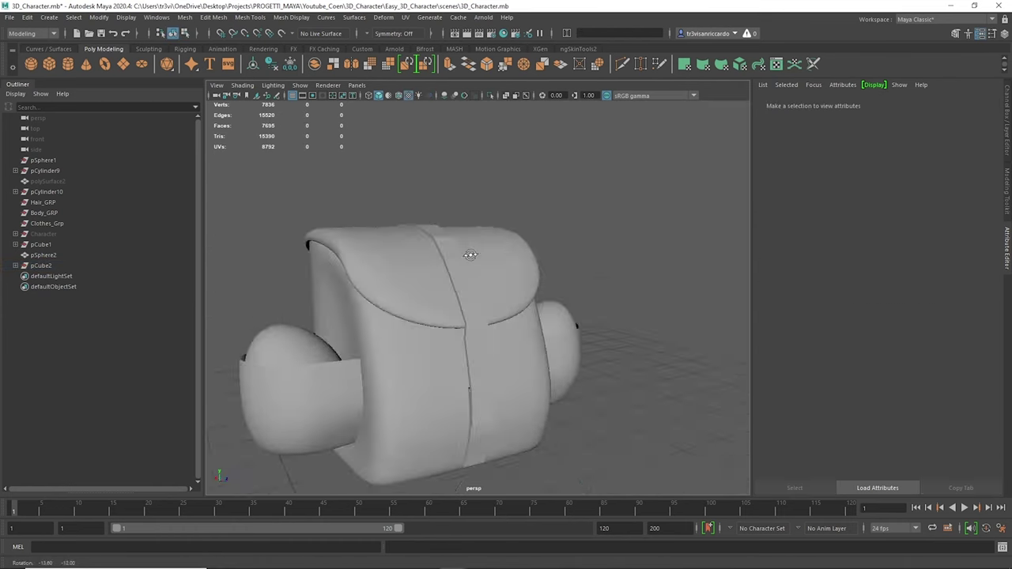
scroll(465, 448, up, 3)
key(q)
click(479, 264)
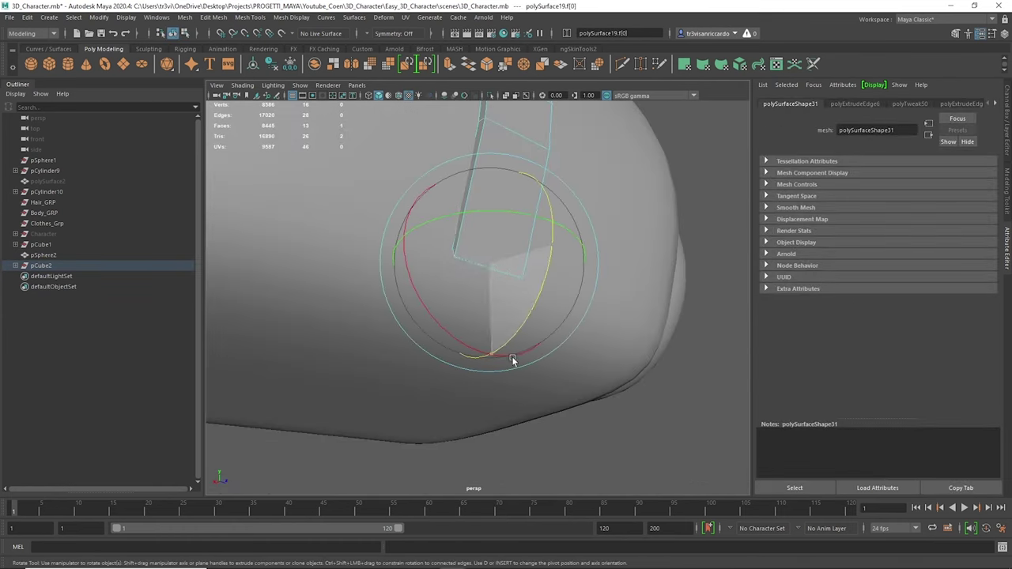
key(ctrl+z)
key(ctrl+z)
key(ctrl+z)
alt+drag(537, 250, 451, 227)
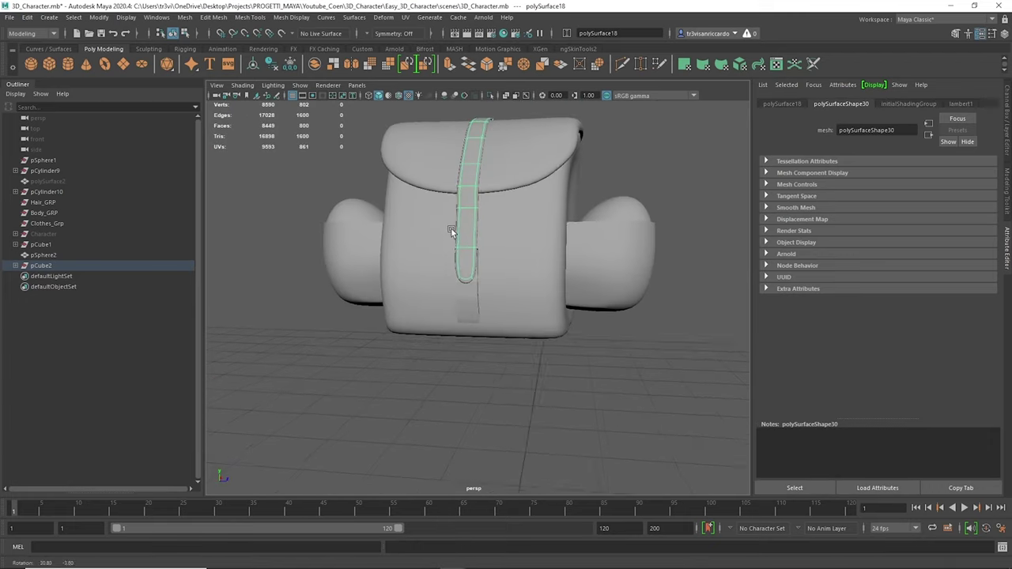
key(ctrl+z)
key(ctrl+z)
key(ctrl+z)
key(ctrl+z)
key(ctrl+z)
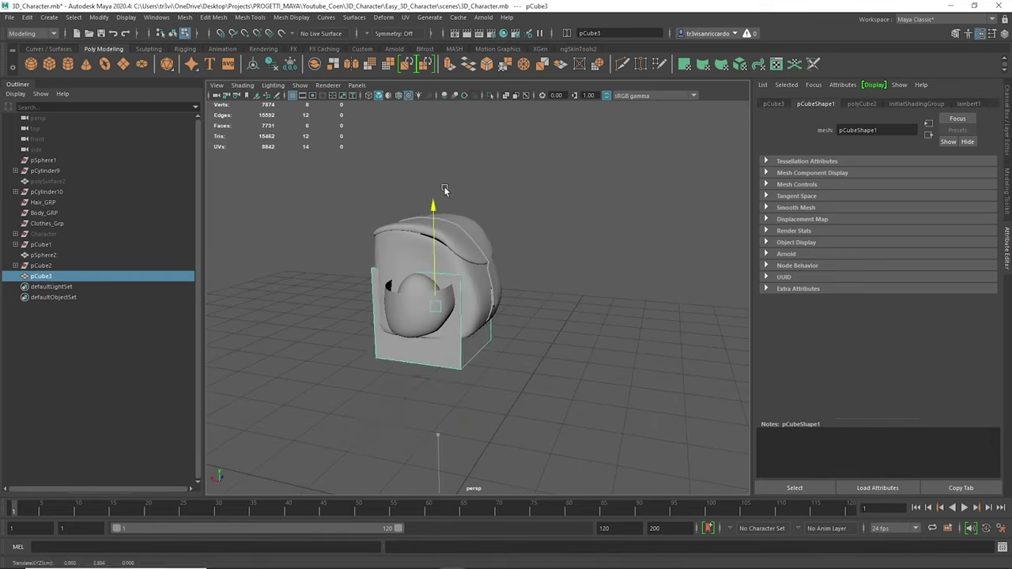
key(ctrl+z)
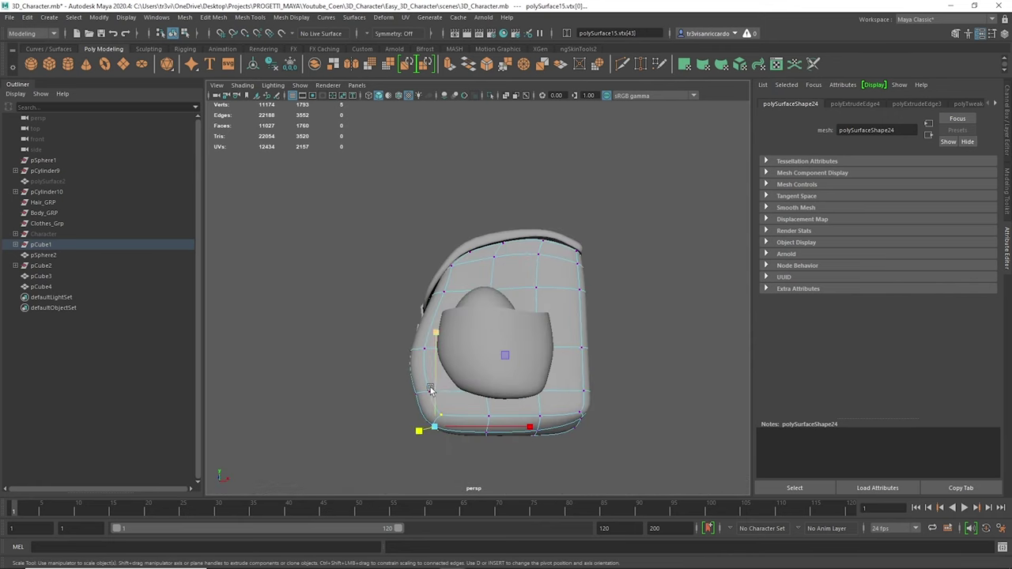
Orbit around the backpack's side pocket to inspect it.
right_drag(435, 224, 450, 222)
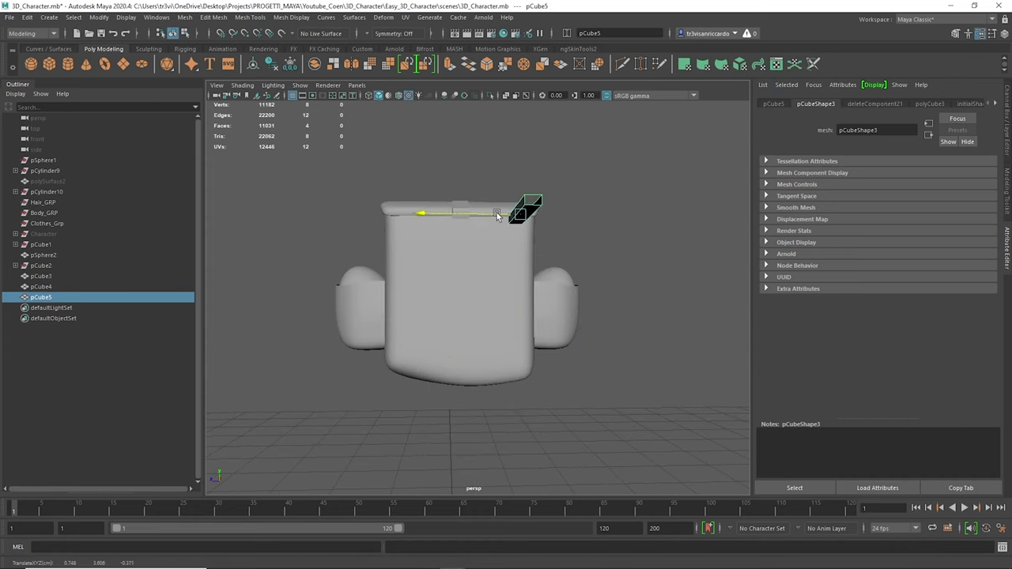
Extrude the thin box's edges into the strap loop and preview it smoothed in perspective.
scroll(558, 225, up, 5)
key(ctrl+e)
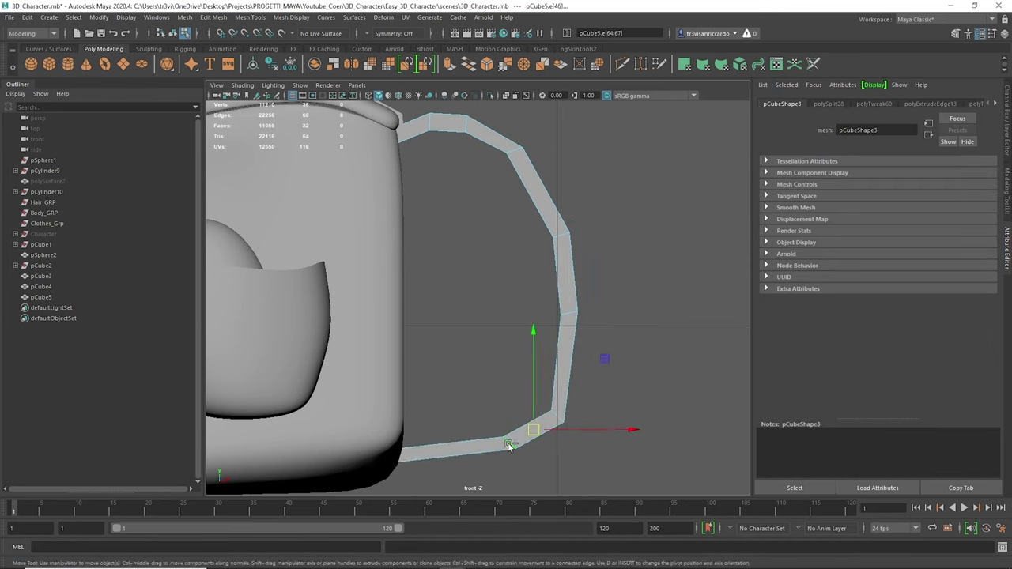
key(space)
key(space)
key(3)
alt+drag(449, 170, 521, 129)
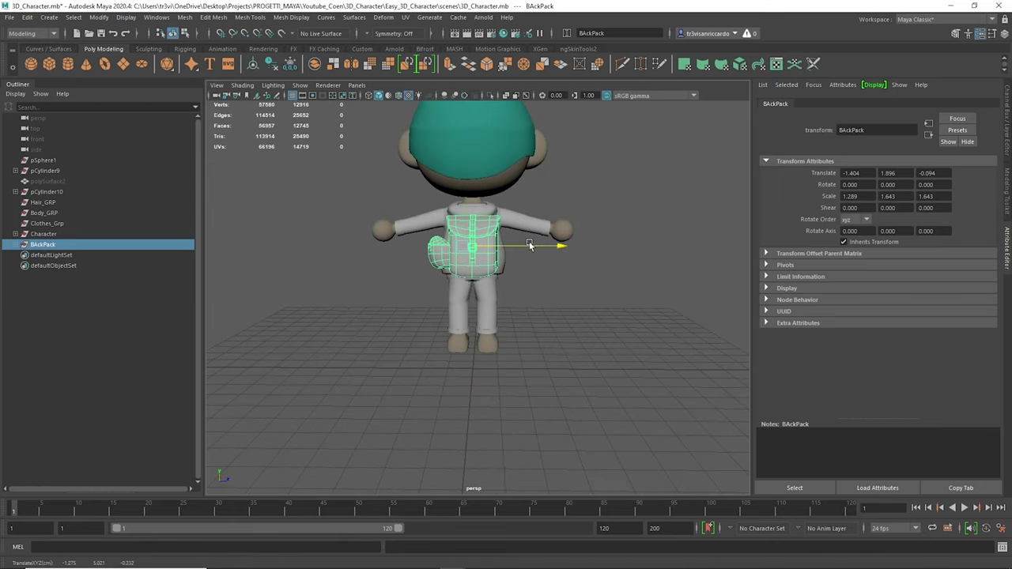
Select the strap and pick a ring of its vertices in wireframe for moving.
click(521, 247)
alt+drag(521, 247, 510, 280)
click(506, 313)
scroll(508, 304, up, 3)
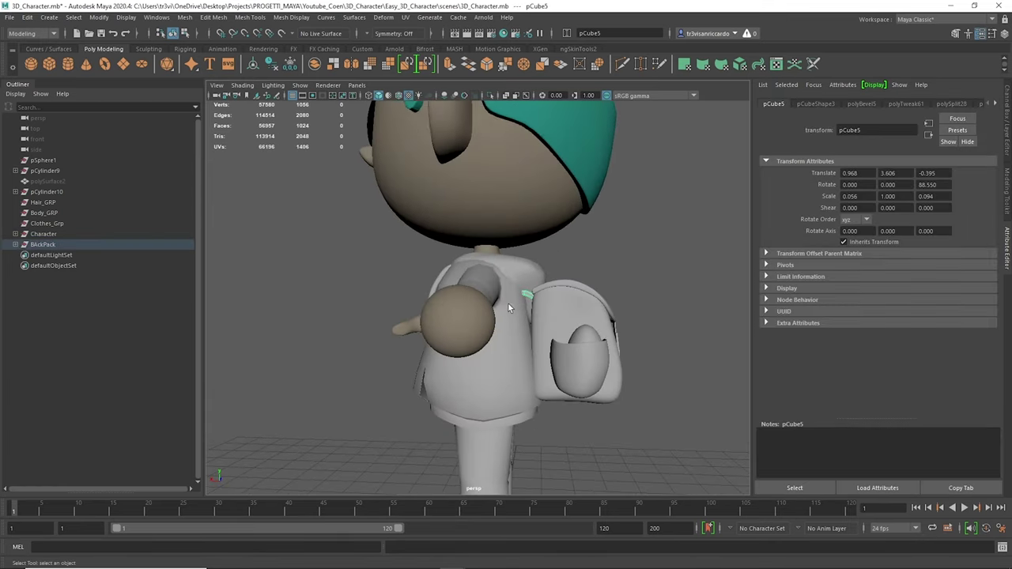
key(4)
mouse_move(508, 304)
alt+middle_down()
mouse_move(479, 310)
mouse_move(498, 354)
alt+middle_up()
key(w)
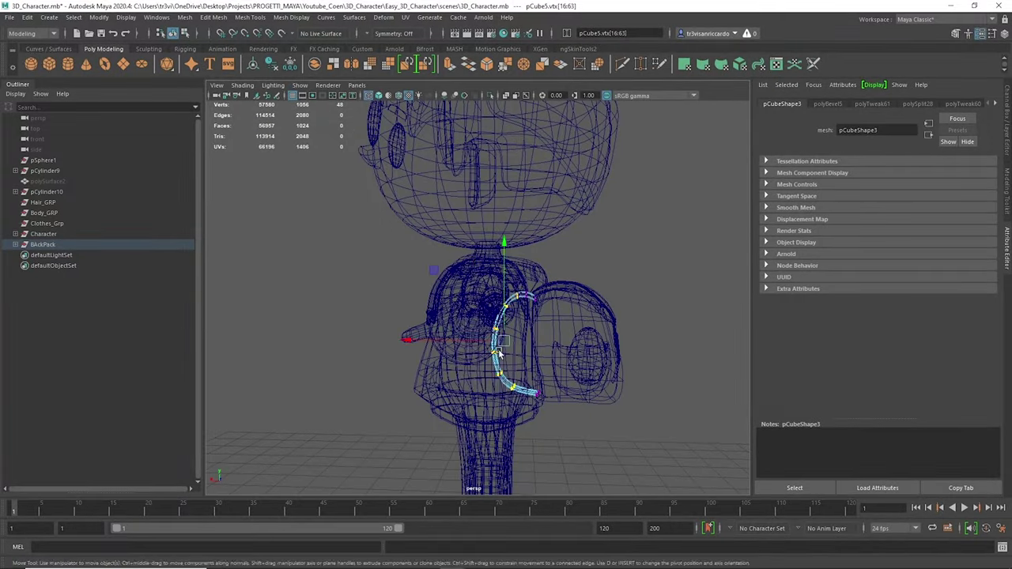
mouse_move(409, 340)
alt+mouse_down()
mouse_move(474, 332)
mouse_move(542, 293)
alt+mouse_up()
key(5)
click(507, 95)
mouse_move(474, 237)
alt+mouse_down()
mouse_move(569, 269)
mouse_move(642, 245)
mouse_move(554, 166)
mouse_move(432, 258)
alt+mouse_up()
key(alt+x)
key(ctrl+z)
mouse_move(440, 213)
alt+mouse_down()
mouse_move(437, 265)
mouse_move(516, 377)
mouse_move(559, 333)
mouse_move(554, 372)
mouse_move(533, 387)
alt+mouse_up()
Rotate the lower strap vertices so they lie along the hoodie front.
key(4)
key(w)
alt+drag(561, 340, 601, 395)
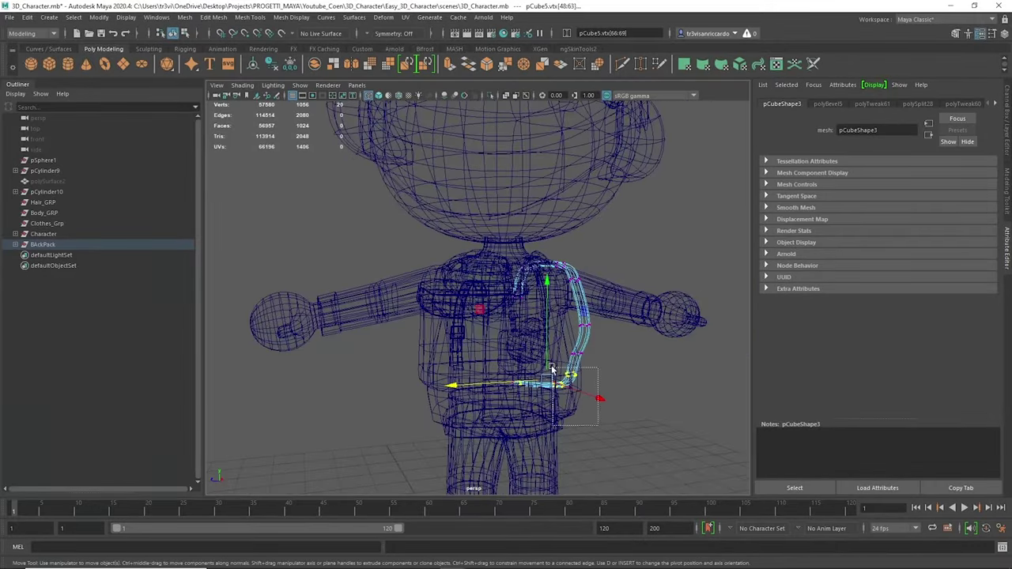
key(e)
click(613, 408)
key(5)
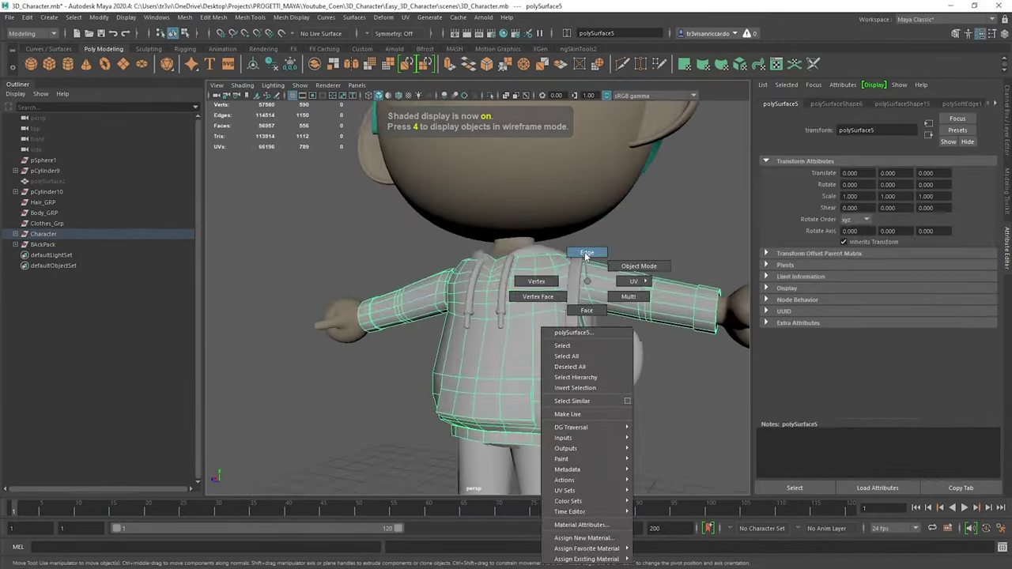
right_drag(599, 293, 587, 253)
click(573, 414)
mouse_move(572, 414)
alt+mouse_down()
mouse_move(582, 332)
mouse_move(458, 288)
mouse_move(475, 344)
mouse_move(542, 293)
mouse_move(582, 294)
mouse_move(553, 261)
mouse_move(462, 237)
alt+mouse_up()
Select the strap's shoulder vertex rings, isolating the strap to reach the middle ring.
click(582, 323)
click(576, 304)
scroll(577, 305, up, 3)
click(569, 315)
click(553, 261)
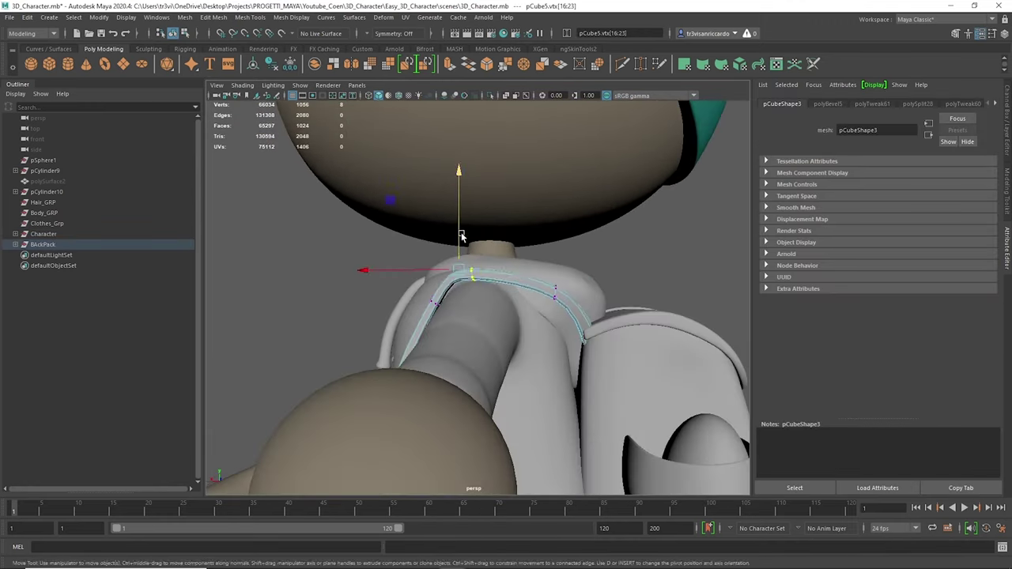
scroll(685, 269, down, 5)
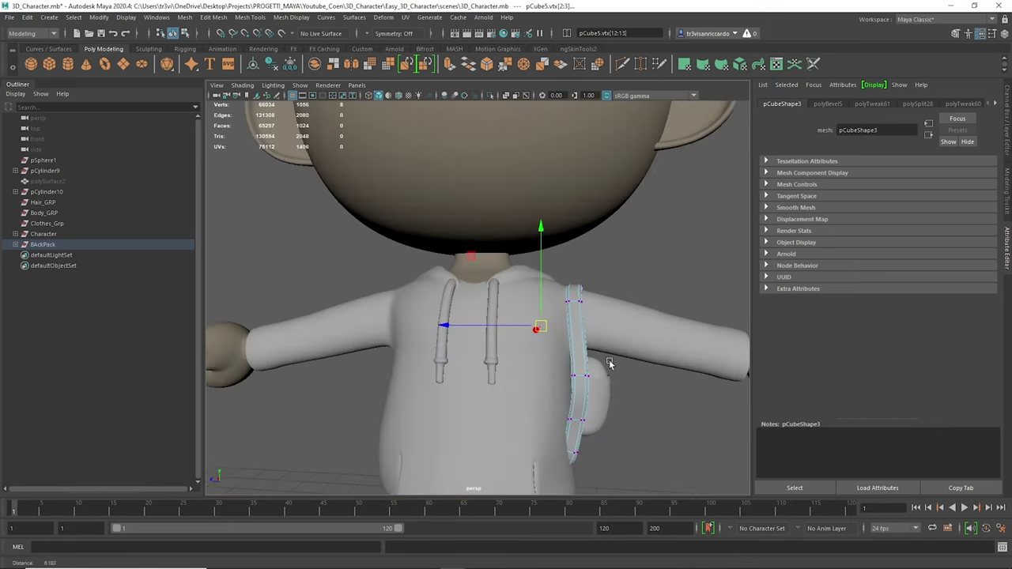
alt+drag(553, 316, 595, 350)
key(ctrl+1)
drag(379, 317, 423, 331)
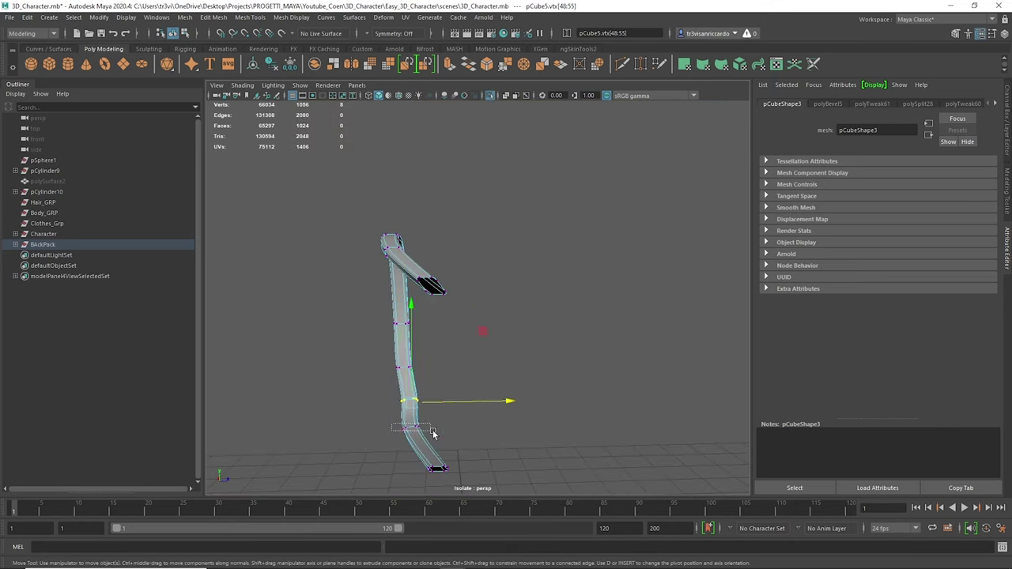
key(ctrl+1)
Rotate the strap's shoulder vertices so the strap wraps over the shoulder.
mouse_move(663, 379)
alt+mouse_down()
mouse_move(579, 383)
mouse_move(530, 298)
alt+mouse_up()
key(e)
mouse_move(496, 348)
alt+mouse_down()
mouse_move(450, 309)
mouse_move(455, 325)
alt+mouse_up()
mouse_move(455, 401)
alt+mouse_down()
mouse_move(533, 420)
mouse_move(514, 287)
alt+mouse_up()
right_click(533, 420)
alt+drag(534, 280, 575, 291)
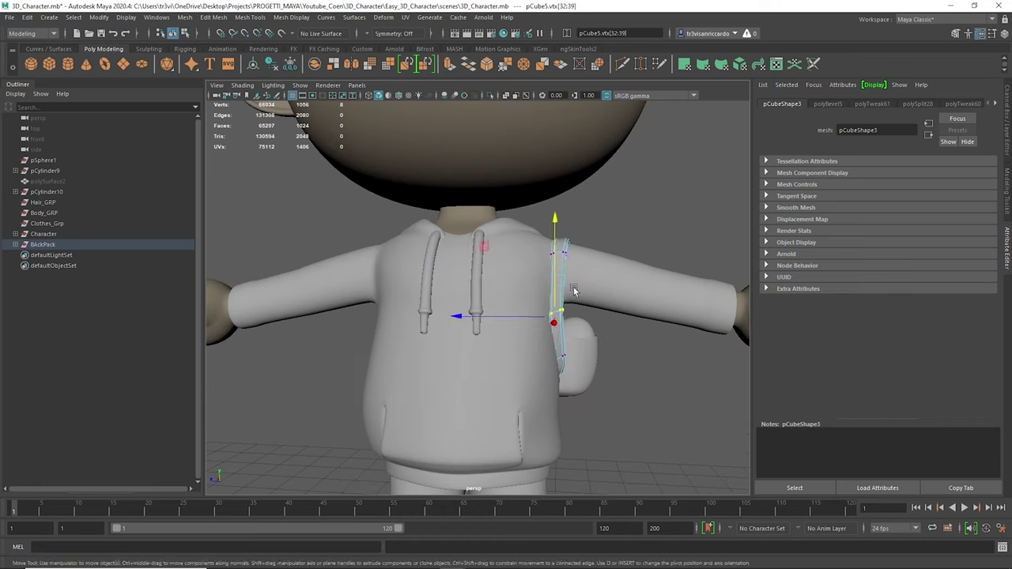
mouse_move(586, 332)
alt+mouse_down()
mouse_move(466, 373)
mouse_move(634, 290)
alt+mouse_up()
scroll(430, 296, up, 5)
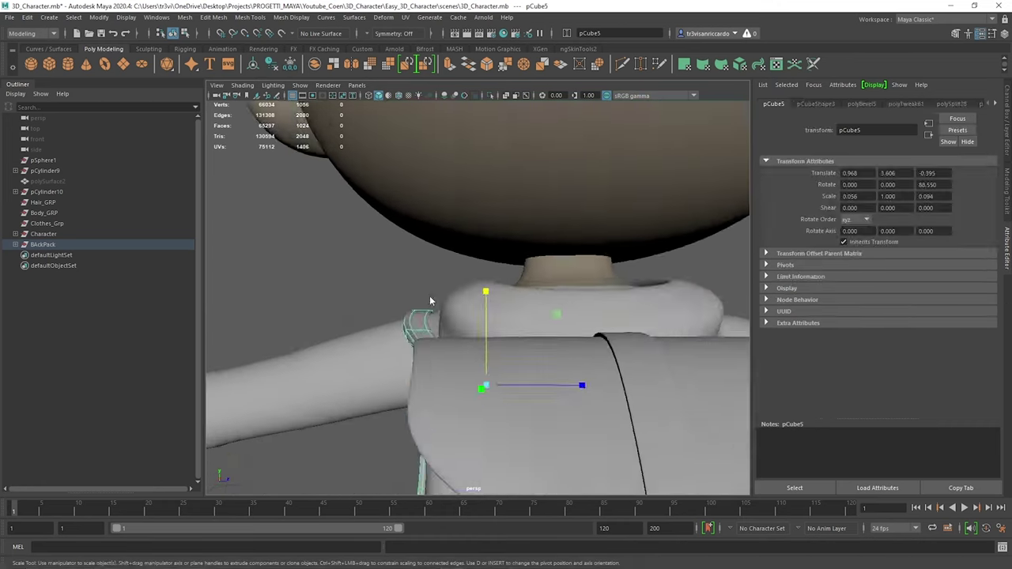
mouse_move(430, 296)
alt+mouse_down()
mouse_move(540, 345)
mouse_move(530, 316)
mouse_move(564, 317)
mouse_move(496, 340)
alt+mouse_up()
drag(495, 340, 542, 372)
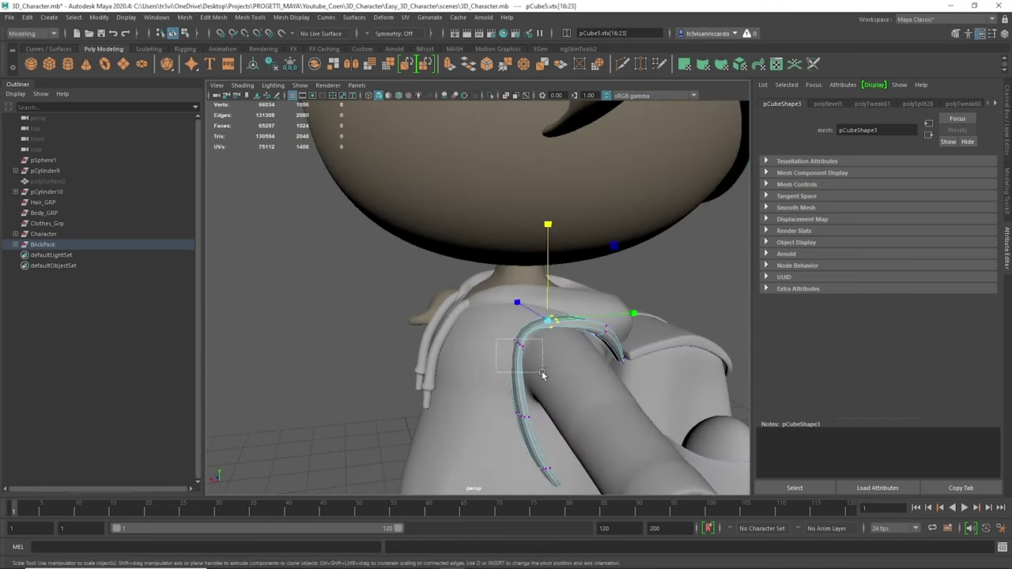
mouse_move(555, 264)
alt+mouse_down()
mouse_move(506, 284)
mouse_move(475, 332)
mouse_move(424, 351)
mouse_move(475, 332)
mouse_move(585, 332)
mouse_move(367, 282)
alt+mouse_up()
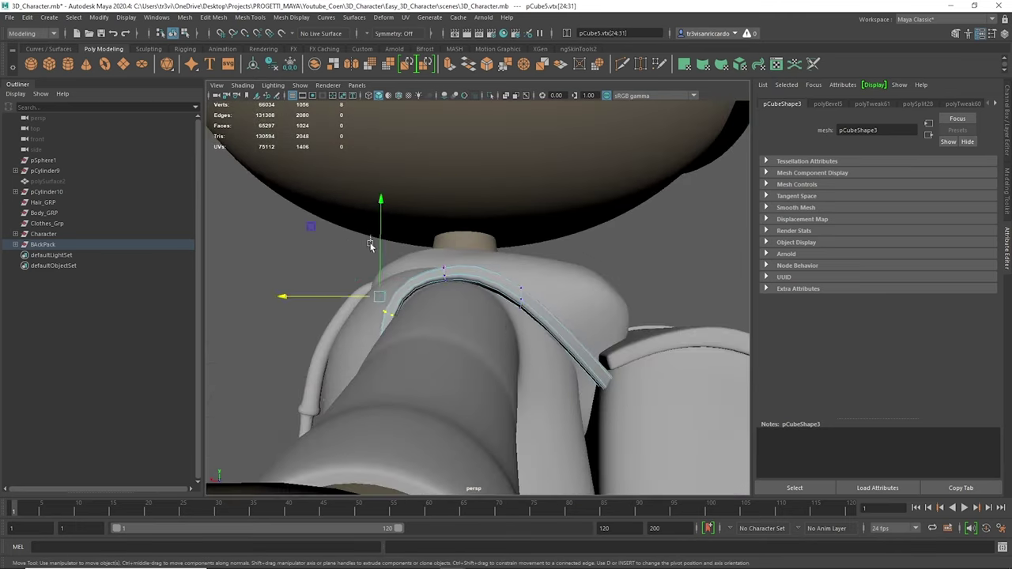
alt+drag(369, 237, 549, 320)
click(508, 336)
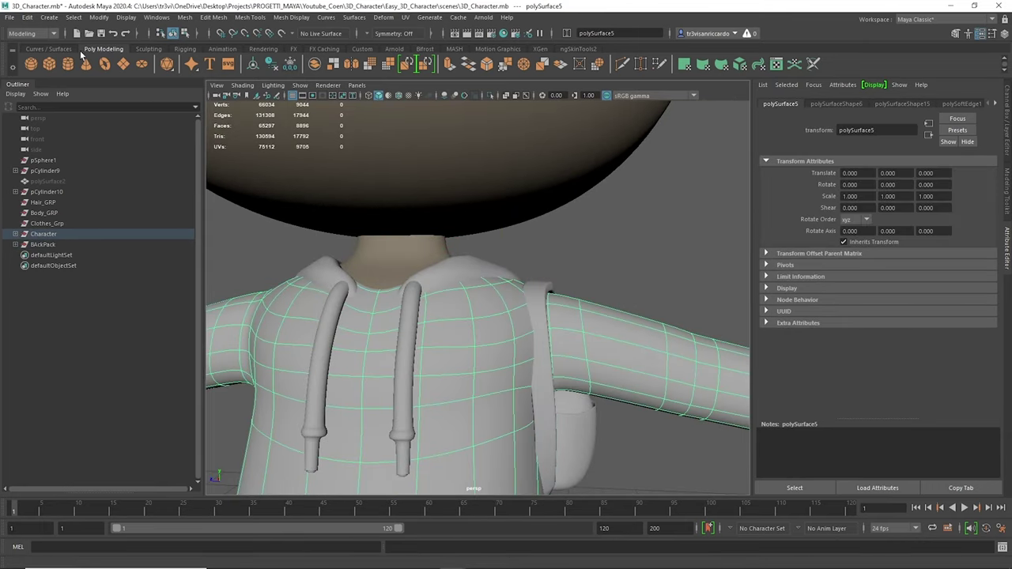
Nudge the strap vertices near the shoulder, then clear the selection and frame the character.
right_drag(538, 301, 498, 301)
drag(514, 269, 570, 340)
mouse_move(474, 316)
alt+mouse_down()
mouse_move(443, 324)
mouse_move(475, 332)
mouse_move(487, 329)
mouse_move(459, 335)
mouse_move(553, 306)
alt+mouse_up()
click(554, 305)
key(ctrl+z)
click(616, 288)
key(f)
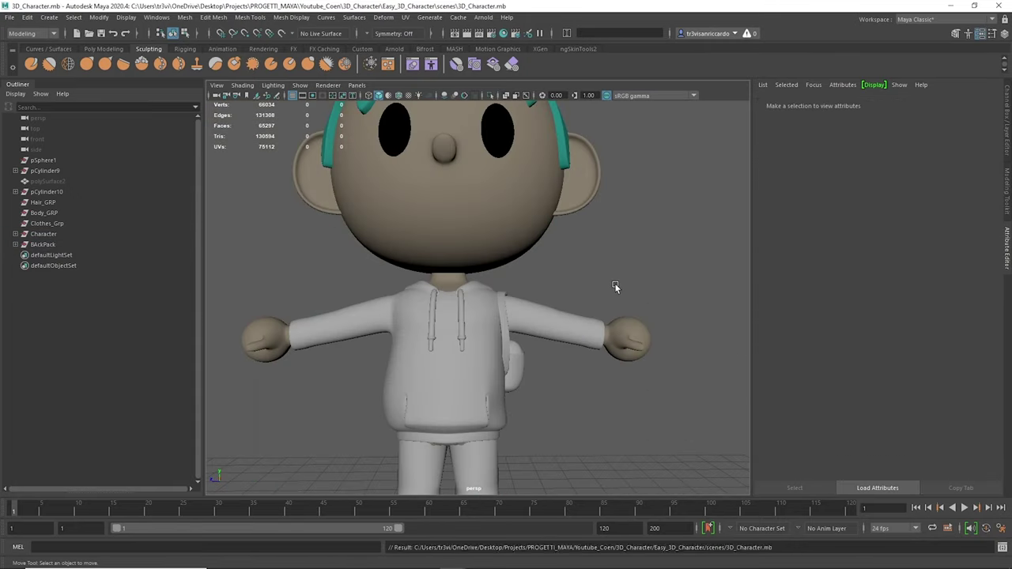
Select edge loops on the hoodie's side beside the backpack.
alt+drag(616, 288, 559, 318)
double_click(430, 280)
mouse_move(431, 280)
alt+mouse_down()
mouse_move(490, 340)
mouse_move(532, 353)
mouse_move(507, 366)
alt+mouse_up()
click(507, 366)
click(506, 327)
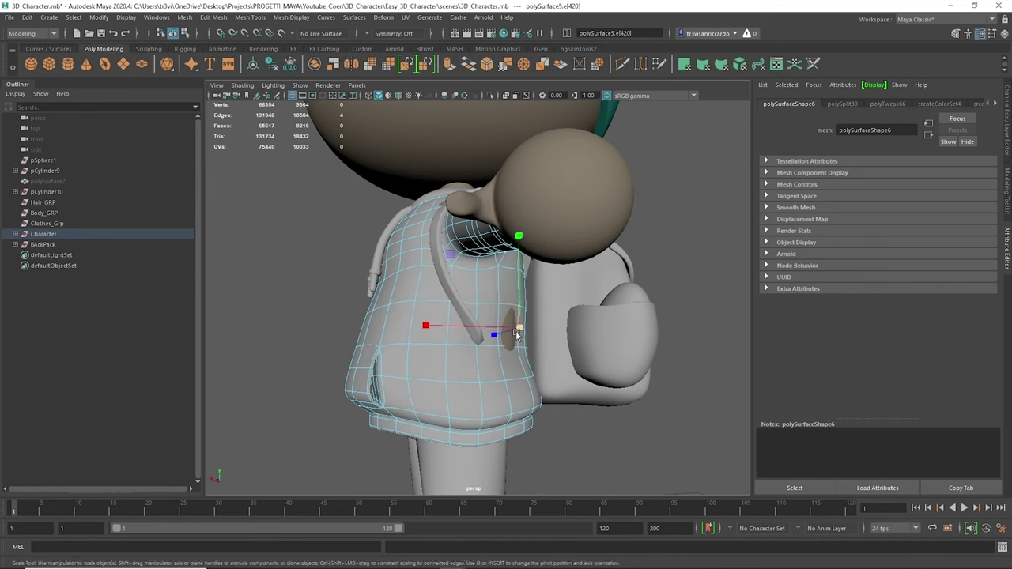
alt+drag(506, 327, 601, 300)
click(657, 274)
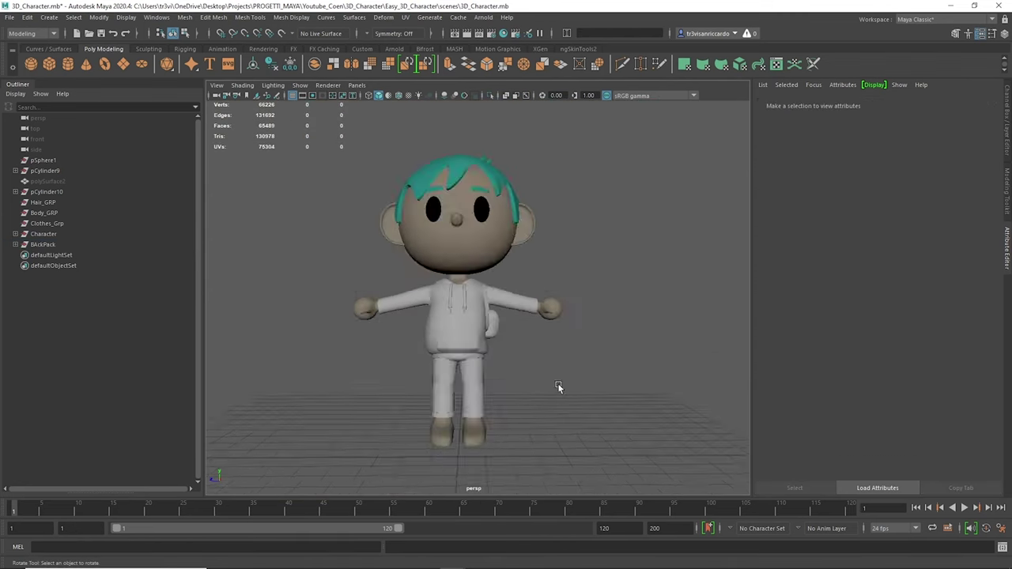
right_click(420, 281)
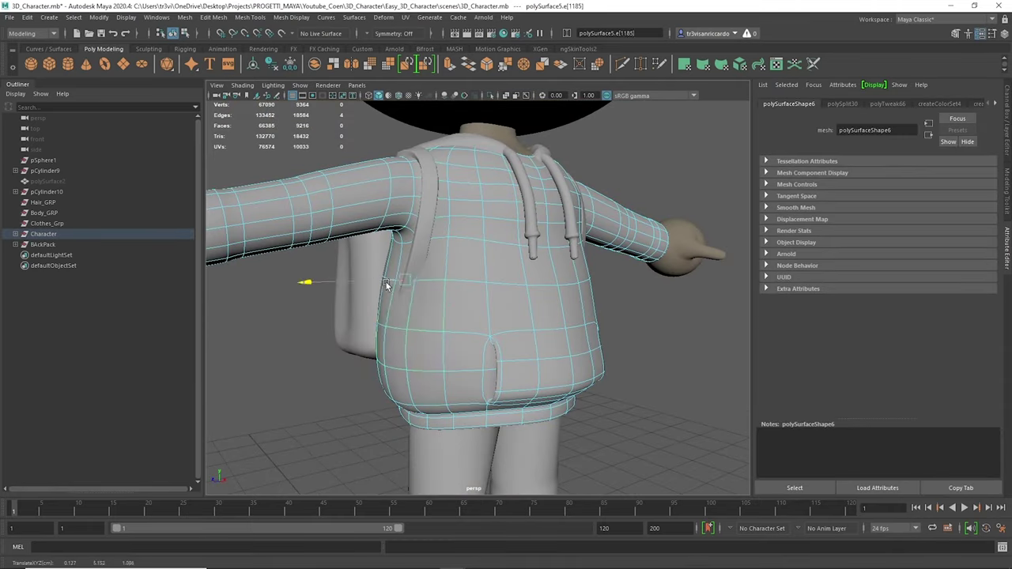
alt+drag(383, 304, 556, 409)
mouse_move(501, 387)
alt+mouse_down()
mouse_move(427, 330)
mouse_move(490, 317)
mouse_move(474, 312)
mouse_move(479, 305)
alt+mouse_up()
right_drag(480, 305, 513, 269)
alt+drag(480, 310, 545, 305)
alt+right_drag(546, 304, 565, 307)
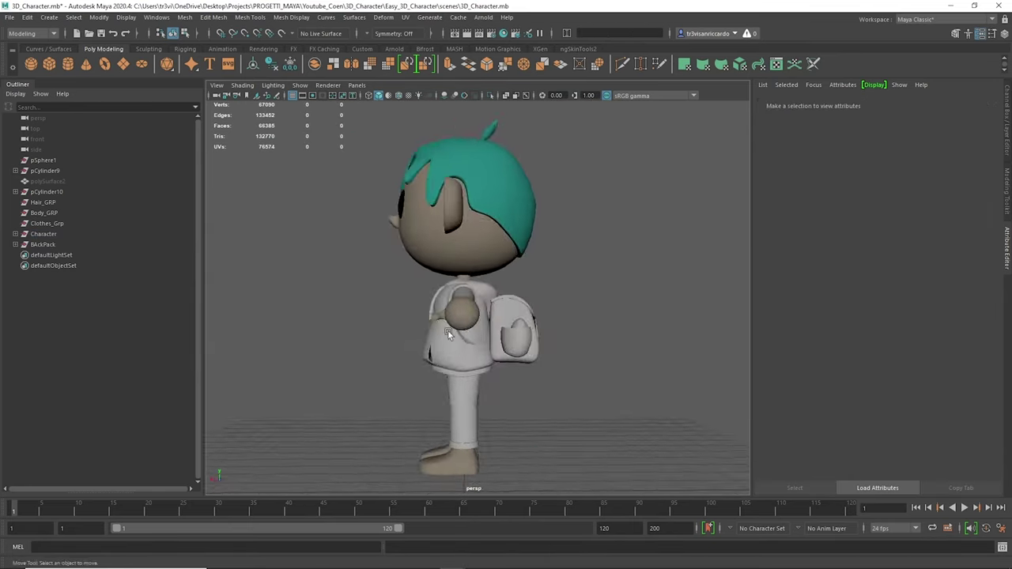
Apply Mesh > Smooth to the backpack and adjust the edges around the shoulder.
click(514, 328)
alt+drag(514, 328, 558, 327)
shift+right_drag(374, 354, 372, 353)
alt+drag(372, 354, 295, 345)
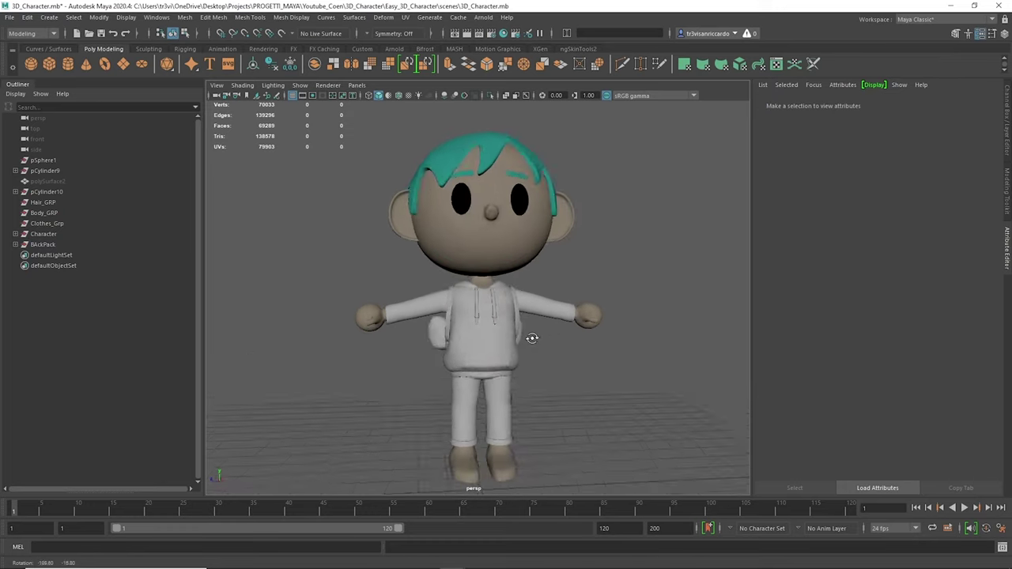
mouse_move(300, 278)
alt+mouse_down()
mouse_move(395, 206)
mouse_move(208, 397)
mouse_move(403, 335)
mouse_move(416, 311)
mouse_move(255, 323)
alt+mouse_up()
key(w)
scroll(319, 277, down, 5)
drag(456, 247, 347, 348)
shift+right_click(617, 301)
mouse_move(617, 301)
alt+mouse_down()
mouse_move(531, 255)
mouse_move(289, 248)
mouse_move(357, 222)
alt+mouse_up()
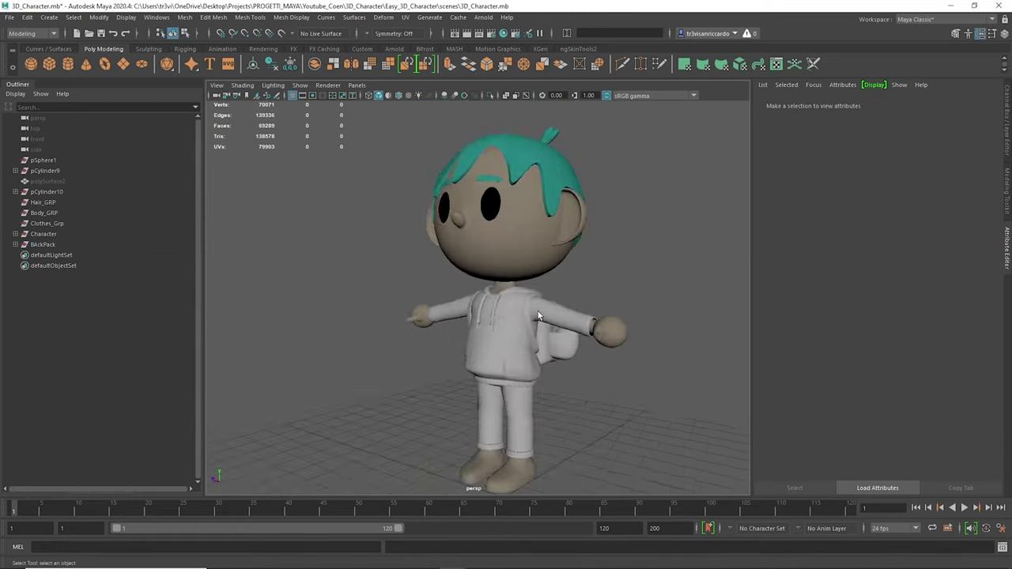
scroll(357, 222, down, 2)
key(ctrl+z)
Extrude the hat cylinder's bottom edge loop into a flared brim above the head.
alt+drag(489, 332, 446, 333)
scroll(519, 276, up, 3)
key(shift+z)
key(r)
scroll(513, 299, up, 5)
mouse_move(372, 247)
mouse_down()
mouse_move(467, 281)
mouse_move(506, 273)
mouse_up()
key(w)
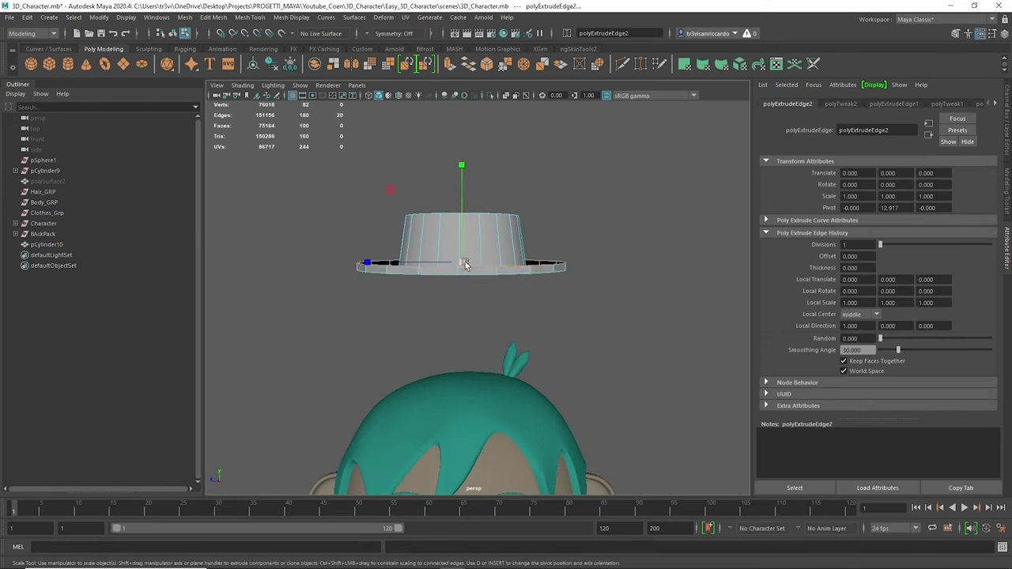
key(F8)
alt+drag(463, 175, 463, 352)
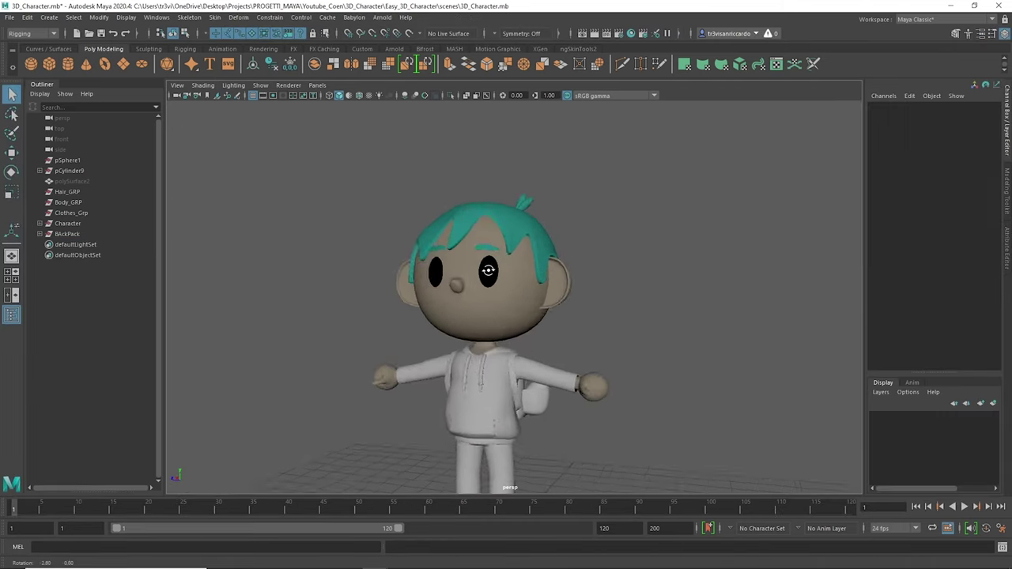
Inspect the hair from behind and below, then undo the last change.
click(495, 276)
mouse_move(495, 276)
alt+mouse_down()
mouse_move(321, 222)
mouse_move(411, 211)
mouse_move(443, 237)
mouse_move(474, 198)
alt+mouse_up()
click(411, 211)
drag(475, 194, 483, 201)
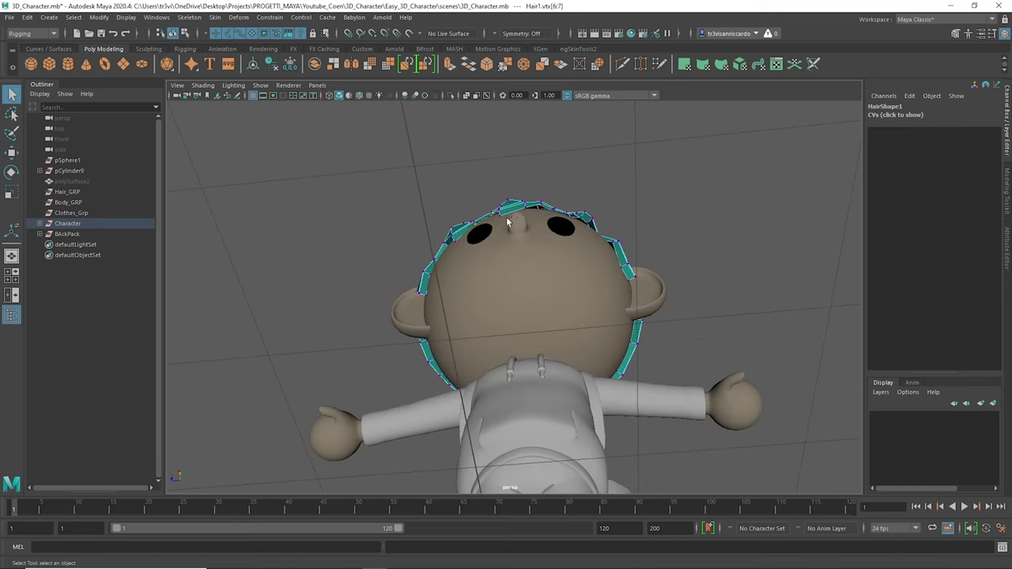
key(ctrl+z)
Frame the left foot and tumble to a close side view of it.
scroll(484, 225, down, 5)
alt+drag(474, 181, 388, 281)
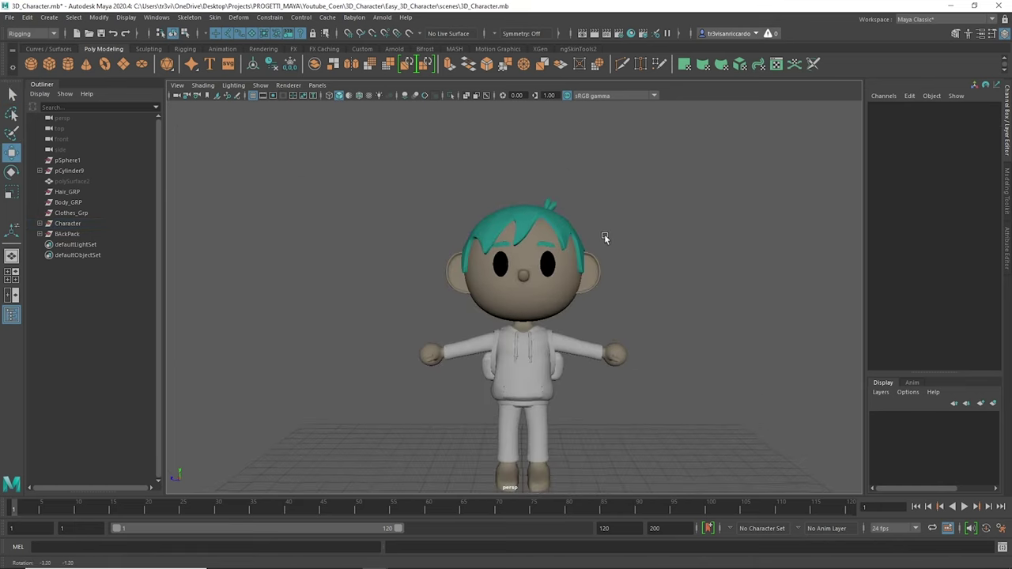
click(528, 355)
key(f)
alt+drag(664, 291, 480, 264)
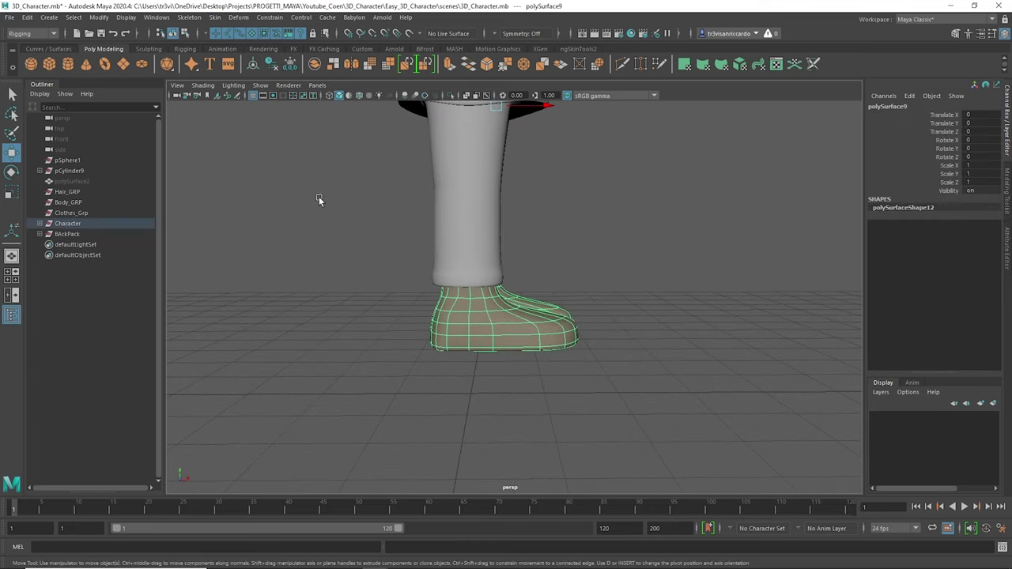
Create a new cube and scale and move it under the left foot.
click(49, 63)
drag(585, 399, 633, 400)
mouse_move(515, 380)
mouse_down()
mouse_move(514, 332)
mouse_move(663, 32)
mouse_up()
key(q)
key(F11)
mouse_move(514, 316)
alt+mouse_down()
mouse_move(563, 369)
mouse_move(609, 302)
mouse_move(492, 396)
alt+mouse_up()
Cut extra edge loops into the shoe block, adjust a corner vertex and extrude the front face.
key(q)
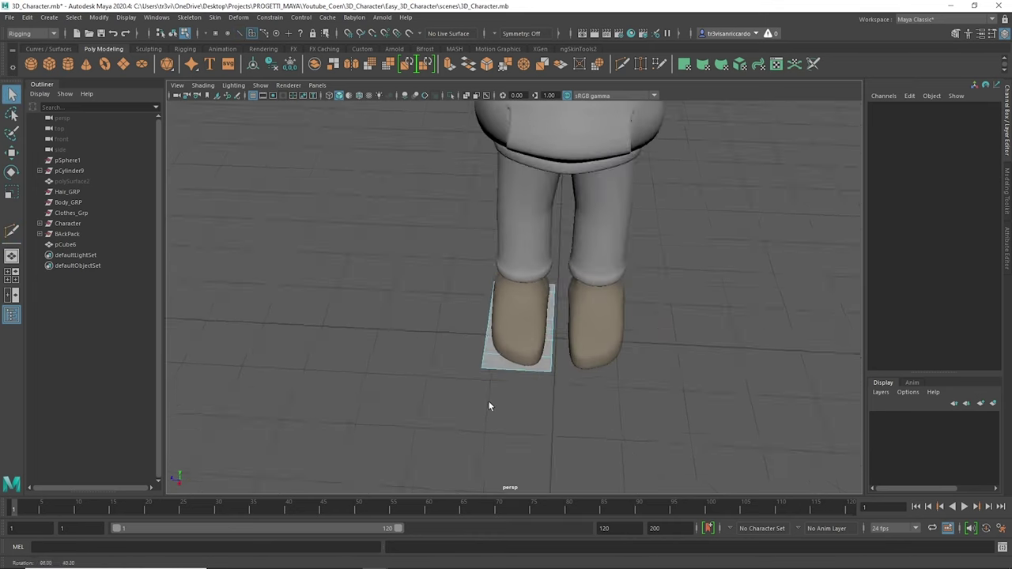
key(w)
click(520, 365)
mouse_move(521, 365)
alt+mouse_down()
mouse_move(474, 348)
mouse_move(488, 363)
alt+mouse_up()
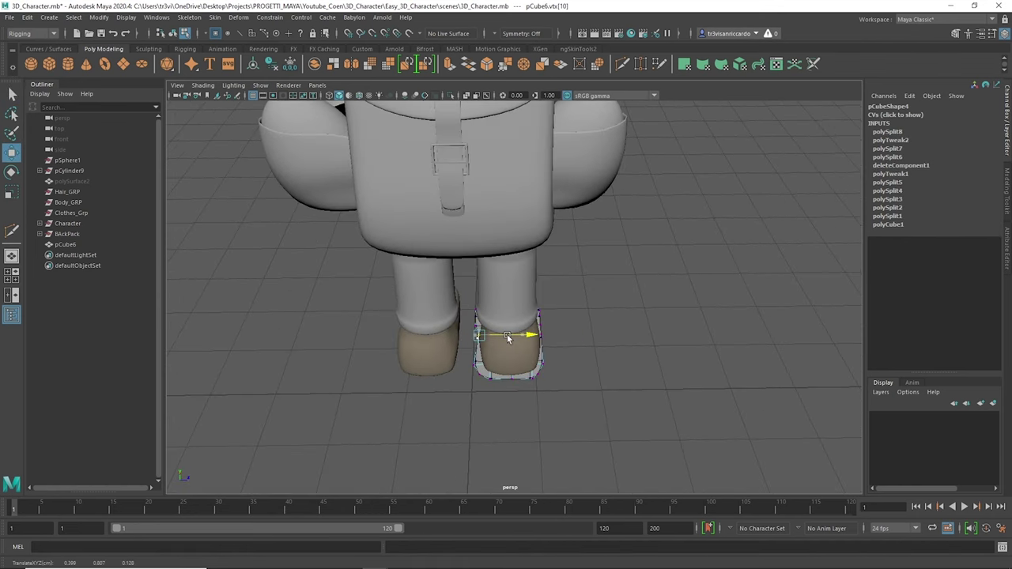
alt+drag(543, 379, 379, 332)
click(482, 364)
key(ctrl+e)
Isolate the shoe block and try extruding its top face, then undo it.
right_drag(506, 289, 483, 268)
mouse_move(490, 316)
alt+mouse_down()
mouse_move(474, 285)
mouse_move(514, 332)
mouse_move(470, 267)
mouse_move(555, 254)
alt+mouse_up()
key(ctrl+1)
click(475, 328)
key(ctrl+e)
key(ctrl+z)
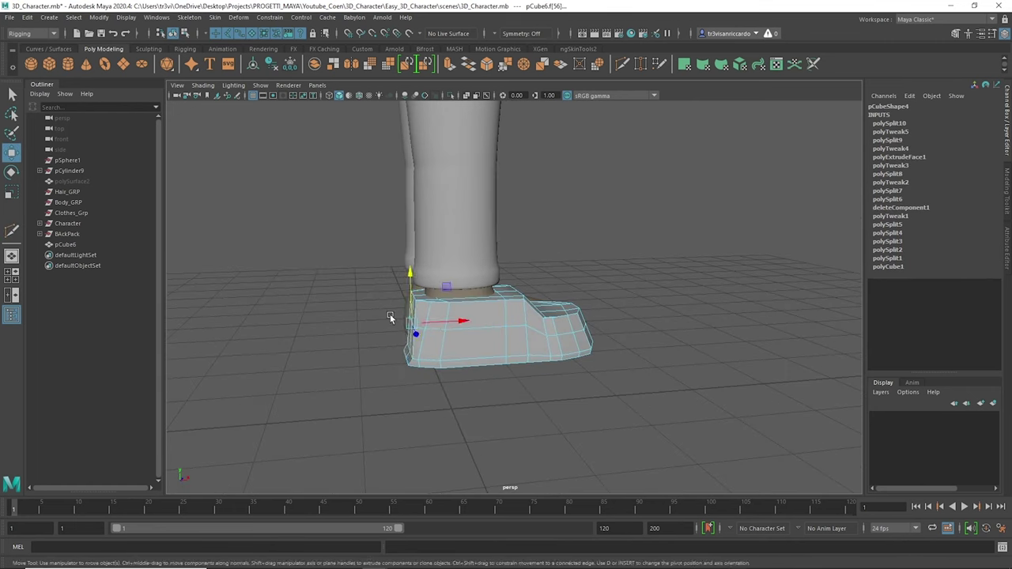
Return the shoe to object mode and review it isolated and beside the character.
right_drag(390, 316, 429, 324)
mouse_move(429, 324)
alt+mouse_down()
mouse_move(494, 325)
mouse_move(580, 301)
alt+mouse_up()
alt+drag(499, 297, 509, 401)
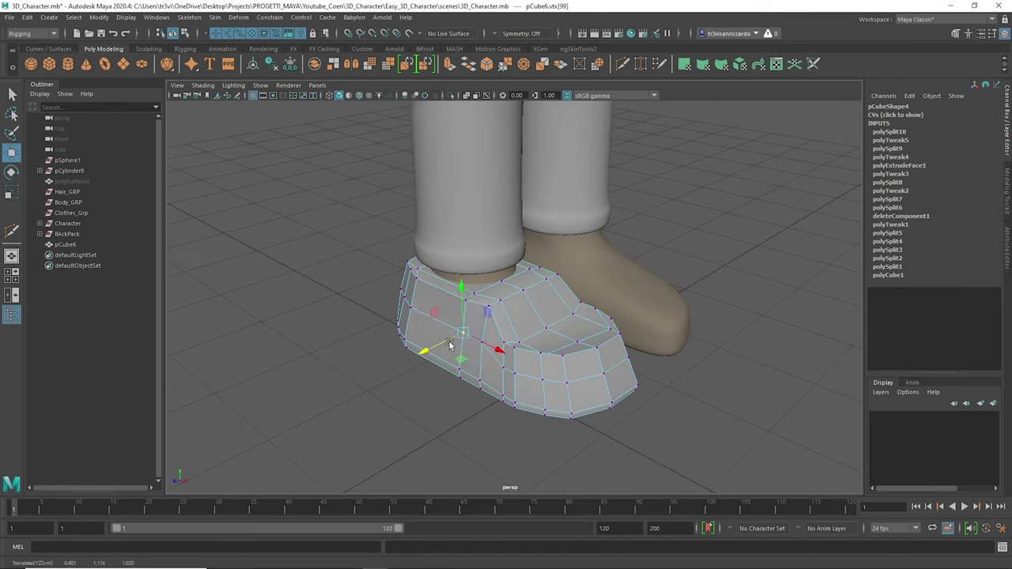
key(F8)
key(ctrl+1)
mouse_move(490, 246)
alt+mouse_down()
mouse_move(554, 206)
mouse_move(682, 151)
mouse_move(474, 237)
mouse_move(506, 293)
alt+mouse_up()
key(w)
key(ctrl+1)
Extract the shoe's top faces as a tongue piece and extrude its edge into a strip.
click(456, 248)
key(F8)
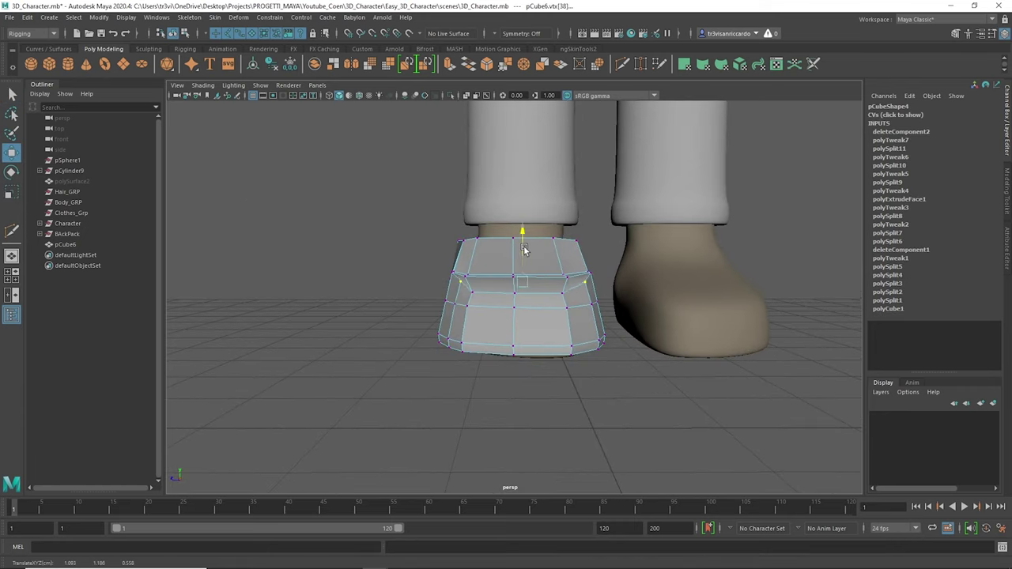
alt+drag(525, 248, 644, 293)
right_drag(501, 257, 502, 233)
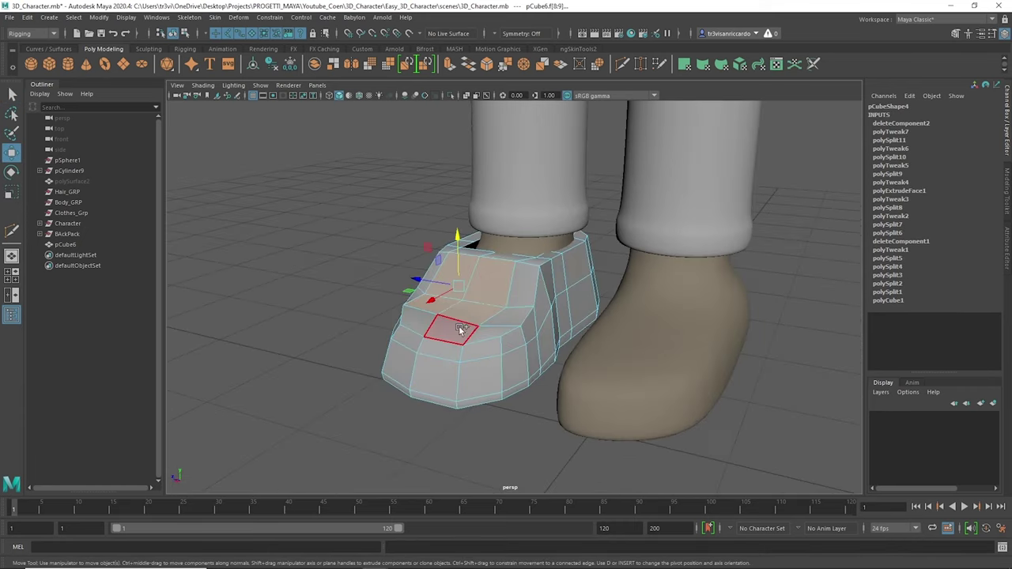
click(451, 328)
click(446, 267)
alt+drag(409, 279, 518, 263)
key(ctrl+e)
key(ctrl+e)
key(ctrl+z)
key(ctrl+z)
alt+drag(578, 221, 436, 293)
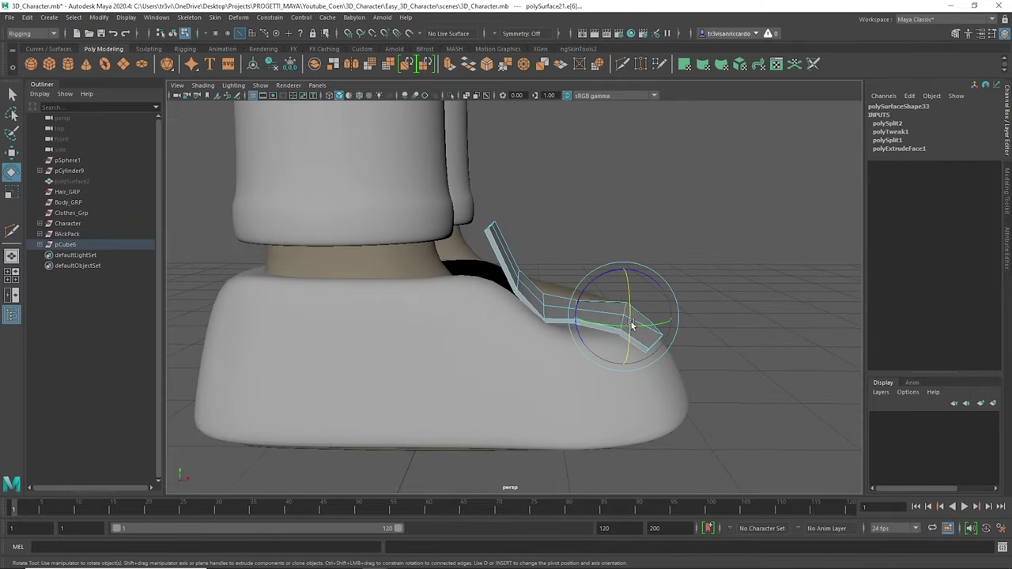
Adjust the shoe's tongue faces from a side view.
alt+drag(653, 341, 551, 344)
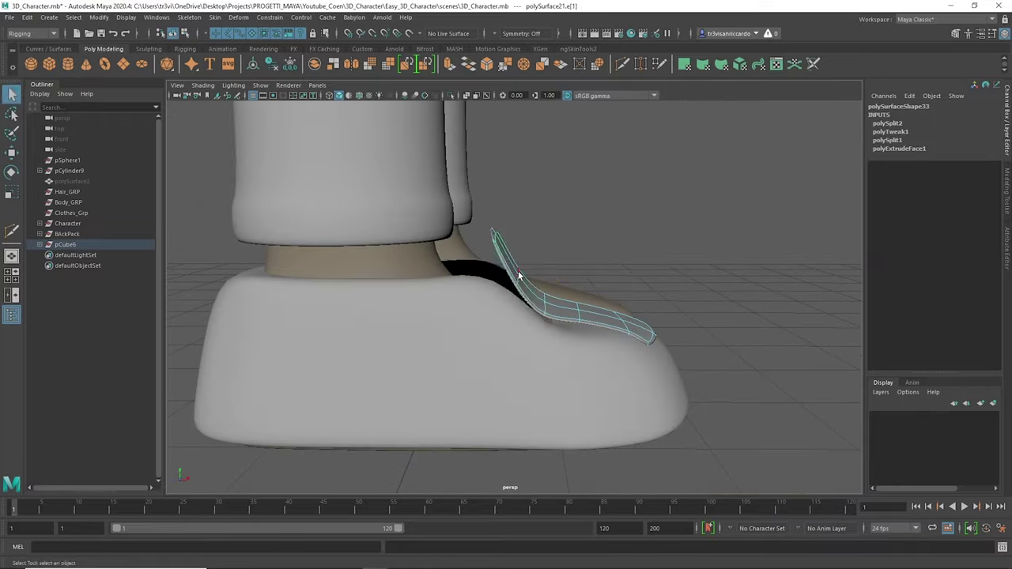
key(w)
right_drag(498, 203, 480, 200)
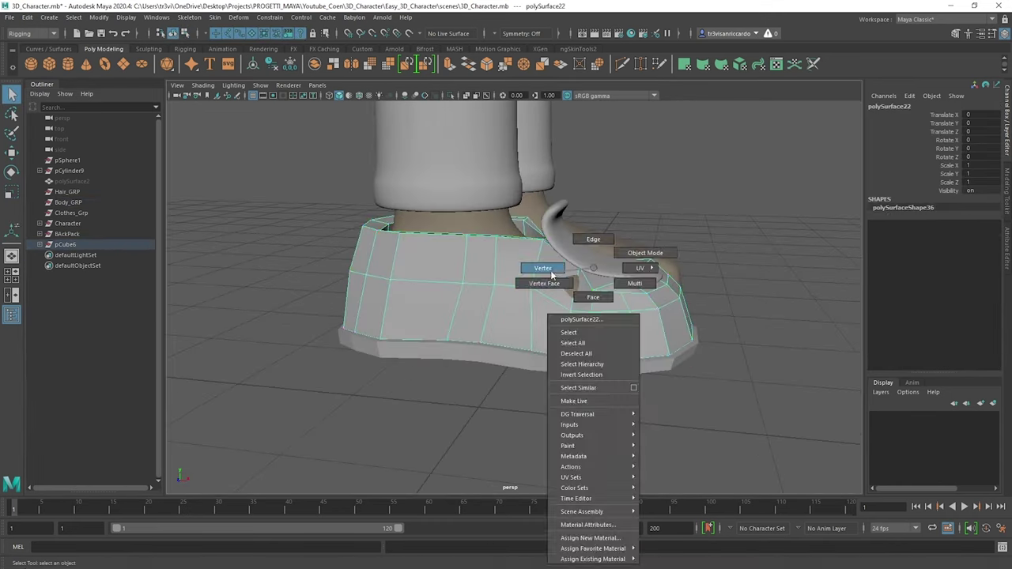
Mirror the shoe geometry across the Z axis.
shift+right_drag(487, 301, 460, 400)
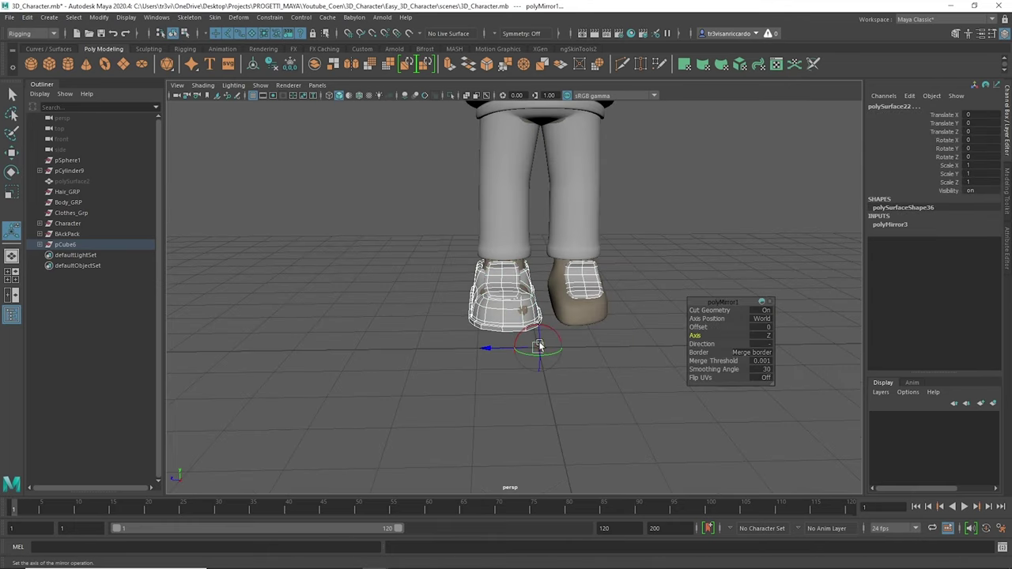
shift+right_drag(621, 372, 821, 363)
click(558, 370)
click(655, 371)
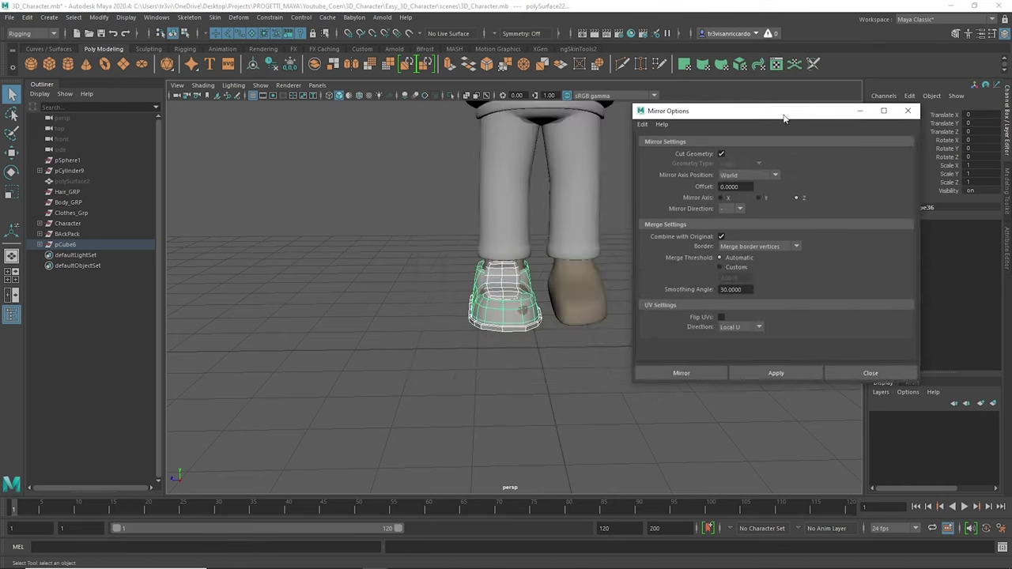
alt+drag(650, 225, 577, 342)
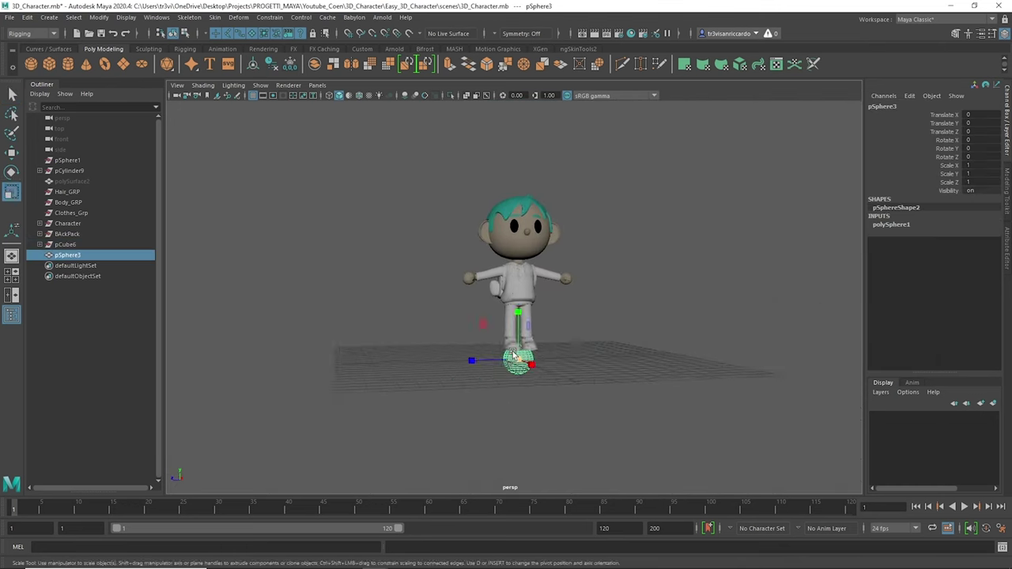
Extrude a sphere face, then scale and rotate the sphere into a large ball.
click(579, 266)
key(w)
scroll(528, 311, up, 3)
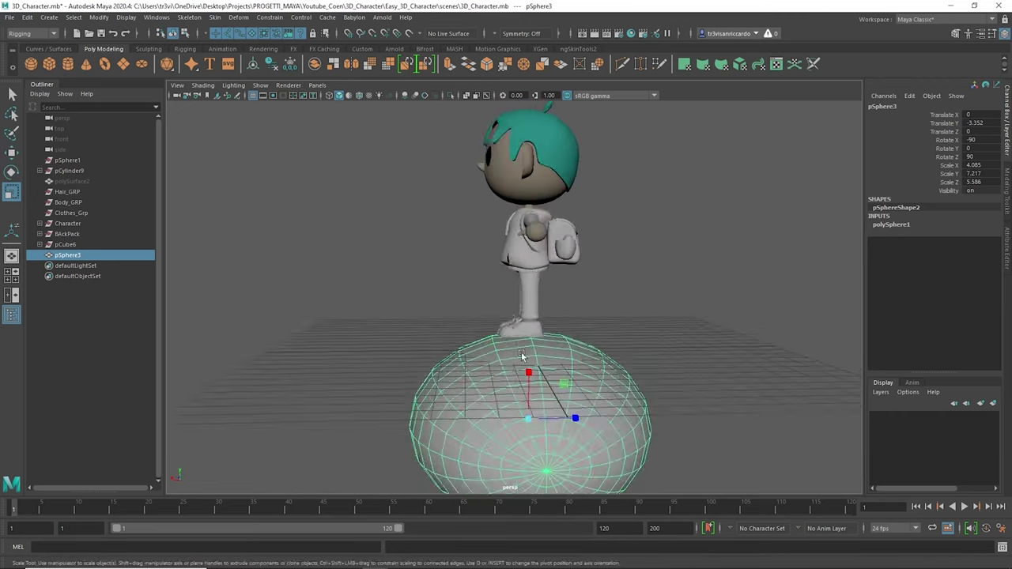
click(456, 365)
key(ctrl+e)
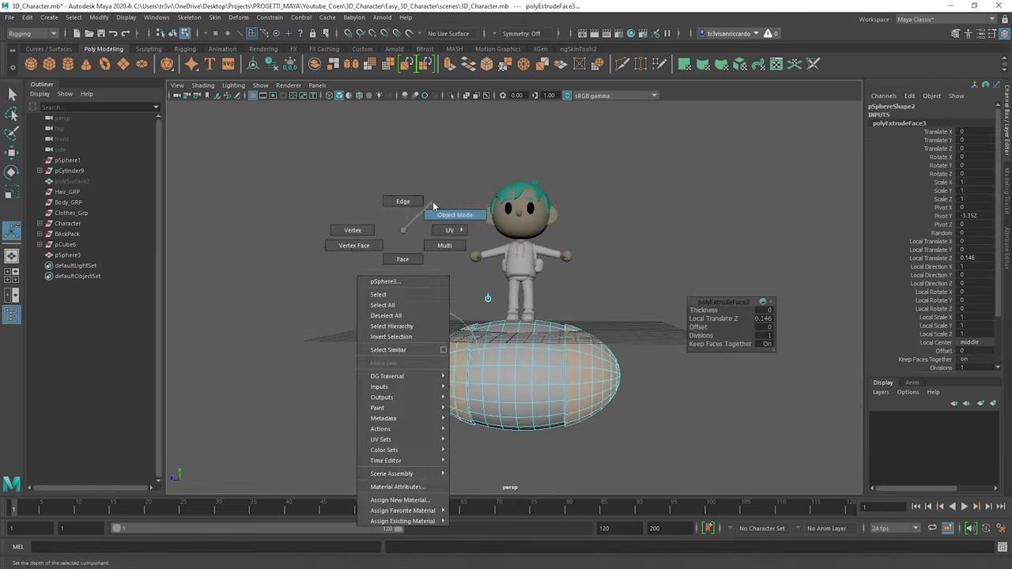
alt+drag(355, 264, 551, 401)
key(r)
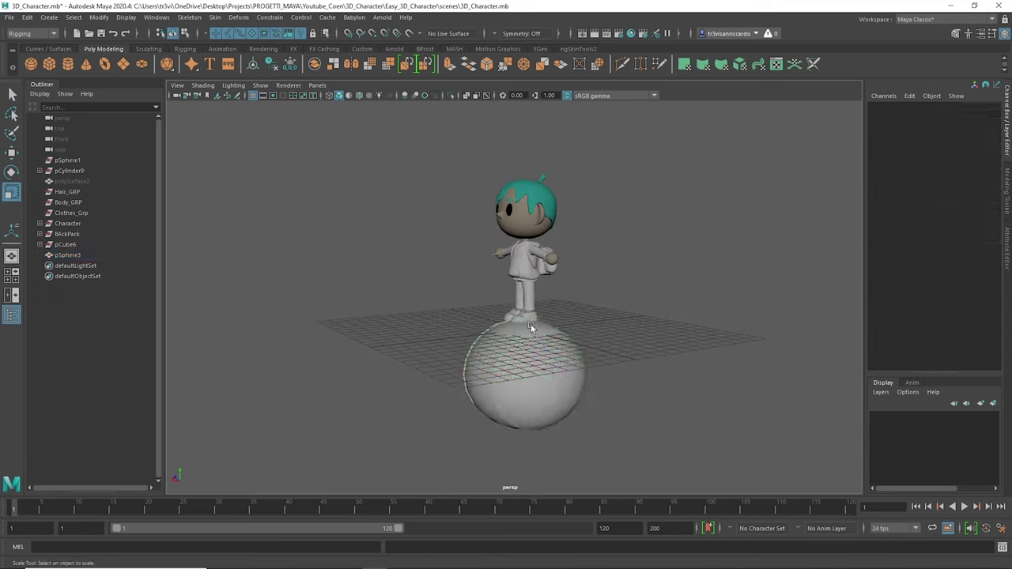
key(e)
drag(565, 275, 532, 335)
click(402, 251)
right_click(451, 282)
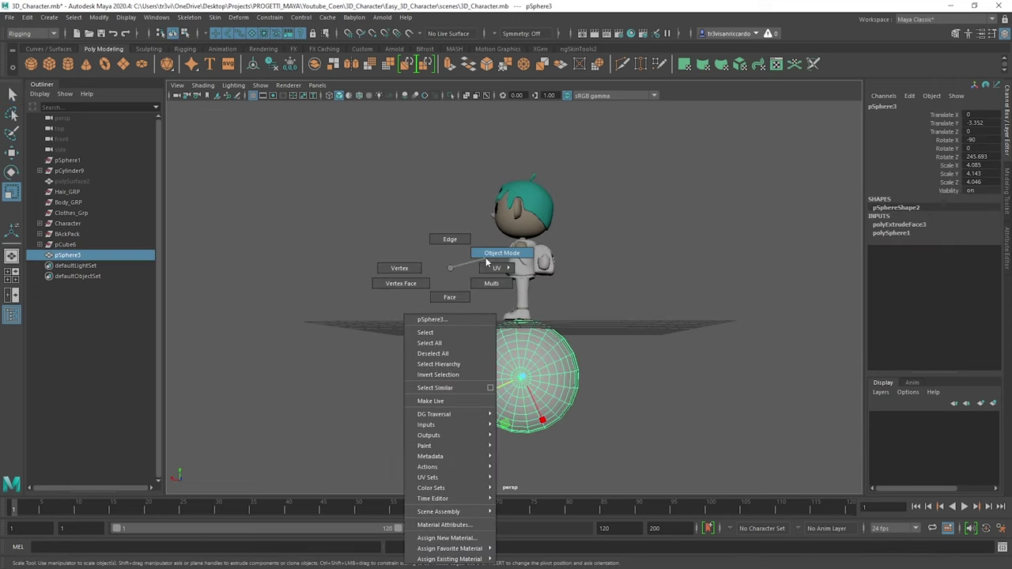
Inspect the head in isolation, then show the whole scene again.
alt+drag(507, 264, 530, 234)
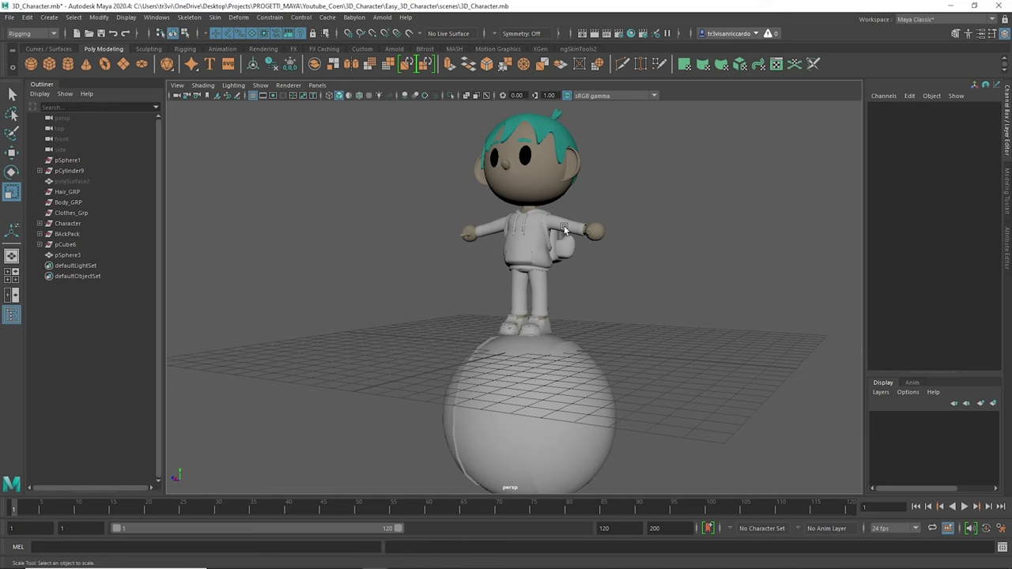
alt+drag(564, 226, 519, 288)
click(527, 131)
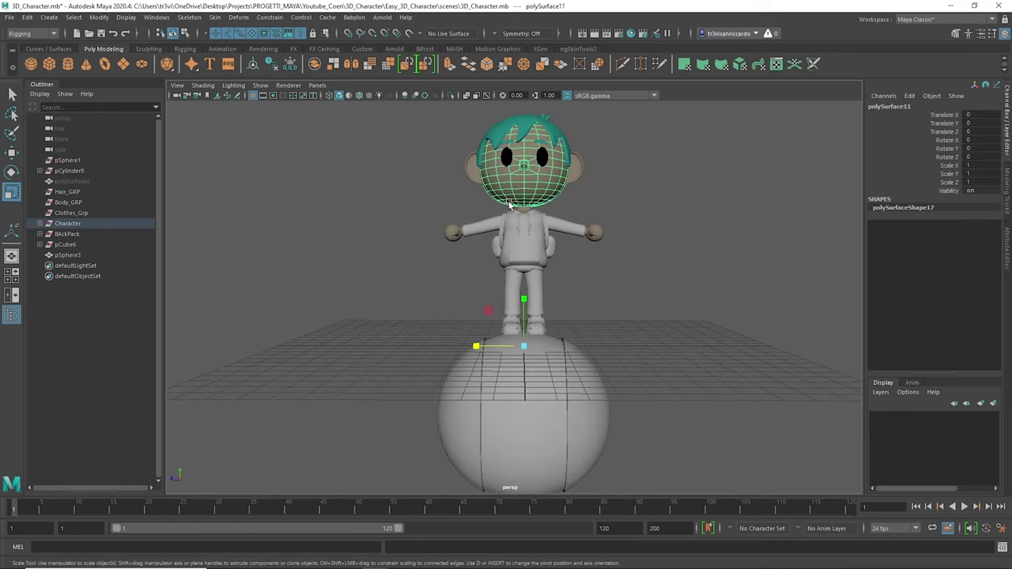
key(ctrl+1)
right_click(383, 222)
key(ctrl+1)
Check the ground sphere's edges in edge selection mode, then clear the selection.
click(491, 301)
right_click(427, 253)
click(514, 356)
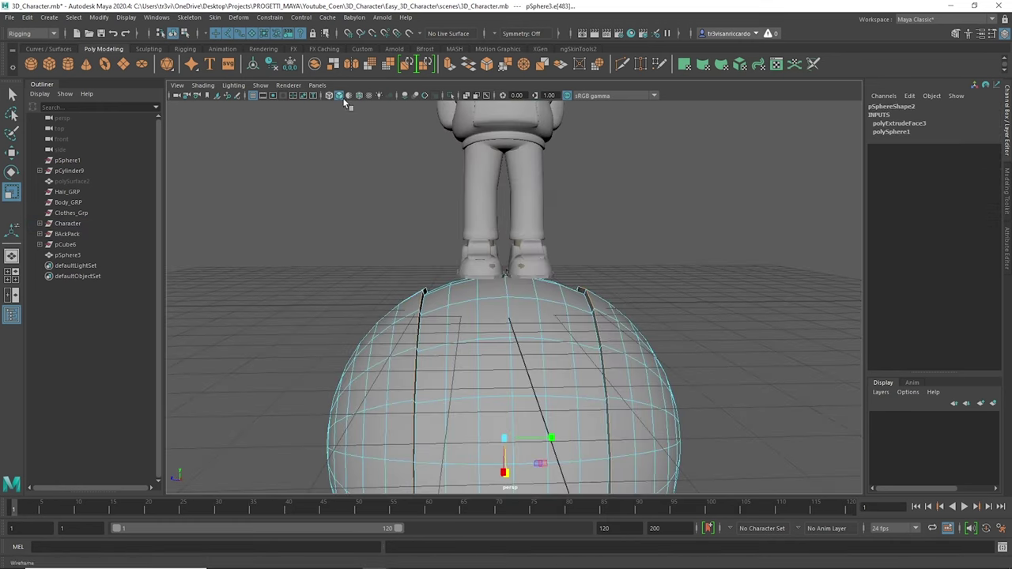
scroll(644, 262, down, 3)
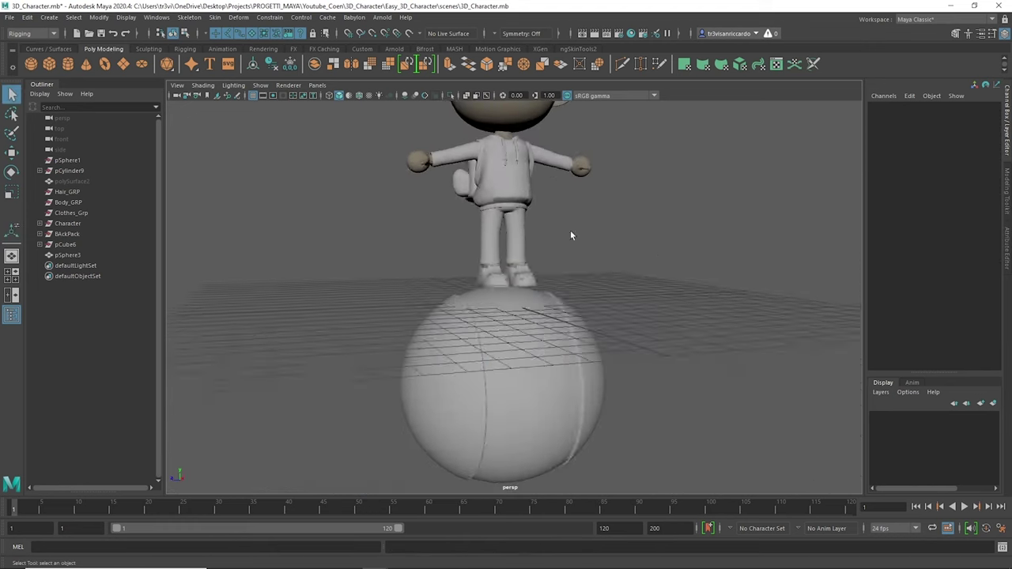
click(554, 282)
scroll(553, 282, up, 5)
Select and inspect the eyebrows, then deselect them.
click(574, 215)
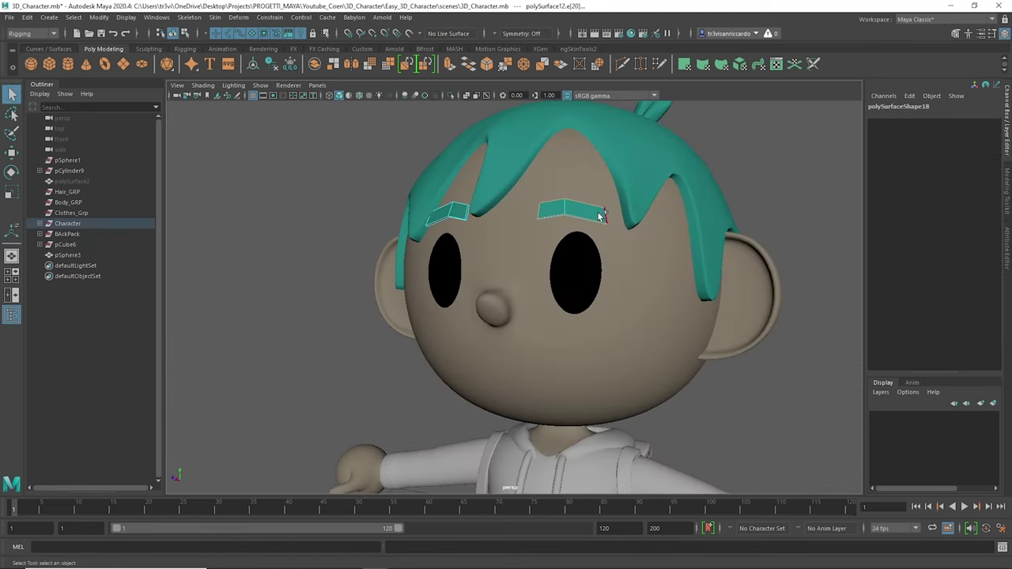
right_click(688, 305)
click(694, 174)
scroll(693, 174, down, 4)
scroll(710, 212, down, 3)
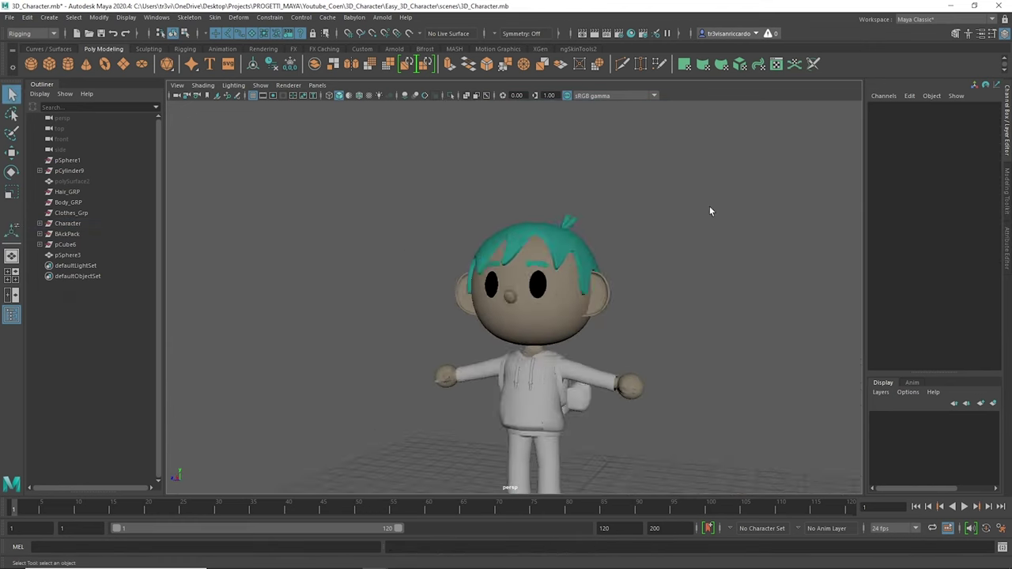
click(523, 264)
scroll(569, 220, up, 5)
scroll(557, 169, down, 5)
click(621, 225)
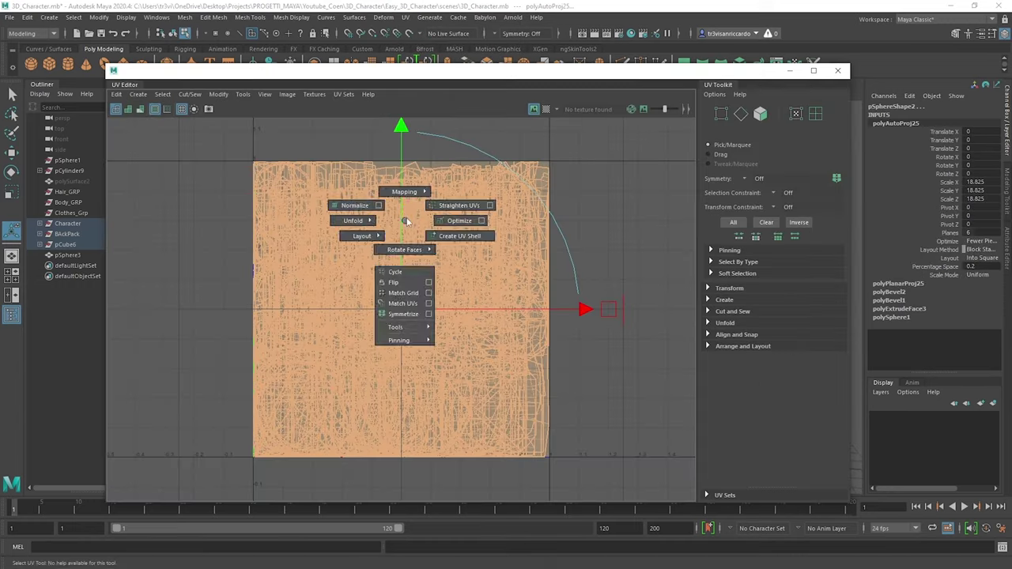
Lay out the character's UVs from the right-click UV menu, then zoom in on the sphere.
shift+right_click(470, 323)
click(426, 333)
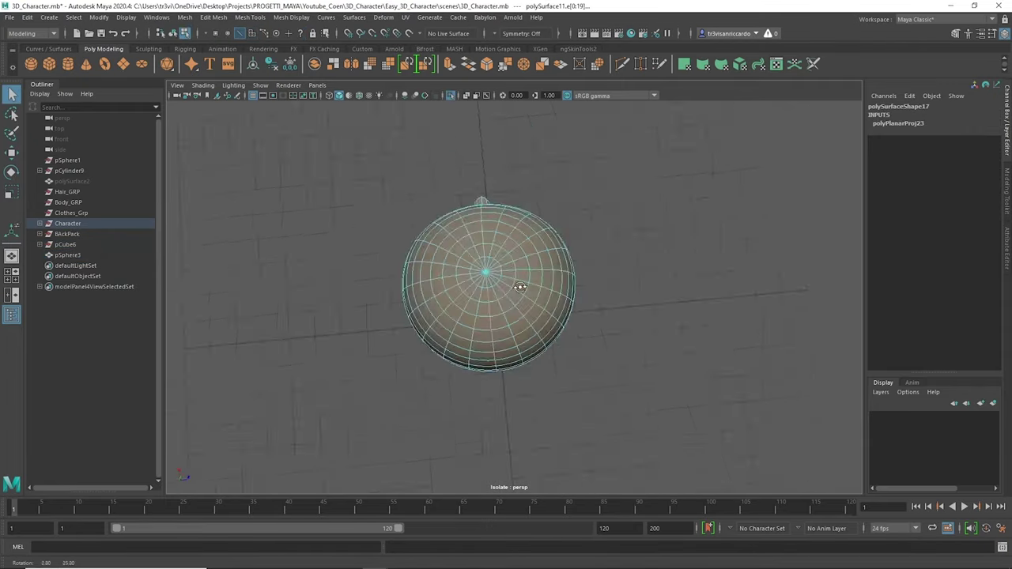
alt+drag(519, 286, 434, 188)
scroll(434, 188, up, 5)
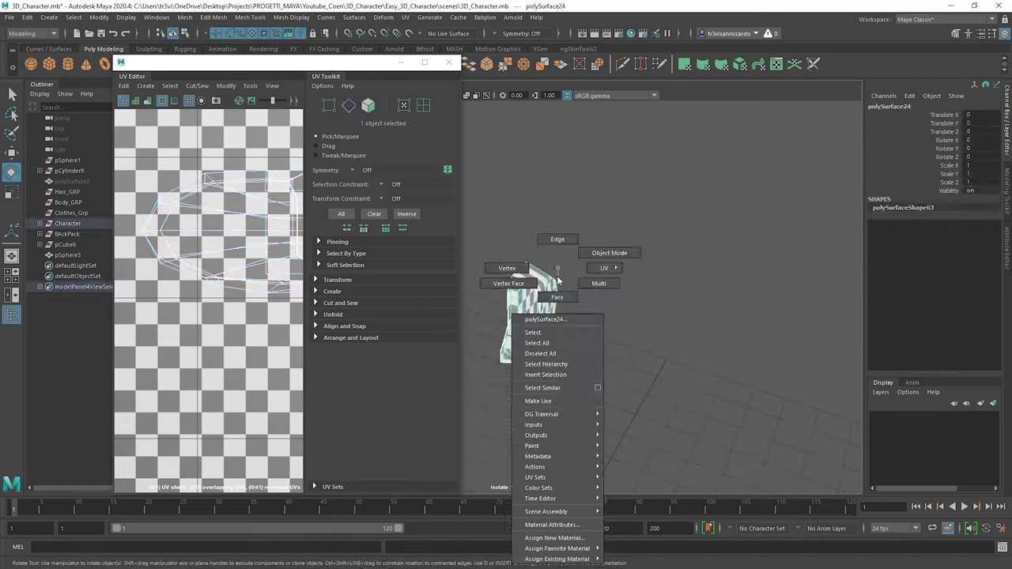
mouse_move(516, 278)
shift+right_down()
mouse_move(490, 403)
mouse_move(567, 397)
shift+right_up()
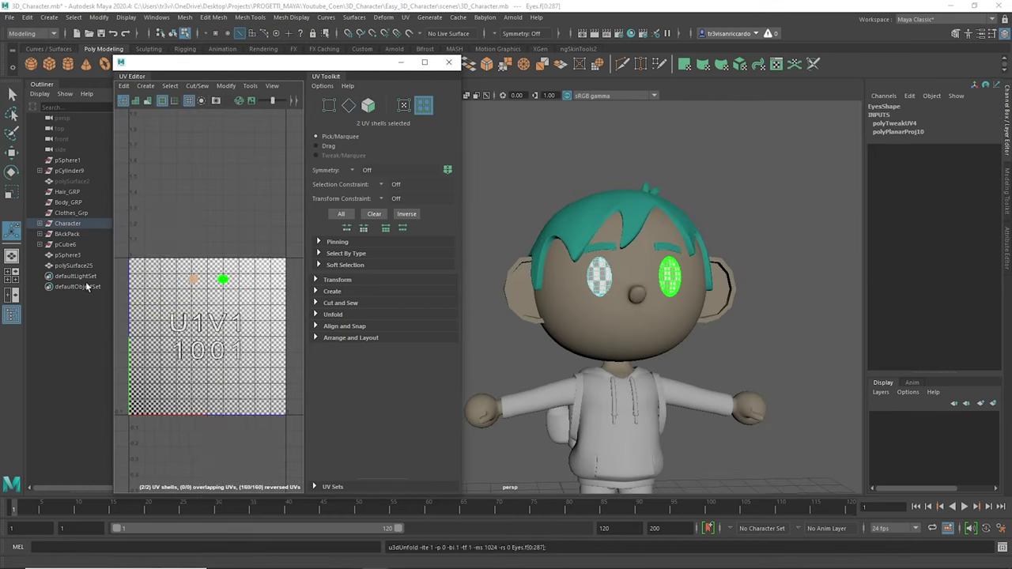
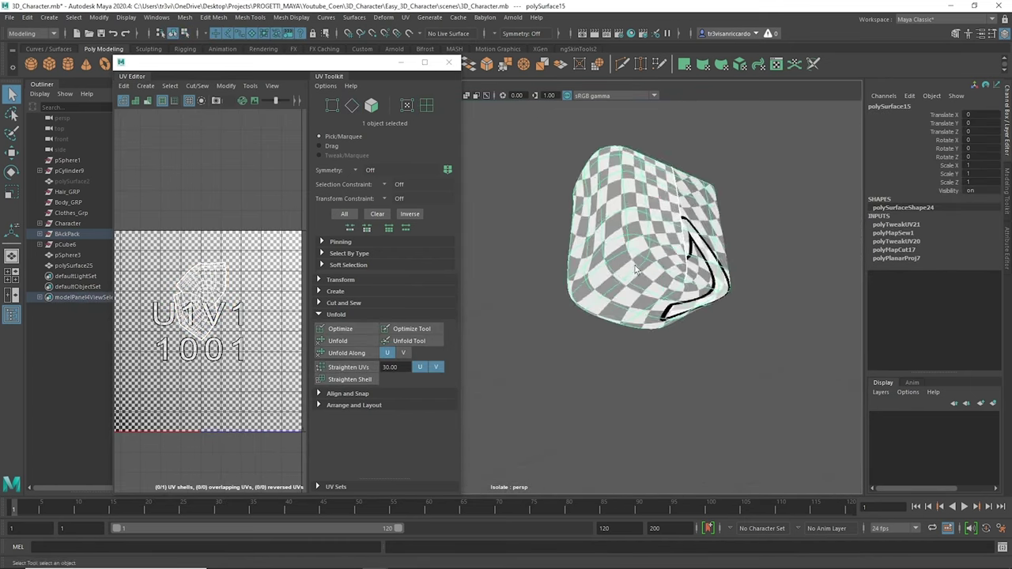
Open selection modes on the backpack piece and orbit around its pocket to view both sides.
right_click(521, 211)
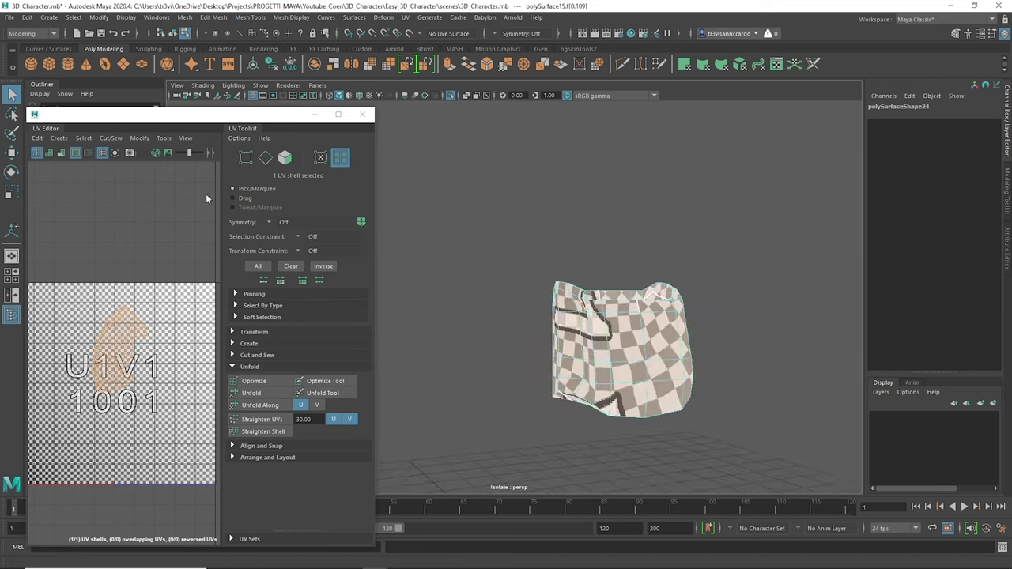
alt+drag(589, 349, 613, 364)
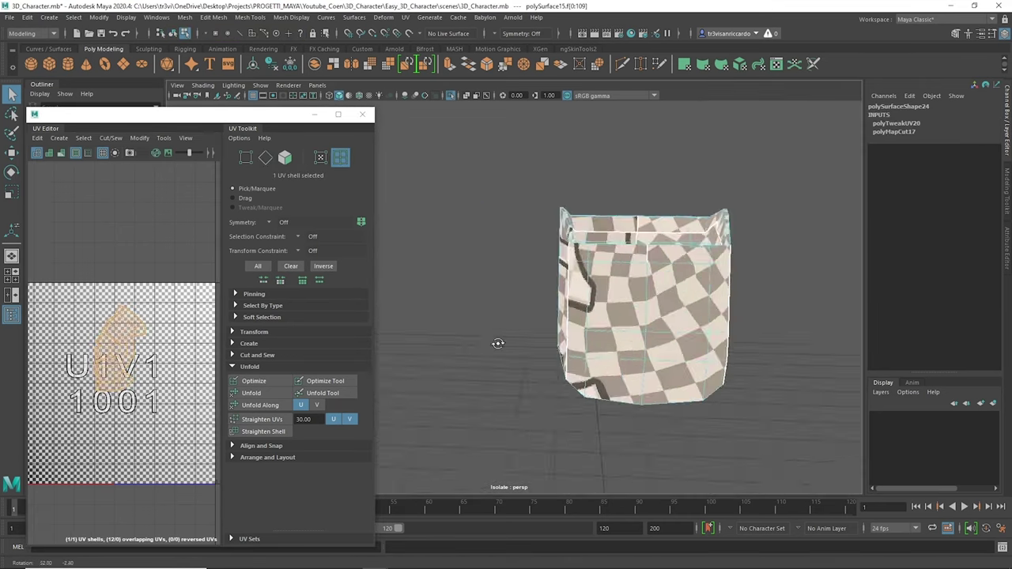
alt+drag(690, 347, 10, 328)
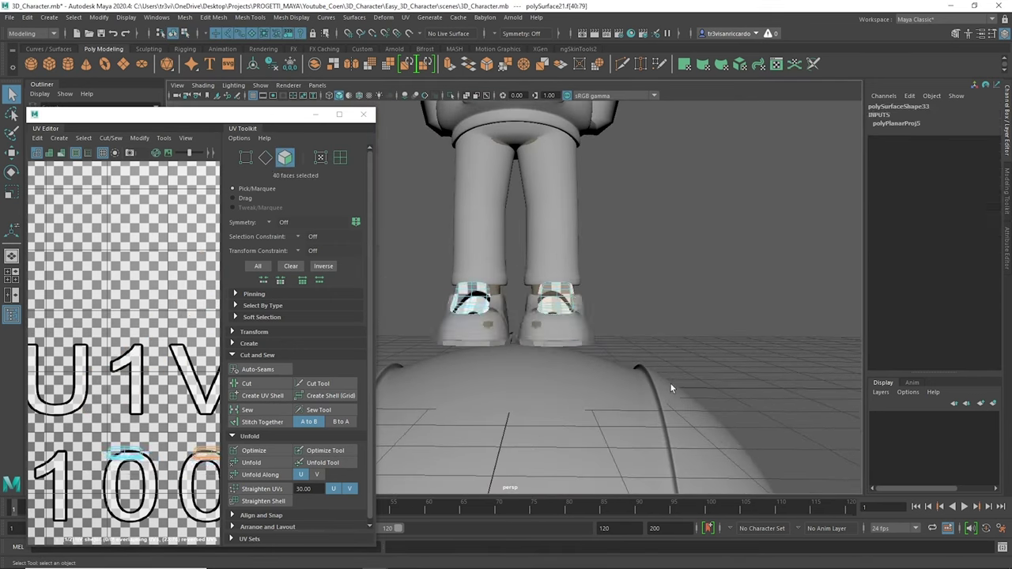
Select the whole shoe strap, isolate it with Ctrl+1, and orbit to view the strap arch.
right_drag(573, 330, 574, 302)
key(ctrl+1)
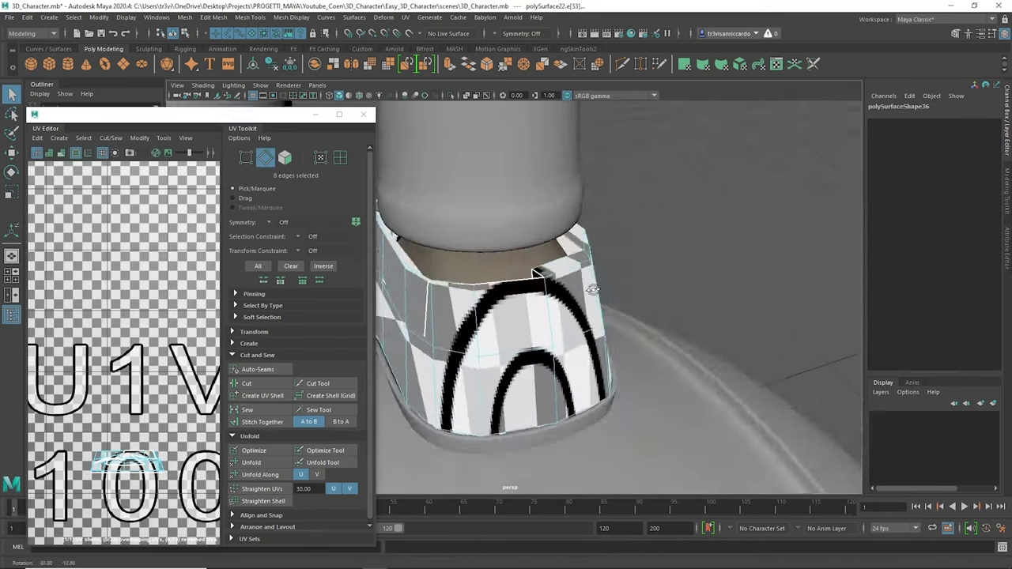
alt+drag(450, 212, 399, 200)
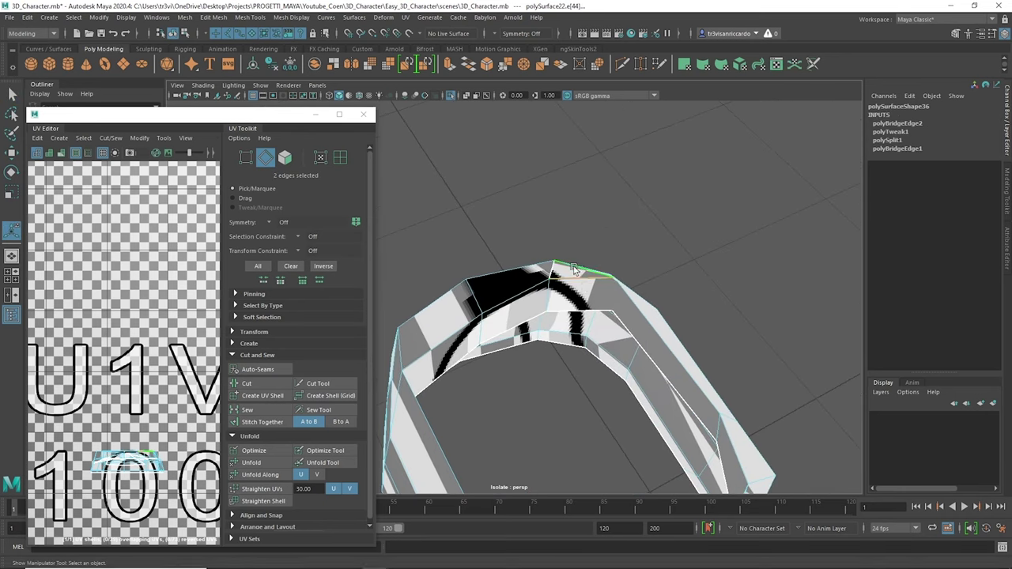
alt+drag(582, 298, 534, 311)
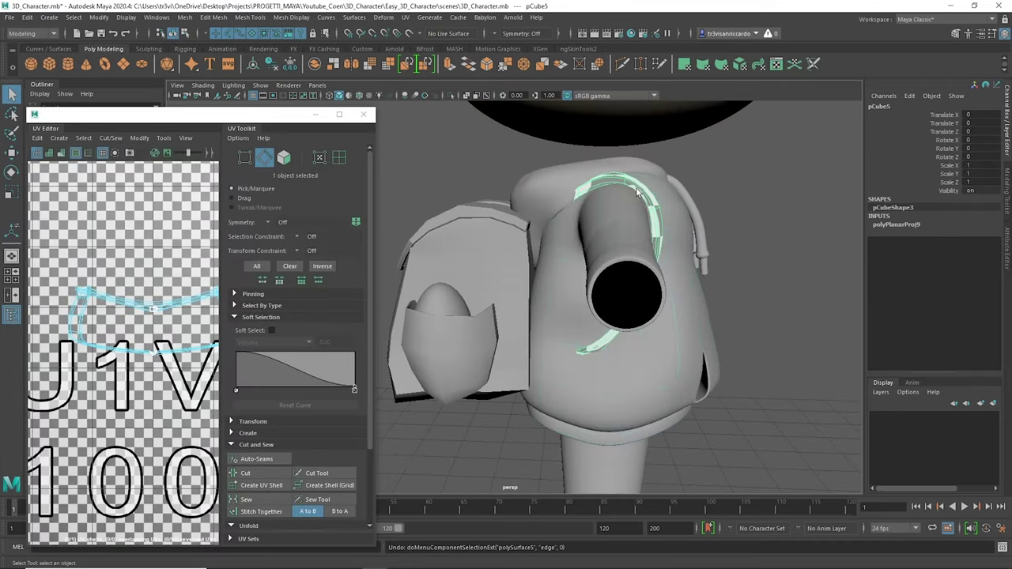
Frame and isolate the strap, then select it as a whole object.
key(f)
key(ctrl+1)
alt+drag(480, 126, 522, 237)
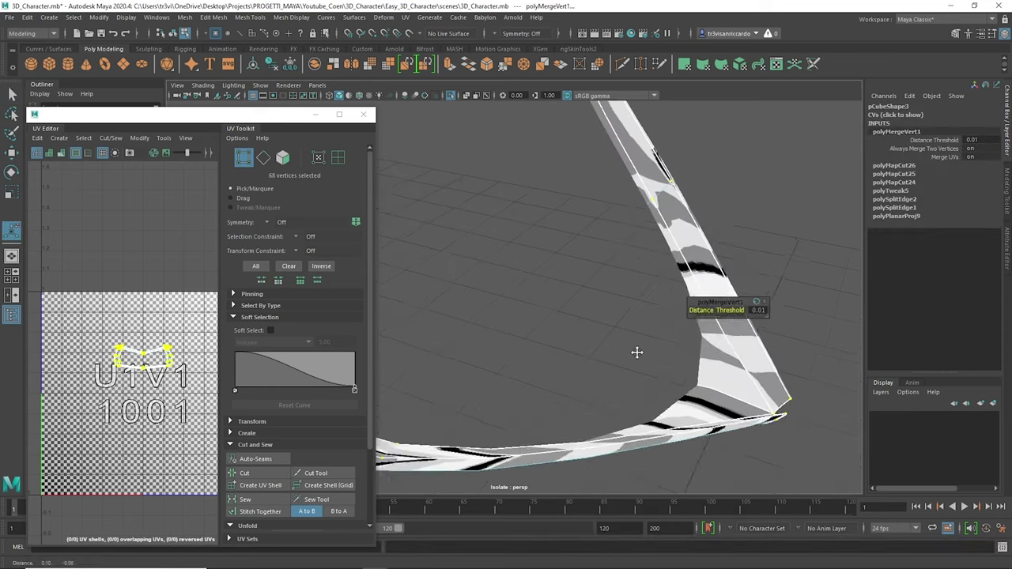
right_drag(491, 254, 497, 234)
Delete the strap's history, planar-map and lay out its UVs, then smooth the hair.
click(271, 65)
click(405, 18)
click(431, 182)
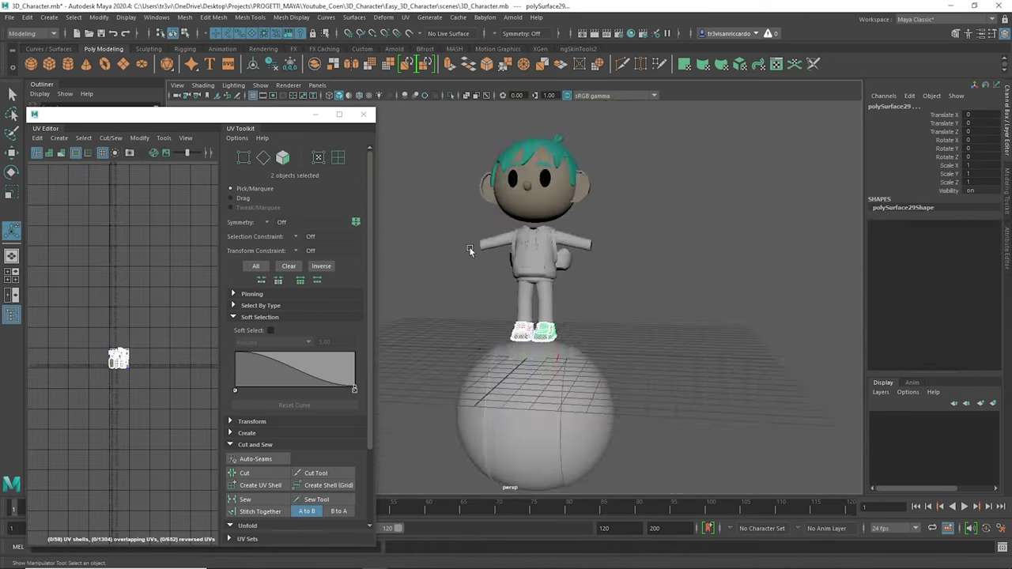
click(487, 316)
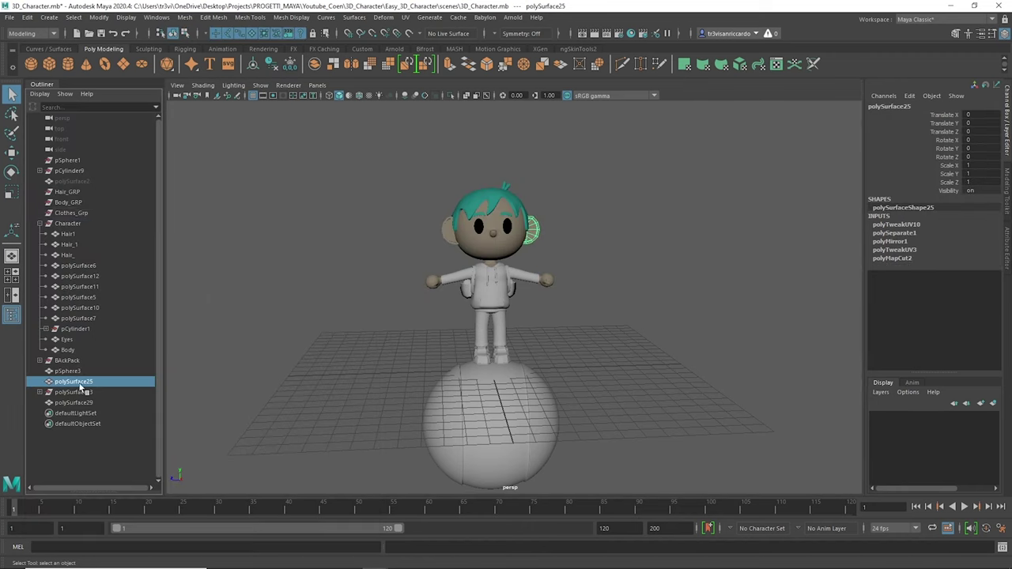
shift+right_drag(335, 193, 328, 355)
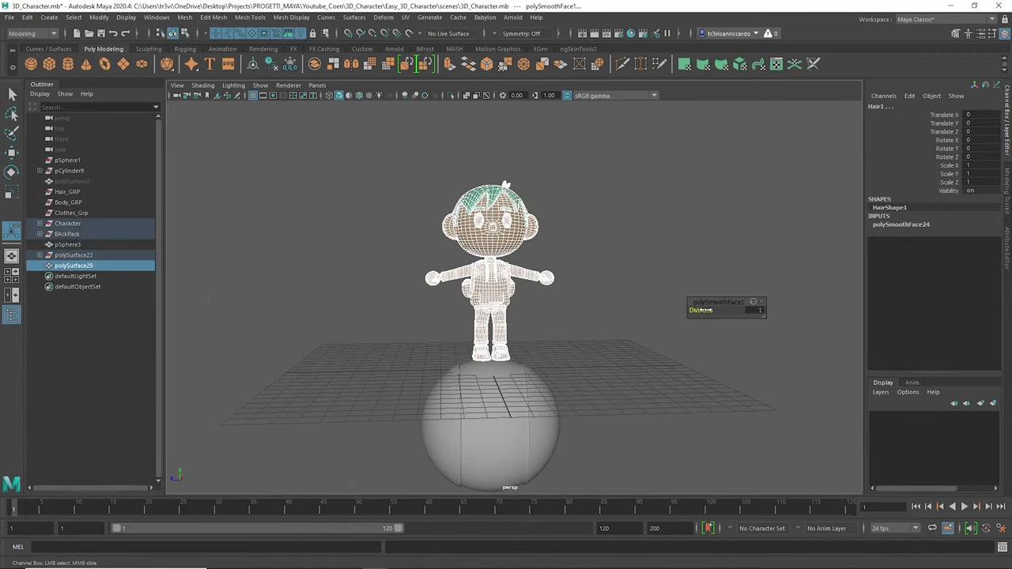
Export Selection of the left character to the 3D_Character folder as FBX export.
drag(264, 171, 293, 214)
click(10, 17)
click(68, 144)
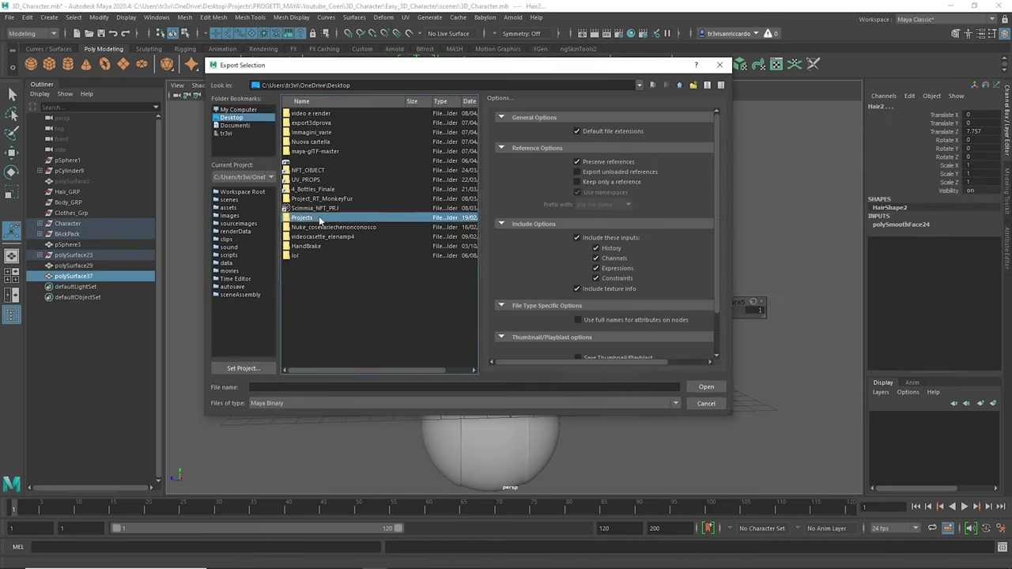
double_click(309, 113)
click(458, 402)
click(287, 467)
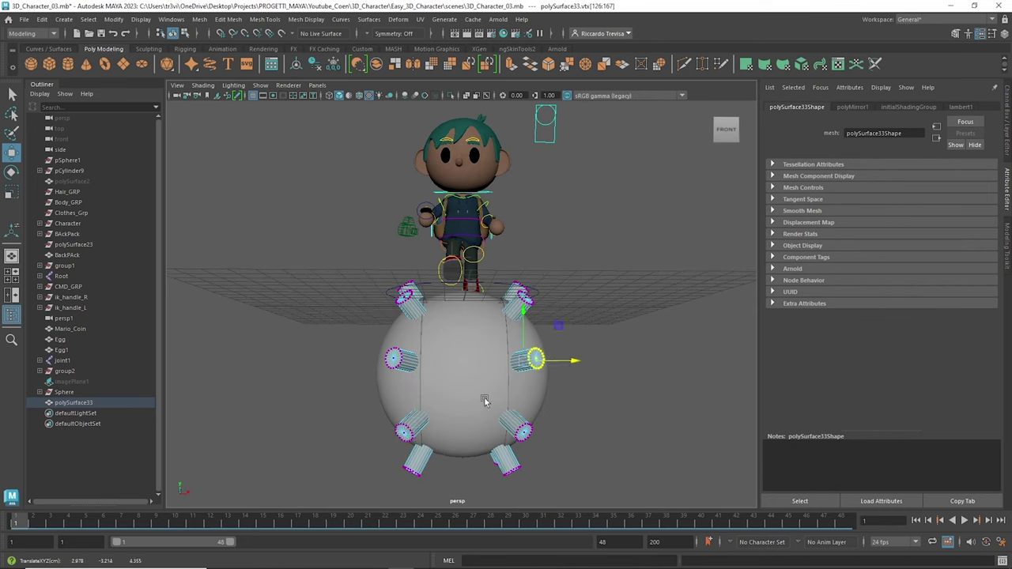
alt+drag(556, 425, 521, 326)
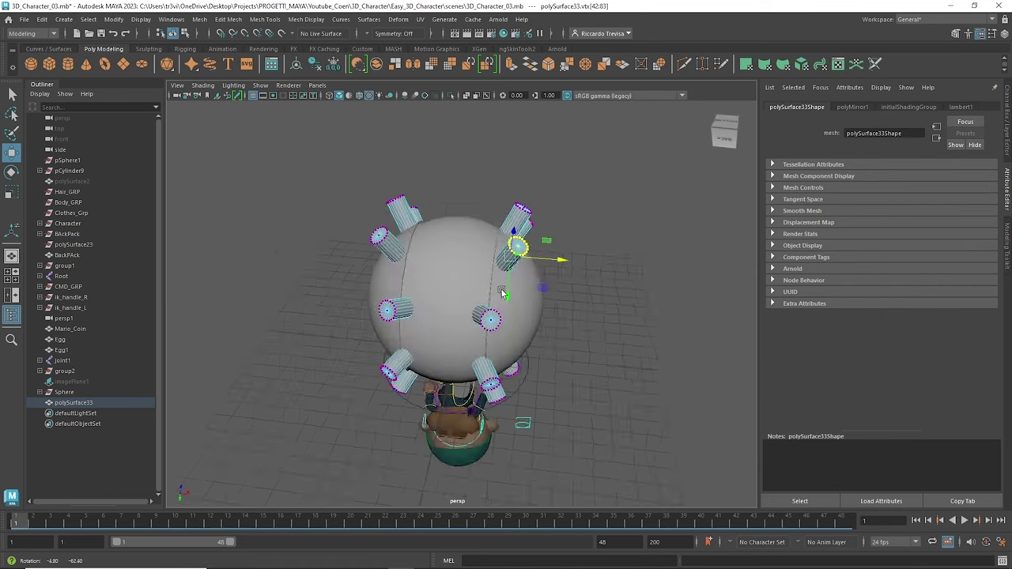
Orbit under the spiked planet and isolate the ring mesh in edge mode with the move tool.
scroll(502, 293, up, 3)
mouse_move(502, 293)
alt+mouse_down()
mouse_move(345, 306)
mouse_move(554, 214)
mouse_move(472, 301)
alt+mouse_up()
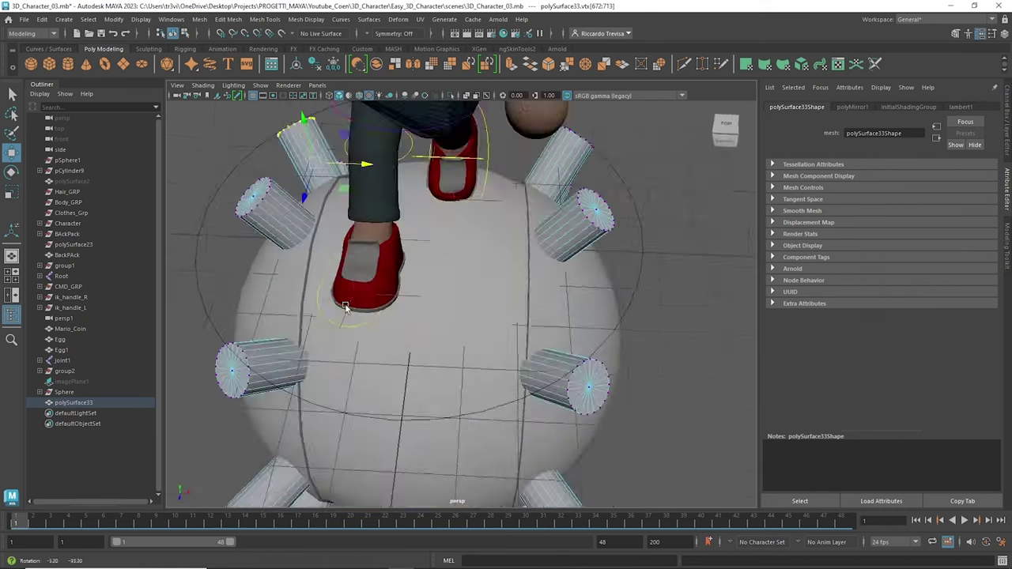
scroll(472, 302, down, 3)
key(F8)
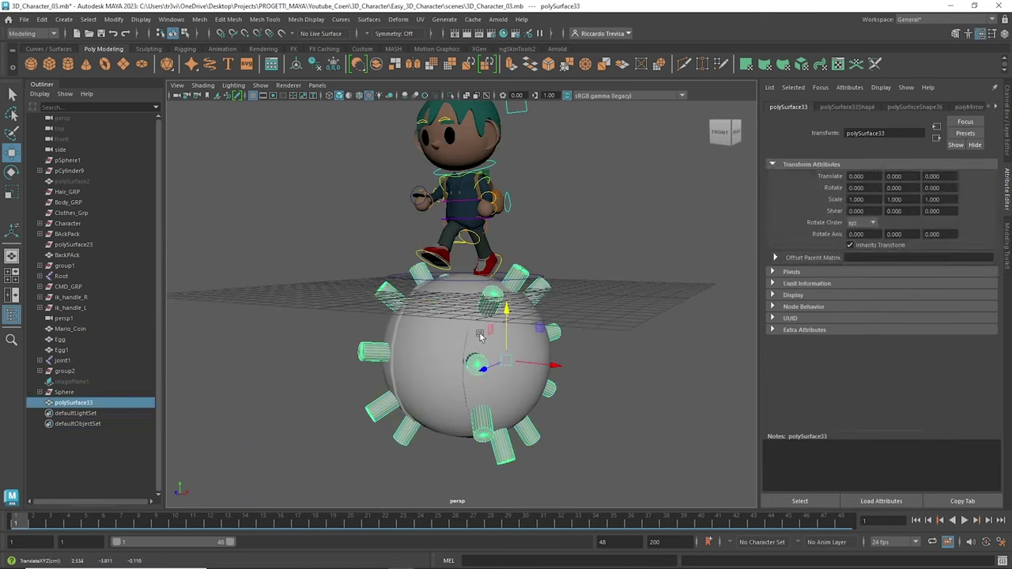
right_drag(479, 336, 465, 340)
key(w)
key(ctrl+1)
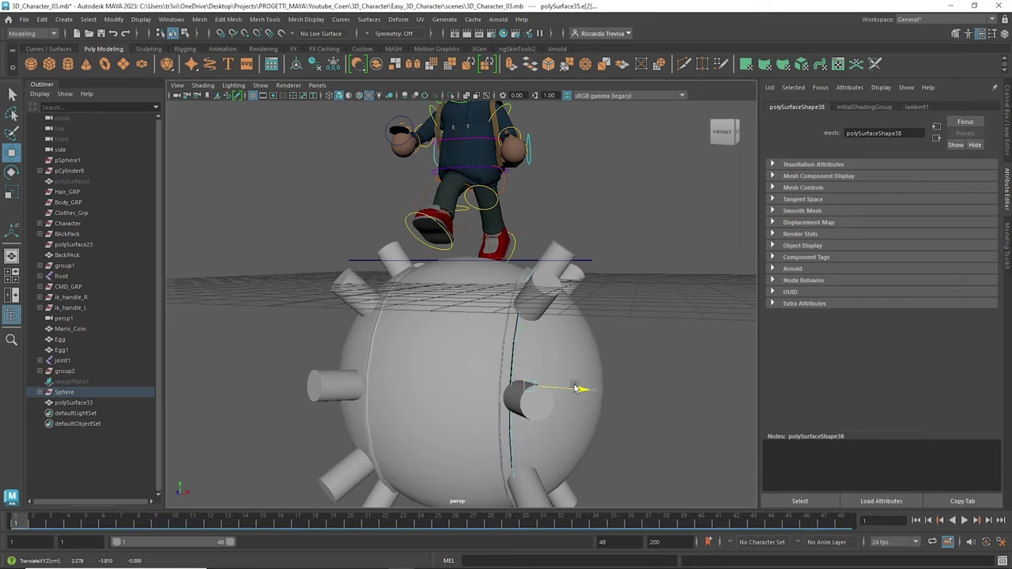
Inspect the ring's edges, return to object selection, deselect all, and view the new platonic solid.
mouse_move(524, 283)
alt+mouse_down()
mouse_move(635, 282)
mouse_move(597, 314)
alt+mouse_up()
click(635, 282)
right_drag(678, 276, 715, 280)
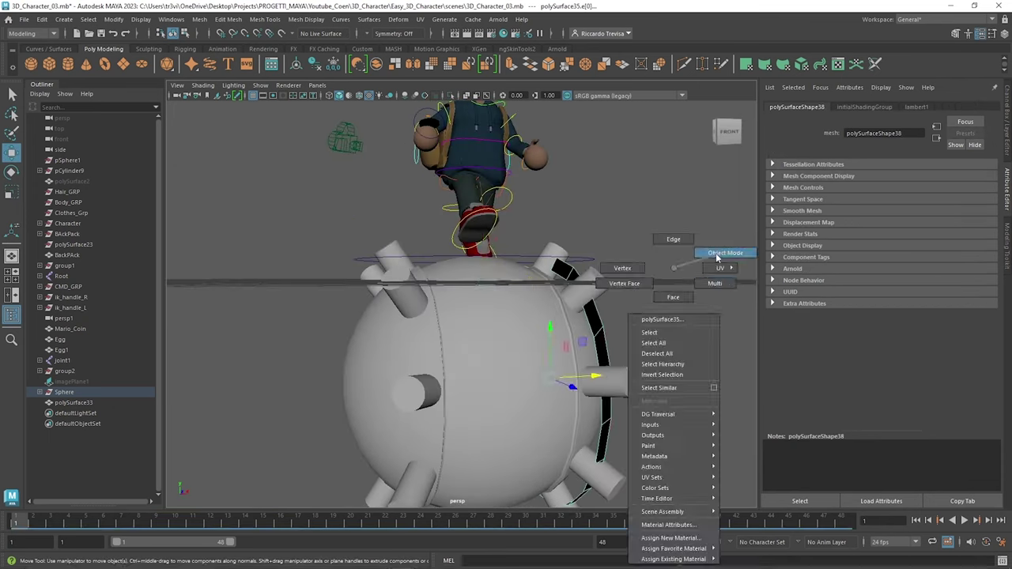
alt+drag(623, 217, 554, 237)
click(463, 361)
key(q)
mouse_move(464, 361)
alt+mouse_down()
mouse_move(407, 275)
mouse_move(543, 214)
mouse_move(298, 228)
mouse_move(349, 260)
mouse_move(341, 245)
mouse_move(335, 260)
alt+mouse_up()
click(298, 227)
alt+drag(402, 233, 432, 311)
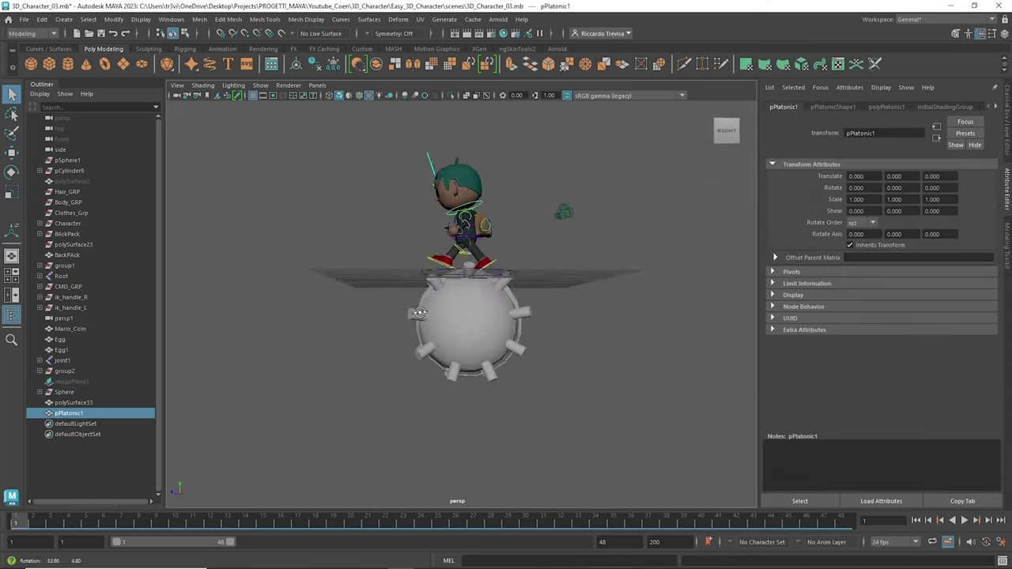
Place and rotate the platonic rock on the planet, then select another rock.
right_drag(422, 250, 363, 250)
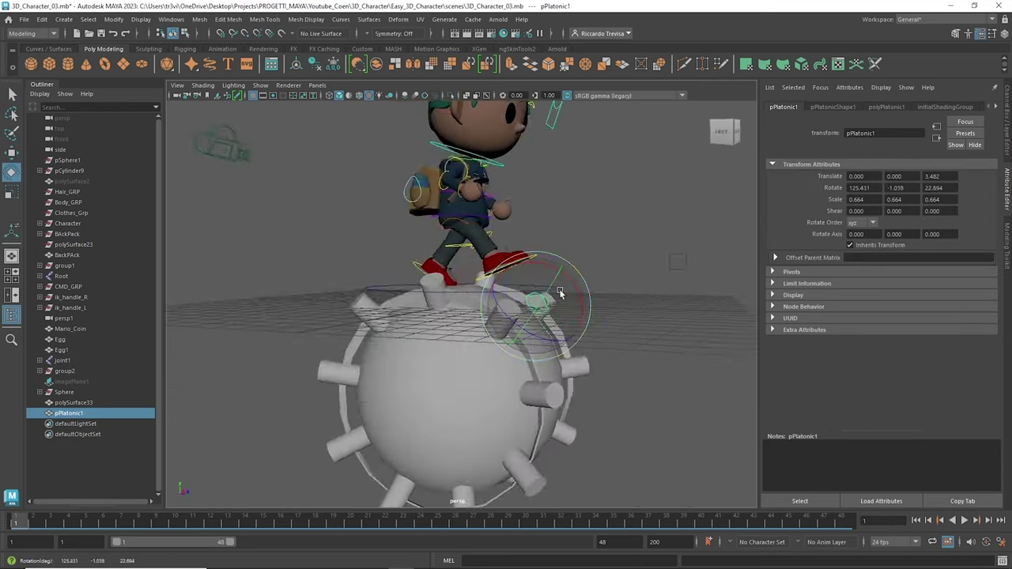
alt+drag(403, 338, 480, 359)
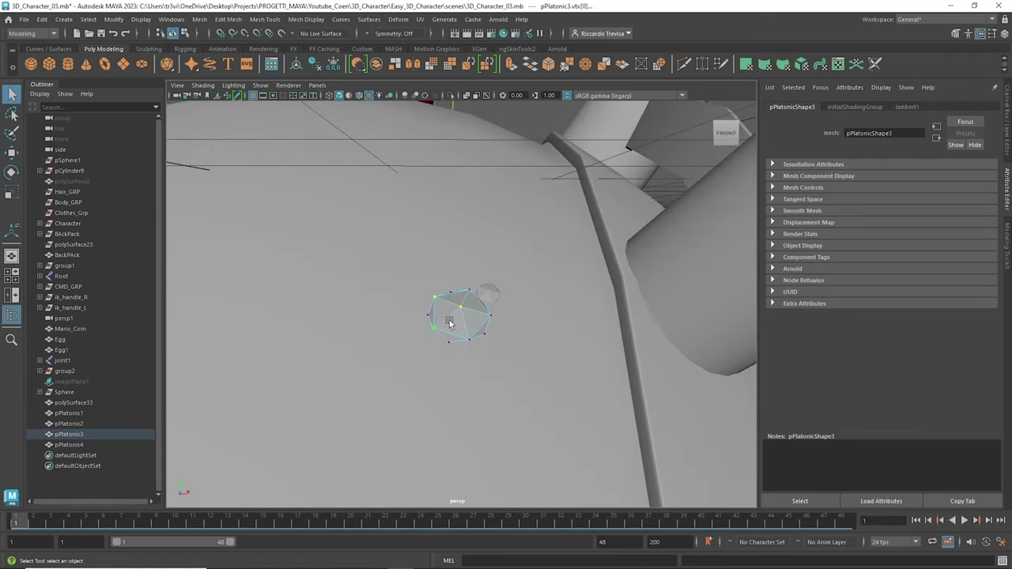
right_drag(505, 268, 451, 255)
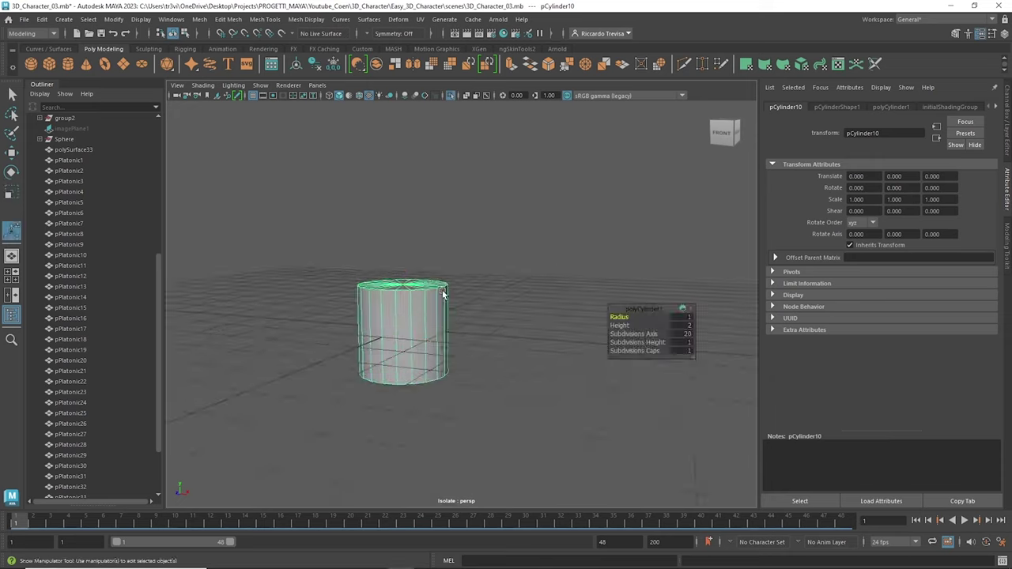
Cut new edge loops into the cylinder and scale its top vertices into a tapered grass blade.
right_click(509, 261)
click(507, 230)
alt+drag(469, 272, 512, 334)
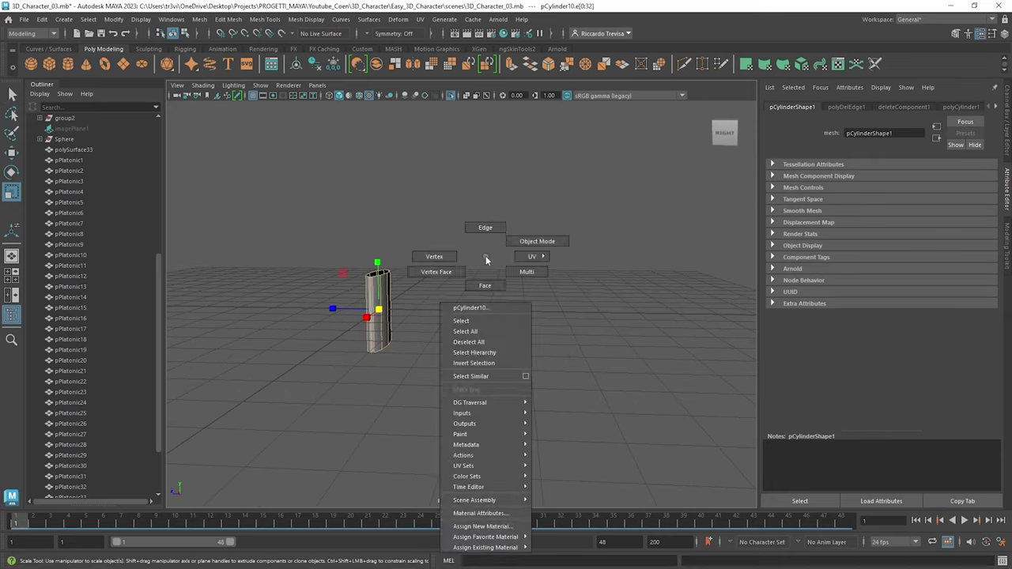
click(486, 259)
drag(297, 243, 395, 286)
key(r)
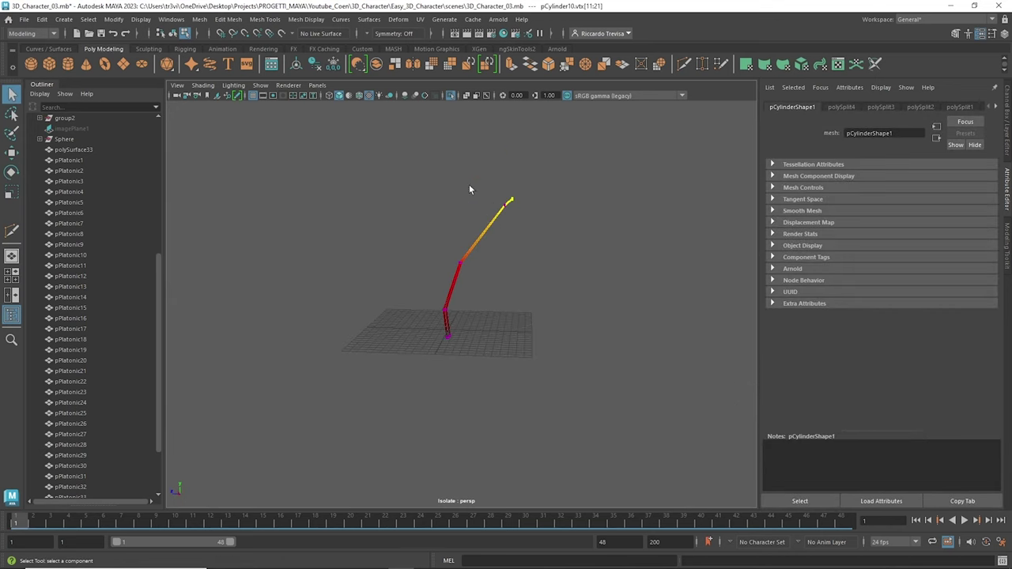
Show the whole scene again and duplicate and rotate the grass blade near the planet surface.
click(478, 226)
key(ctrl+1)
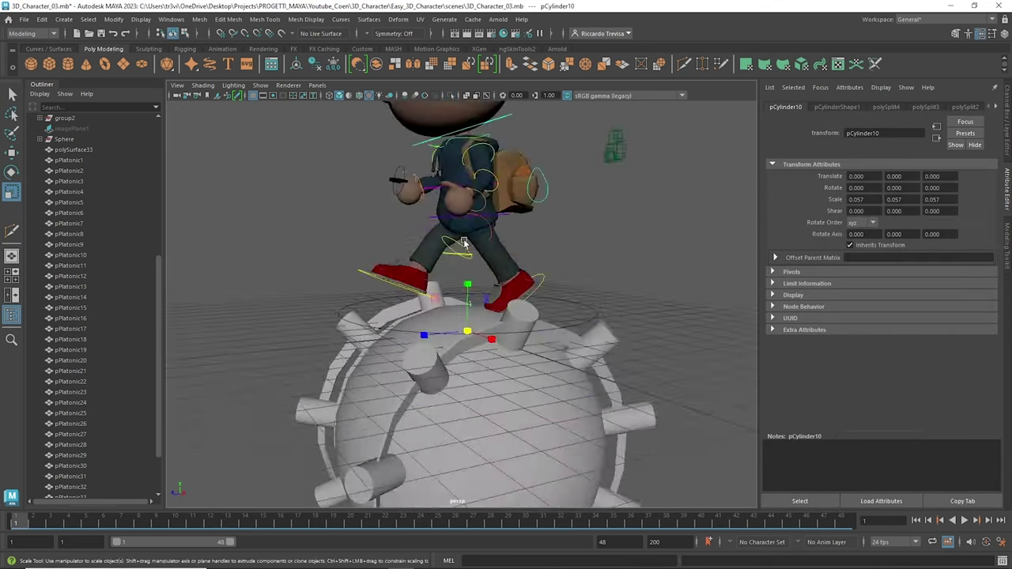
key(f)
mouse_move(514, 246)
alt+mouse_down()
mouse_move(496, 319)
mouse_move(537, 332)
mouse_move(564, 353)
mouse_move(557, 367)
mouse_move(446, 380)
mouse_move(451, 400)
mouse_move(368, 361)
alt+mouse_up()
click(546, 332)
key(r)
key(e)
Box-select the grass blades and group them into a tuft with Ctrl+G.
click(364, 269)
alt+drag(364, 270, 427, 280)
mouse_move(428, 281)
mouse_down()
mouse_move(508, 318)
mouse_move(442, 332)
mouse_up()
scroll(433, 325, up, 3)
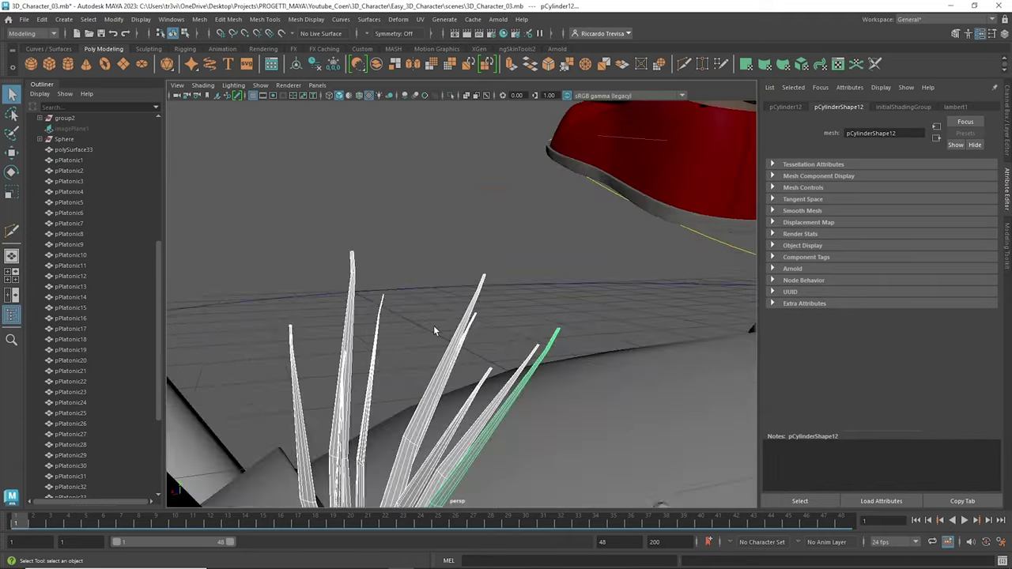
scroll(434, 325, down, 8)
key(ctrl+g)
key(q)
Duplicate the tuft and move and tilt the copy onto the planet surface.
key(ctrl+d)
mouse_move(474, 309)
alt+mouse_down()
mouse_move(381, 361)
mouse_move(412, 340)
alt+mouse_up()
key(w)
key(e)
mouse_move(411, 340)
alt+mouse_down()
mouse_move(444, 319)
mouse_move(411, 325)
alt+mouse_up()
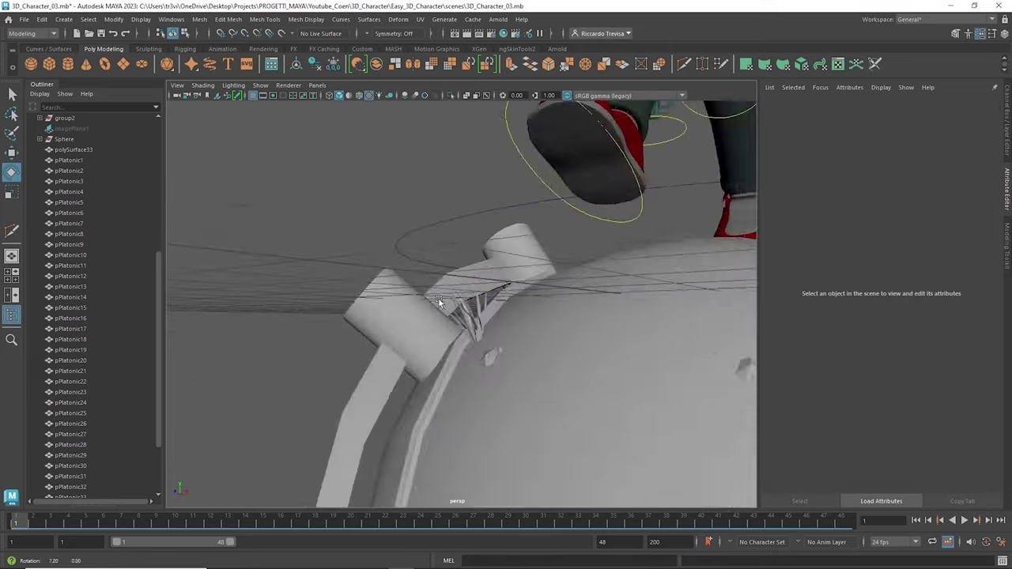
scroll(370, 333, down, 5)
key(q)
alt+drag(459, 251, 411, 301)
Make further tuft copies, repositioning, scaling and rotating them to match the surface.
key(ctrl+d)
key(e)
mouse_move(443, 261)
alt+mouse_down()
mouse_move(364, 185)
mouse_move(434, 363)
mouse_move(406, 306)
alt+mouse_up()
key(ctrl+d)
key(ctrl+d)
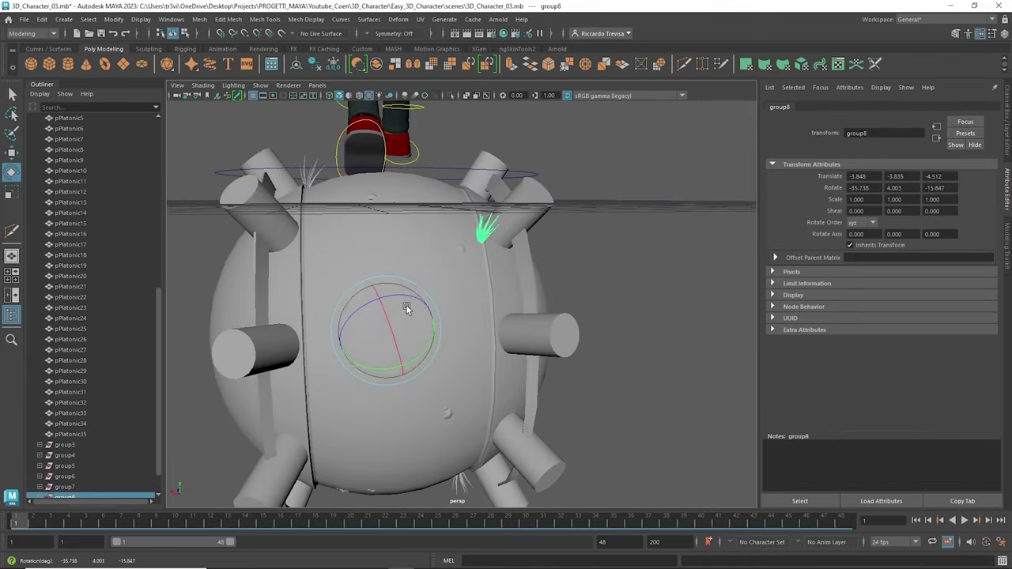
mouse_move(360, 348)
alt+mouse_down()
mouse_move(356, 336)
mouse_move(290, 338)
alt+mouse_up()
key(r)
scroll(234, 291, up, 5)
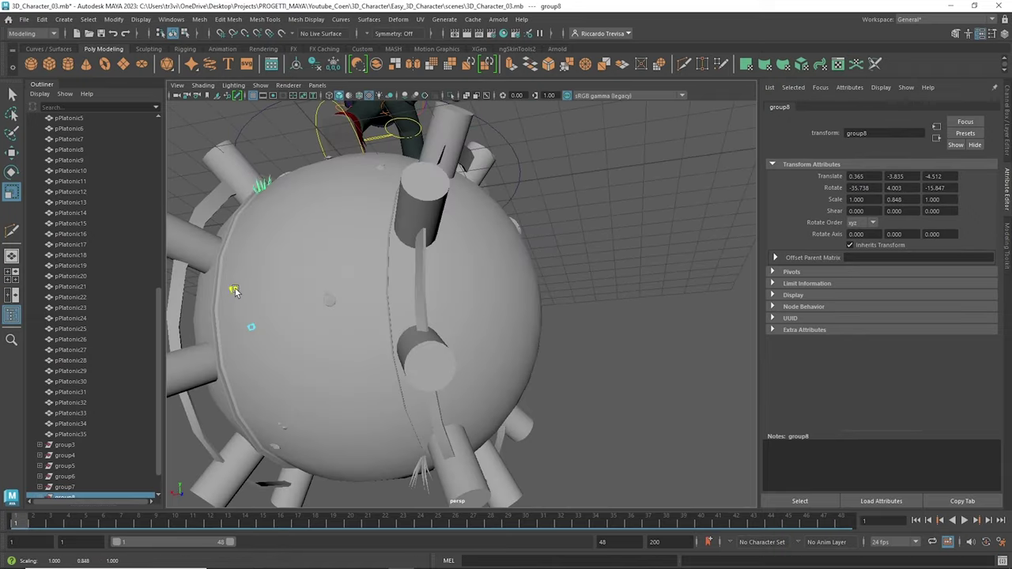
mouse_move(237, 273)
alt+mouse_down()
mouse_move(492, 357)
mouse_move(459, 228)
mouse_move(473, 297)
mouse_move(500, 345)
mouse_move(443, 348)
mouse_move(535, 326)
alt+mouse_up()
key(e)
Duplicate one more tuft, shrink it and settle it on the planet, then select the spike cylinders.
key(ctrl+d)
key(w)
alt+drag(275, 100, 406, 309)
drag(452, 282, 442, 300)
key(w)
mouse_move(560, 377)
alt+mouse_down()
mouse_move(522, 316)
mouse_move(550, 298)
mouse_move(554, 328)
mouse_move(565, 259)
alt+mouse_up()
scroll(550, 298, down, 5)
click(549, 298)
key(q)
click(484, 320)
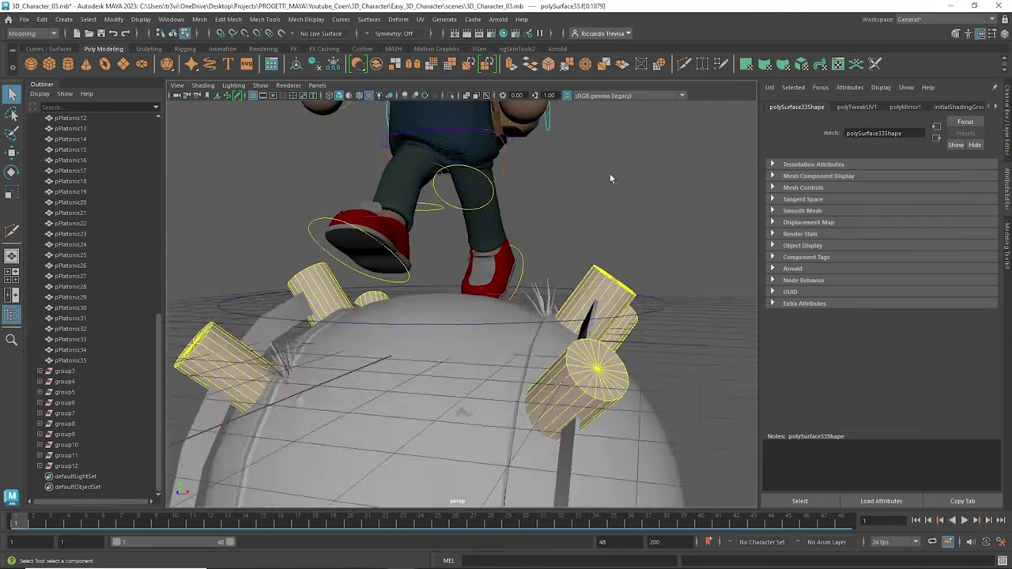
mouse_move(366, 369)
alt+mouse_down()
mouse_move(514, 224)
mouse_move(324, 220)
alt+mouse_up()
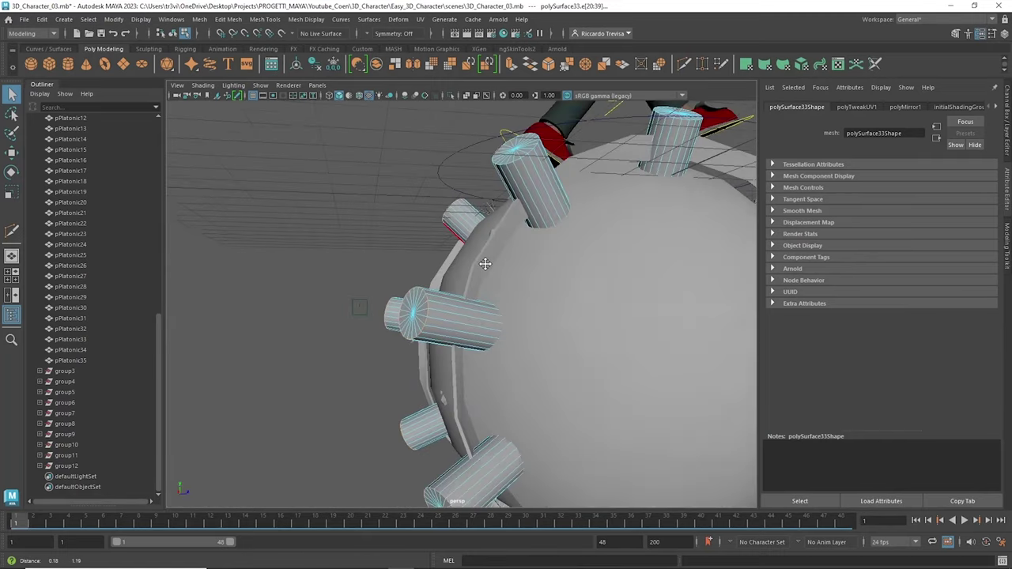
Bevel the spike cylinders with Fraction 0.3 and 2 Segments.
double_click(548, 64)
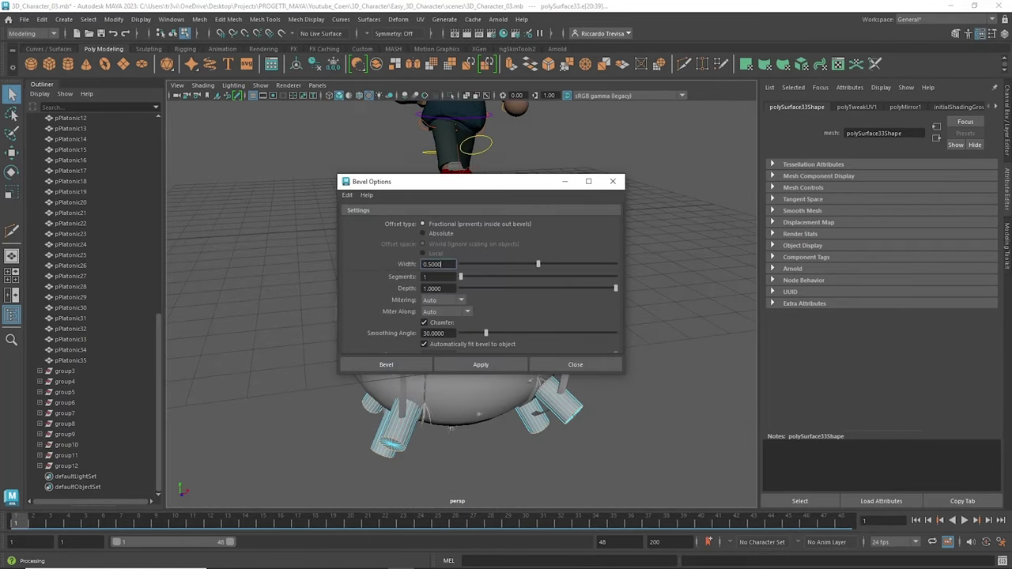
click(481, 365)
click(613, 181)
alt+drag(602, 255, 581, 202)
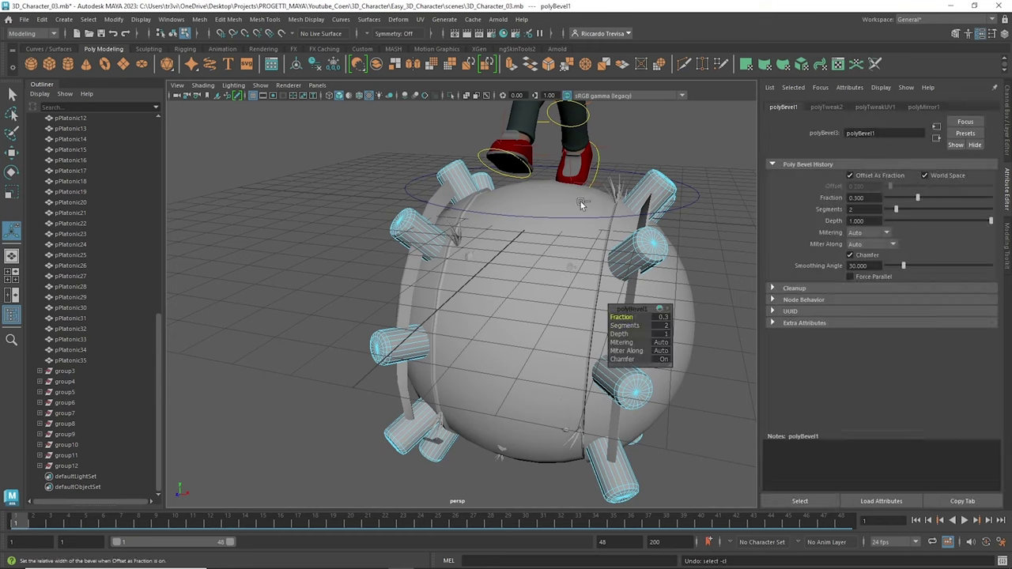
mouse_move(621, 316)
alt+mouse_down()
mouse_move(474, 301)
mouse_move(554, 316)
alt+mouse_up()
Select the planet's ring seam edges and bevel them as well.
click(696, 443)
mouse_move(554, 317)
alt+right_down()
mouse_move(386, 252)
mouse_move(381, 189)
alt+right_up()
alt+drag(381, 189, 475, 237)
mouse_move(475, 237)
alt+right_down()
mouse_move(506, 221)
mouse_move(546, 71)
alt+right_up()
click(545, 71)
mouse_move(335, 140)
alt+right_down()
mouse_move(385, 210)
mouse_move(354, 238)
alt+right_up()
click(384, 211)
alt+drag(436, 405, 355, 272)
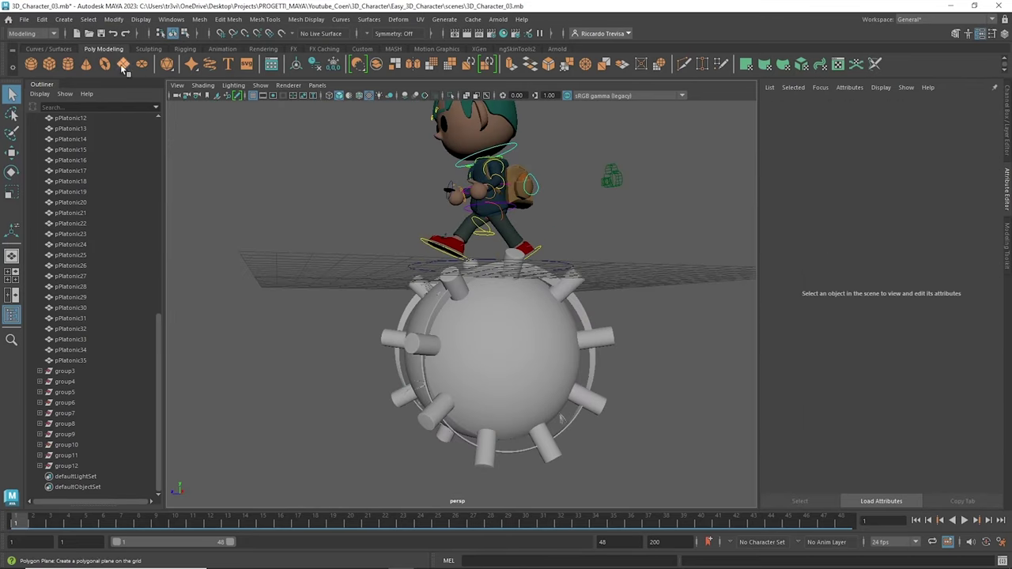
Create a polygon disc, soft-bend its lower edge downward, and combine the wing discs with the cylinder body.
click(141, 63)
drag(504, 392, 506, 431)
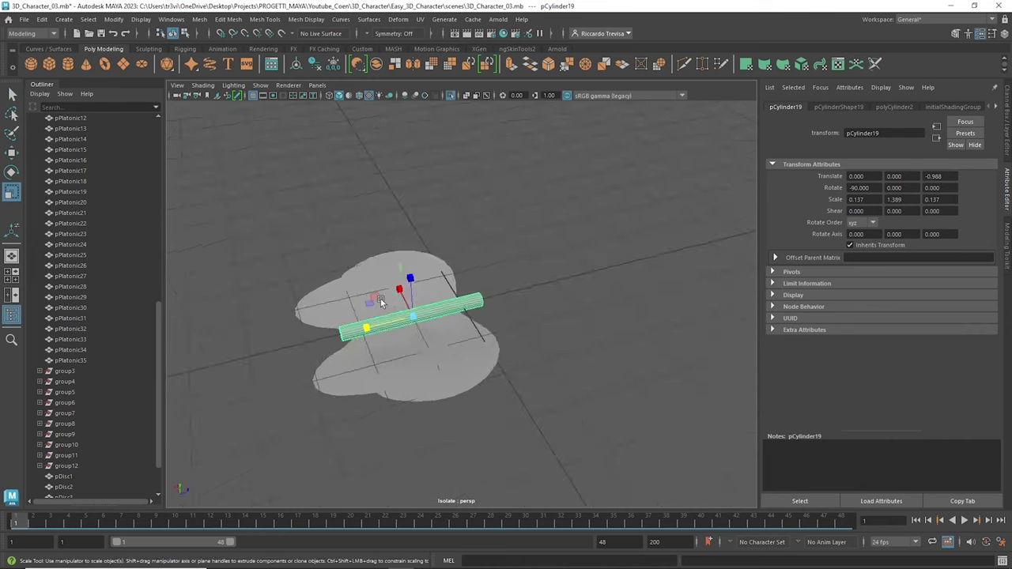
click(377, 65)
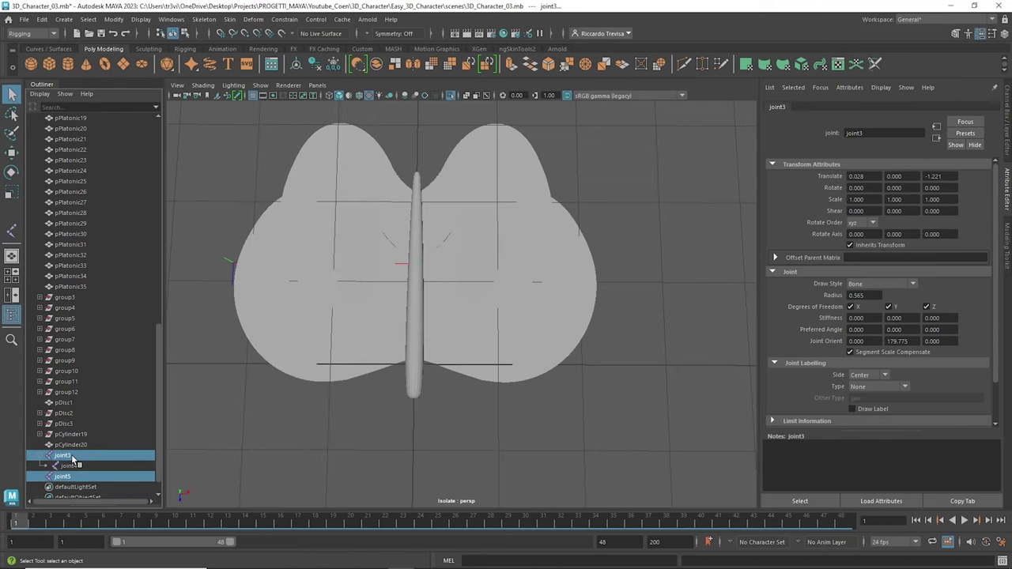
Select the butterfly mesh, pCylinder20 and joint3 and group them with Ctrl+G.
alt+drag(252, 261, 471, 104)
key(Return)
click(260, 84)
click(293, 277)
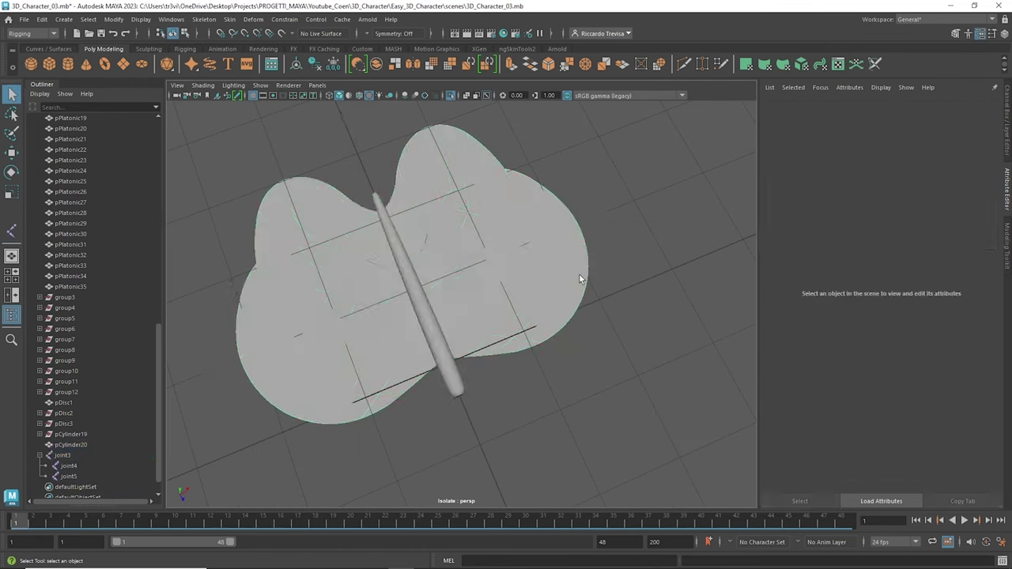
click(71, 444)
ctrl+click(63, 456)
key(ctrl+g)
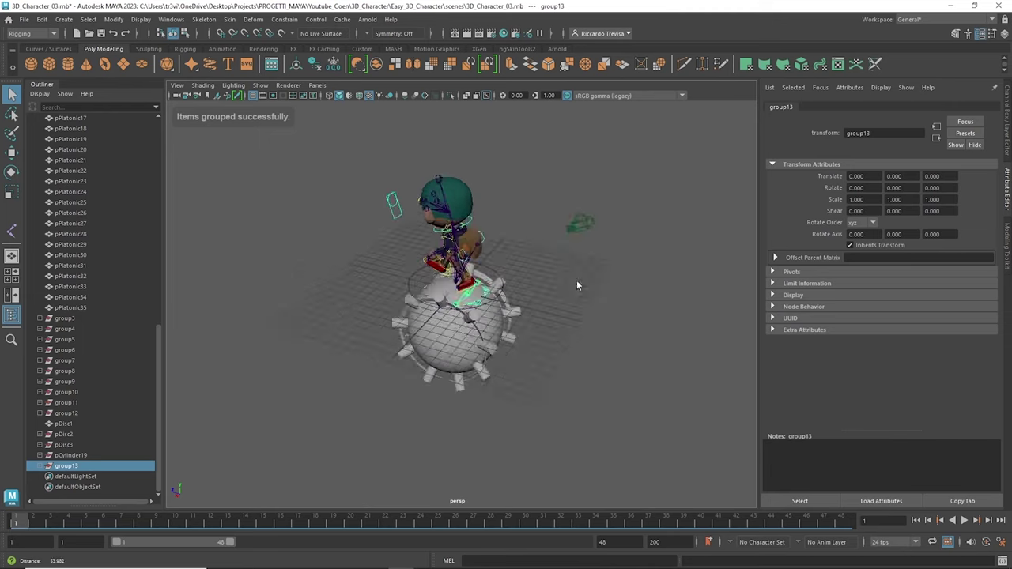
key(f)
key(q)
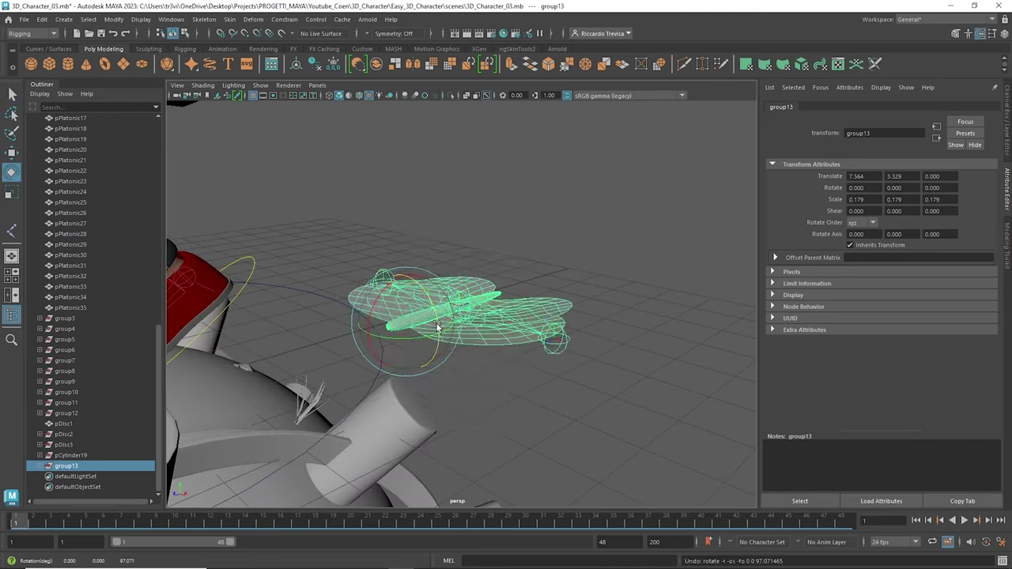
Undo back through the group moves and joint changes to the unrigged butterfly.
key(ctrl+z)
key(ctrl+z)
key(ctrl+z)
key(ctrl+z)
key(ctrl+z)
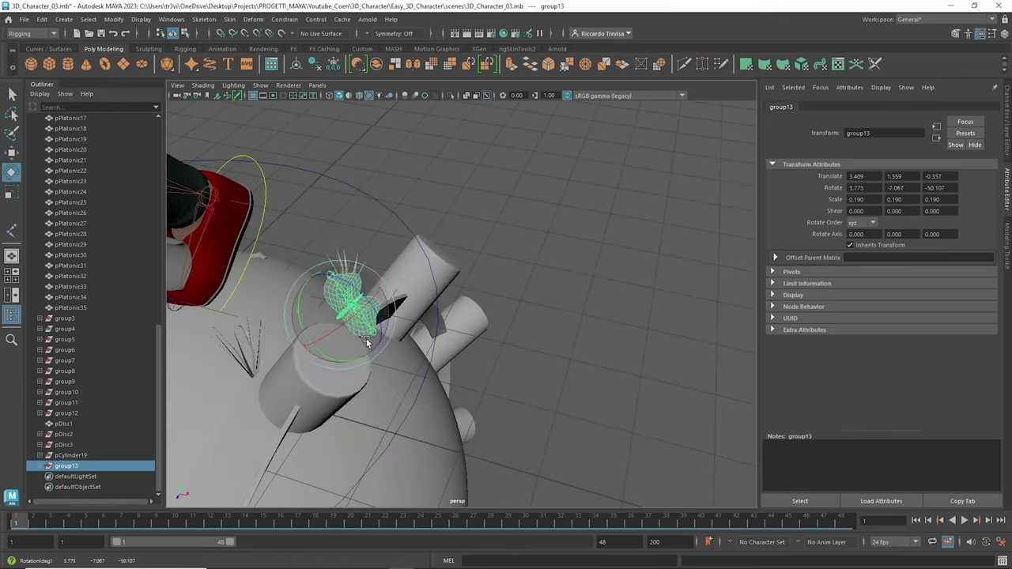
key(ctrl+z)
key(ctrl+z)
key(ctrl+z)
key(ctrl+z)
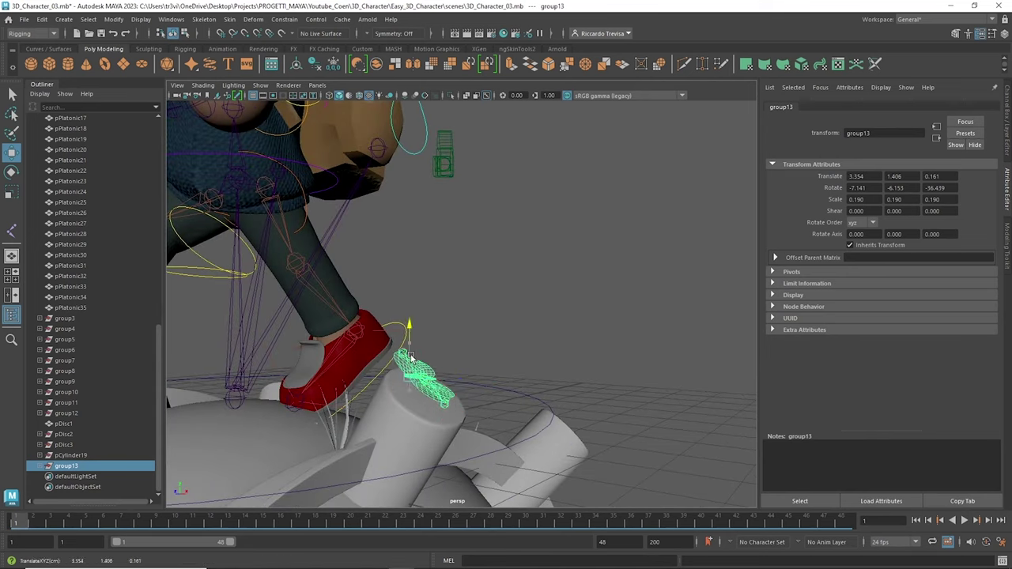
key(ctrl+z)
key(ctrl+z)
key(ctrl+z)
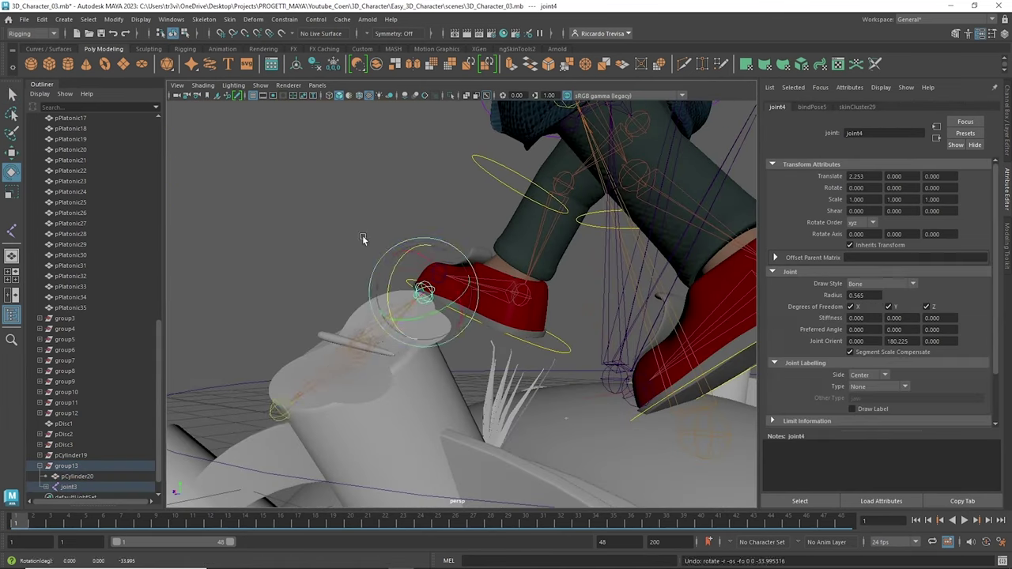
key(ctrl+z)
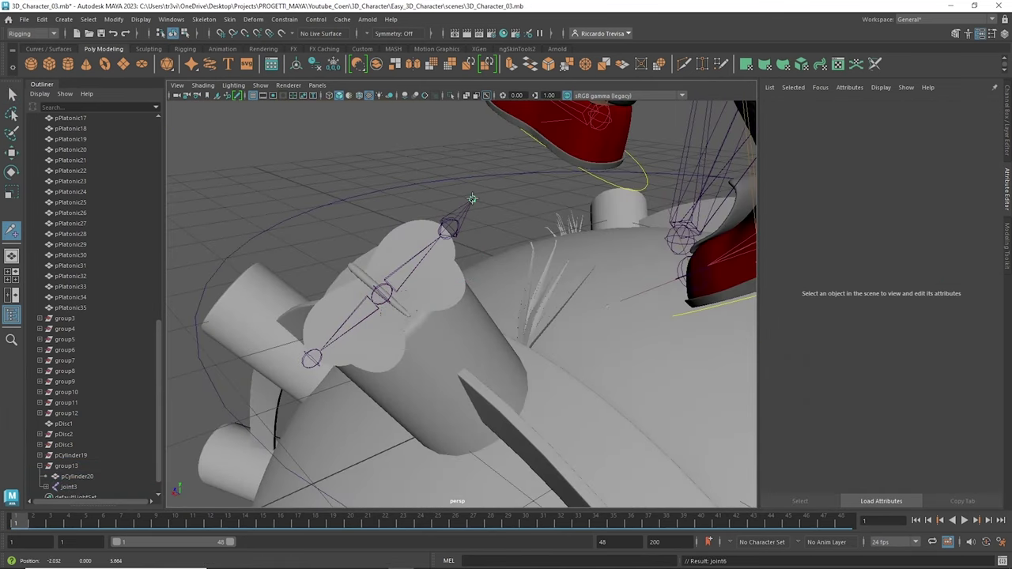
key(ctrl+z)
click(204, 19)
click(237, 72)
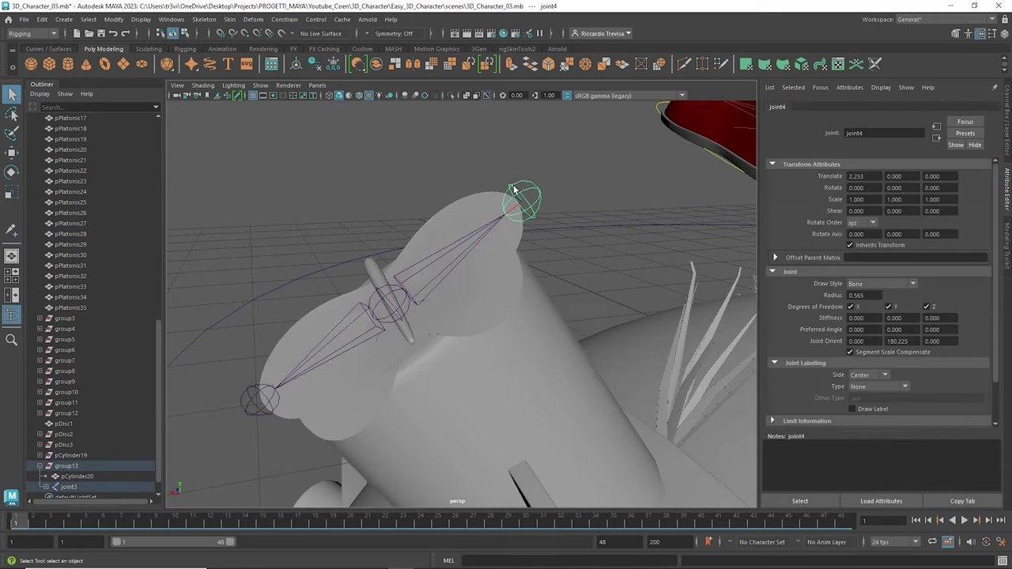
key(ctrl+z)
key(ctrl+z)
key(ctrl+z)
key(ctrl+z)
key(ctrl+z)
key(ctrl+z)
key(ctrl+z)
key(ctrl+z)
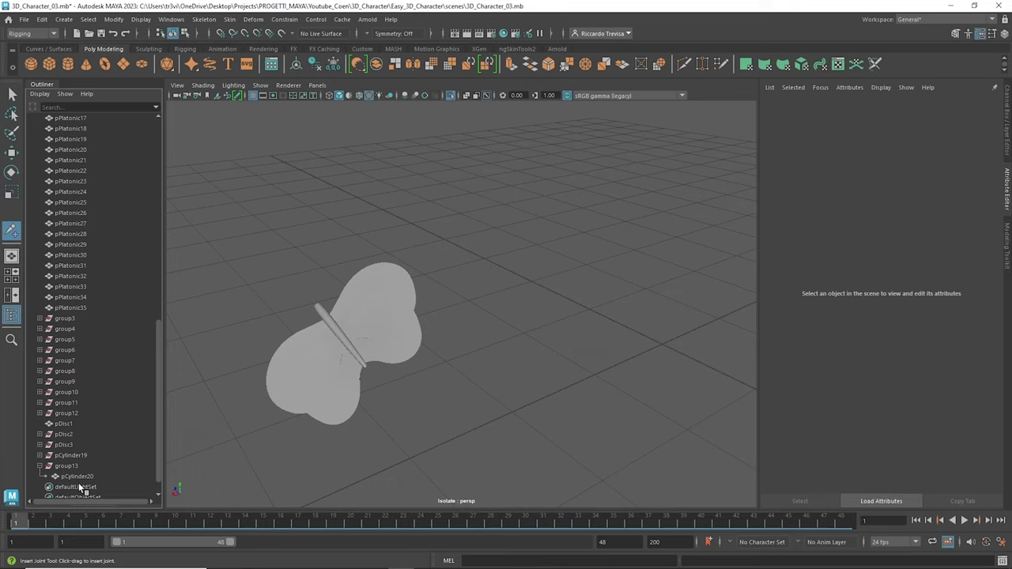
key(ctrl+z)
key(ctrl+z)
key(ctrl+z)
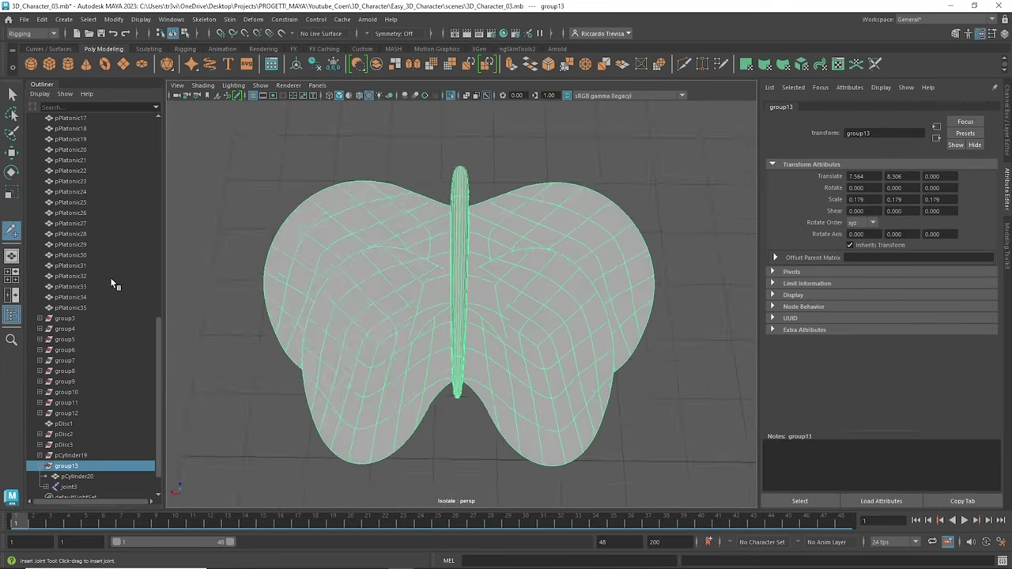
key(ctrl+z)
Step through redo and undo to the placed group14 rig, then open the ngSkinTools panel.
key(shift+z)
key(shift+z)
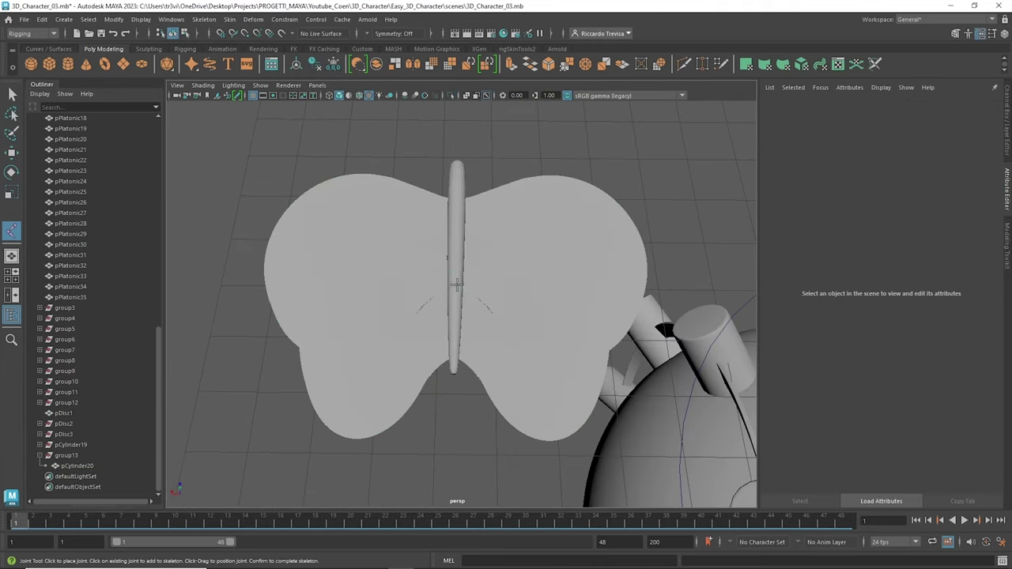
key(shift+z)
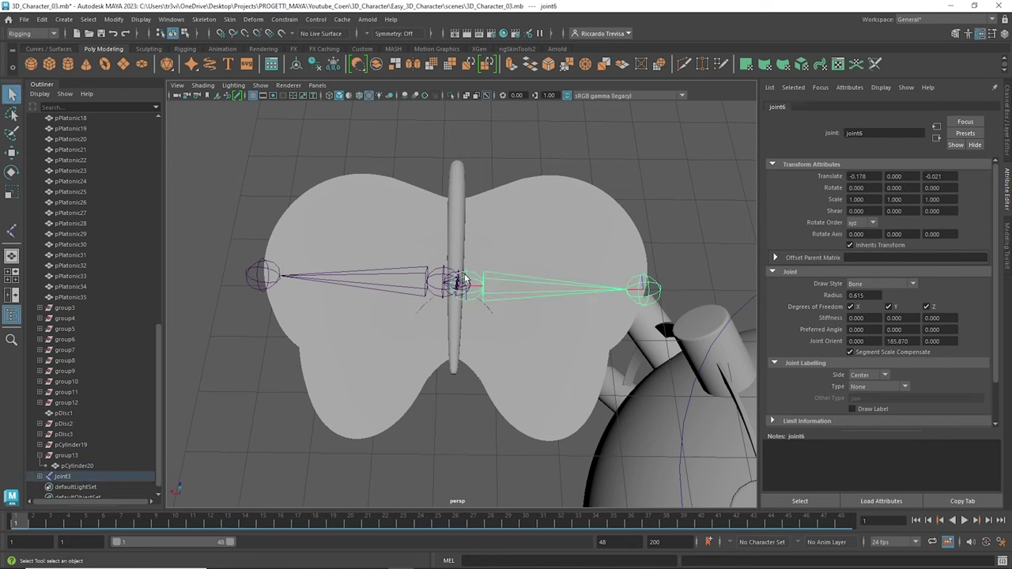
key(ctrl+z)
key(ctrl+z)
key(ctrl+z)
key(ctrl+z)
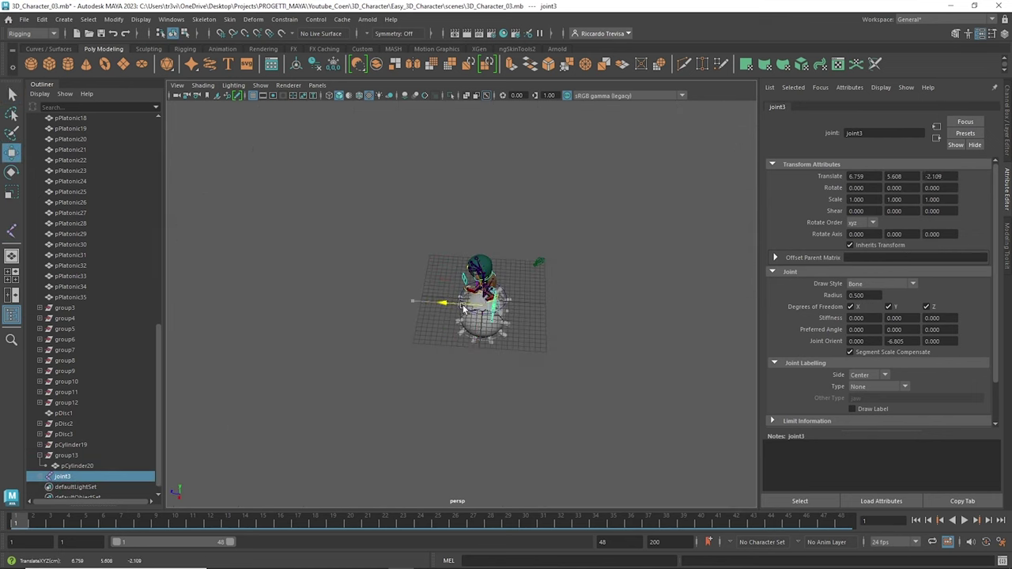
key(shift+z)
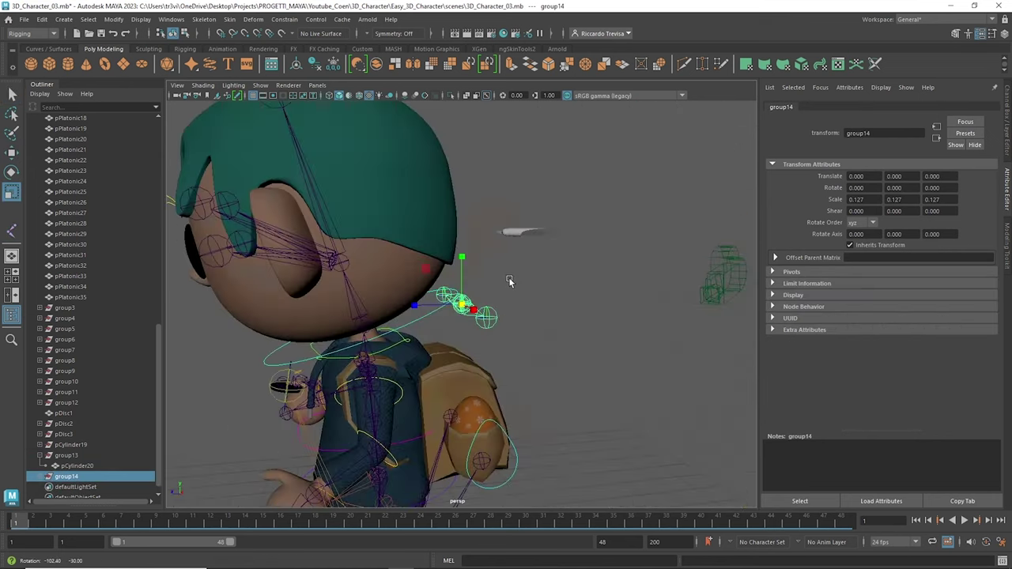
key(shift+z)
key(shift+z)
key(ctrl+z)
key(ctrl+z)
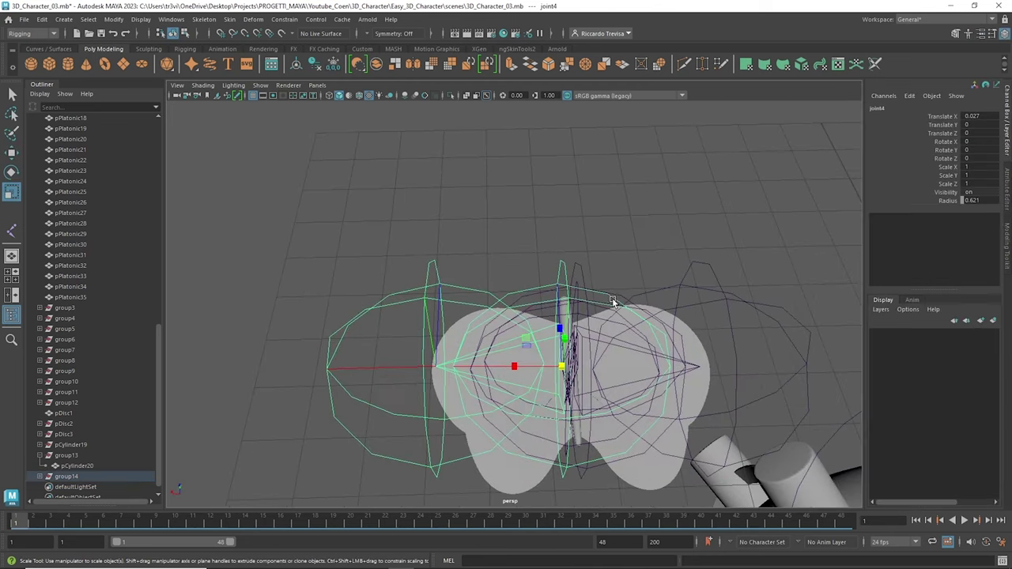
key(ctrl+z)
key(ctrl+z)
key(ctrl+z)
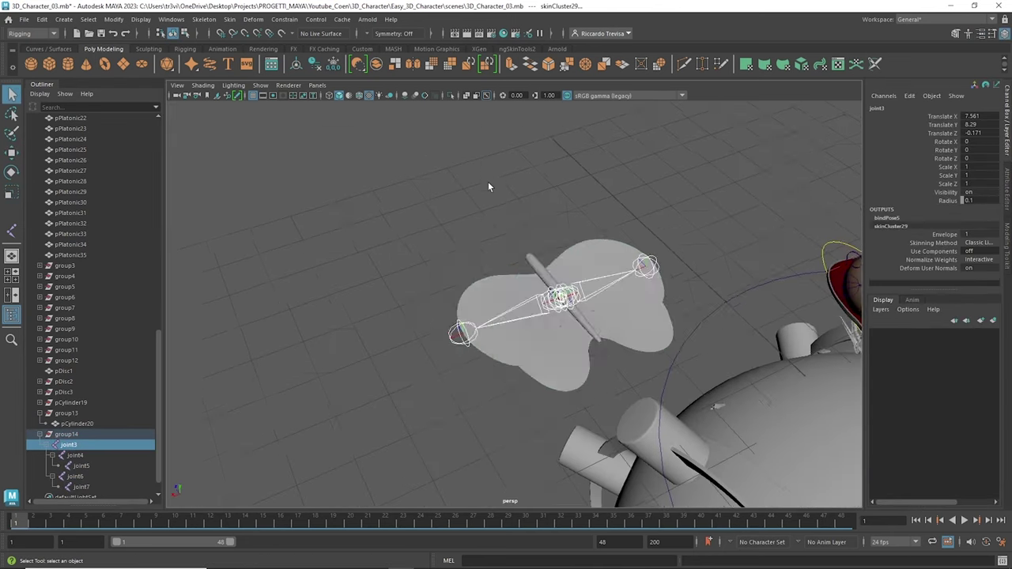
key(ctrl+z)
key(ctrl+z)
key(ctrl+z)
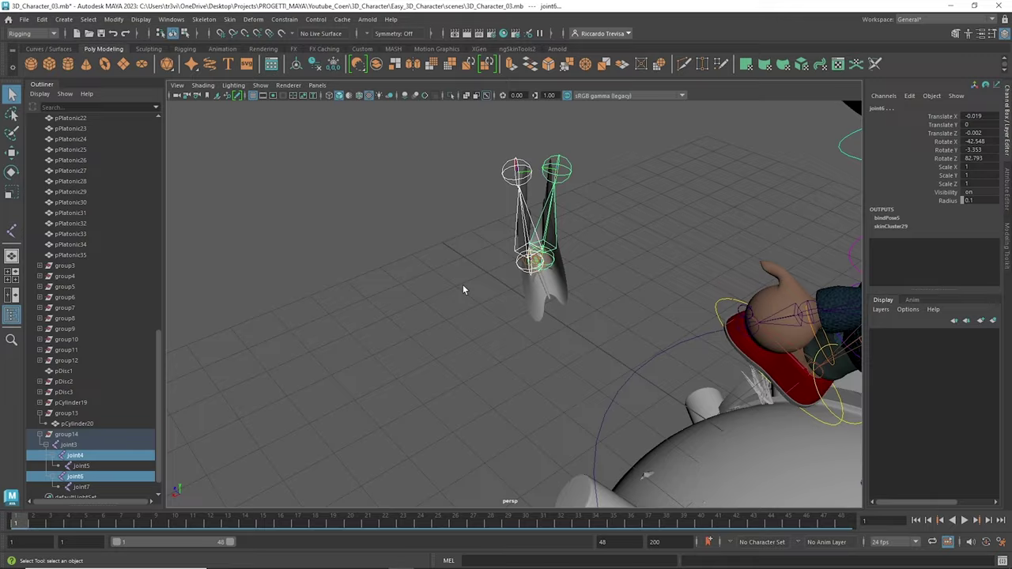
key(ctrl+z)
key(ctrl+z)
key(ctrl+z)
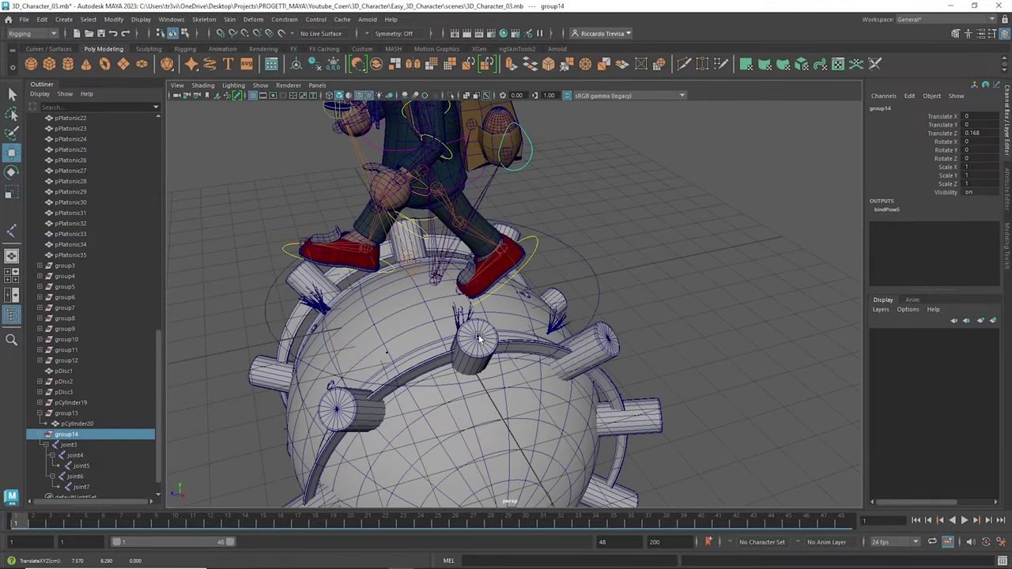
key(ctrl+z)
key(ctrl+z)
key(ctrl+z)
key(ctrl+z)
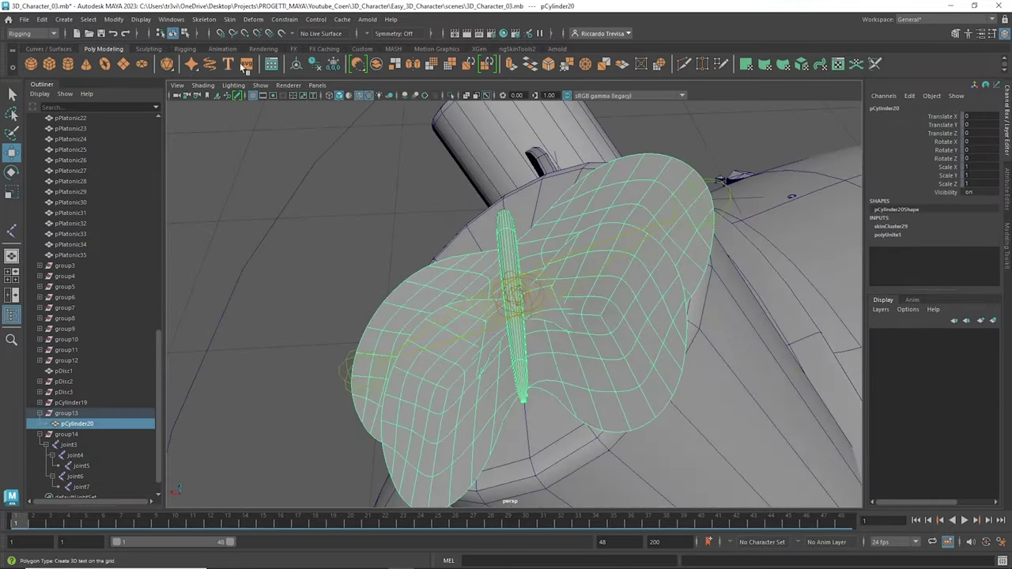
click(242, 66)
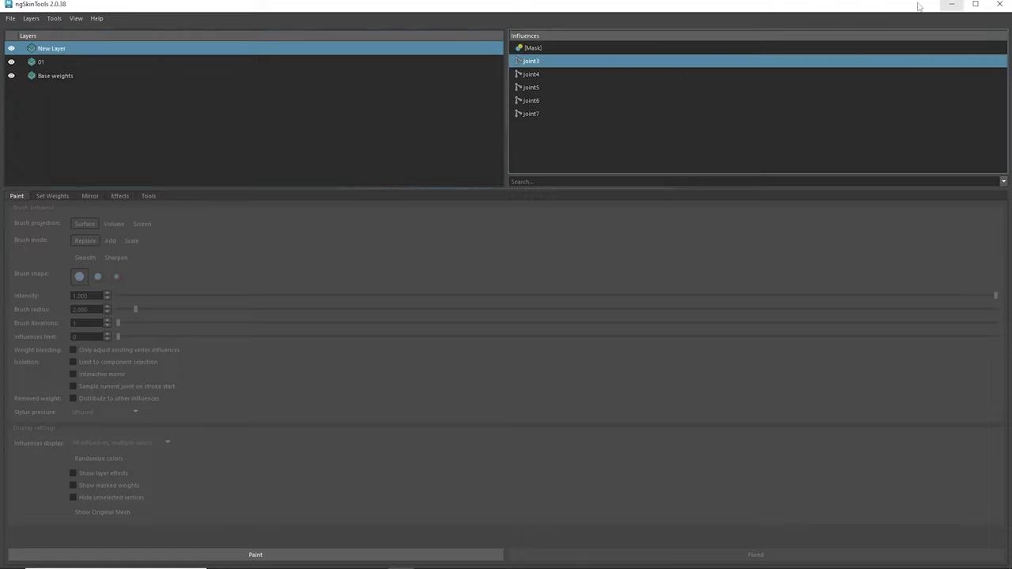
Add ngSkinTools layers and paint each wing's weights fully onto joint4 and joint6.
click(951, 5)
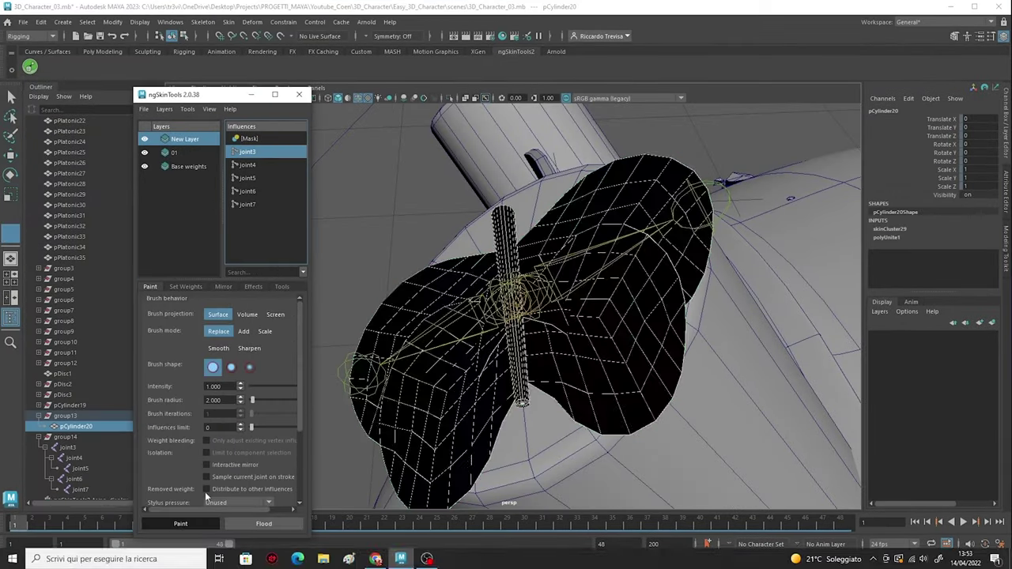
right_click(197, 227)
click(225, 234)
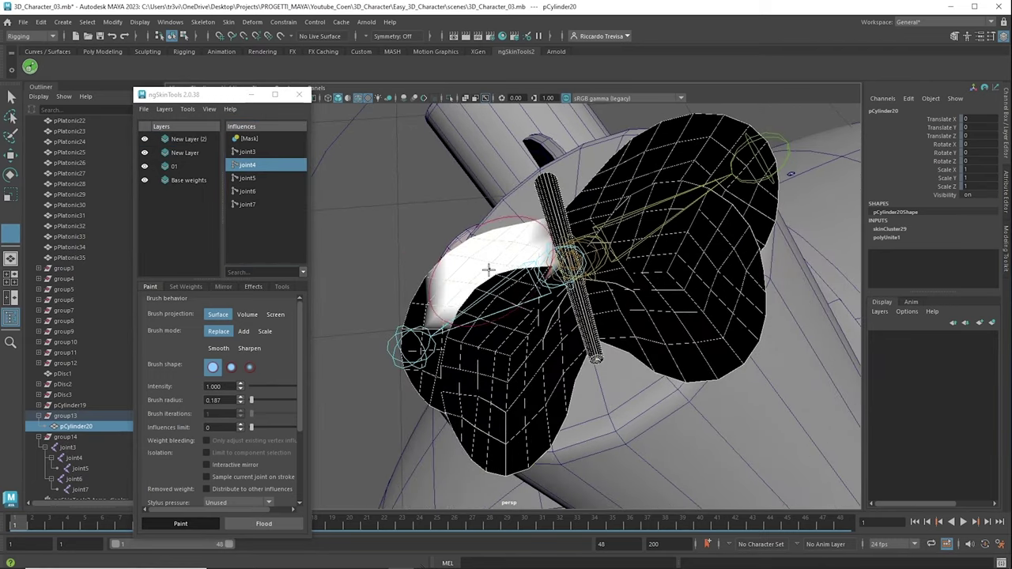
alt+drag(502, 274, 548, 331)
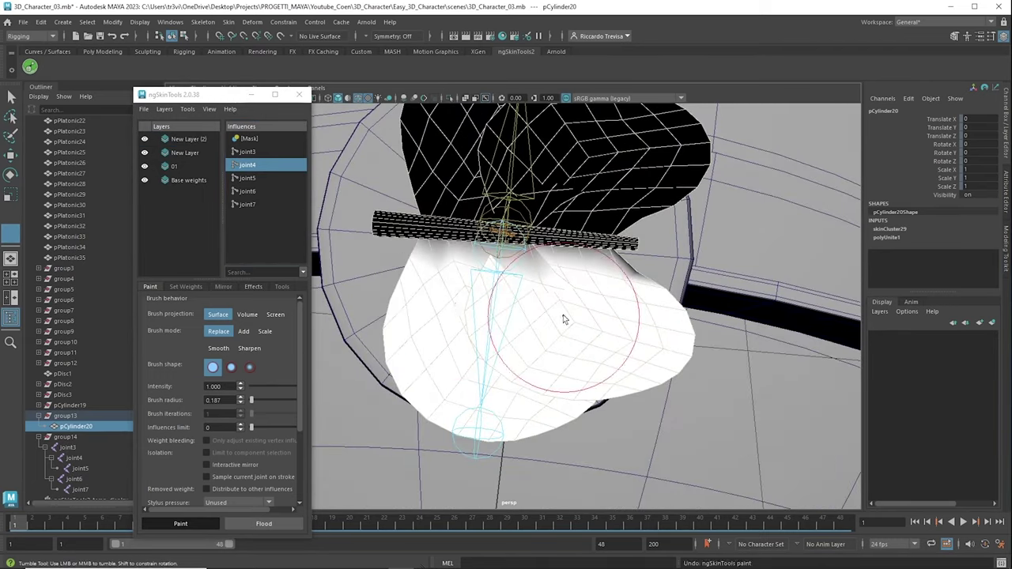
alt+drag(536, 202, 602, 192)
key(ctrl+1)
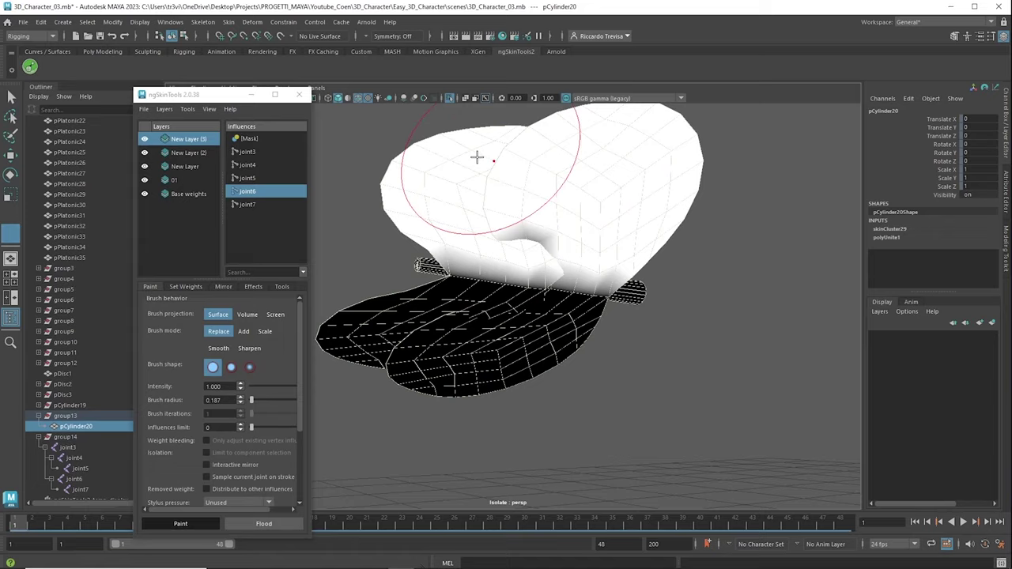
click(248, 165)
alt+drag(554, 316, 601, 408)
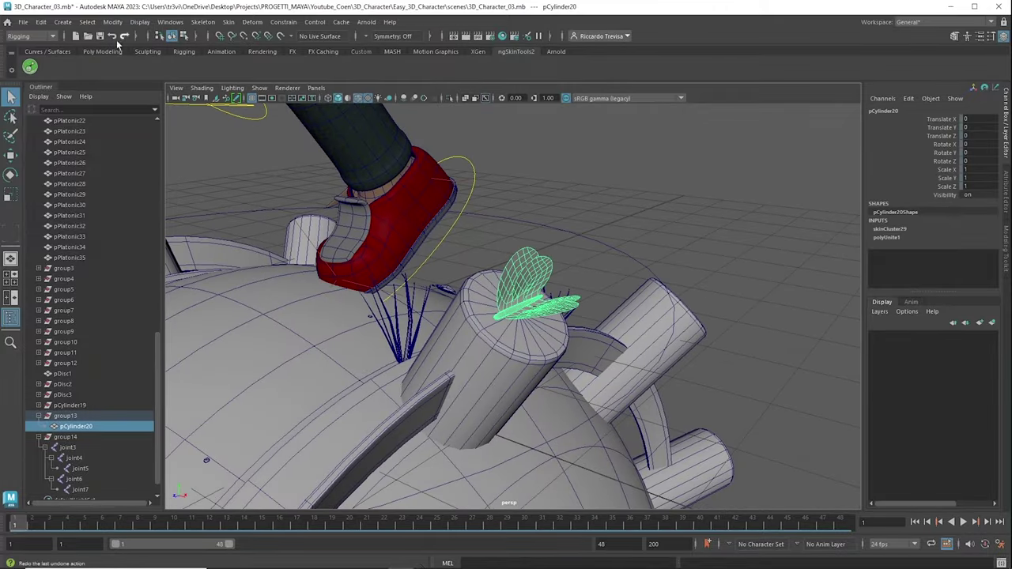
Open the UV Editor for the selected spike cylinders.
click(259, 87)
click(420, 22)
click(443, 45)
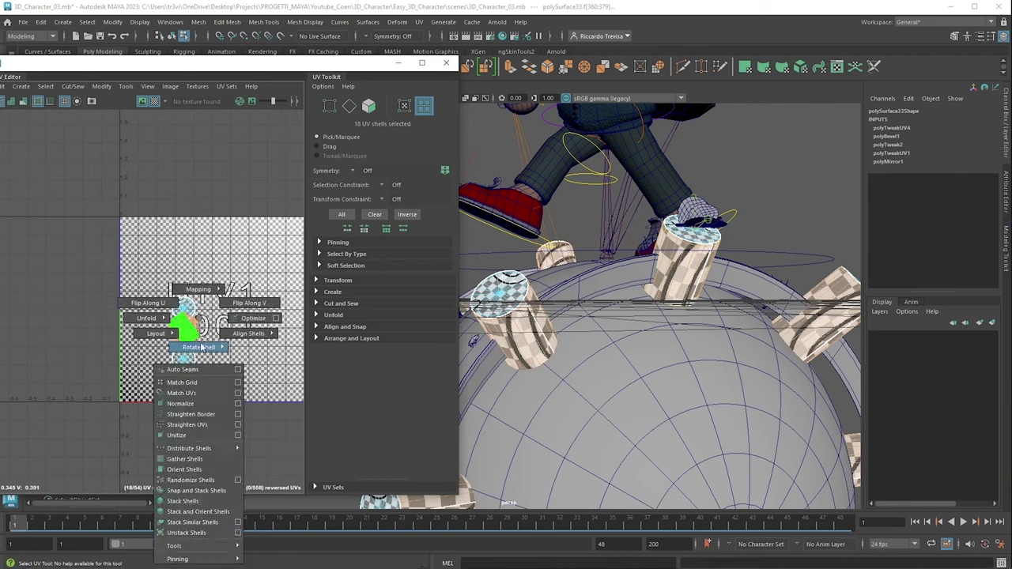
Lay out the selected UV shells and stack the matching spike shells.
click(176, 491)
shift+right_click(214, 352)
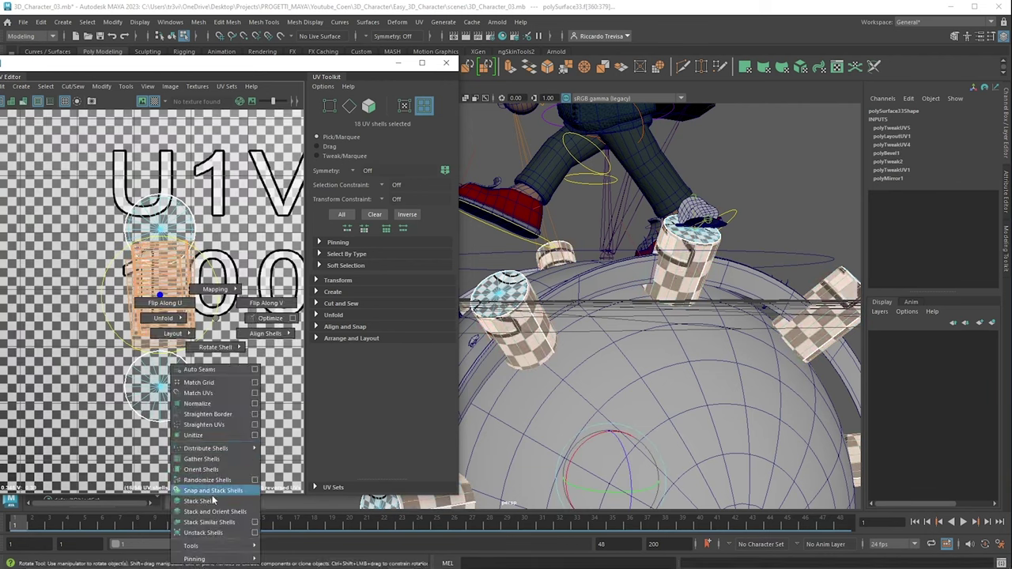
click(221, 481)
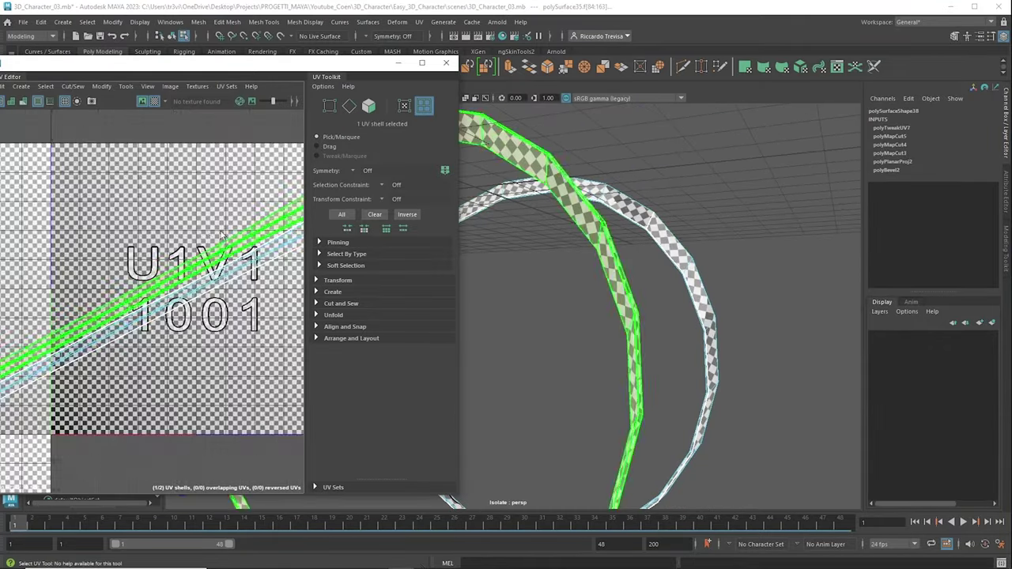
mouse_move(645, 257)
alt+mouse_down()
mouse_move(622, 244)
mouse_move(673, 242)
alt+mouse_up()
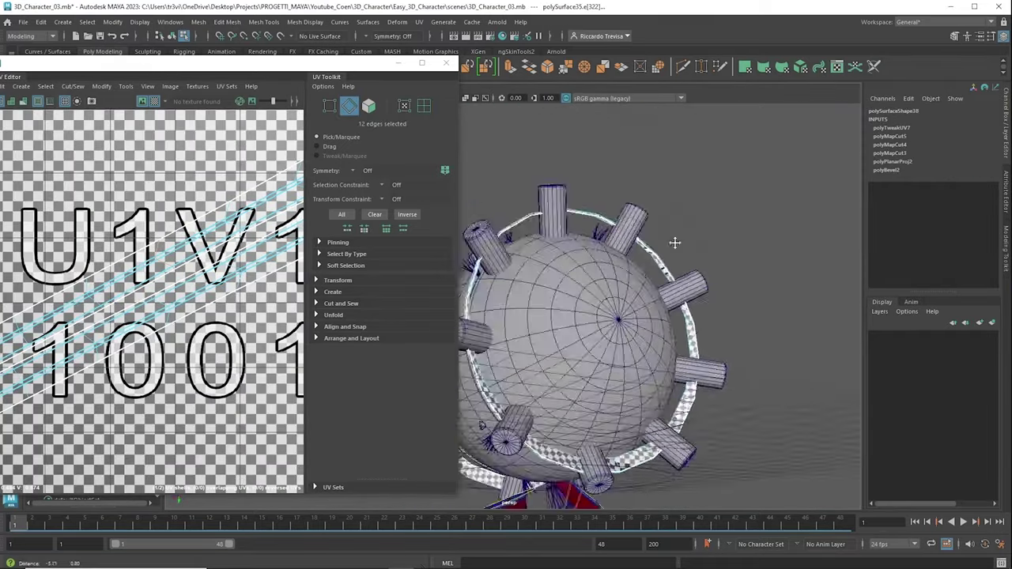
scroll(611, 208, up, 3)
Isolate the planet's ring strips and frame them in the viewport.
right_click(530, 316)
key(ctrl+1)
key(f)
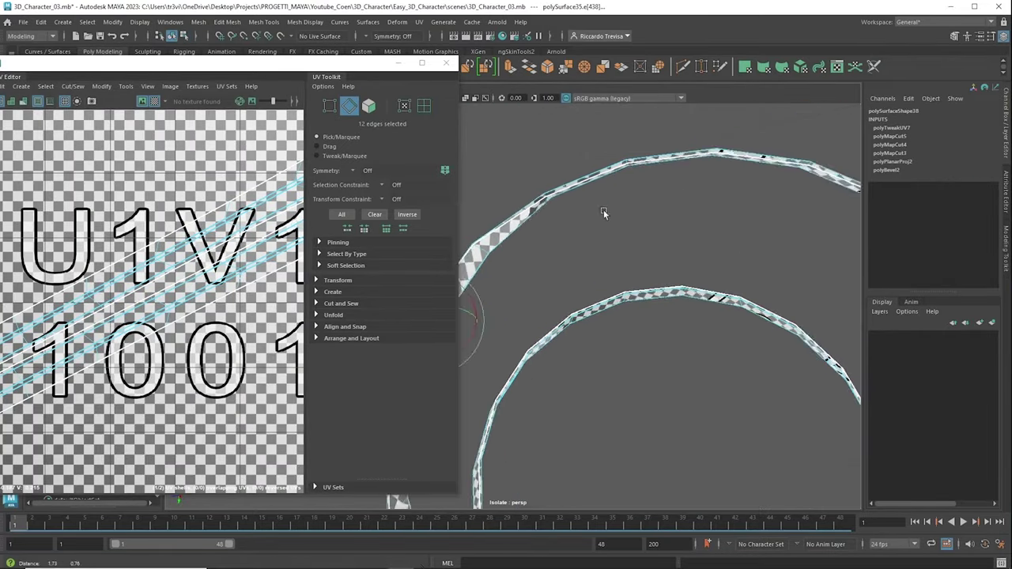
alt+drag(601, 245, 577, 269)
key(ctrl+1)
scroll(564, 286, up, 5)
Select the full edge loops along the ring strips.
alt+drag(656, 260, 621, 305)
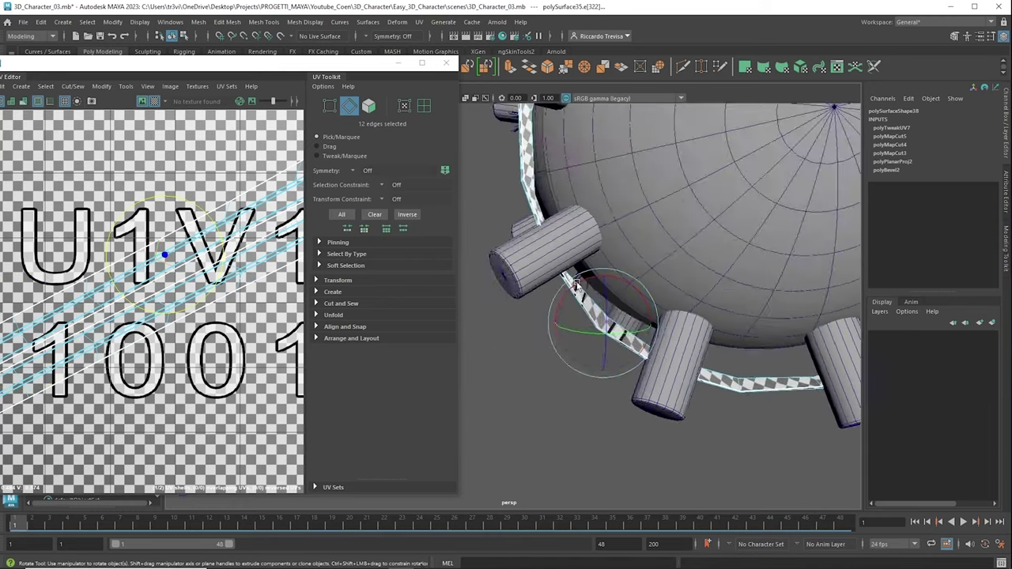
key(ctrl+1)
key(ctrl+1)
mouse_move(603, 219)
alt+mouse_down()
mouse_move(725, 207)
mouse_move(566, 168)
alt+mouse_up()
key(ctrl+1)
shift+double_click(739, 375)
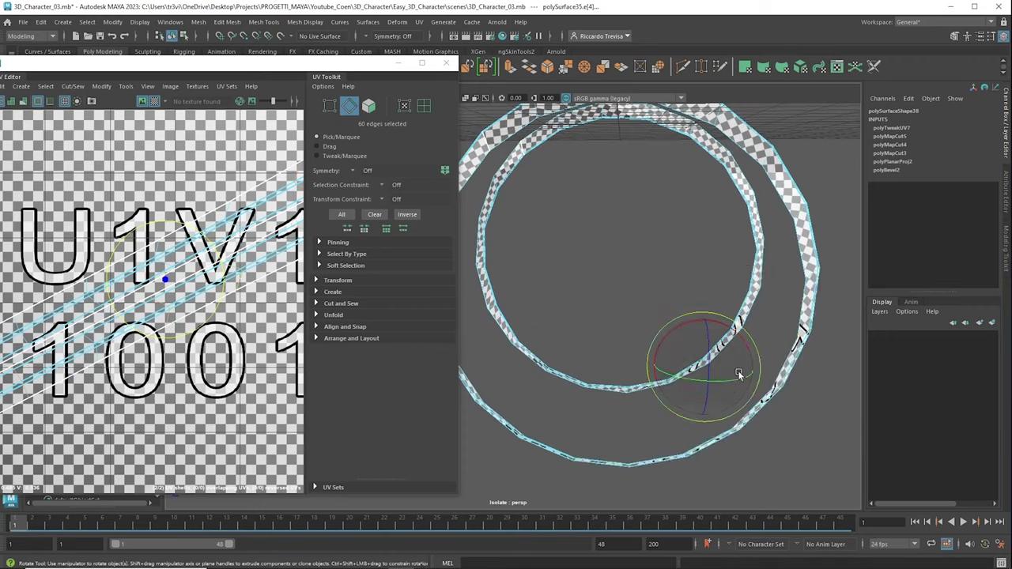
key(q)
scroll(726, 423, up, 3)
alt+drag(739, 390, 682, 366)
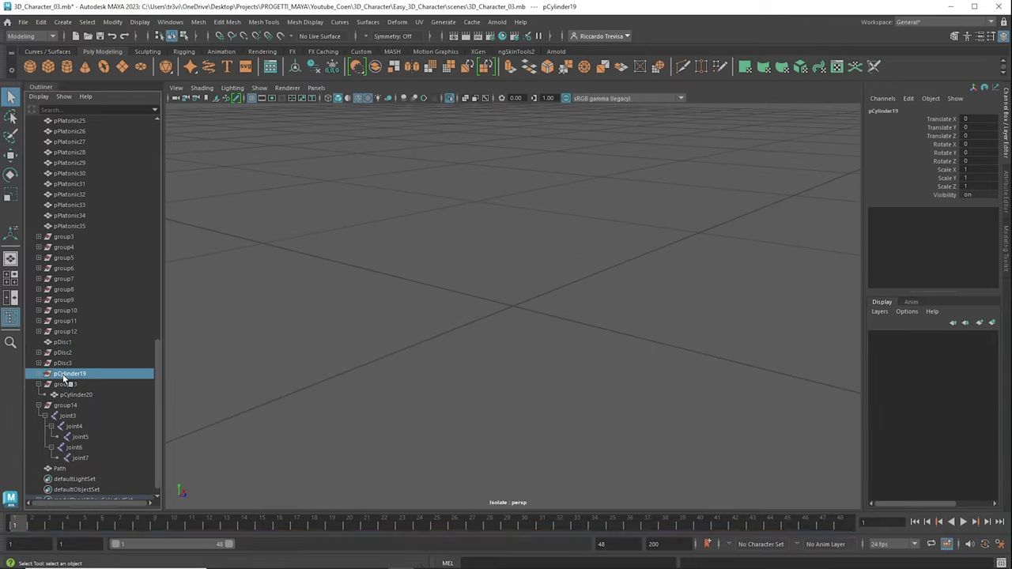
Select the pPlatonic rock pieces and group them with Ctrl+G.
key(ctrl+1)
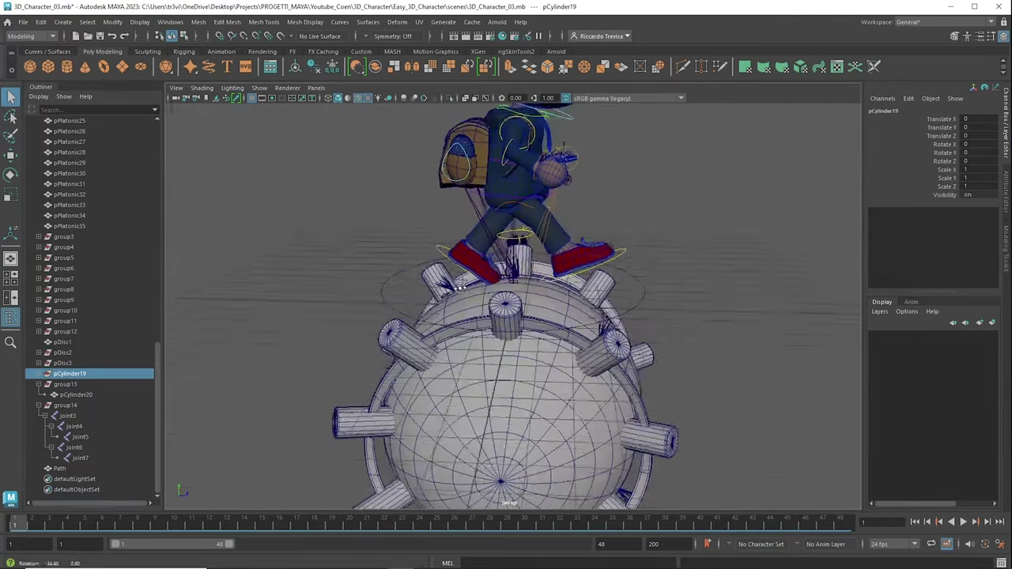
click(70, 225)
scroll(91, 237, up, 10)
shift+click(69, 237)
key(ctrl+g)
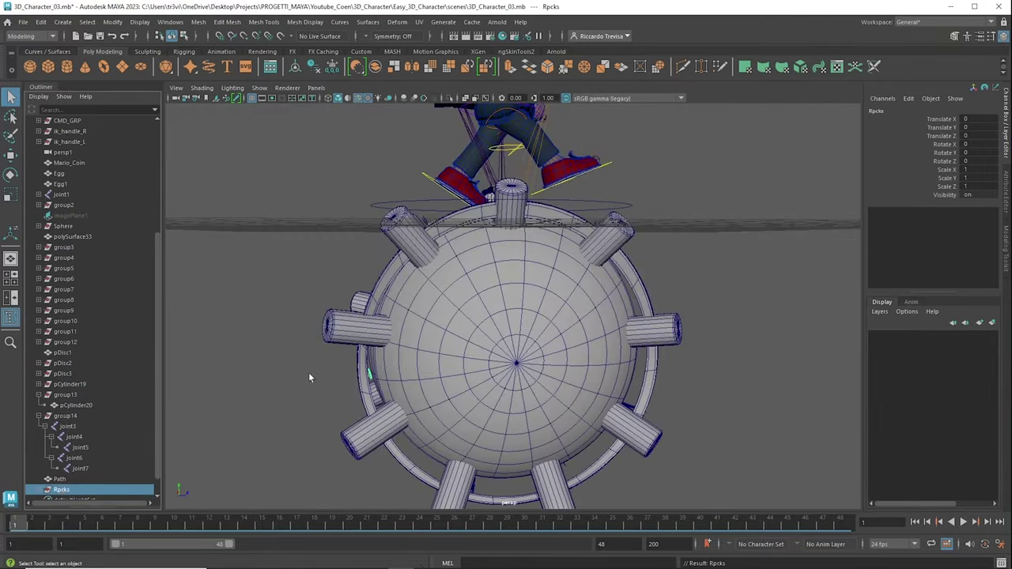
Inspect a spike cylinder and grass up close, then select the small rock pPlatonic6.
alt+drag(364, 261, 391, 219)
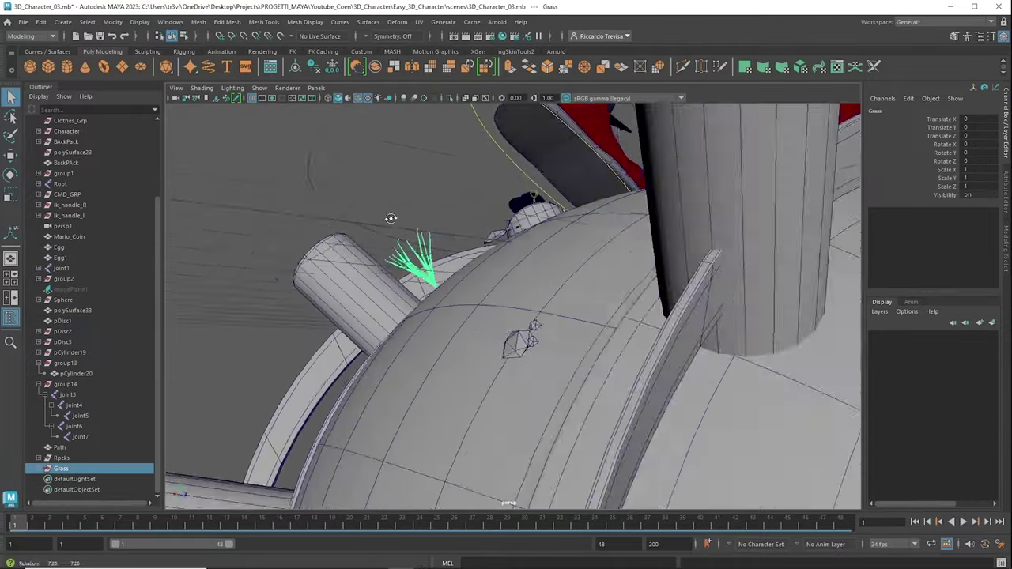
click(411, 261)
key(w)
mouse_move(325, 220)
alt+mouse_down()
mouse_move(455, 321)
mouse_move(524, 228)
alt+mouse_up()
alt+right_drag(524, 228, 665, 332)
mouse_move(665, 332)
alt+mouse_down()
mouse_move(716, 346)
mouse_move(646, 247)
mouse_move(443, 237)
alt+mouse_up()
click(377, 207)
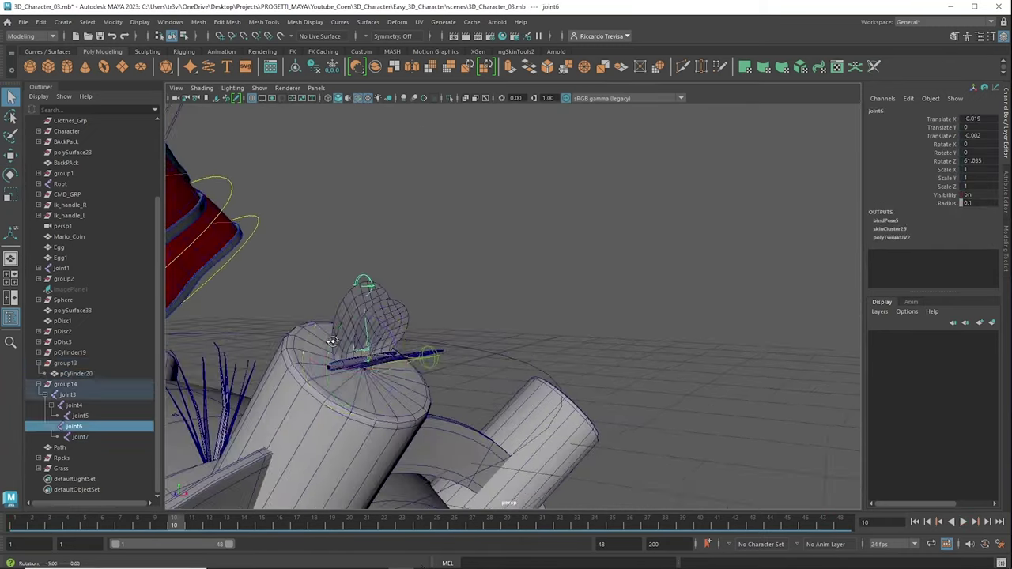
Scrub to frame 18, select joint6 and its parent joint3, and play back the wing flapping.
key(alt+shift+v)
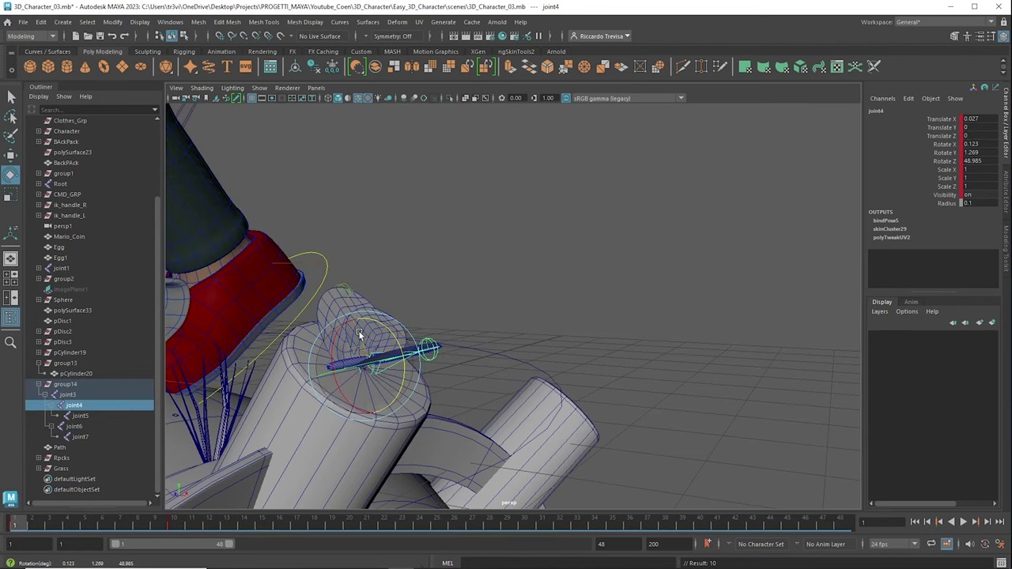
drag(26, 527, 314, 525)
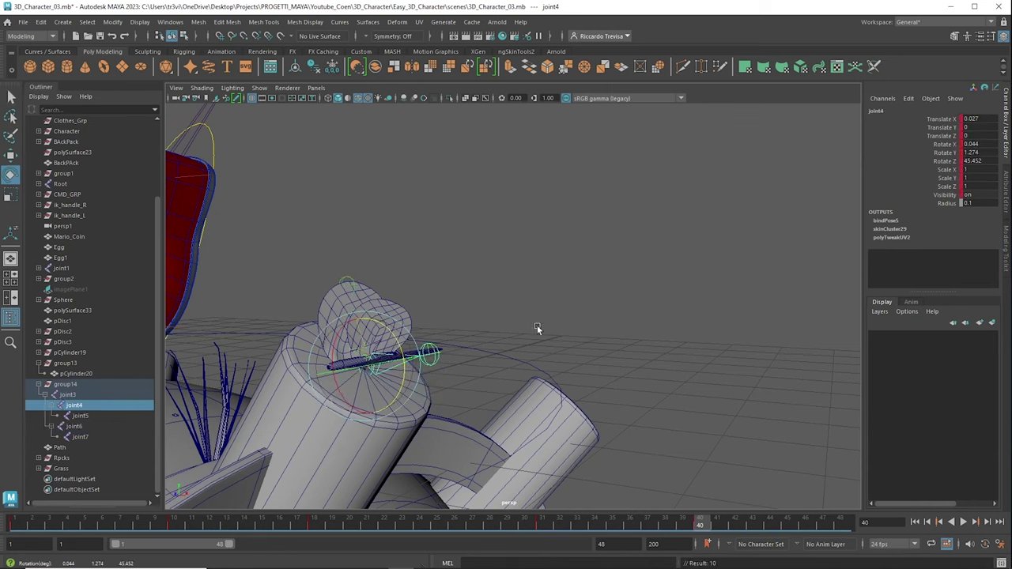
click(74, 426)
right_click(806, 524)
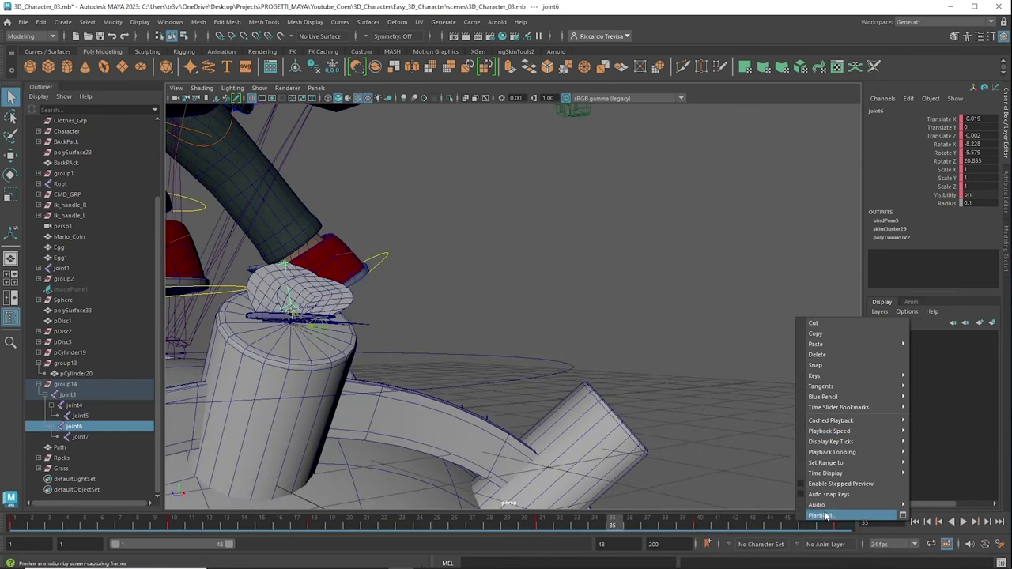
key(Up)
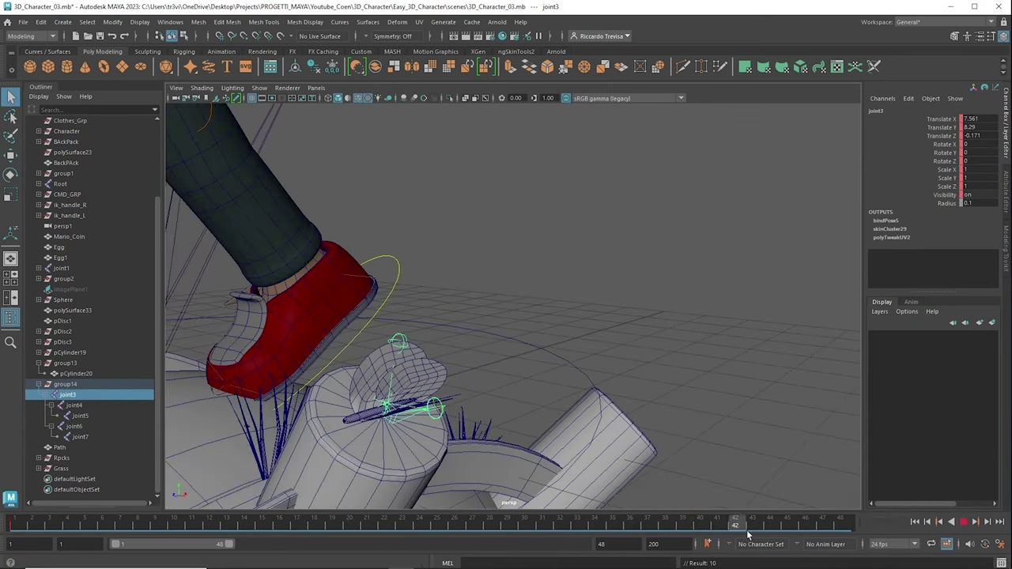
key(w)
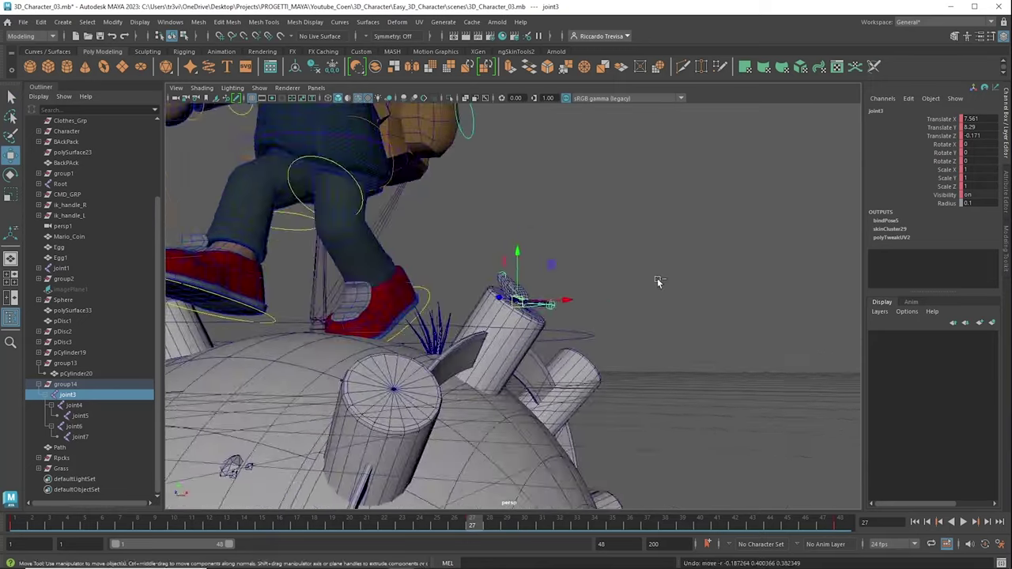
key(q)
right_click(260, 257)
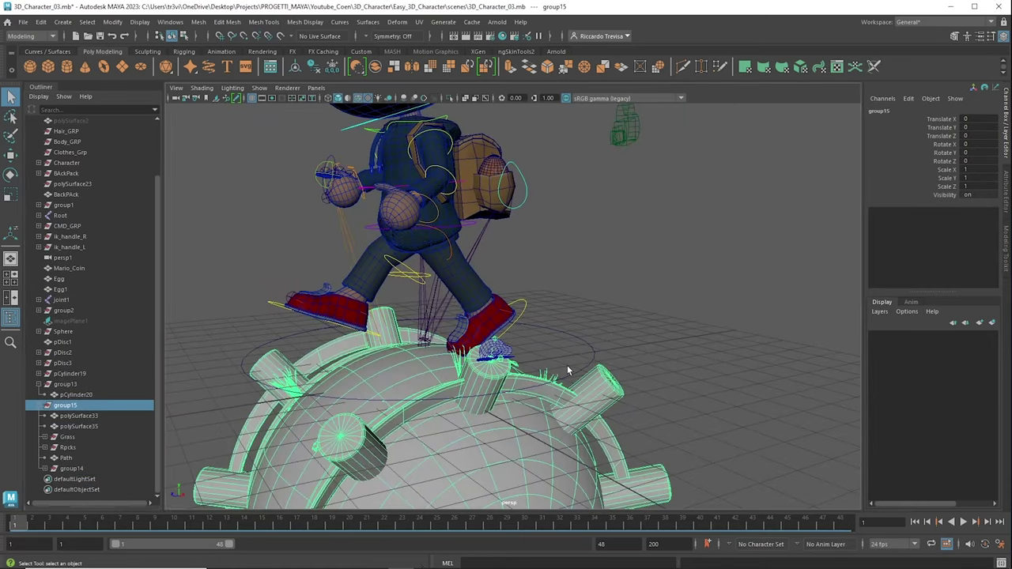
Place group13 inside group15, then isolate and frame the planet group.
middle_drag(68, 385, 67, 405)
click(65, 384)
key(ctrl+1)
key(f)
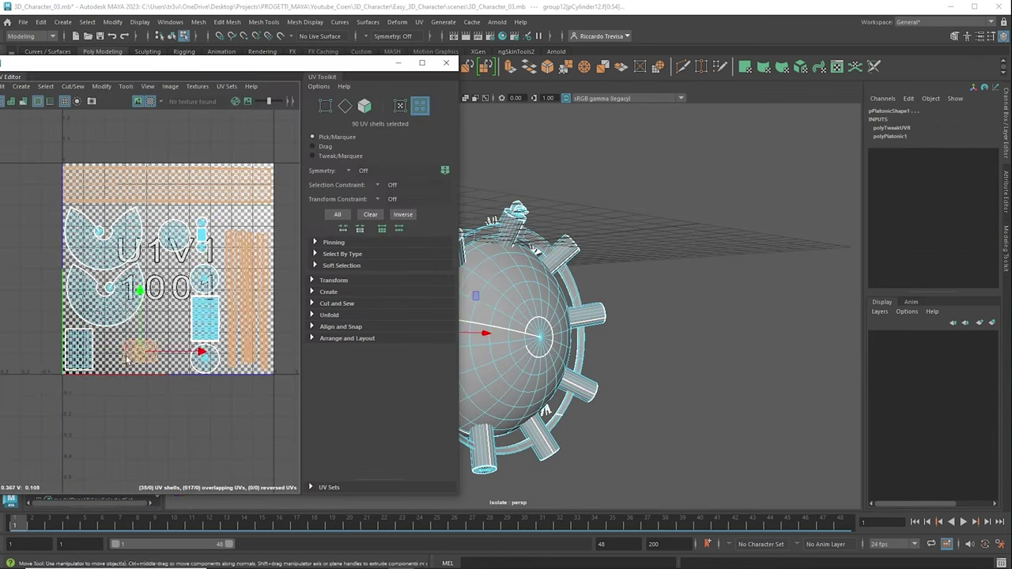
Select the whole sphere group and start exporting it from the File menu.
right_click(583, 220)
right_click(310, 198)
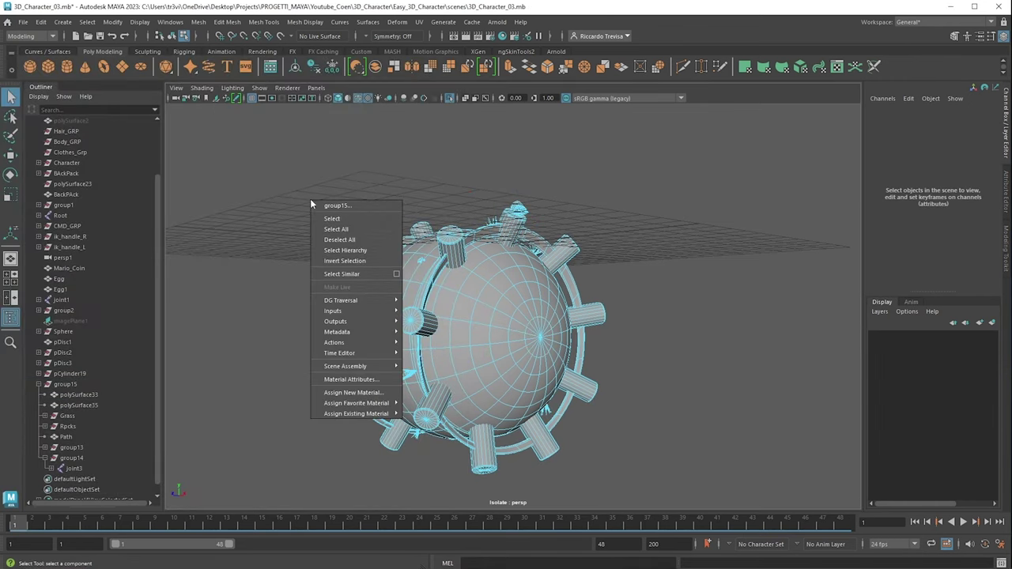
click(97, 459)
click(23, 21)
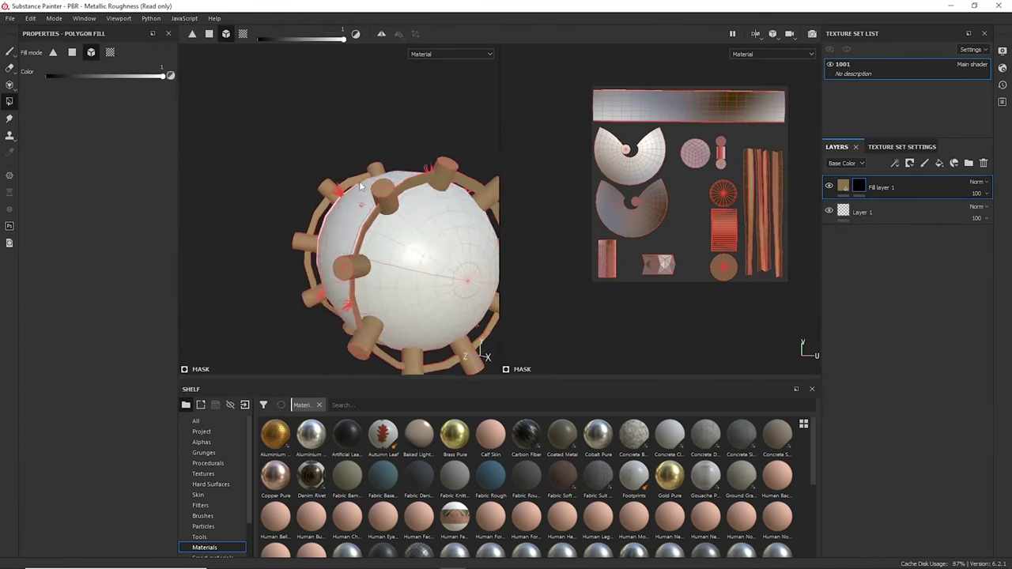
Add a dark brown fill layer and place Fill layer 1 above it.
click(922, 165)
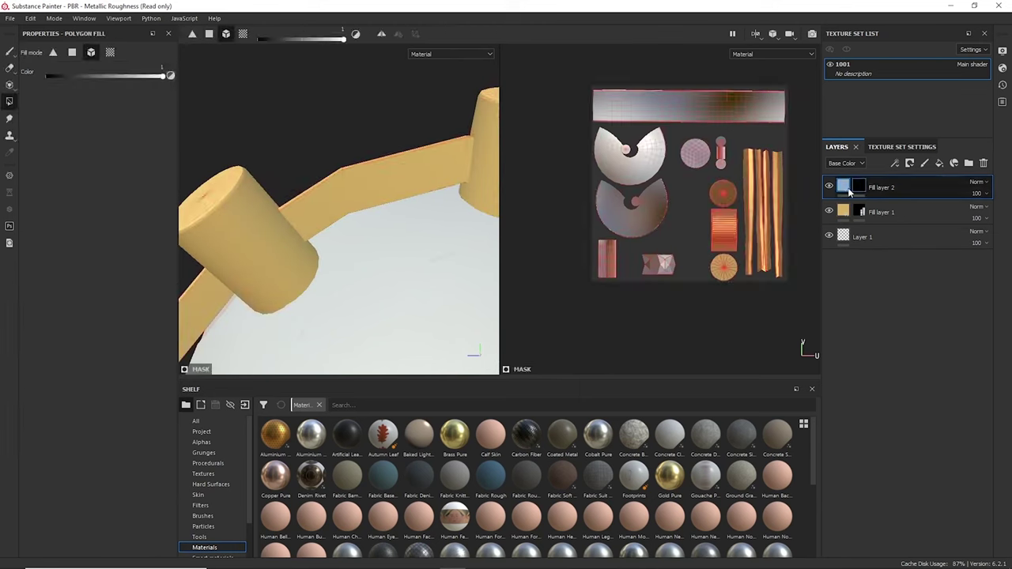
click(94, 294)
click(215, 374)
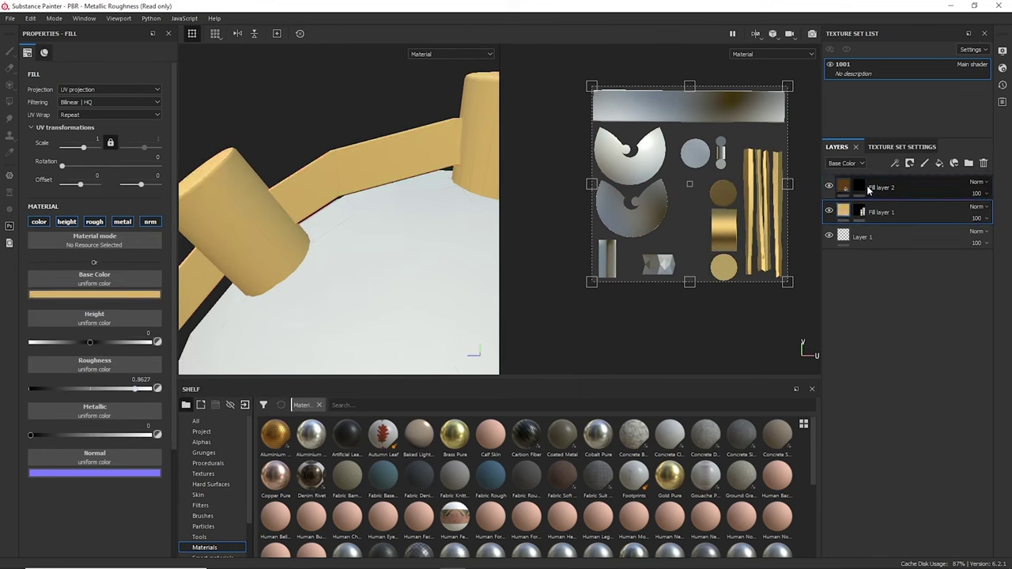
drag(849, 209, 858, 187)
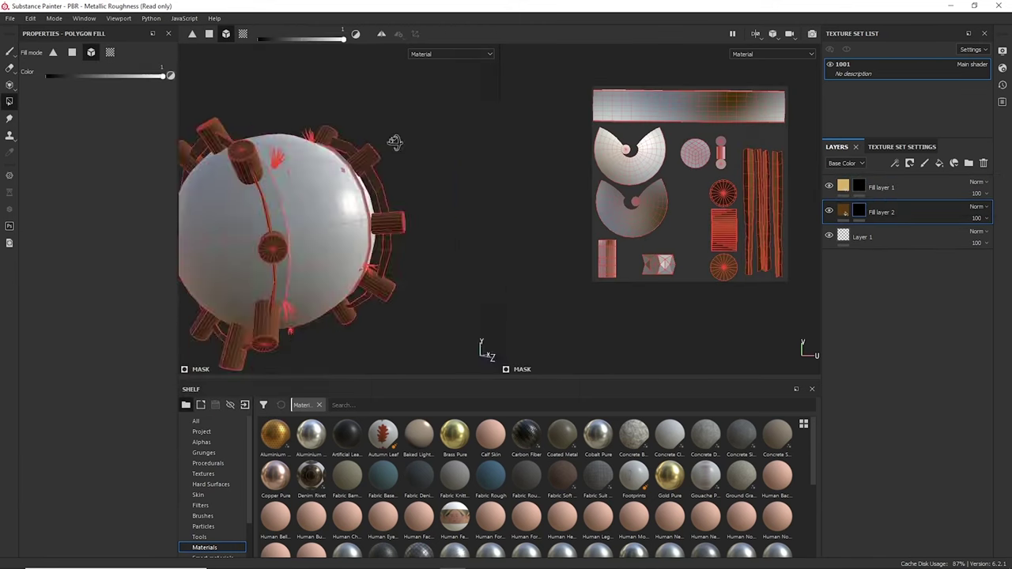
Mask the stick faces with polygon fill and choose the Artistic Hair brush.
click(72, 52)
alt+drag(253, 121, 373, 144)
mouse_move(385, 180)
alt+mouse_down()
mouse_move(412, 235)
mouse_move(361, 193)
alt+mouse_up()
key(1)
scroll(362, 193, up, 5)
click(202, 515)
click(347, 435)
Paint edge wear on the cylinder caps, toggling between mask and material display.
mouse_move(332, 237)
alt+mouse_down()
mouse_move(385, 187)
mouse_move(386, 164)
alt+mouse_up()
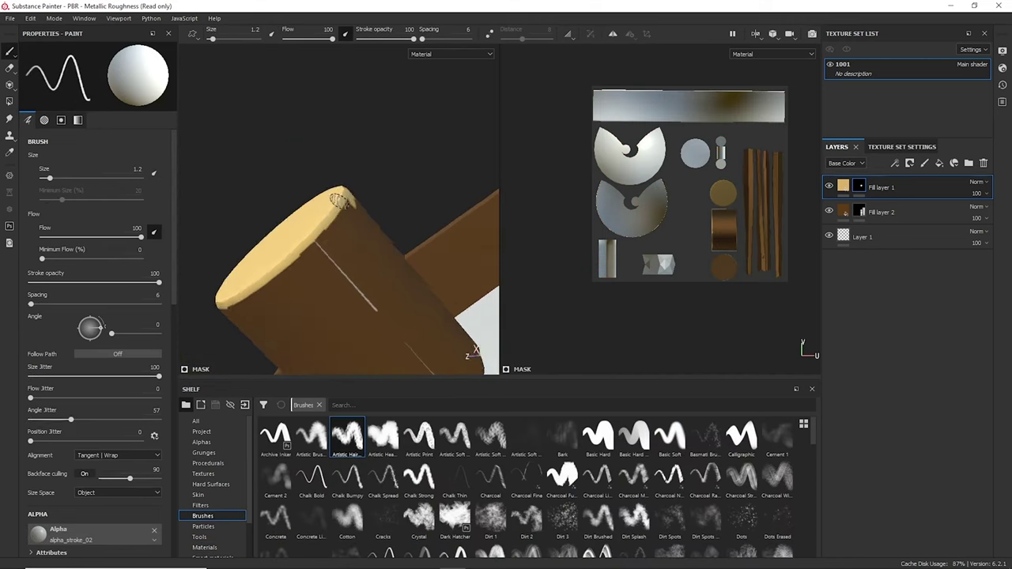
mouse_move(277, 273)
alt+mouse_down()
mouse_move(332, 206)
mouse_move(290, 219)
mouse_move(304, 257)
mouse_move(332, 237)
alt+mouse_up()
click(451, 53)
click(431, 119)
click(451, 54)
click(431, 67)
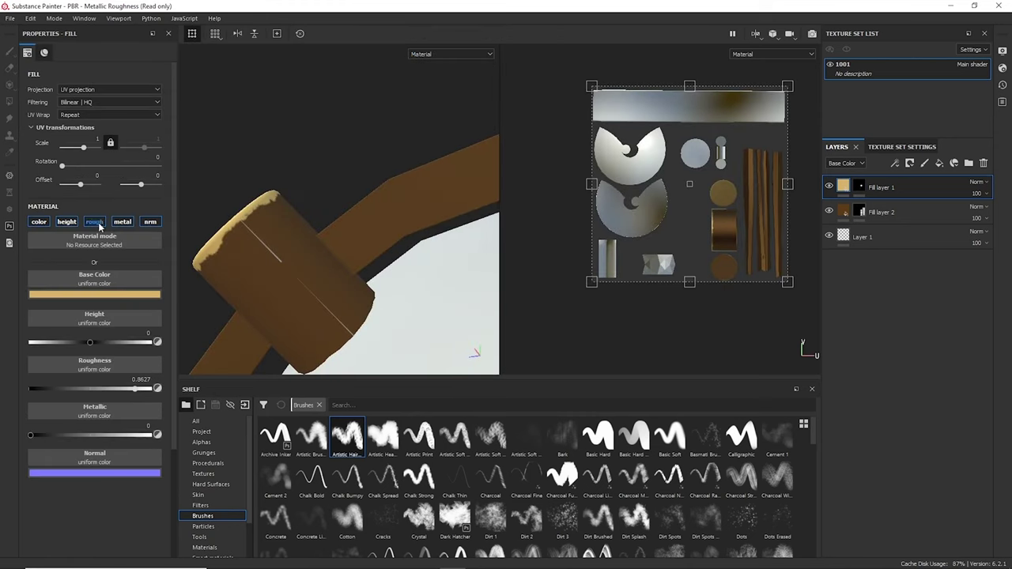
key(1)
Orbit and zoom around the sphere and stick ring to review the yellow edge wear.
alt+drag(317, 261, 284, 286)
alt+drag(399, 218, 450, 162)
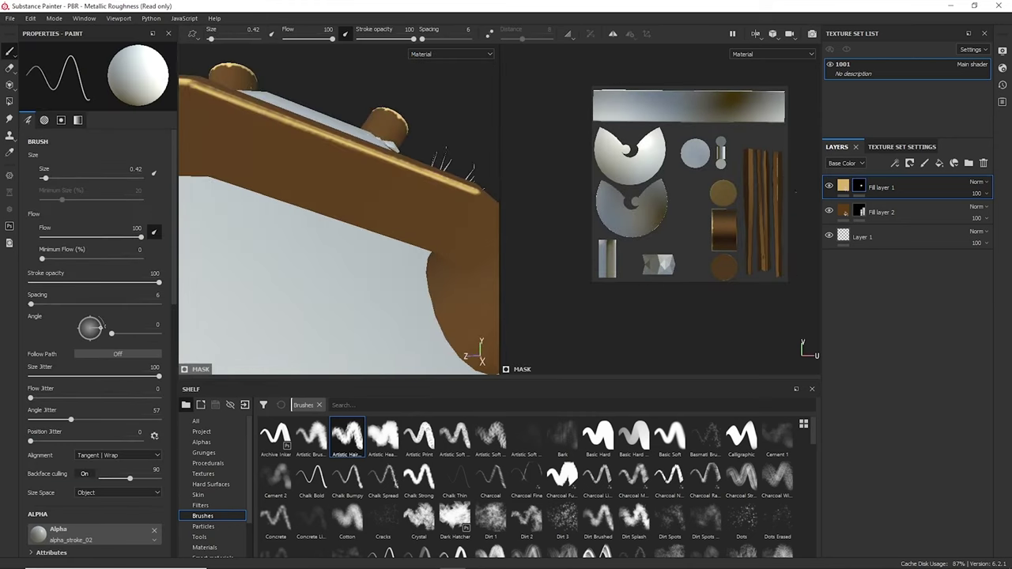
scroll(759, 213, up, 4)
scroll(601, 206, up, 2)
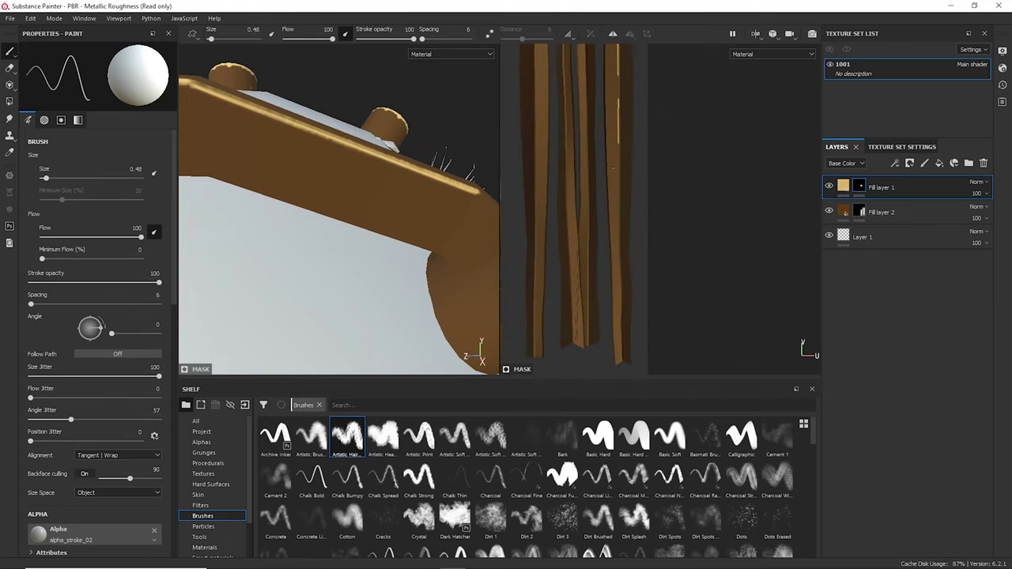
key(f)
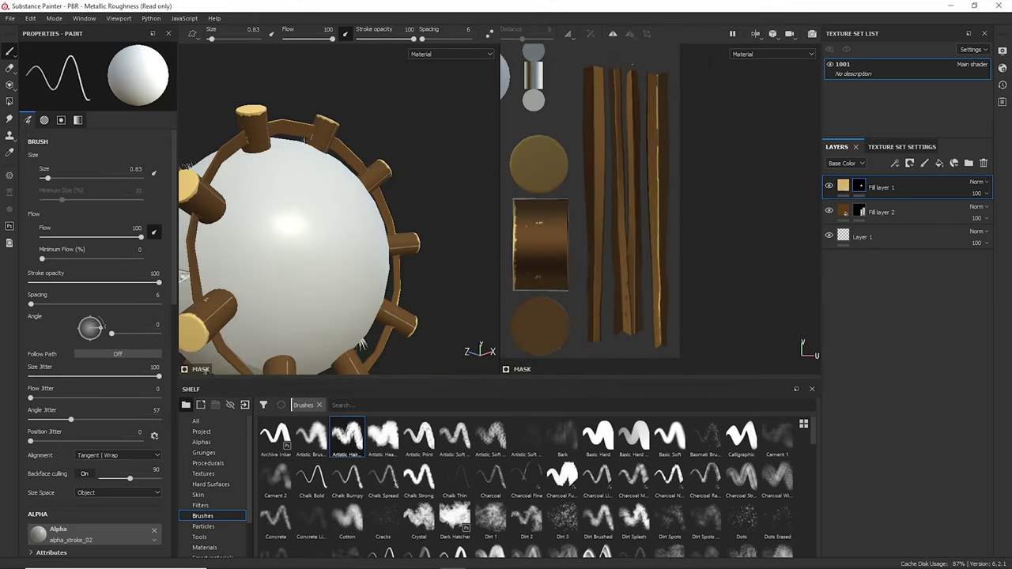
scroll(642, 225, up, 2)
scroll(642, 225, up, 2)
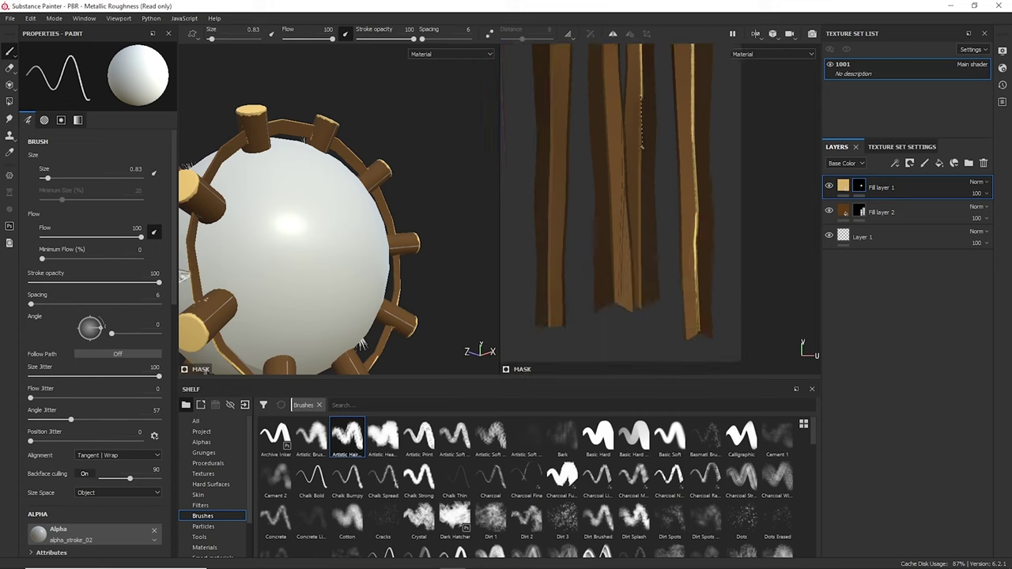
alt+drag(340, 229, 294, 235)
scroll(294, 235, up, 5)
mouse_move(316, 285)
alt+mouse_down()
mouse_move(357, 119)
mouse_move(348, 218)
alt+mouse_up()
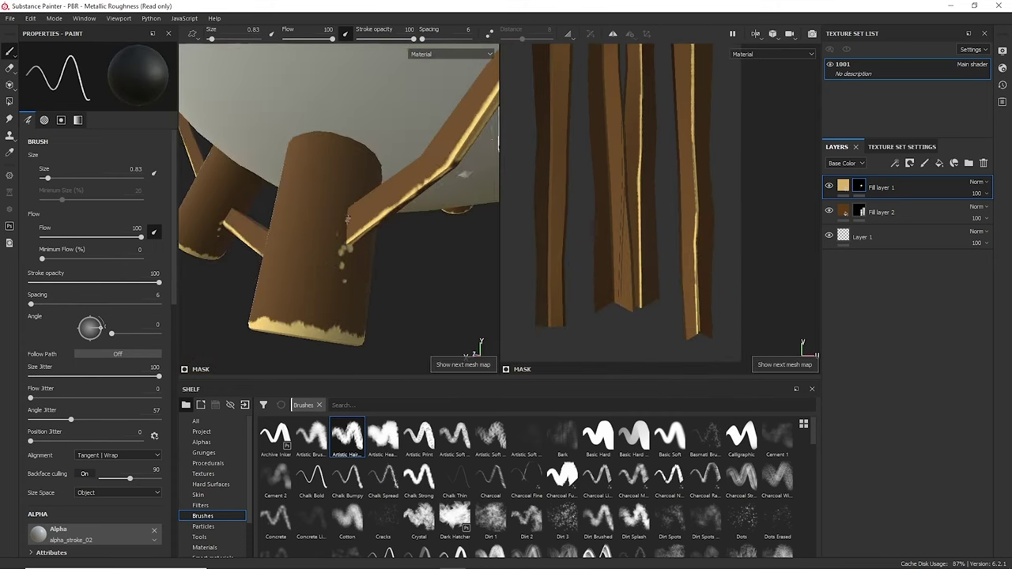
mouse_move(349, 263)
alt+mouse_down()
mouse_move(259, 174)
mouse_move(217, 182)
alt+mouse_up()
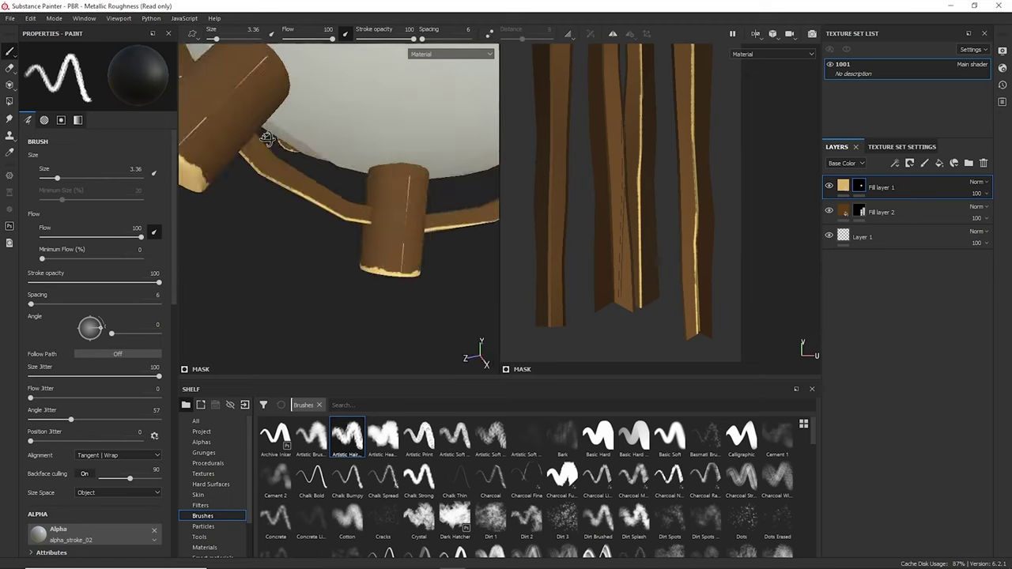
scroll(218, 183, down, 5)
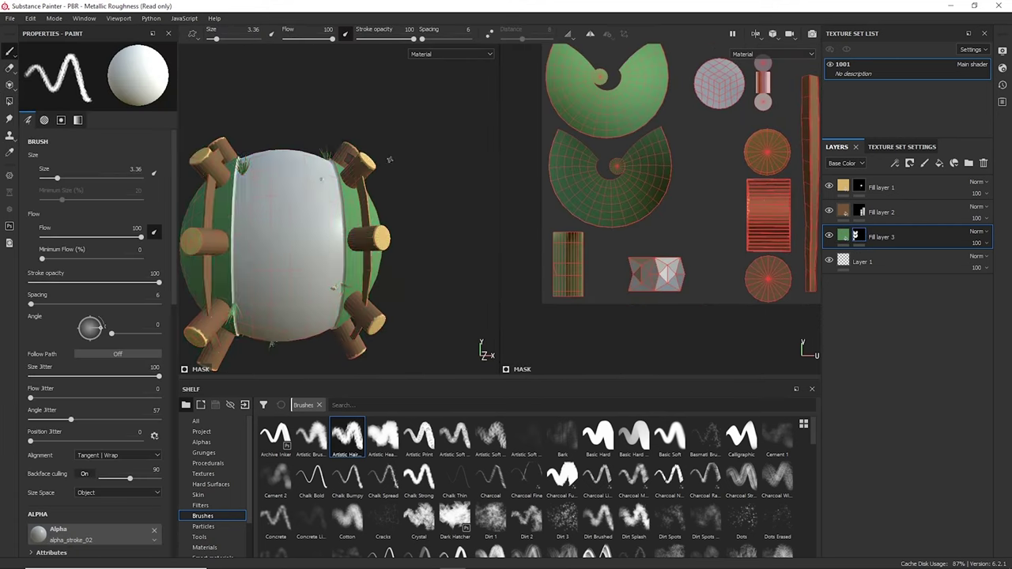
Set a new fill layer's base colour to gold for the planet surface.
click(94, 294)
click(172, 343)
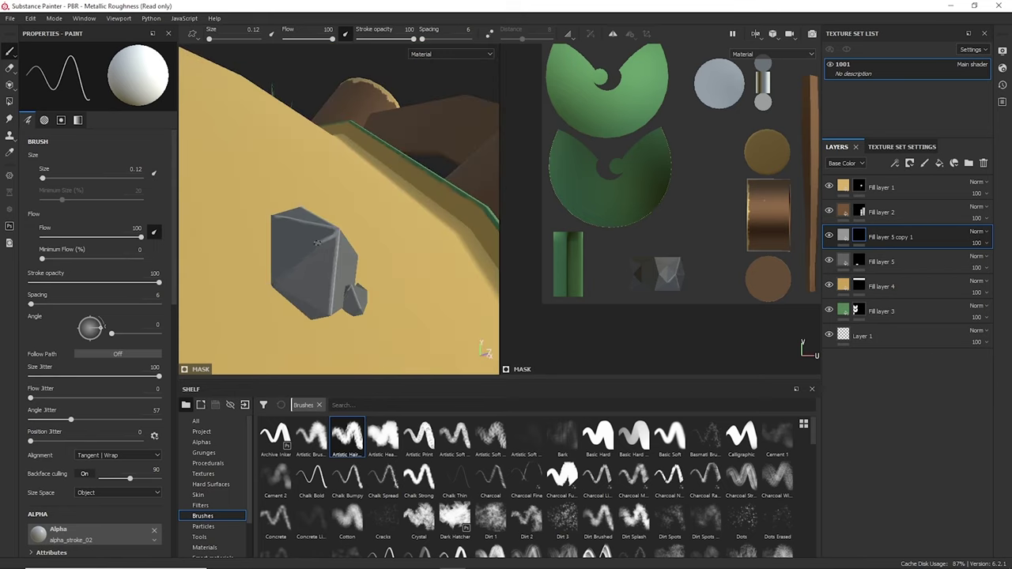
alt+drag(325, 308, 408, 254)
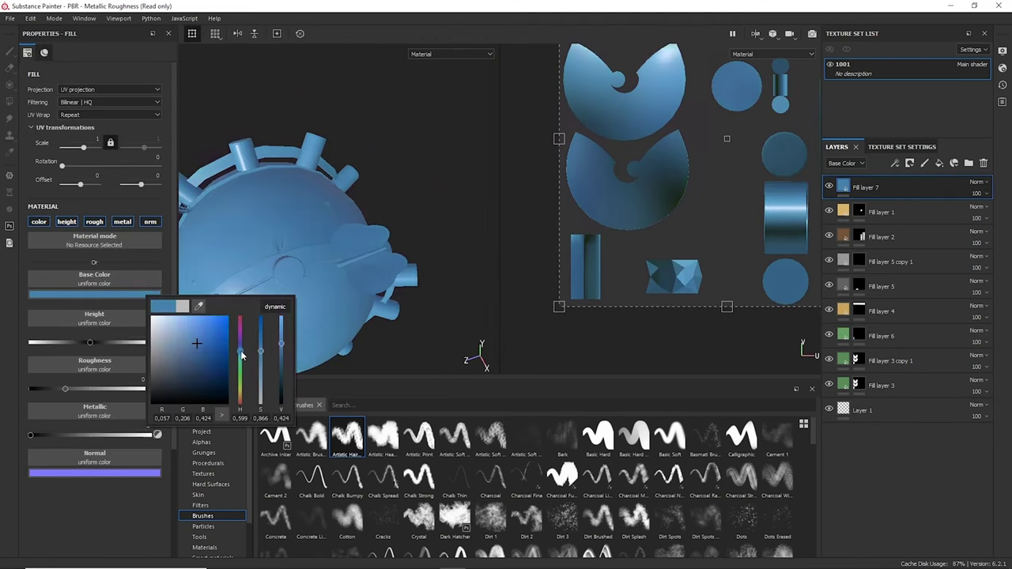
Add new fill layers on top and switch to the brush to paint yellow spots.
key(4)
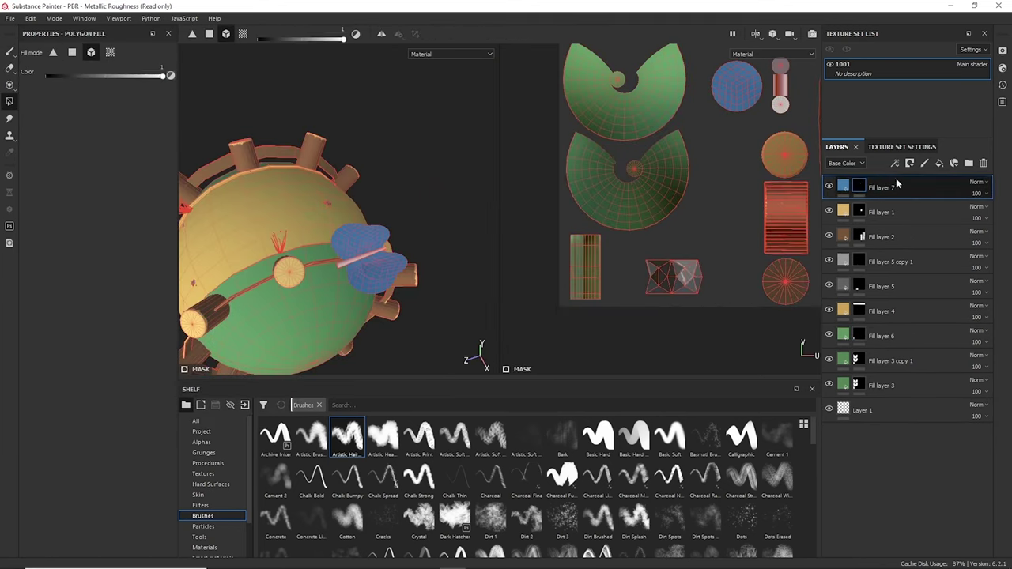
click(939, 163)
key(1)
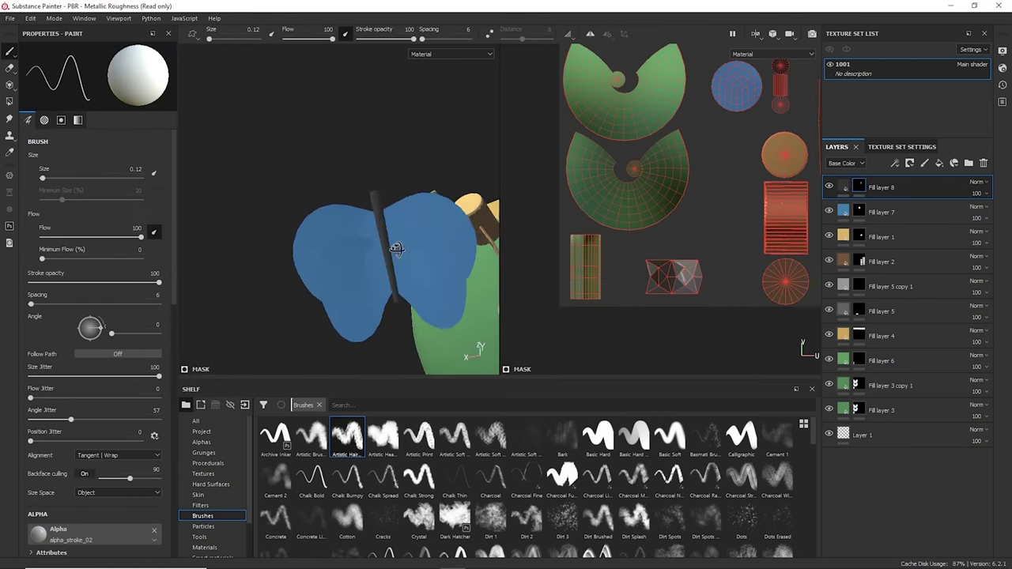
click(940, 163)
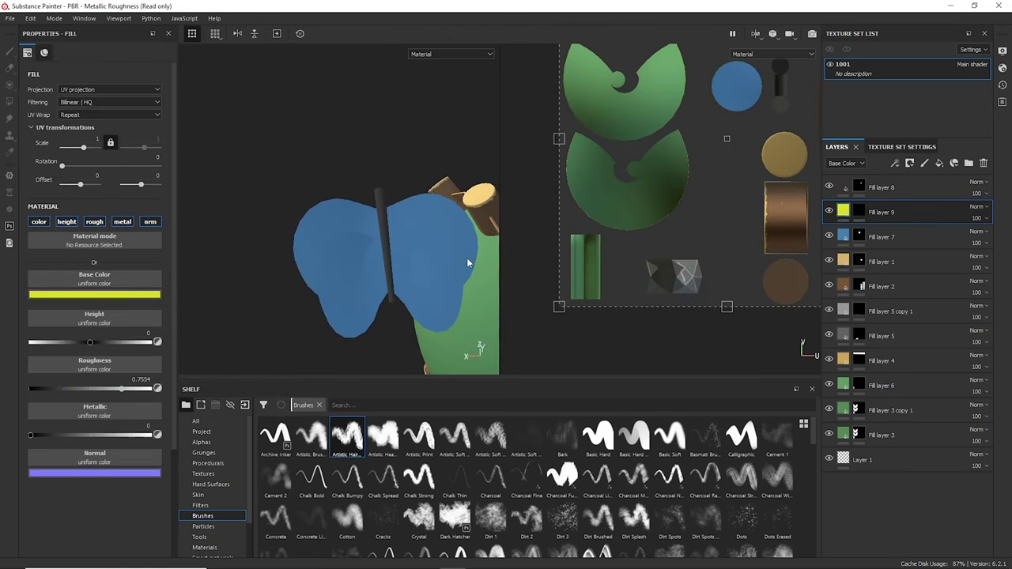
key(1)
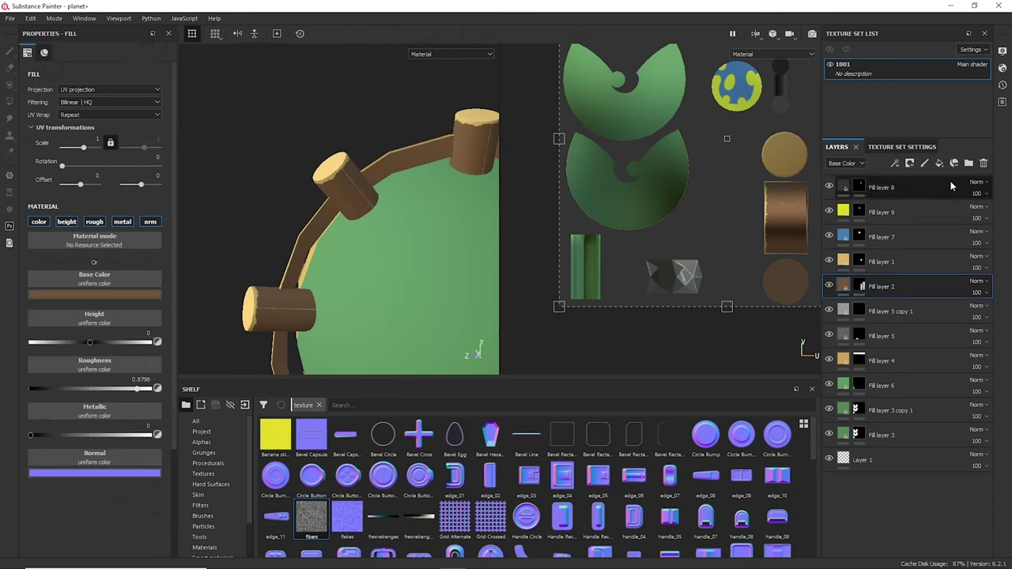
Create a layer folder with a wood-grain fill and adjust its scale and rotation.
click(969, 162)
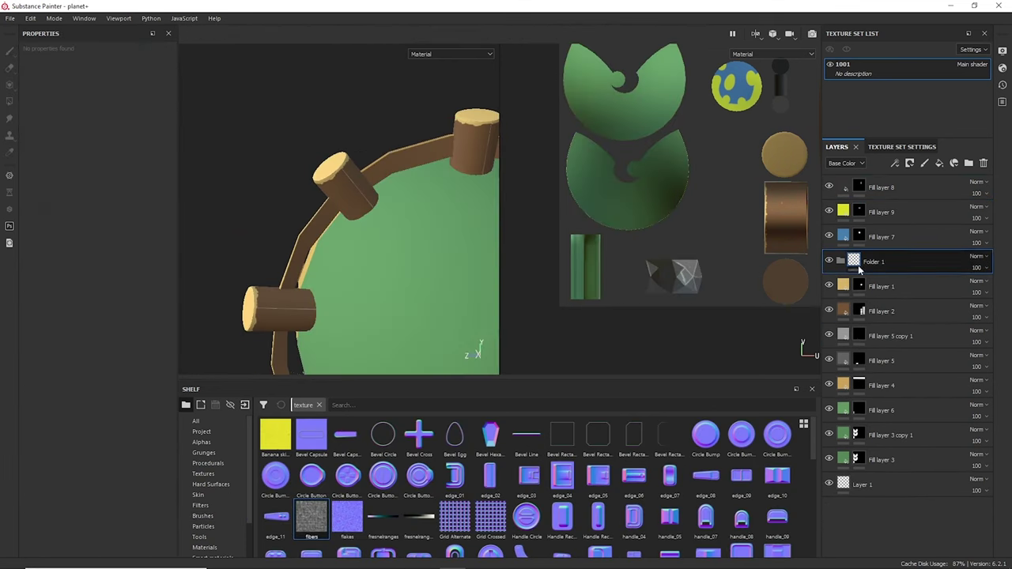
click(203, 473)
drag(526, 435, 95, 224)
drag(801, 303, 755, 302)
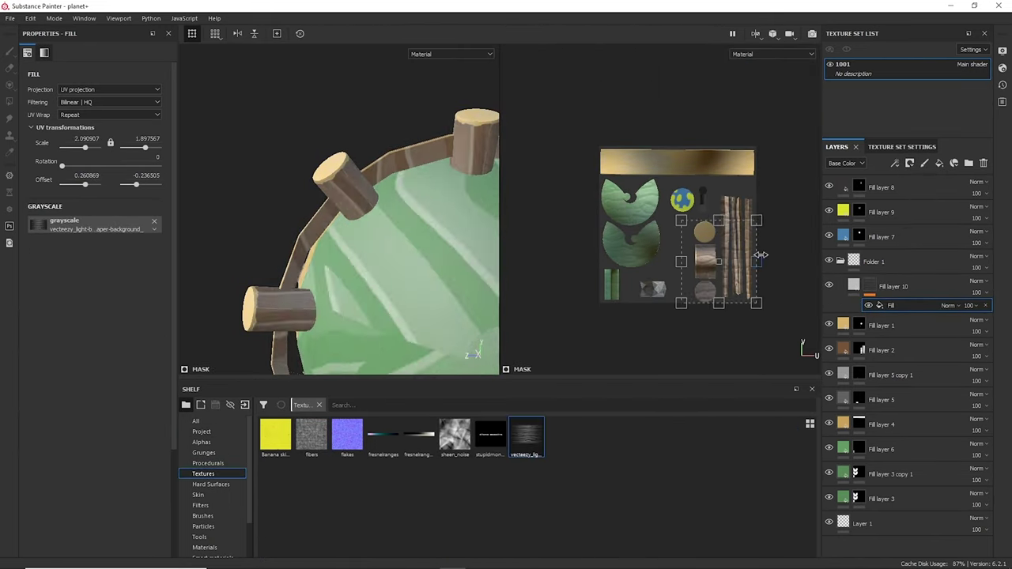
drag(737, 242, 734, 256)
middle_drag(734, 256, 635, 171)
mouse_move(635, 170)
mouse_down()
mouse_move(656, 178)
mouse_move(536, 162)
mouse_up()
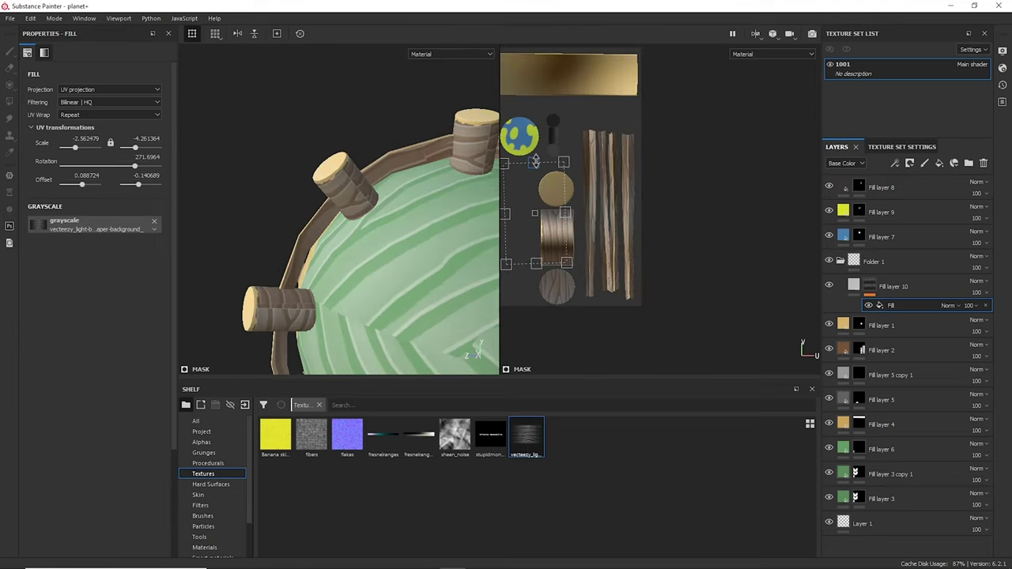
alt+drag(351, 153, 463, 350)
scroll(380, 189, down, 3)
Give the wood fill a dark brown base colour, a black mask and Multiply blending.
click(893, 286)
click(94, 294)
click(144, 351)
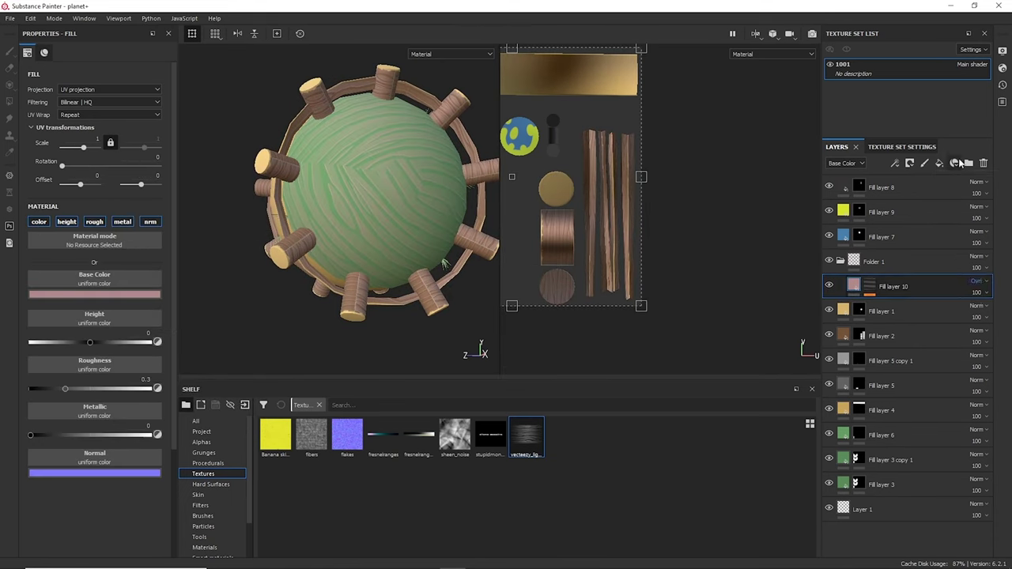
click(959, 162)
click(115, 294)
click(148, 346)
scroll(332, 206, up, 3)
click(116, 295)
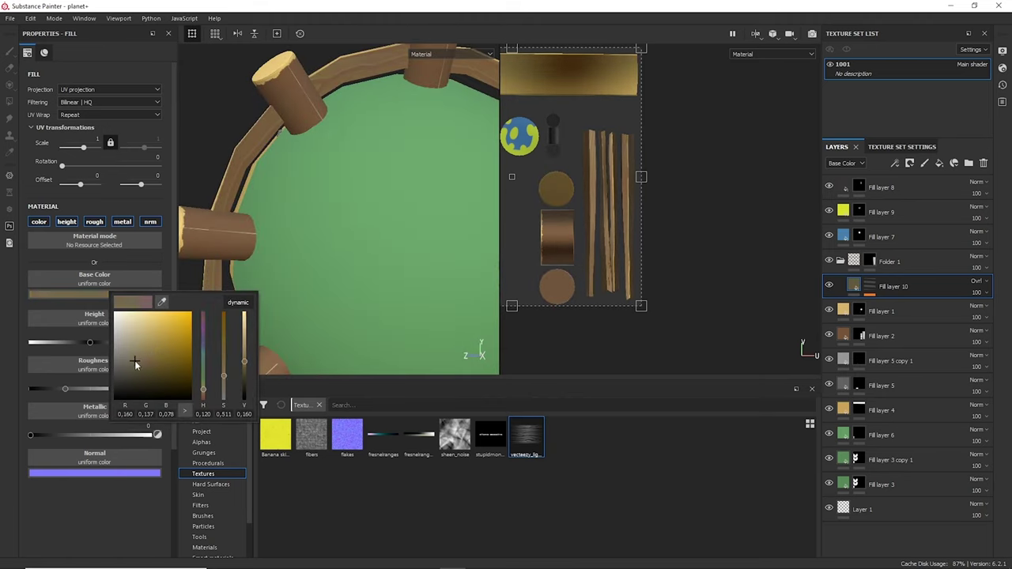
click(985, 286)
click(980, 287)
click(965, 46)
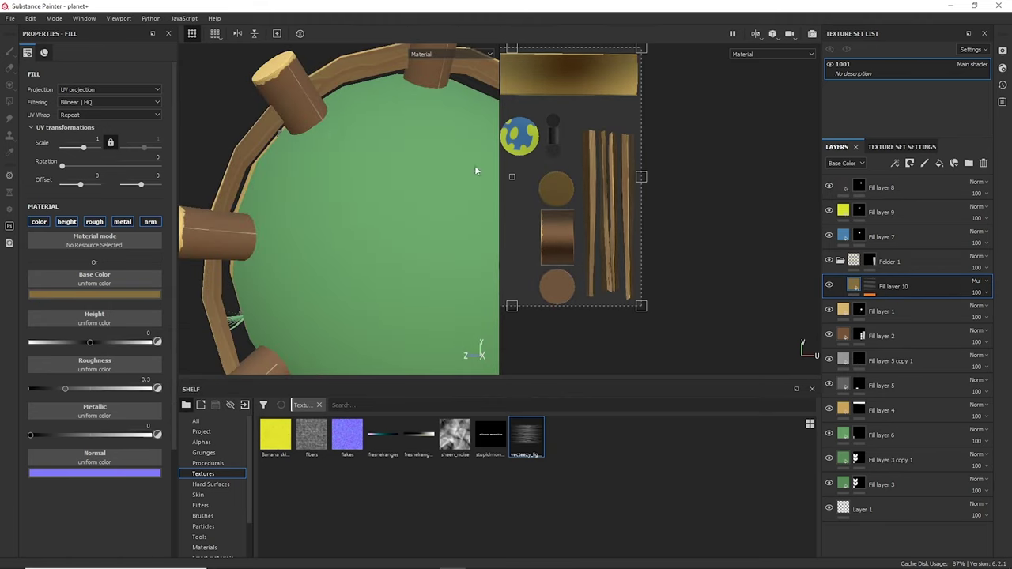
scroll(474, 165, down, 3)
Duplicate the wood folder and mask the copy to its faces with polygon fill.
key(1)
key(ctrl+d)
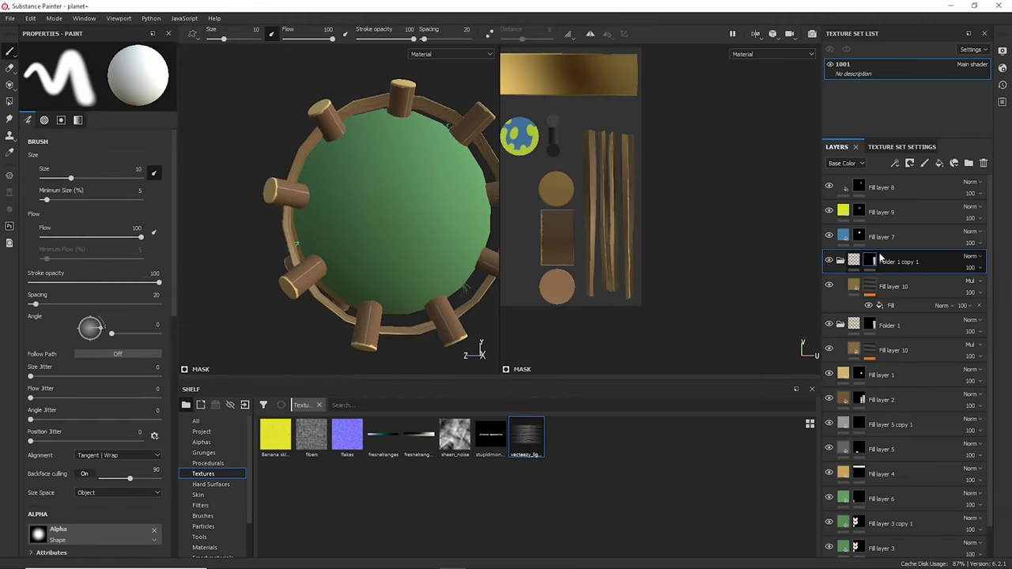
scroll(371, 124, up, 3)
click(891, 305)
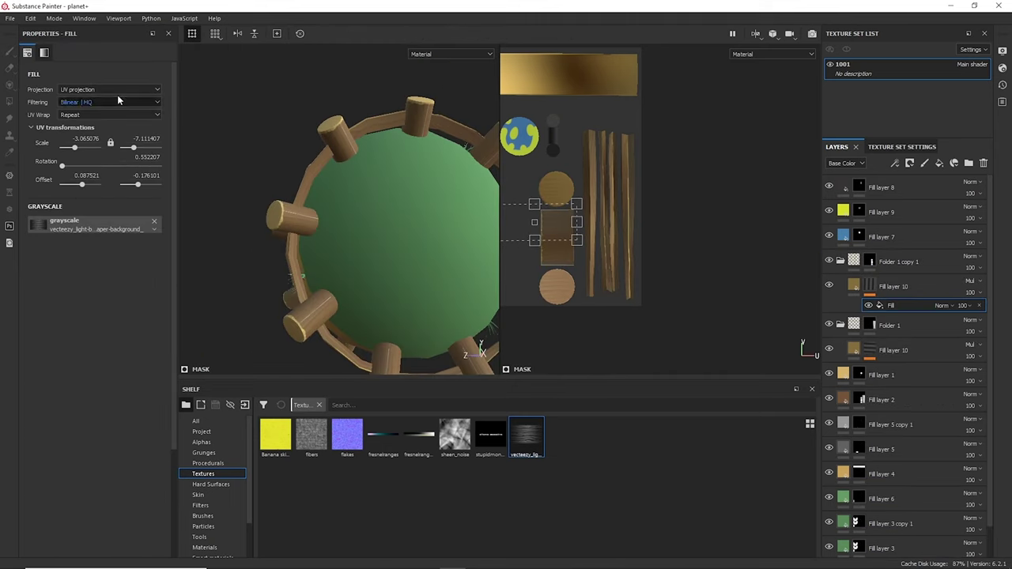
click(869, 261)
key(4)
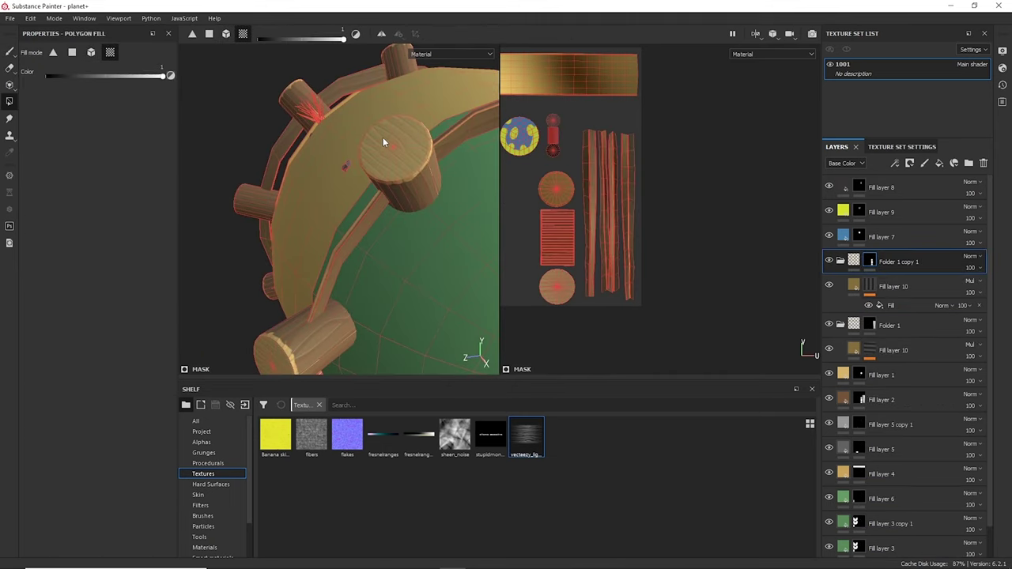
key(1)
key(f)
click(840, 261)
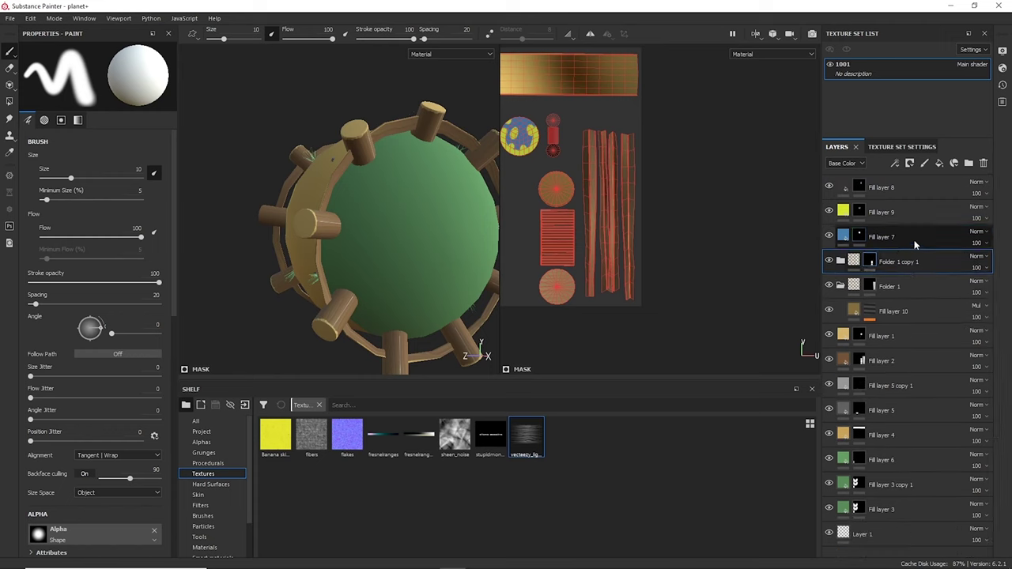
Add Fill layer 11 with a black mask above Fill layer 6 and import a grass texture.
click(881, 456)
click(953, 163)
click(909, 163)
click(933, 181)
click(195, 420)
click(244, 405)
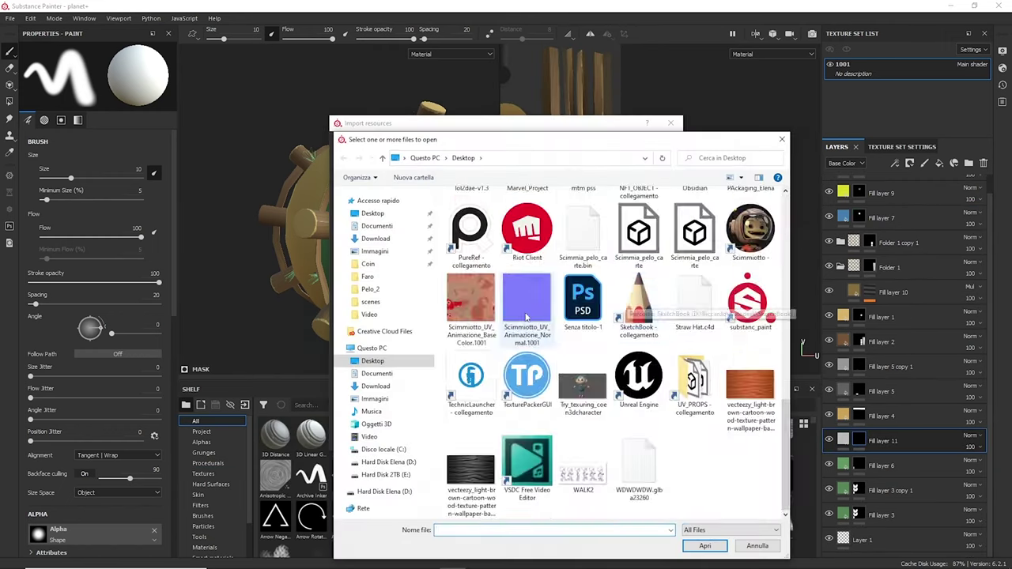
Drop the erbetta grass texture into Fill layer 11, rotate its stroke pattern and colour it green.
drag(311, 518, 67, 230)
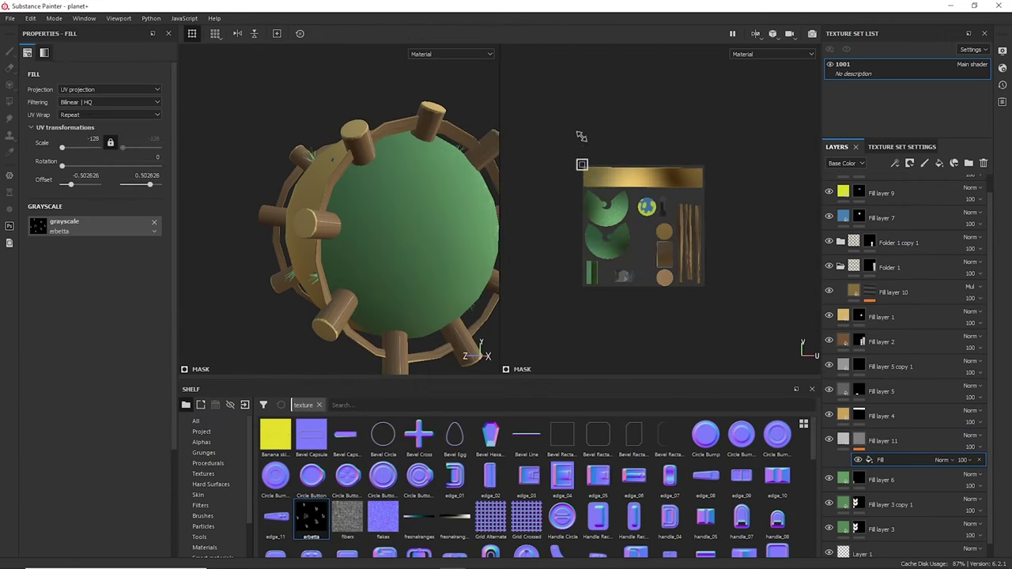
scroll(626, 222, up, 3)
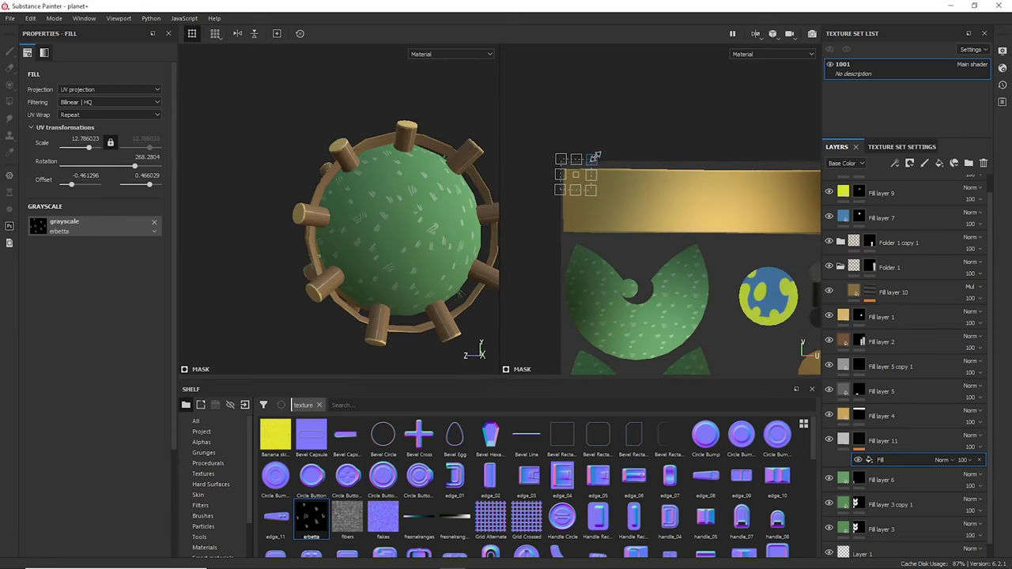
drag(602, 159, 553, 134)
click(882, 441)
click(94, 294)
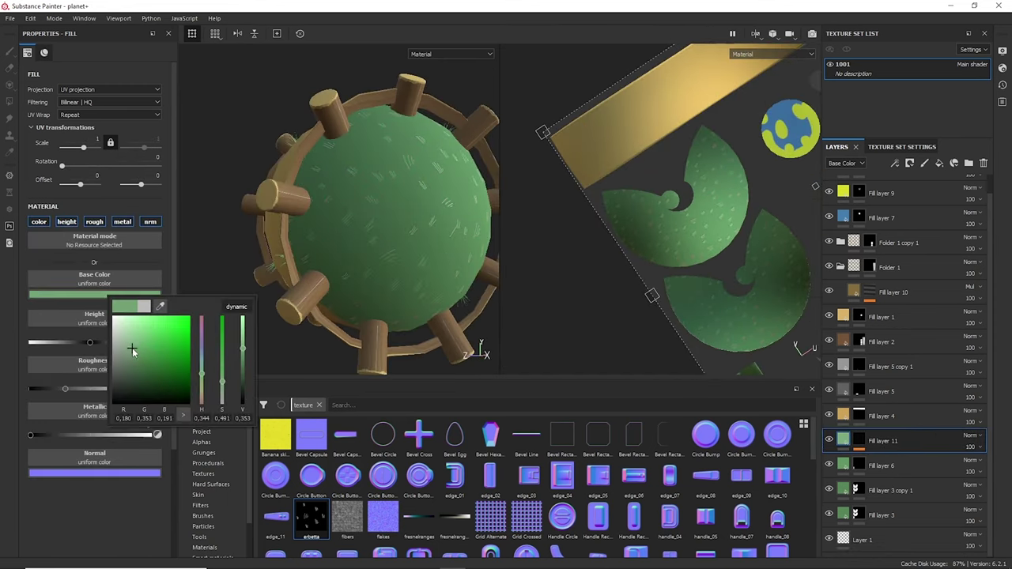
alt+drag(226, 225, 338, 147)
Add Fill layer 12 on top with an Anisotropic Noise mask, lowering contrast and adjusting balance.
click(924, 163)
right_click(860, 185)
click(889, 416)
click(208, 463)
drag(418, 435, 38, 226)
drag(99, 330, 68, 330)
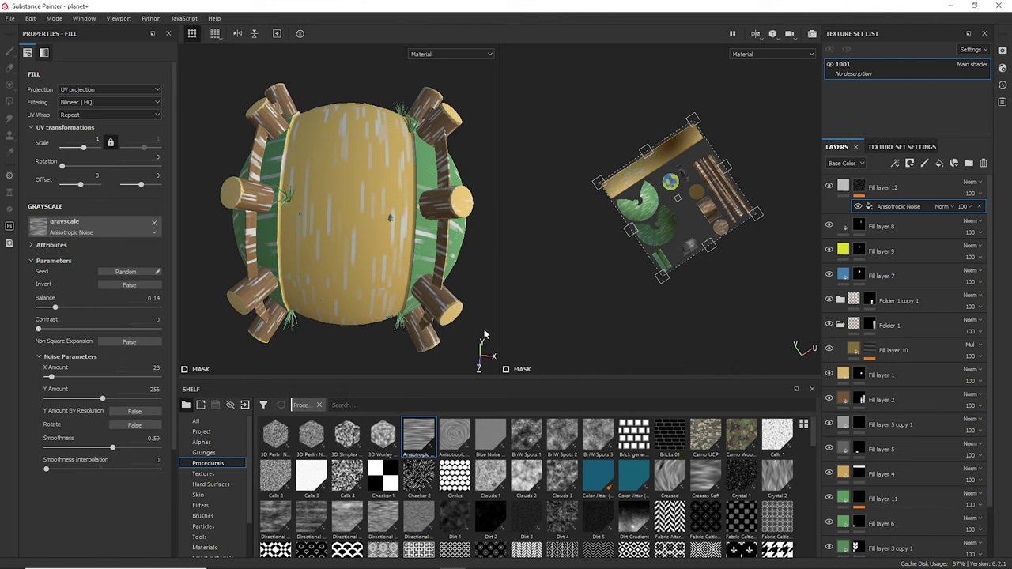
Put Fill layer 12 in a folder with a black polygon-fill mask and give it a dark red colour.
click(939, 163)
key(ctrl+g)
key(4)
click(893, 212)
click(94, 294)
click(194, 354)
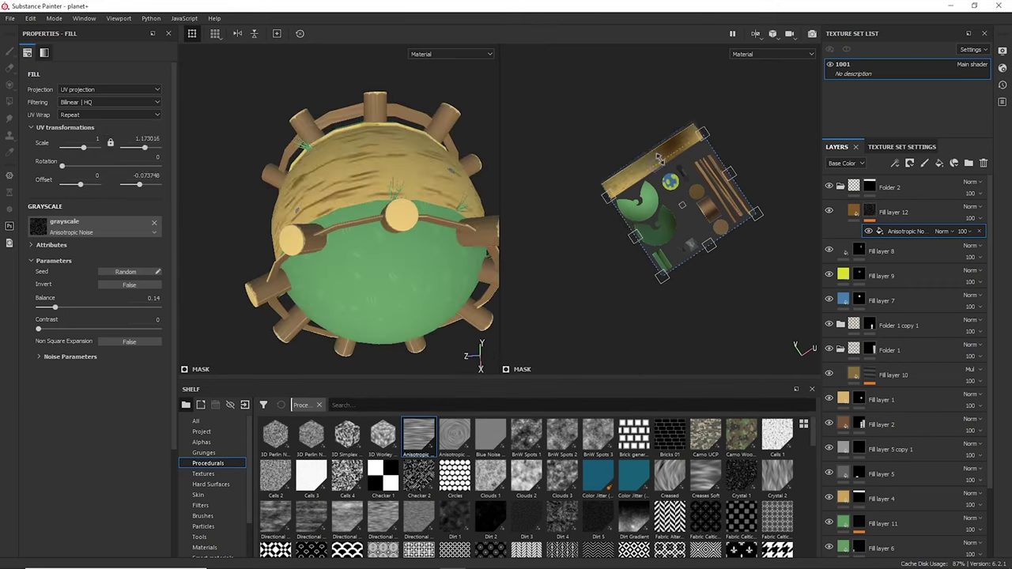
Rescale the streak noise mapping per UV tile and add Blur Directional to the noise mask.
drag(716, 251, 591, 195)
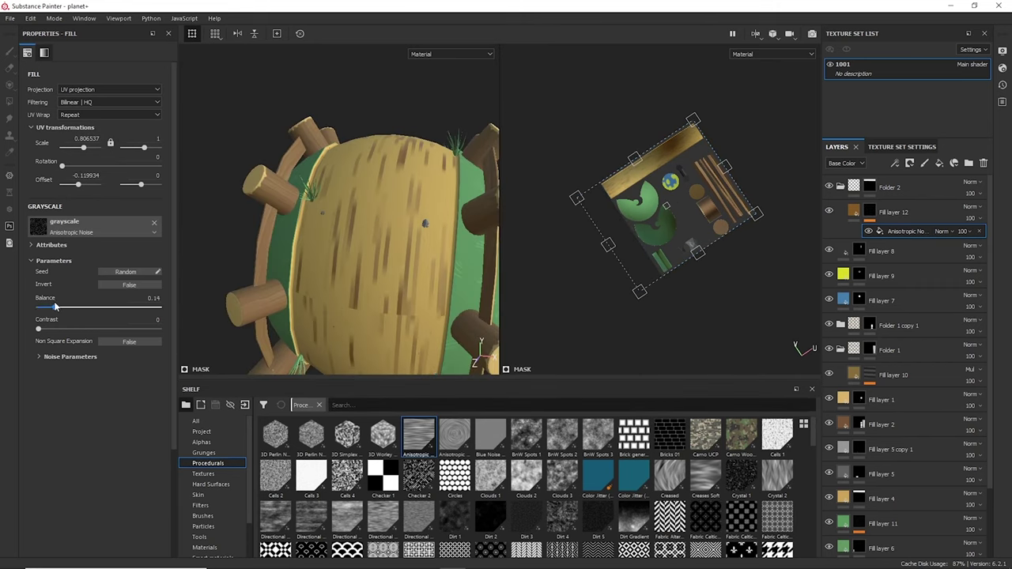
click(94, 99)
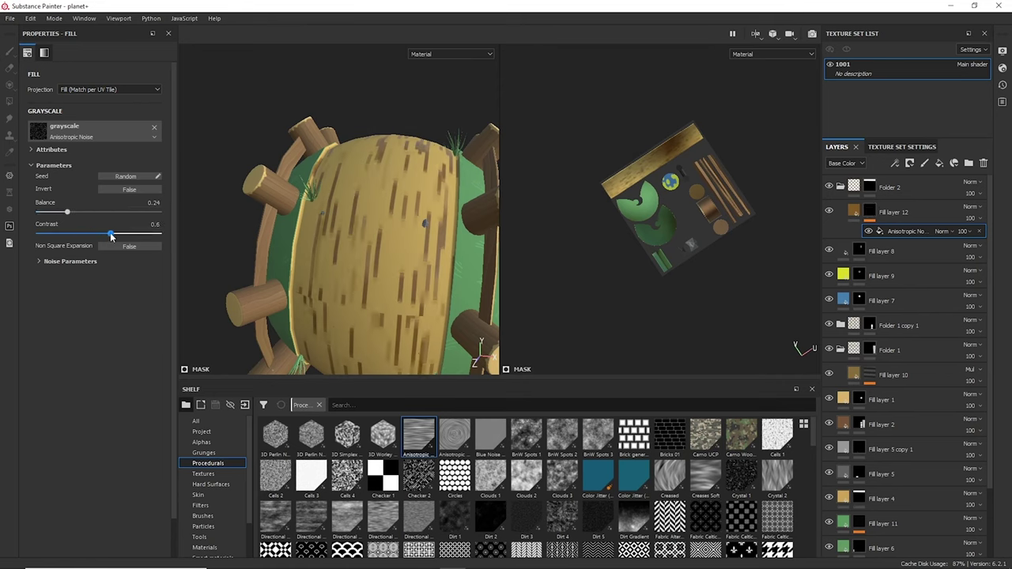
right_click(886, 230)
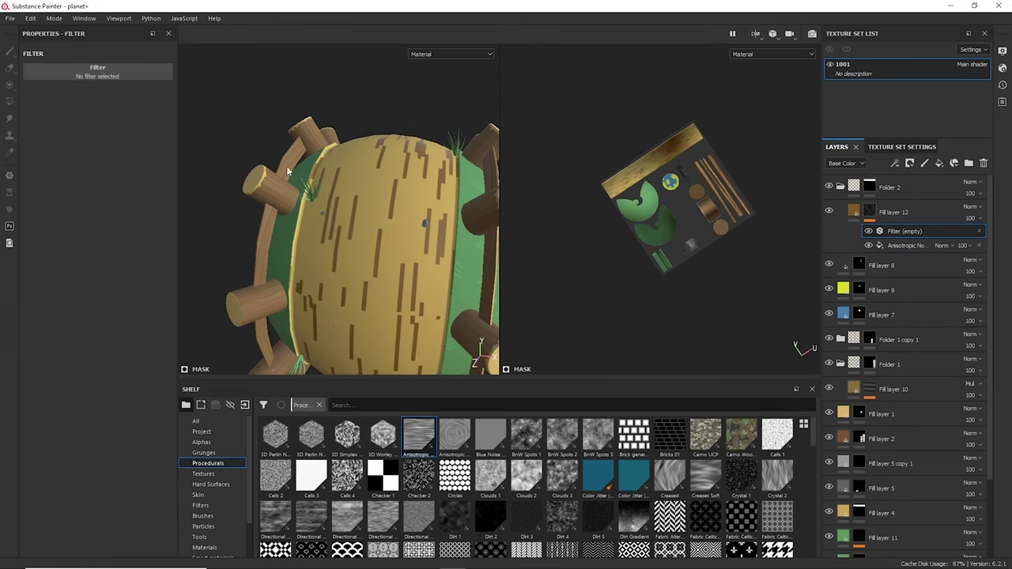
click(91, 71)
Make the streak colour a paler tan, return the Anisotropic Noise to UV projection, and show the 3D view.
click(976, 211)
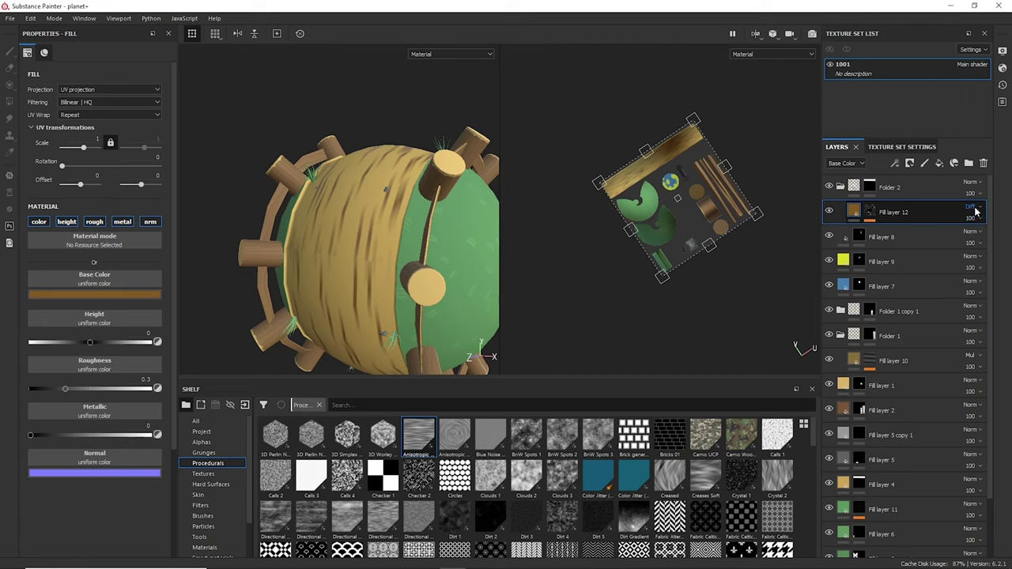
click(94, 294)
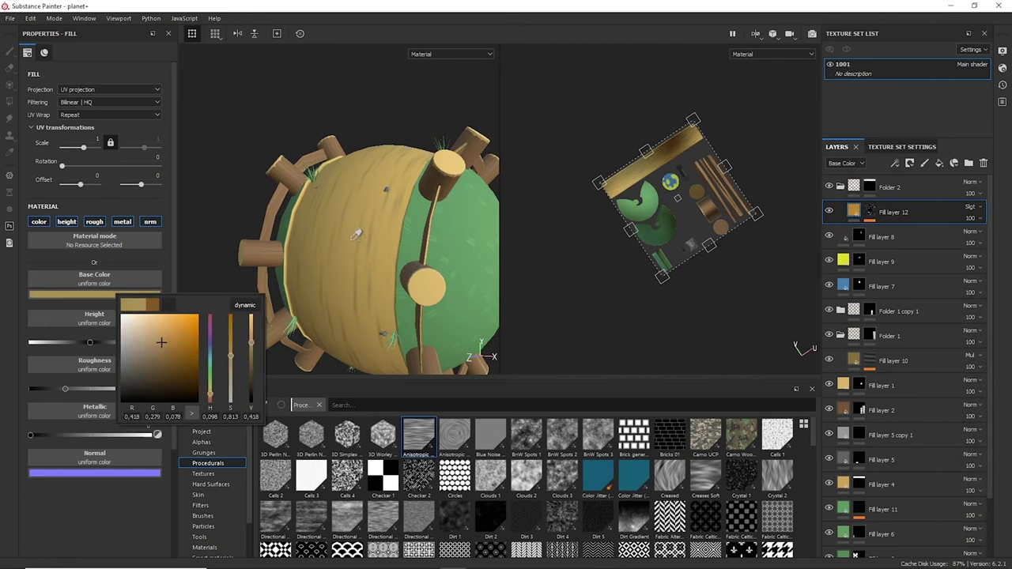
drag(180, 336, 189, 340)
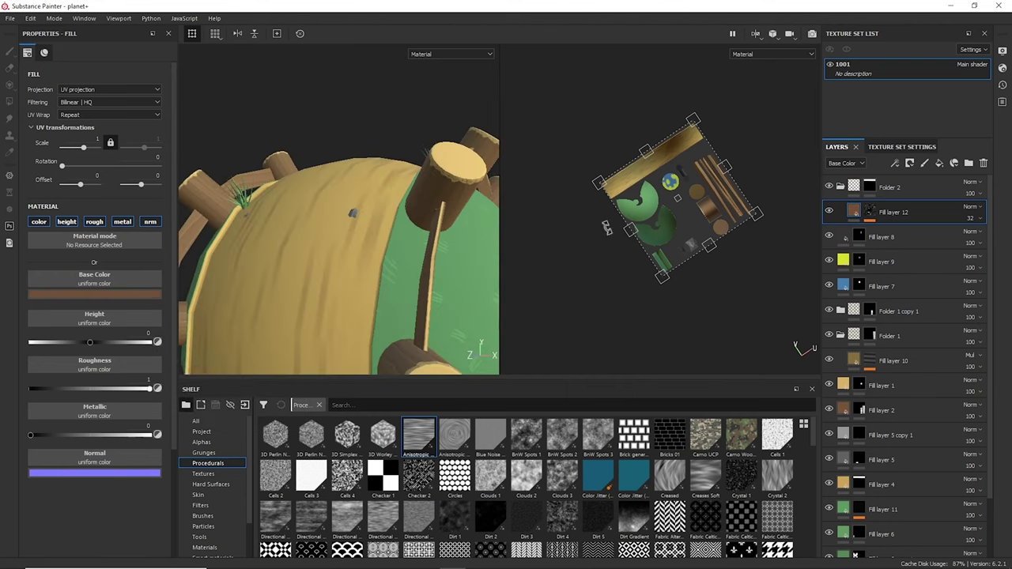
click(870, 212)
click(909, 246)
click(110, 90)
click(110, 102)
scroll(322, 205, down, 3)
scroll(323, 206, down, 2)
alt+drag(322, 206, 186, 235)
key(F2)
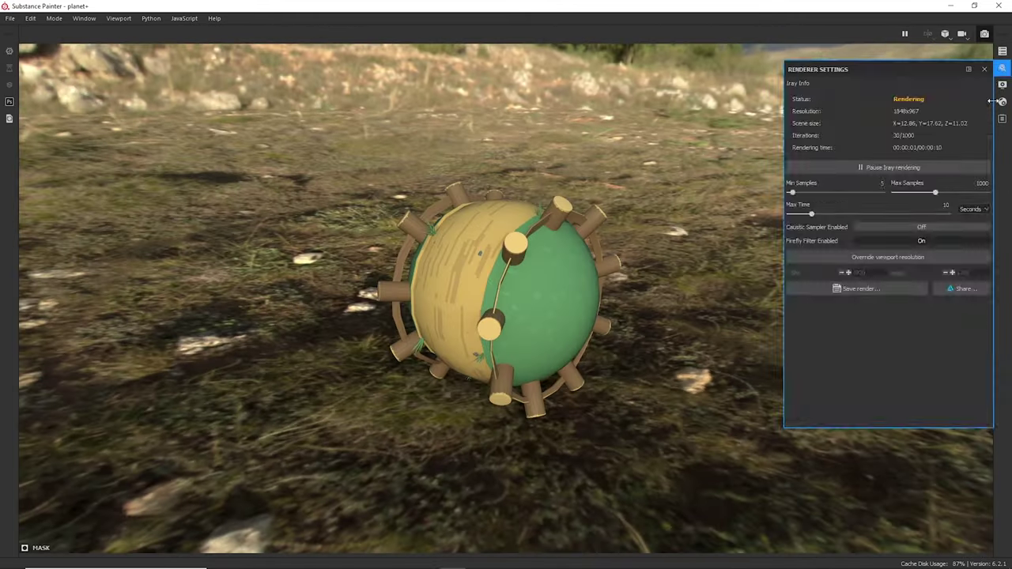
Start the Iray render preview, then export textures to a new Little_Planet folder in 3D_Character/Textures.
click(985, 34)
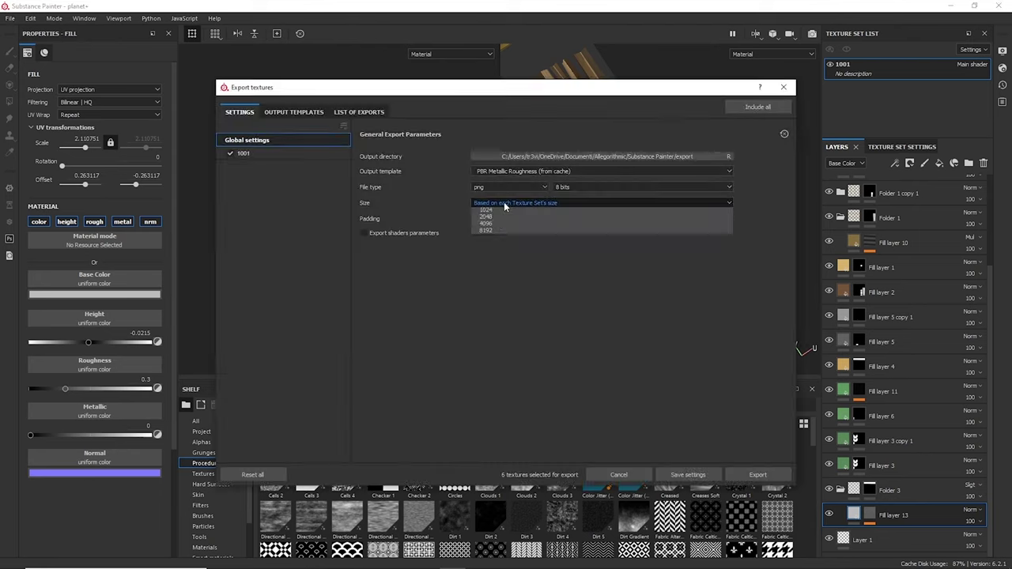
click(503, 203)
click(546, 156)
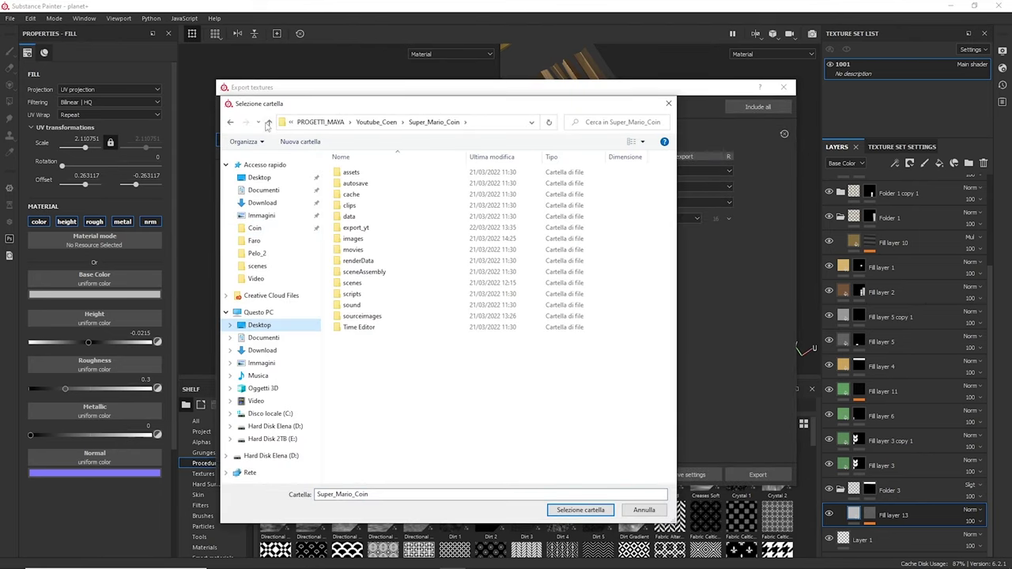
text(Little_Pla)
click(580, 510)
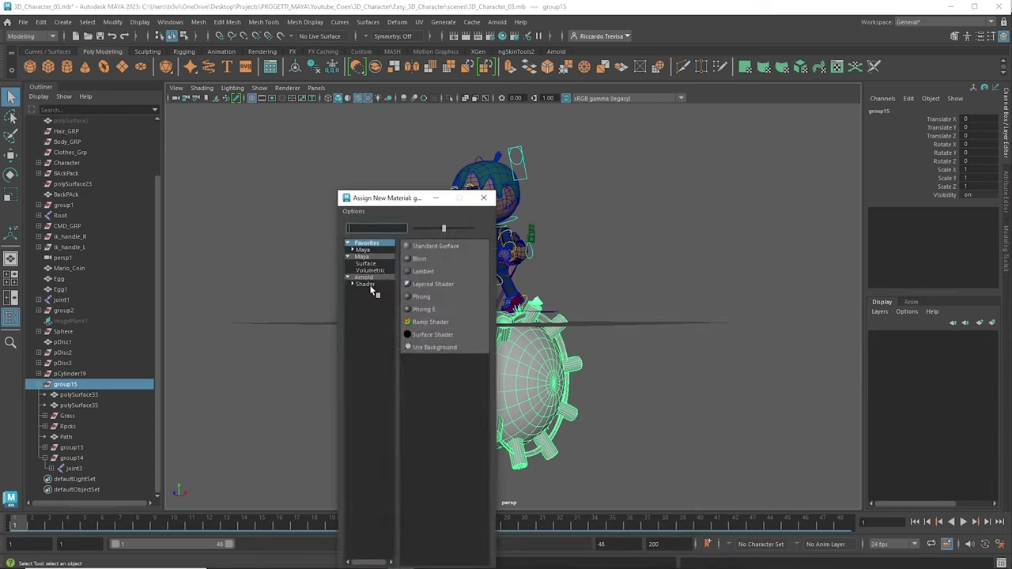
Set the project folder to Youtube_Coen, then group the planet objects and rename the group.
click(49, 335)
double_click(212, 181)
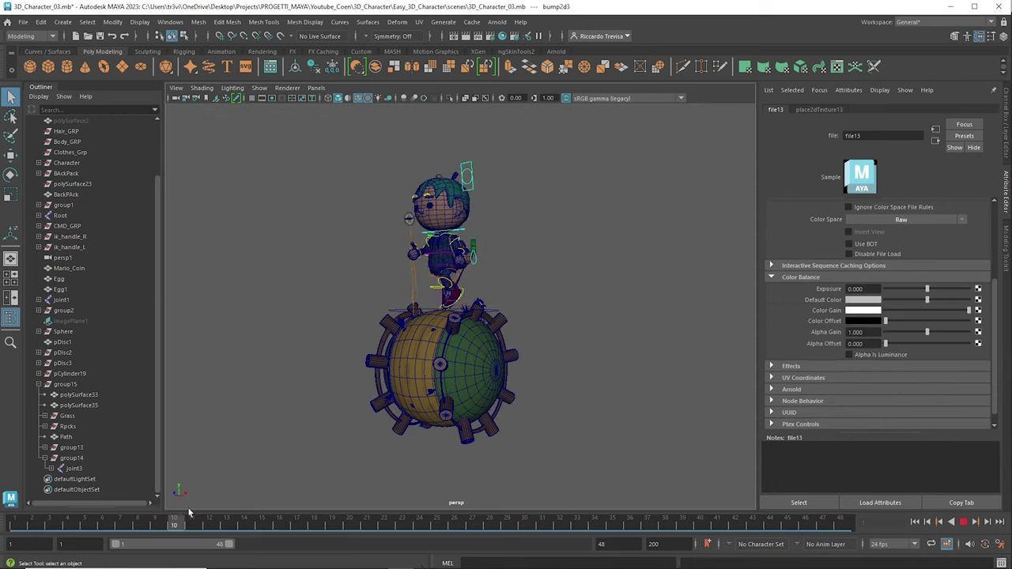
click(65, 331)
key(ctrl+g)
double_click(65, 448)
text(u)
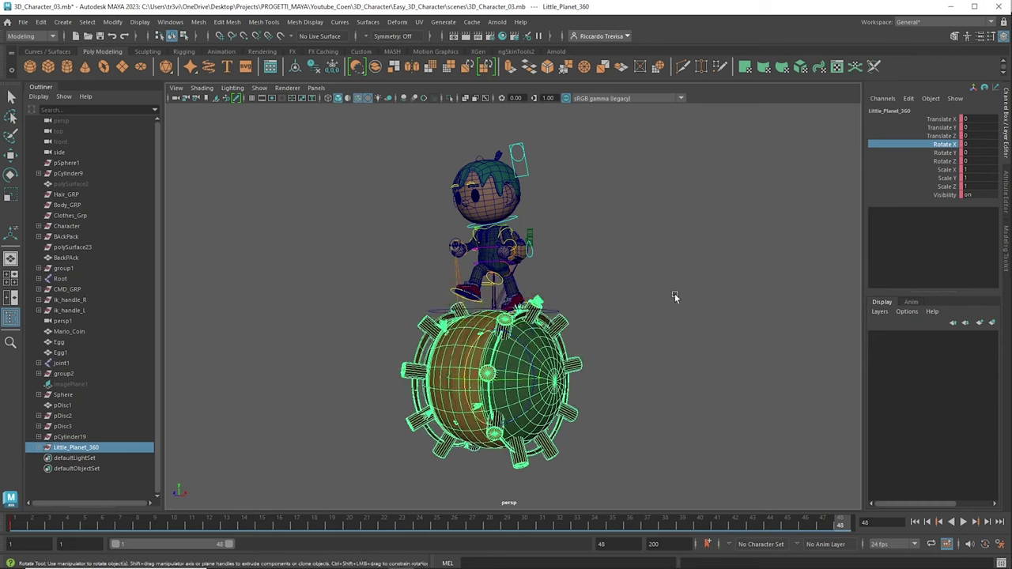
Rotate the planet group on X and play back the walk animation to check it.
middle_drag(675, 297, 659, 250)
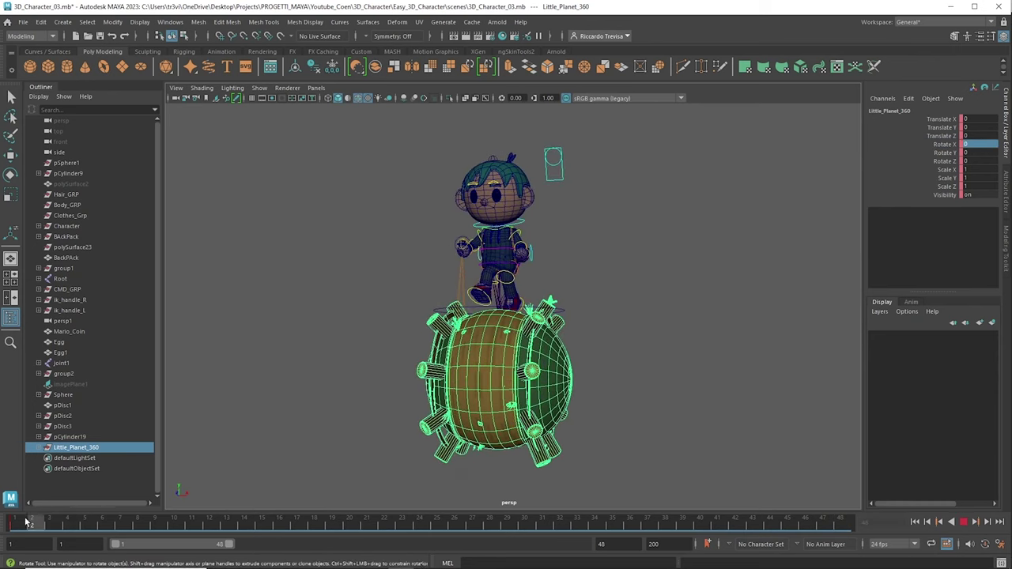
key(Return)
key(alt+v)
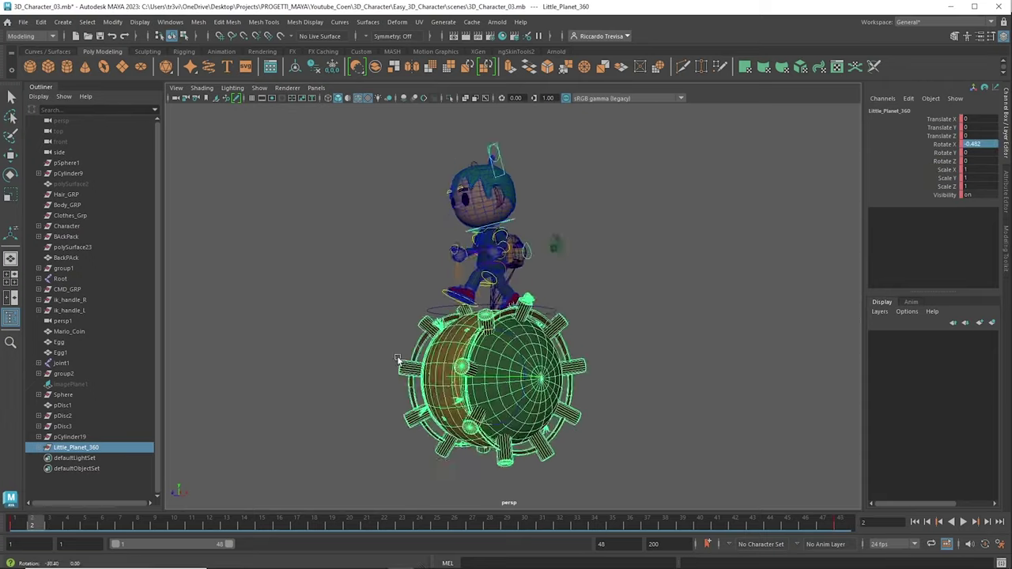
key(alt+v)
click(228, 22)
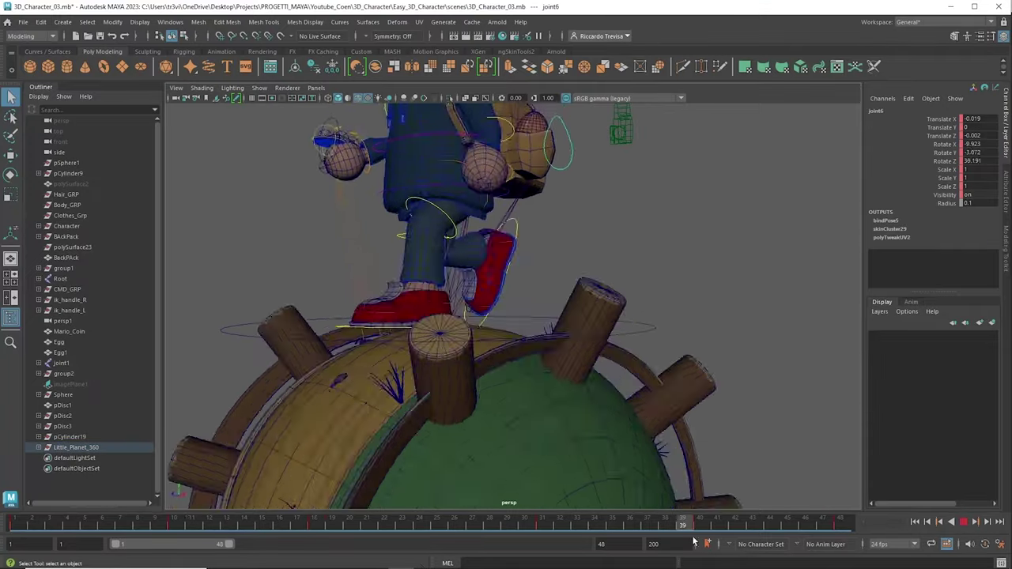
Expand Little_Planet_360 and select the butterfly rig group14, then start playback.
click(75, 447)
click(57, 458)
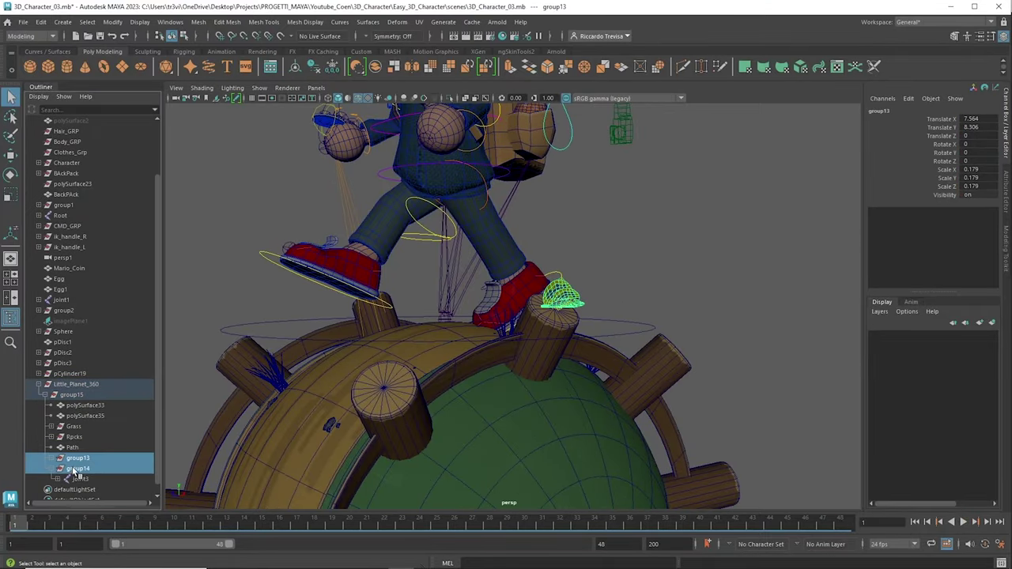
click(76, 471)
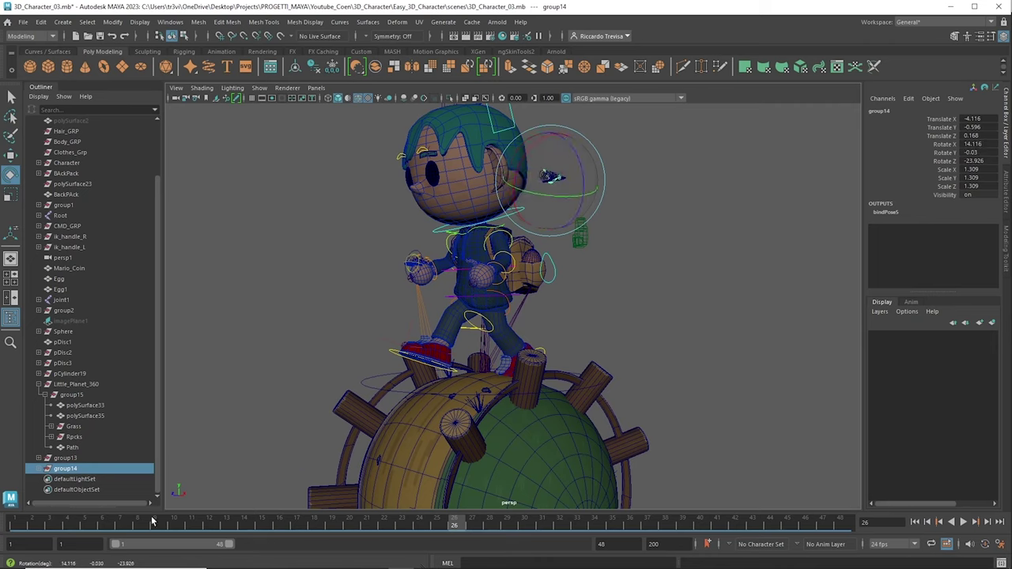
key(alt+v)
Pose the butterfly's wing joint4 and body joint3 at frames 21 and 26.
click(563, 252)
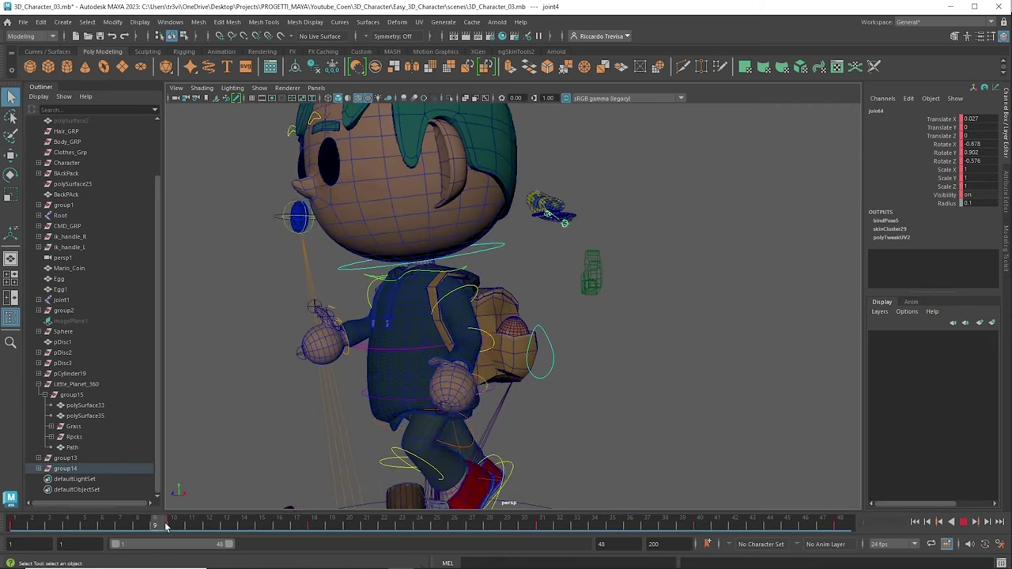
key(e)
key(ctrl+z)
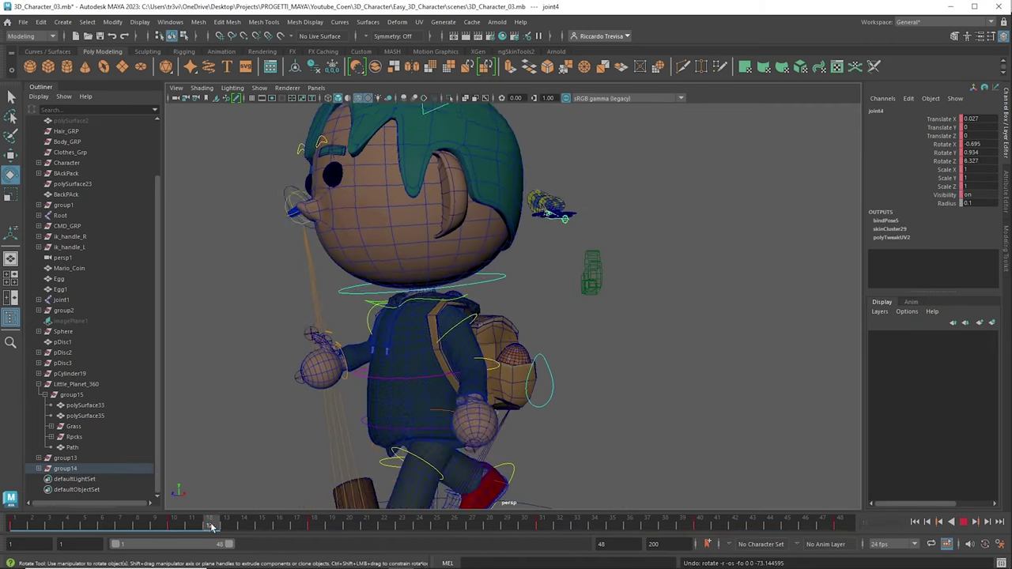
key(Escape)
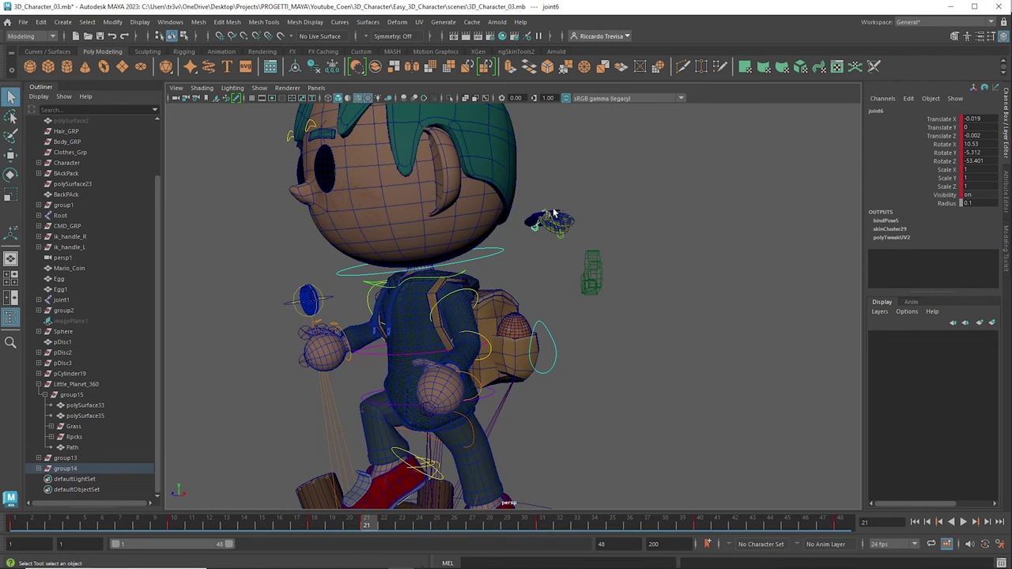
click(558, 218)
key(w)
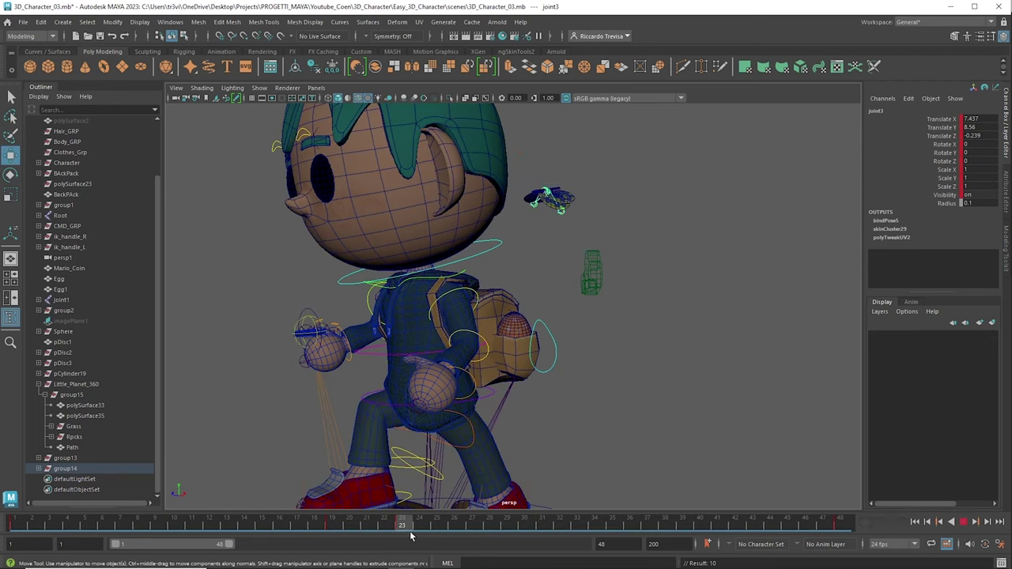
key(Escape)
click(562, 201)
key(e)
click(549, 198)
key(alt+v)
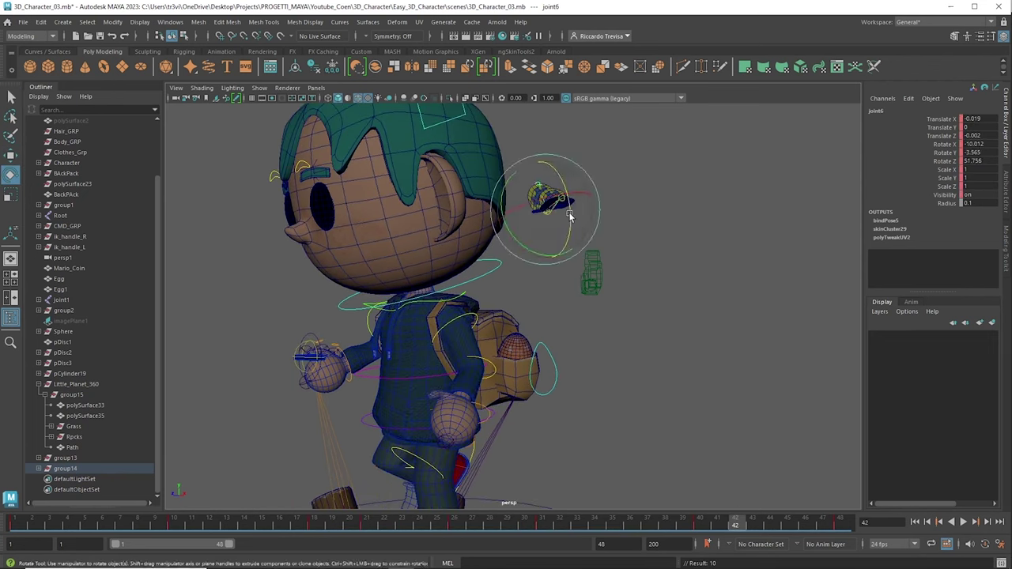
Move body joint3 to adjust the butterfly's flight path and review it from frame 1.
key(e)
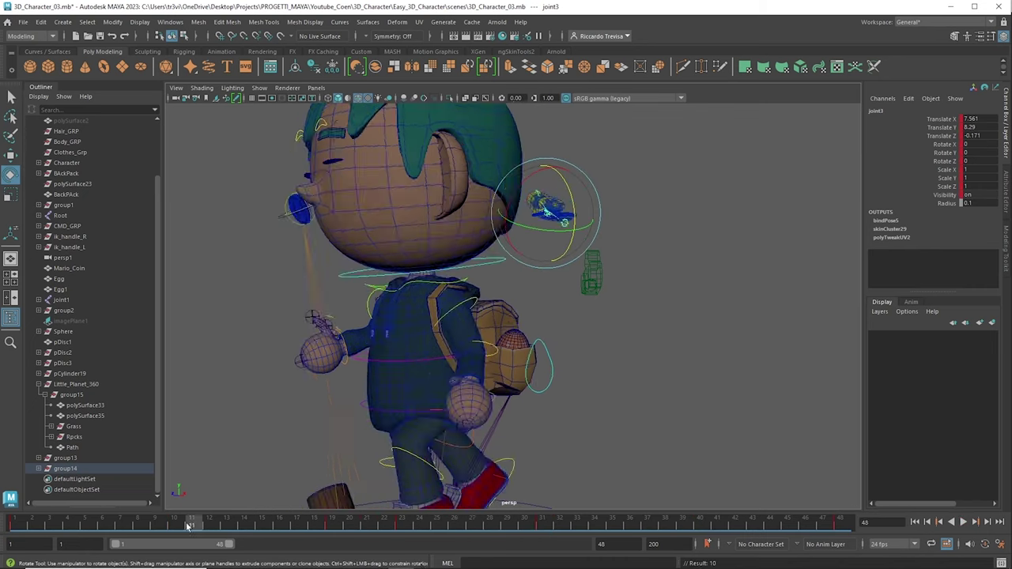
click(964, 522)
scroll(829, 462, down, 5)
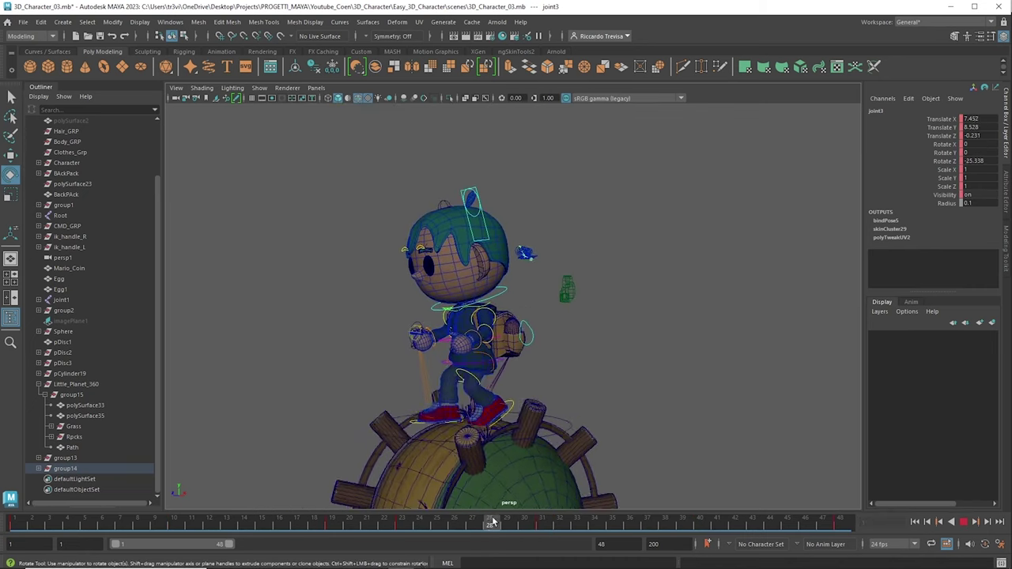
key(q)
scroll(533, 205, up, 5)
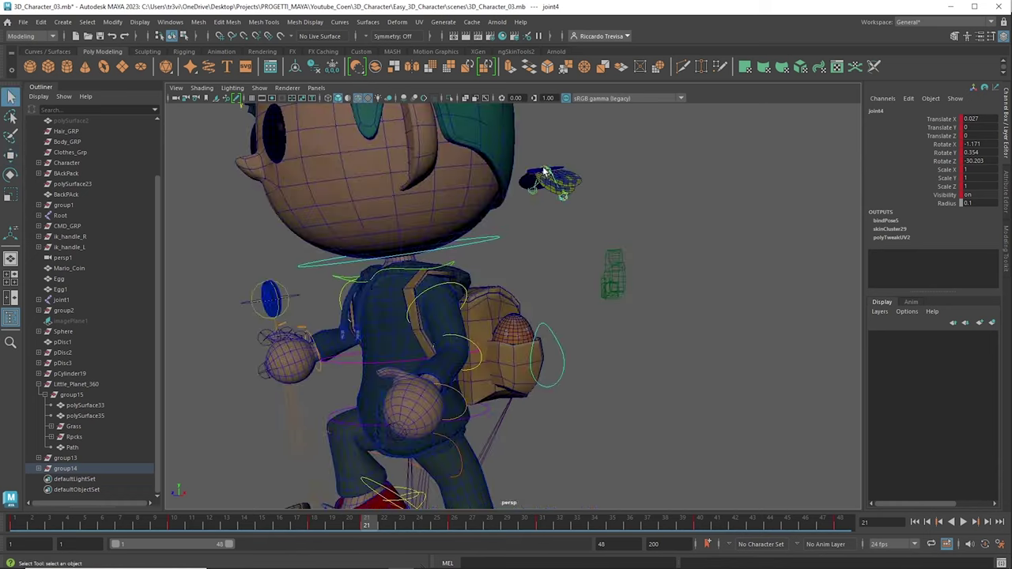
click(542, 182)
key(w)
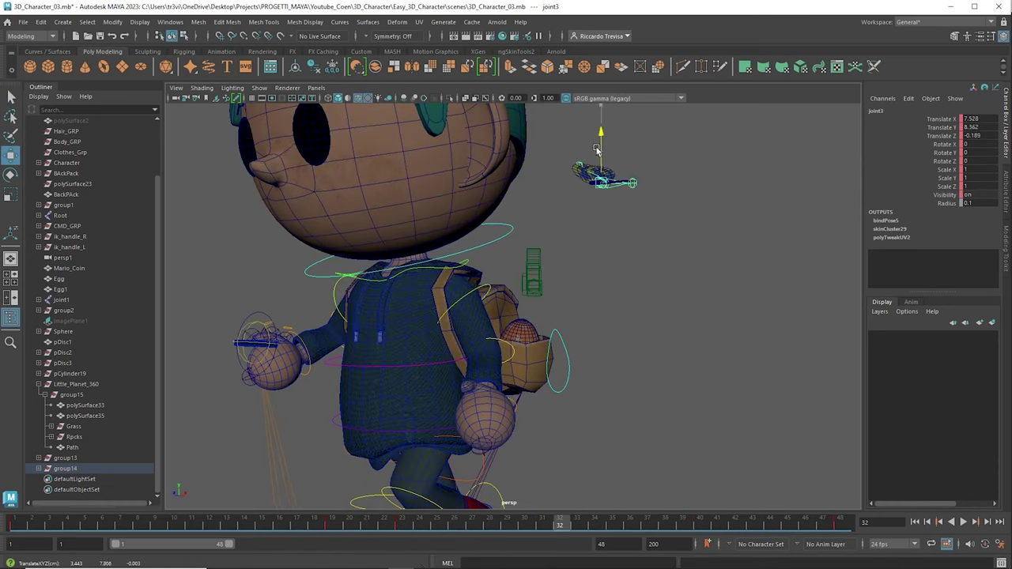
scroll(358, 323, down, 5)
key(Escape)
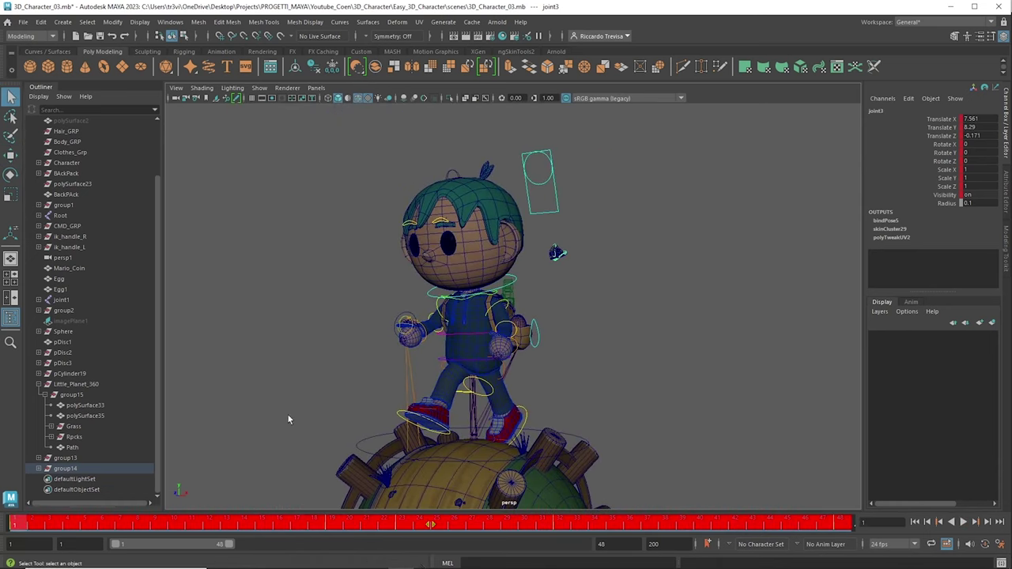
scroll(289, 420, up, 3)
Select the keys between frames 19 and 27, slide them to new frames and replay.
click(170, 21)
click(334, 158)
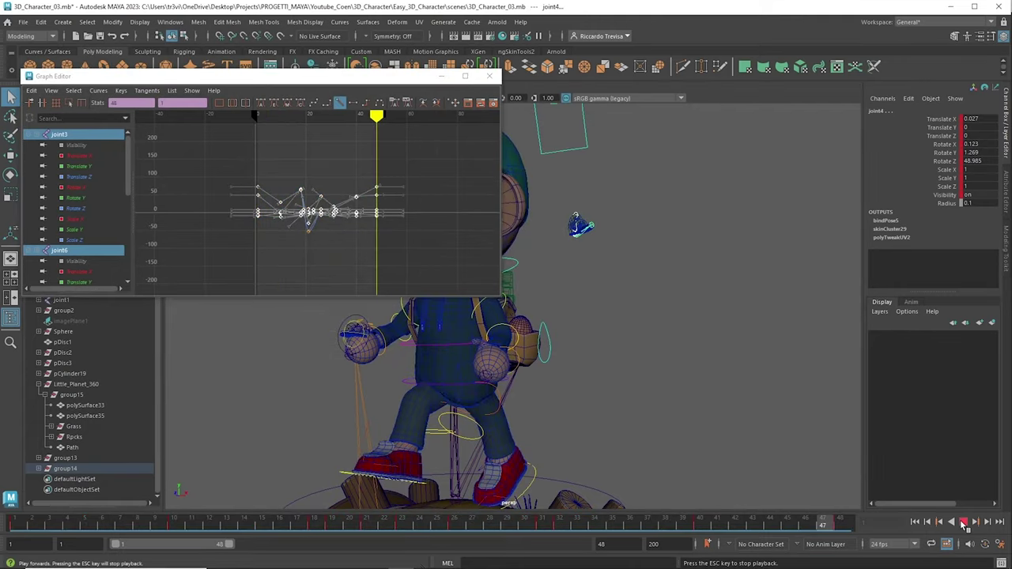
click(963, 523)
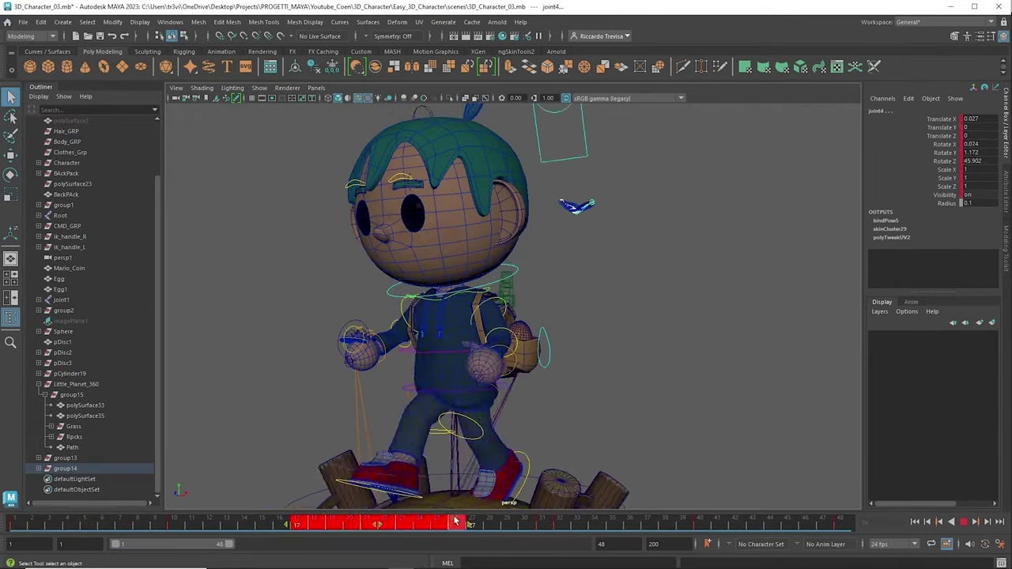
scroll(810, 418, down, 5)
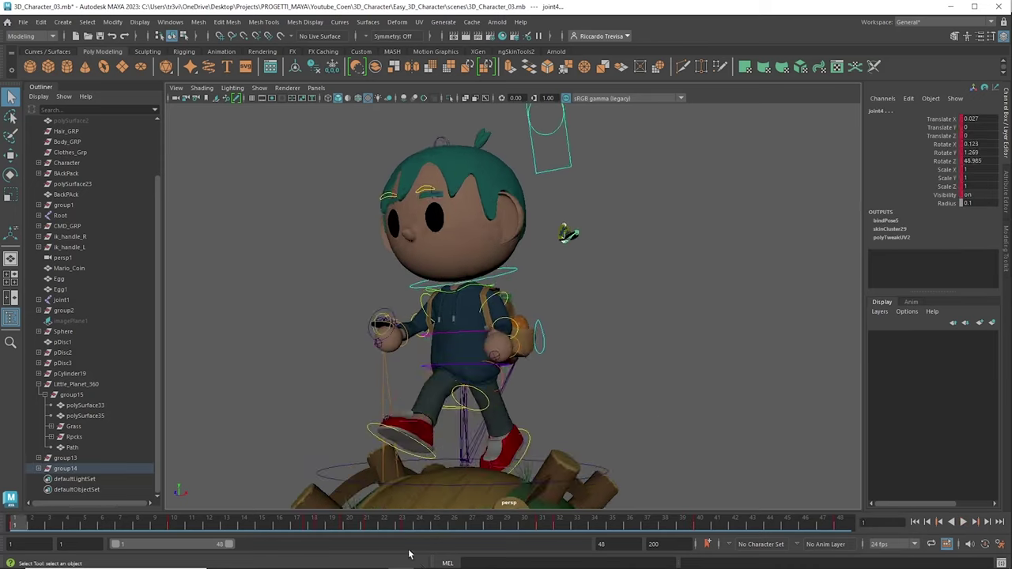
shift+drag(352, 528, 469, 531)
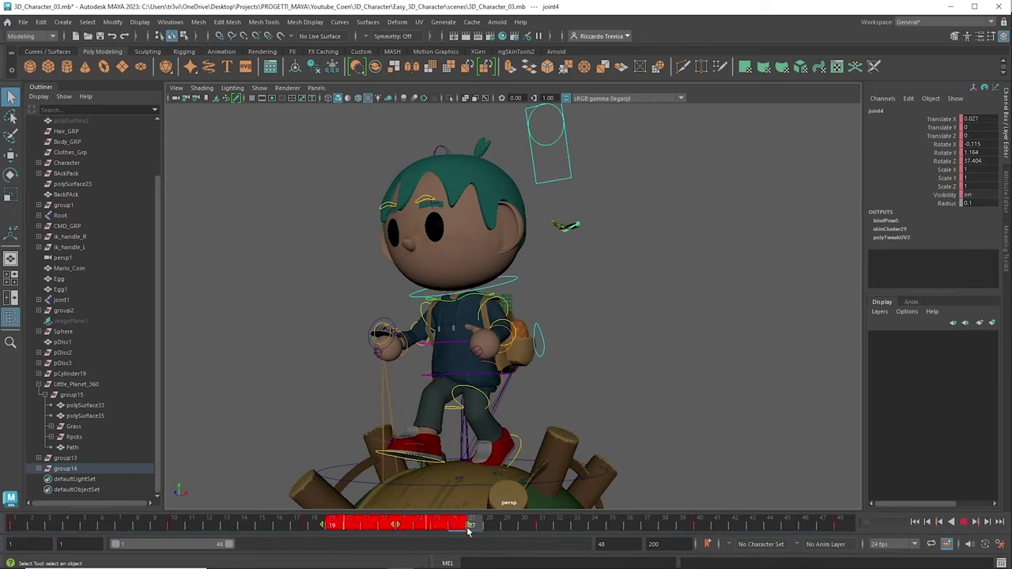
drag(380, 528, 366, 522)
key(alt+v)
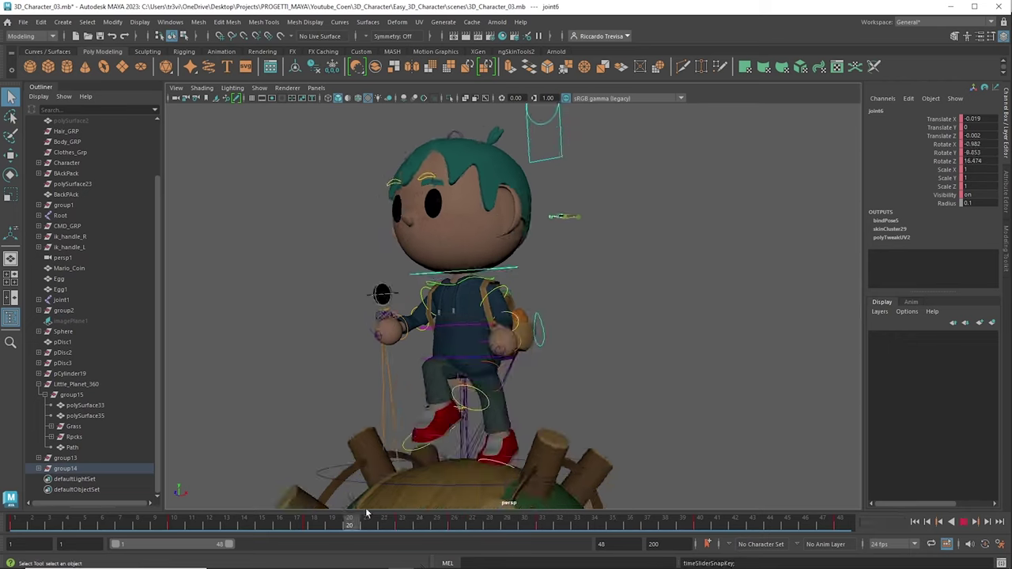
Delete the key at frame 40 and slide the frame-24 key later on the time slider.
right_click(299, 522)
click(350, 350)
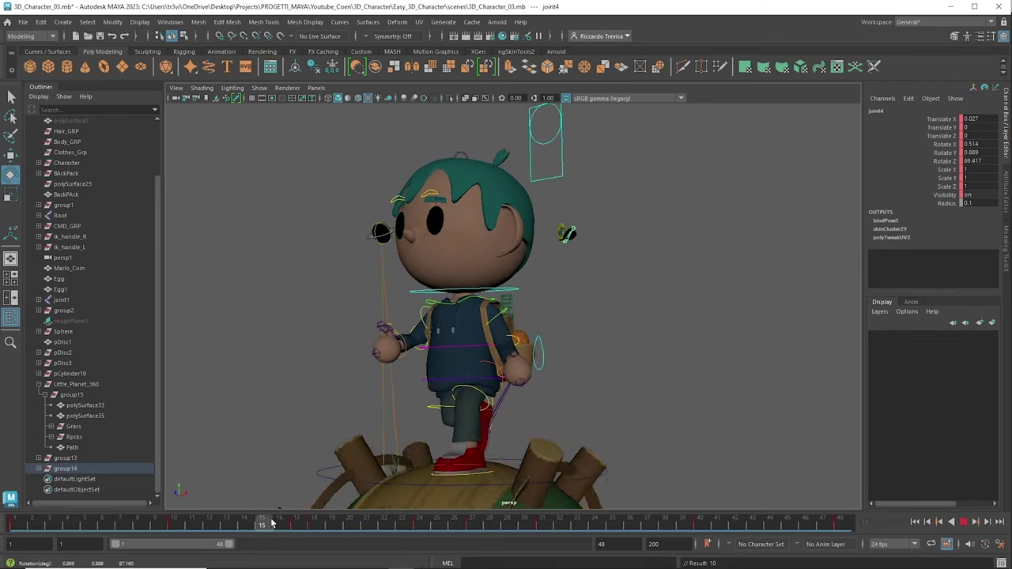
key(e)
shift+click(299, 523)
right_click(702, 523)
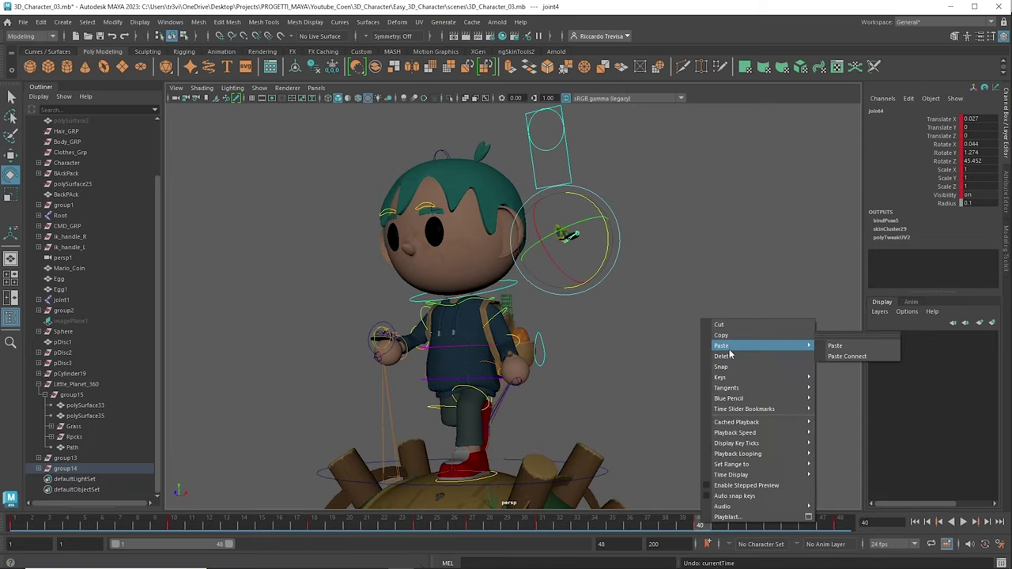
click(724, 348)
key(q)
key(alt+v)
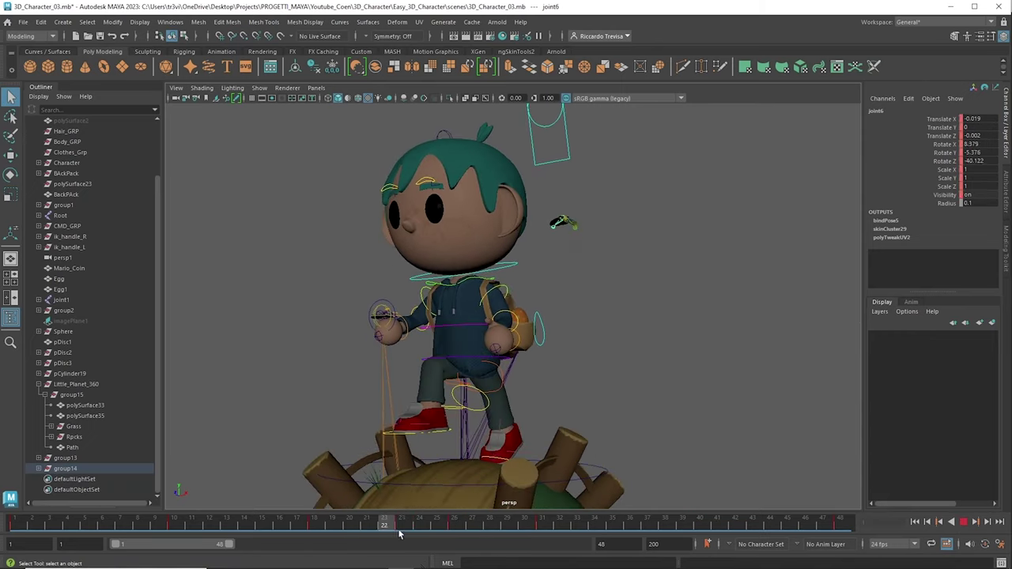
shift+drag(325, 528, 421, 524)
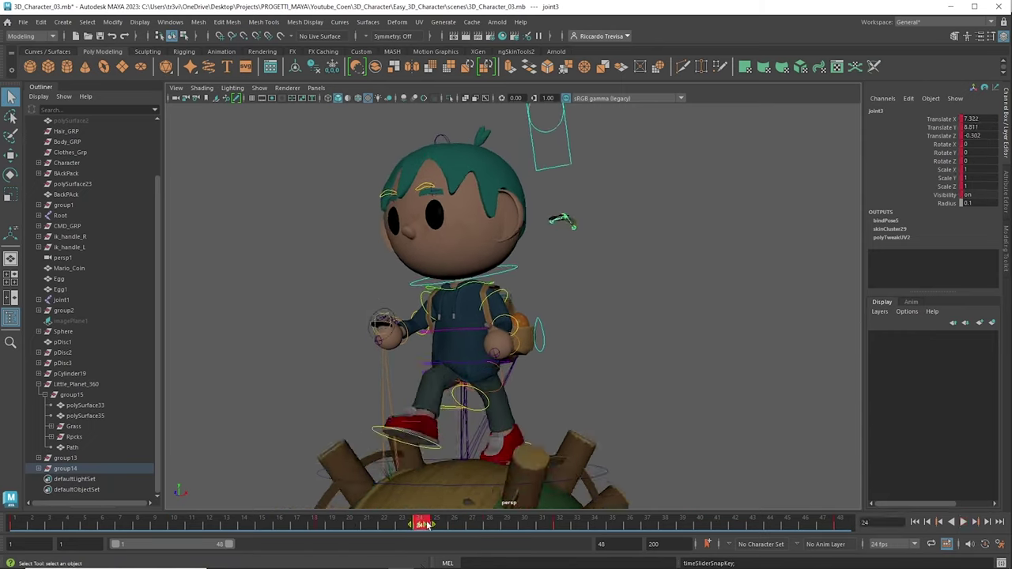
key(alt+v)
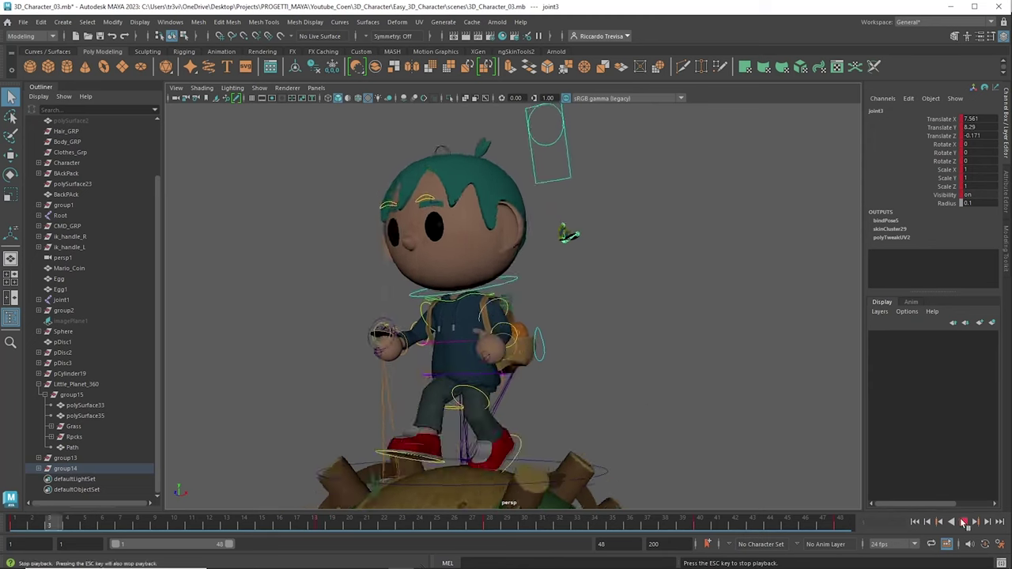
Set Clamped tangents on joint4 and joint3 keys in the Graph Editor and replay the animation.
click(455, 393)
key(alt+v)
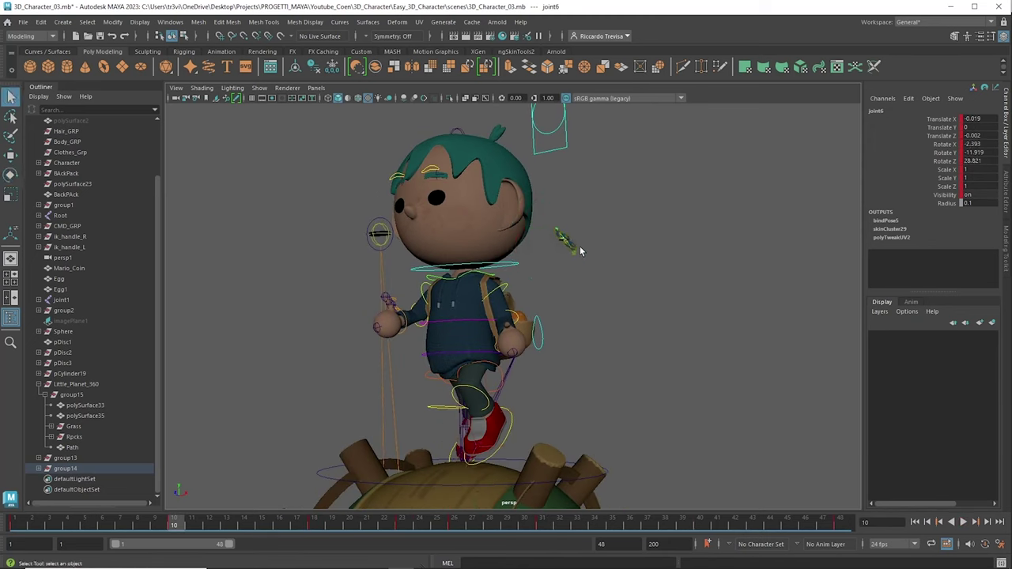
key(alt+v)
key(alt+v)
click(571, 237)
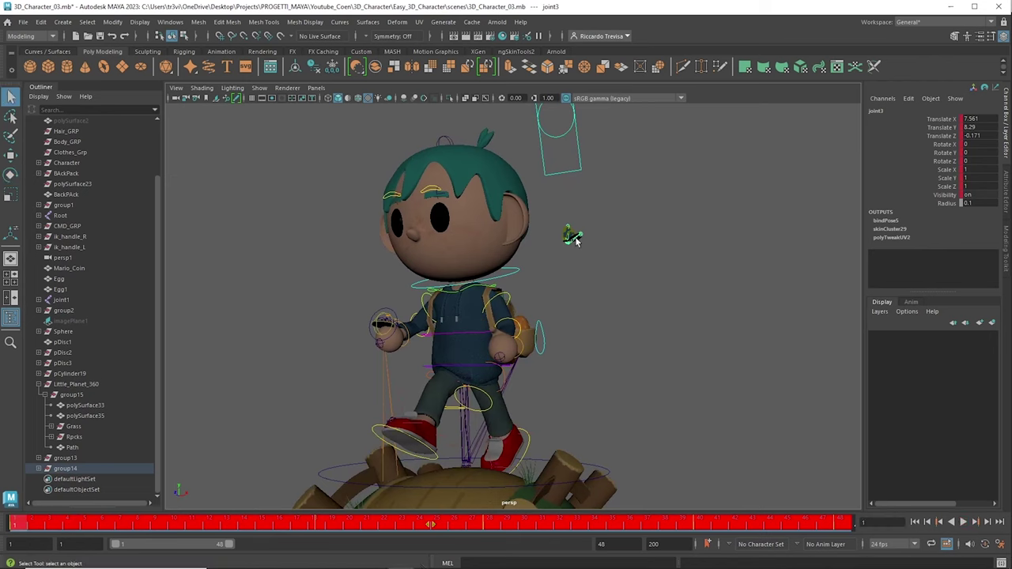
click(111, 21)
click(327, 105)
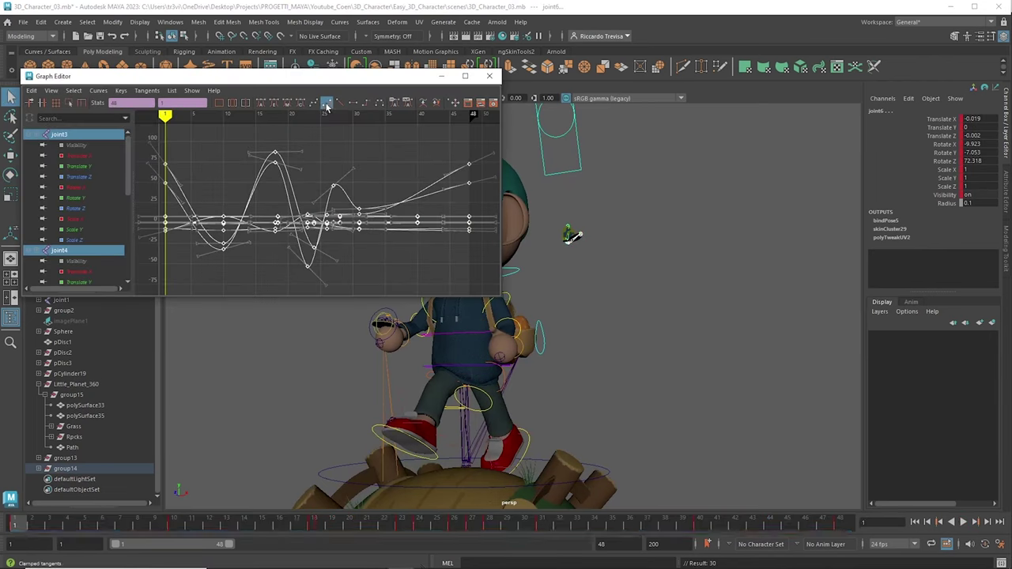
key(alt+v)
click(489, 75)
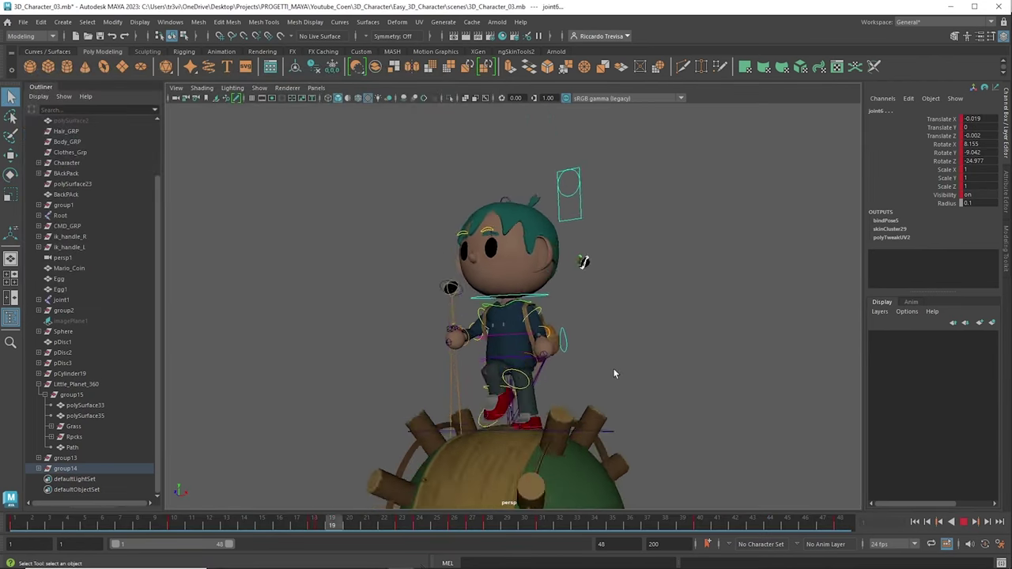
Scale the sphere up to enclose the scene and add an Arnold area light.
mouse_move(504, 372)
mouse_down()
mouse_move(464, 316)
mouse_move(402, 297)
mouse_up()
alt+right_drag(402, 297, 442, 158)
click(497, 21)
click(632, 79)
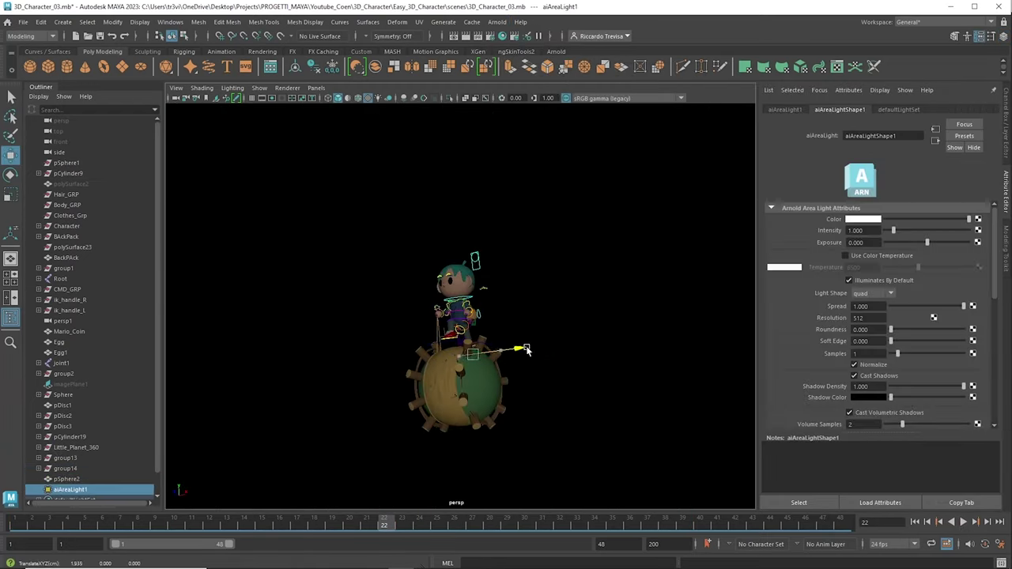
Aim aiAreaLight2 toward the character and raise it high above.
alt+right_drag(573, 173, 589, 248)
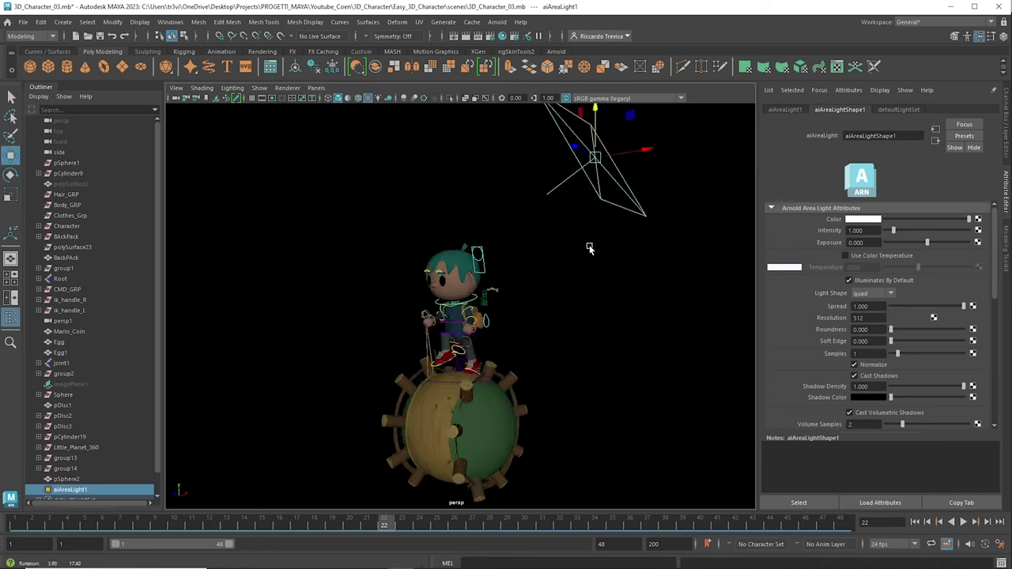
alt+drag(629, 130, 632, 214)
key(ctrl+a)
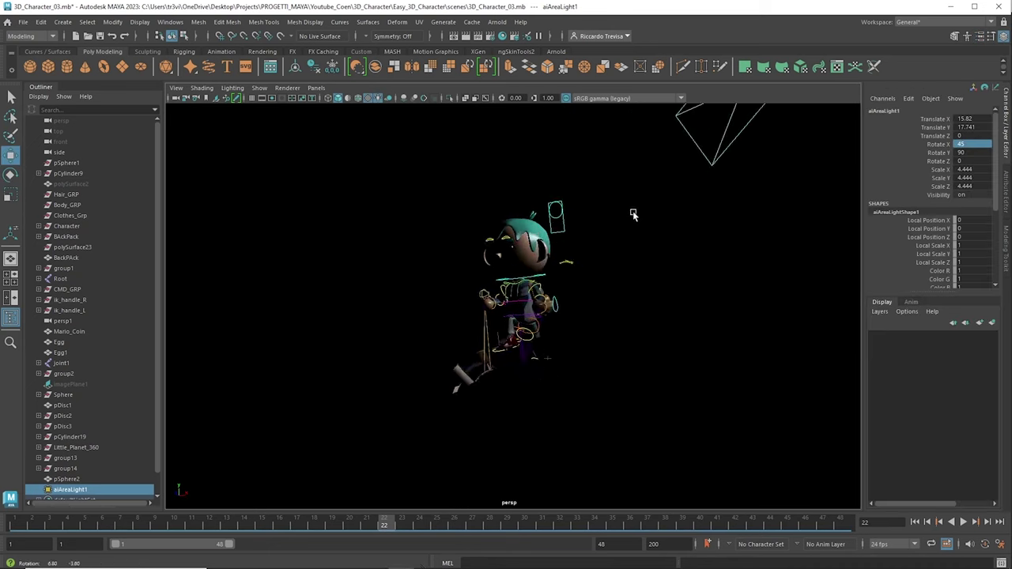
key(Return)
alt+drag(633, 237, 655, 170)
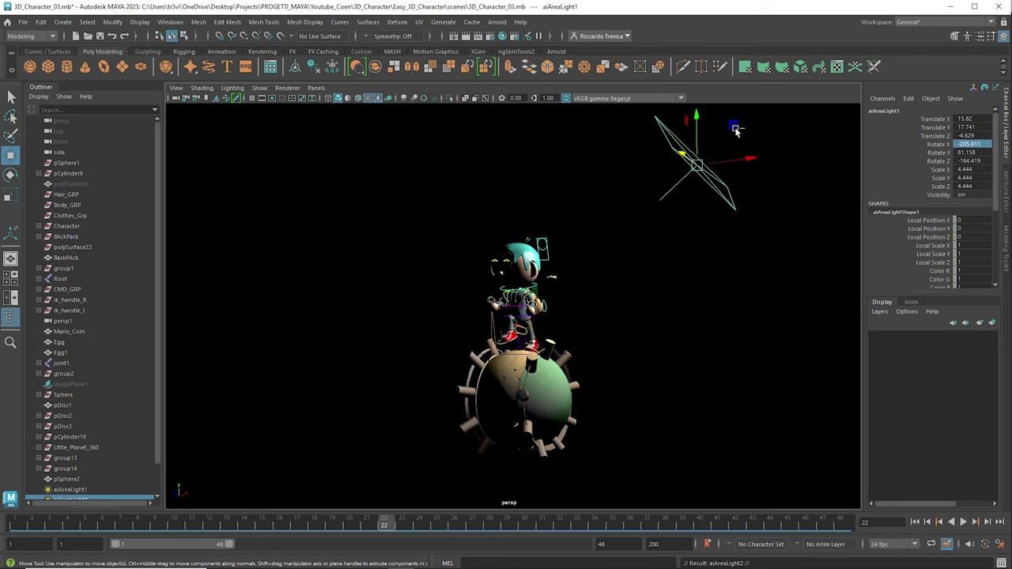
alt+drag(735, 130, 689, 202)
key(w)
drag(377, 302, 268, 114)
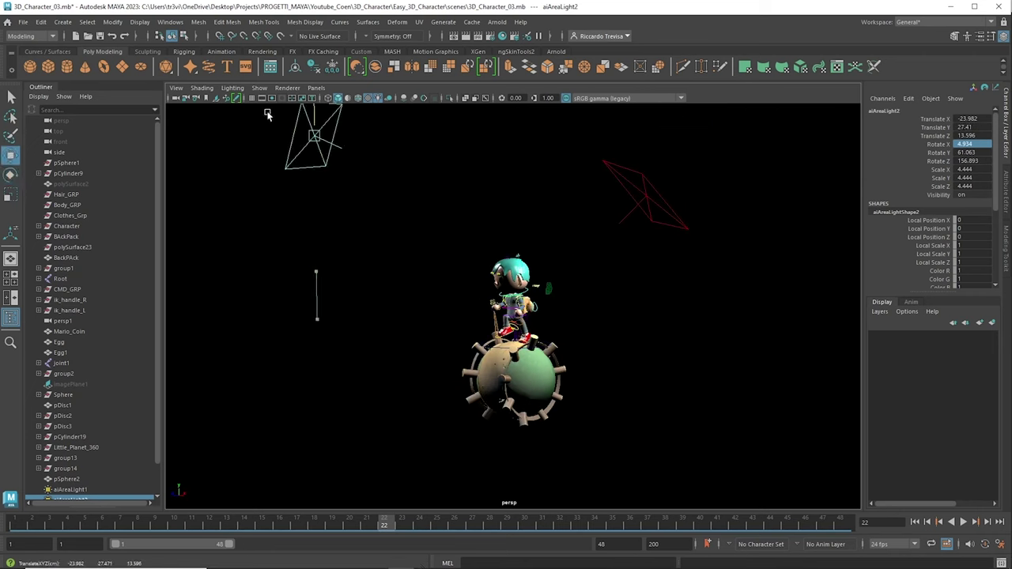
Colour aiAreaLight2 warm yellow, shrink it, and raise its exposure.
click(1006, 190)
click(795, 228)
click(957, 225)
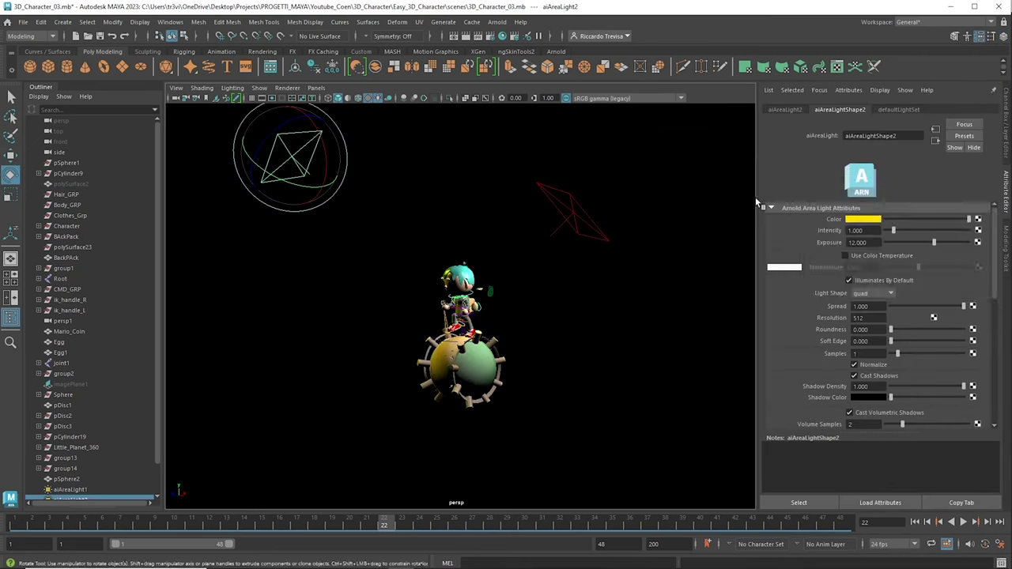
click(795, 227)
key(r)
drag(294, 155, 201, 155)
drag(924, 244, 936, 243)
key(e)
mouse_move(398, 233)
alt+mouse_down()
mouse_move(310, 193)
mouse_move(462, 316)
alt+mouse_up()
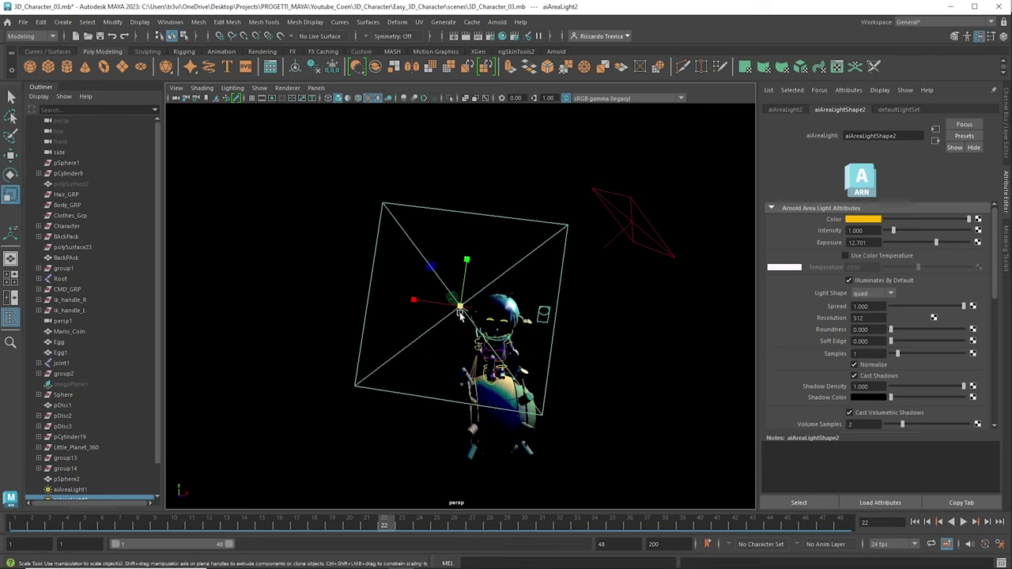
alt+drag(553, 316, 495, 385)
drag(919, 242, 941, 245)
alt+drag(426, 176, 491, 237)
Test-render the scene, reframe the character, and open Arnold RenderView to preview the lighting.
click(502, 36)
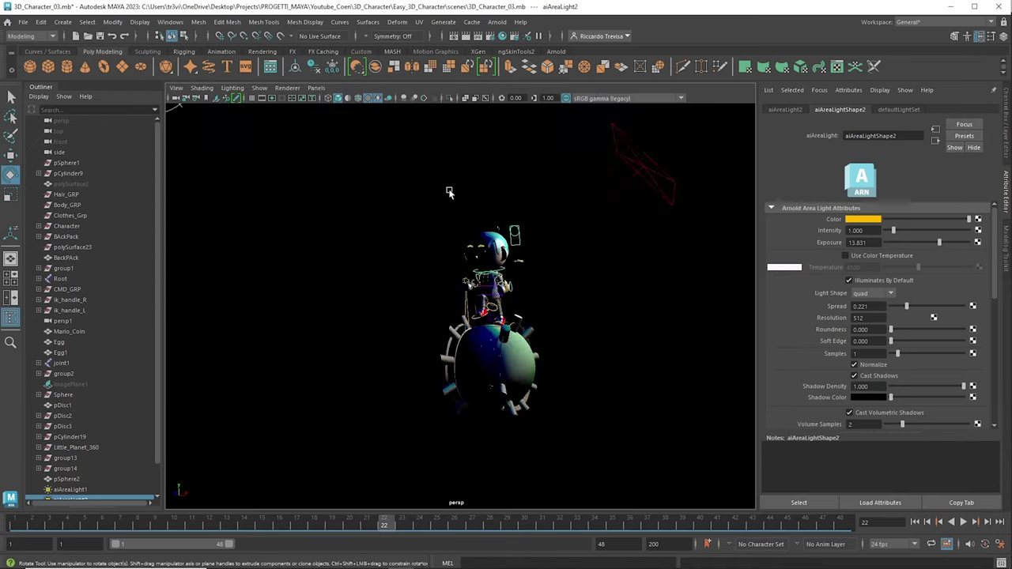
key(w)
key(f)
alt+middle_drag(536, 350, 360, 226)
scroll(490, 261, up, 3)
click(861, 219)
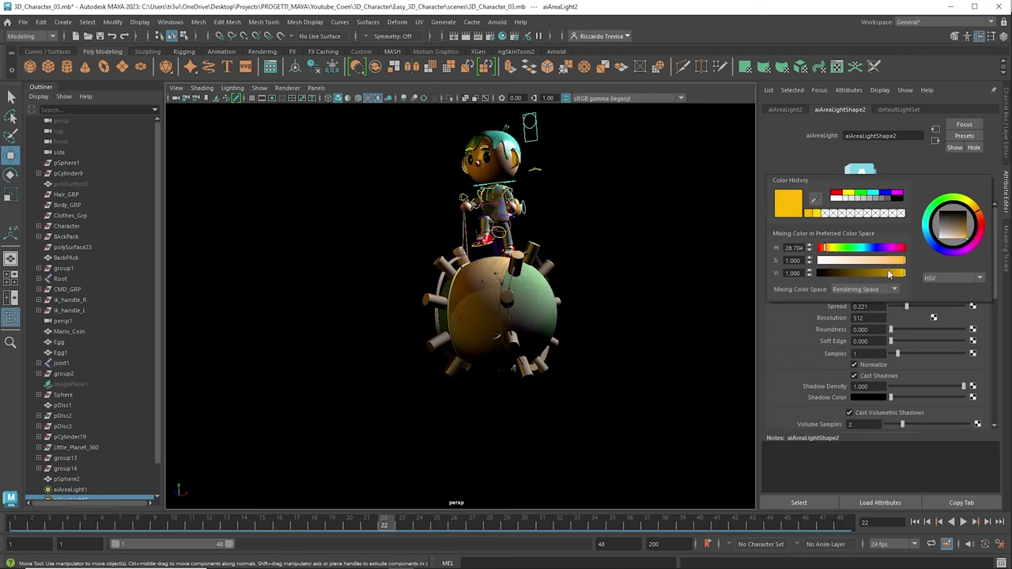
click(498, 21)
click(514, 38)
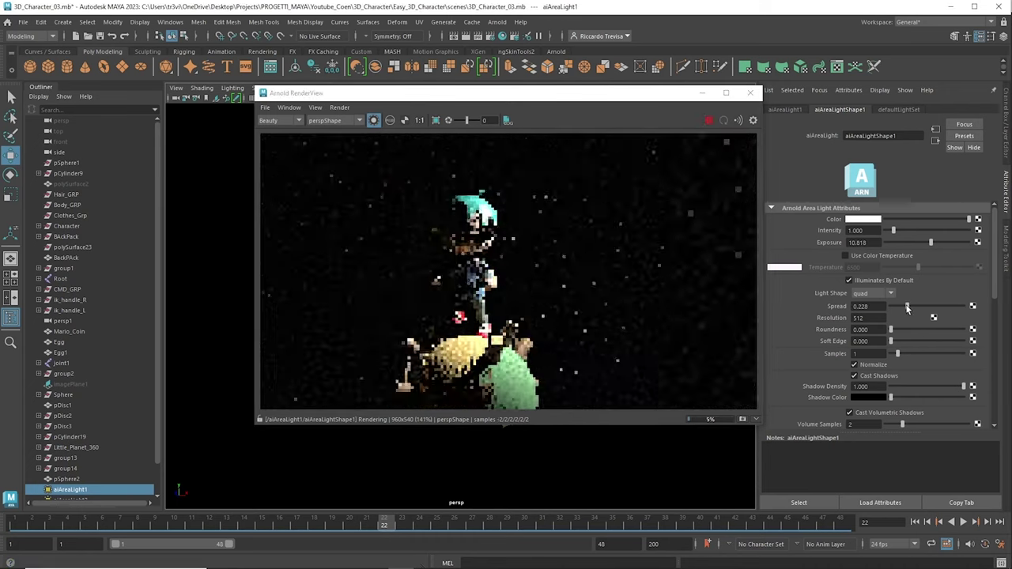
Go to frame 32, orbit around the character and run an Arnold test render.
click(748, 94)
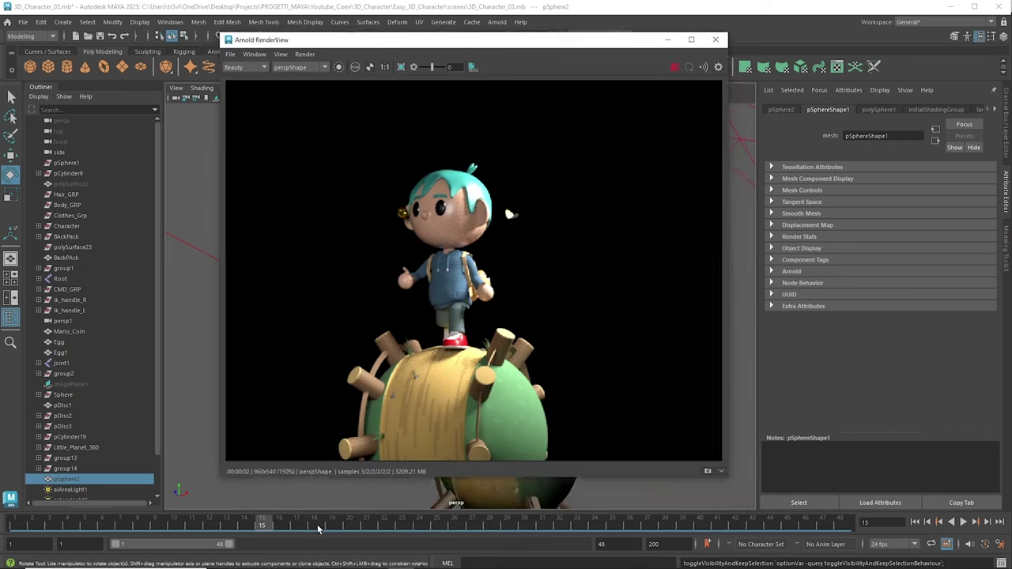
click(560, 526)
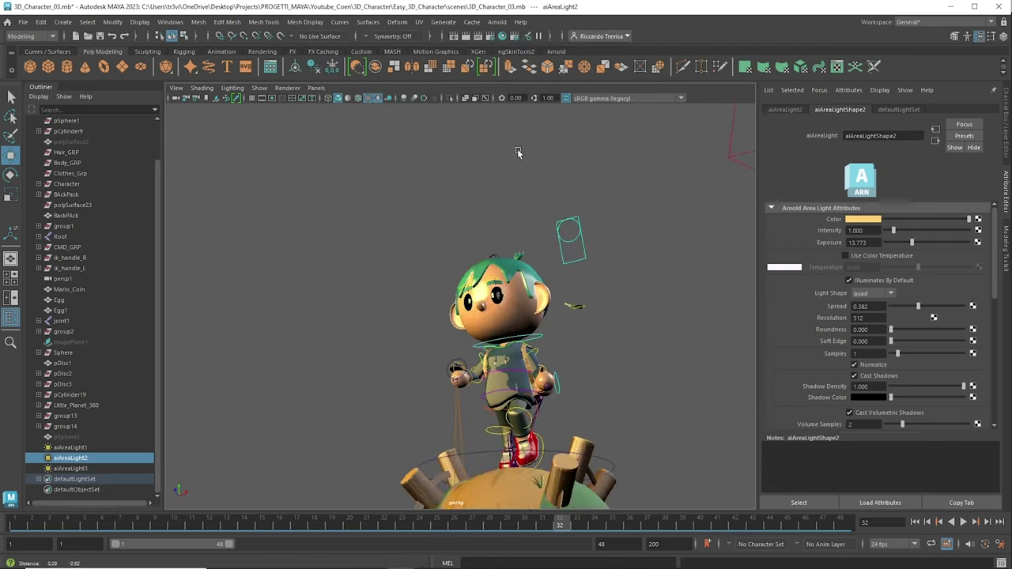
alt+drag(518, 153, 569, 159)
click(497, 21)
click(514, 42)
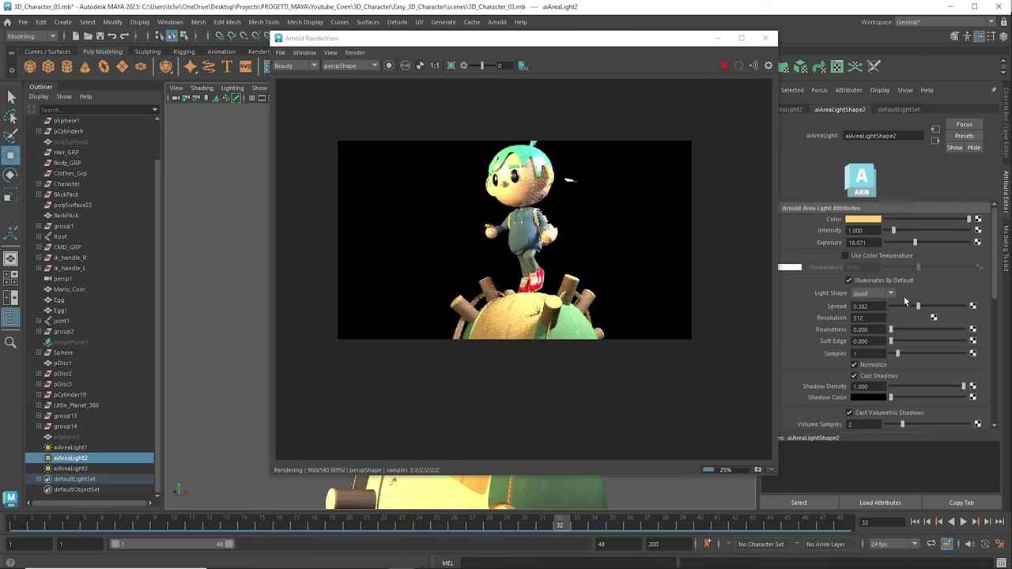
scroll(905, 300, down, 3)
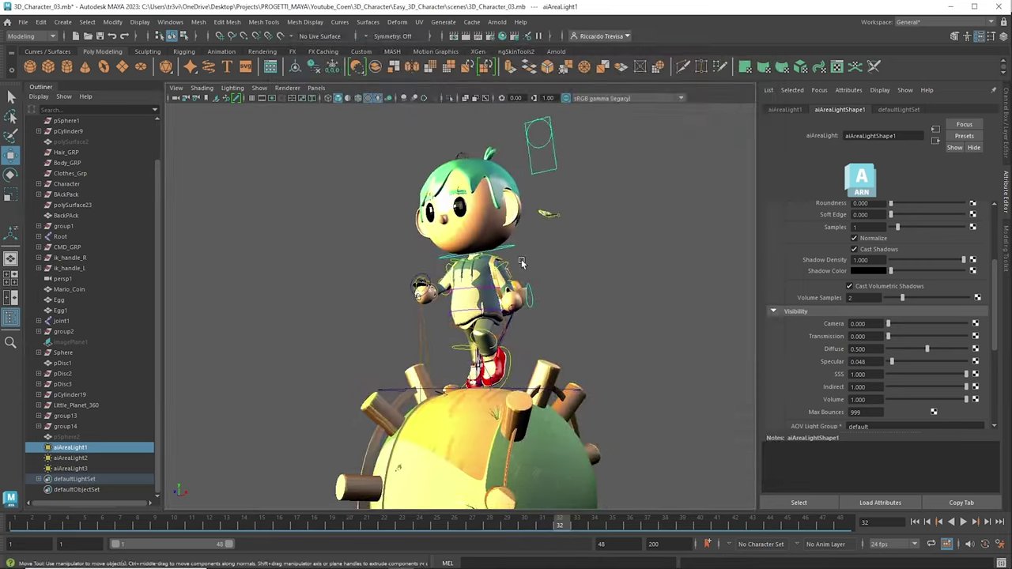
alt+drag(506, 303, 554, 301)
click(497, 22)
click(524, 54)
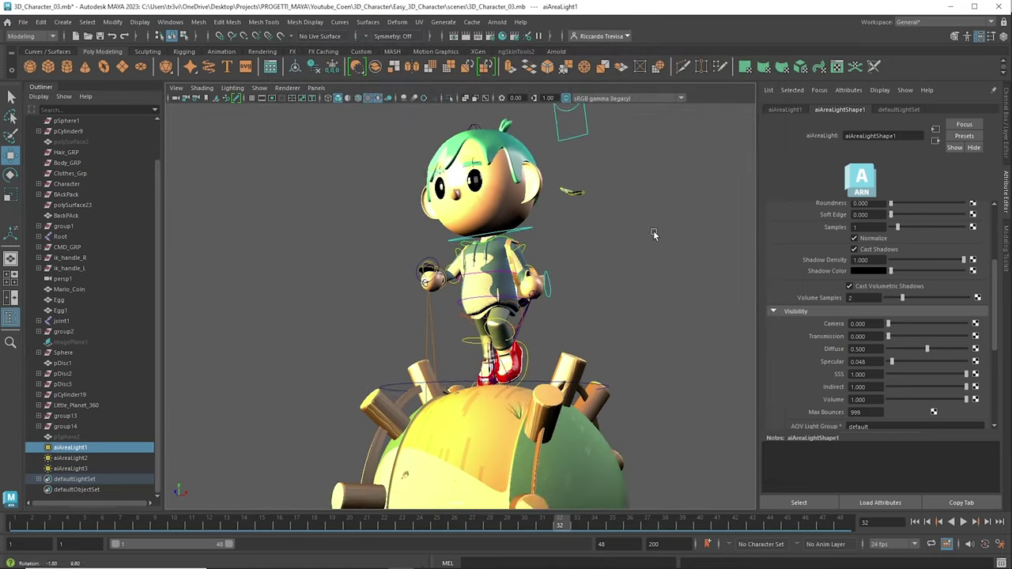
click(274, 98)
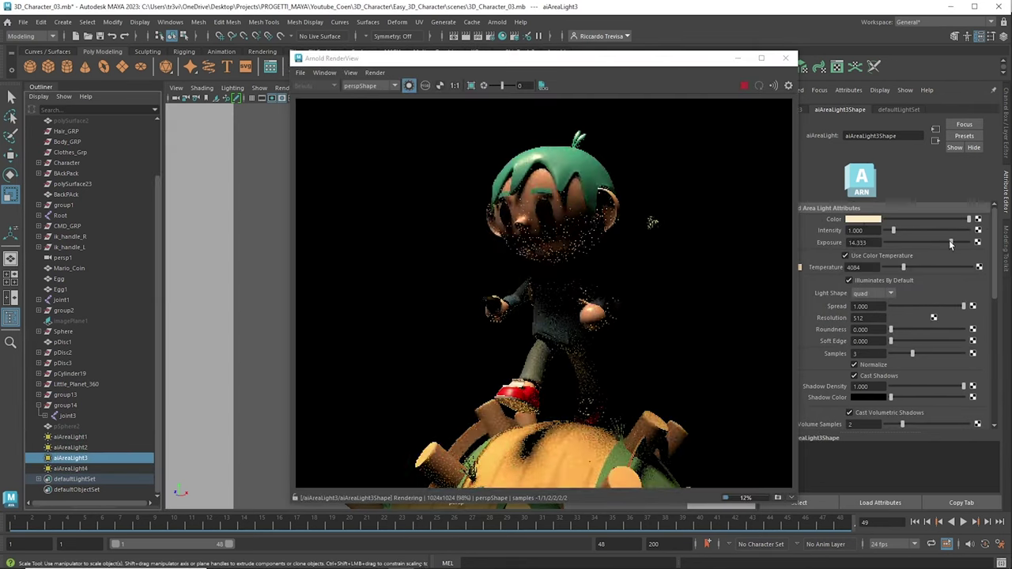
Give aiAreaLight1 a colour temperature of 6067, set aiAreaLight4's indirect to 0.616, and re-render.
click(70, 437)
click(862, 219)
click(846, 256)
drag(928, 268, 915, 269)
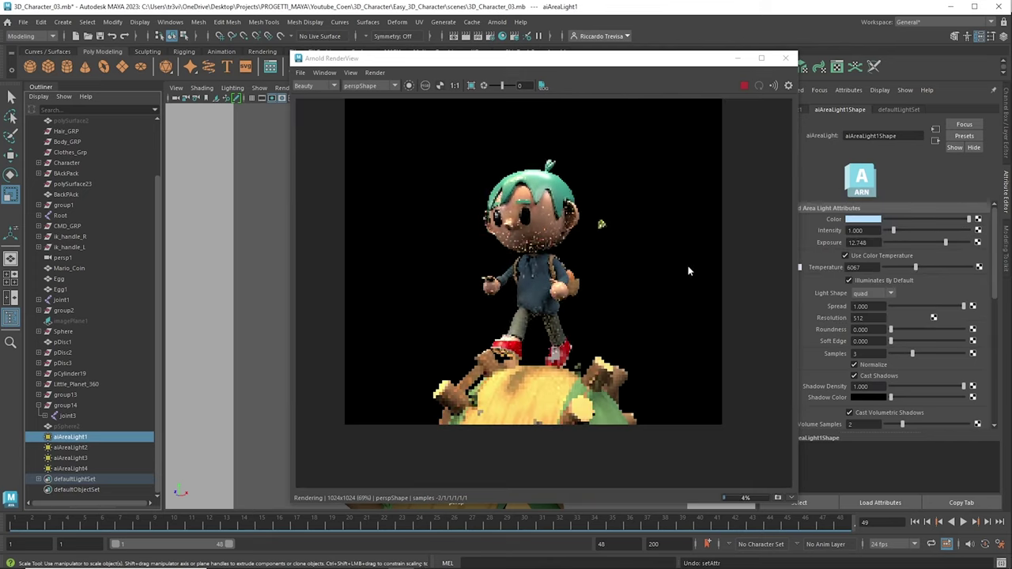
click(70, 458)
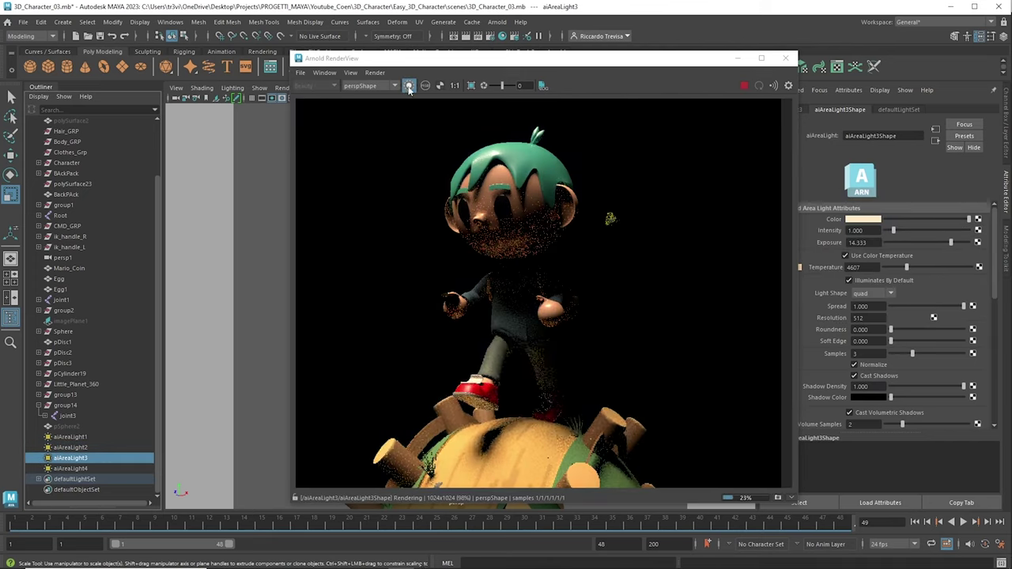
click(70, 468)
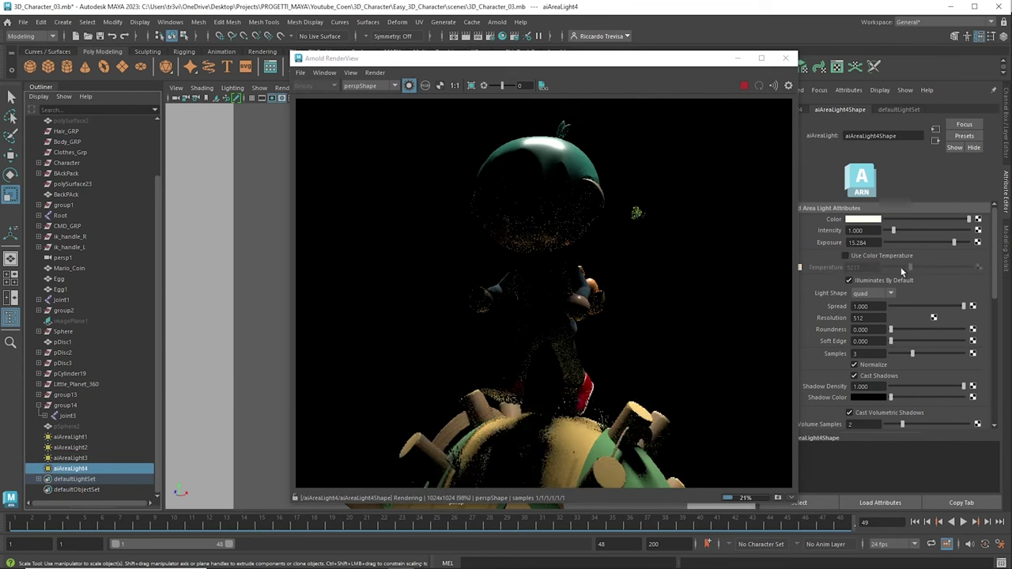
scroll(868, 361, down, 3)
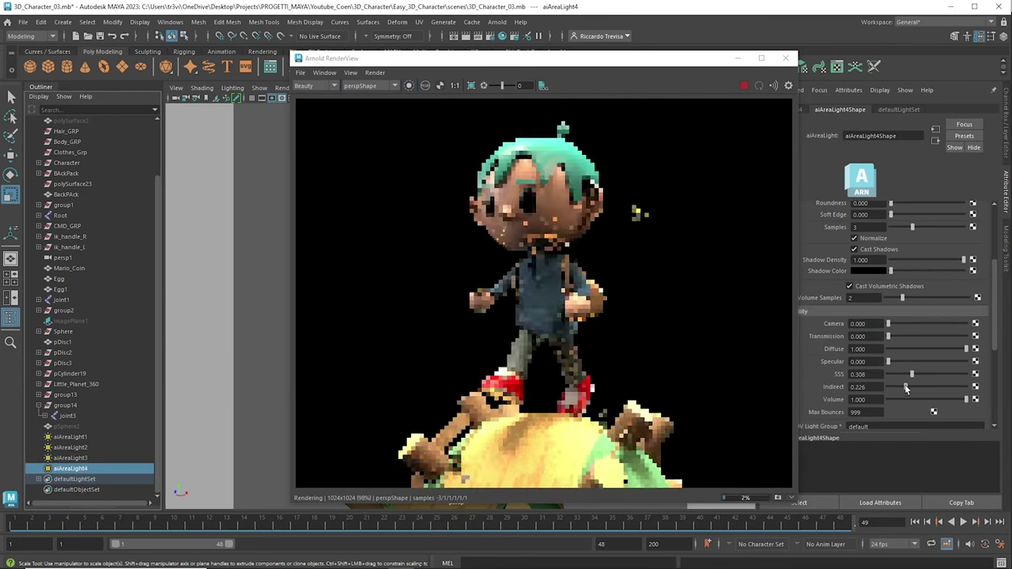
drag(907, 388, 936, 388)
click(408, 86)
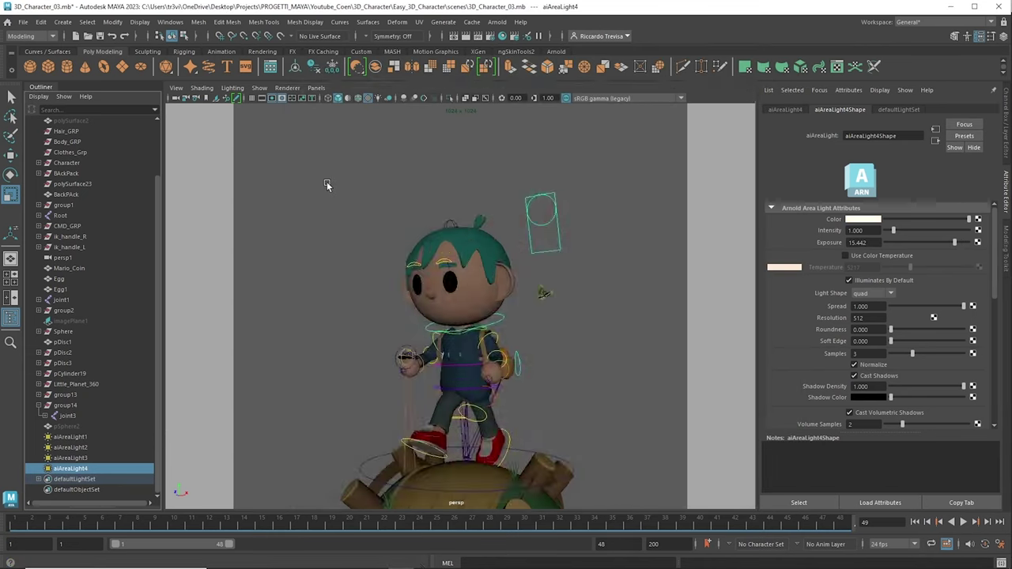
alt+drag(736, 363, 413, 211)
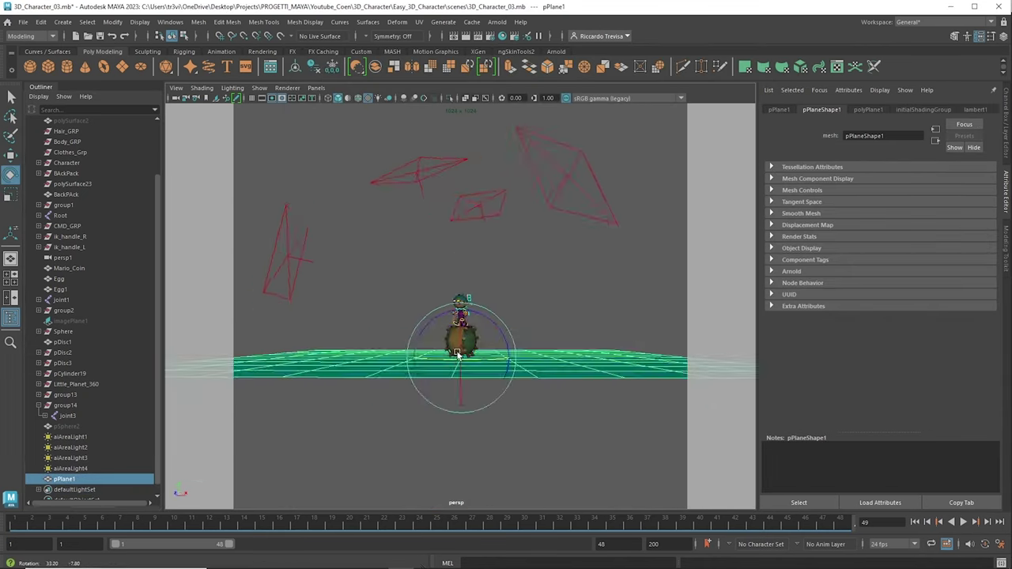
Scale the ground plane up behind the character, undo two changes, and close the render preview.
key(w)
click(412, 212)
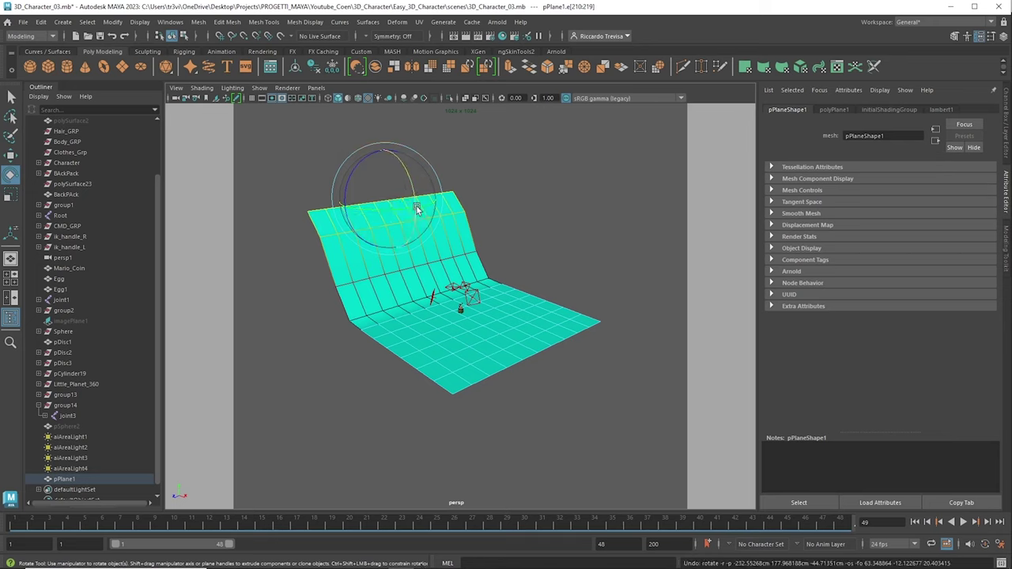
key(r)
drag(553, 369, 657, 391)
mouse_move(656, 352)
alt+mouse_down()
mouse_move(422, 228)
mouse_move(484, 208)
alt+mouse_up()
key(ctrl+z)
key(ctrl+z)
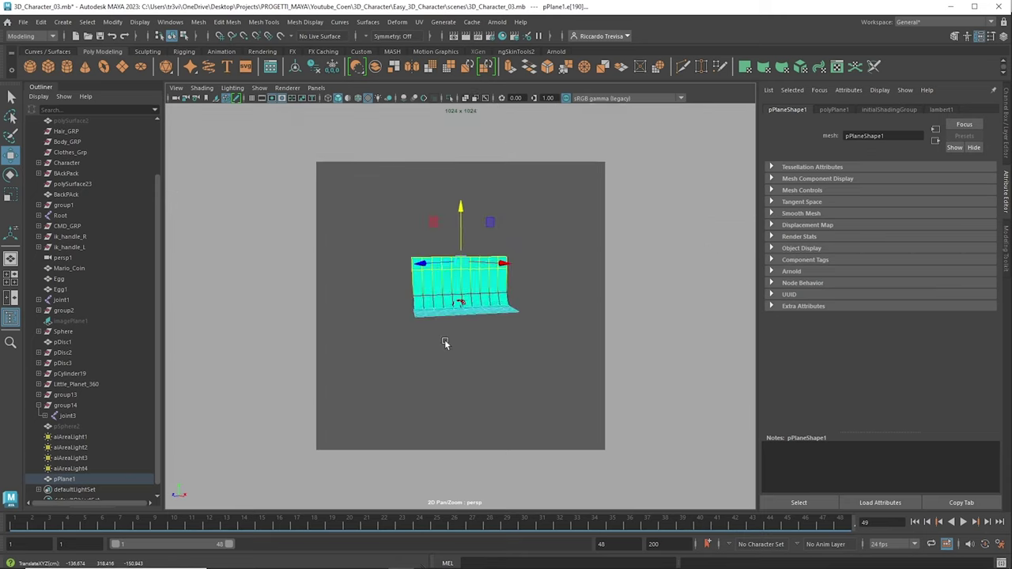
key(ctrl+z)
key(ctrl+z)
key(ctrl+z)
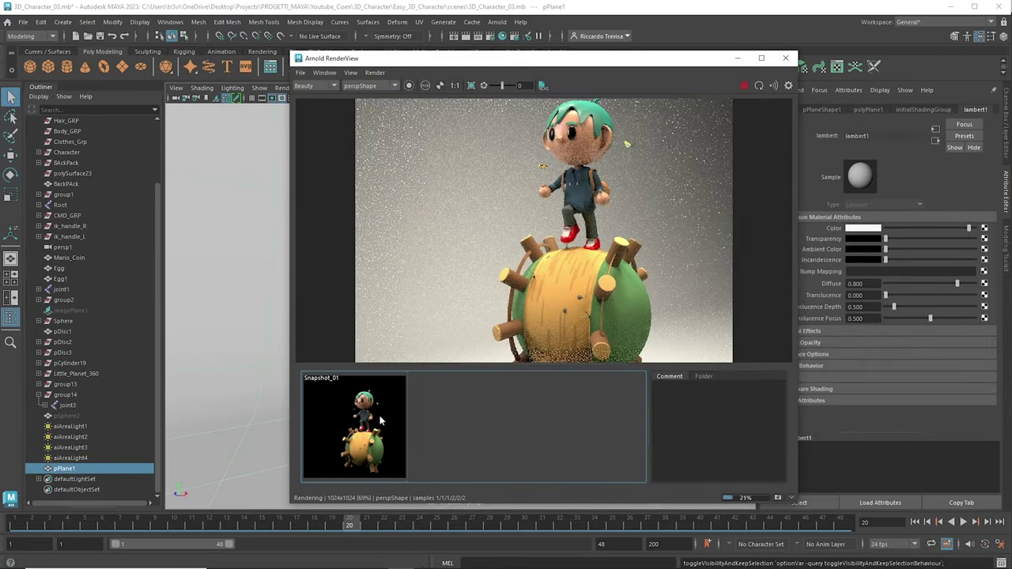
click(785, 61)
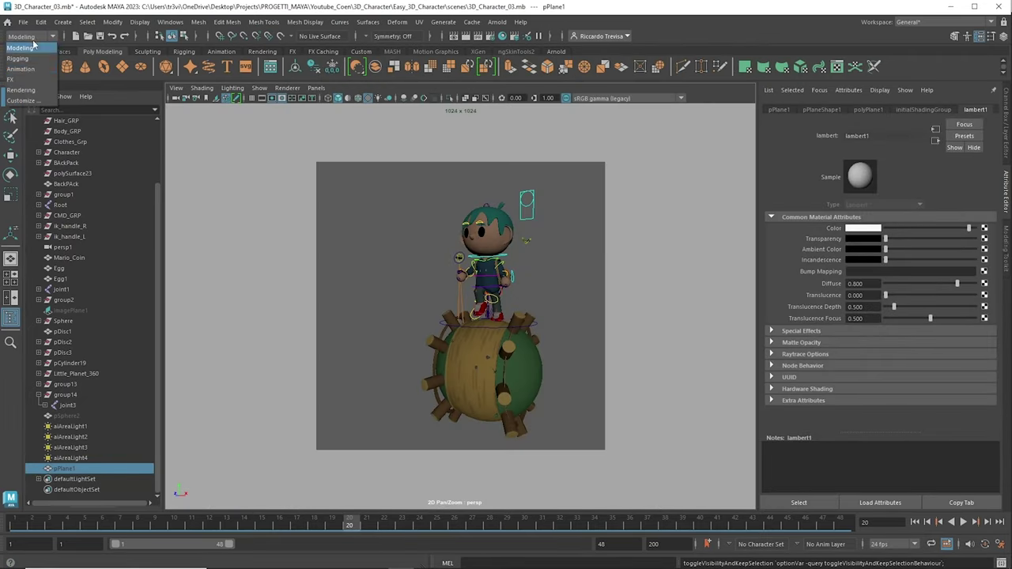
Adjust Render Settings for 2048×2048 output of frames 1–48 with Arnold adaptive sampling.
click(491, 36)
scroll(256, 338, up, 3)
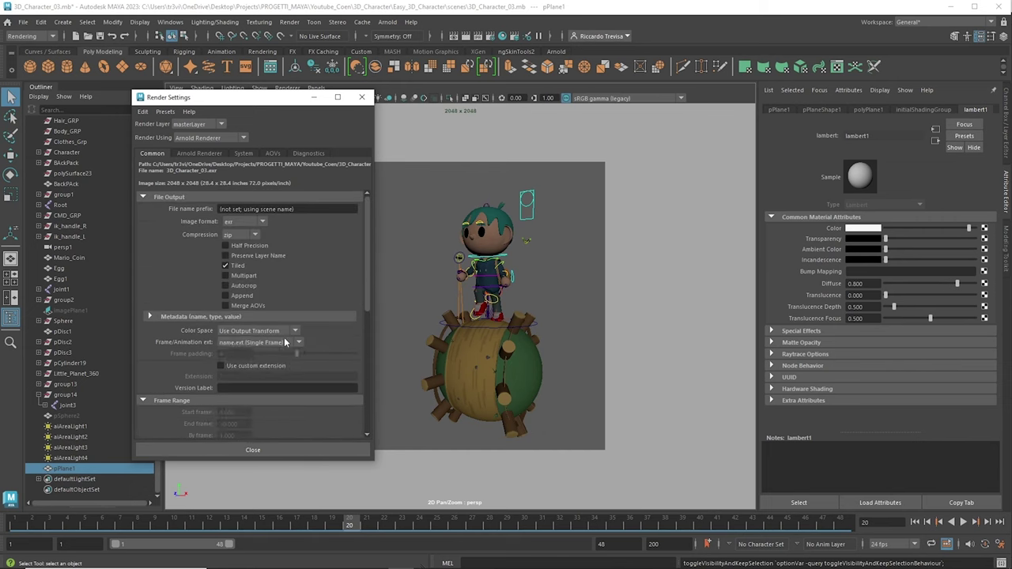
scroll(268, 364, up, 2)
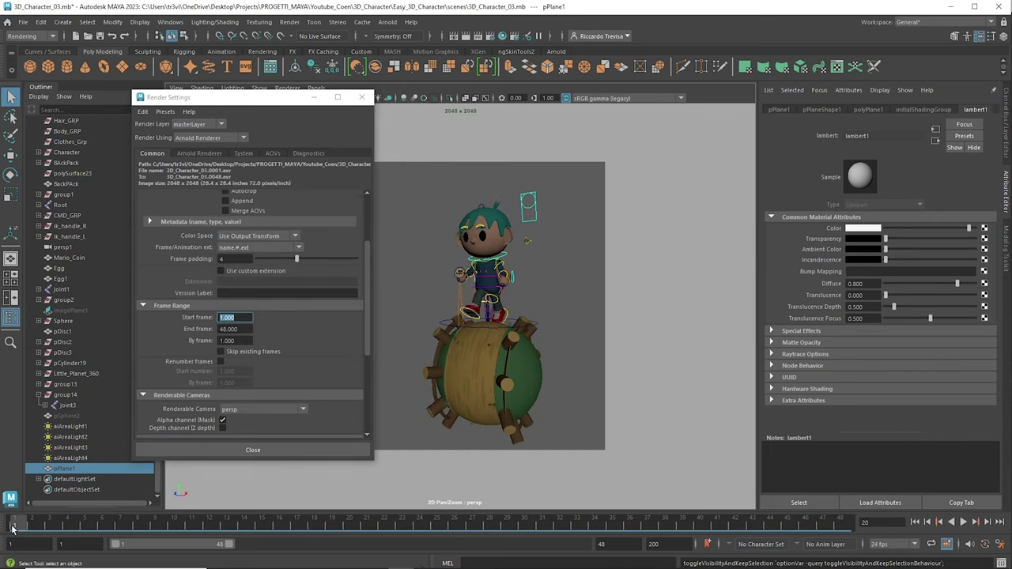
click(200, 154)
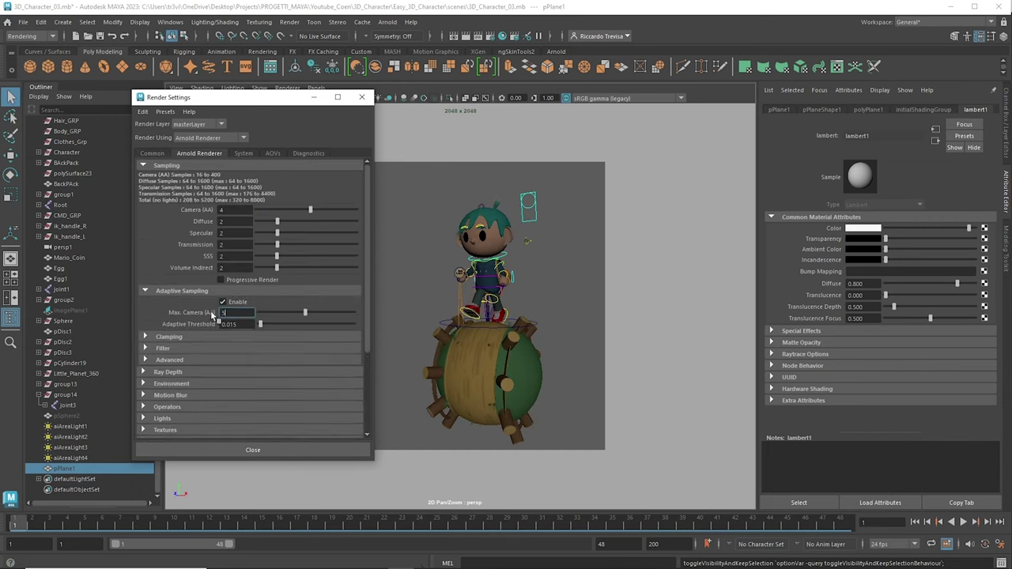
click(361, 96)
Set the Arnold Render Sequence output folder to images/New Folder, entering '_Gif' in the browser.
click(23, 22)
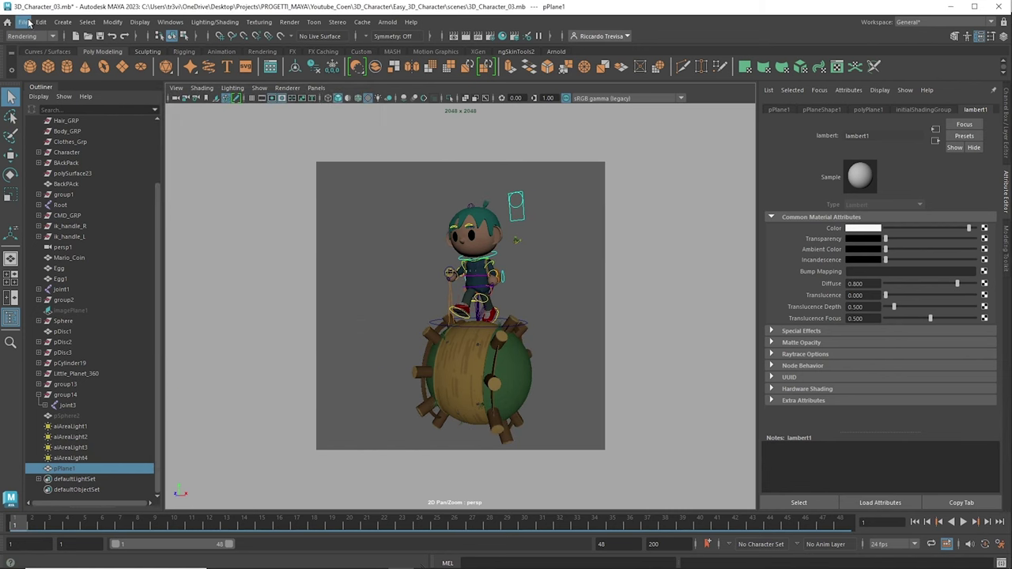
click(79, 210)
drag(431, 199, 637, 127)
click(777, 201)
text(Render)
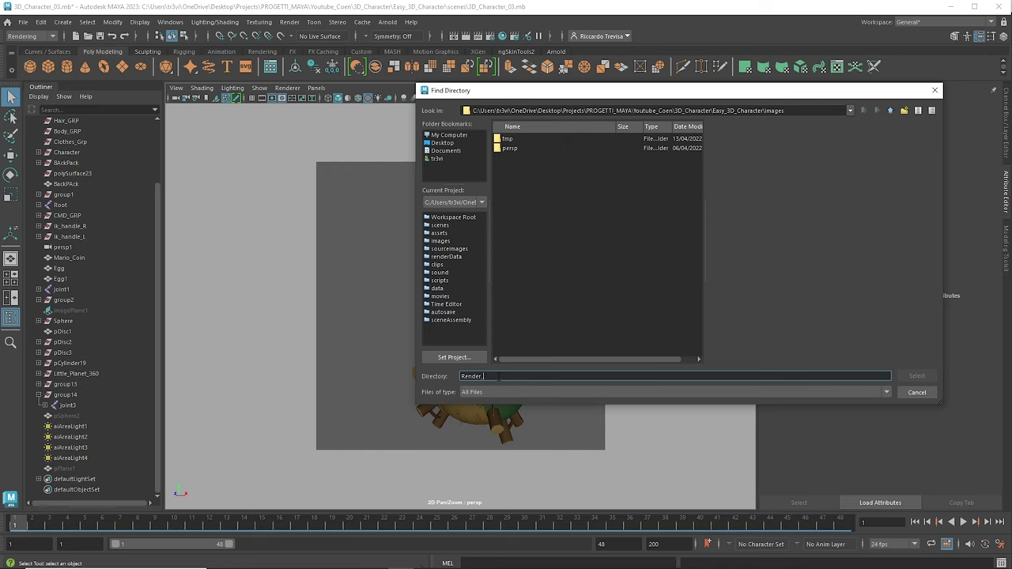
text(_Gif)
double_click(538, 330)
click(916, 375)
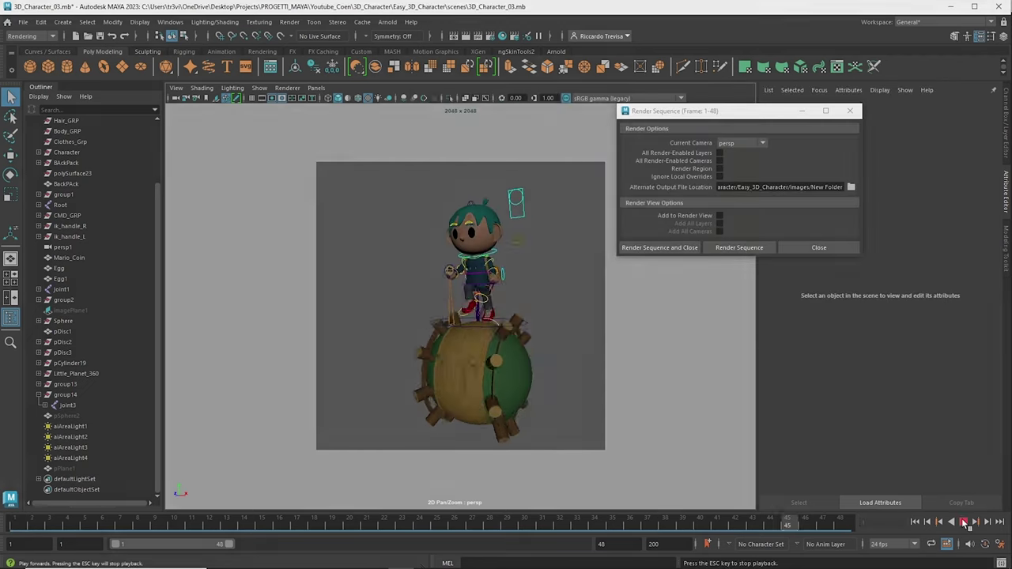